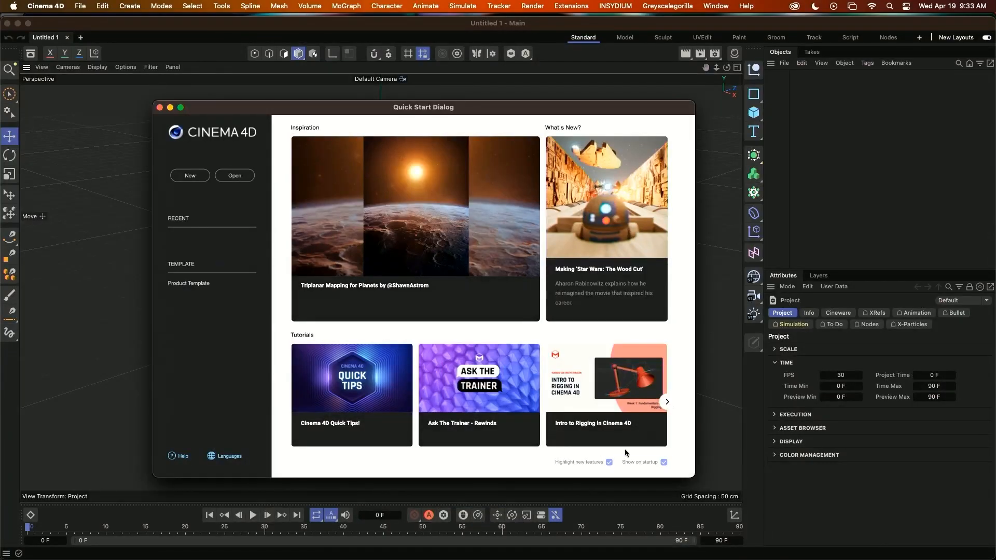
Turn off showing the Quick Start Dialog on startup and close it.
click(664, 463)
click(160, 108)
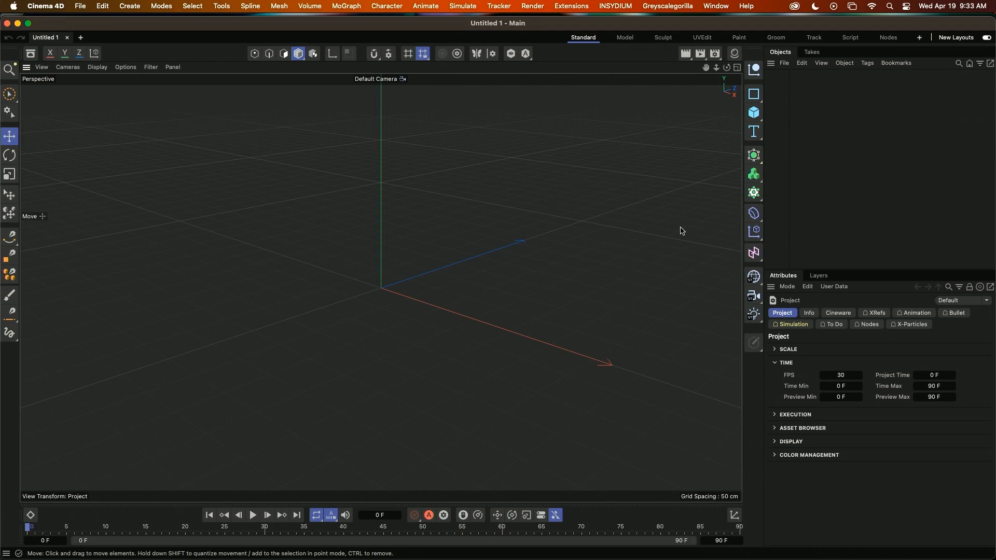
Open the Preferences window and move it over the viewport.
key(super+e)
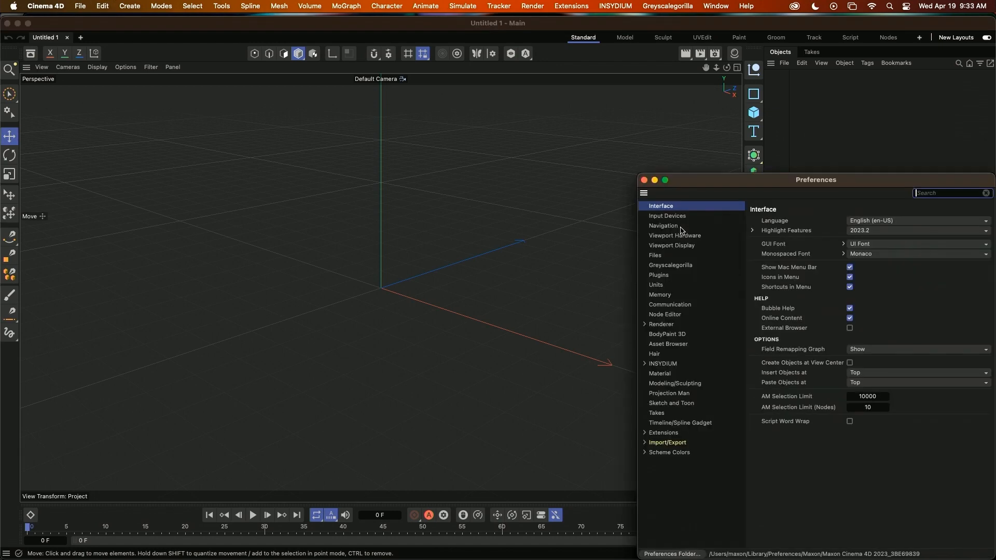
drag(778, 180, 526, 175)
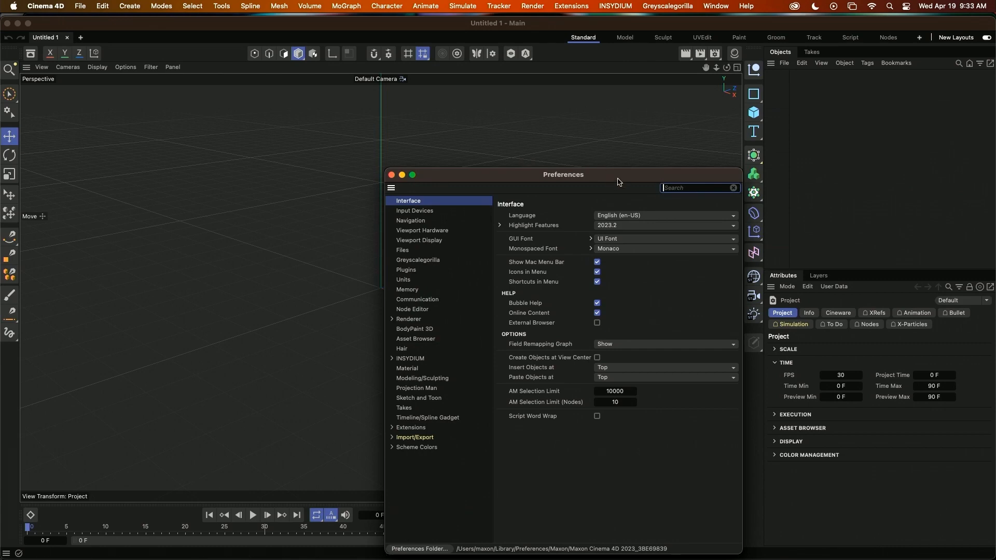
drag(618, 179, 486, 134)
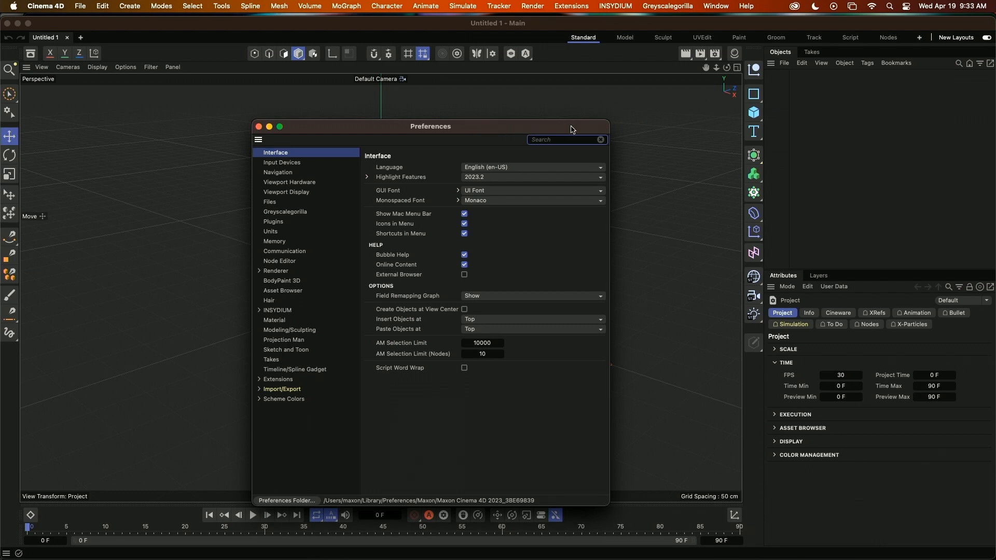
Open the Render Settings and switch the renderer to Redshift.
click(842, 141)
key(super+b)
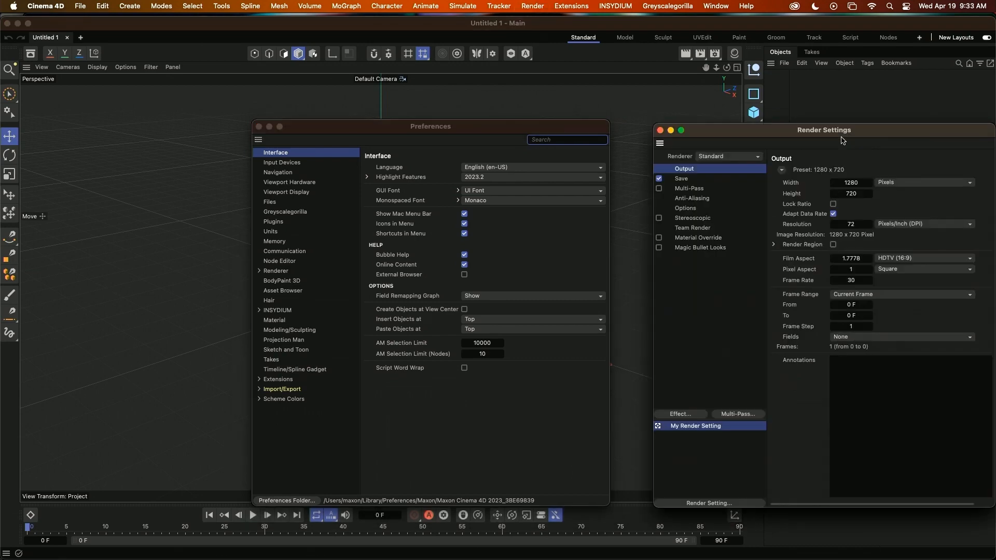
drag(939, 132, 664, 100)
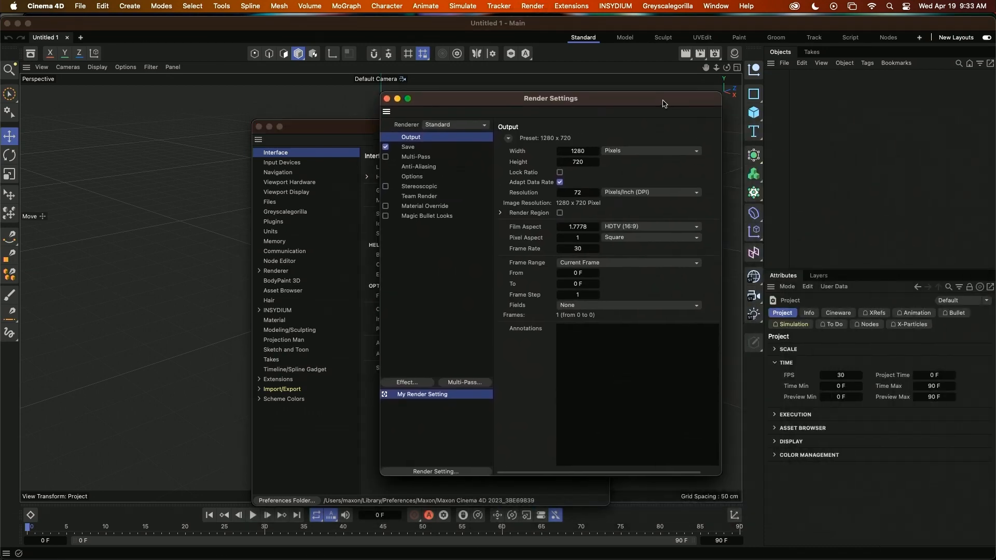
click(441, 126)
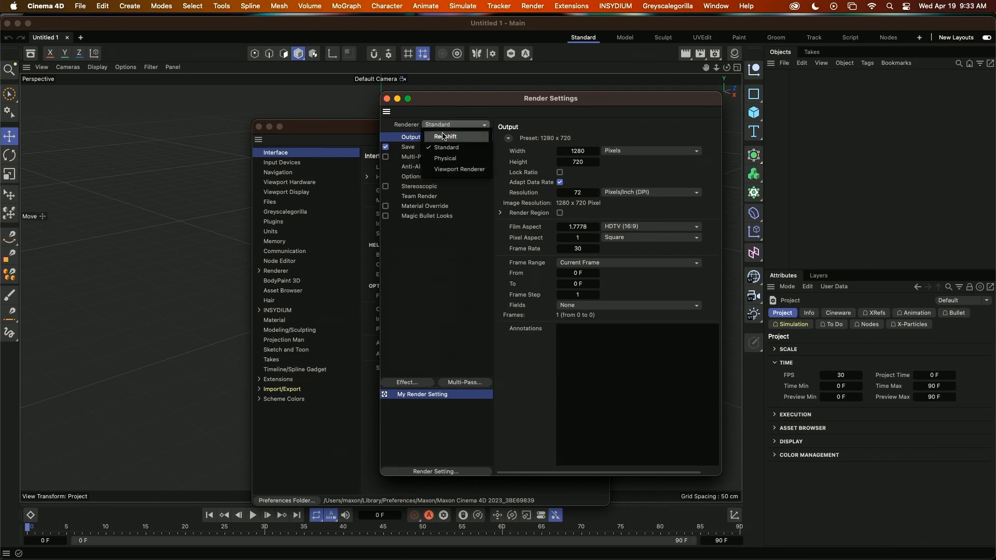
click(445, 136)
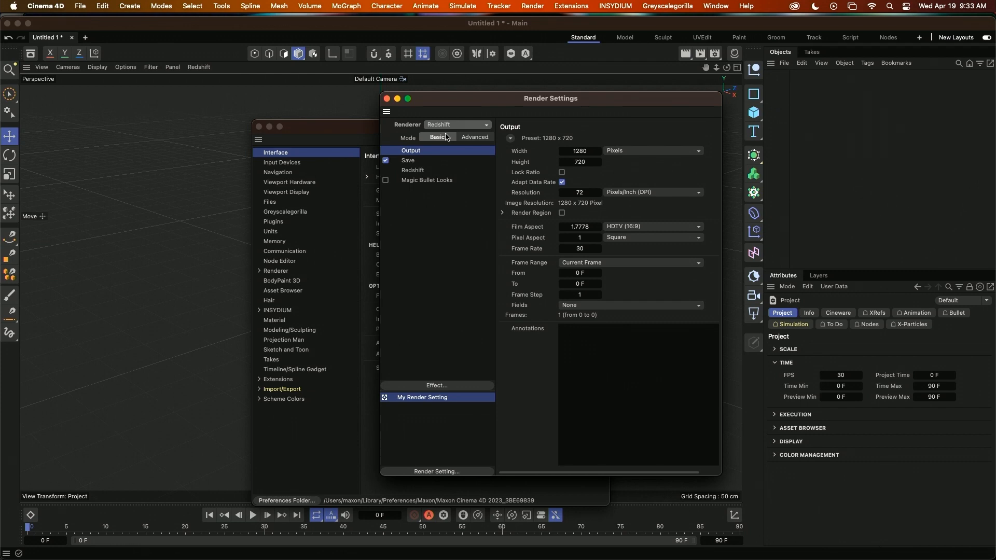
Set the render output size to 1920 pixels wide and 1080 pixels high.
click(590, 151)
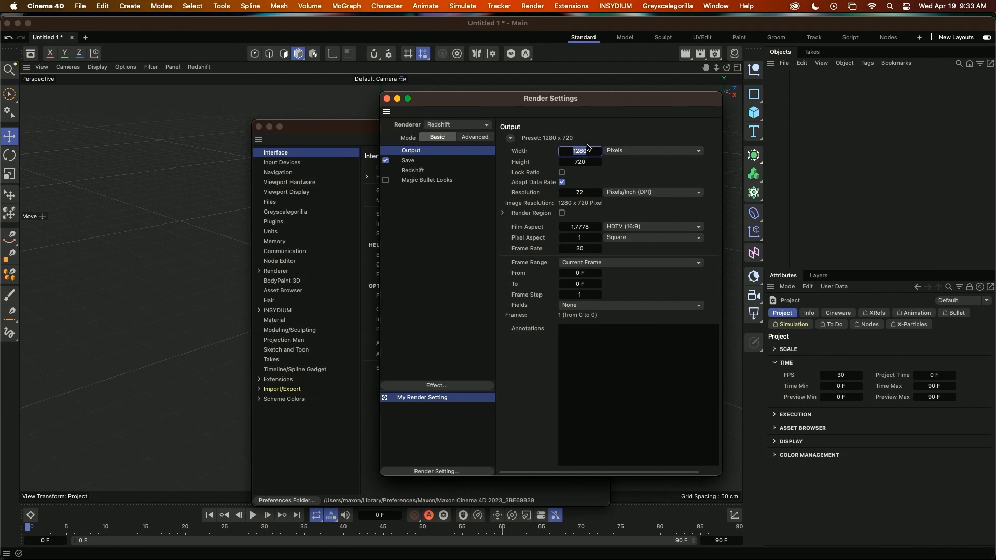
text(19)
key(Return)
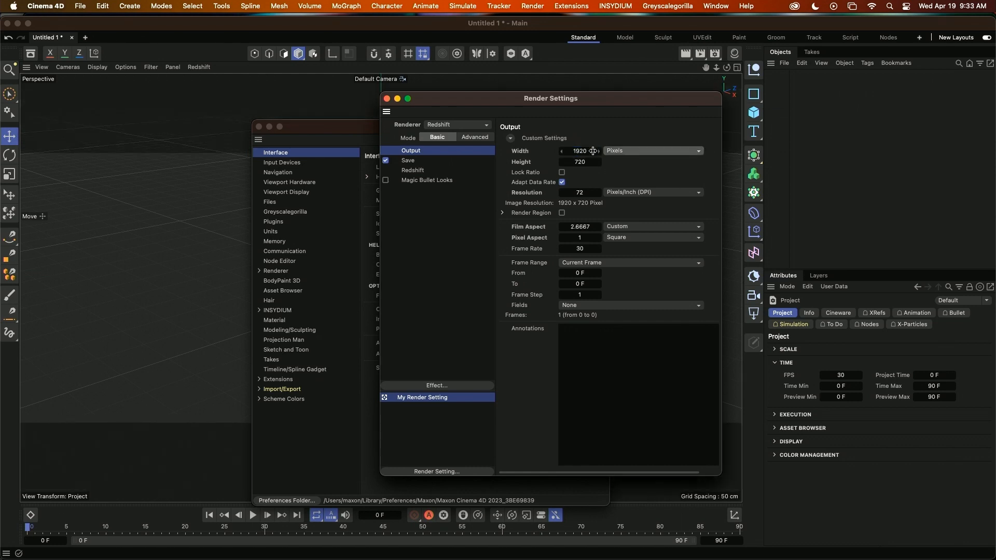
click(595, 162)
text(108)
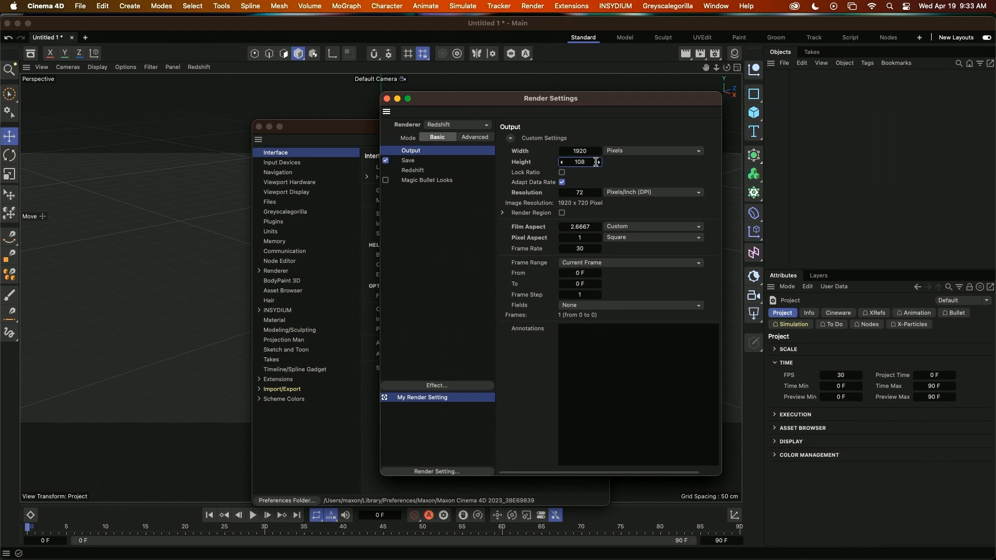
text(0)
key(Return)
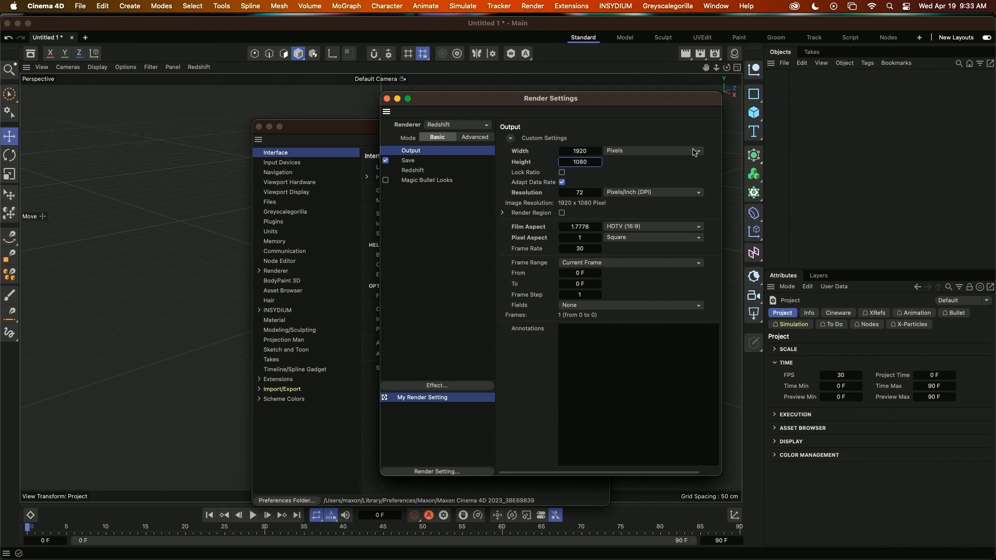
Move the Render Settings aside and enable Redshift Main Menu in the Redshift renderer preferences.
drag(450, 108, 600, 111)
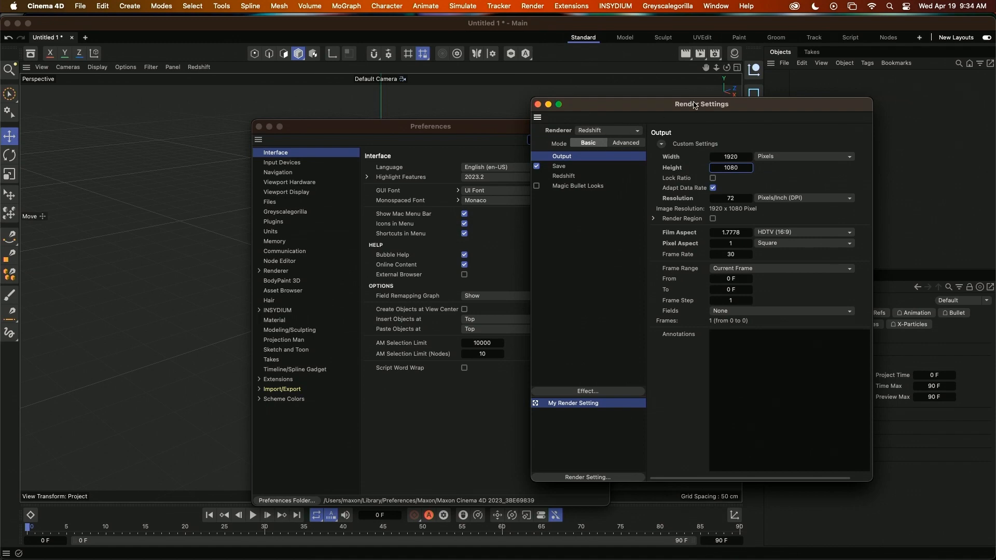
drag(701, 104, 171, 144)
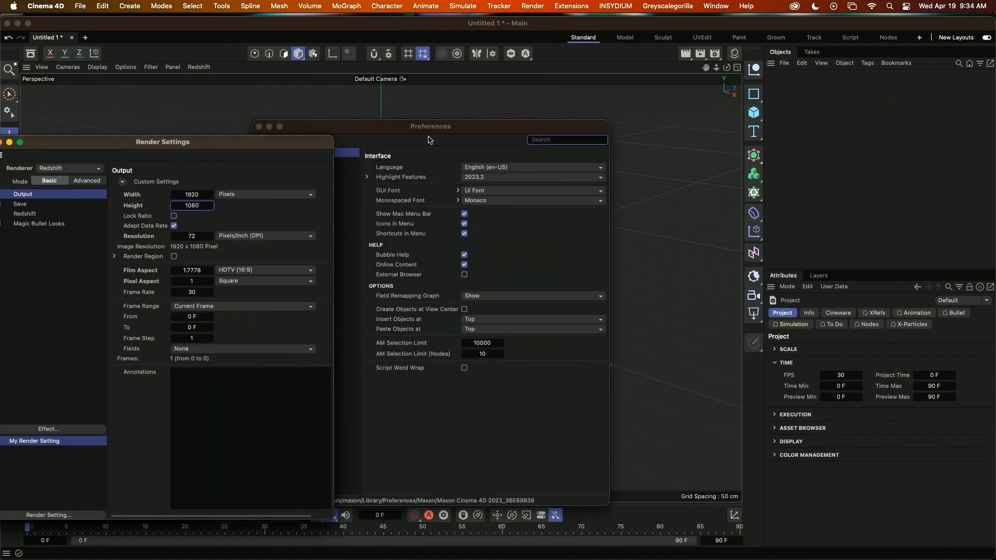
drag(437, 126, 358, 139)
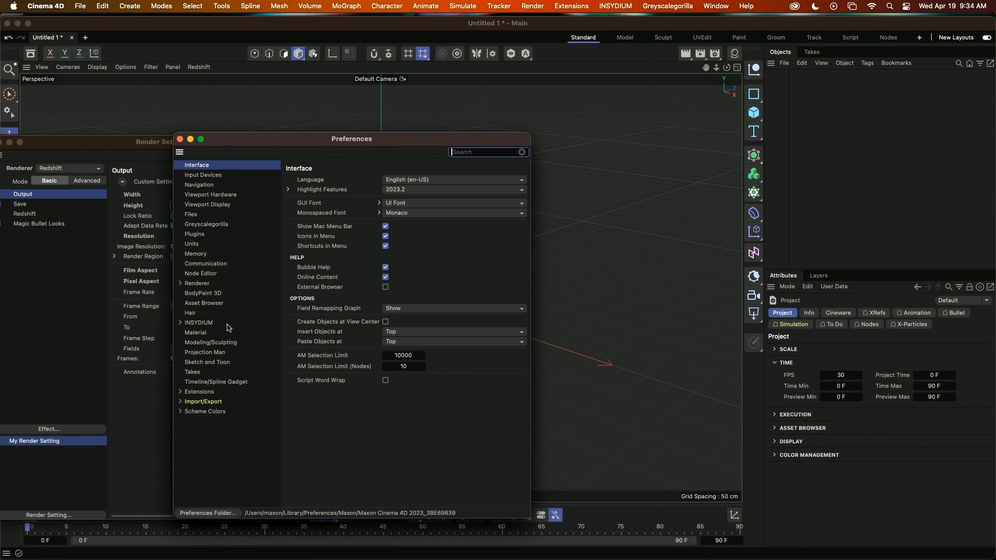
click(180, 284)
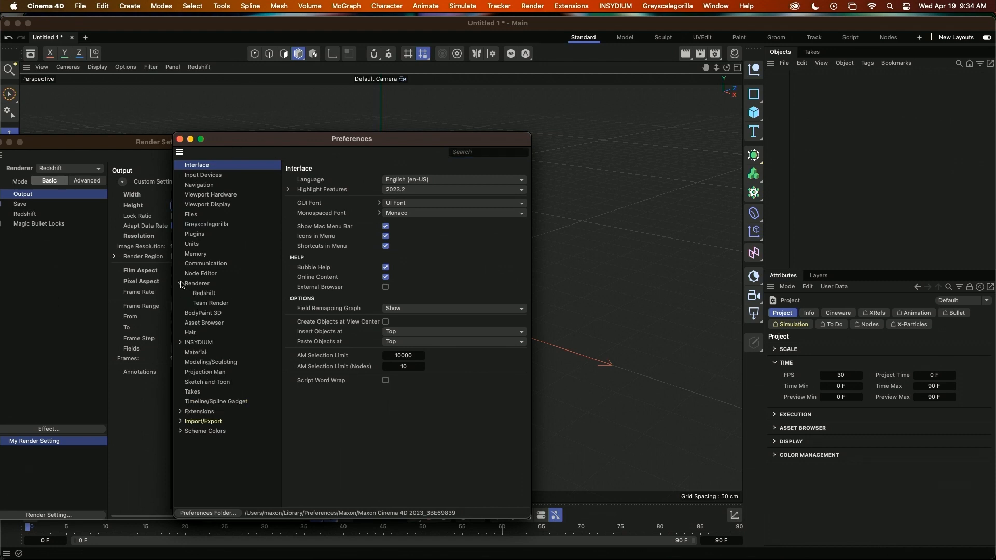
click(207, 294)
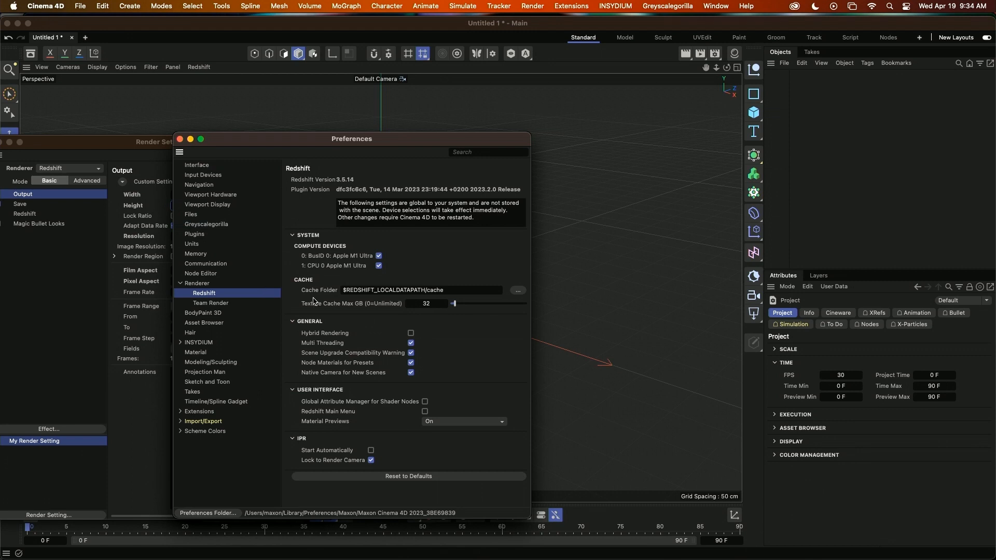
click(425, 411)
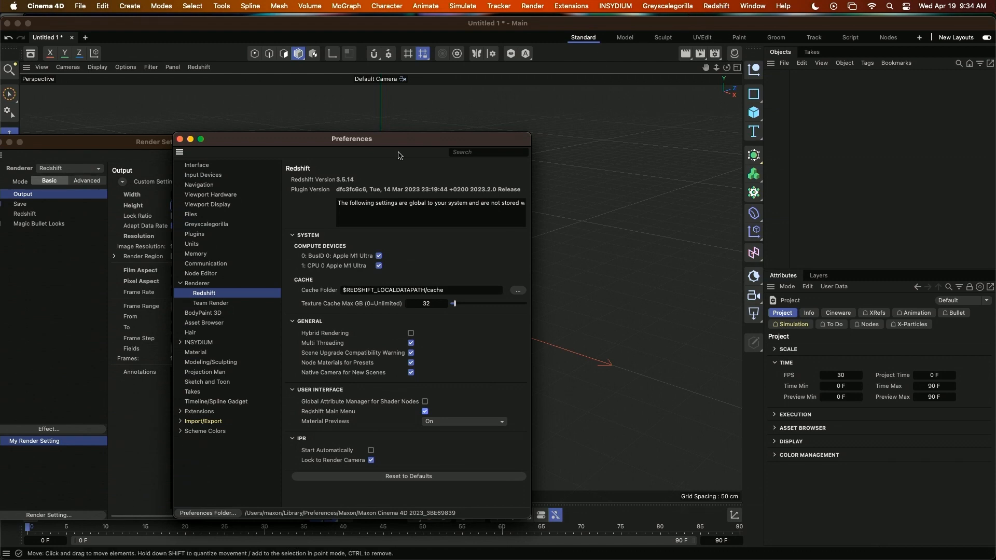
Set Paste Objects at to Previous in the Interface preferences.
click(205, 165)
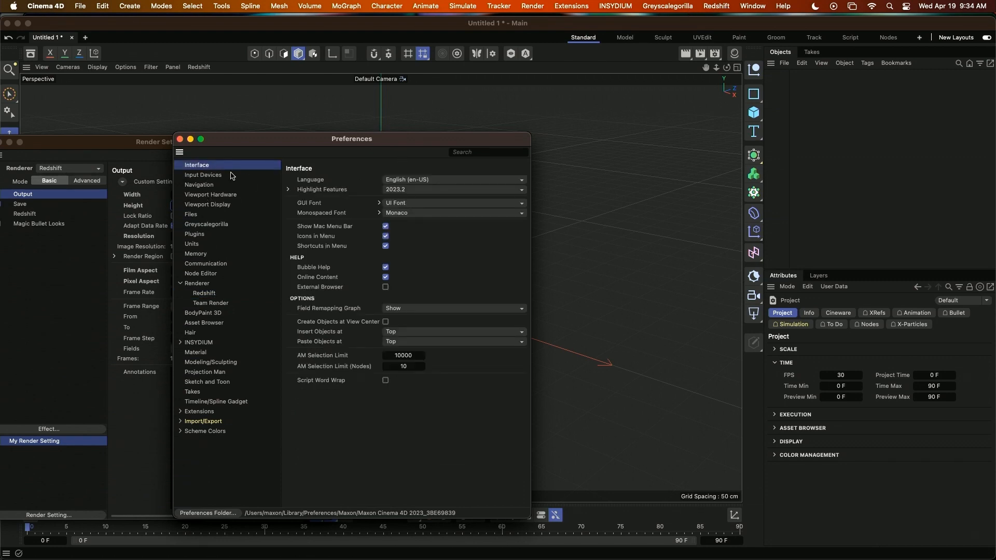
click(399, 342)
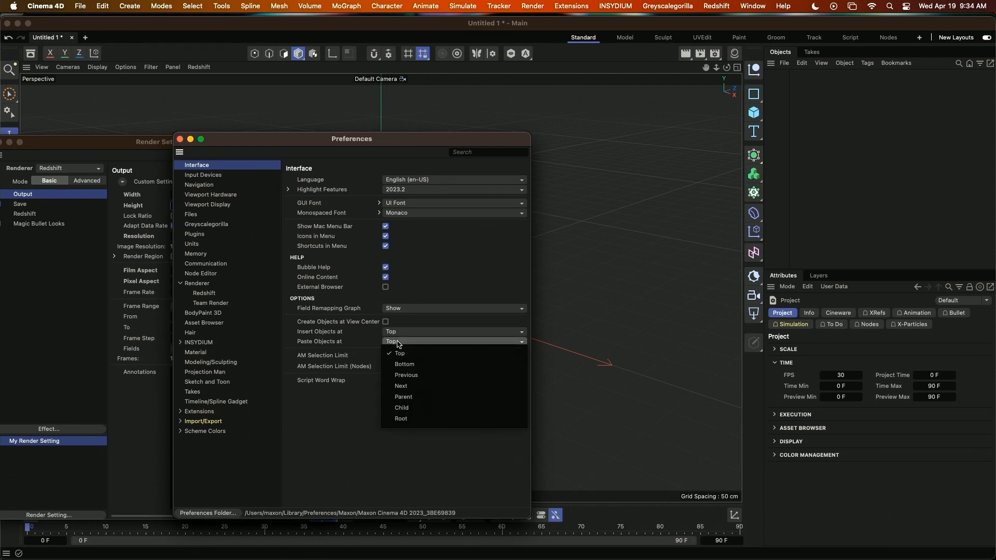
click(411, 374)
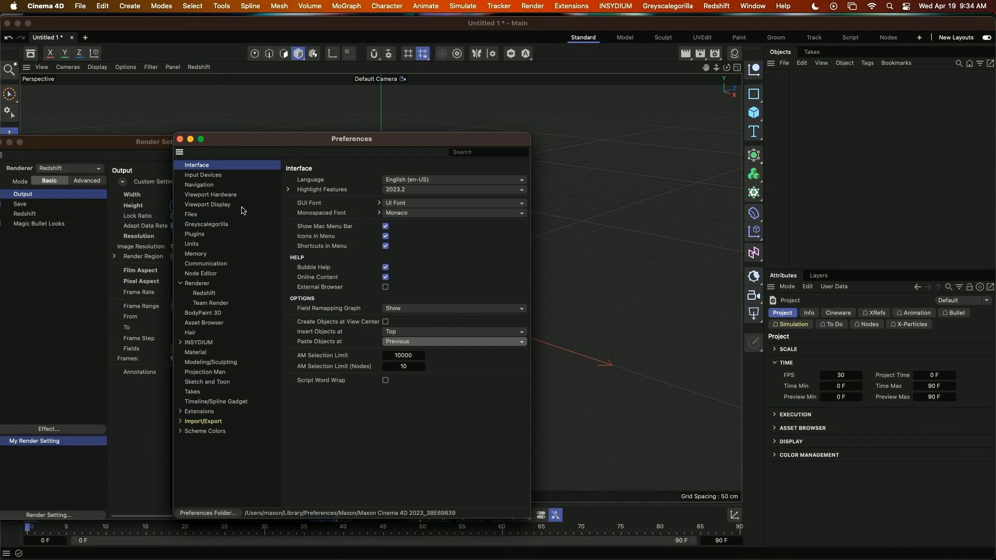
Set the Camera Mode to Object in the Navigation preferences.
click(217, 187)
click(409, 181)
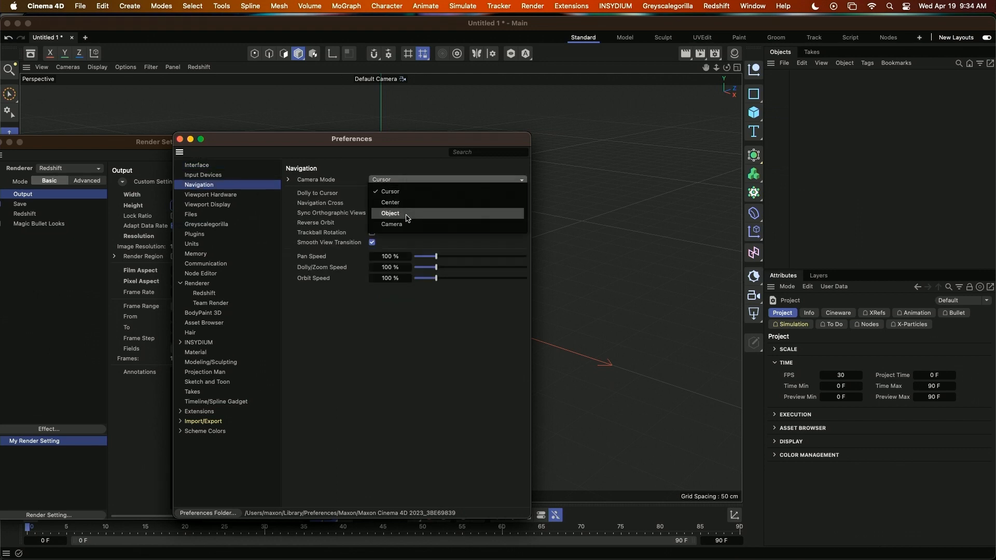
click(407, 213)
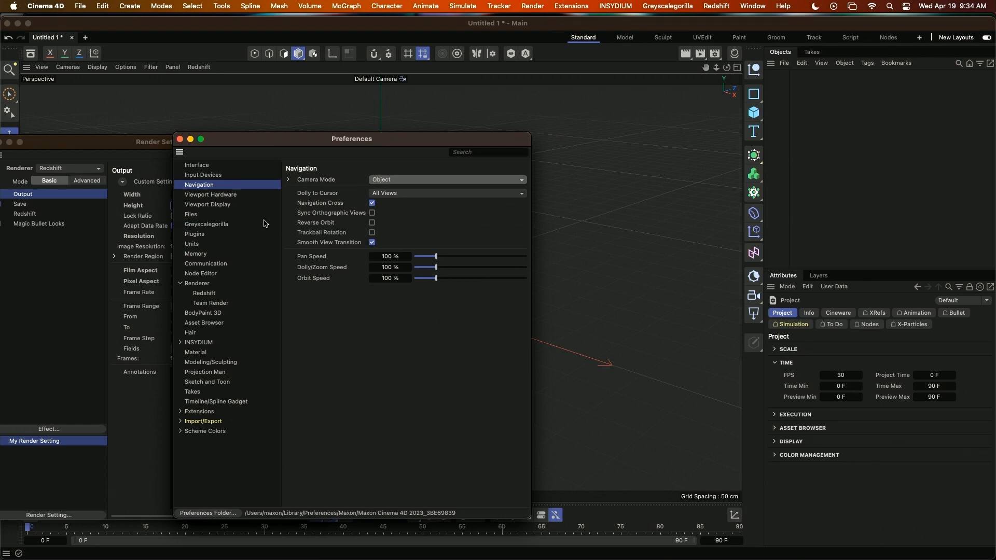
Disable Node Materials for Presets in the Redshift preferences.
click(214, 294)
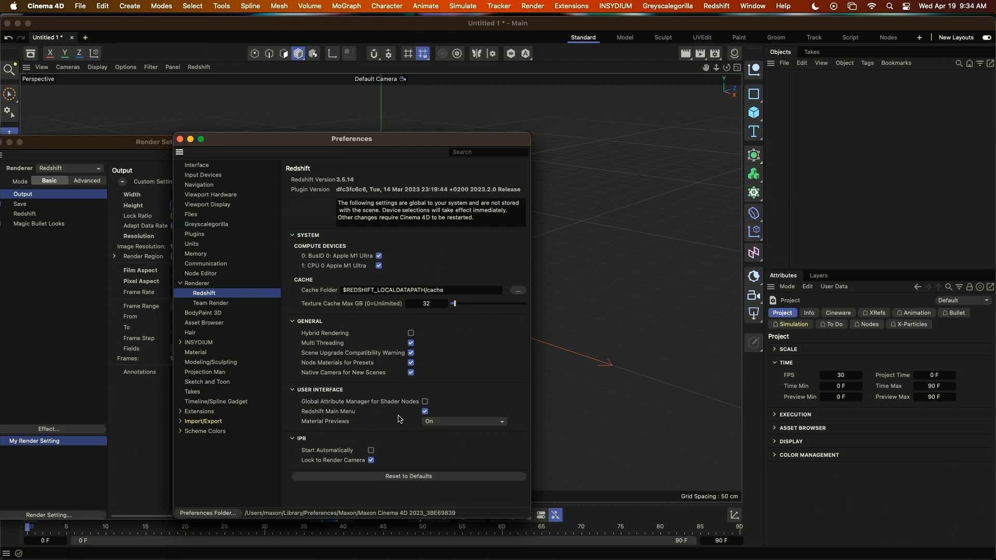
click(411, 362)
Show the Material Manager, create a Redshift material of type Material, and open its shader graph.
click(733, 53)
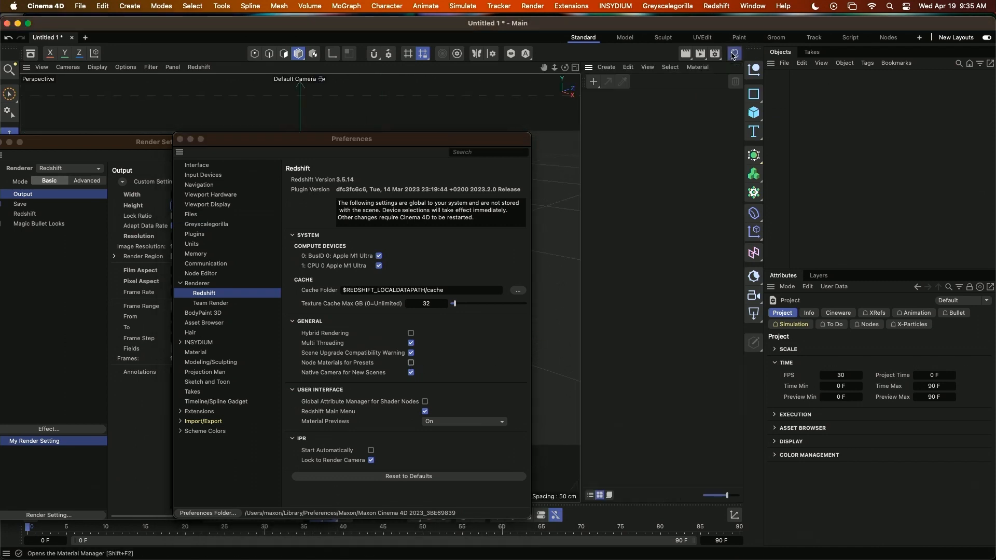
click(592, 82)
mouse_move(665, 116)
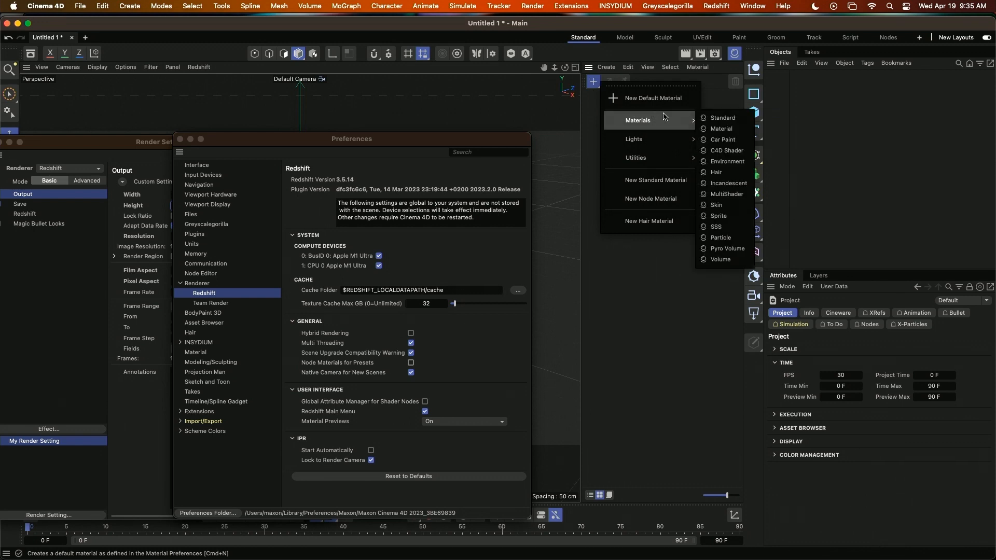
click(720, 128)
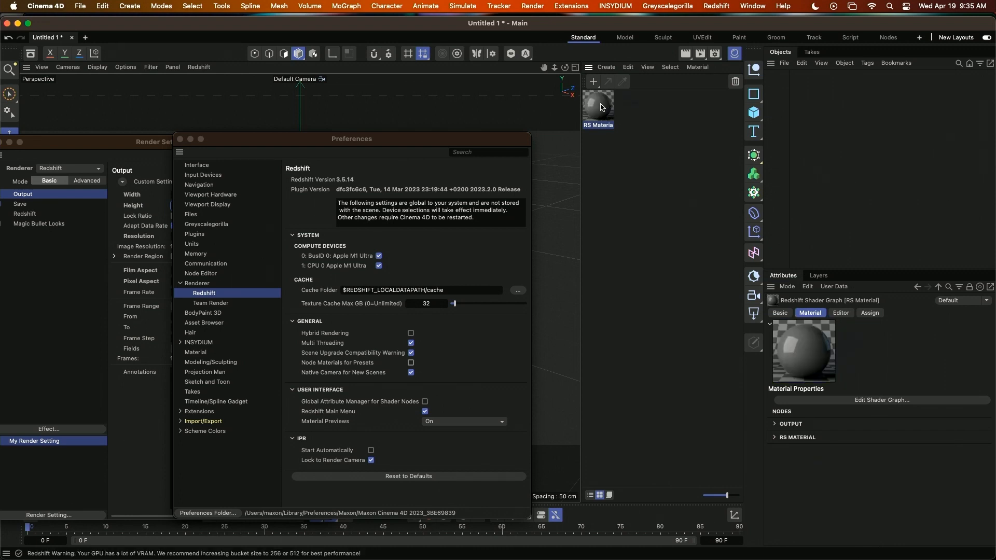
double_click(602, 107)
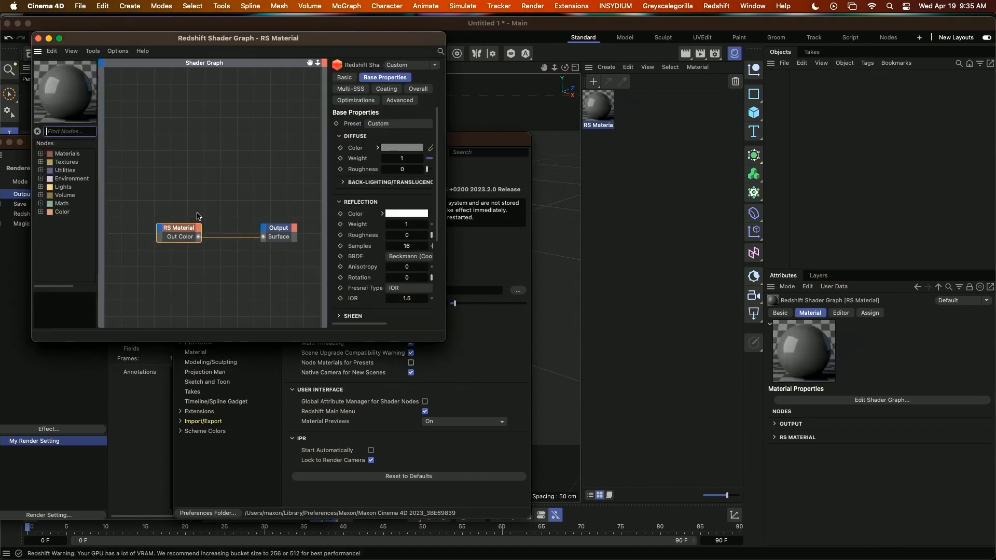
Return to the Redshift preferences and re-enable Node Materials for Presets.
click(256, 466)
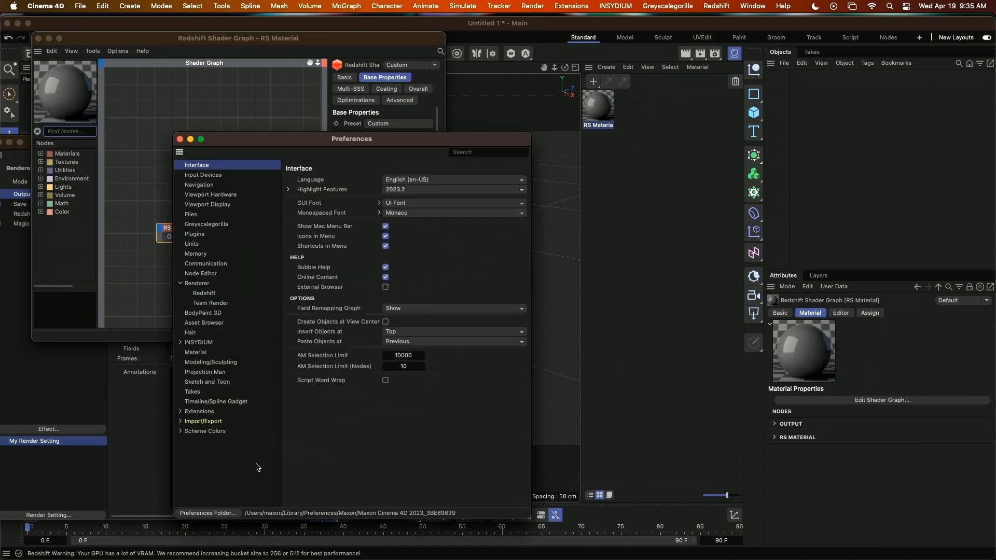
click(208, 293)
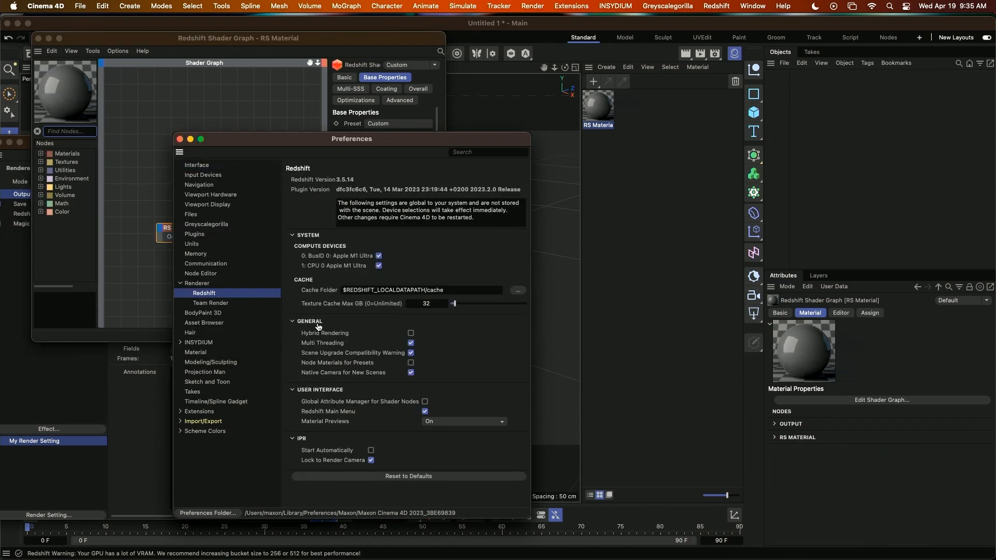
click(411, 363)
Create a Redshift Standard material and open it in the Node Editor, placing the editor window over the viewport.
click(610, 68)
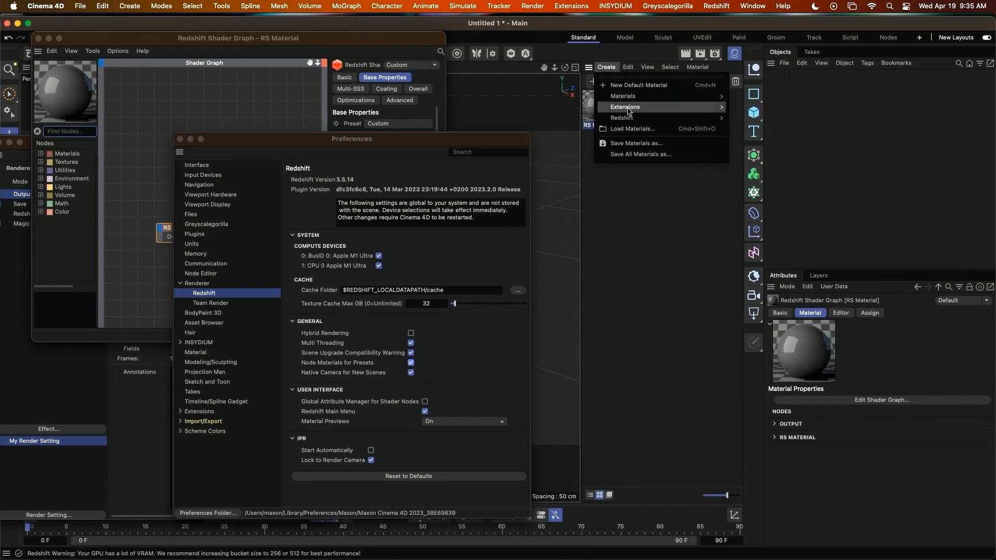
mouse_move(698, 119)
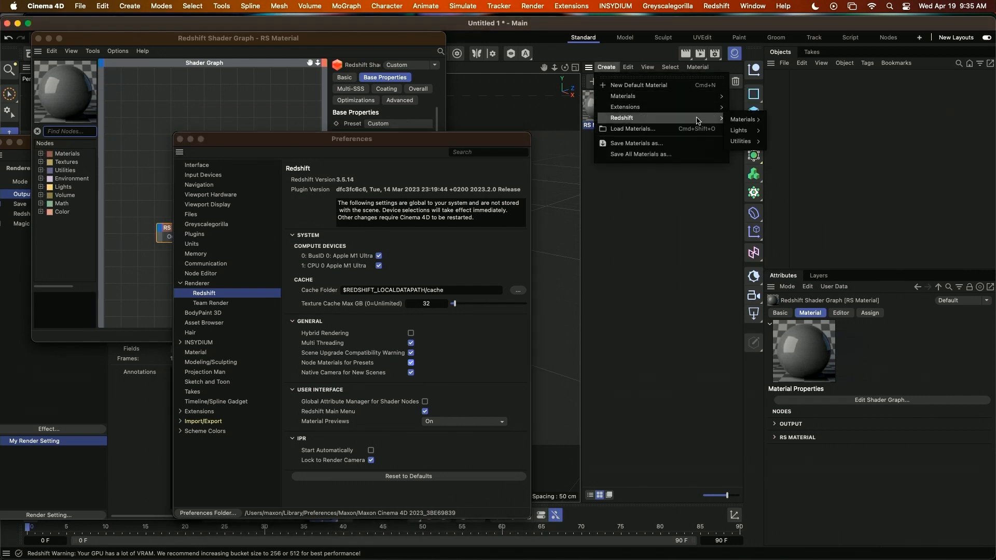
mouse_move(742, 119)
click(785, 124)
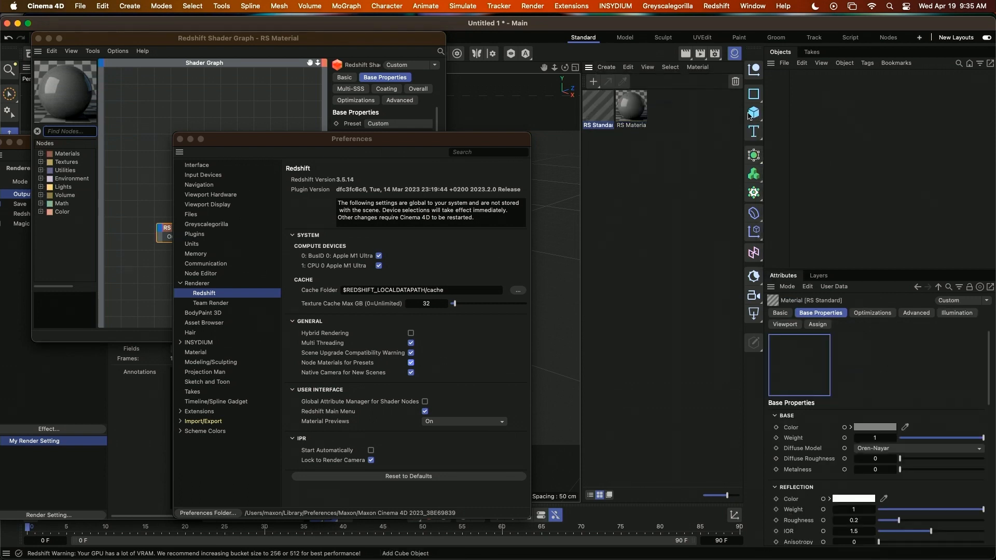
double_click(601, 107)
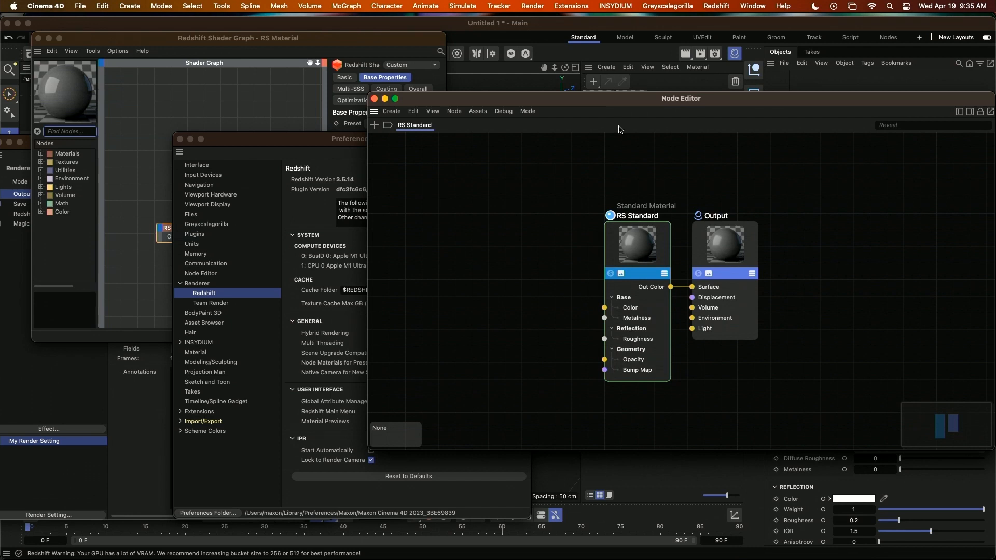
drag(603, 104, 326, 161)
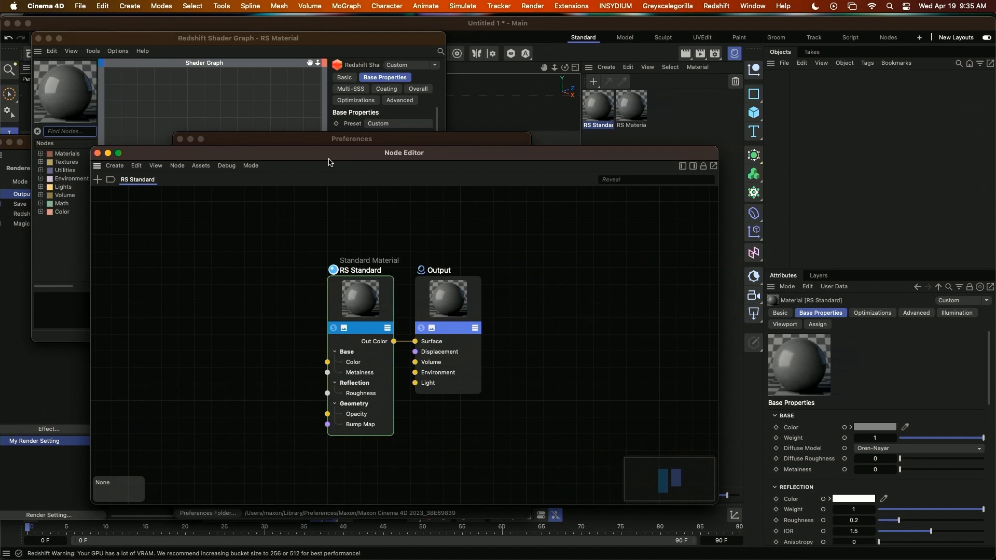
Show the asset list and the attributes in the Node Editor, frame the material's nodes, and close the editor.
drag(485, 152, 445, 187)
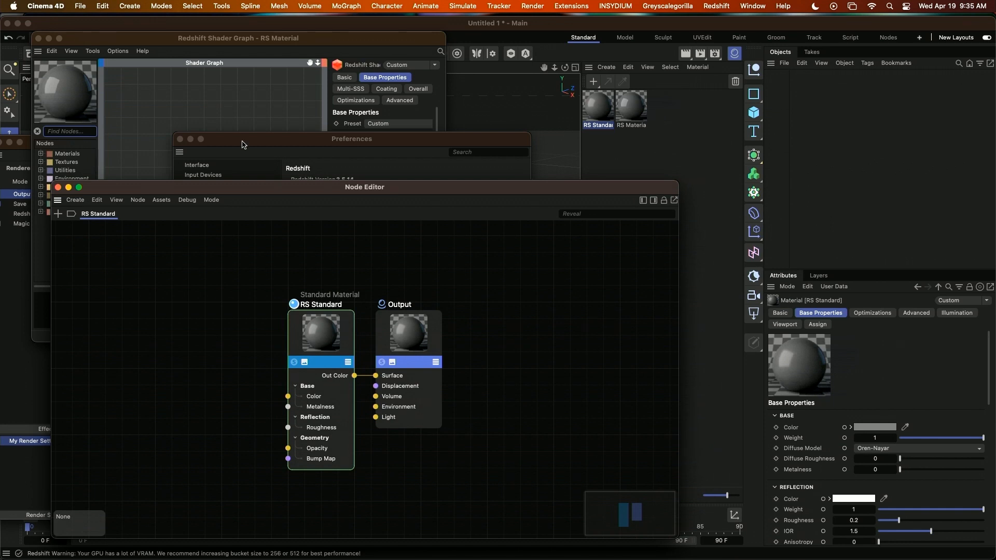
drag(178, 181, 244, 141)
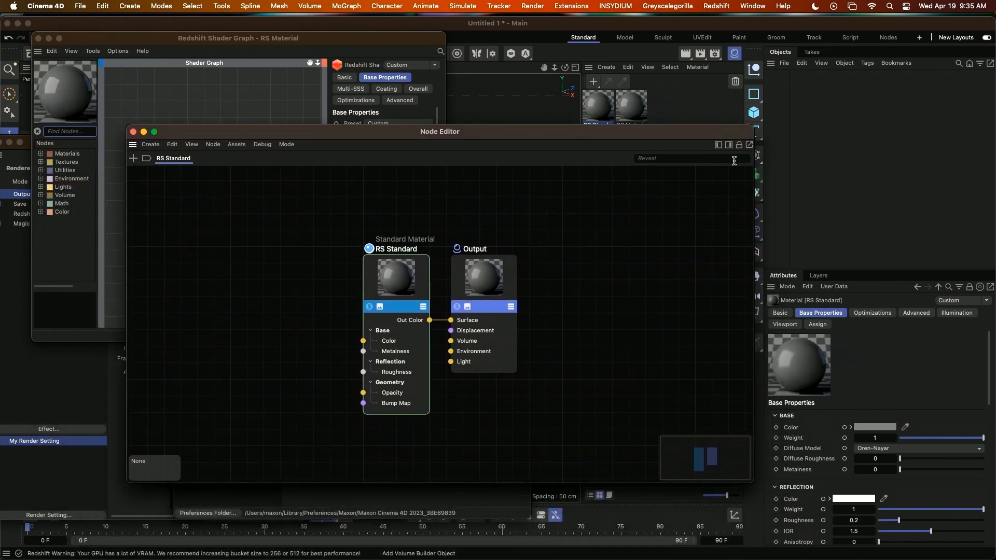
click(718, 147)
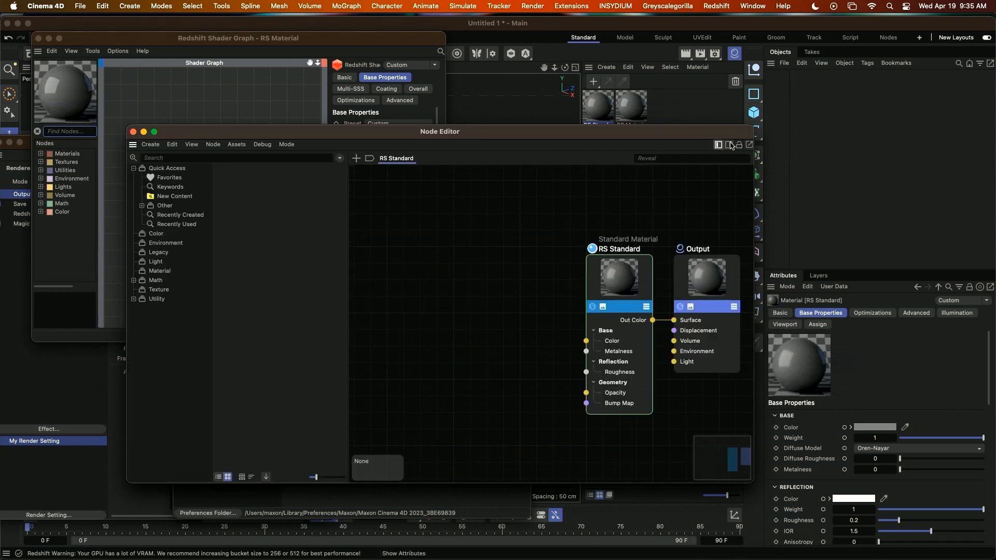
click(728, 145)
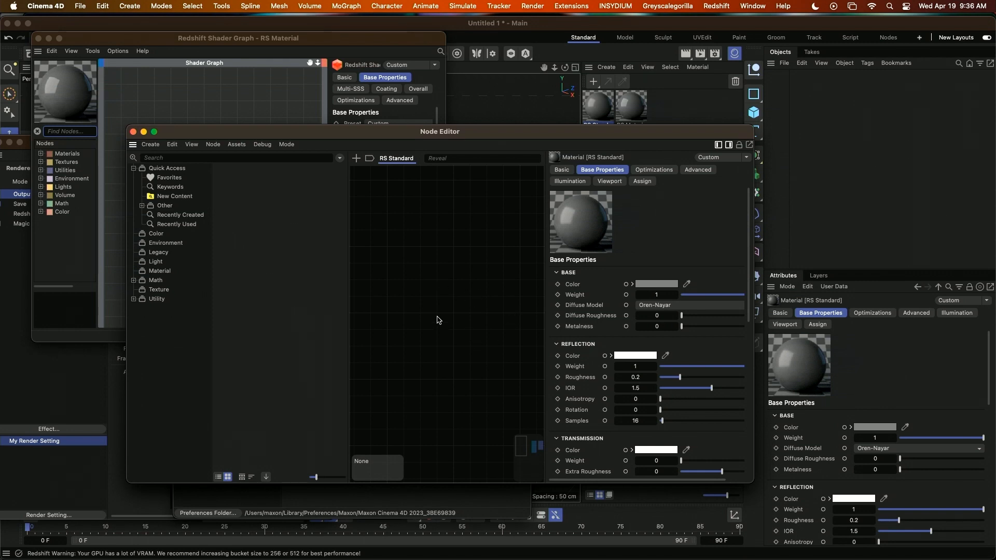
key(h)
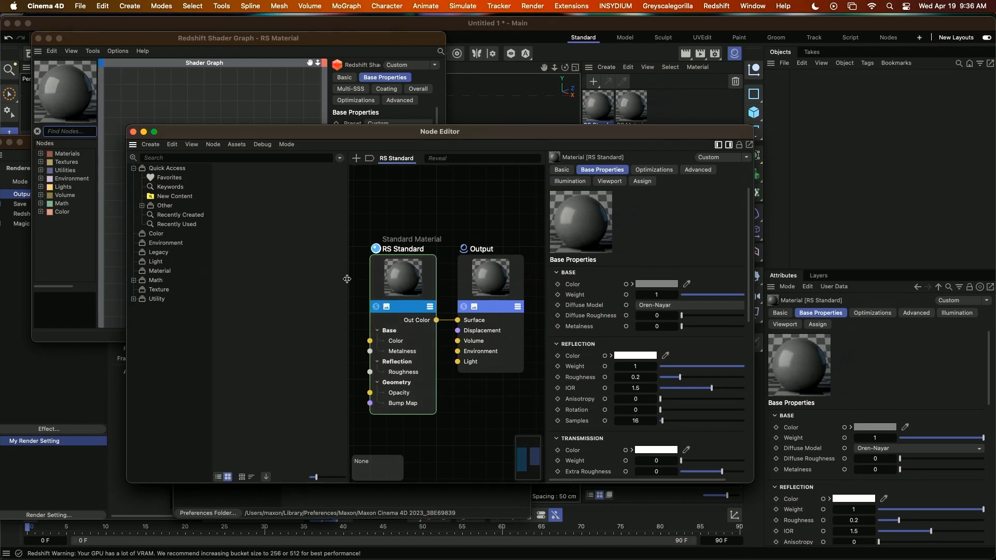
click(132, 132)
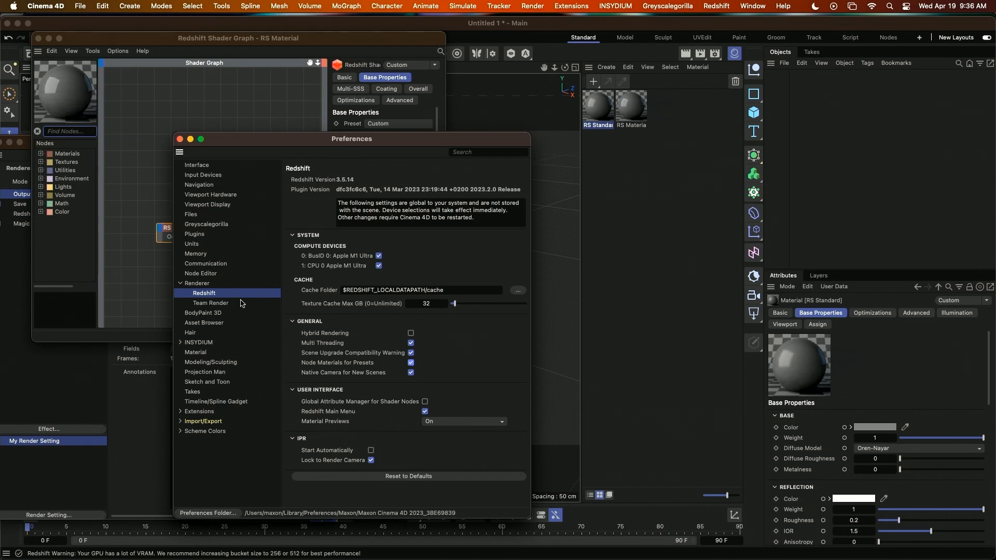
Open the Undo Depth value in the Memory preferences, and close the Preferences and shader graph windows.
click(196, 254)
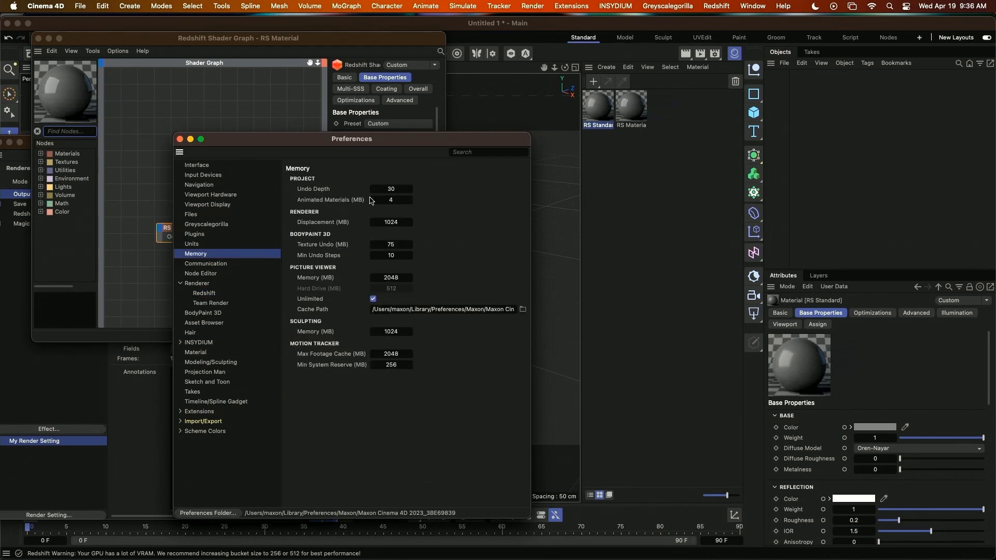
double_click(407, 188)
click(181, 139)
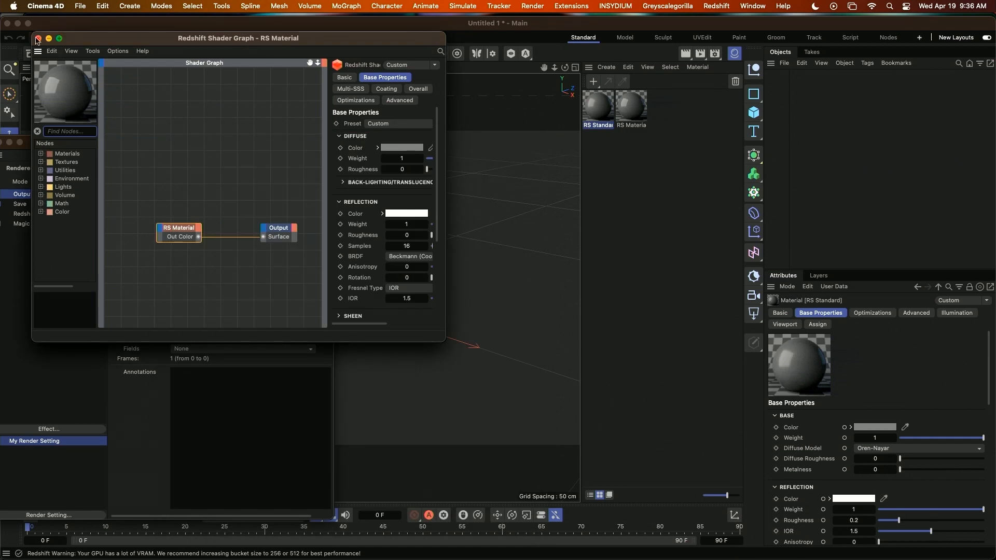
click(38, 39)
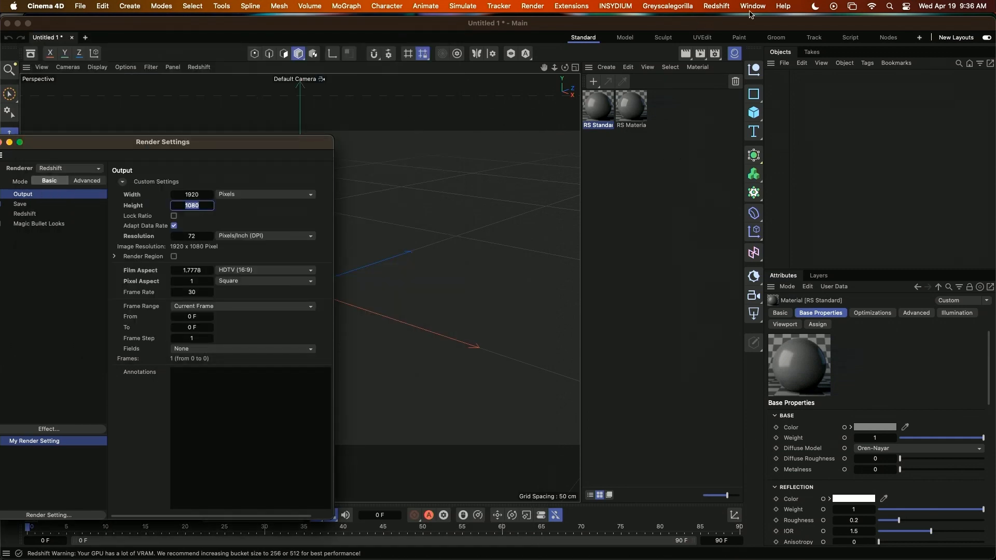
Save the current scene as the default scene.
click(751, 6)
mouse_move(758, 33)
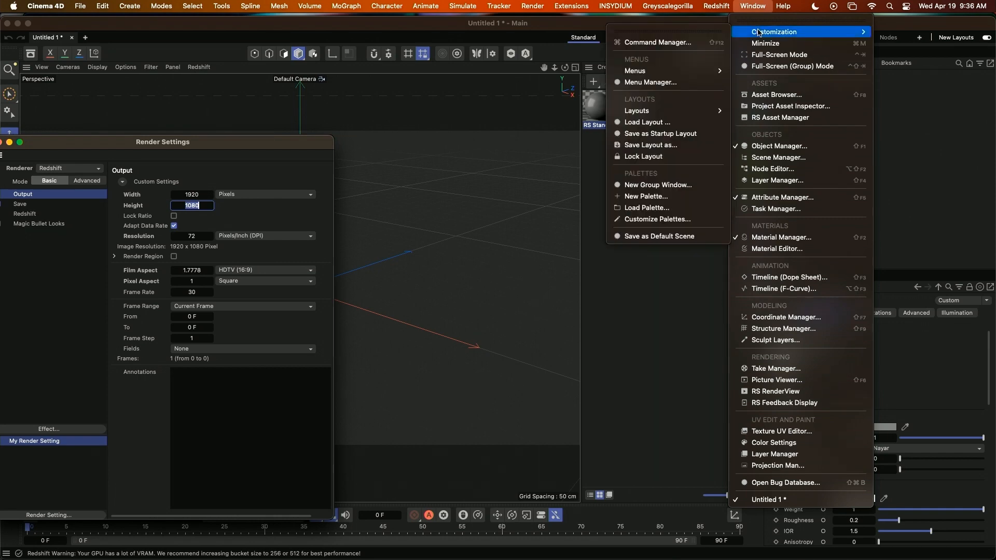
click(672, 237)
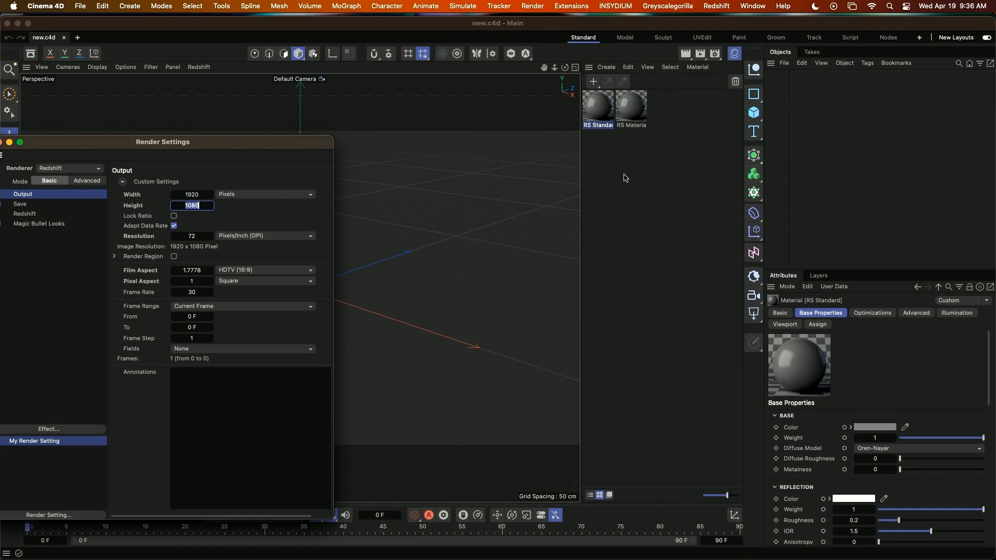
Move the Render Settings window off the viewport, add a Redshift Area Light, and give it a Target tag.
drag(176, 142, 835, 365)
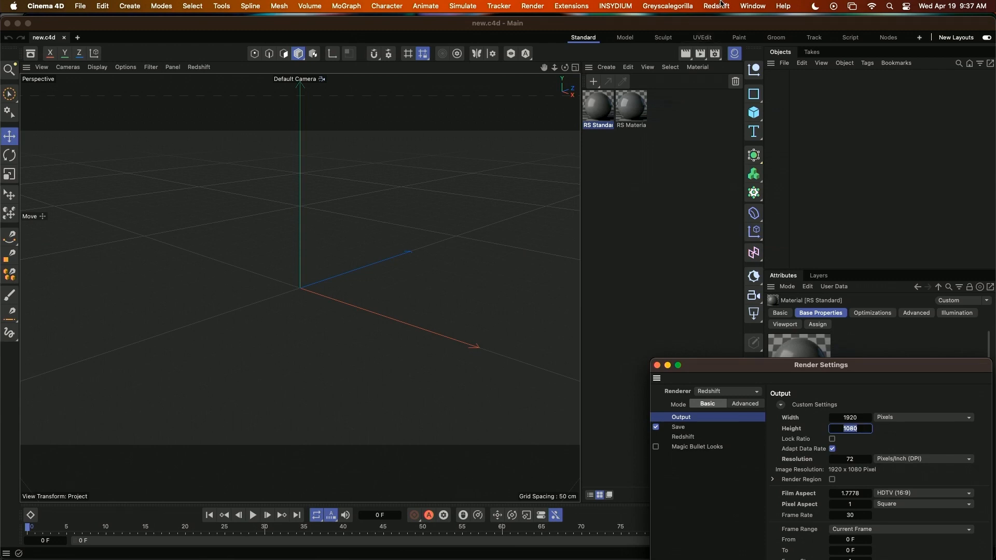
click(720, 7)
mouse_move(724, 46)
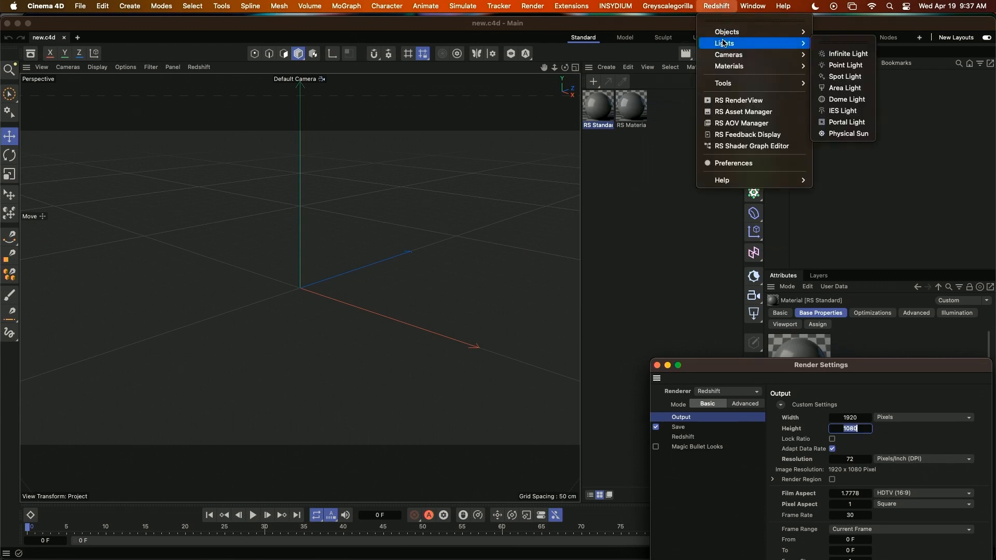
click(846, 89)
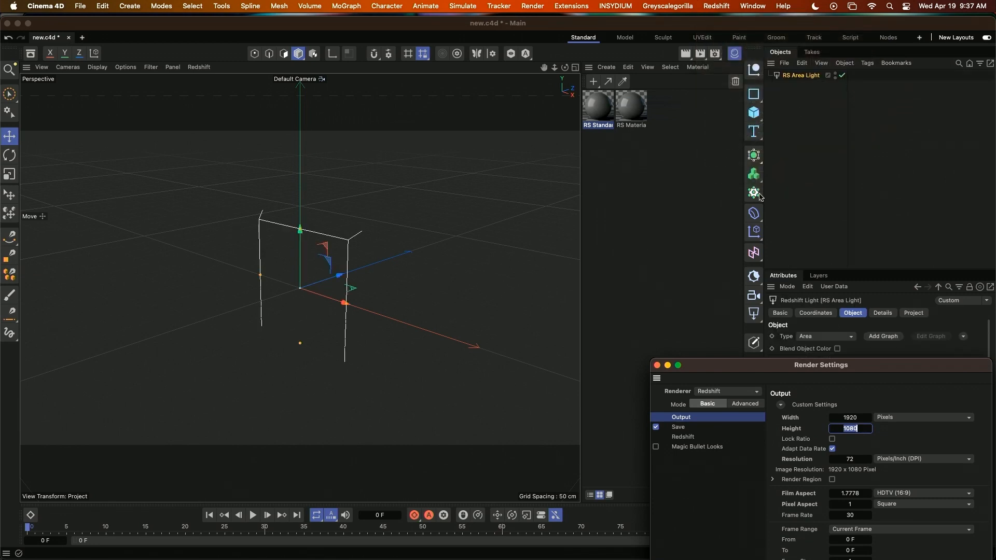
right_click(813, 76)
mouse_move(854, 99)
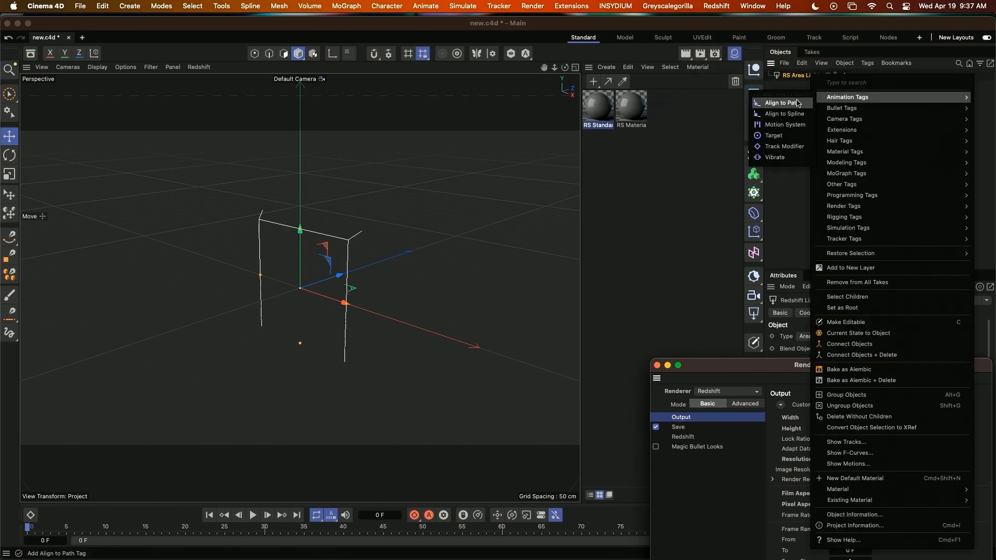
click(778, 136)
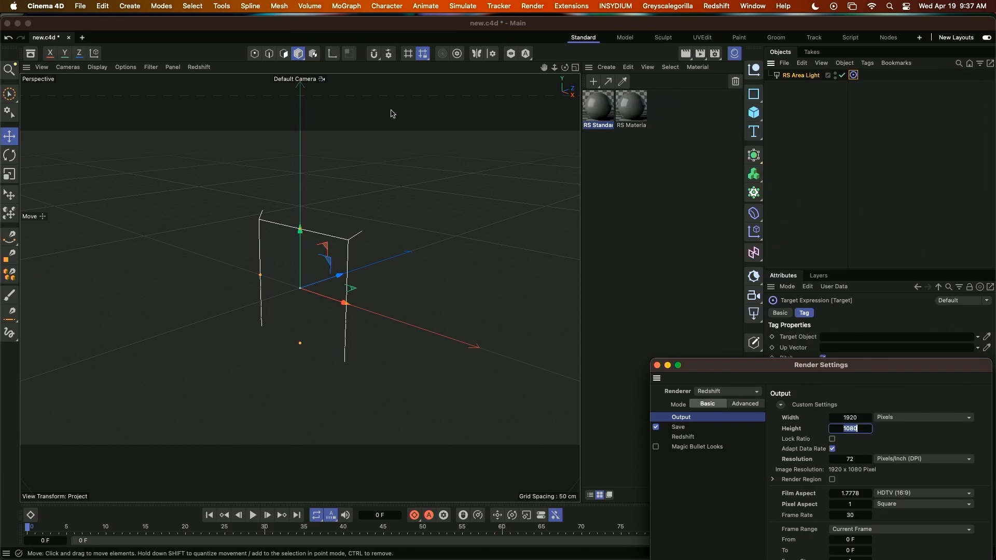
Create a Null and assign it as the Target Object of the area light's Target tag.
click(133, 7)
mouse_move(147, 62)
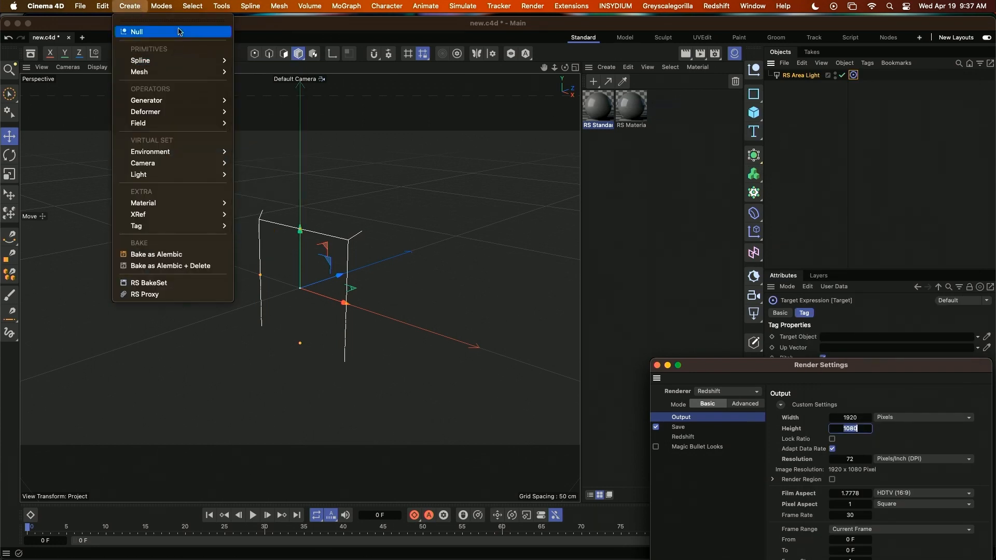
click(138, 32)
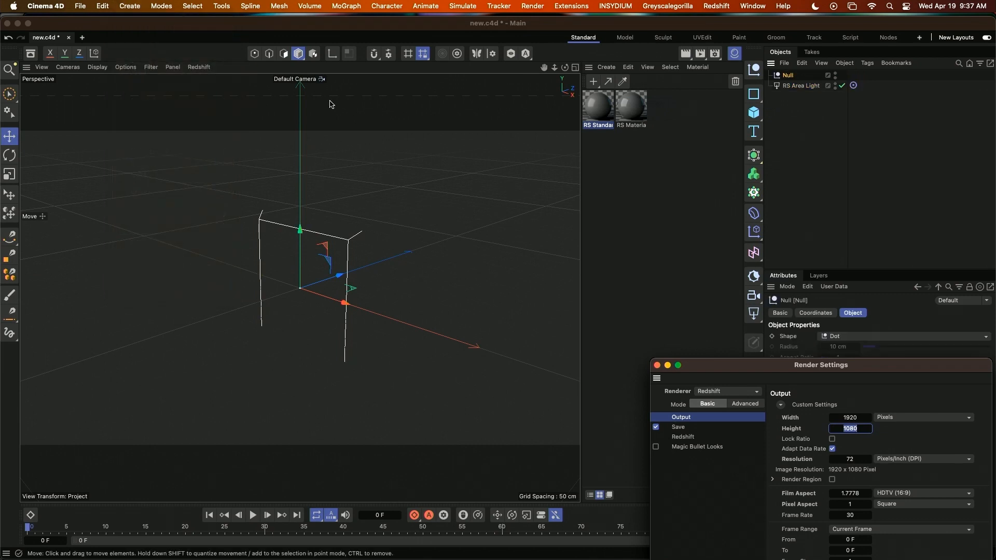
click(853, 86)
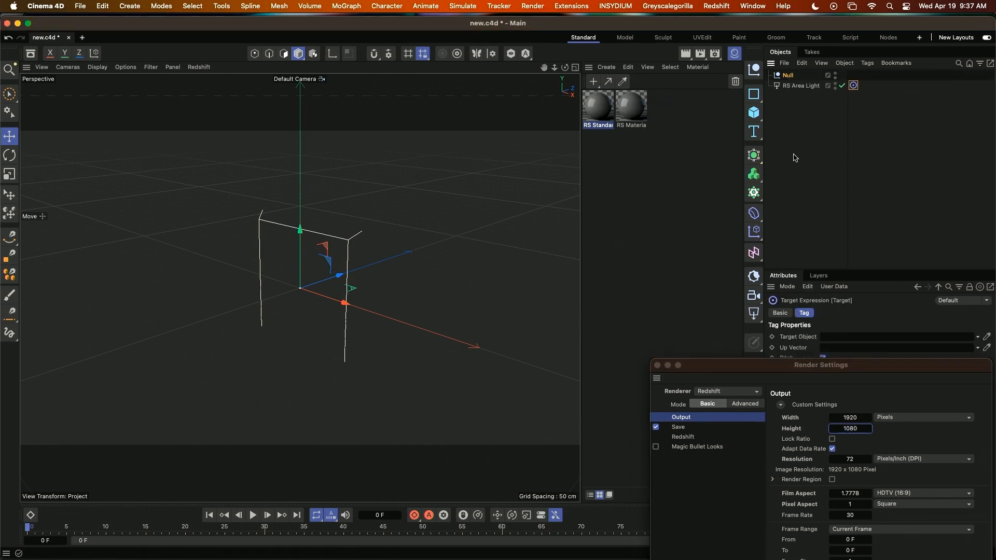
drag(788, 75, 836, 341)
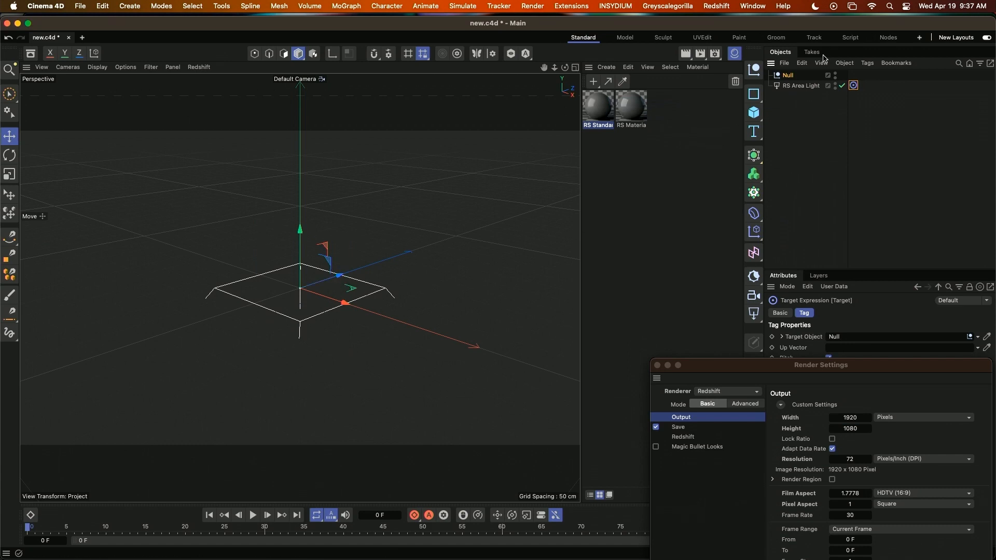
Move the area light away from the Null and make two copies, placing one on the opposite side and one raised behind the origin.
click(801, 85)
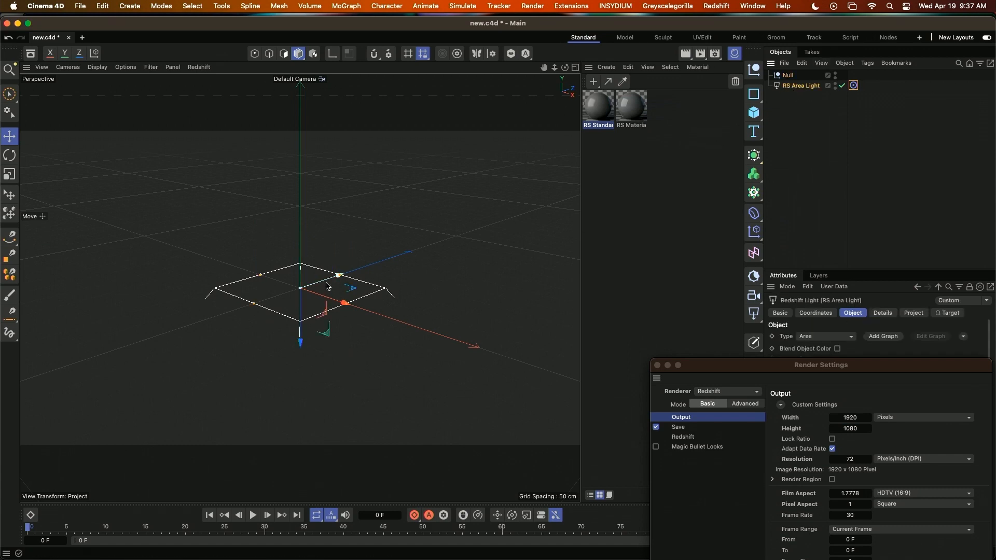
drag(327, 285, 574, 291)
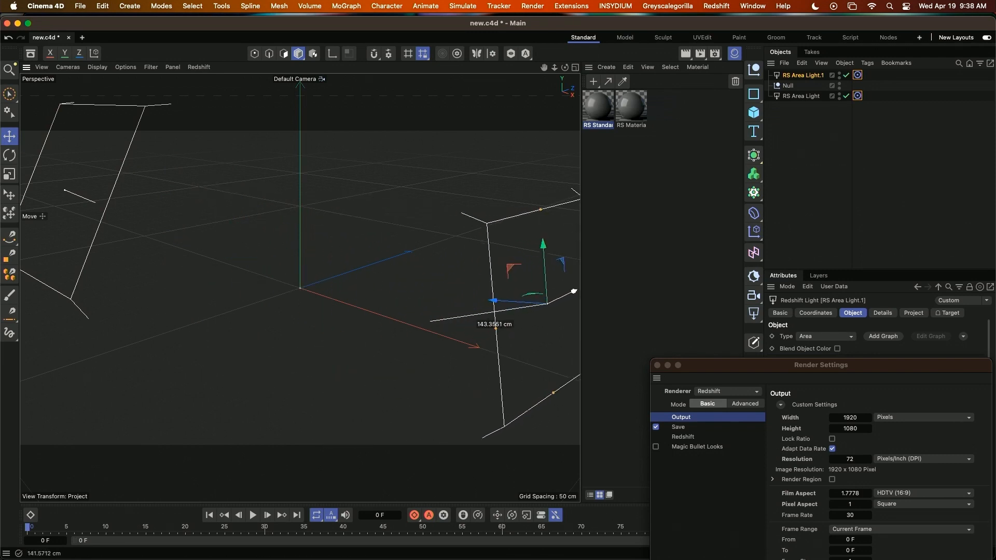
ctrl+drag(497, 298, 305, 289)
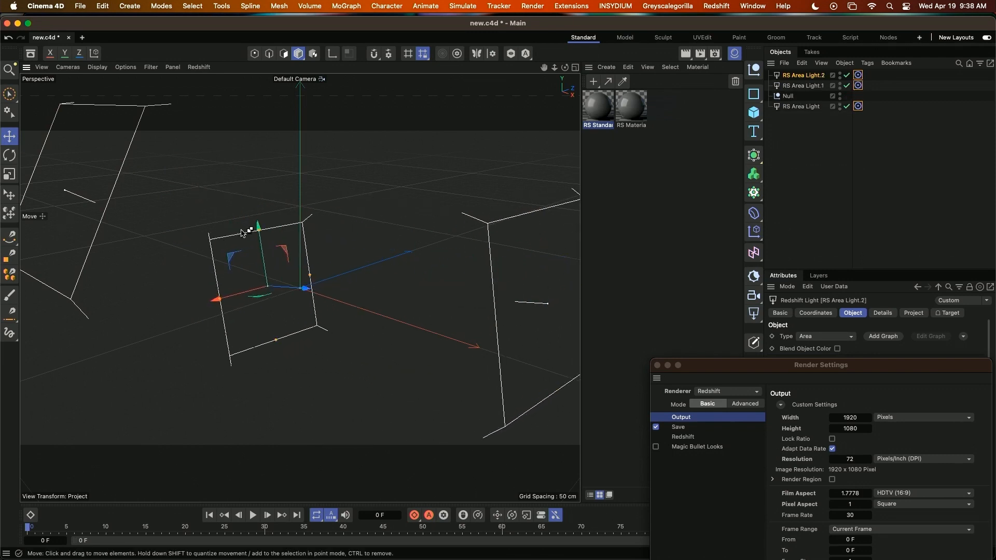
drag(241, 233, 270, 224)
drag(297, 285, 224, 211)
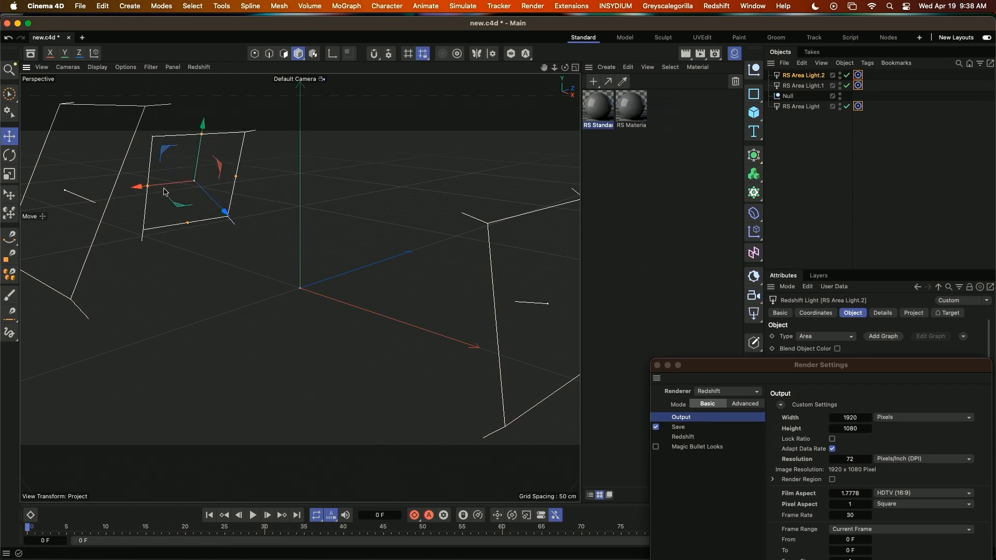
drag(165, 192, 303, 180)
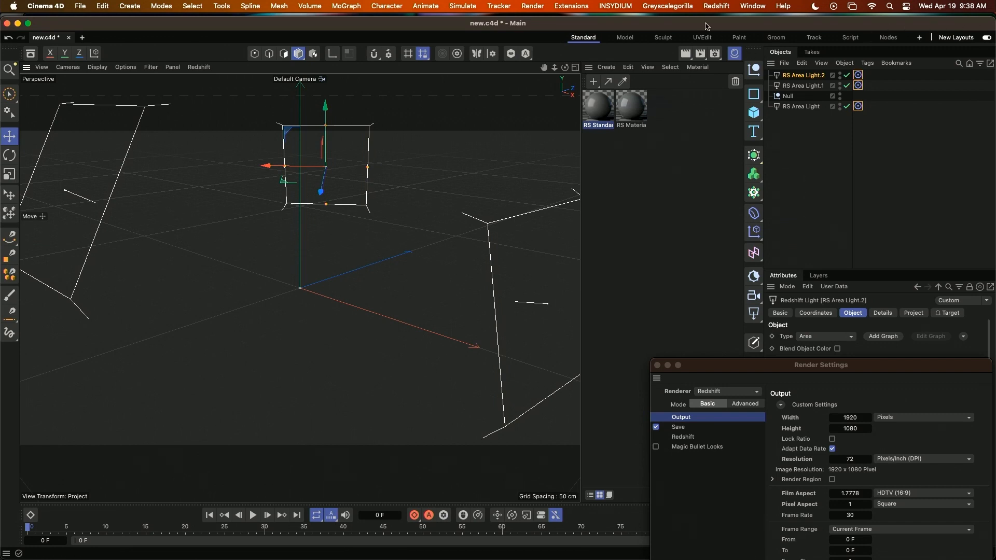
Add a Redshift Dome Light to the scene.
click(717, 7)
mouse_move(713, 30)
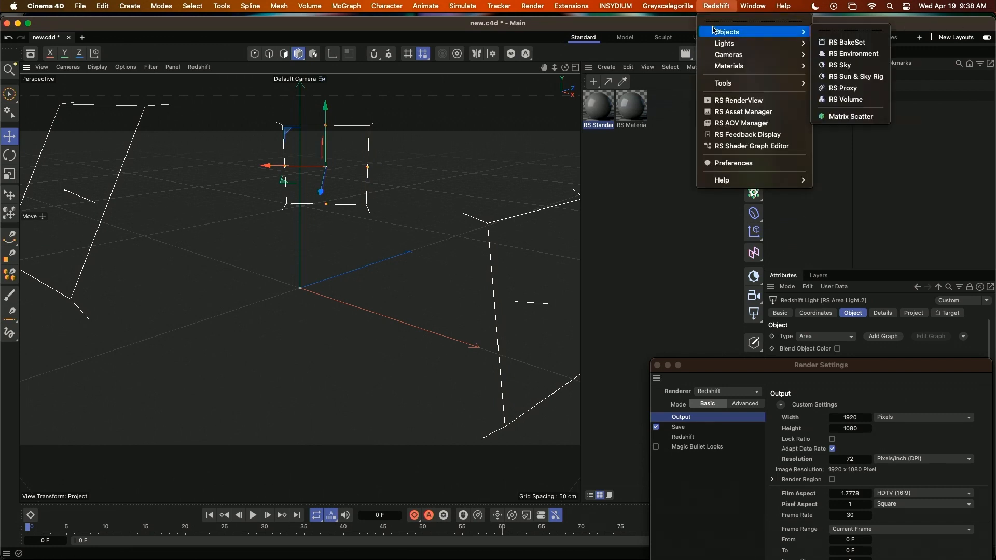
mouse_move(736, 43)
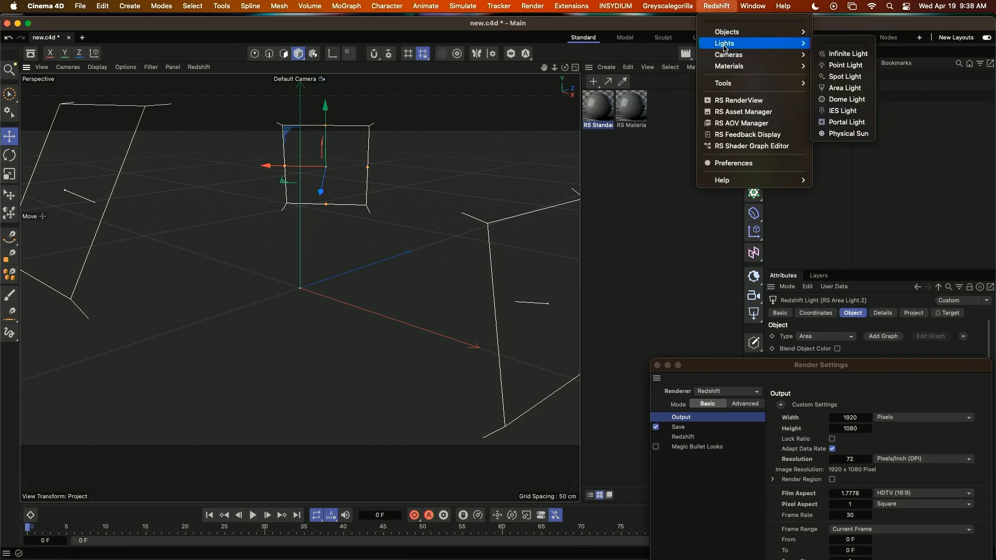
click(833, 104)
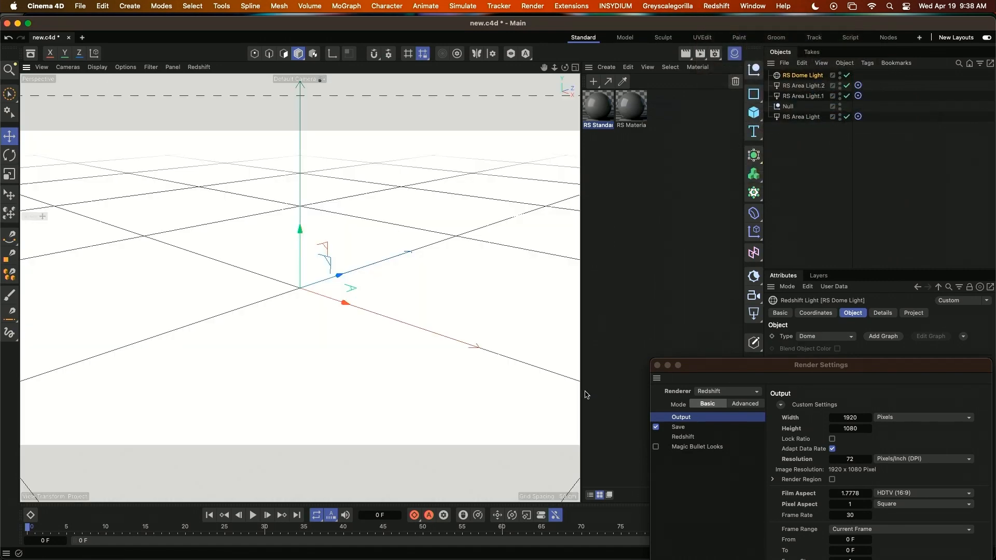
Open the Asset Browser and search it for "hdr".
click(750, 7)
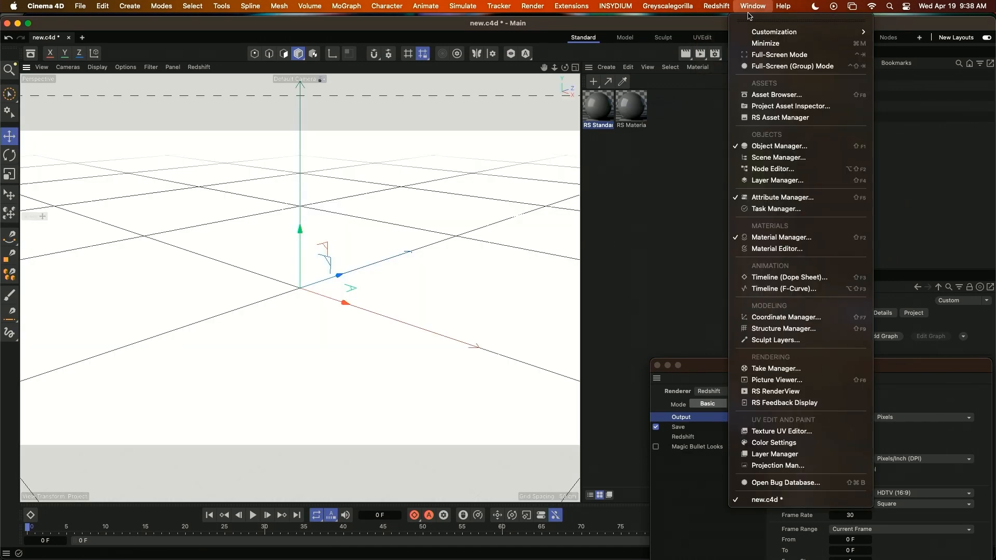
click(765, 95)
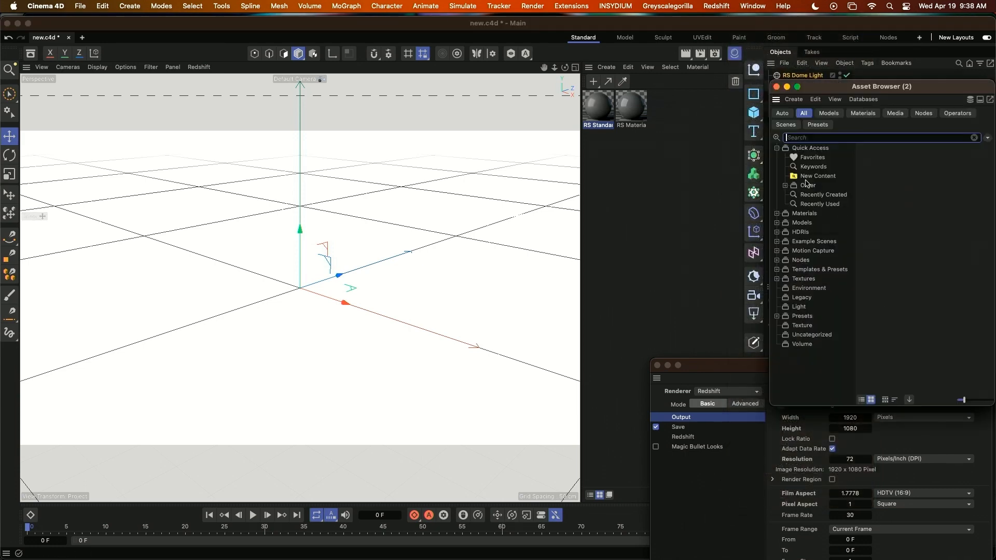
text(hdr)
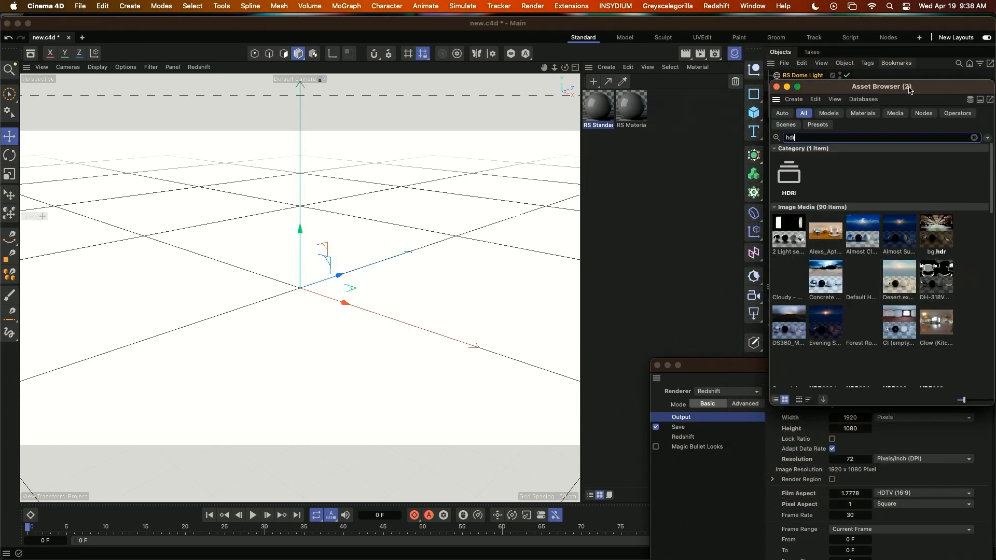
Assign the DH-318VC_con.HDR image as the dome light's texture and disable its Background option.
drag(909, 89, 492, 107)
drag(871, 365, 494, 497)
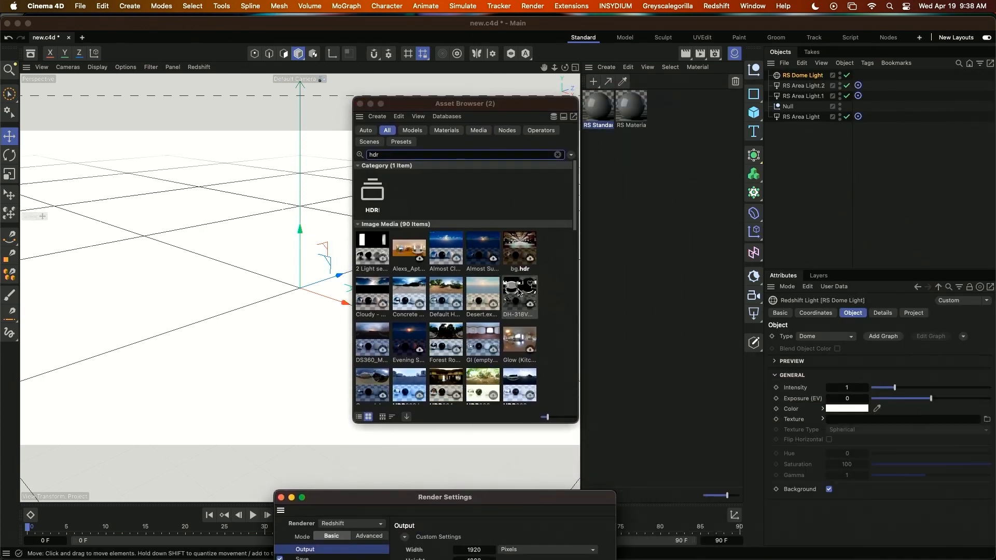
drag(519, 292, 849, 420)
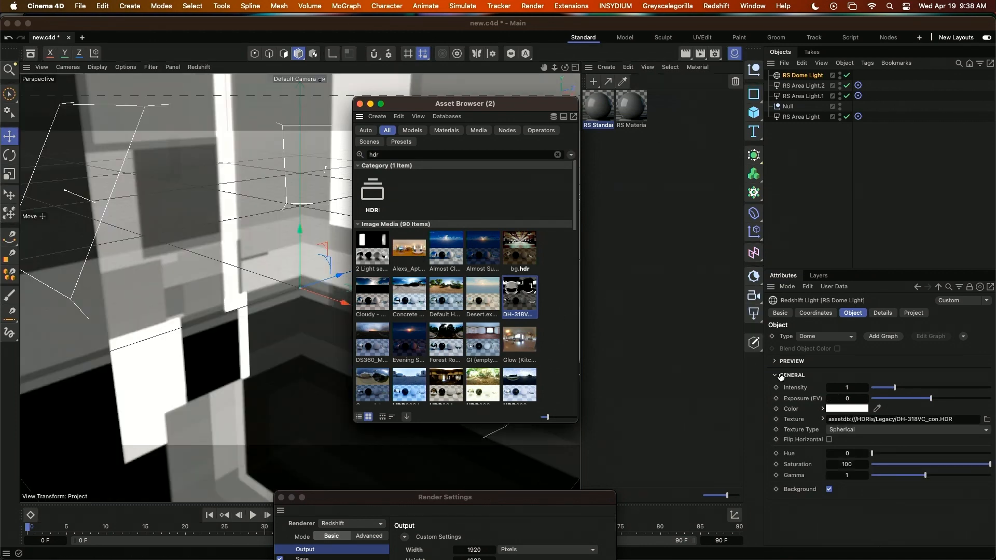
click(829, 490)
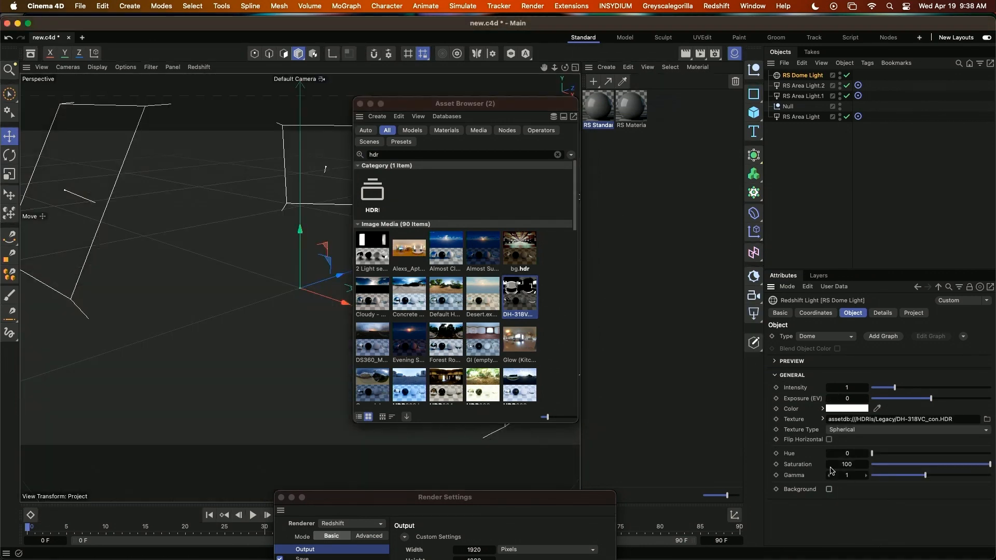
Add a standard Redshift camera to the scene.
click(716, 6)
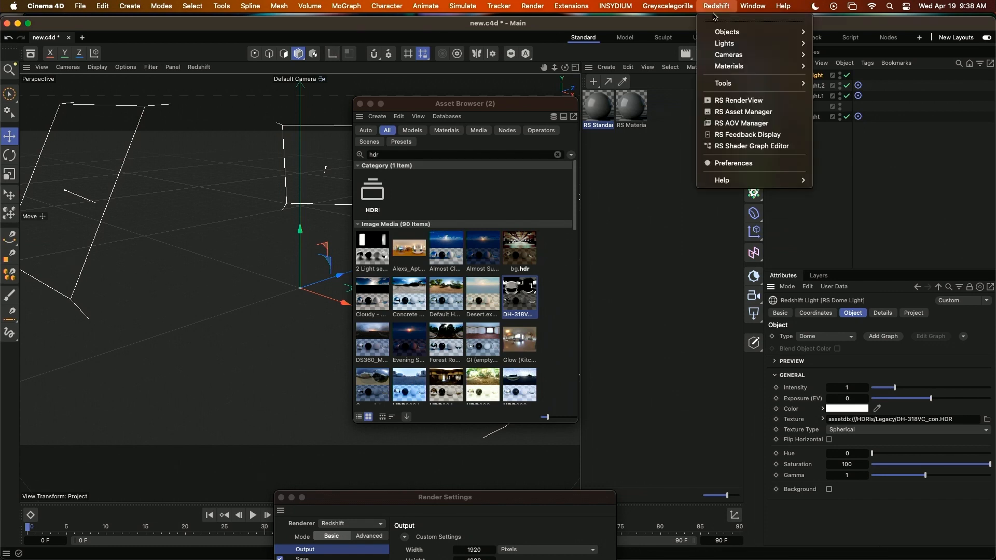
mouse_move(717, 34)
mouse_move(737, 54)
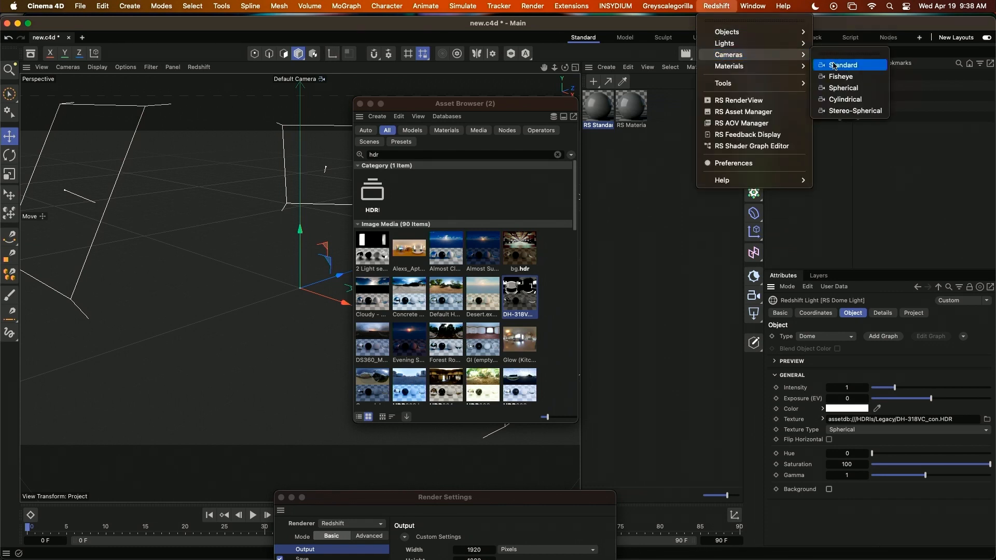
click(838, 66)
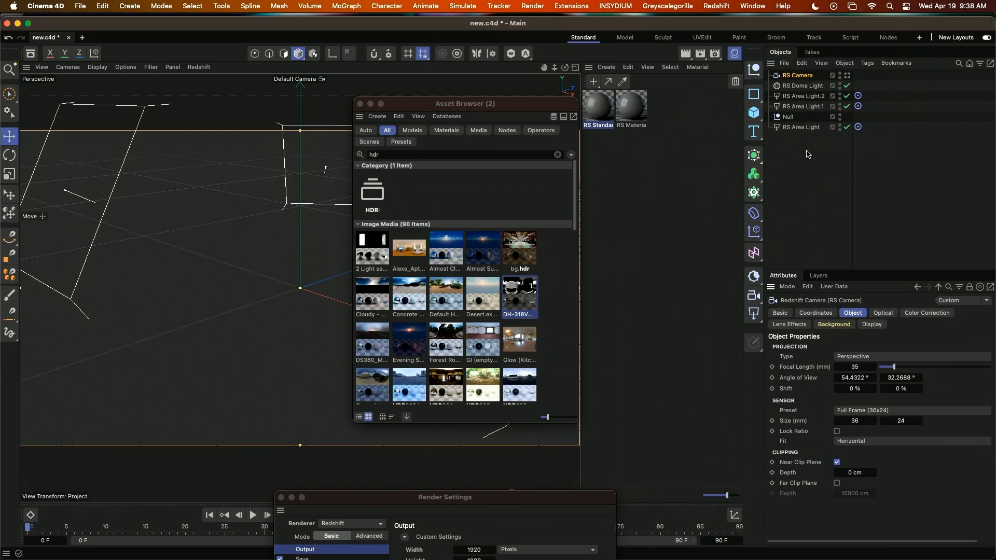
Group the camera, all lights and the Null under one new null and rename that group Scene Basic.
drag(806, 154, 755, 58)
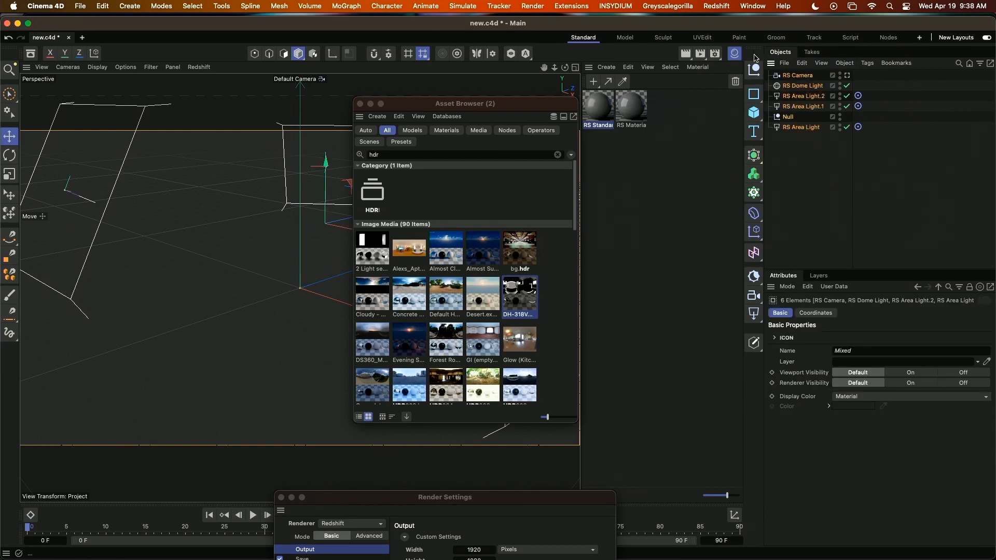
key(alt+g)
double_click(789, 76)
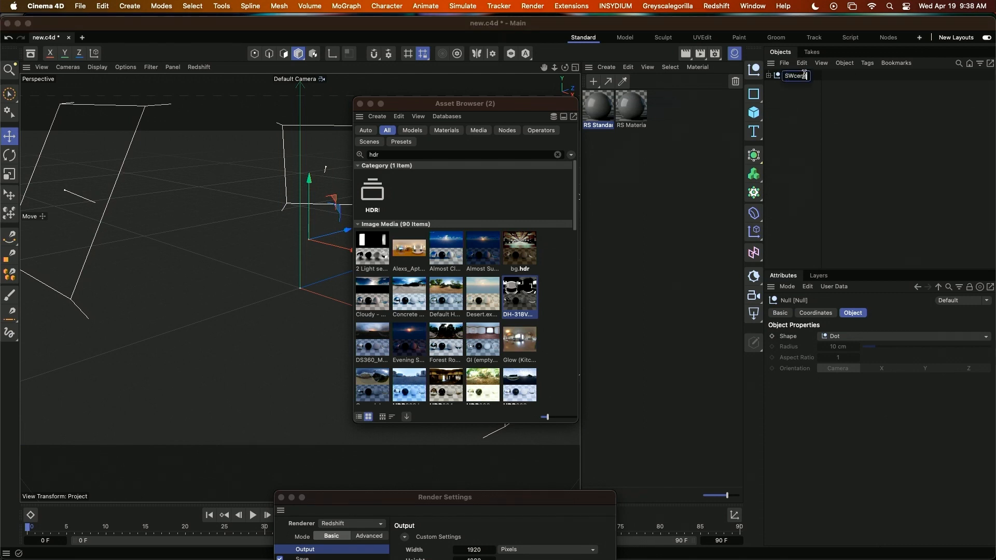
key(BackSpace)
key(Return)
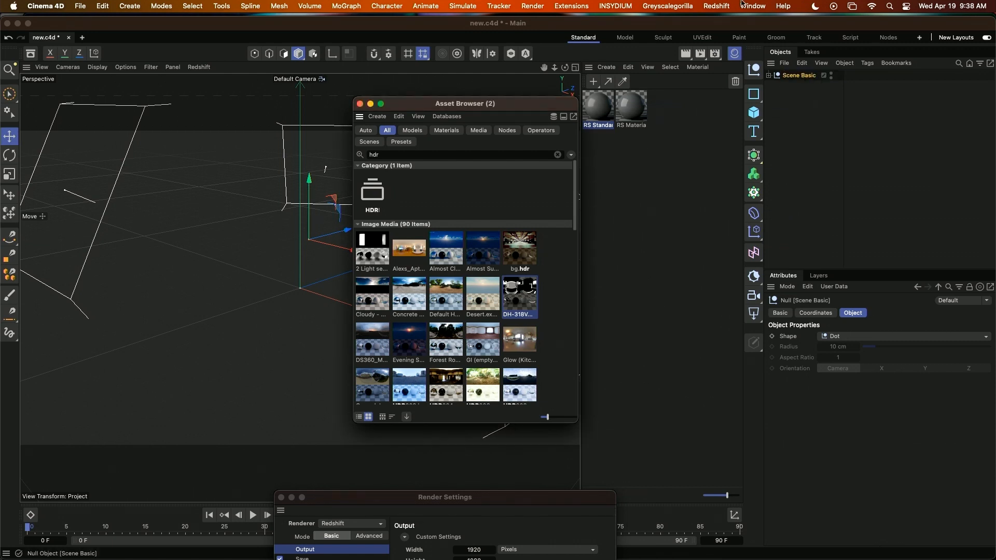
Save the current project as the default scene.
click(753, 7)
mouse_move(761, 35)
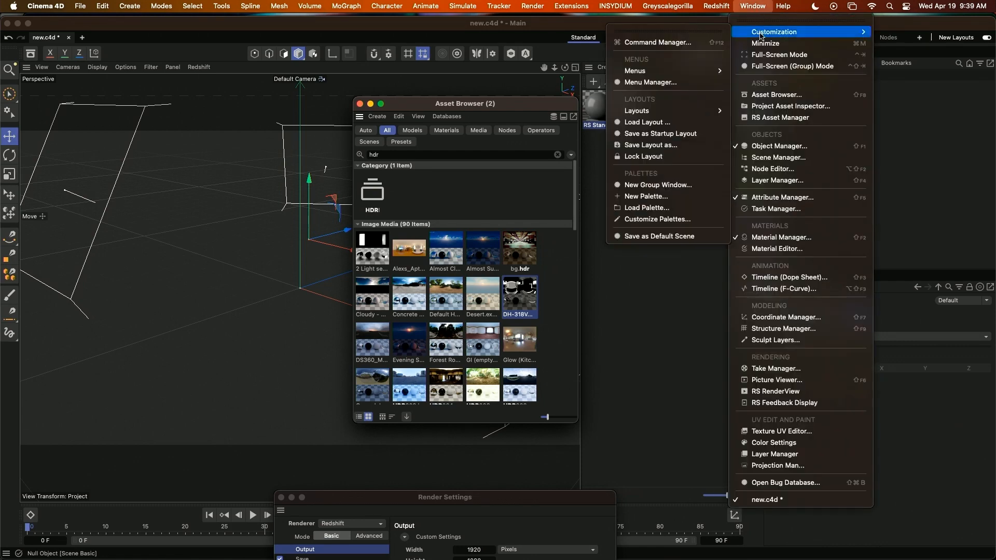
click(675, 236)
Open the Redshift RenderView, dock it to the left of the viewport, and move the Asset Browser clear of the viewport.
click(716, 6)
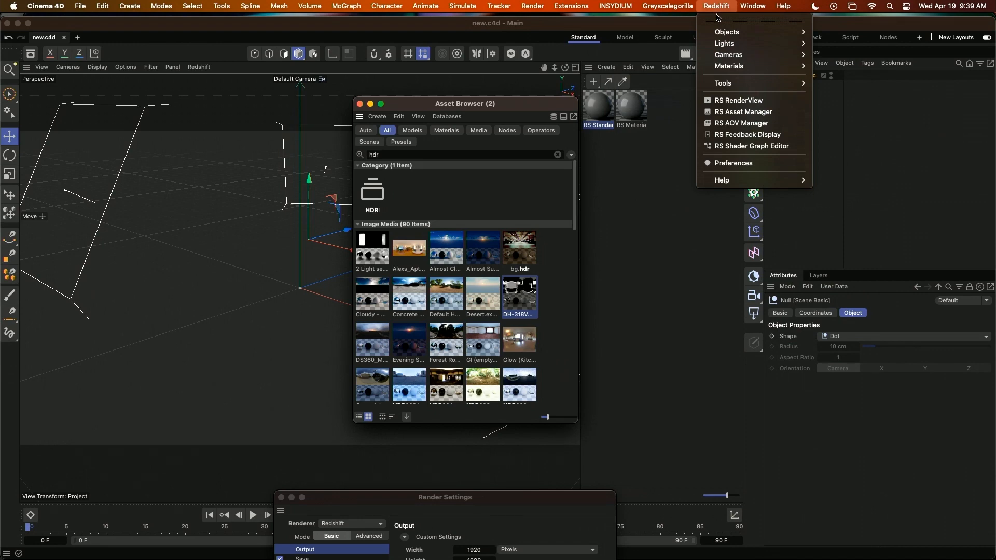
click(732, 100)
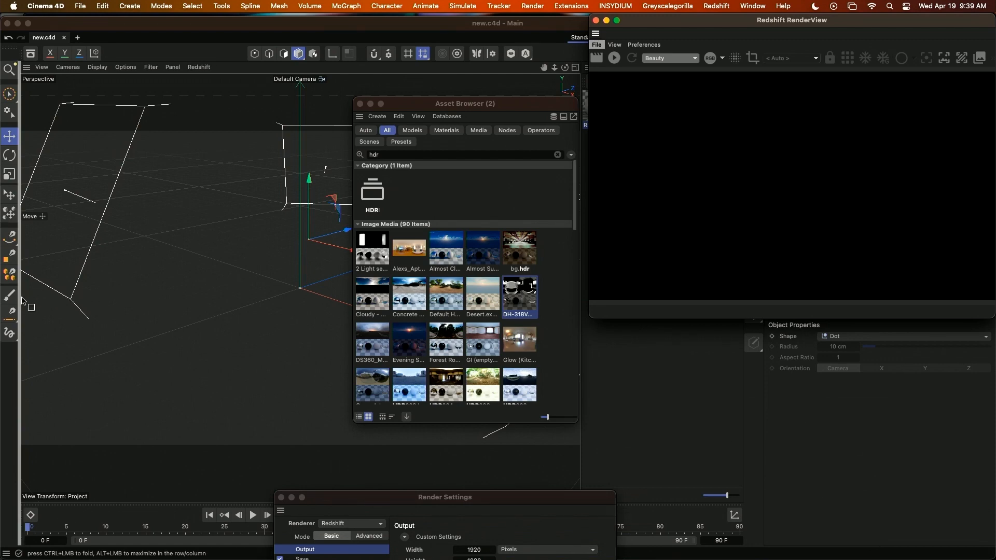
drag(61, 279, 37, 275)
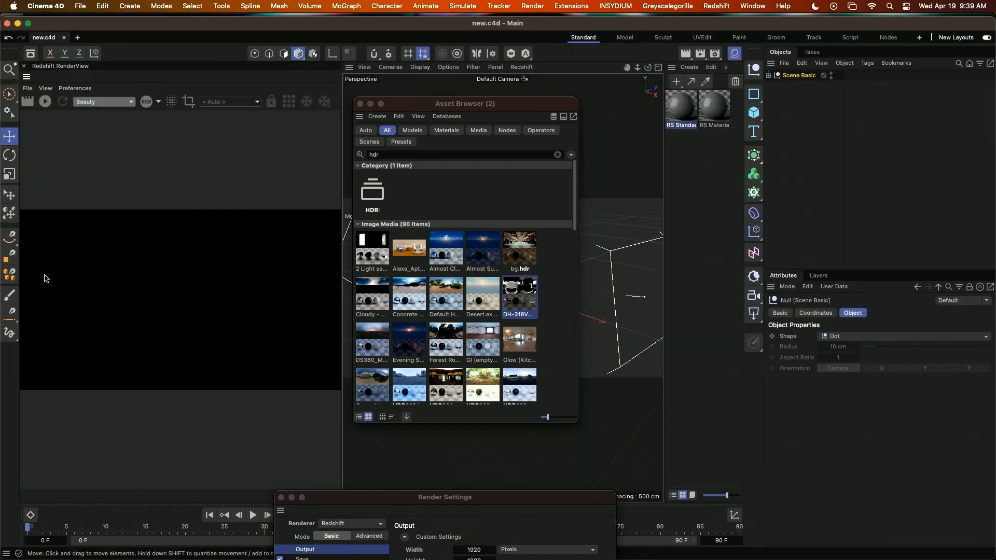
drag(456, 104, 891, 331)
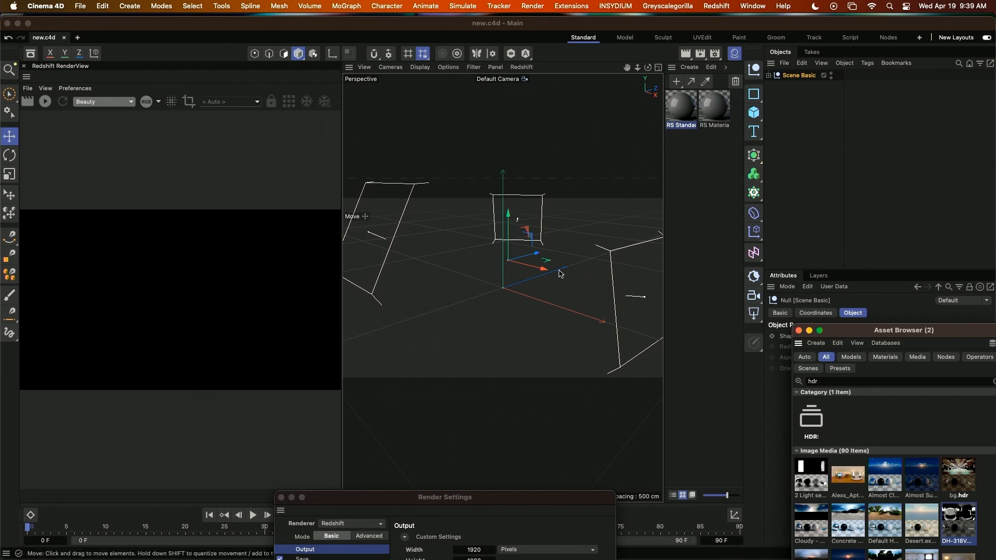
Save the default scene again with the docked RenderView and save the current layout as the startup layout.
click(748, 6)
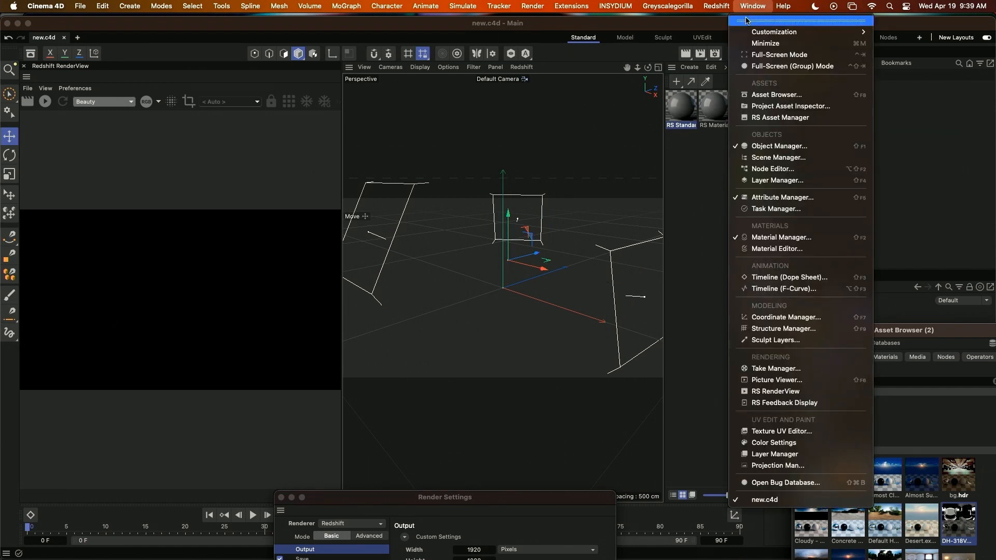
mouse_move(748, 35)
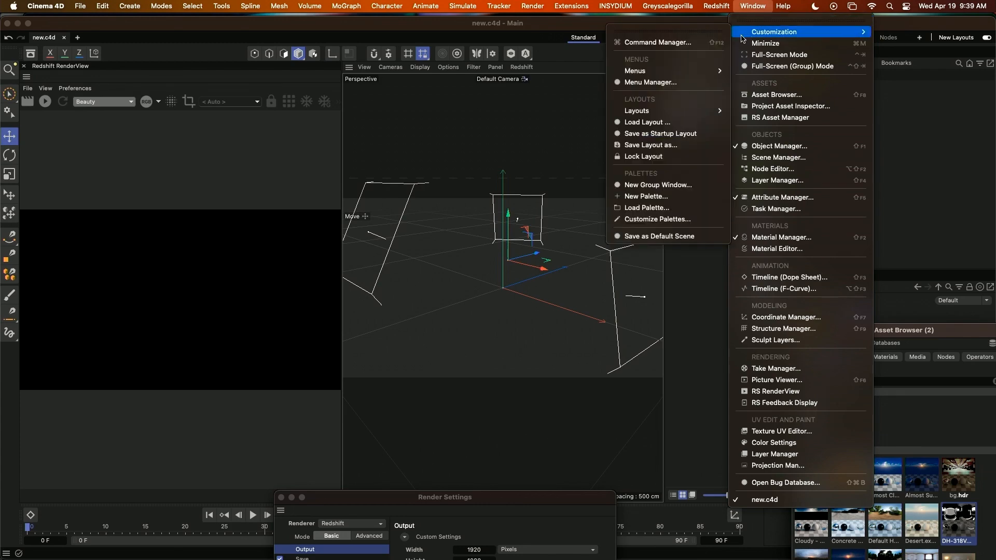
click(692, 237)
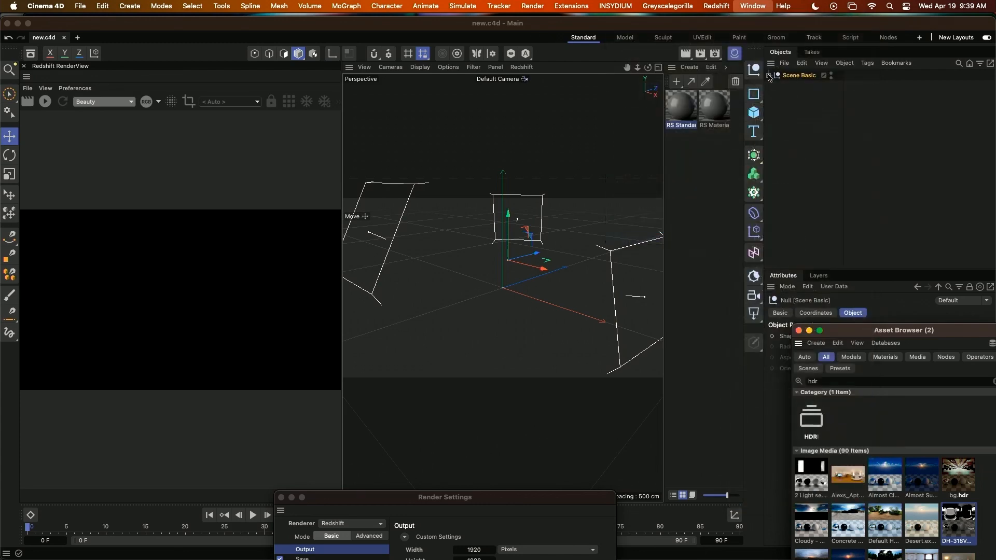
click(756, 9)
mouse_move(753, 33)
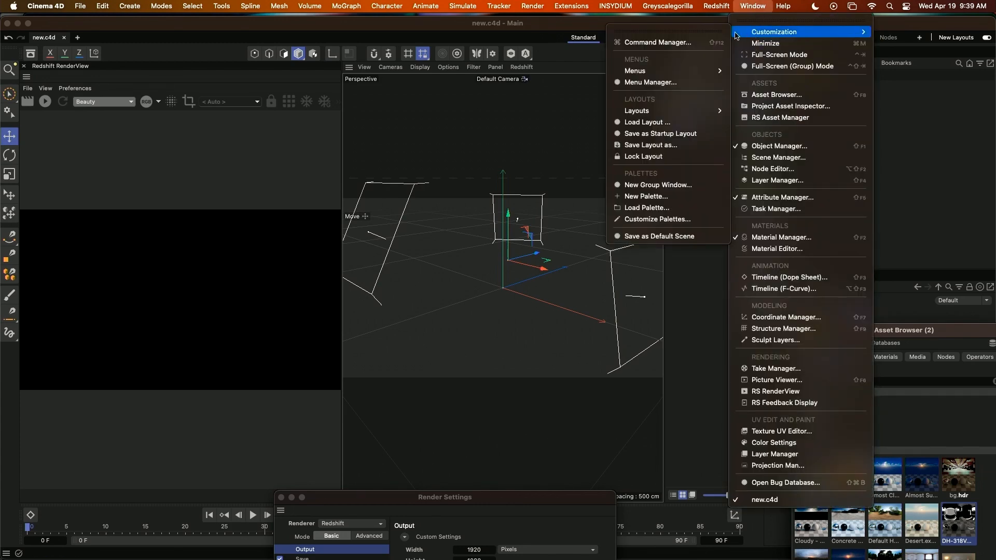
click(700, 139)
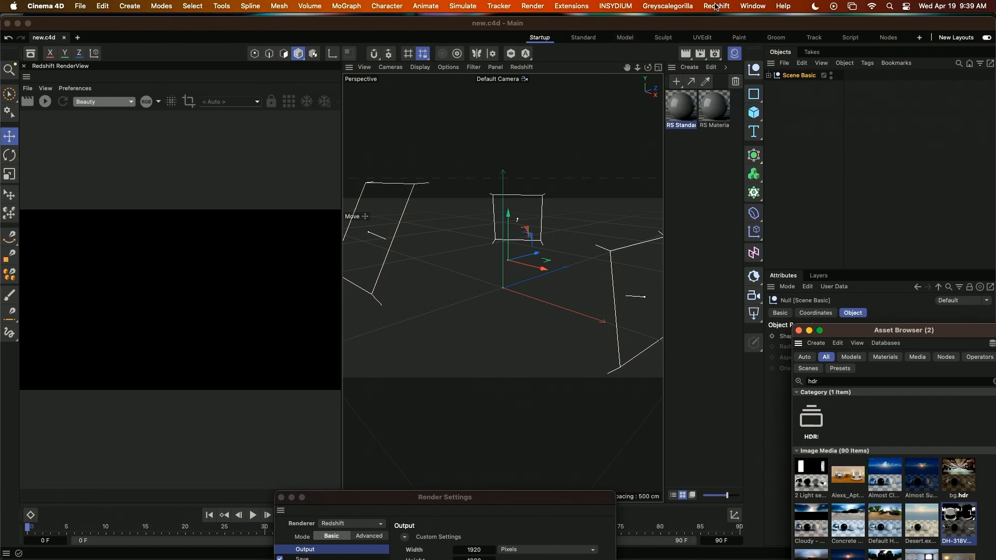
Open the Command Manager and filter the commands by the name "points".
click(753, 6)
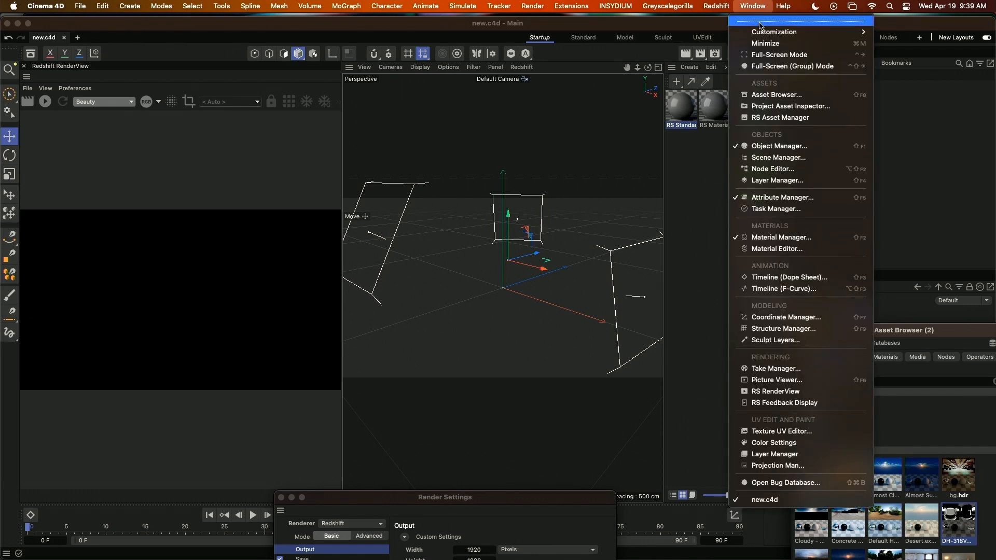
mouse_move(764, 37)
click(702, 42)
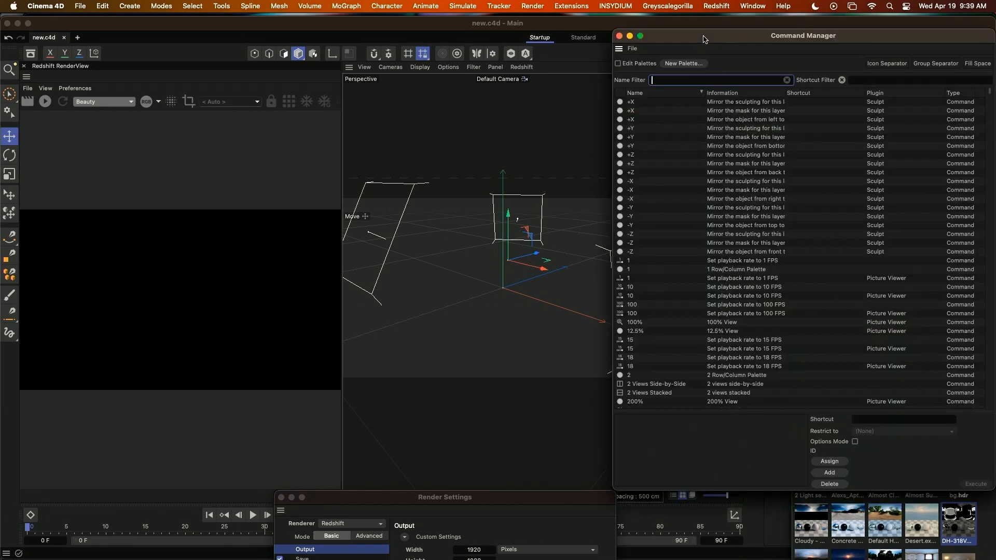
drag(763, 42, 440, 75)
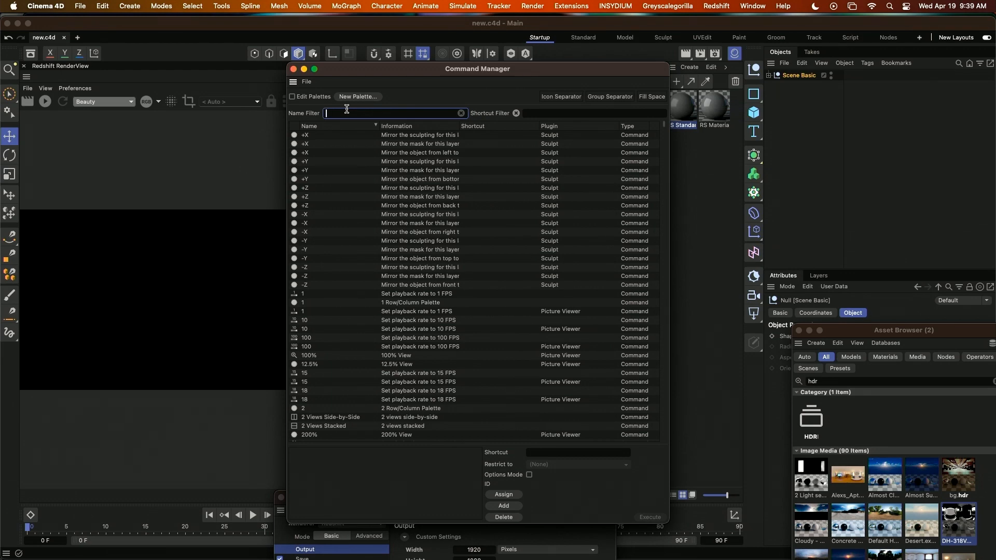
text(pints)
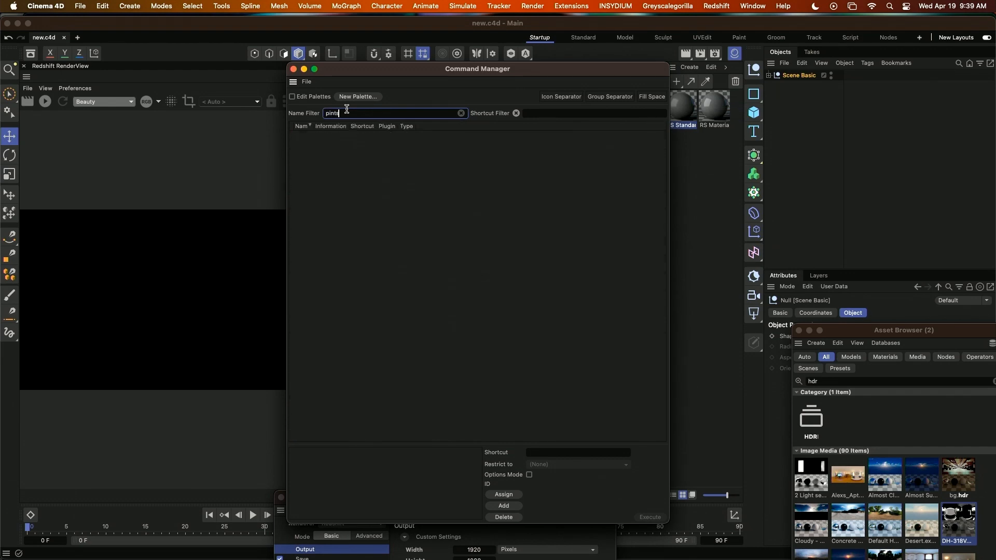
key(BackSpace)
key(BackSpace)
key(BackSpace)
key(BackSpace)
text(i)
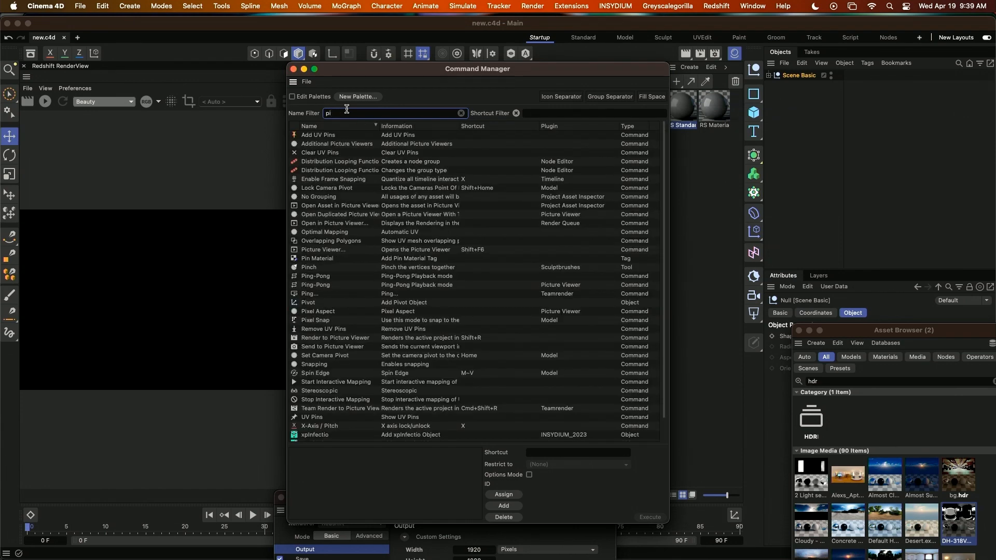
key(BackSpace)
text(oint)
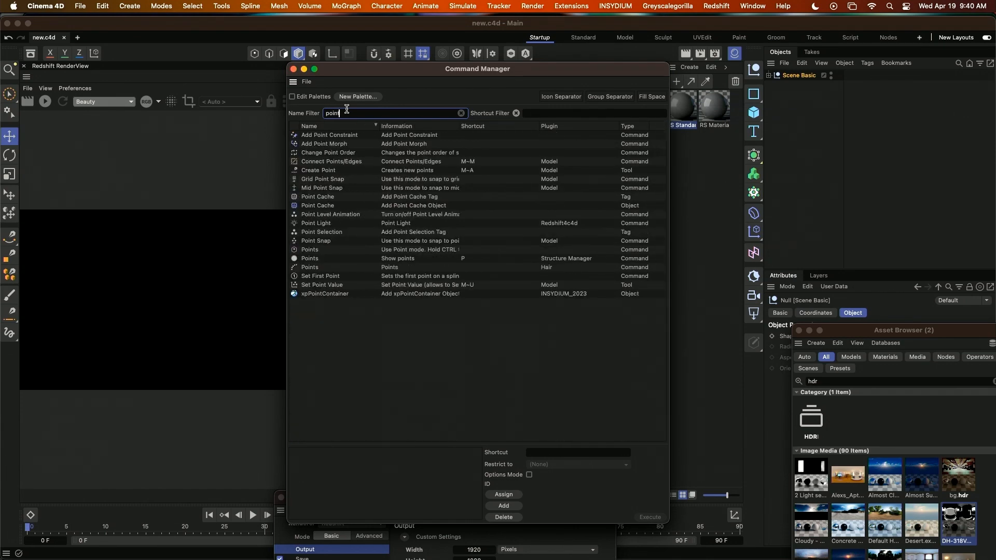
text(s)
Assign the shortcut Shift+1 to the Points mode command, removing the conflicting Move Camera assignment.
click(314, 144)
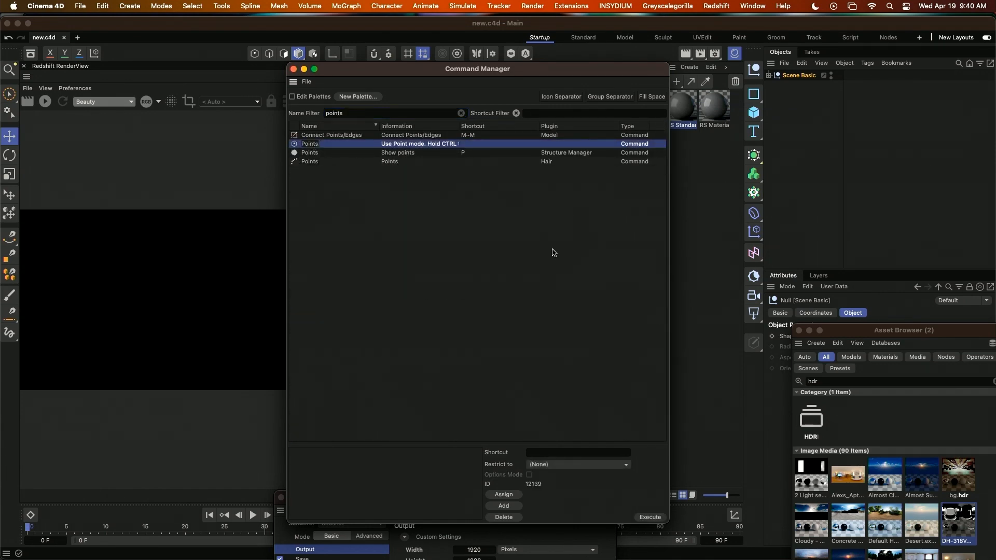
click(537, 452)
key(Return)
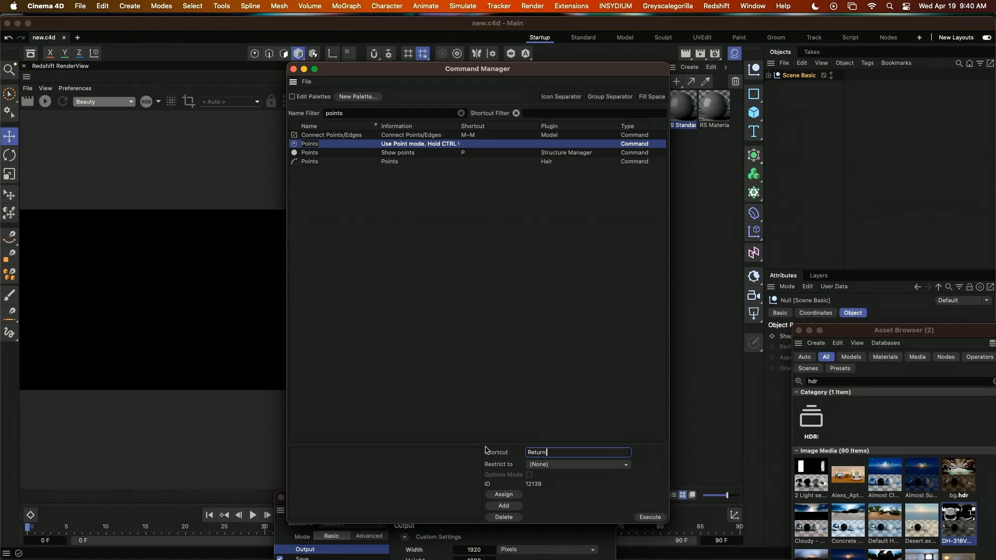
key(shift+1)
click(504, 494)
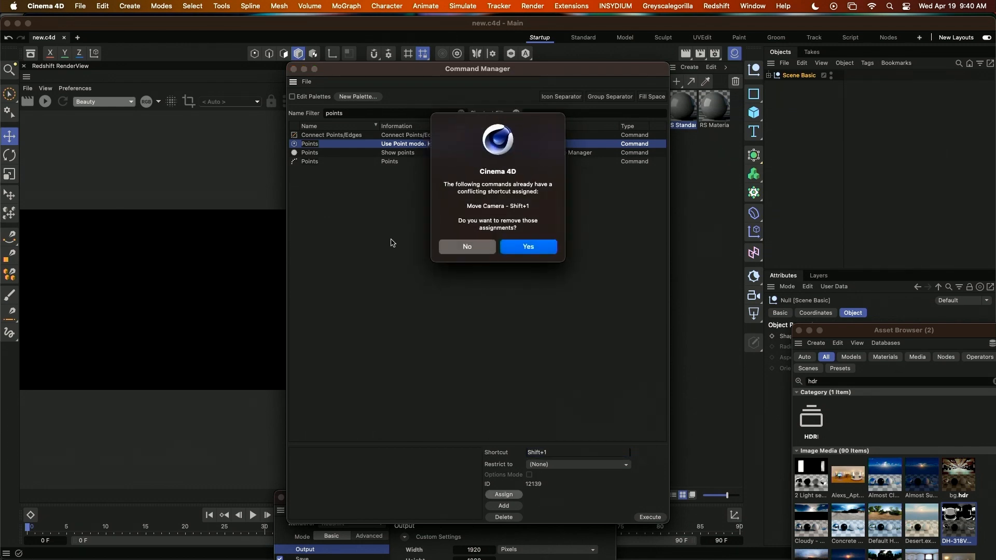
click(522, 246)
Find the Edges mode command by filtering for "edges" and assign it Shift+2, removing the conflicting Scale Camera assignment.
click(300, 112)
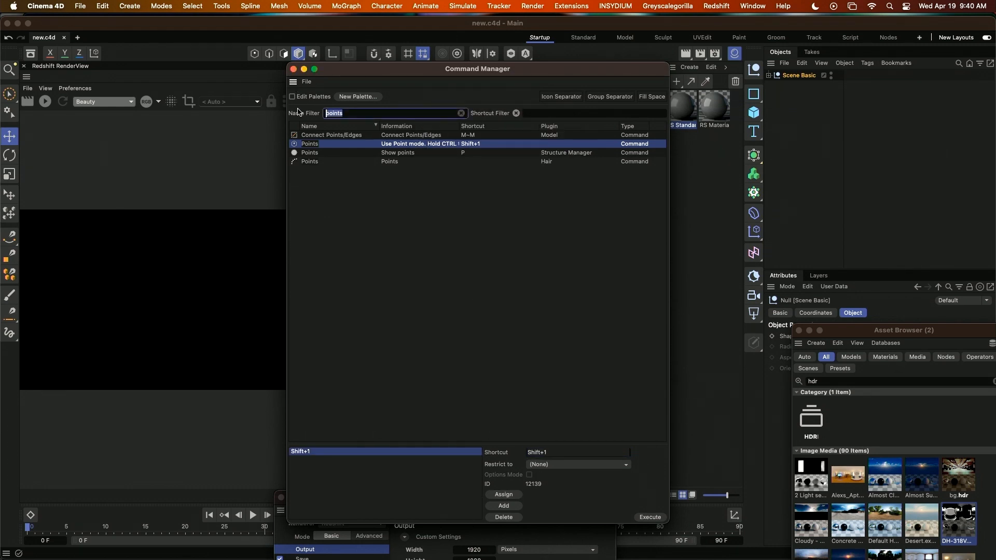
text(edges)
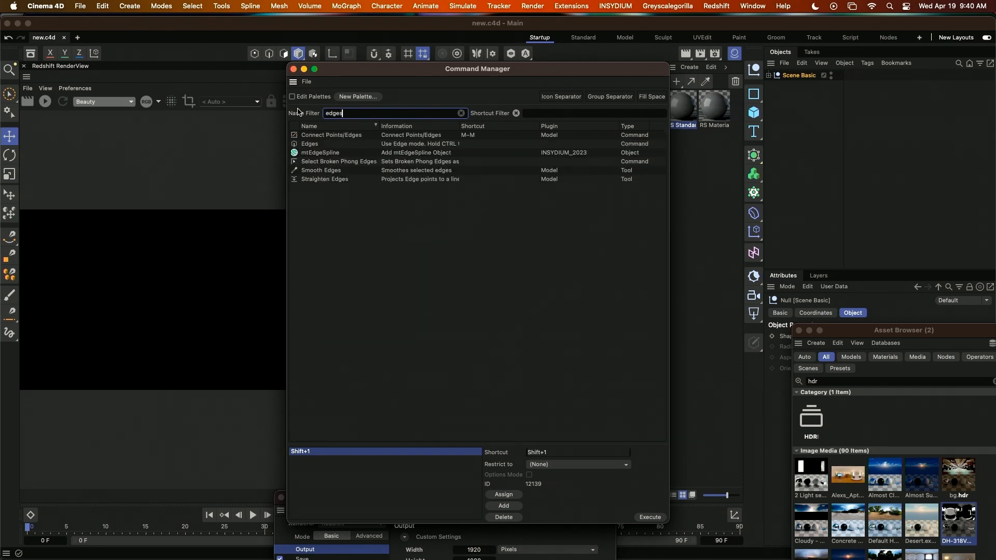
click(313, 146)
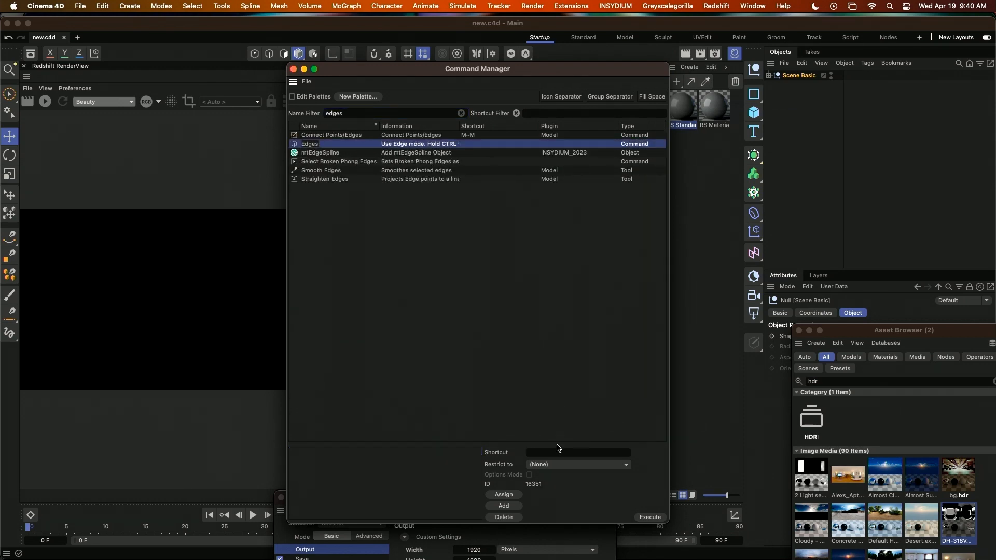
click(532, 453)
key(shift+2)
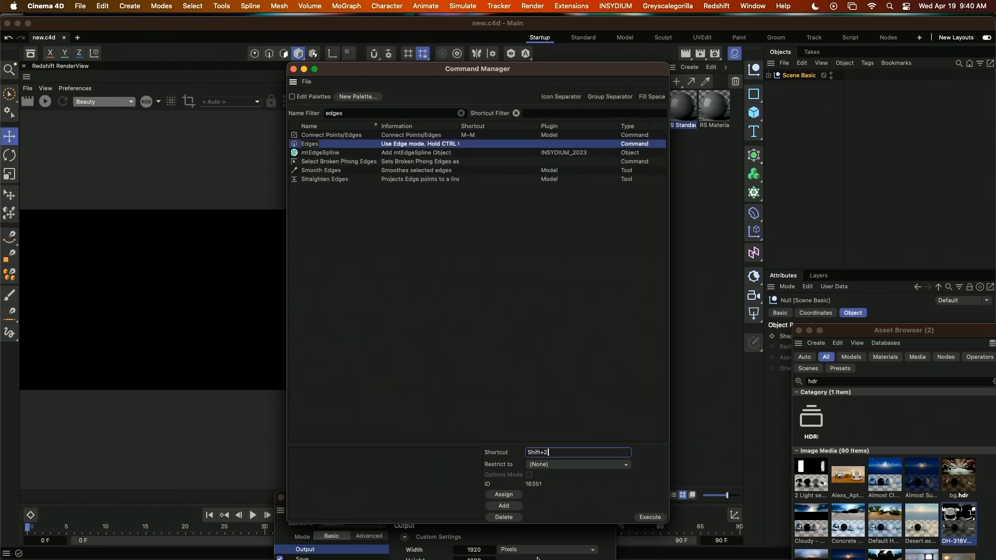
click(505, 496)
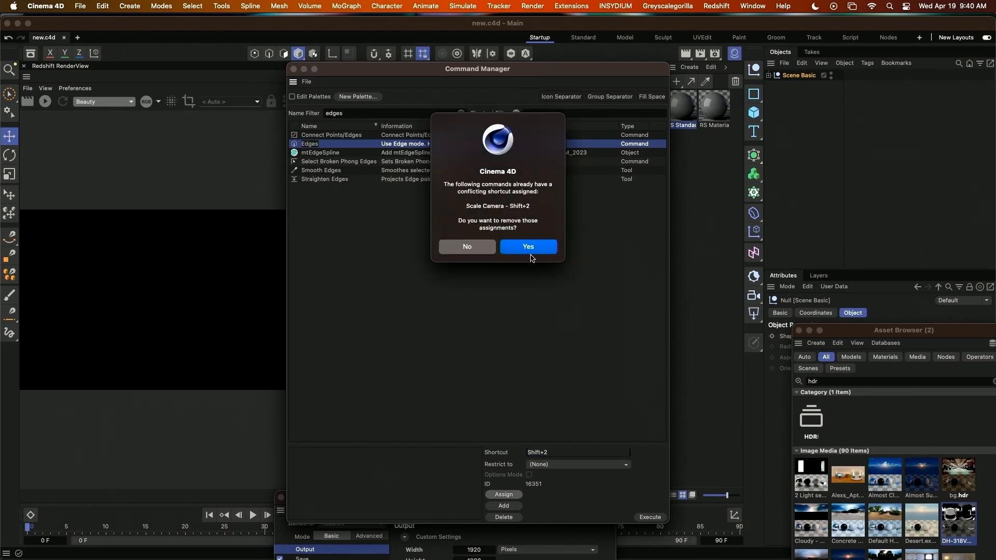
click(532, 248)
Find the Polygons mode command by filtering for "polygons" and assign it Shift+3, removing the conflicting Orbit Camera assignment.
double_click(340, 110)
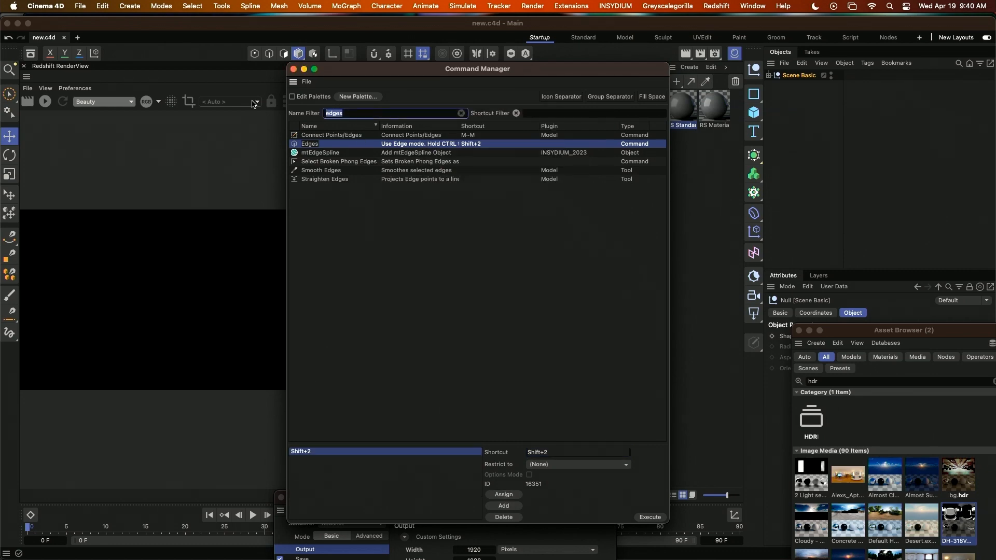
text(polygons)
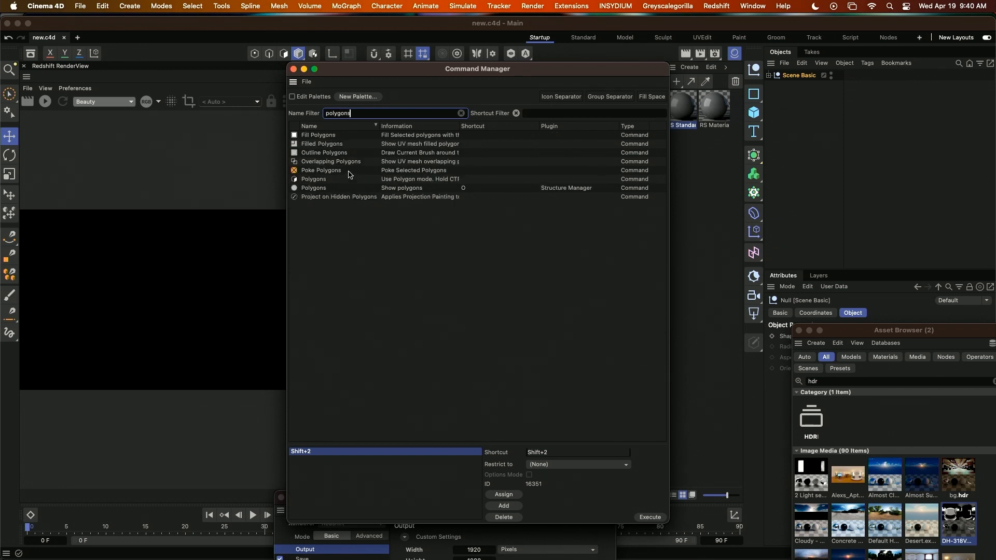
click(324, 180)
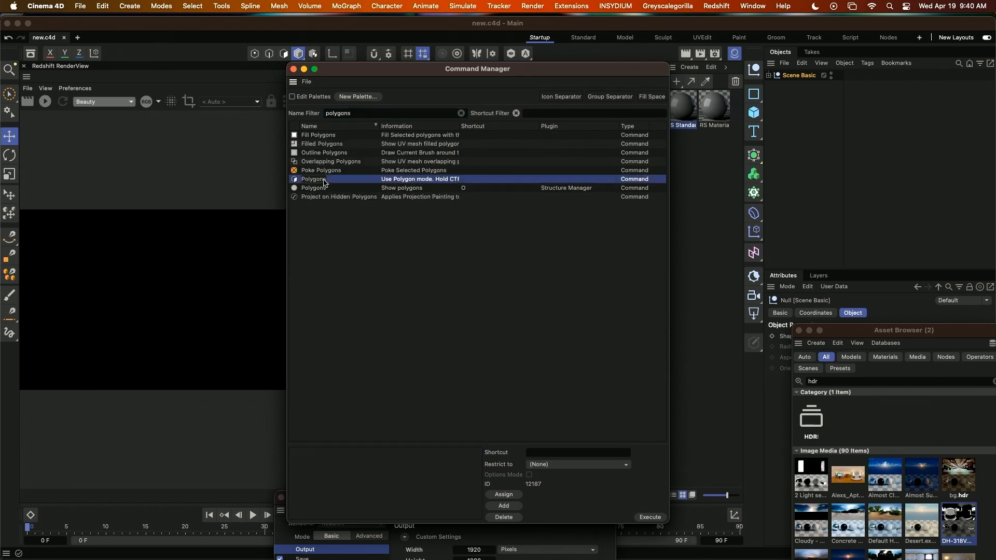
click(538, 455)
key(shift+3)
click(503, 495)
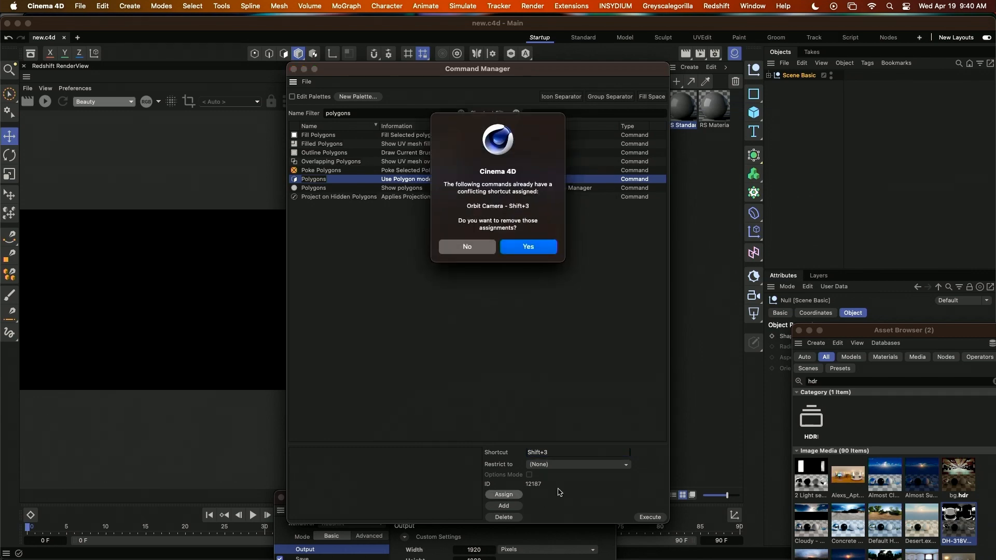
click(522, 252)
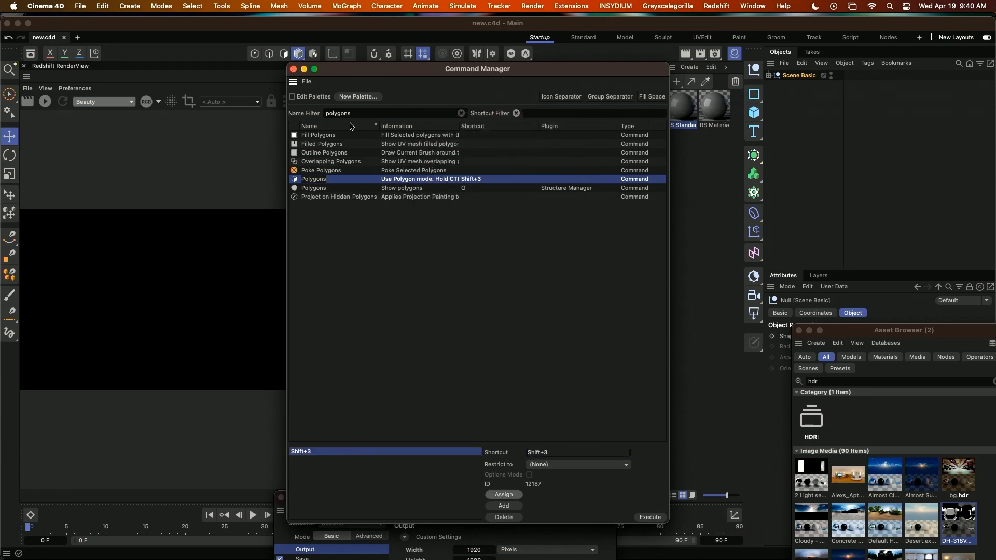
Filter the Command Manager's command list by the name "object".
double_click(353, 113)
text(ob)
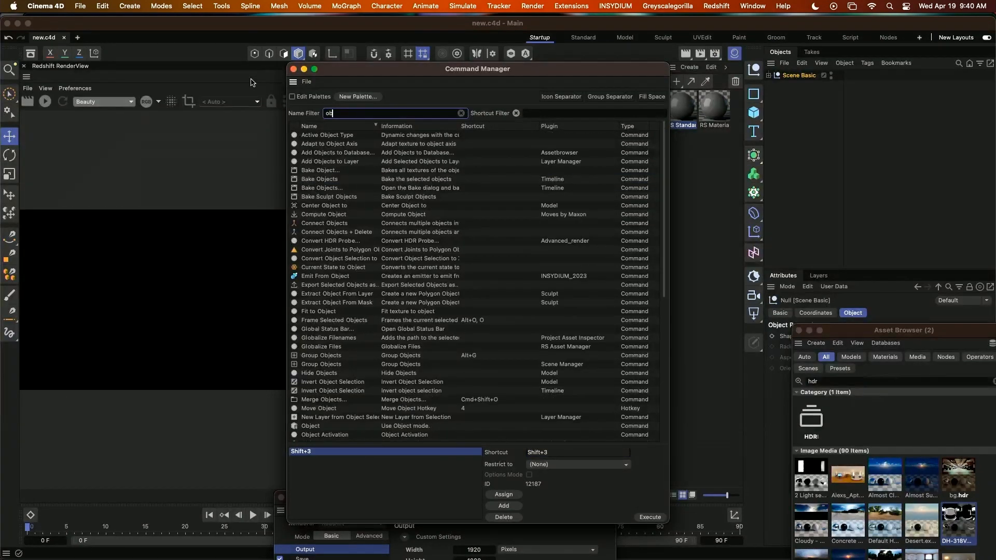
text(jefct)
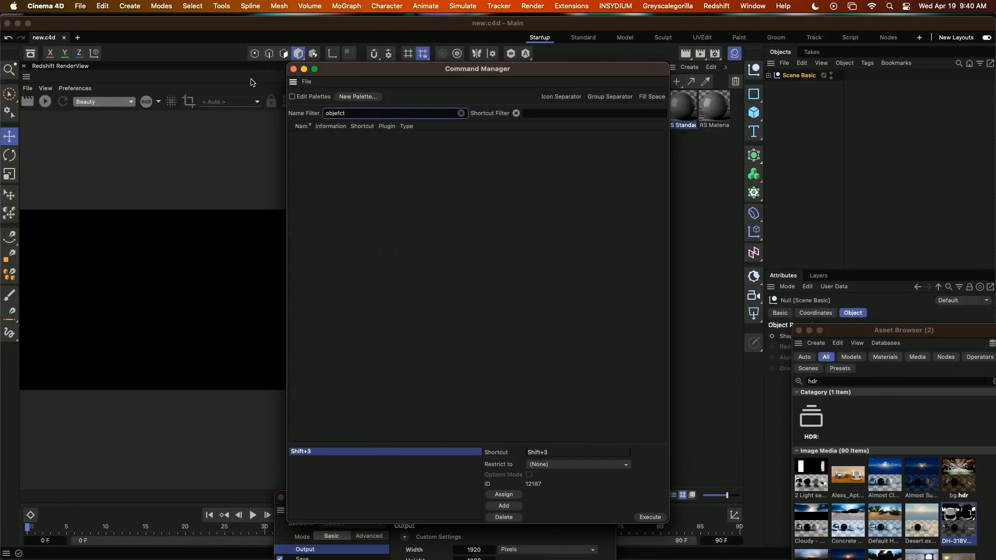
key(BackSpace)
key(BackSpace)
key(BackSpace)
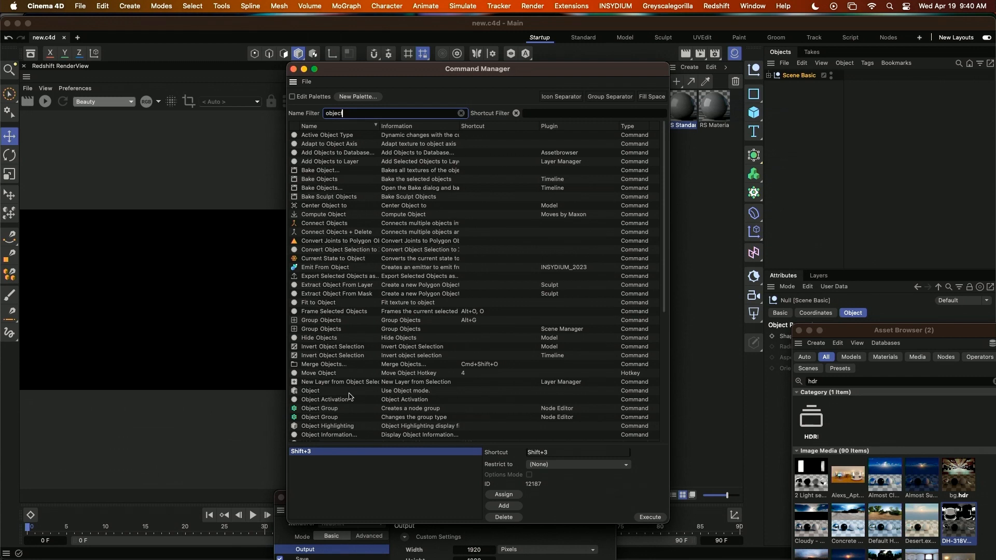
Assign the shortcut Shift+4 to the Object mode command and close the Command Manager.
click(401, 392)
click(547, 453)
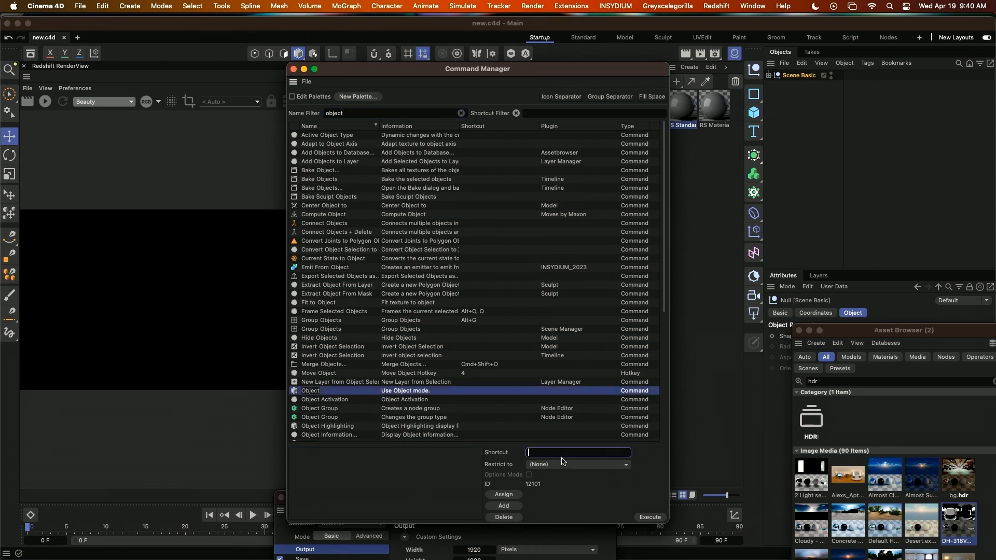
key(shift+4)
key(Return)
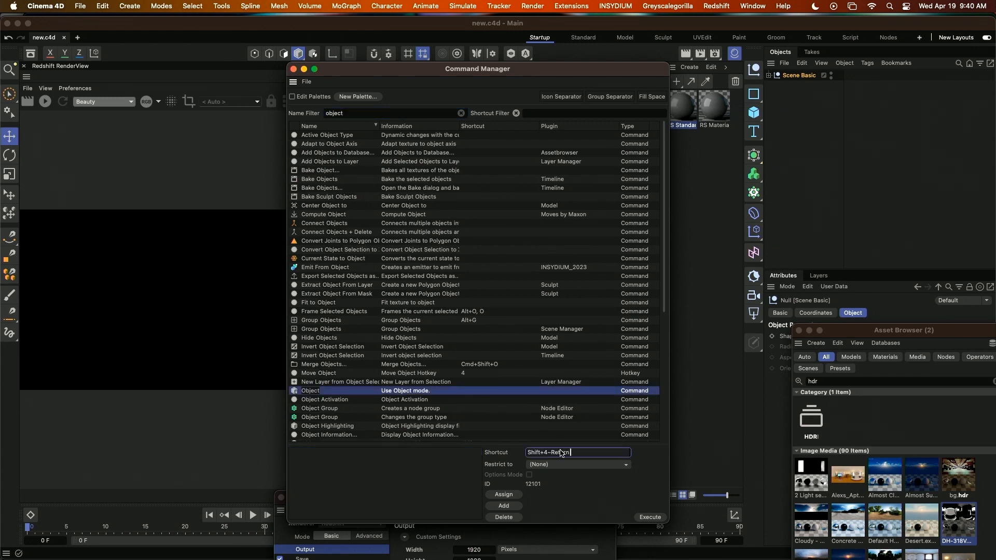
key(BackSpace)
key(shift+4)
click(503, 495)
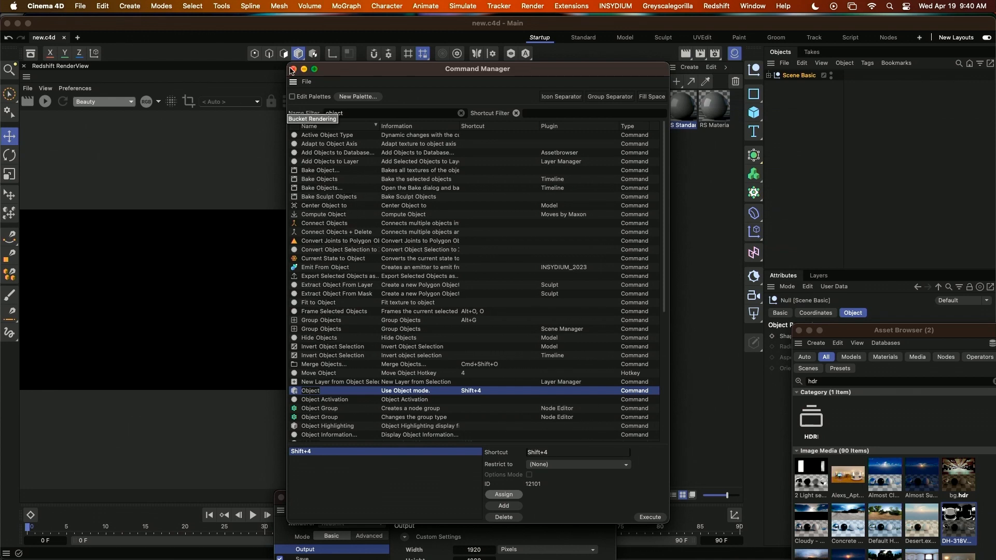
click(293, 69)
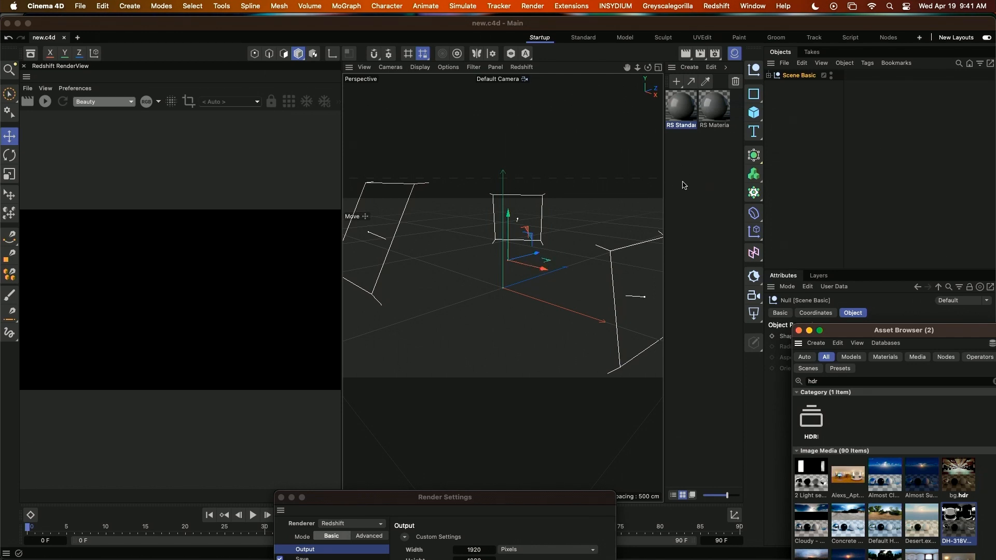
Load the custom layout KS_CustomLayout.l4d from the KSCustomLayout folder inside KS_Maxon Pres 2023 > 02_KS Custom Pref.
click(752, 6)
mouse_move(754, 33)
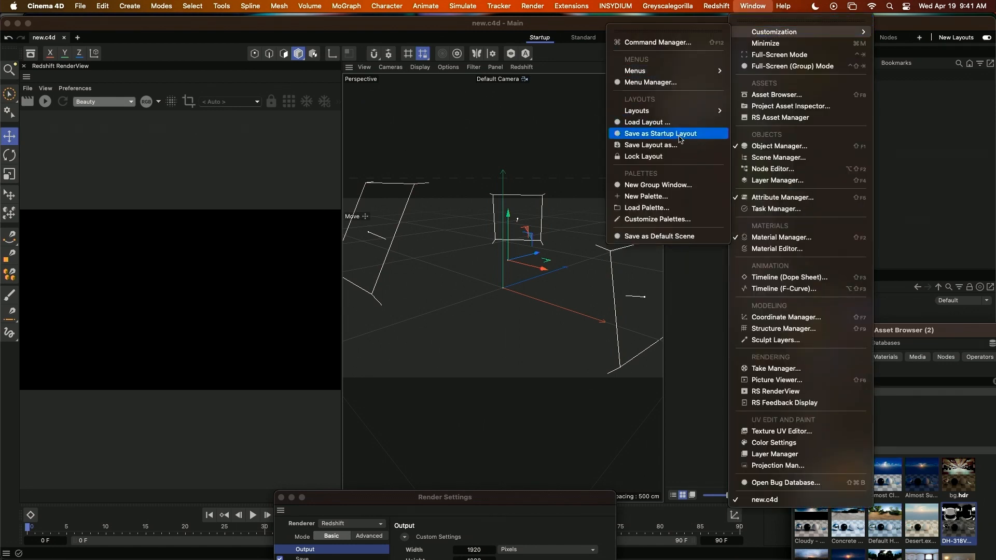
click(669, 123)
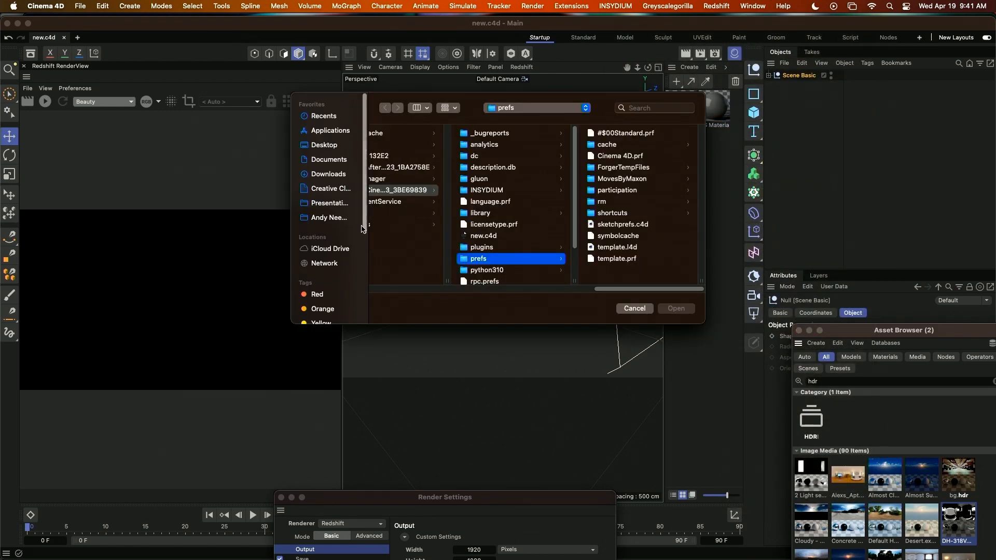
click(357, 205)
click(408, 191)
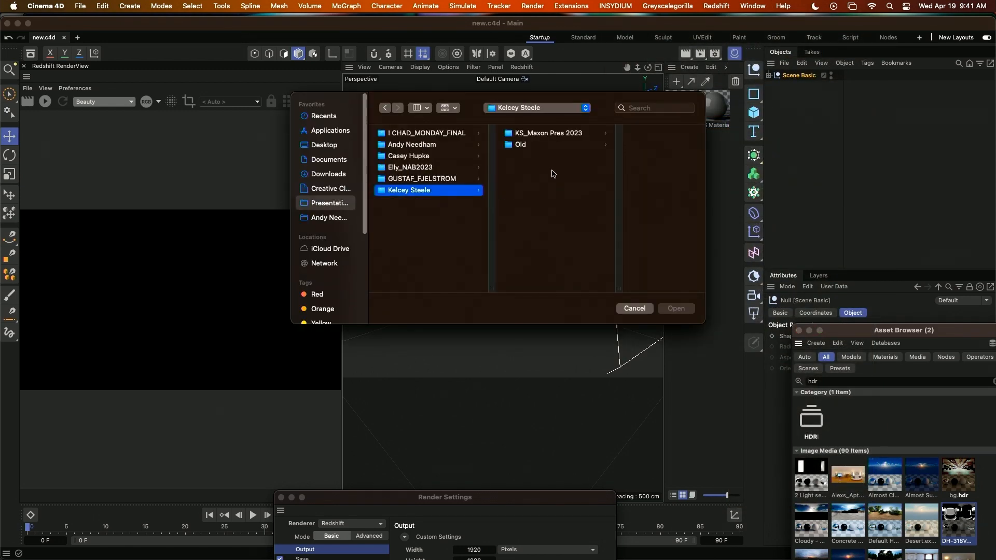
click(533, 136)
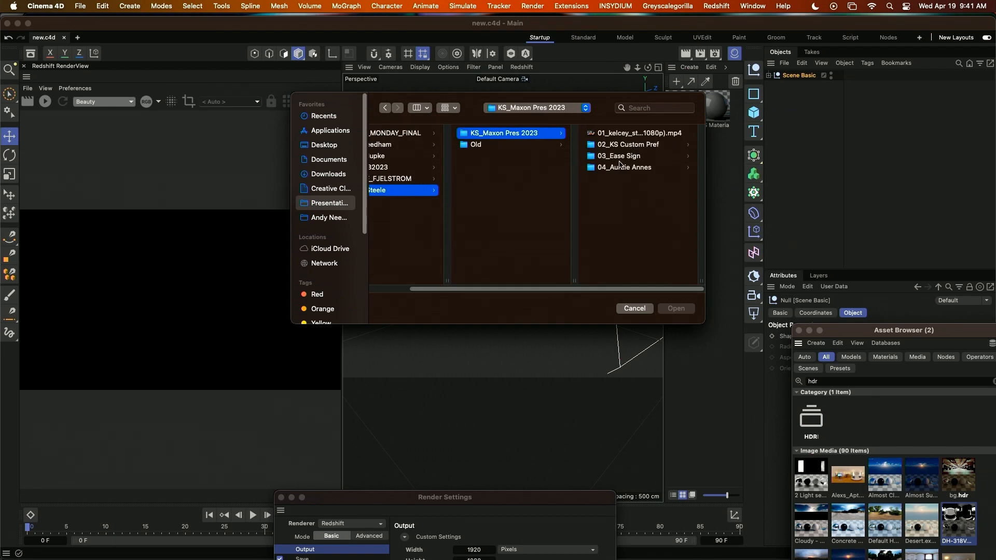
click(629, 146)
click(644, 135)
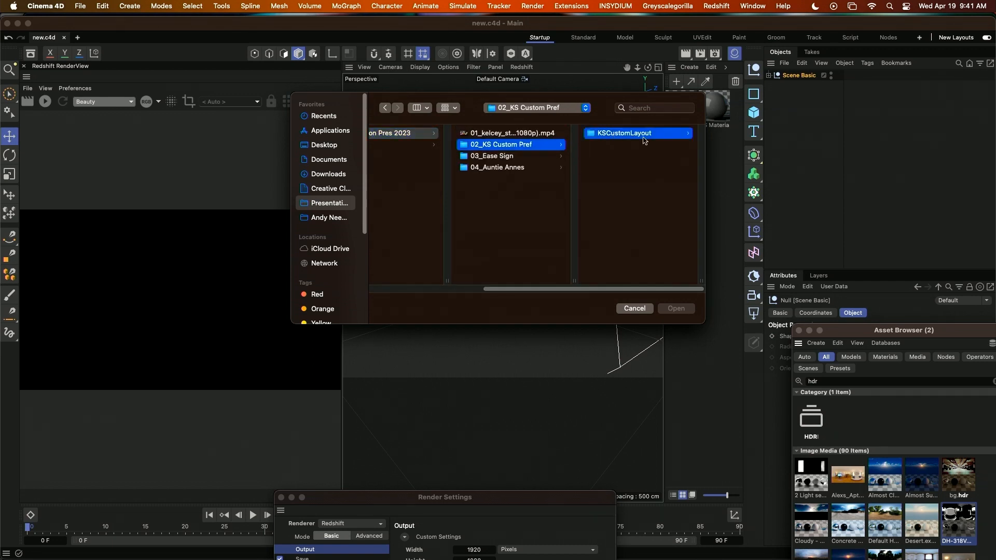
click(654, 135)
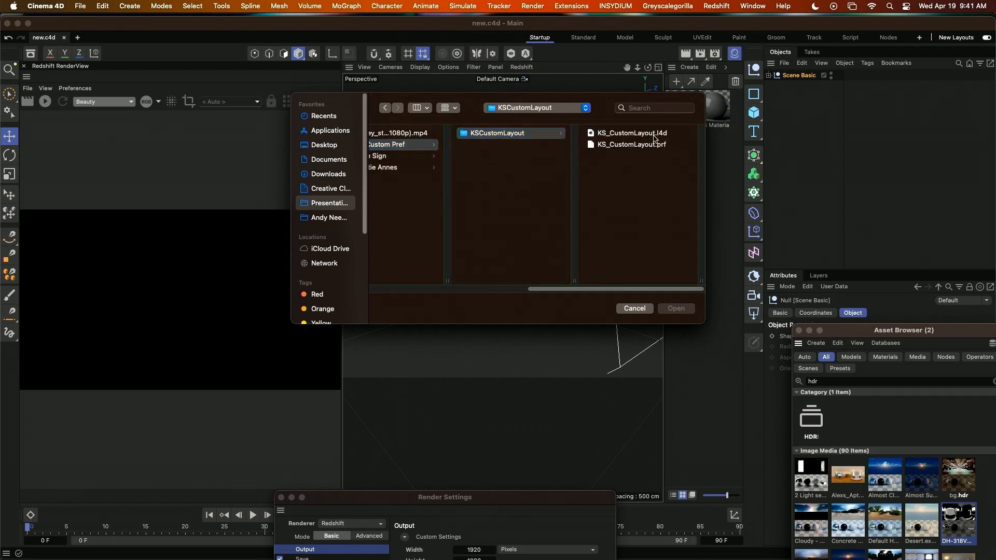
click(675, 309)
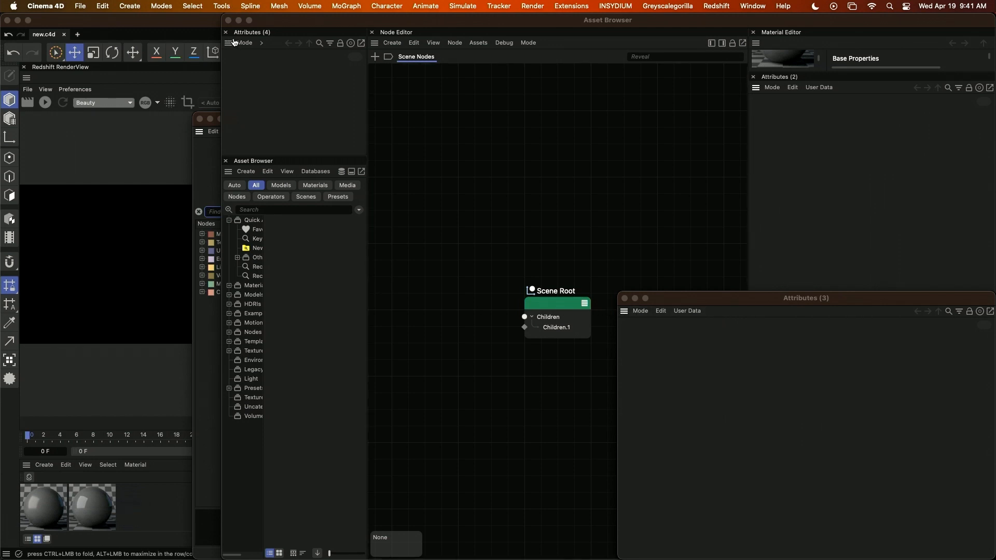
Move the floating Node Editor, Asset Browser and Redshift Shader Graph windows aside to uncover the loaded layout.
drag(280, 22, 638, 103)
drag(413, 20, 779, 162)
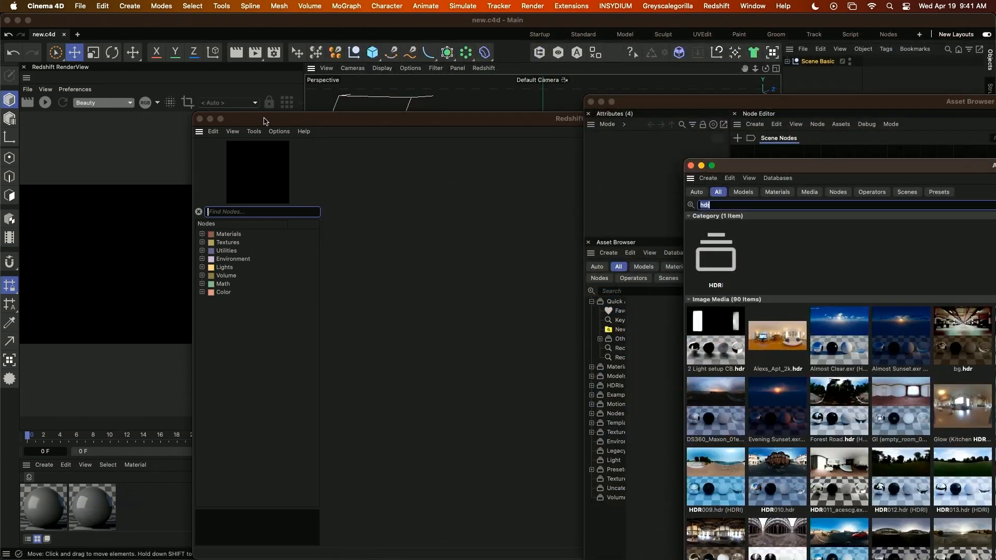
drag(288, 119, 629, 193)
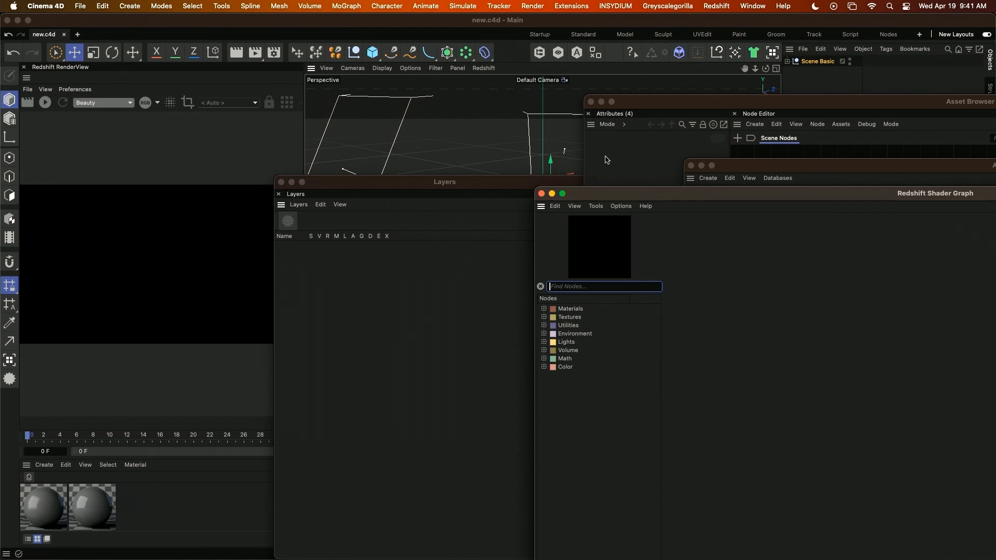
Switch back to the Startup layout and move the Render Settings window off the viewport.
click(539, 35)
click(540, 35)
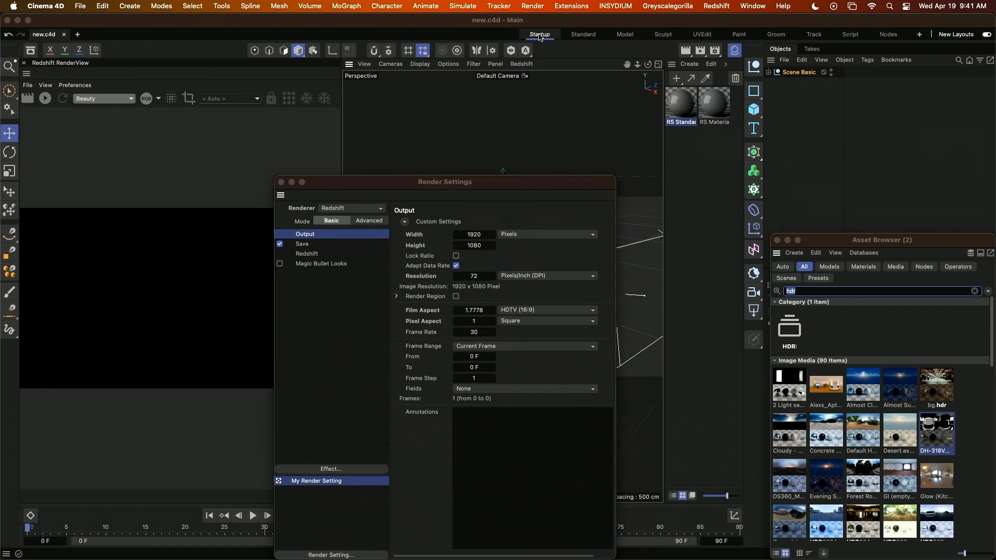
drag(359, 188, 807, 239)
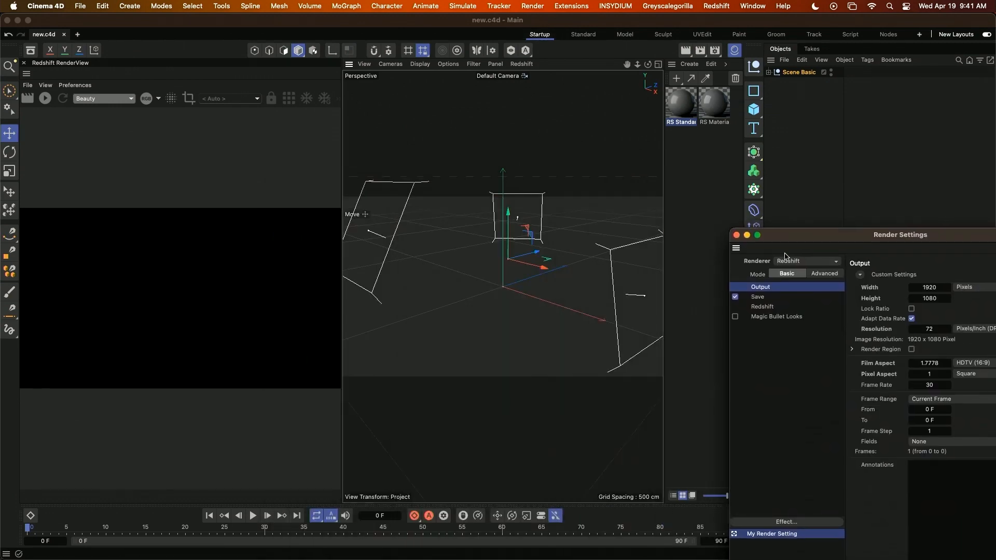
Switch to Finder and open the 03_Ease Sign project folder inside Presentations > KS_Maxon Pres 2023.
key(super+Tab)
key(super+Tab)
key(super+Tab)
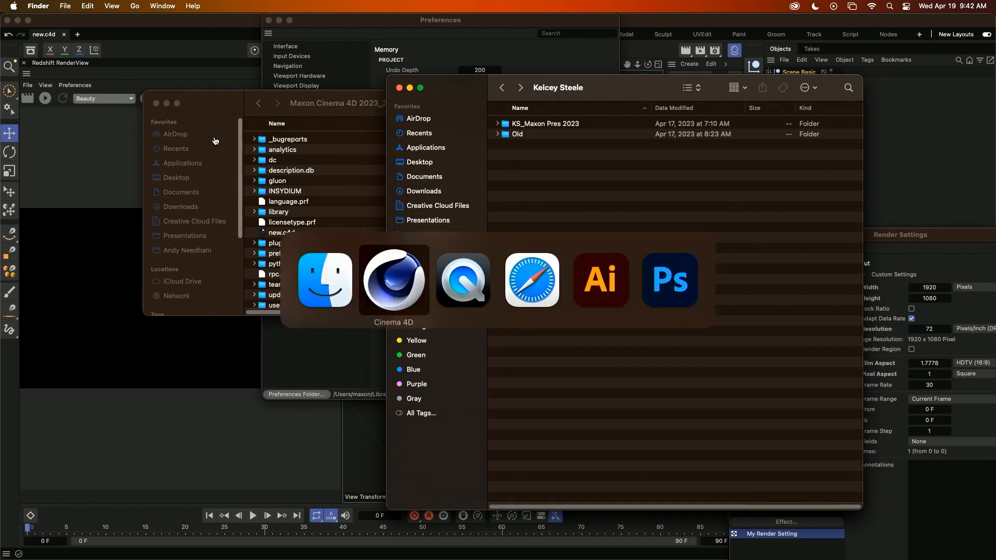
key(super+shift+Tab)
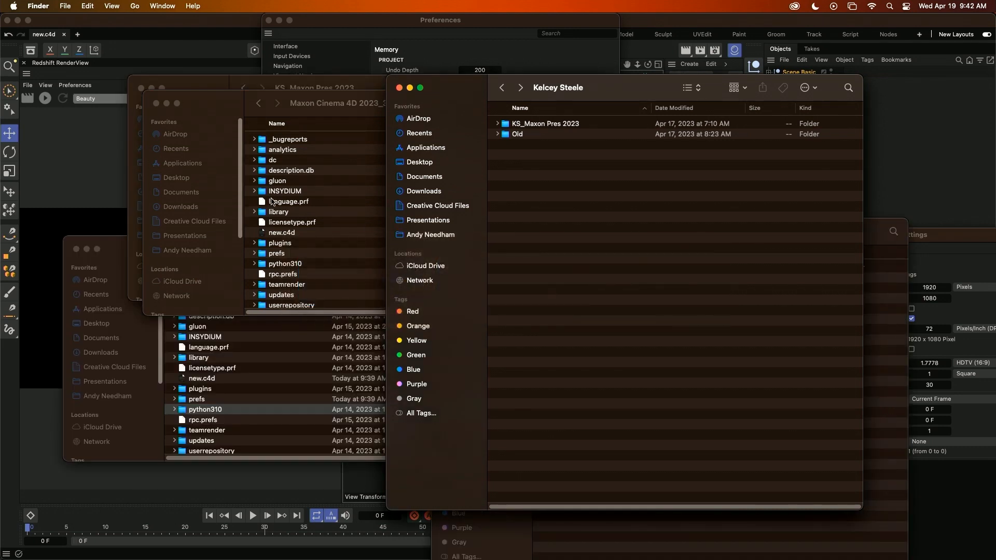
click(433, 222)
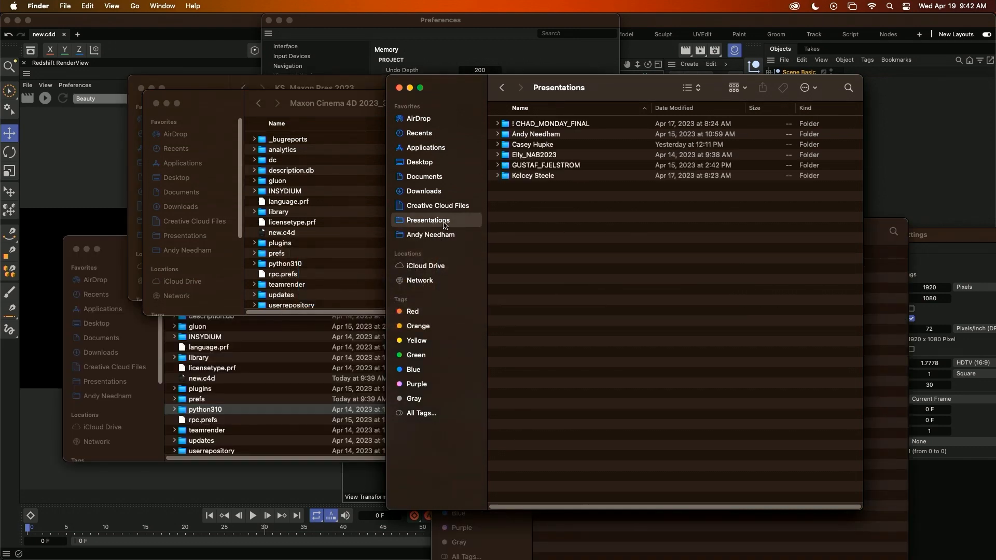
double_click(536, 178)
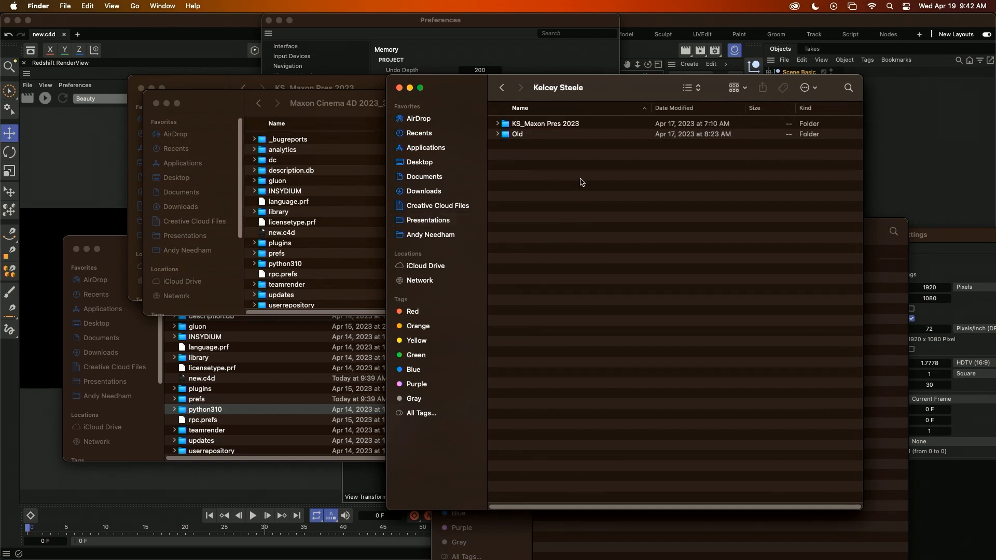
double_click(536, 126)
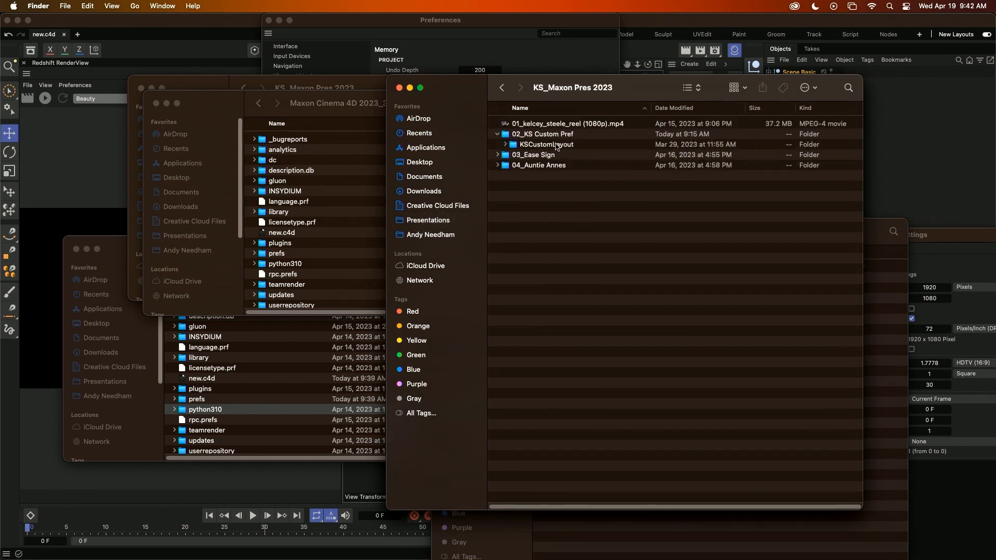
double_click(541, 156)
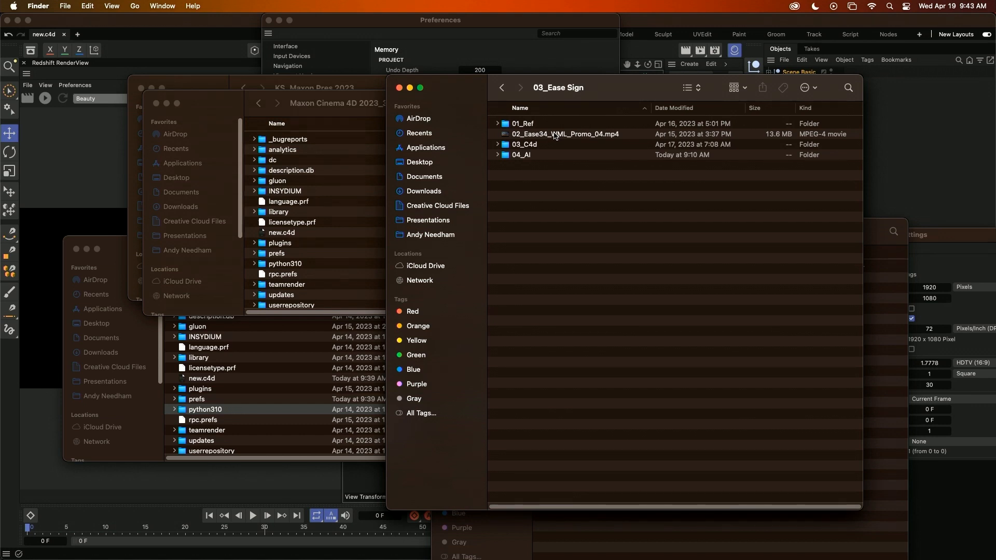
Open all the reference images in the 01_Ref folder together in Preview.
double_click(527, 125)
drag(660, 248, 577, 112)
key(super+o)
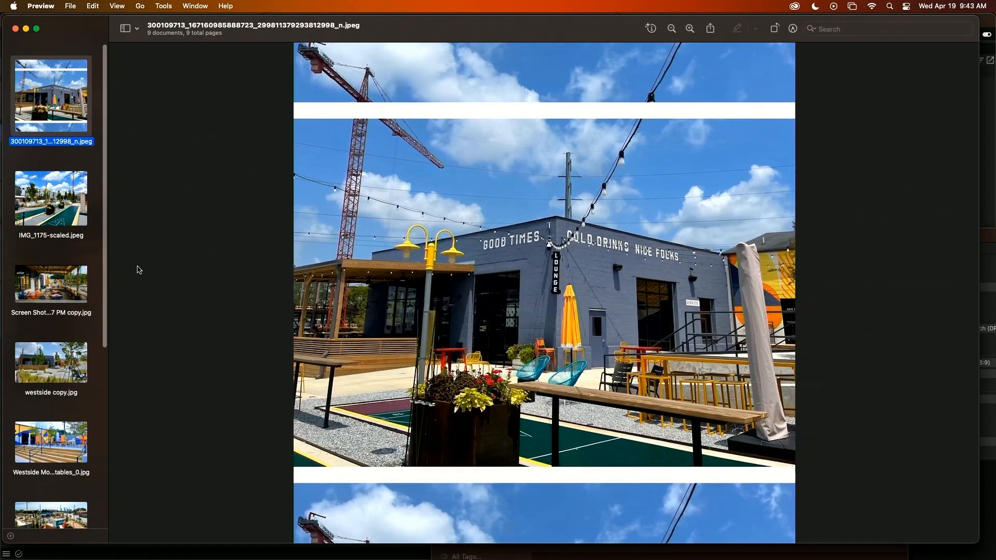
Look through the venue reference photos one by one, from IMG_1175-scaled.jpeg to the last aerial shot.
click(35, 205)
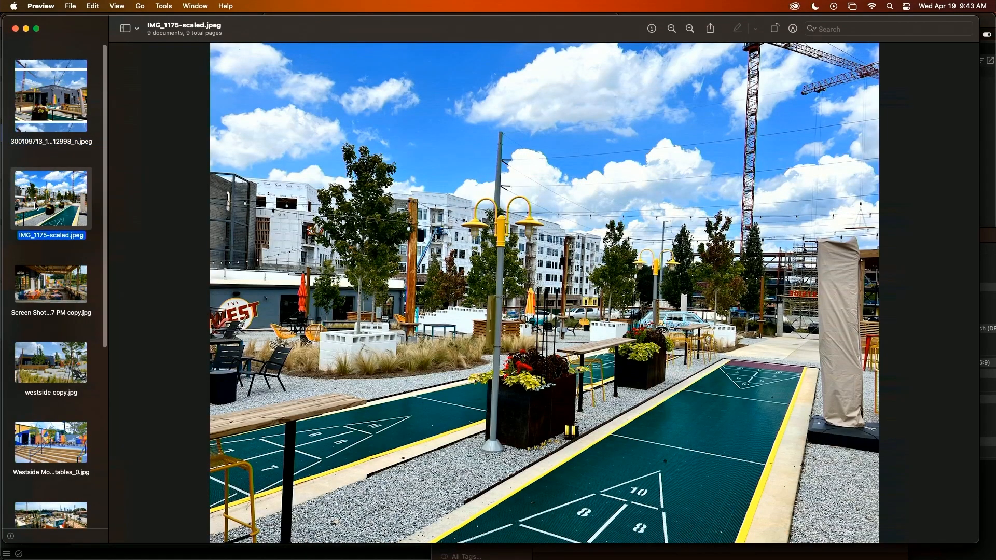
key(Down)
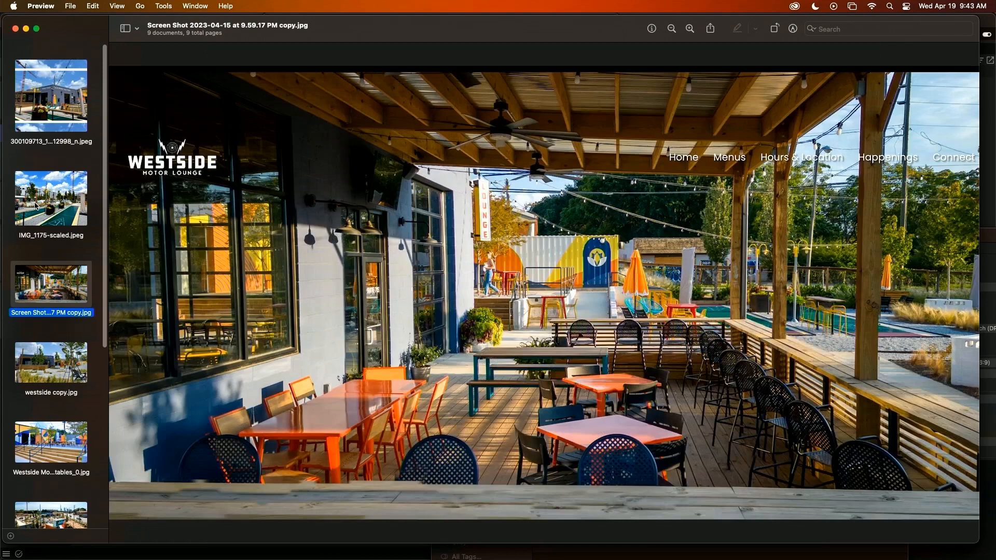
key(Down)
key(Down)
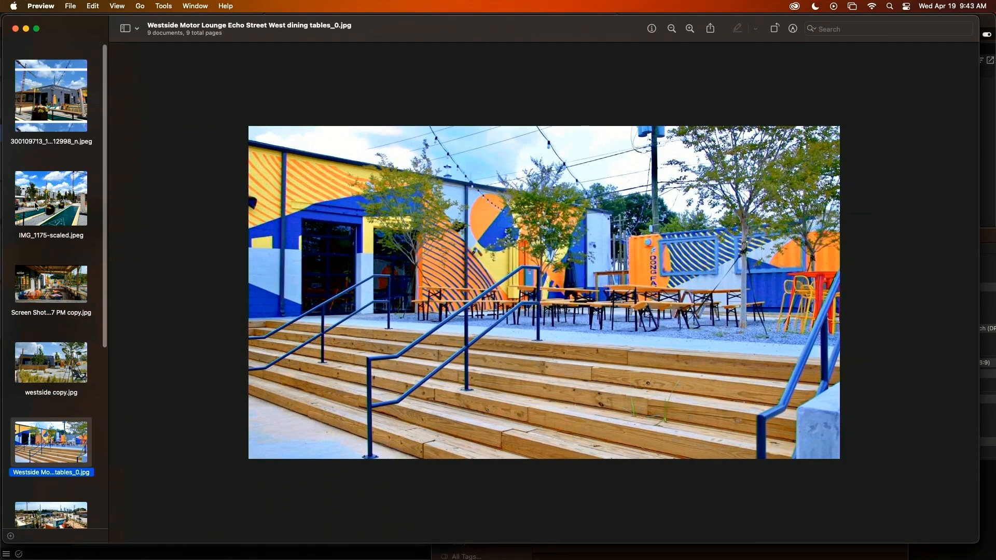
key(Down)
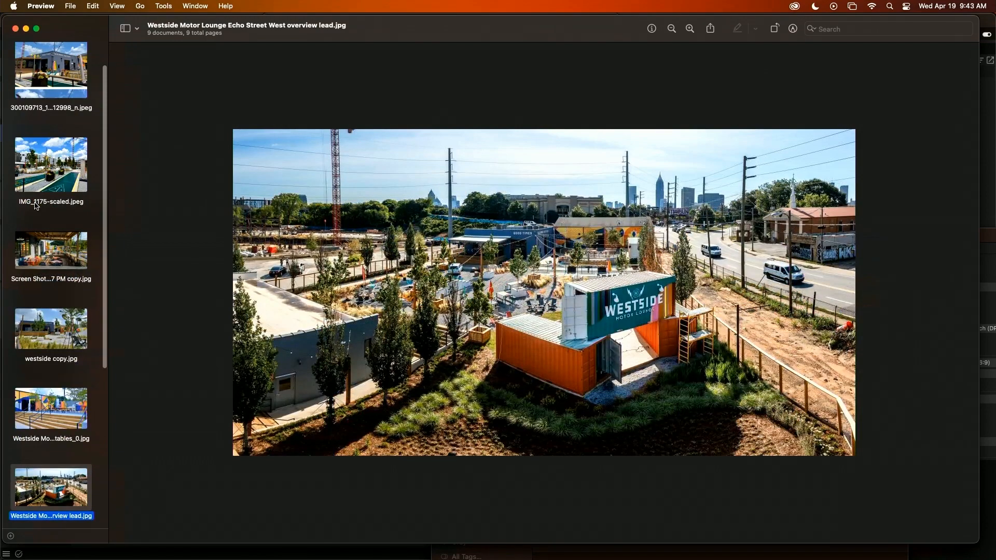
key(Down)
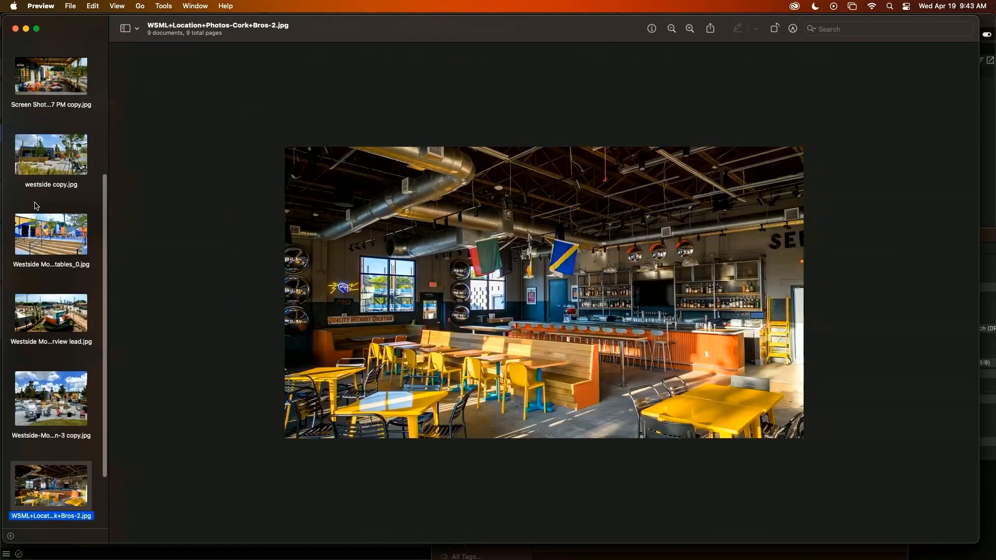
key(Down)
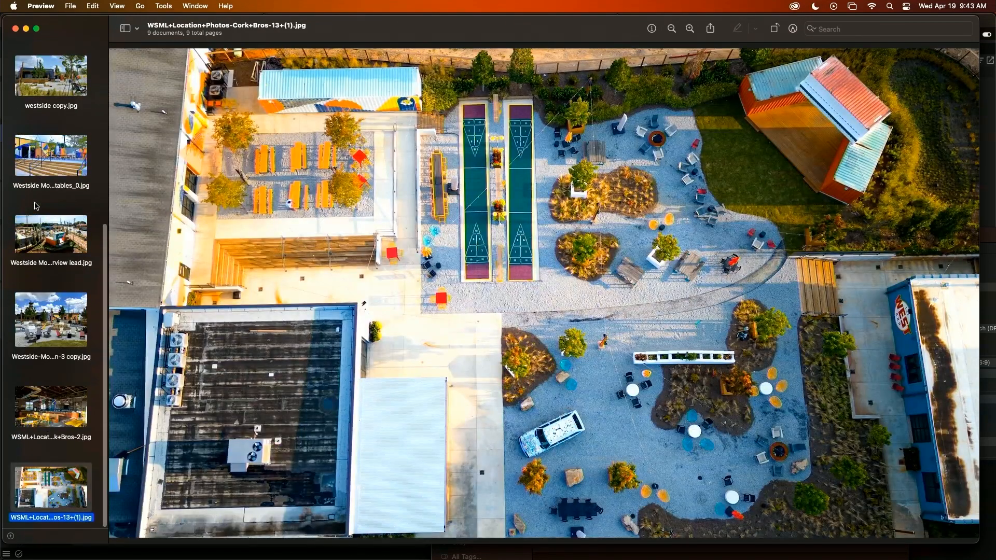
Return to the 03_Ease Sign folder in Finder and play the promo video 02_Ease34_WML_Promo_04.mp4.
key(cmd+Tab)
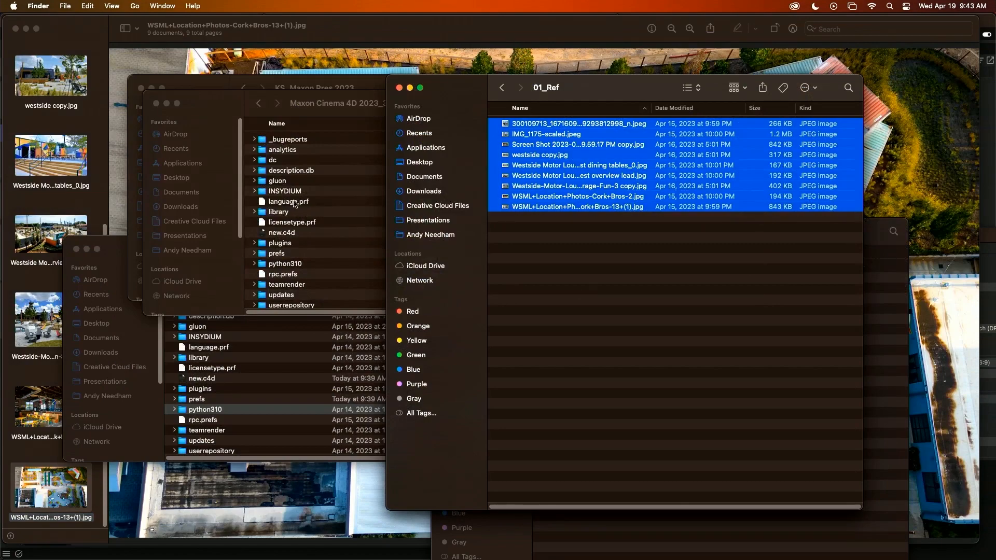
click(501, 87)
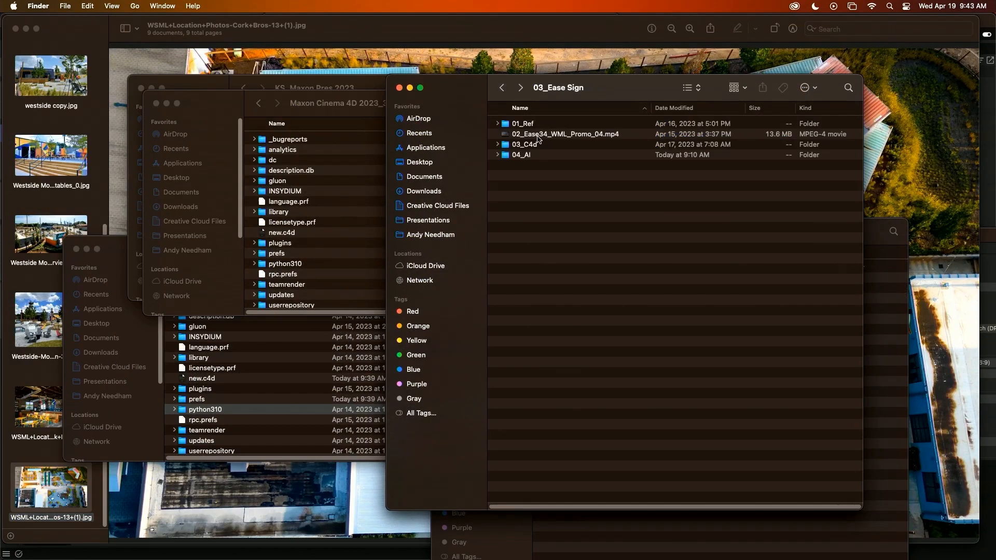
double_click(539, 136)
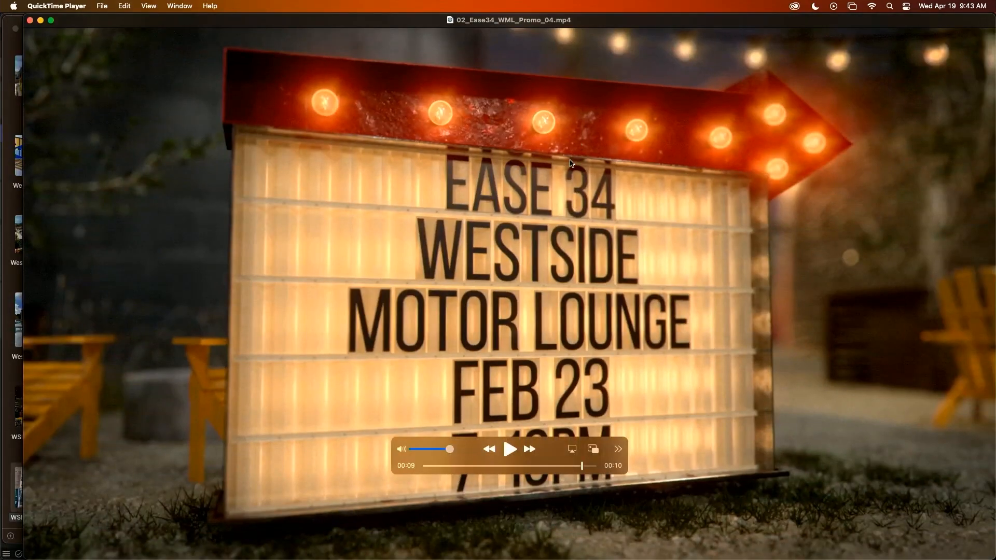
key(space)
key(space)
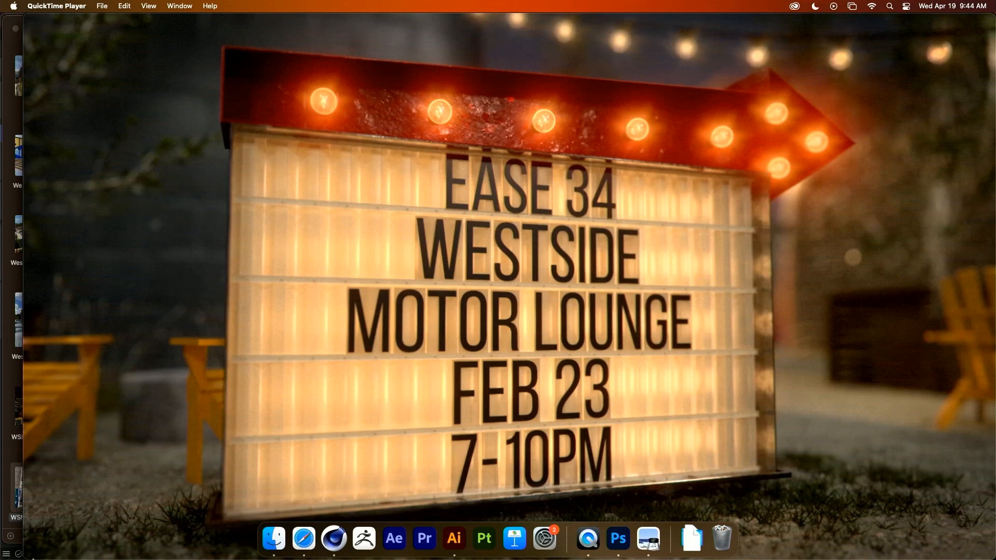
Switch to Cinema 4D and browse for a file to open in KS_Maxon Pres 2023 > 03_Ease Sign > 03_C4d.
mouse_move(169, 546)
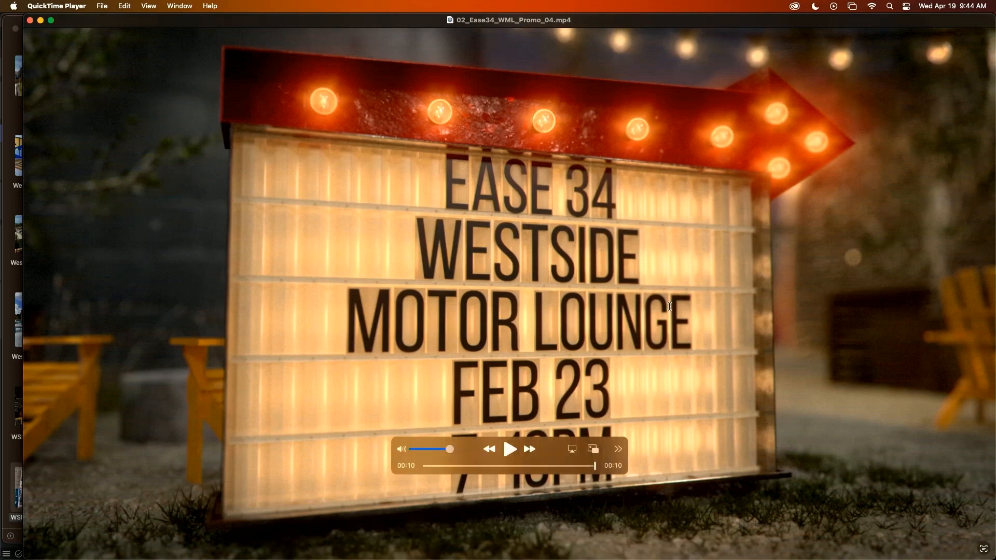
key(super+Tab)
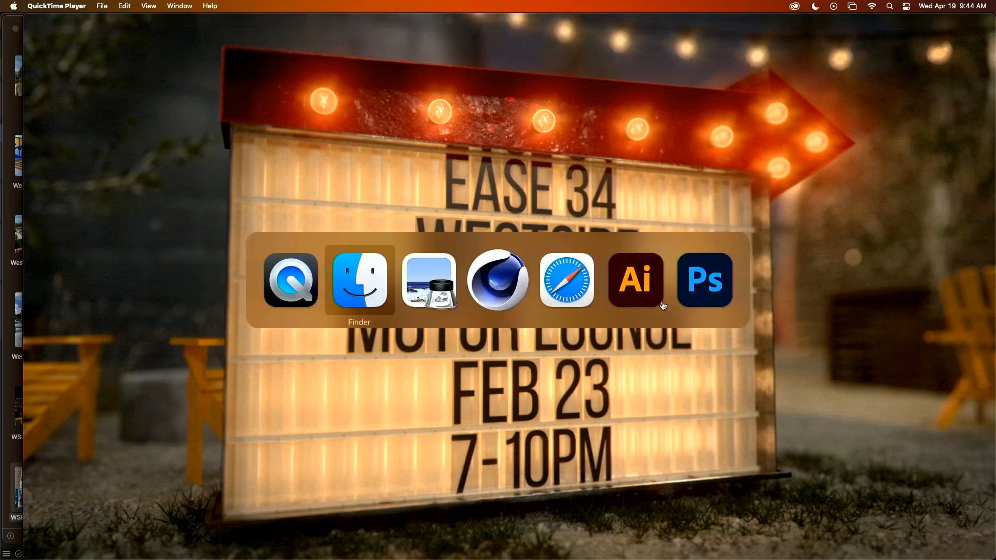
key(super+Tab)
key(super+Tab)
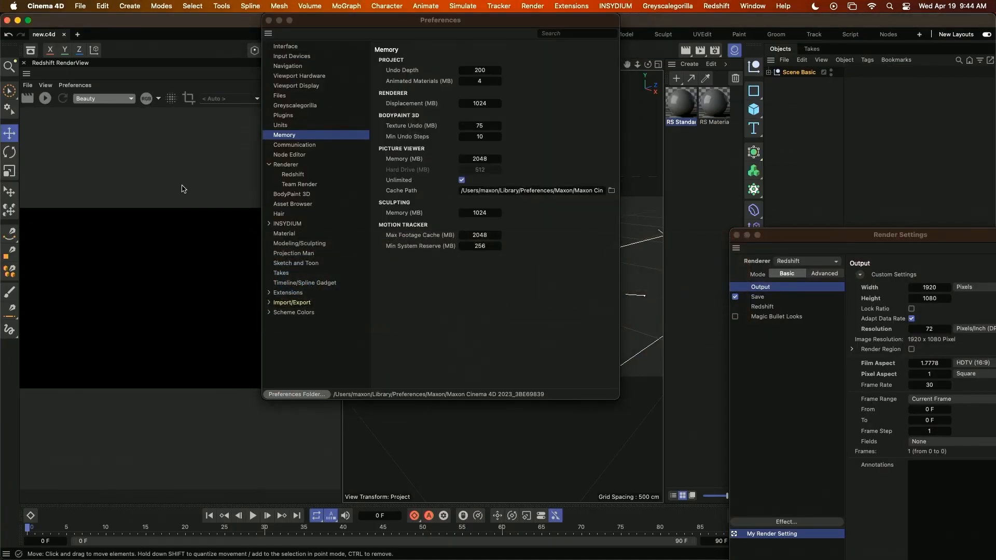
key(super+o)
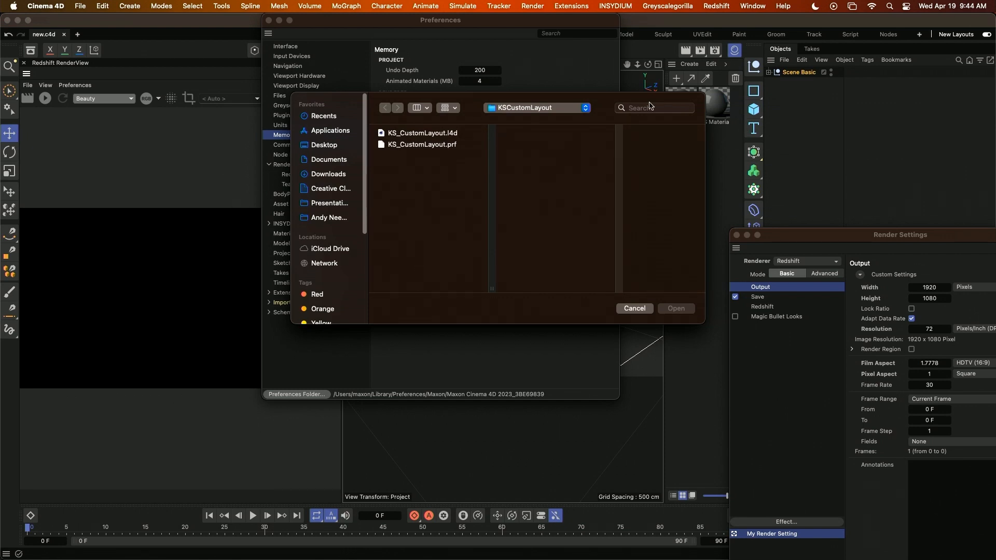
click(565, 109)
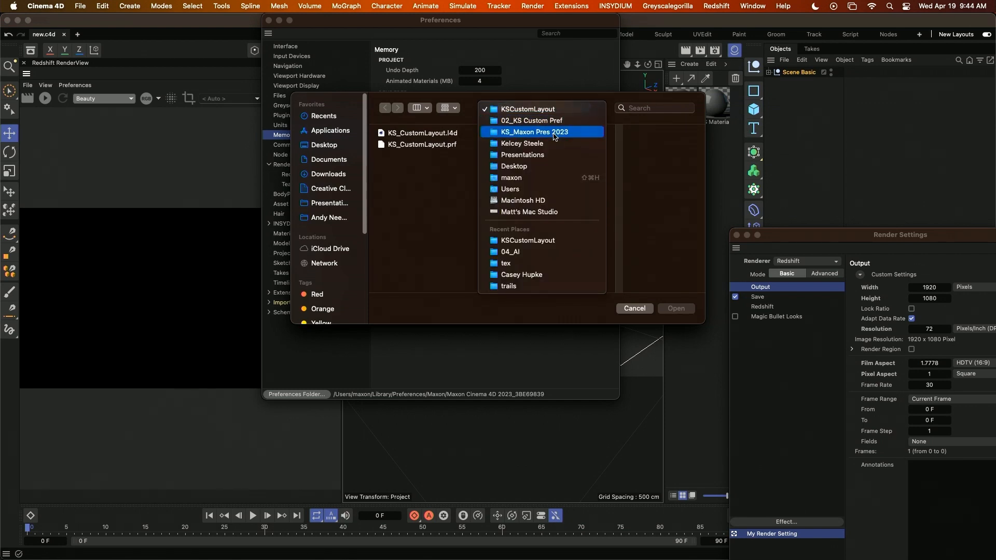
click(570, 136)
scroll(633, 292, left, 2)
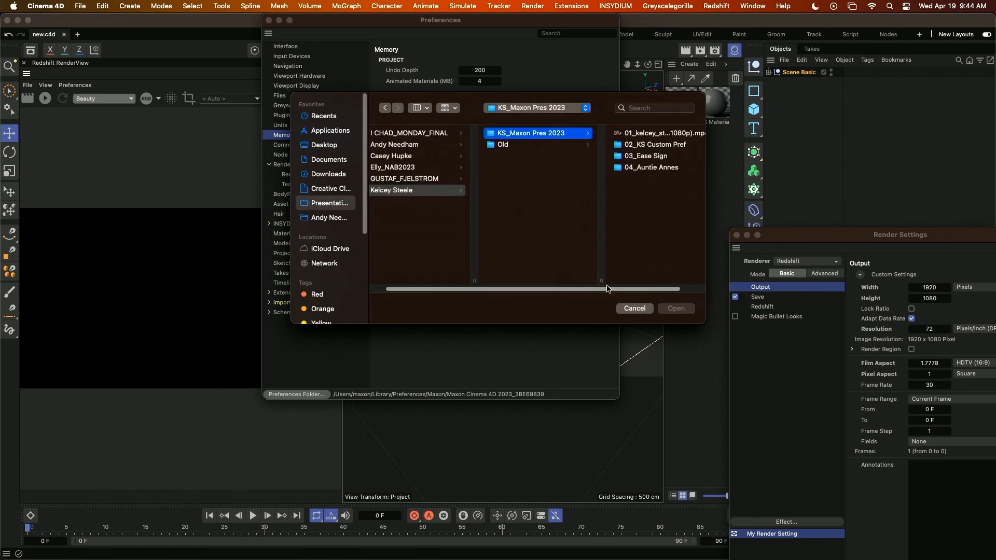
click(654, 145)
click(526, 156)
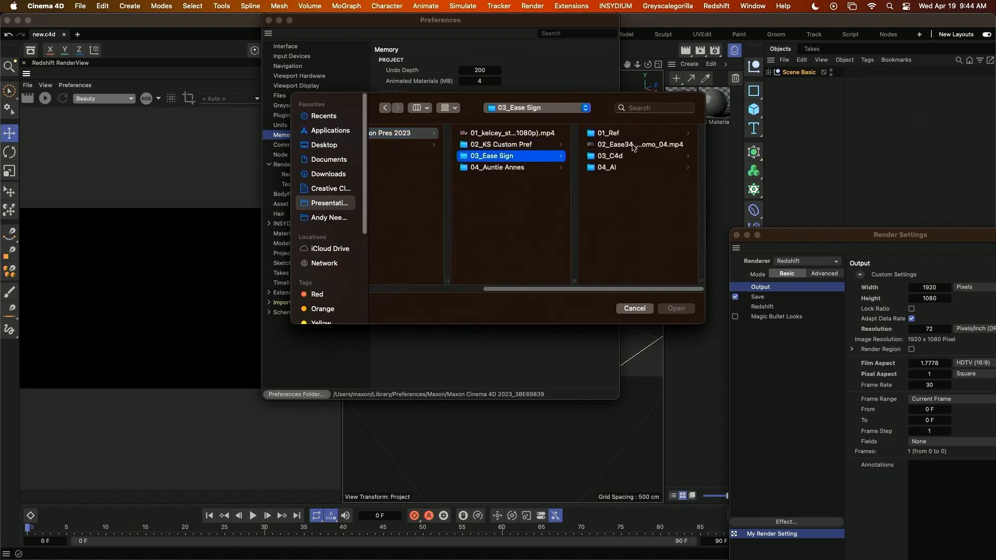
click(626, 156)
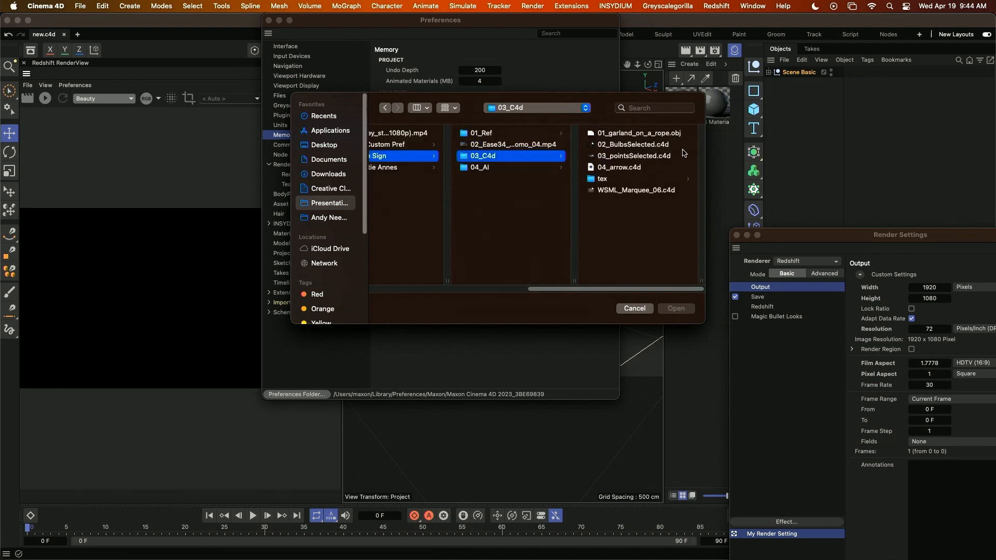
Open 02_BulbsSelected.c4d, 03_pointsSelected.c4d, 04_arrow.c4d and WSML_Marquee_06.c4d together.
drag(675, 148, 674, 168)
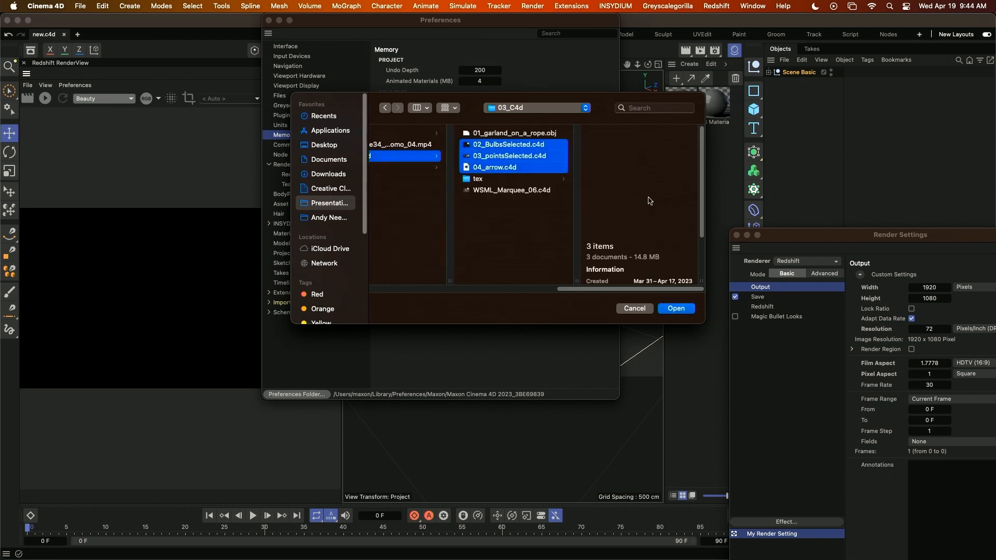
super+click(540, 190)
click(676, 308)
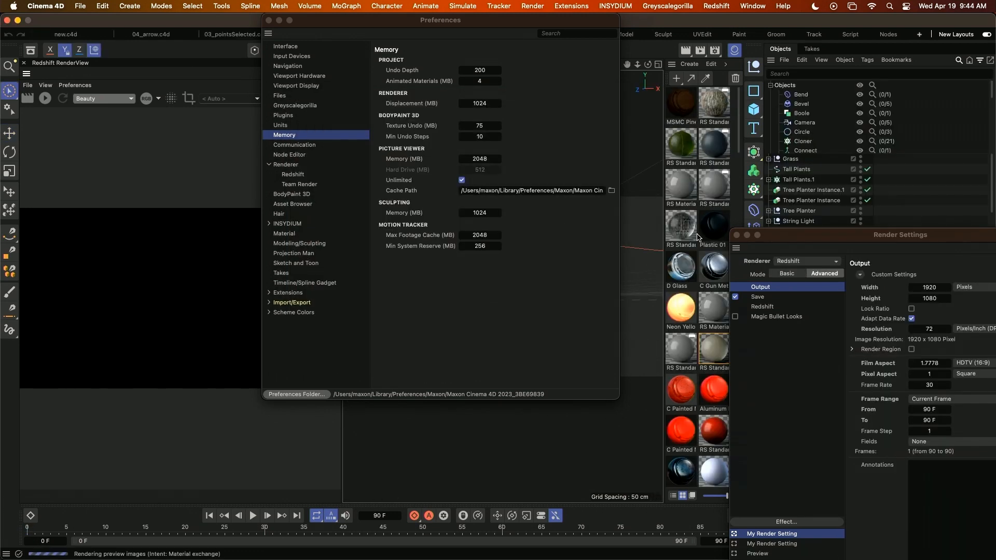
Import 01_garland_on_a_rope.obj from the 03_C4d folder.
key(super+o)
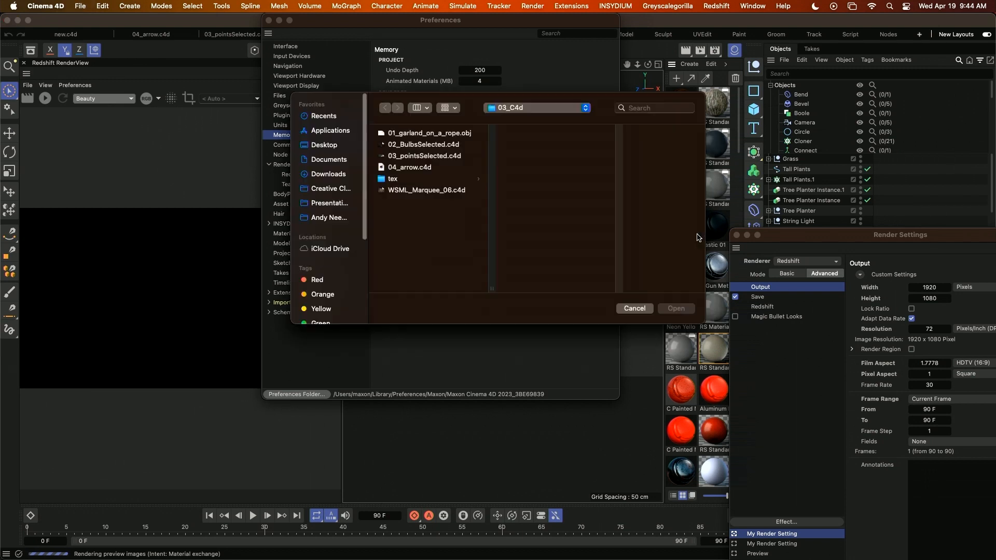
click(419, 133)
click(676, 309)
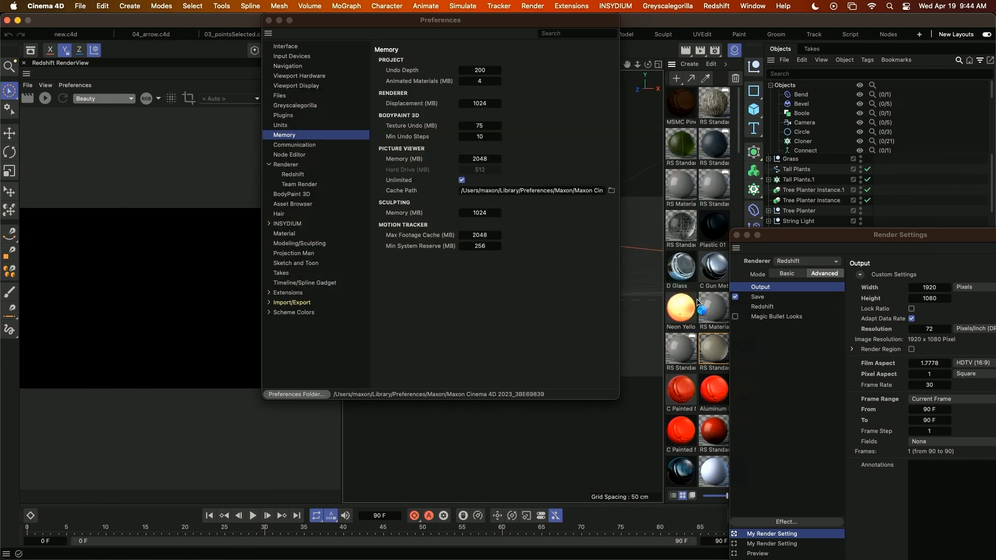
click(693, 408)
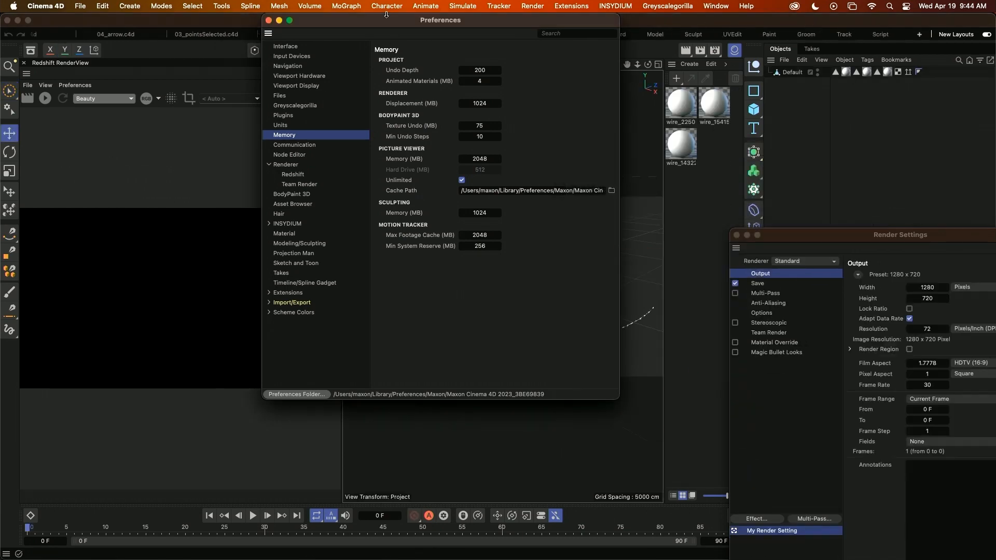
Move the Preferences window off the viewport and delete the garland object's polygon selection, material and normal tags.
drag(453, 24, 126, 208)
click(431, 344)
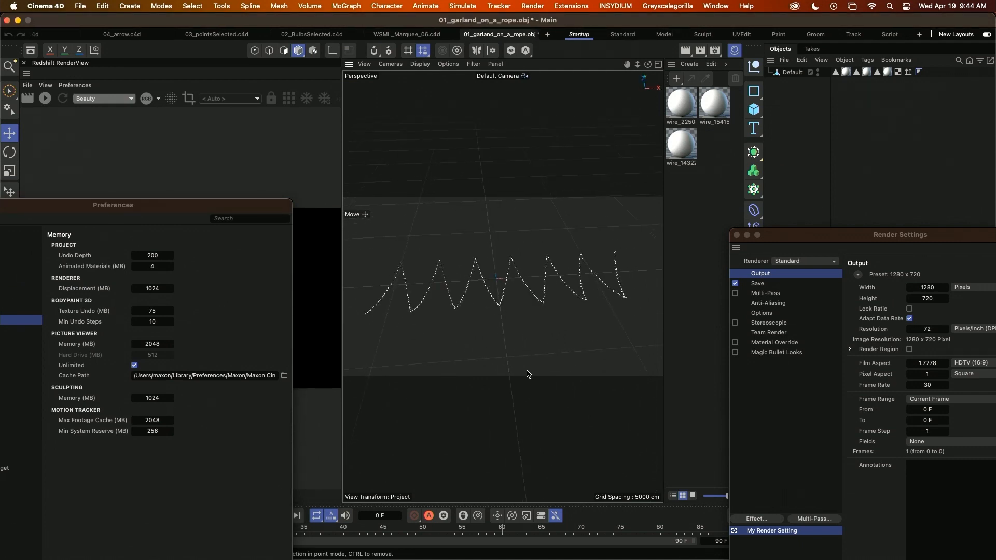
alt+middle_drag(500, 380, 505, 362)
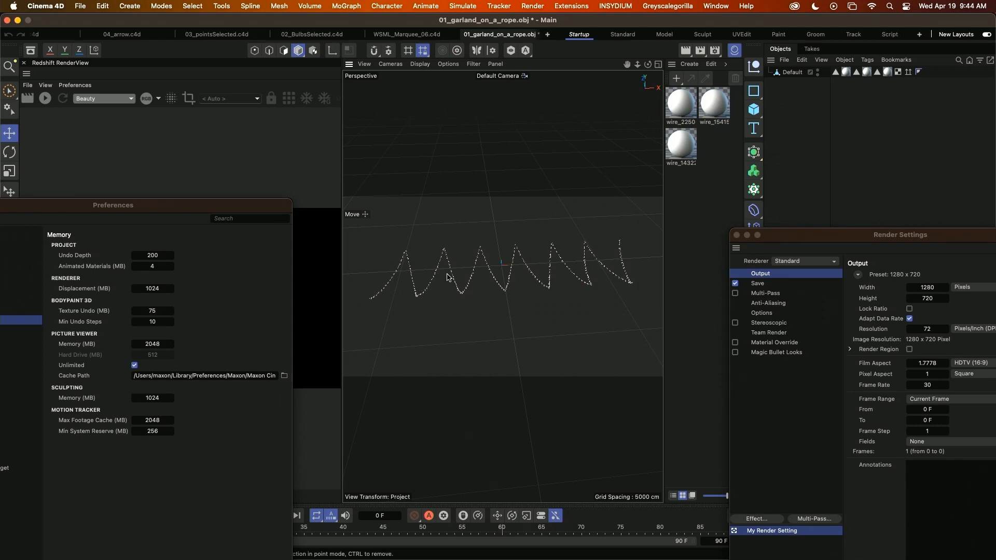
alt+right_drag(447, 274, 549, 254)
alt+middle_drag(628, 255, 545, 271)
click(835, 73)
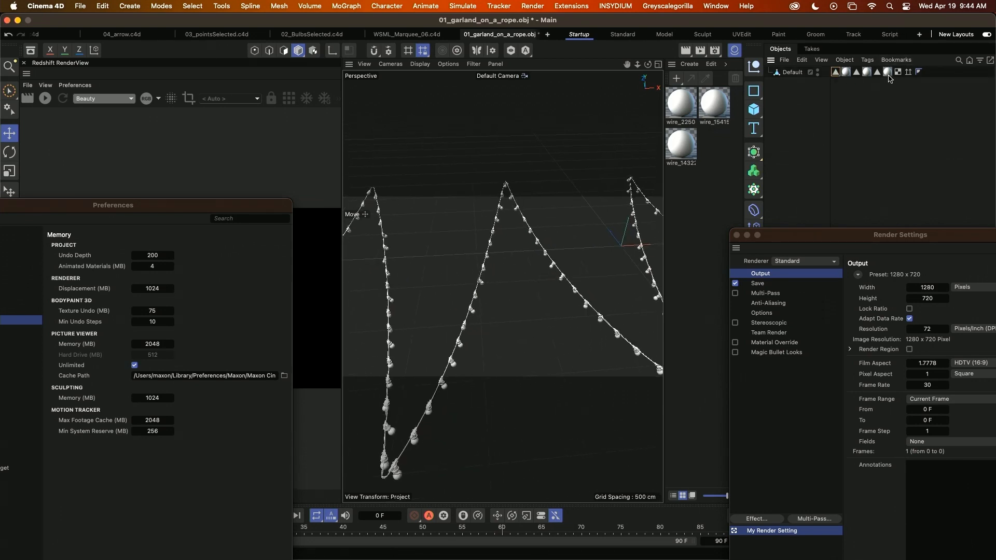
shift+click(888, 73)
key(Delete)
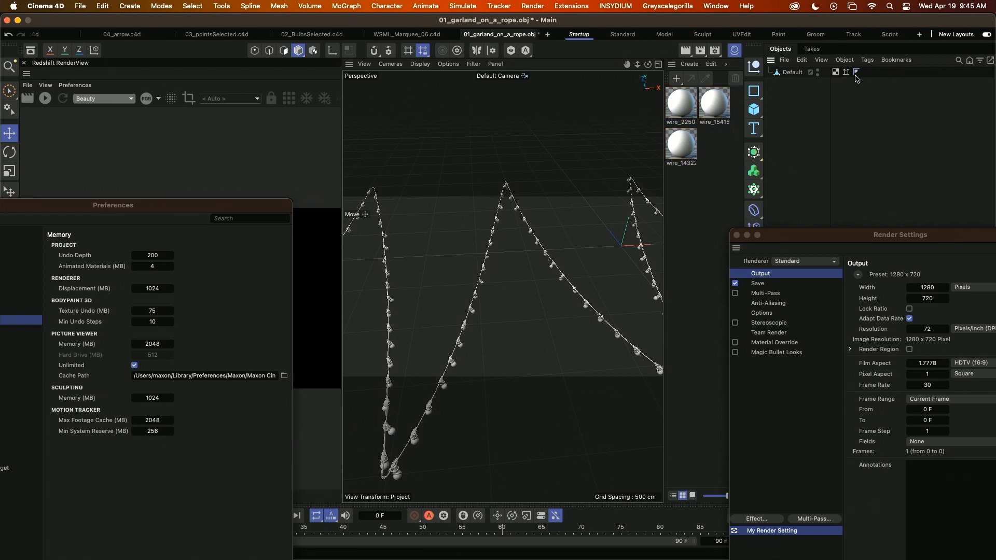
key(Delete)
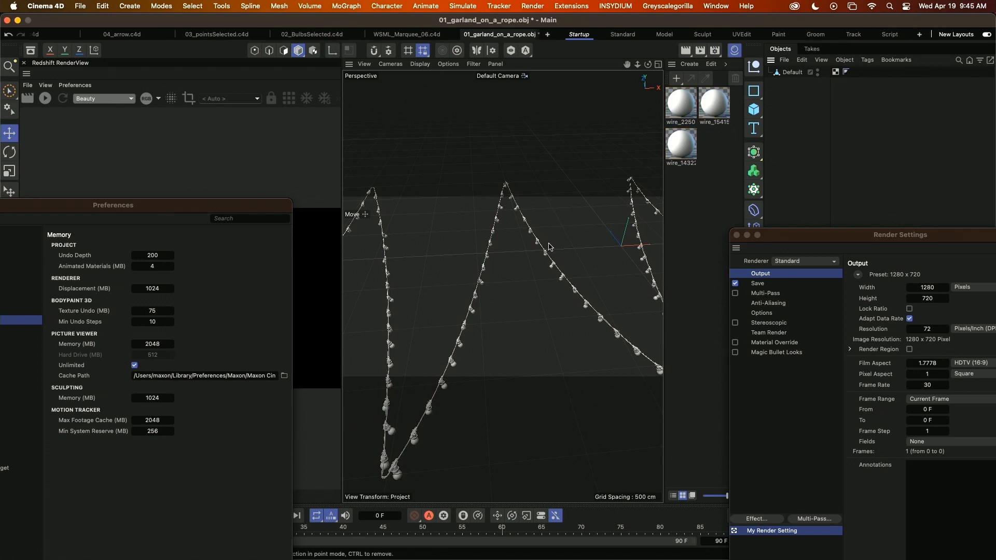
Prepare the garland object for point editing with the Rectangle Selection tool in Points mode.
alt+right_drag(549, 246, 506, 275)
alt+middle_drag(506, 275, 492, 287)
click(254, 50)
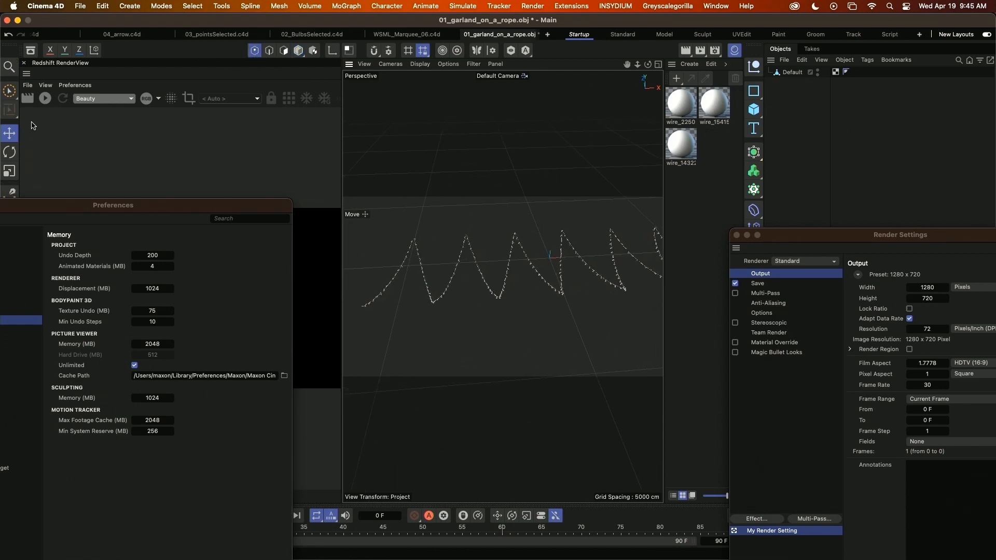
click(12, 97)
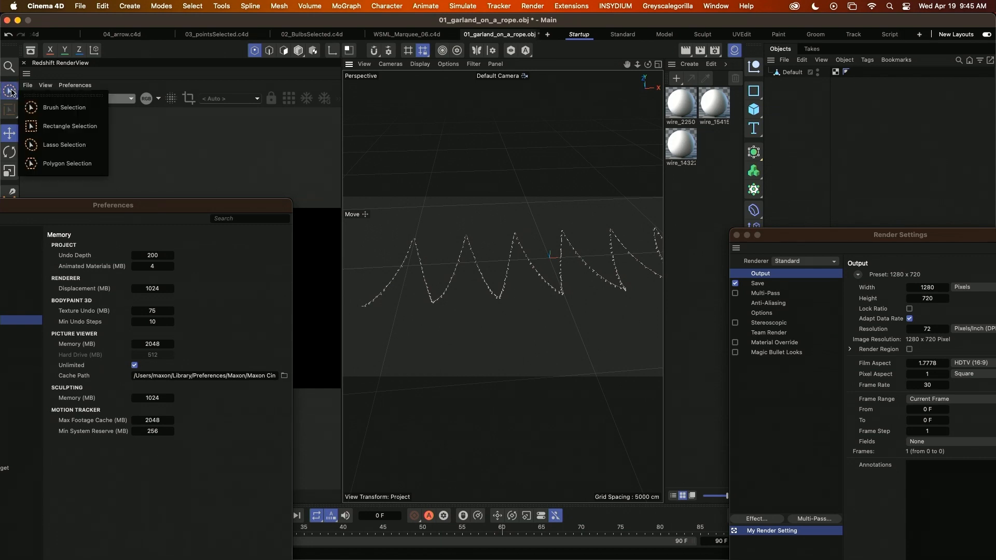
click(58, 126)
drag(357, 182, 641, 363)
alt+middle_drag(632, 354, 562, 333)
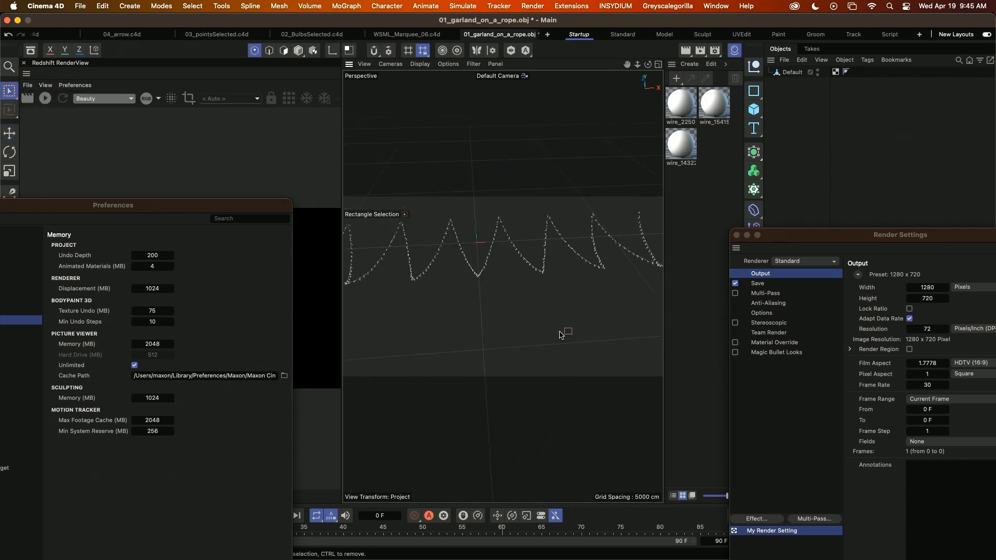
alt+right_drag(562, 333, 539, 345)
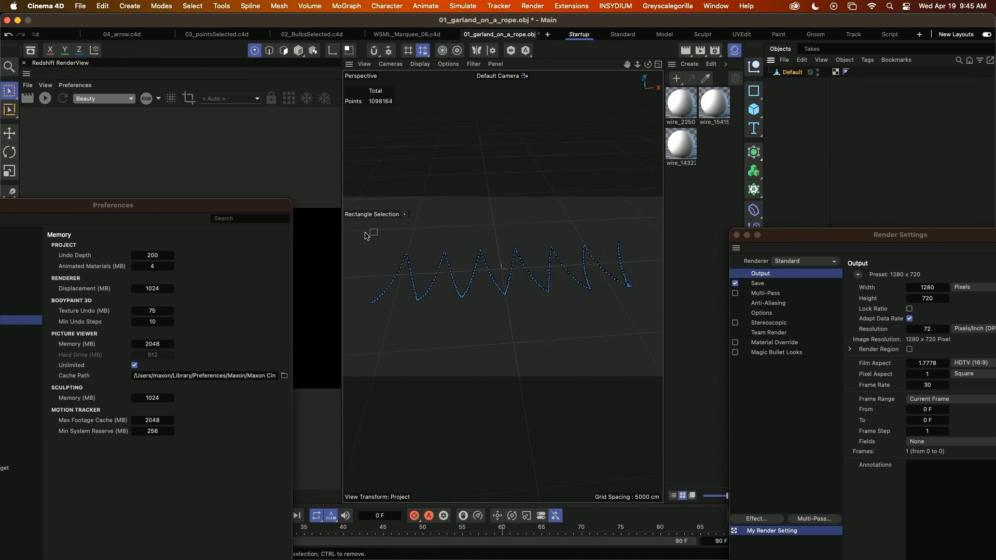
Rectangle-select all of the garland's points except the last hanging swag, and delete them.
drag(362, 229, 589, 338)
alt+middle_drag(591, 322, 525, 318)
alt+drag(525, 318, 521, 296)
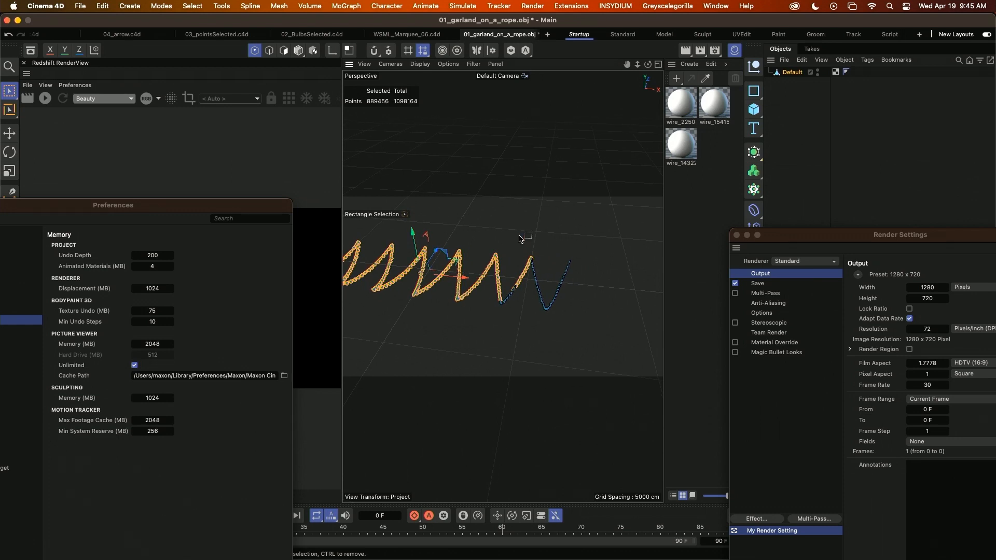
drag(534, 251, 394, 318)
alt+right_drag(527, 276, 598, 249)
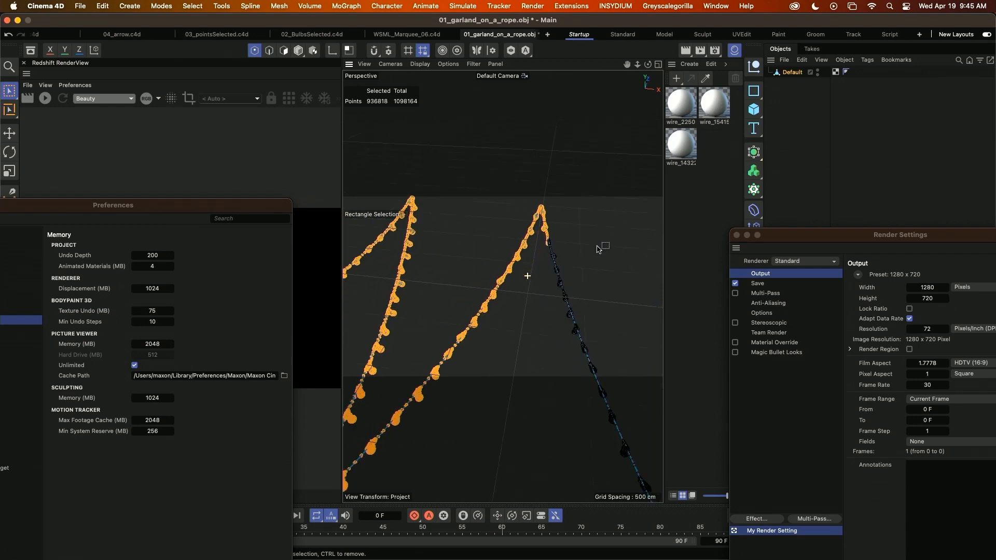
ctrl+drag(565, 191, 541, 281)
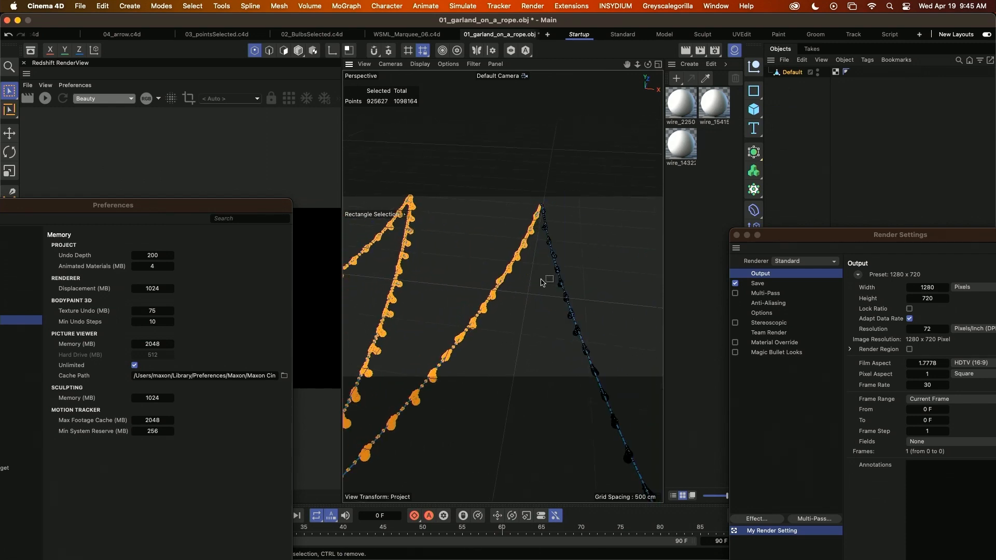
key(Delete)
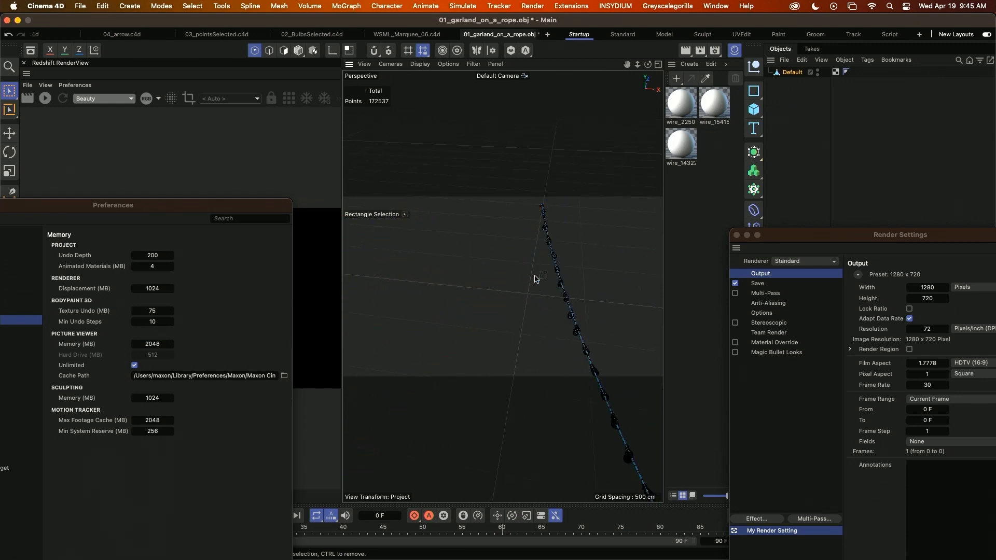
Split the remaining garland swag into separate objects with Polygon Islands to Objects, and expand its hierarchy in the object list.
alt+right_drag(541, 274, 471, 304)
alt+middle_drag(550, 301, 475, 294)
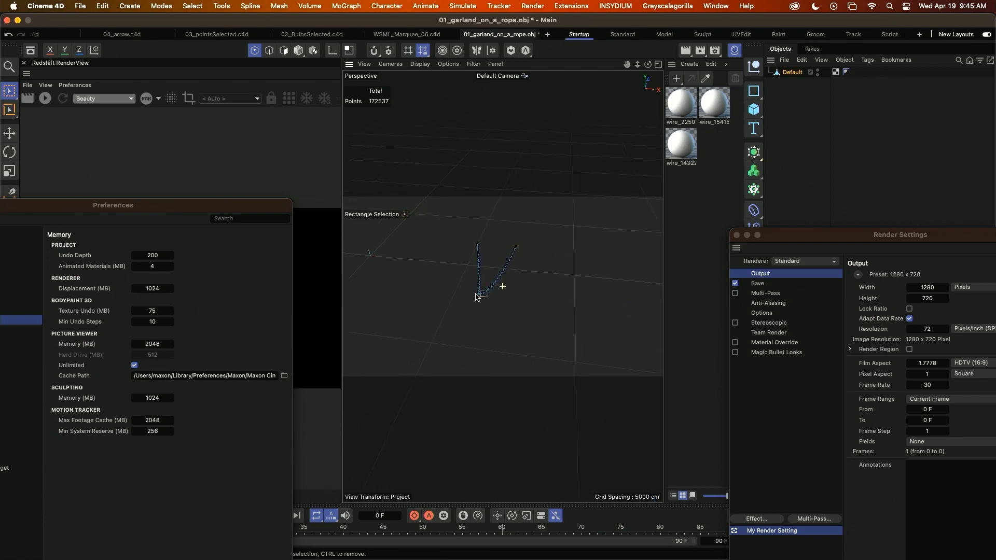
alt+drag(476, 297, 481, 340)
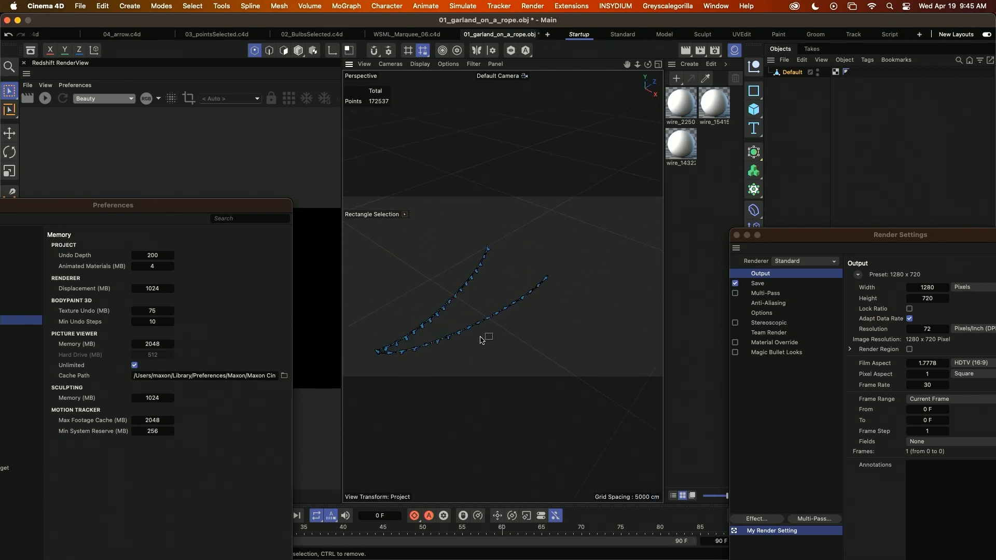
alt+middle_drag(481, 339, 499, 317)
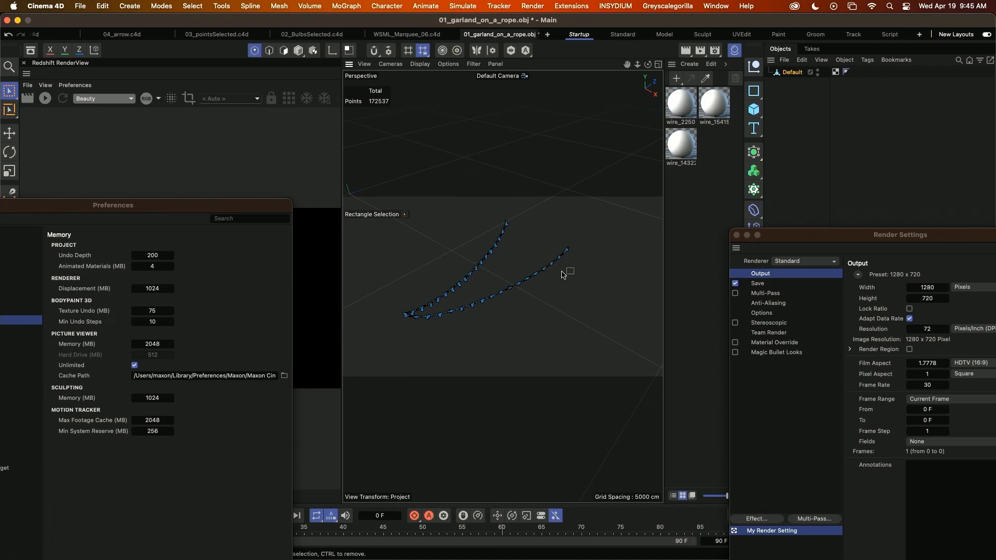
alt+right_drag(424, 325, 464, 298)
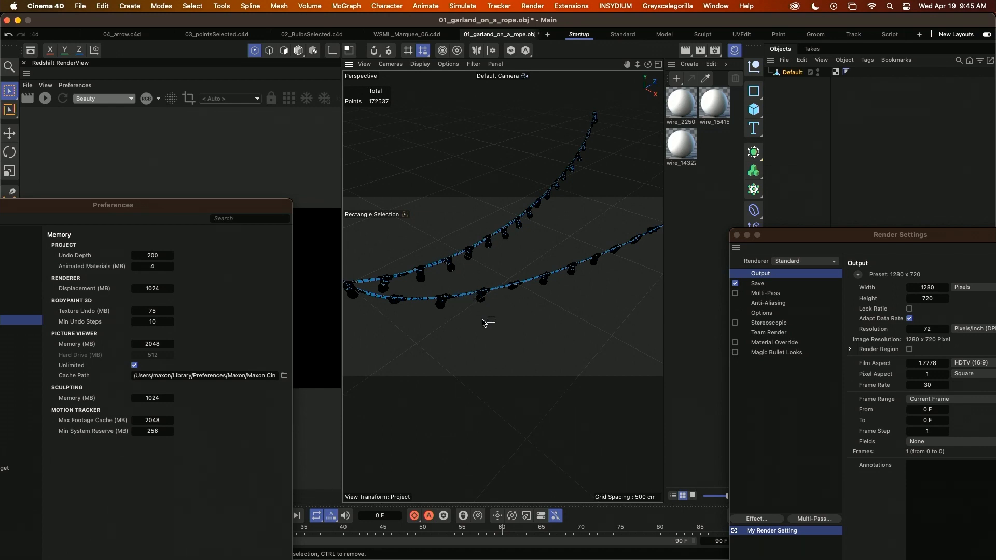
key(shift+c)
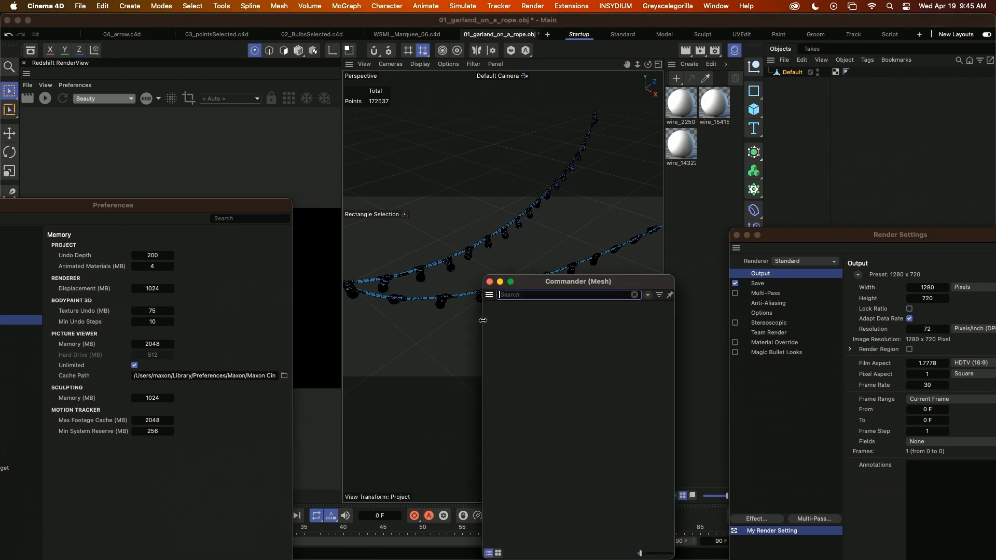
text(po)
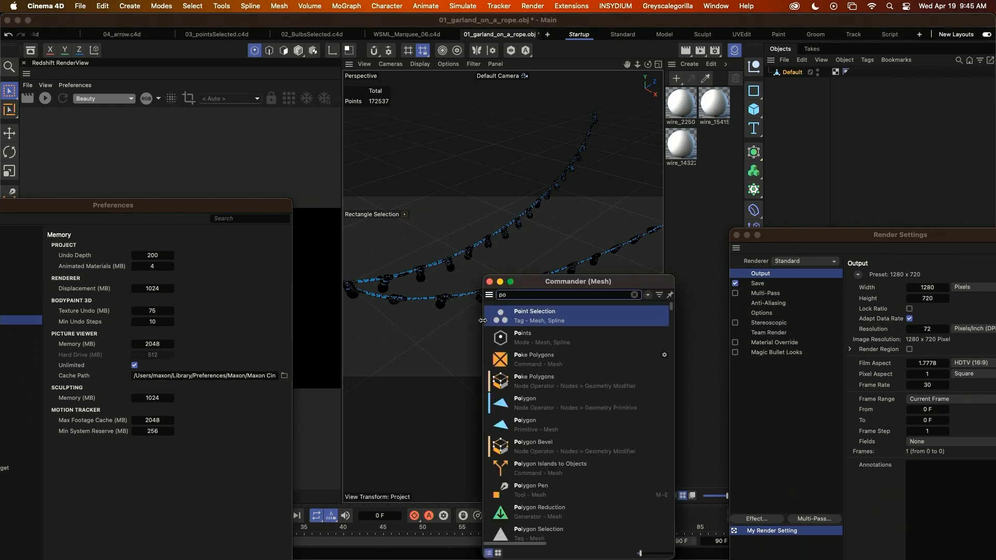
text(ly)
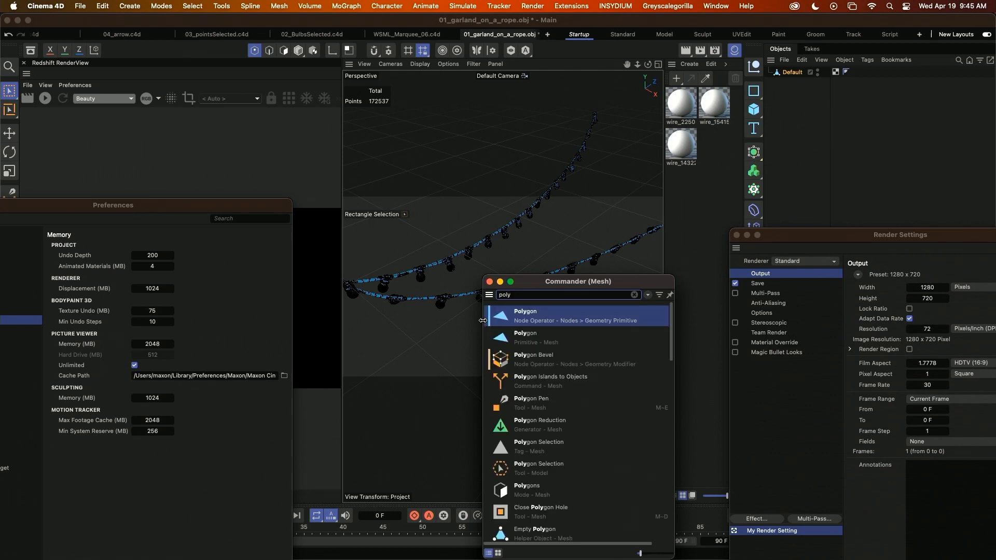
text(gon islan)
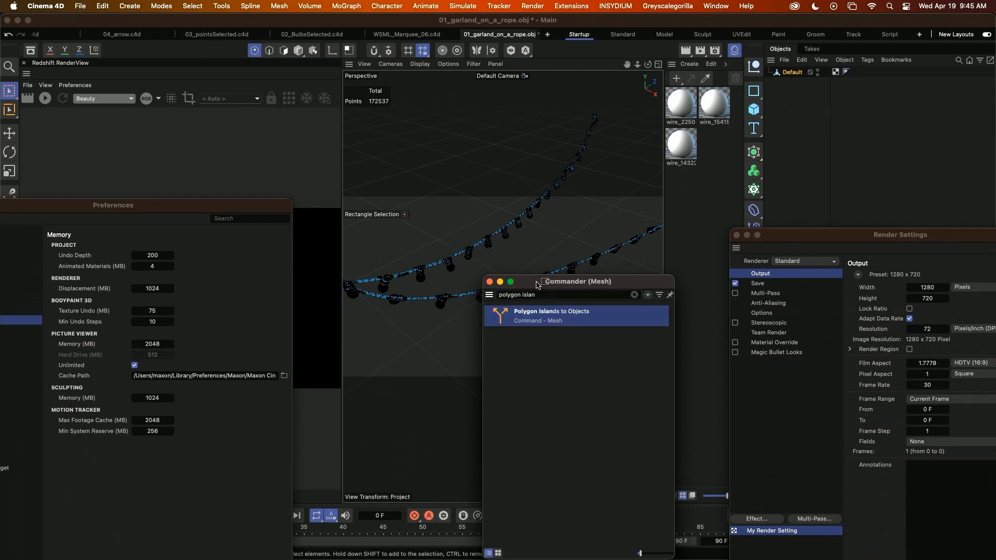
drag(536, 284, 713, 309)
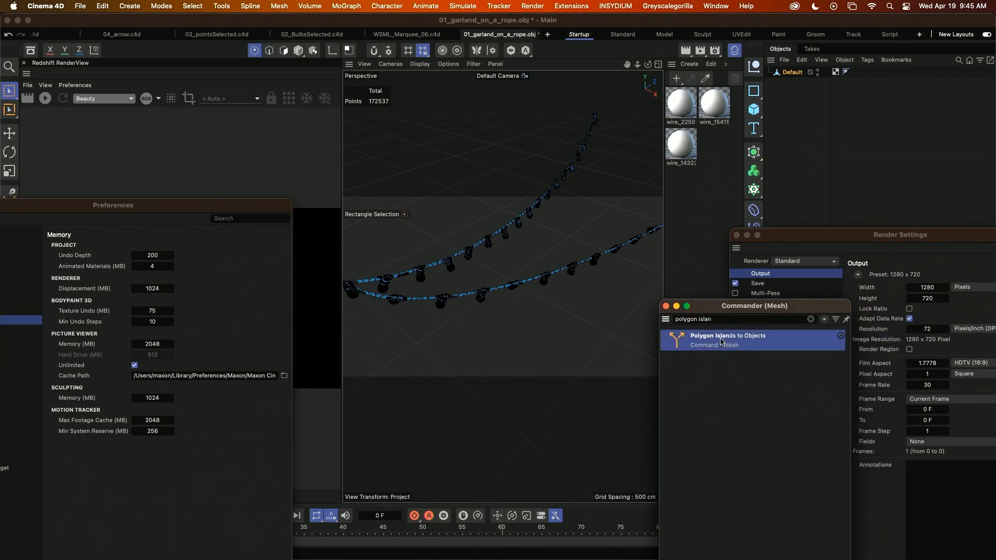
click(720, 342)
scroll(537, 251, down, 3)
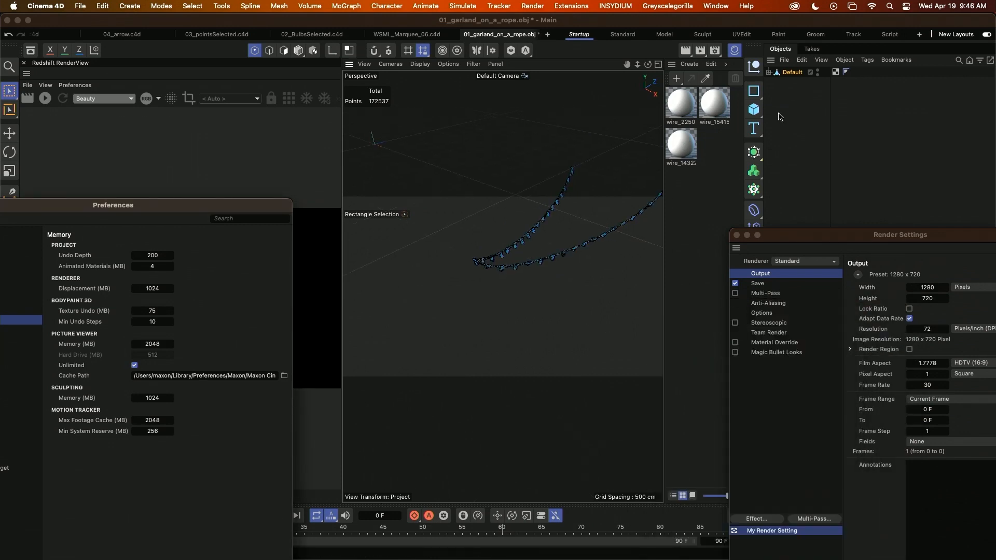
click(768, 72)
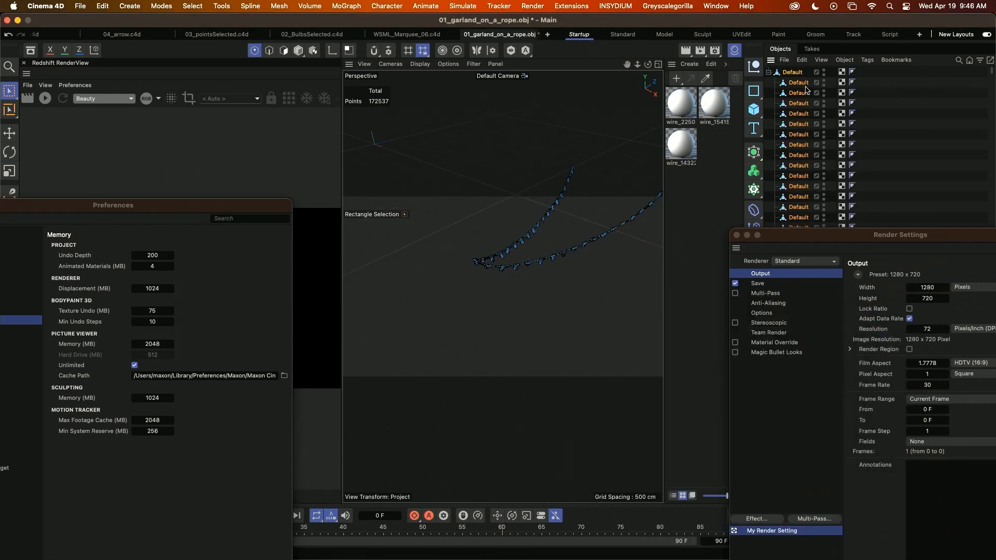
Open the Axis Center tool for the split garland pieces.
alt+middle_drag(521, 268, 483, 267)
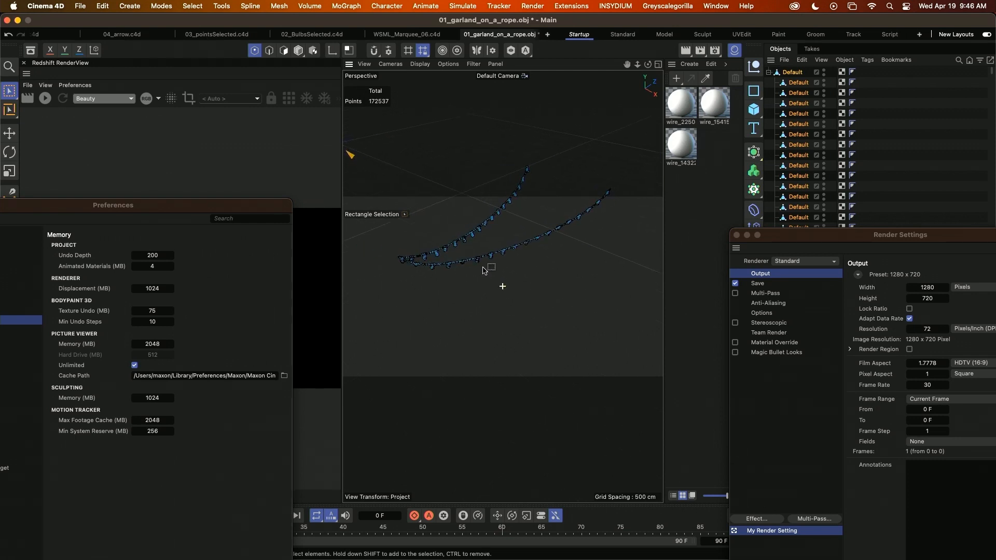
alt+right_drag(509, 274, 501, 277)
alt+drag(532, 278, 515, 281)
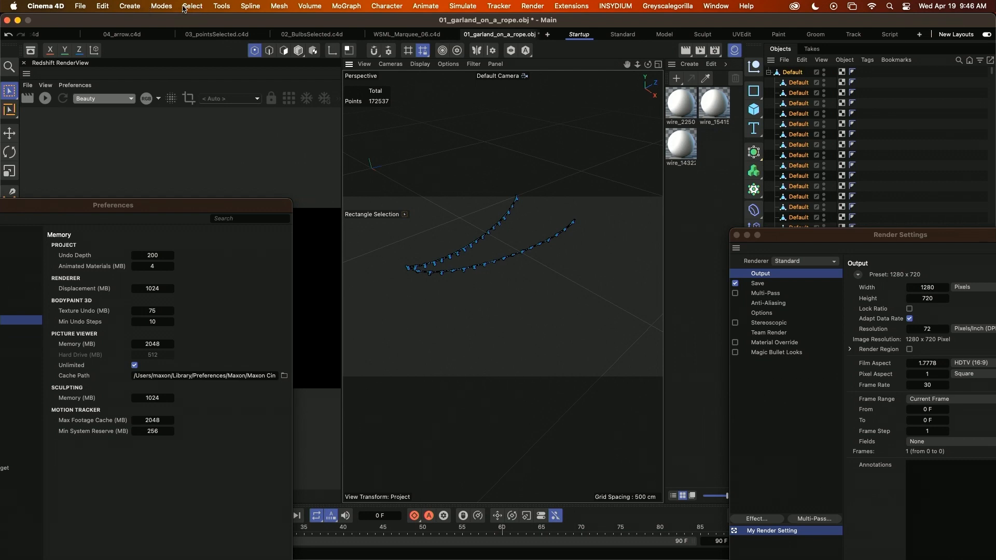
click(103, 6)
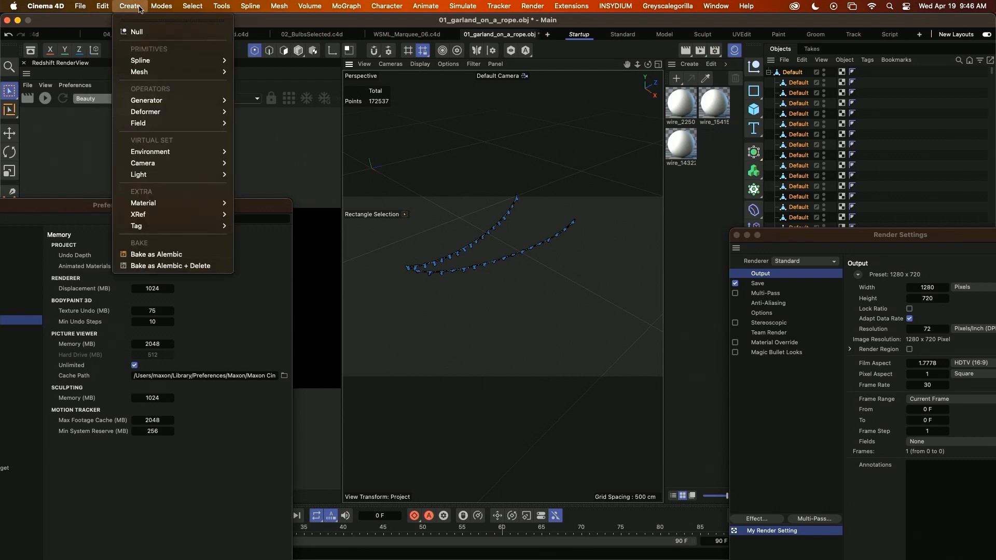
mouse_move(272, 5)
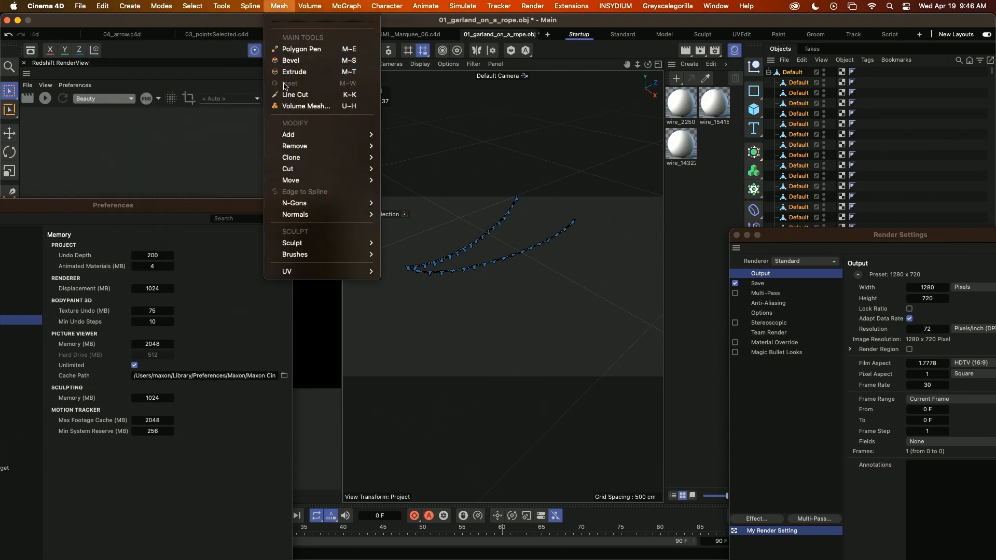
mouse_move(303, 207)
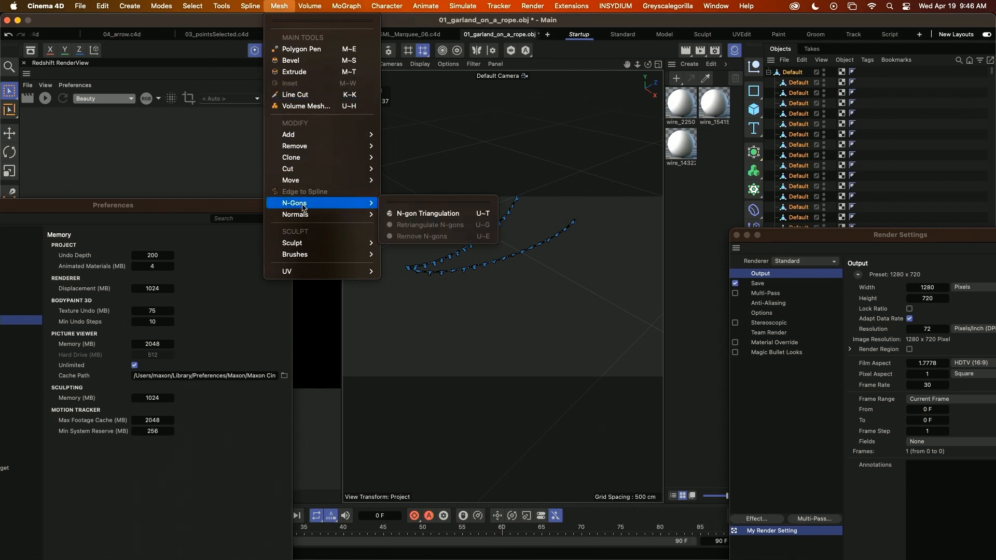
mouse_move(218, 5)
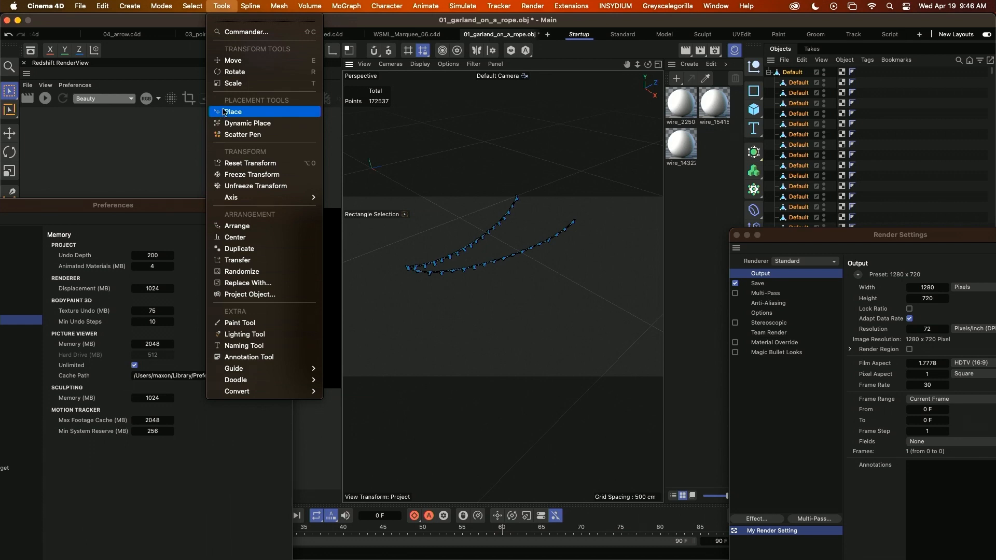
mouse_move(262, 197)
click(370, 201)
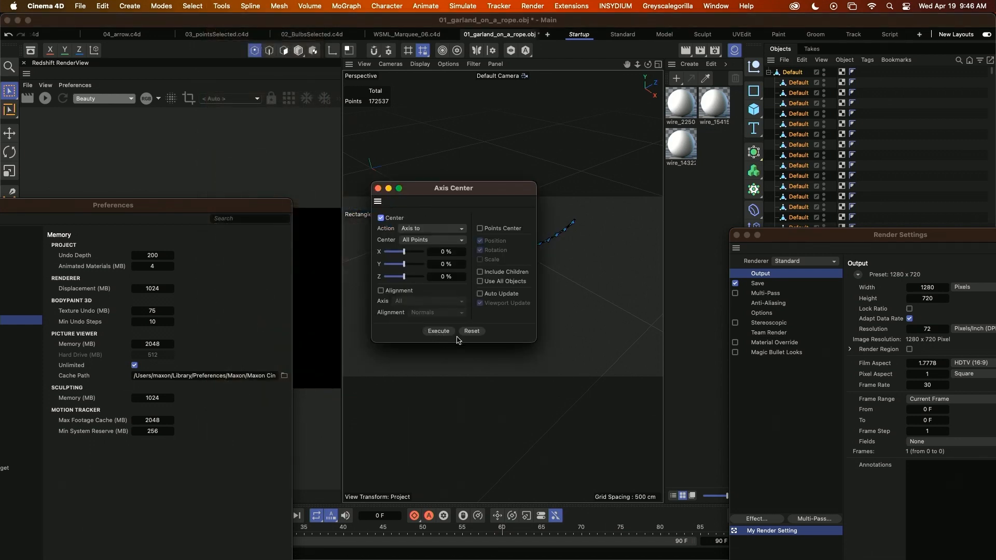
Center the axis of every selected garland piece on all of its points, and leave Points mode to show the object axes.
click(439, 331)
drag(441, 192, 605, 234)
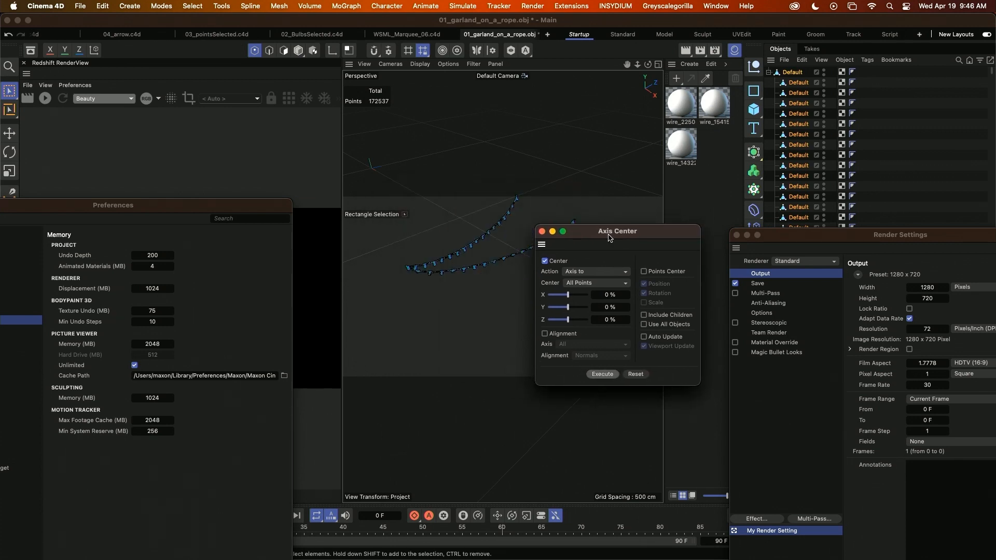
click(603, 374)
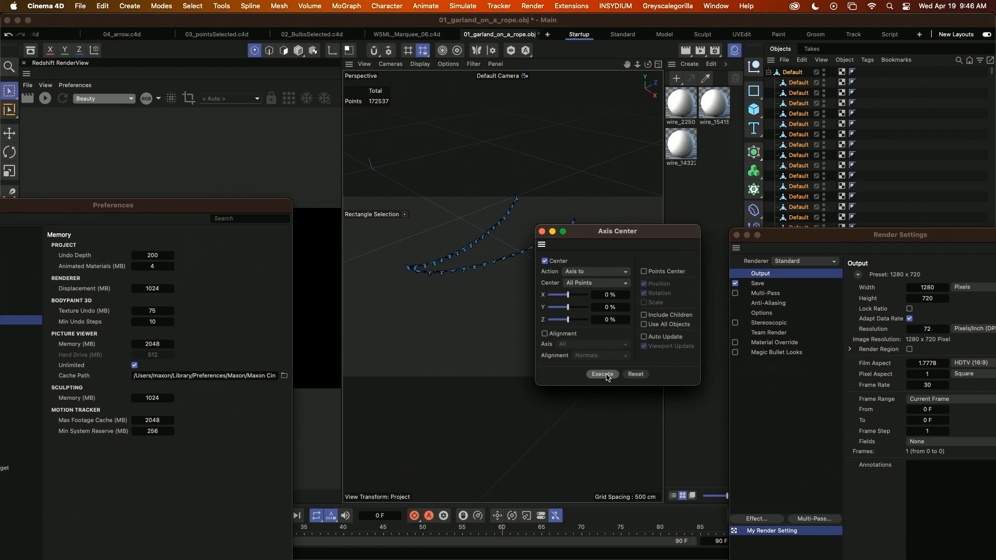
click(607, 374)
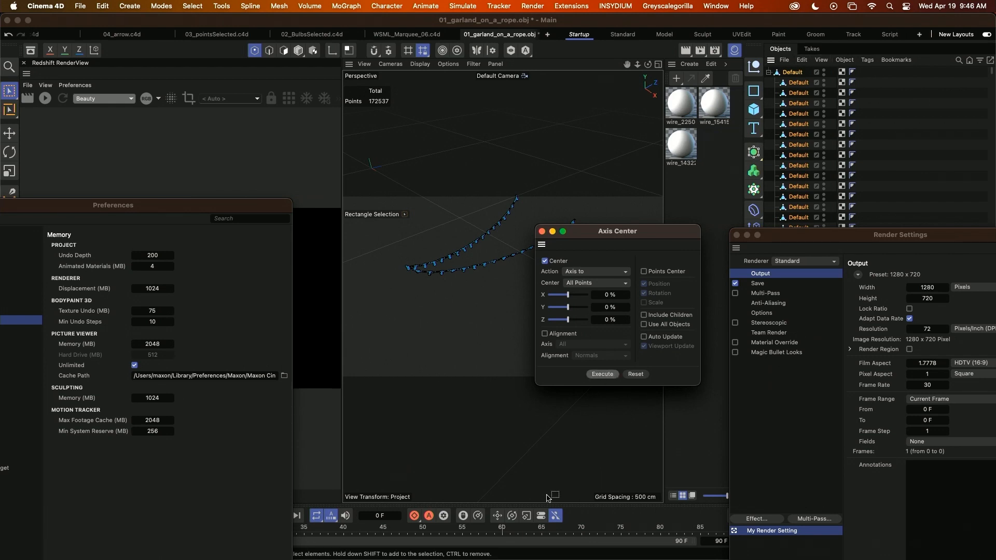
click(602, 374)
scroll(451, 358, up, 5)
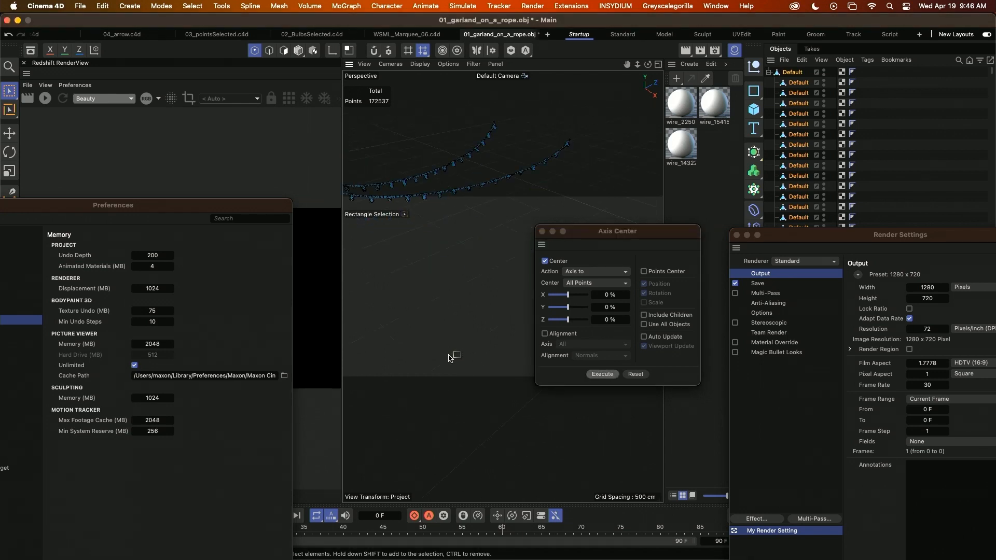
key(Return)
alt+middle_drag(413, 188, 476, 202)
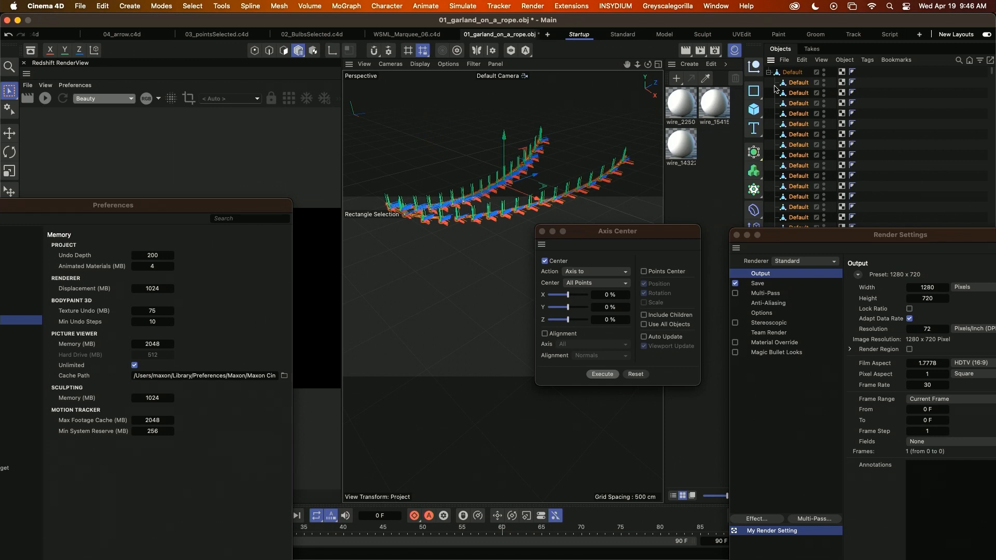
Group the separated garland pieces in a null outside the original Default parent object, and delete that parent.
key(alt+g)
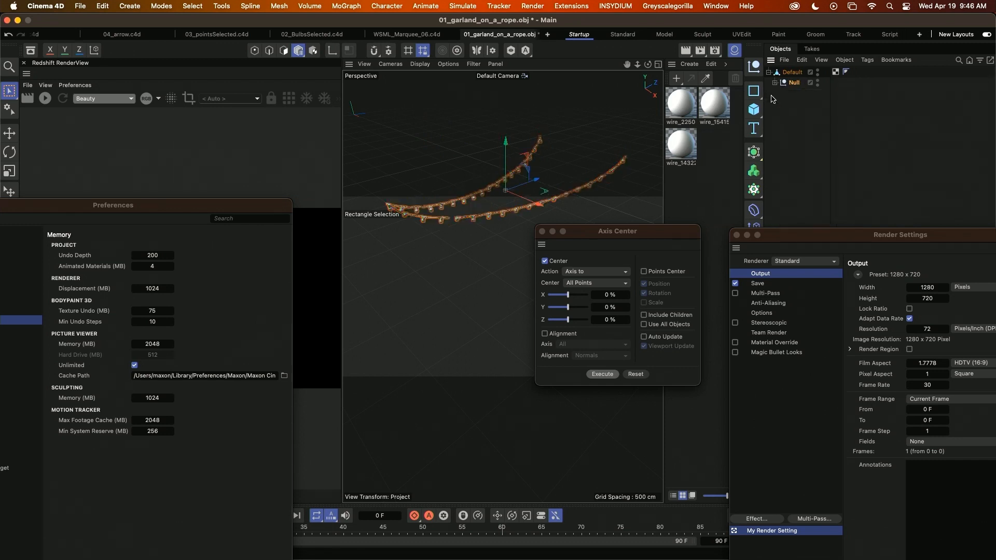
drag(791, 84, 792, 132)
drag(791, 75, 786, 82)
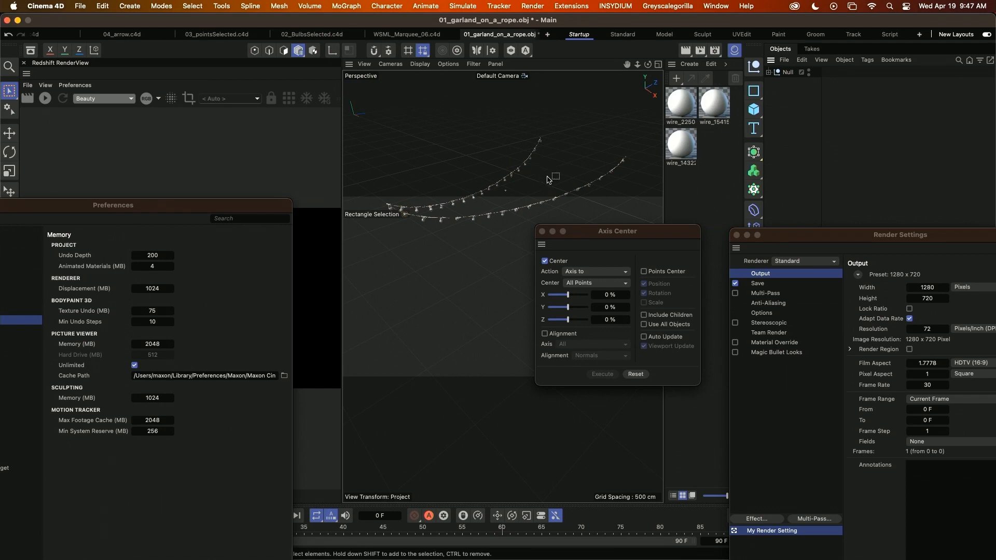
Search the Commander for "reset transform" and choose the Reset Transform command.
key(shift+c)
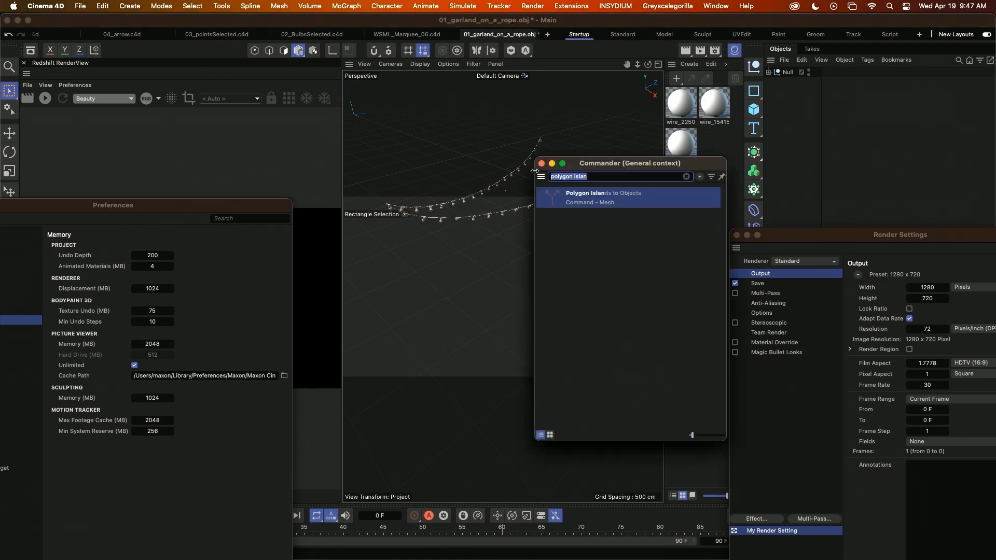
text(reseet)
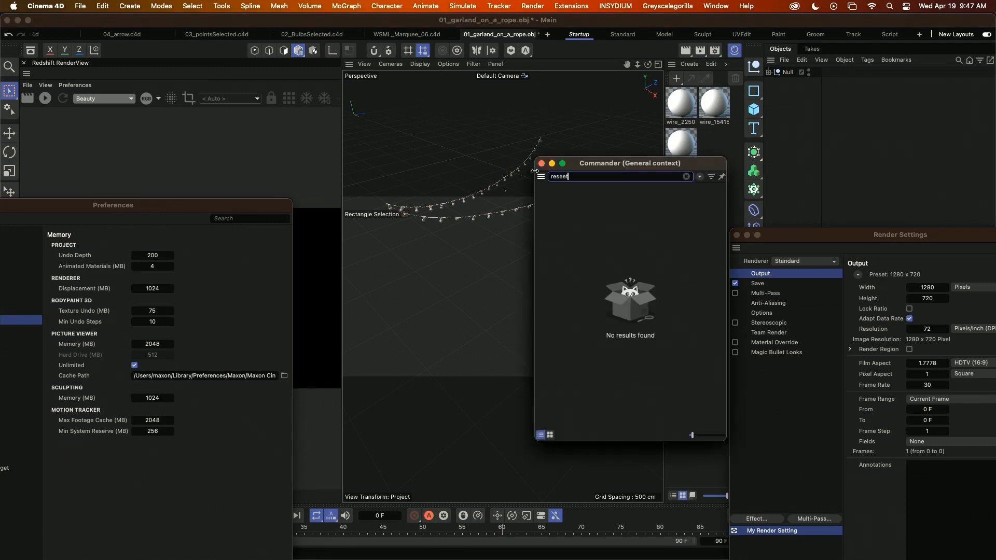
key(BackSpace)
key(BackSpace)
text(t)
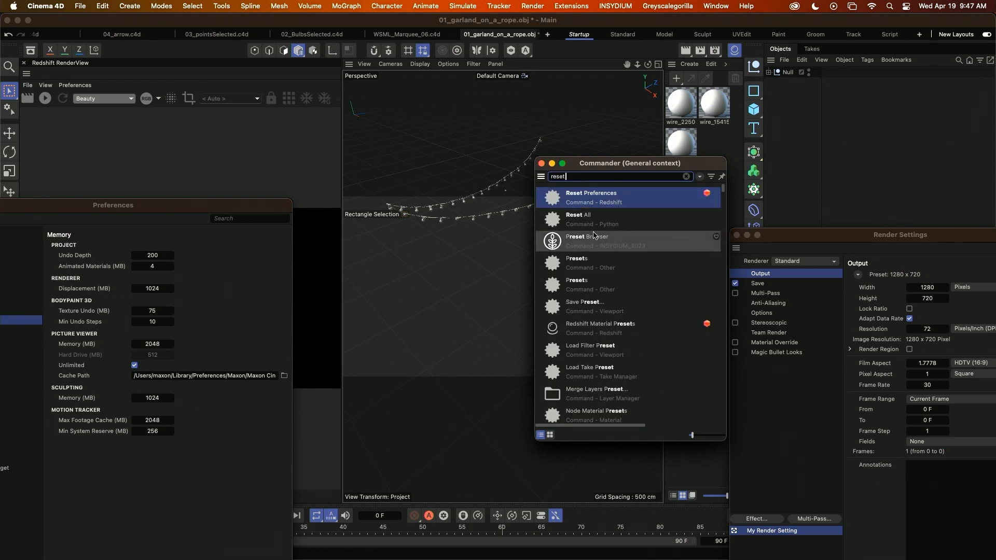
text( trans)
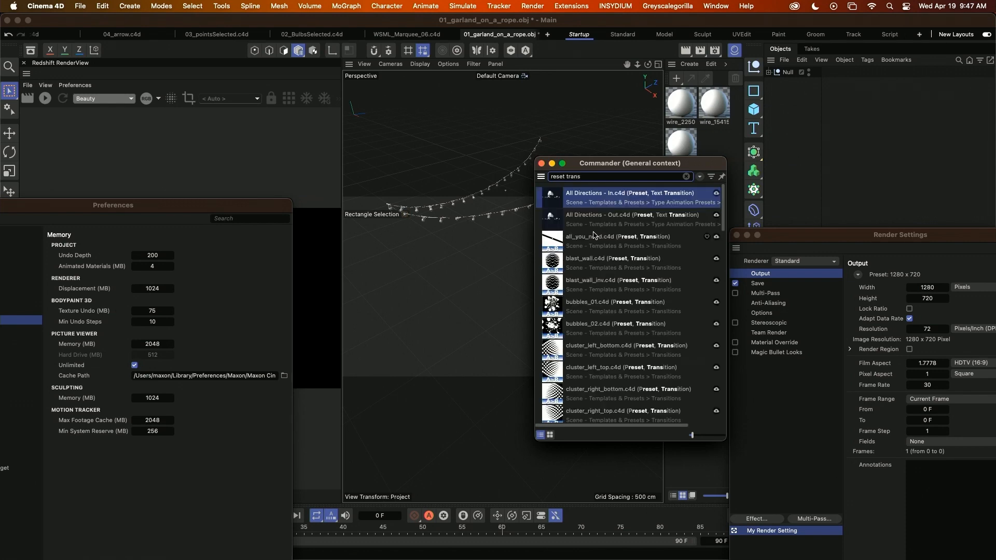
scroll(621, 368, down, 1)
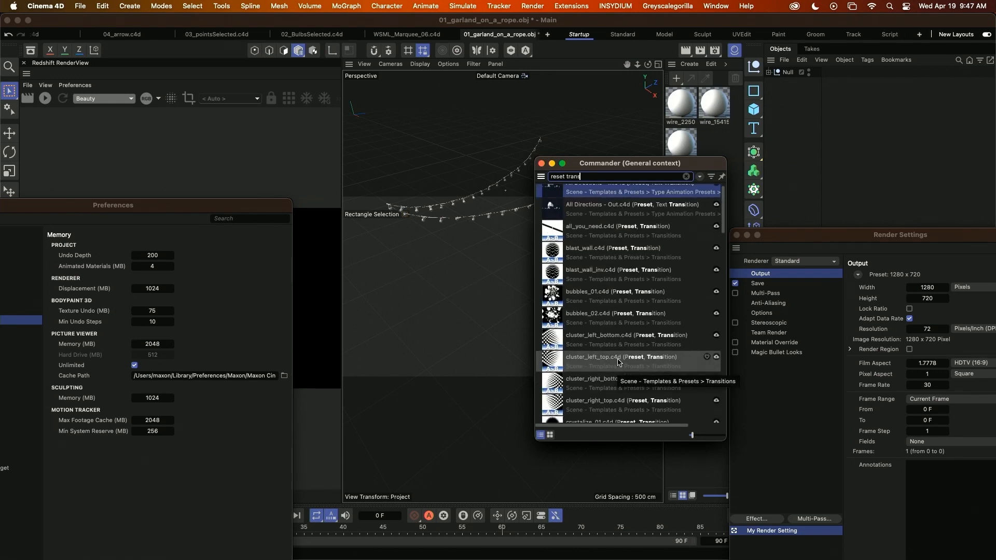
text(form)
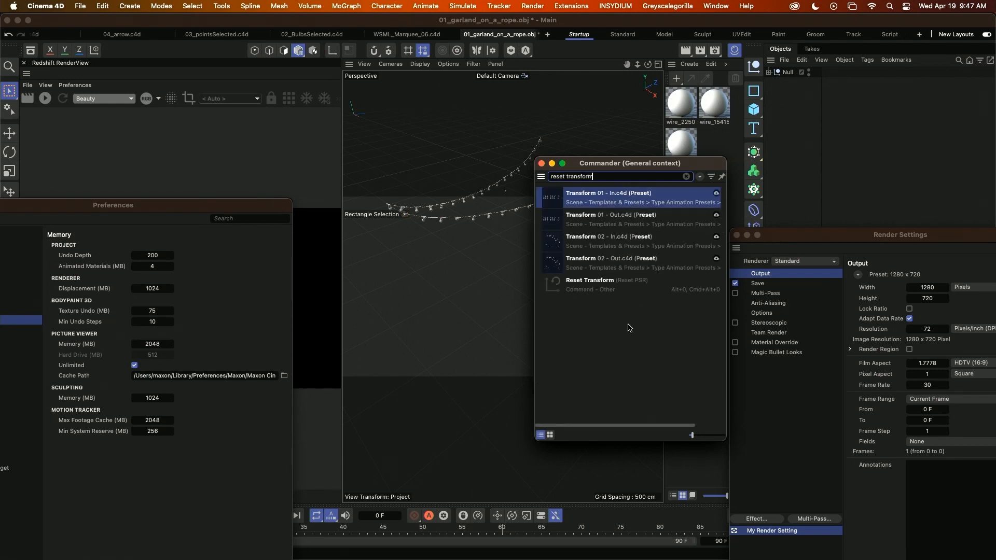
click(597, 288)
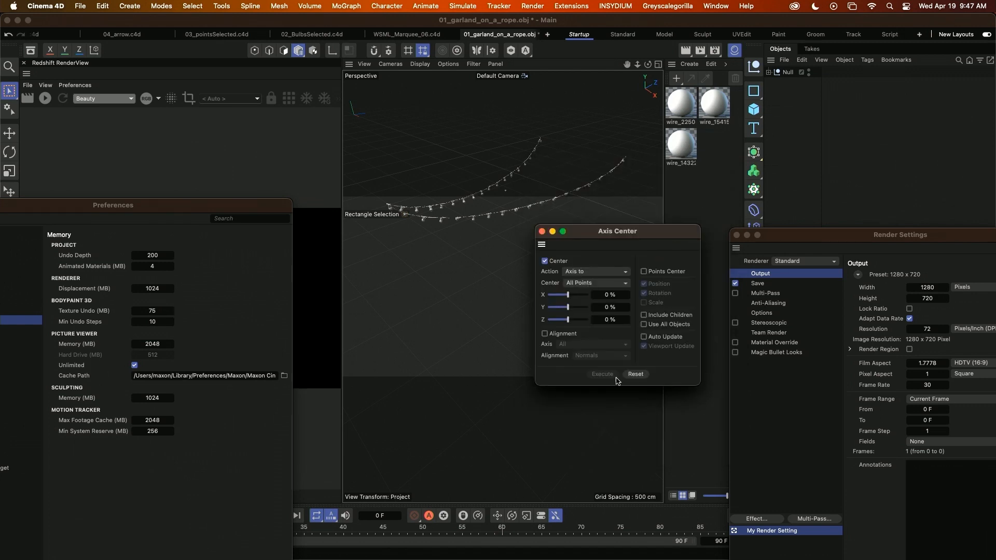
Reset and close the Axis Center tool, and switch to the 02_BulbsSelected.c4d project.
click(636, 374)
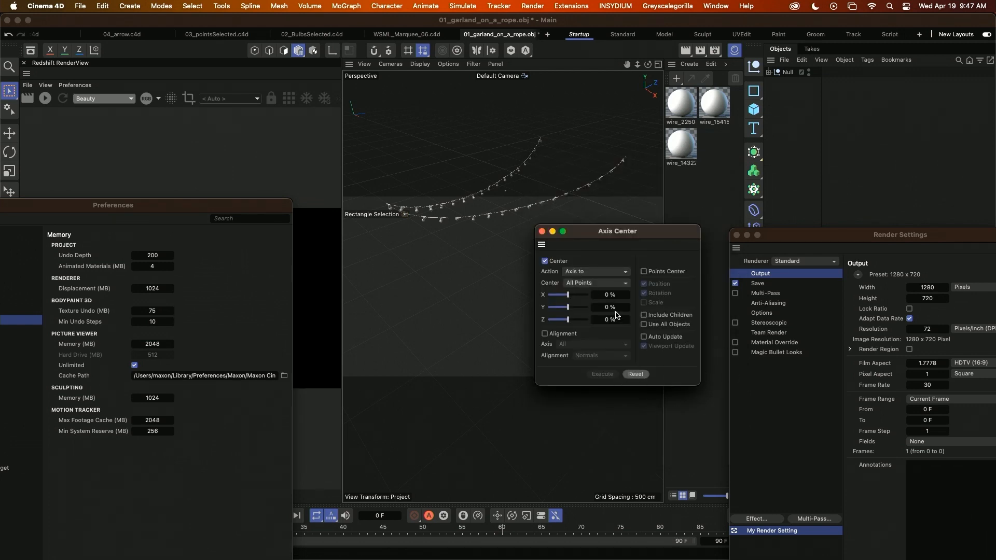
click(541, 231)
scroll(515, 251, down, 5)
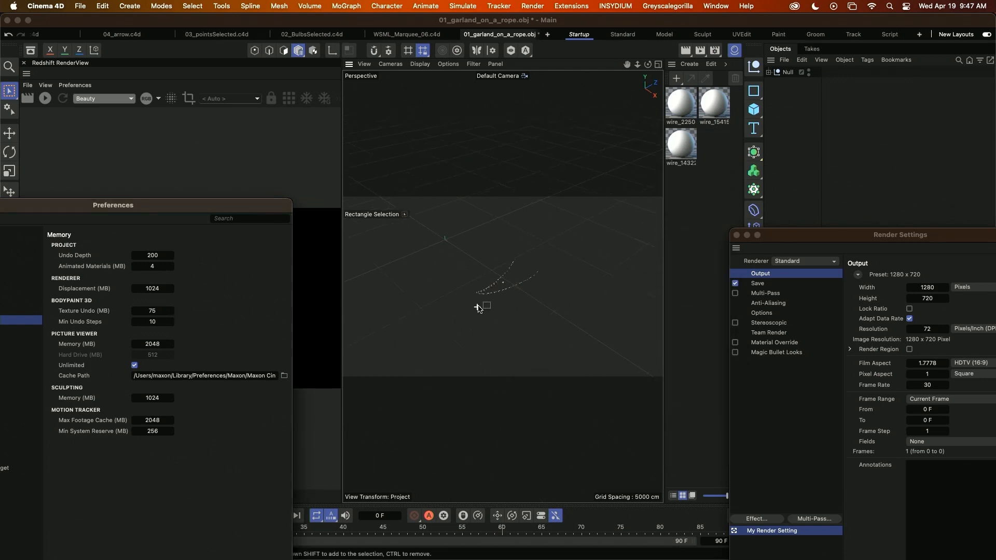
scroll(554, 291, up, 5)
click(554, 291)
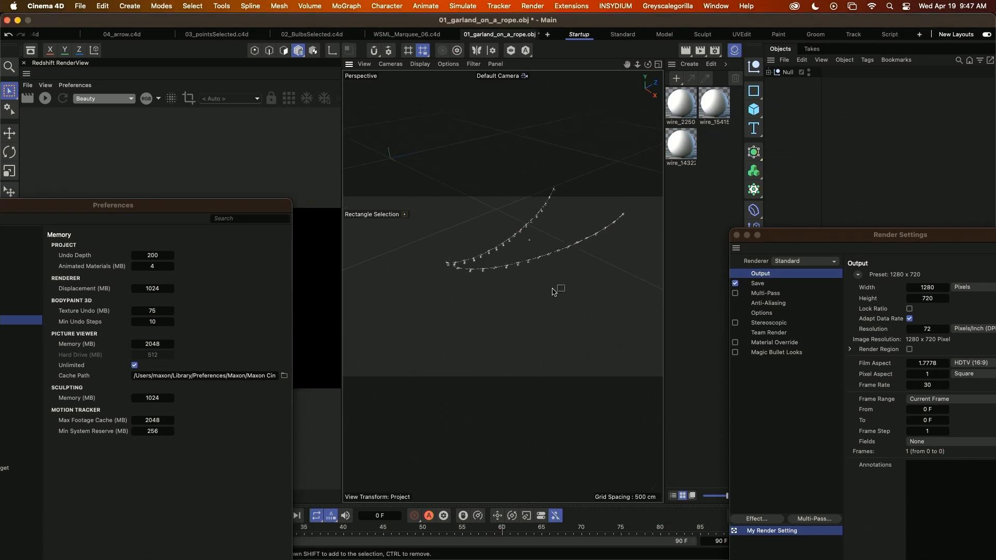
key(z)
alt+middle_drag(537, 305, 508, 301)
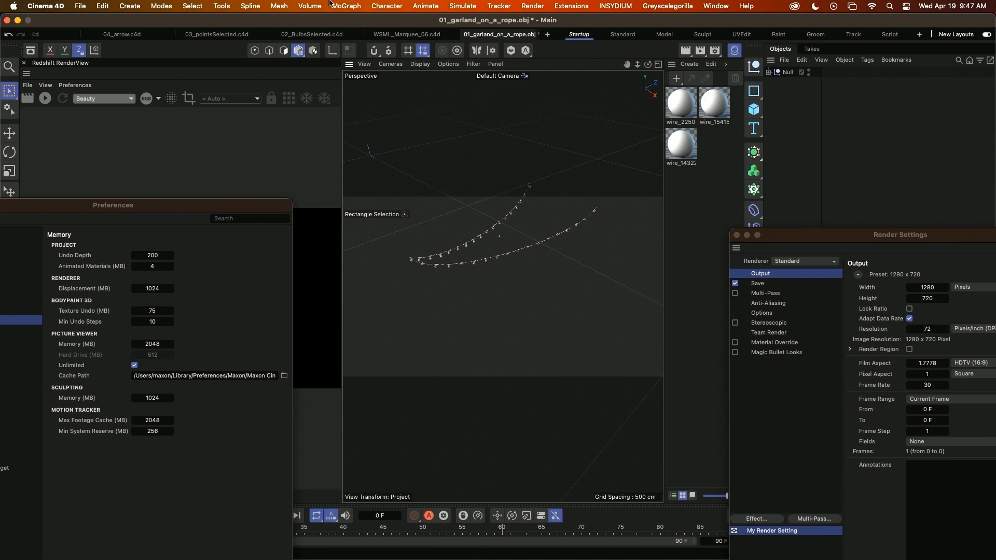
click(311, 34)
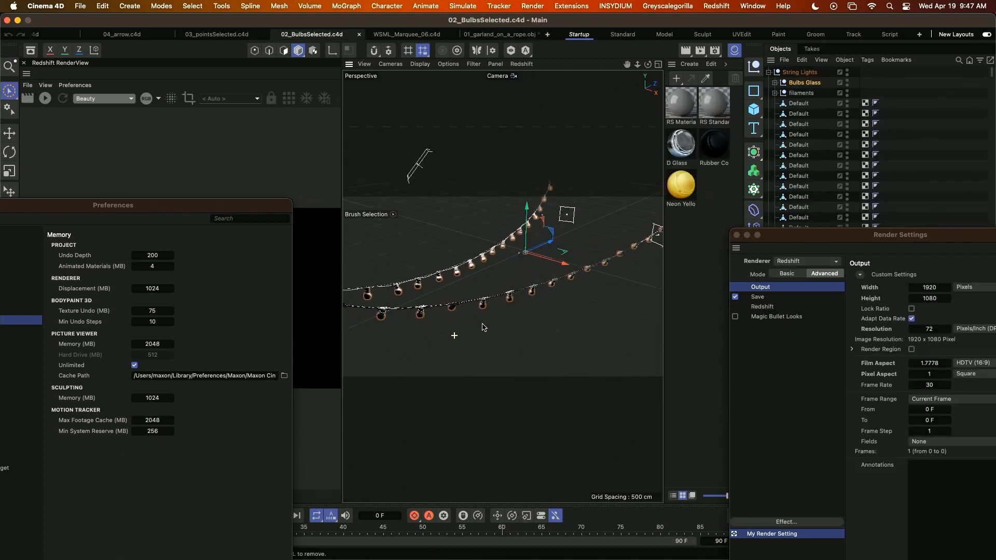
Duplicate the Bulbs Glass group from String Lights to the top level of the object hierarchy.
alt+drag(482, 324, 525, 312)
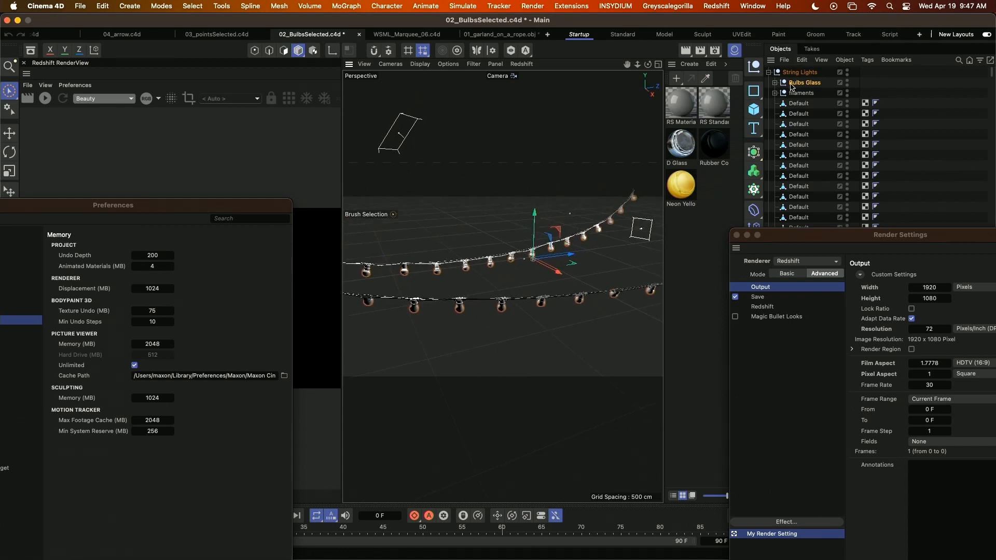
drag(807, 85, 807, 72)
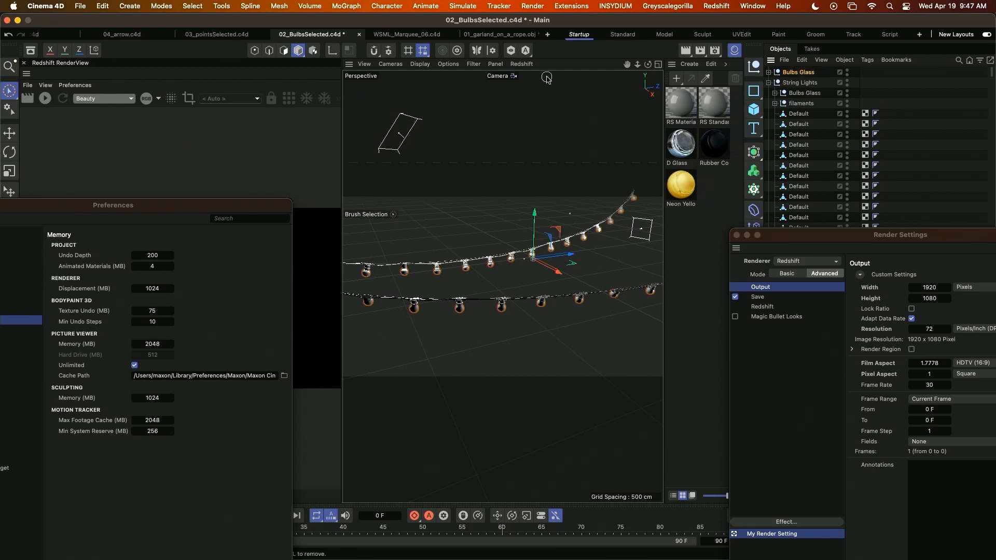
Add a Redshift Area Light, clear the floating windows off its attributes, and set the light's intensity to 1.
click(718, 6)
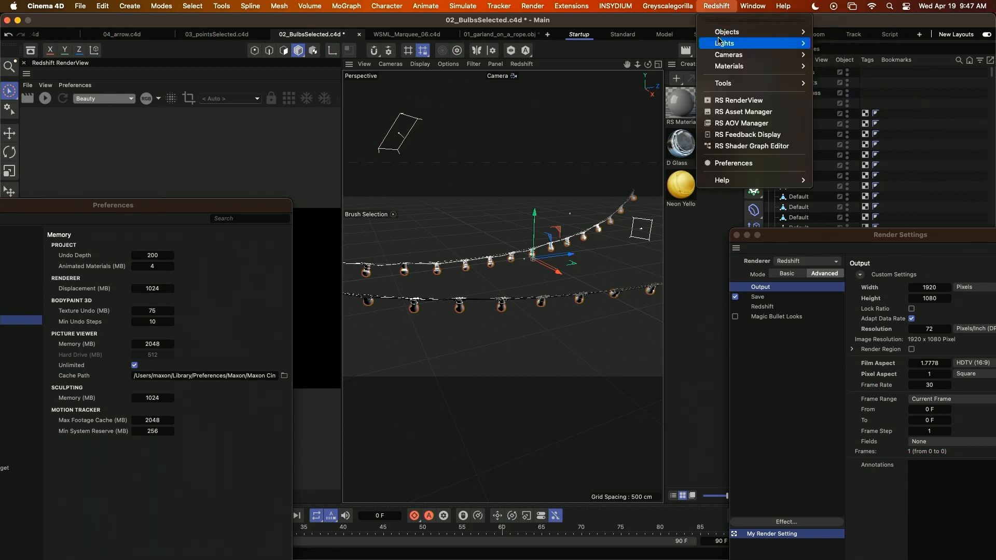
mouse_move(721, 42)
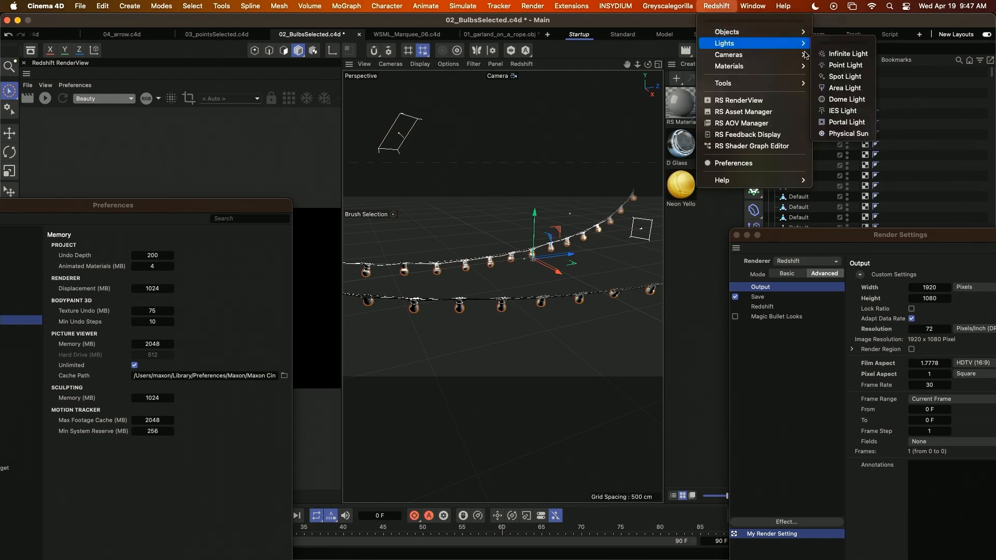
click(836, 88)
drag(876, 236, 401, 550)
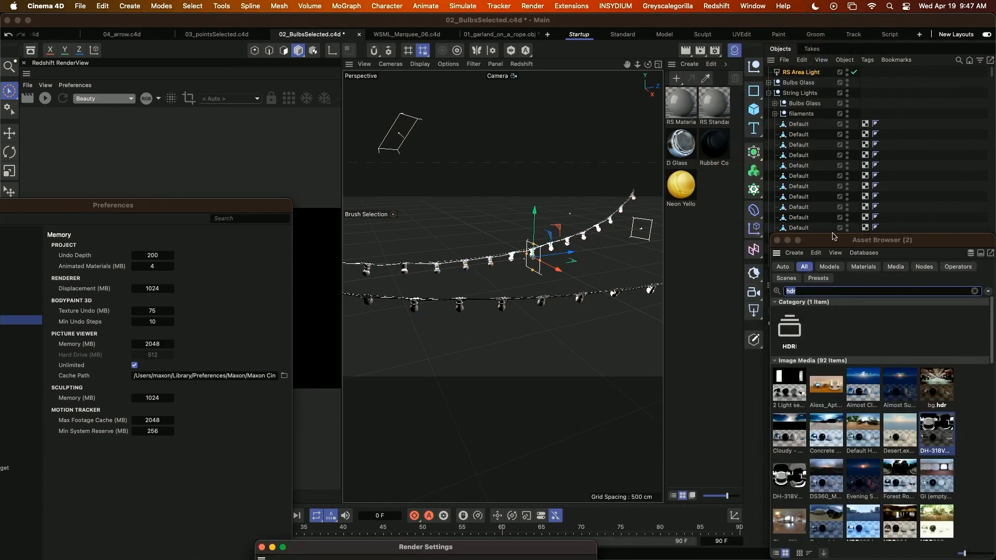
drag(835, 238, 753, 532)
click(847, 386)
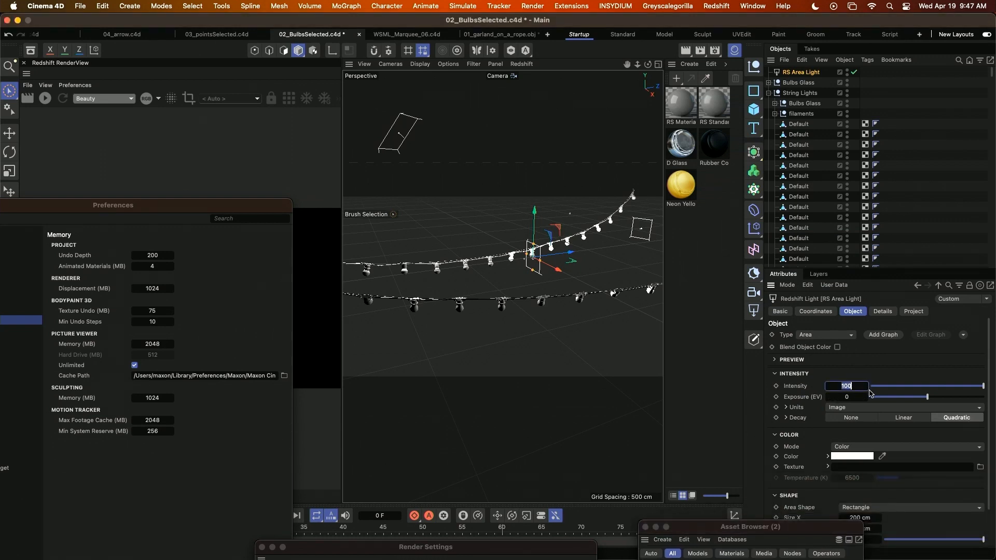
text(1)
key(Return)
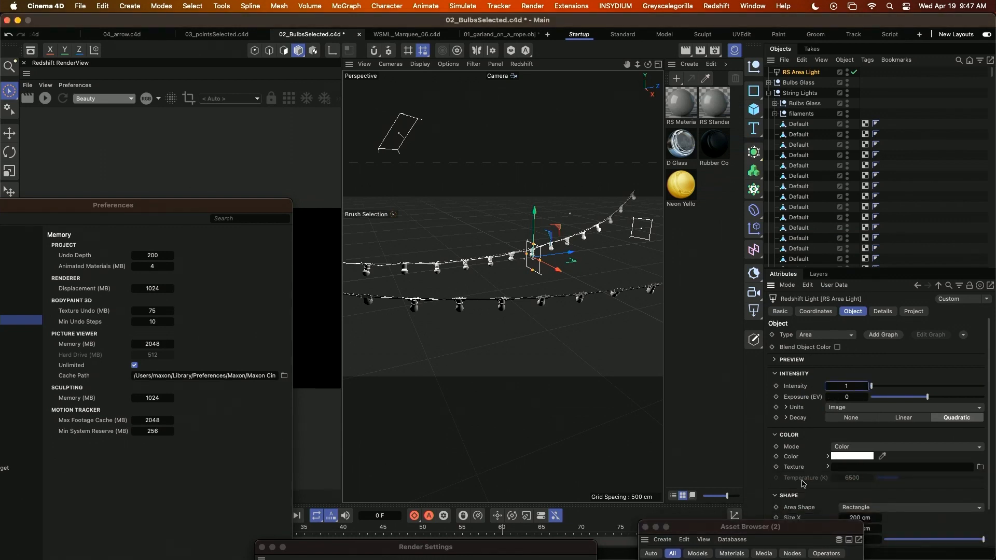
Change the area light's shape to Sphere and set its Size X to 100 cm.
scroll(853, 498, down, 1)
click(900, 506)
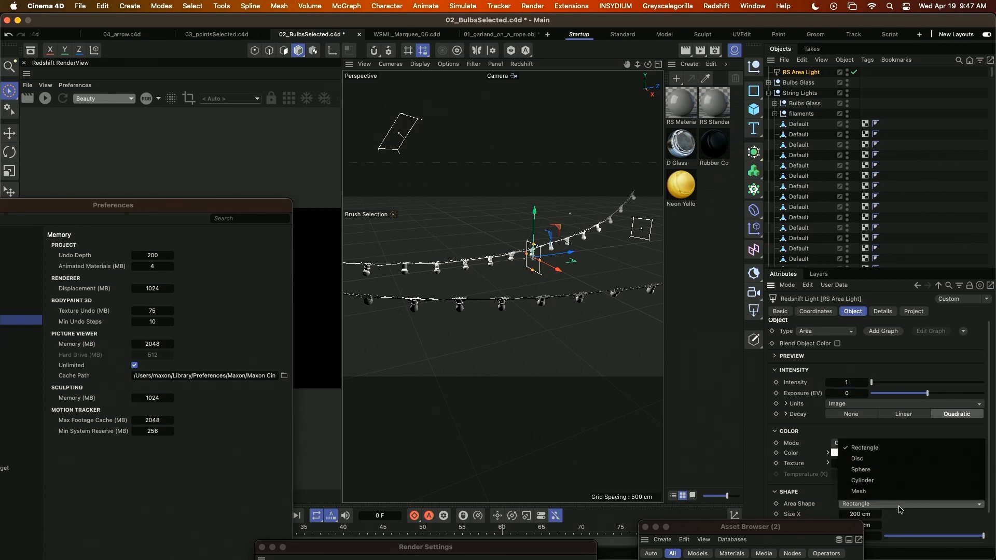
click(886, 470)
click(855, 514)
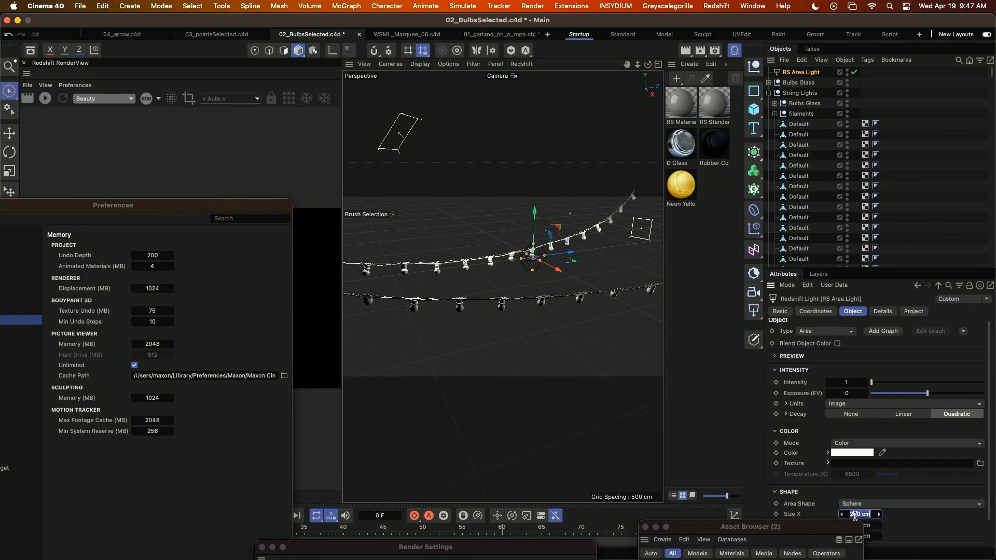
text(100)
key(Return)
Set the spherical area light's Size Y and Size Z to 100 cm, moving the Asset Browser out of the way.
drag(826, 530, 676, 556)
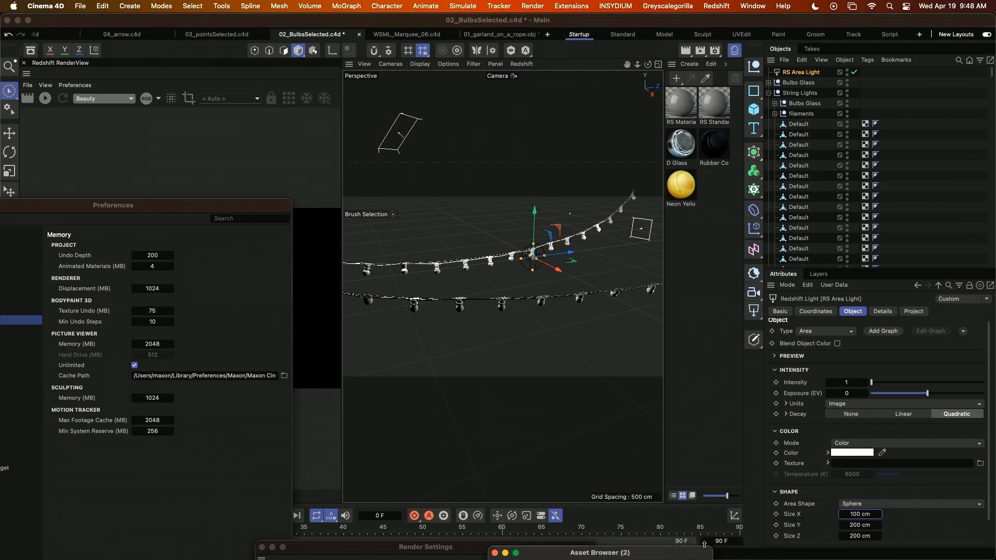
click(859, 524)
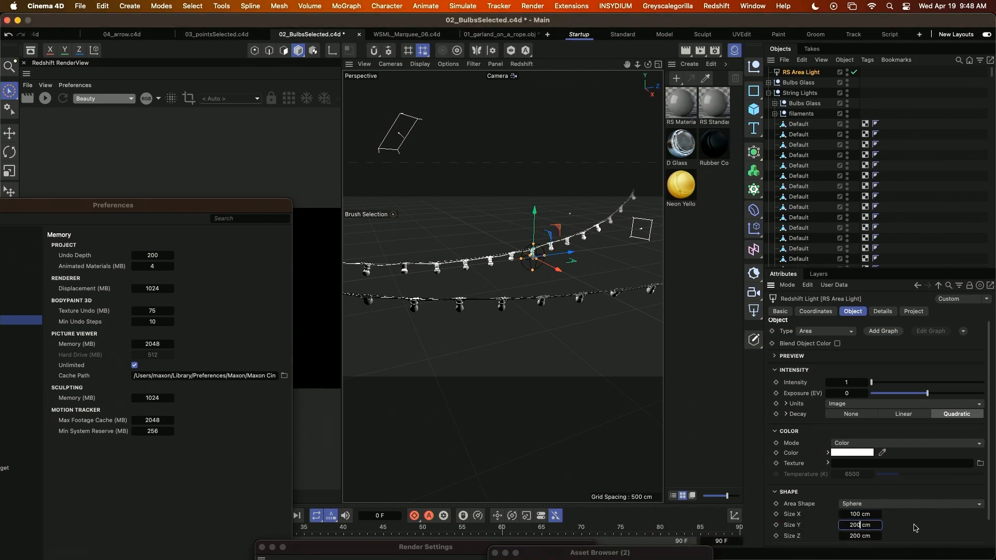
text(100)
key(Return)
double_click(859, 538)
text(1)
key(Return)
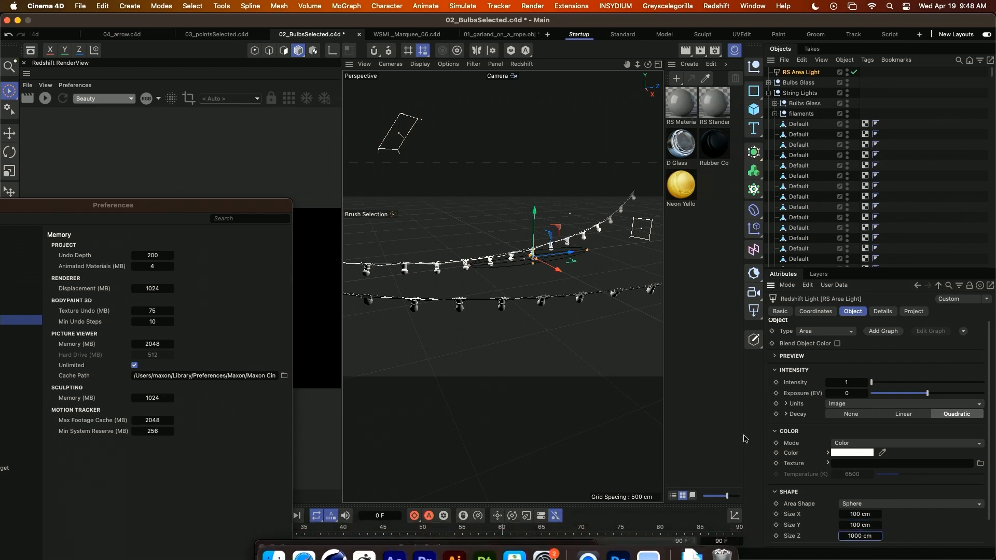
double_click(858, 537)
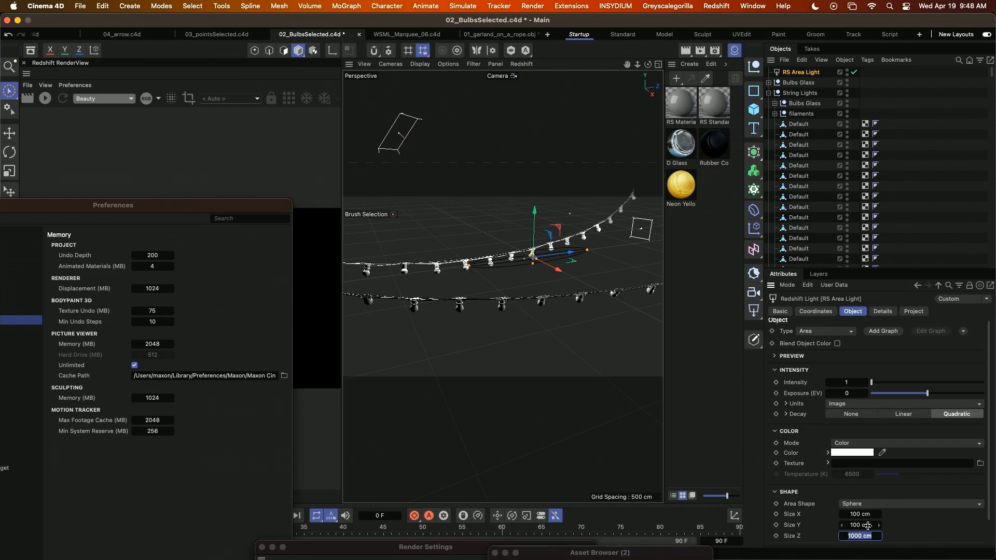
text(100)
key(Return)
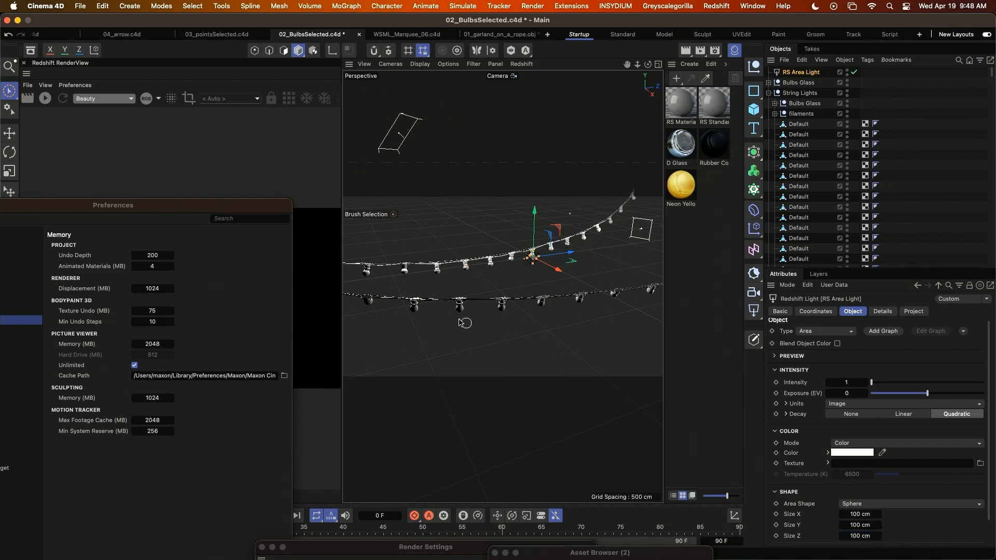
Search the Commander for "insta" and create an Instance generator referencing the RS Area Light.
alt+drag(465, 323, 497, 317)
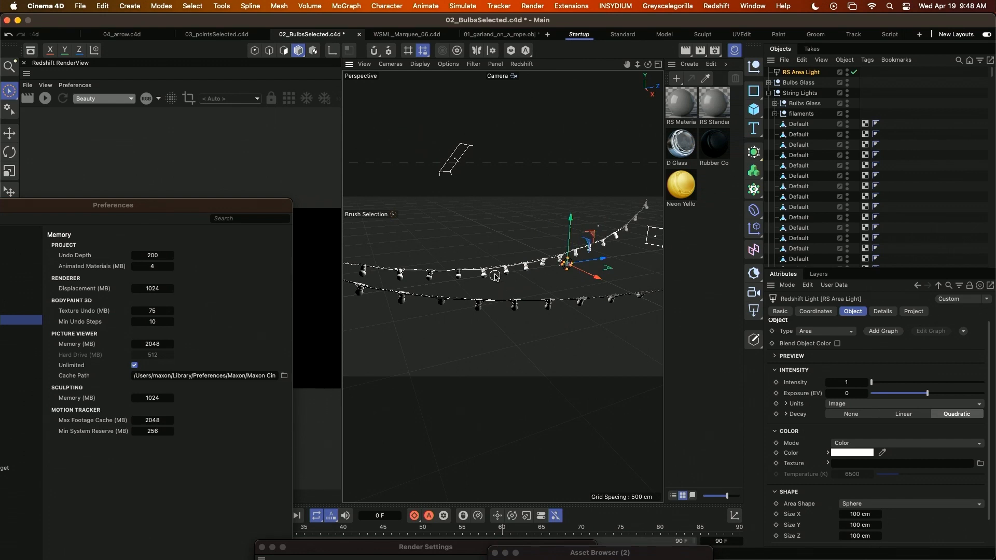
alt+drag(514, 314, 486, 322)
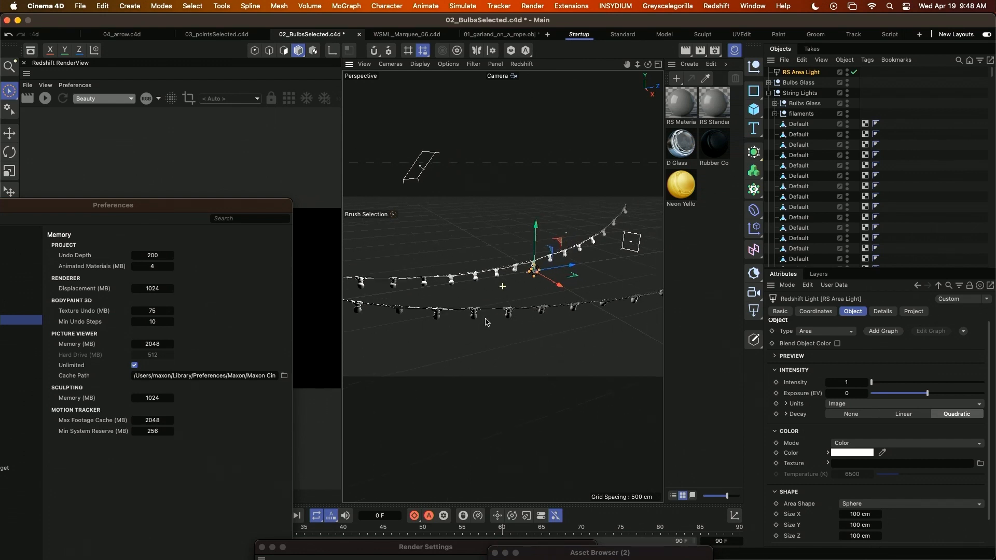
scroll(475, 257, up, 1)
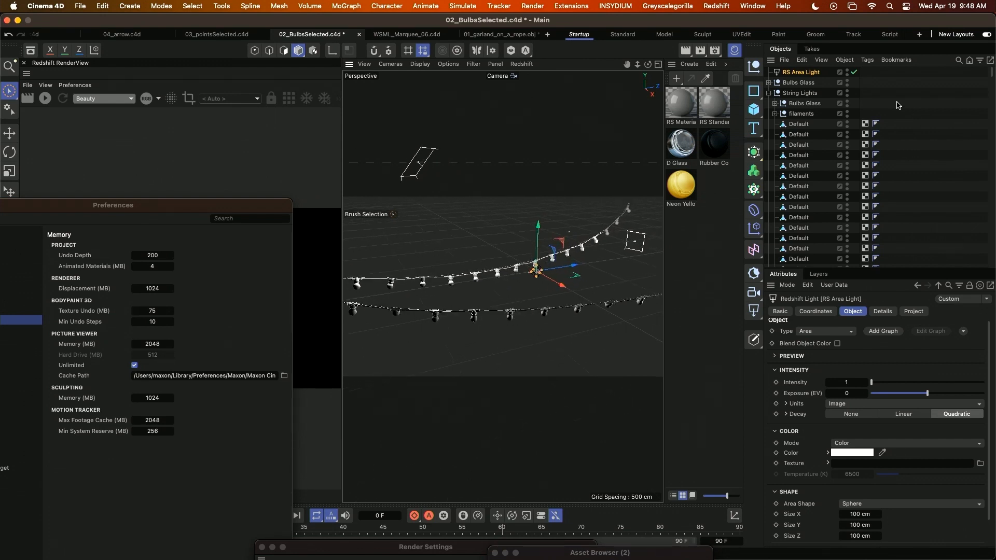
click(801, 83)
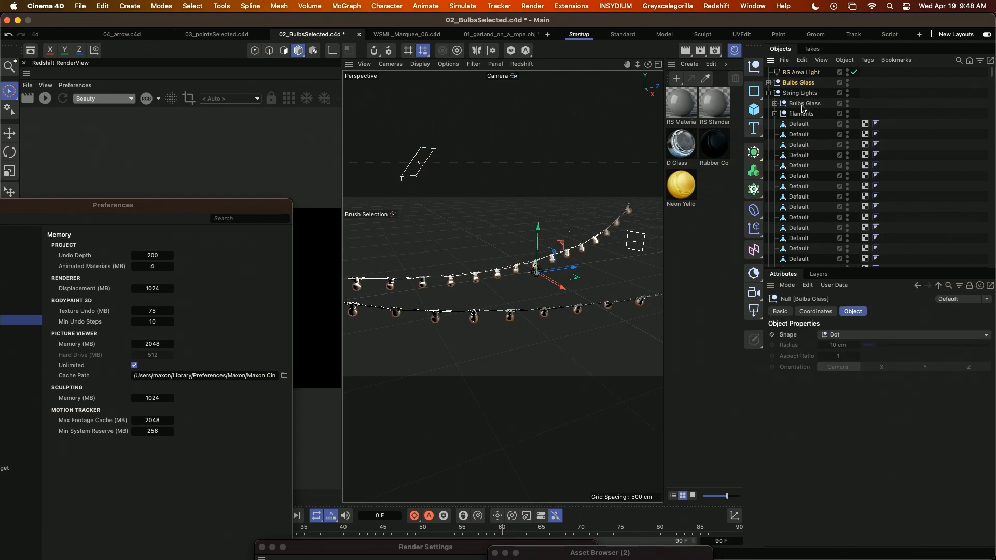
click(800, 73)
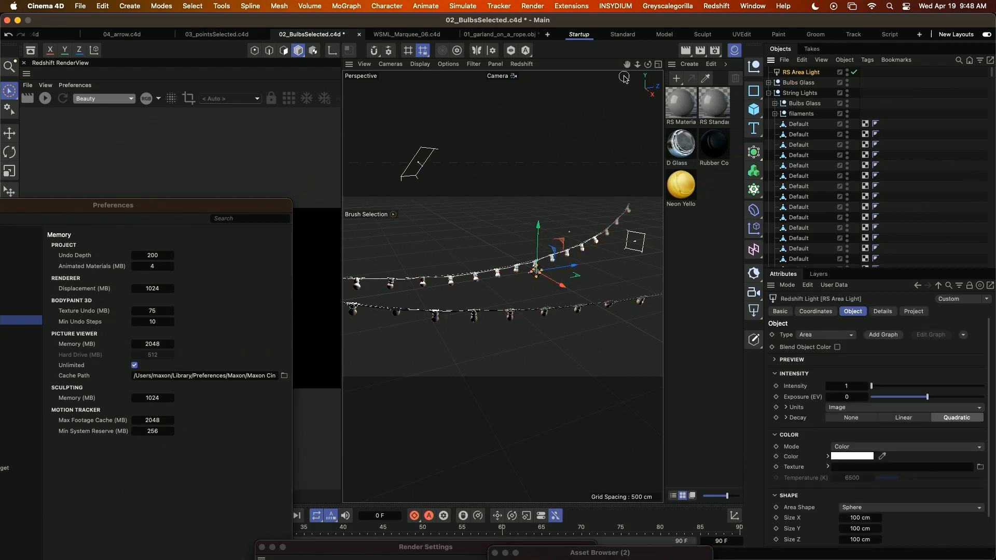
key(shift+c)
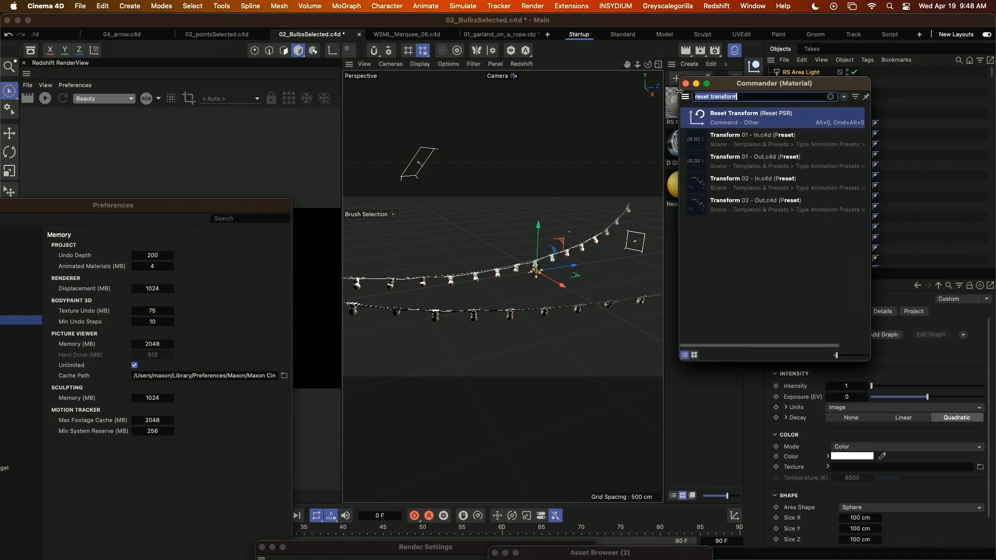
text(insta)
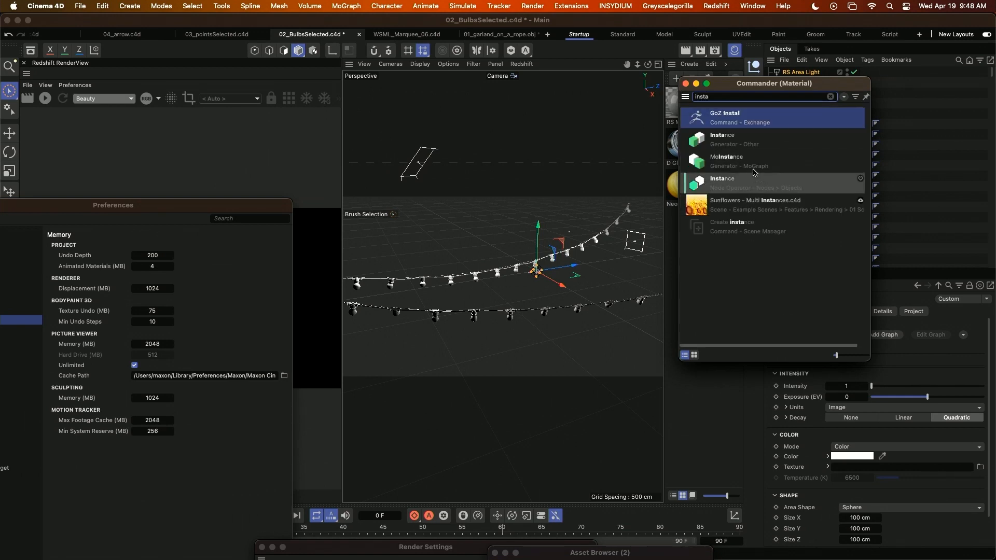
click(767, 141)
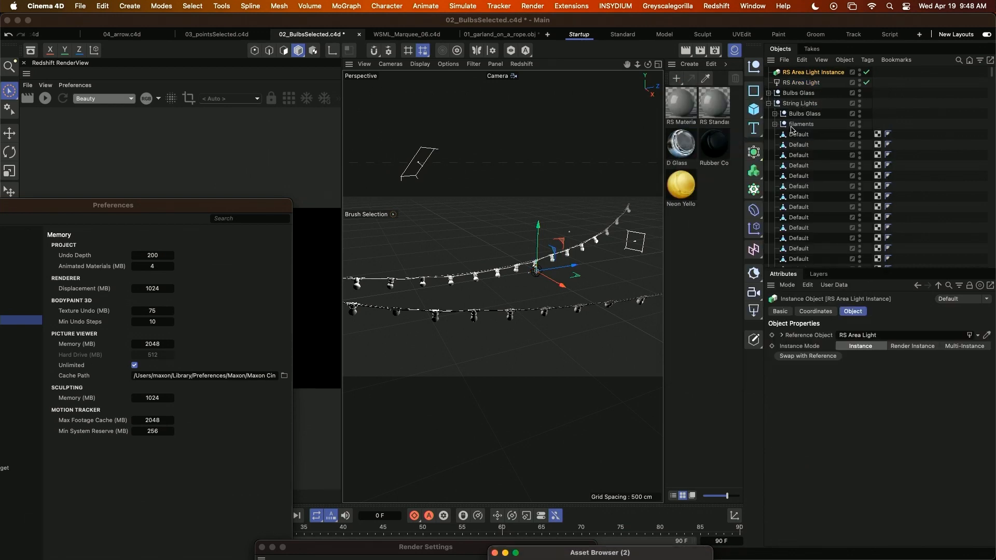
Group the original RS Area Light in a null named Instance Master, and hide that null in the viewport and renderer.
click(795, 84)
key(alt+g)
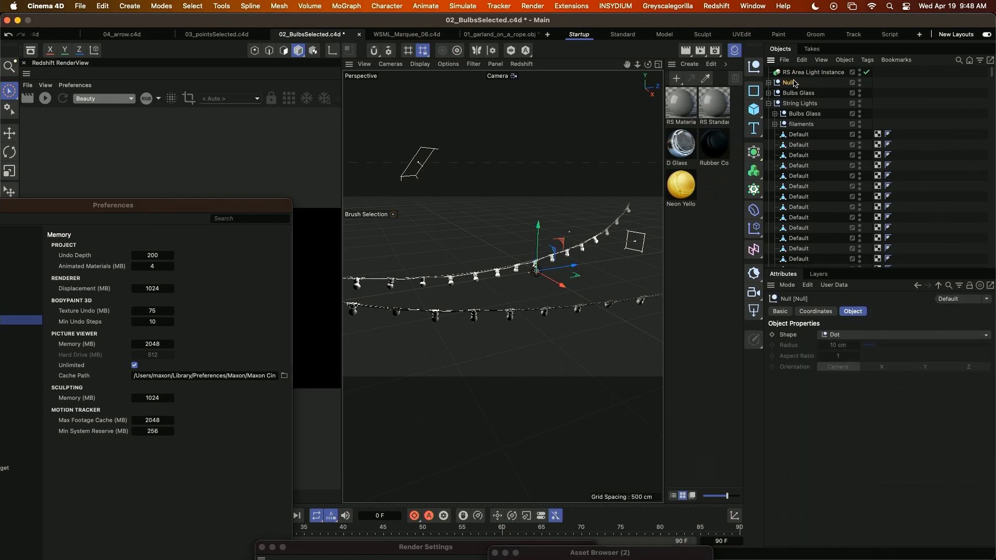
double_click(788, 84)
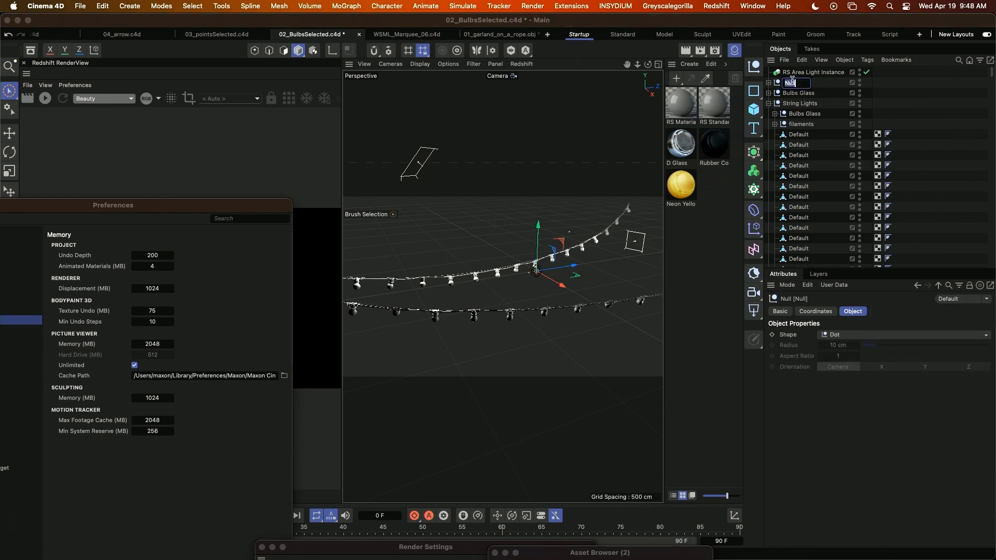
text(Instance)
text( Master)
key(Return)
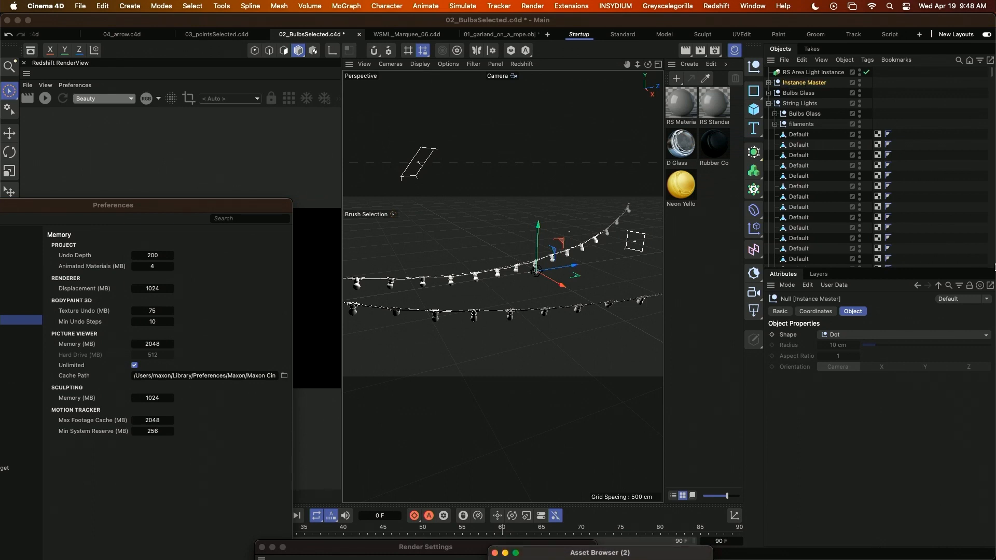
click(859, 82)
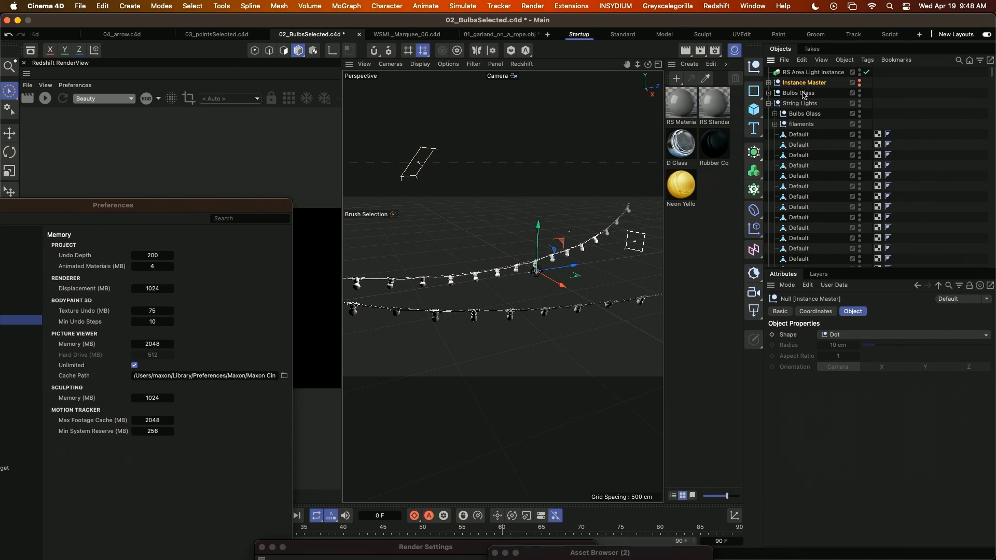
Select all bulbs inside the duplicated Bulbs Glass group and use Replace With to swap them for the RS Area Light Instance.
click(803, 94)
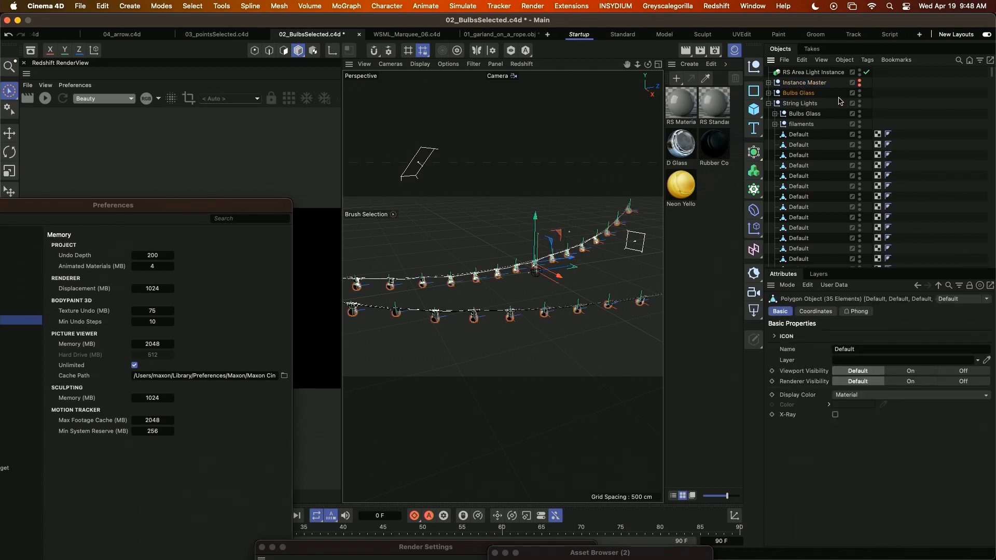
key(shift+c)
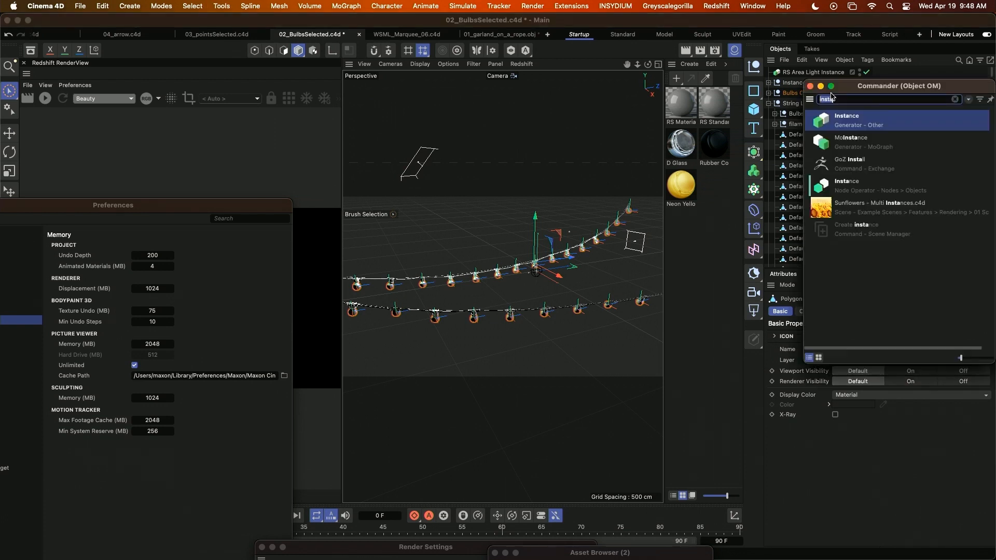
text(replace)
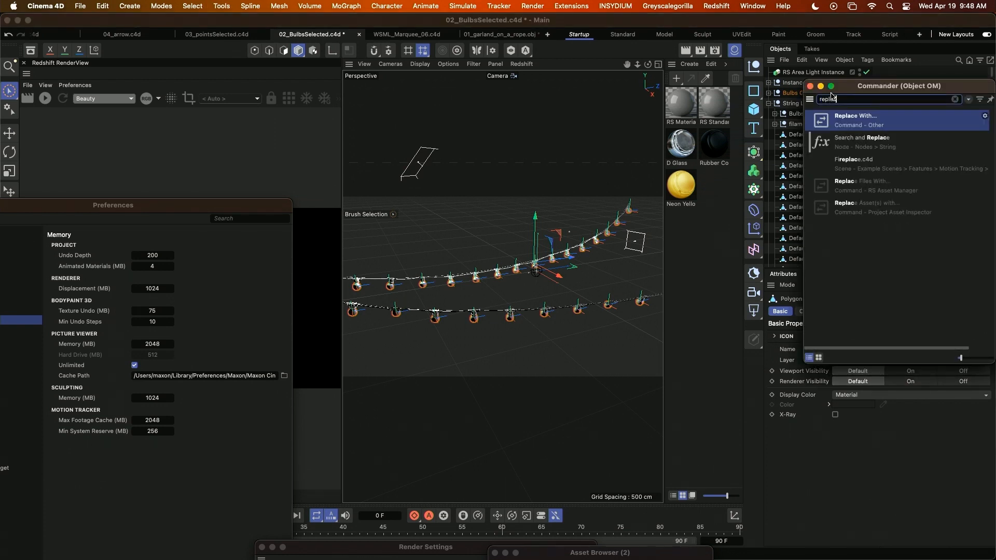
click(845, 120)
click(812, 74)
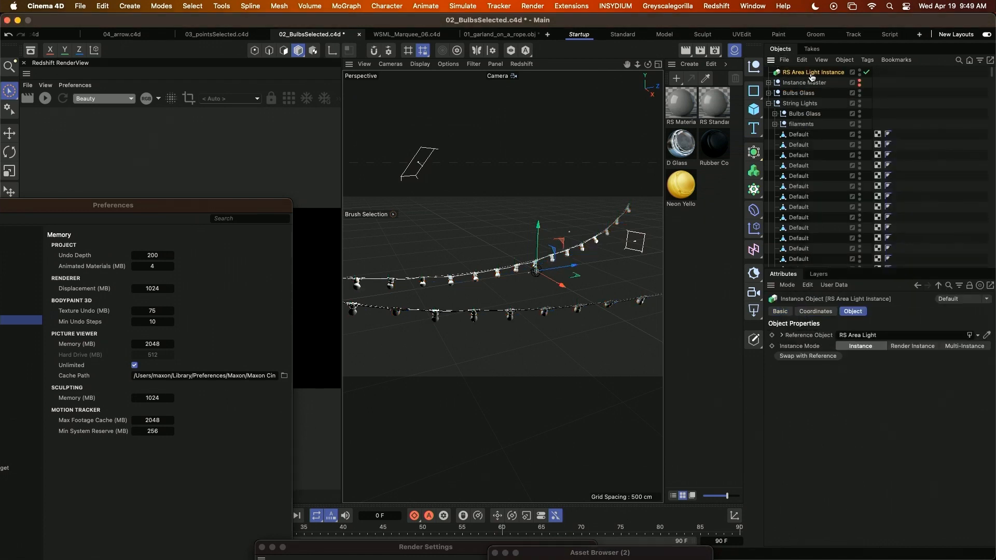
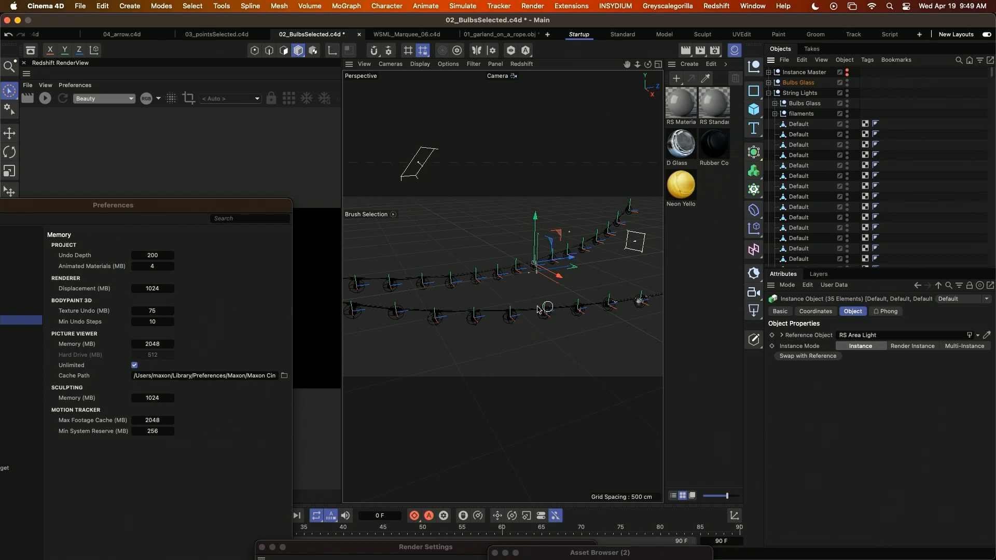
Apply the Neon Yellow material to the filaments group and D Glass to the Bulbs Glass group inside String Lights.
alt+drag(442, 296, 497, 297)
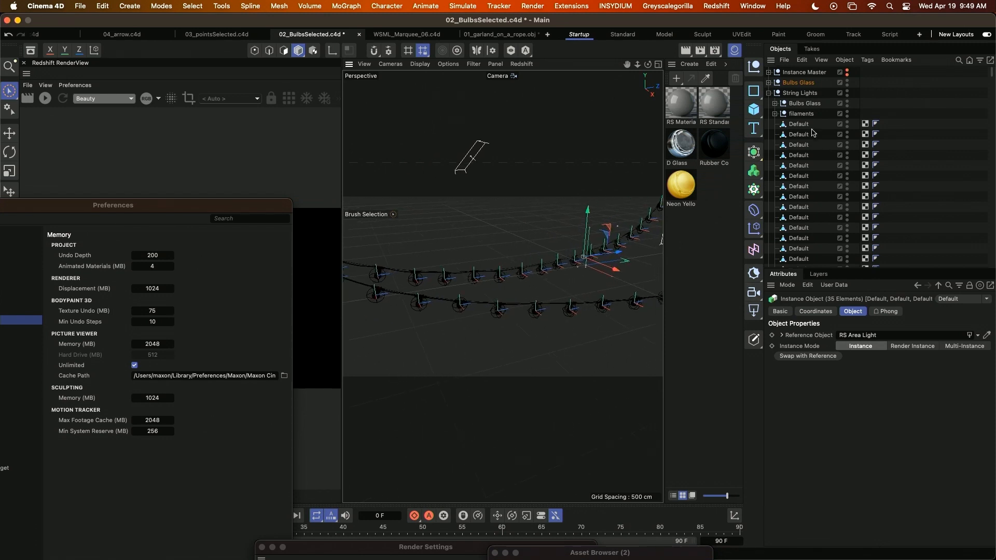
click(802, 115)
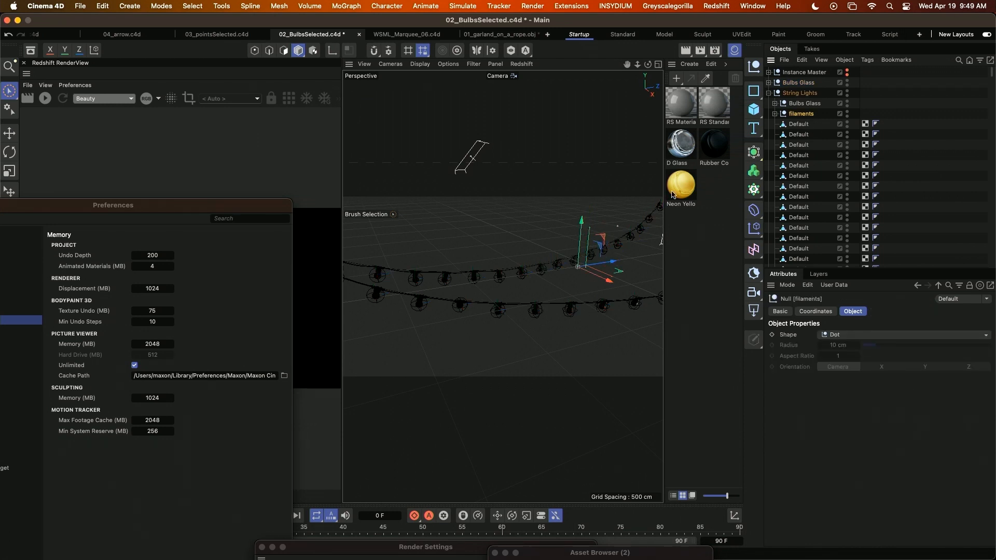
drag(681, 191, 798, 115)
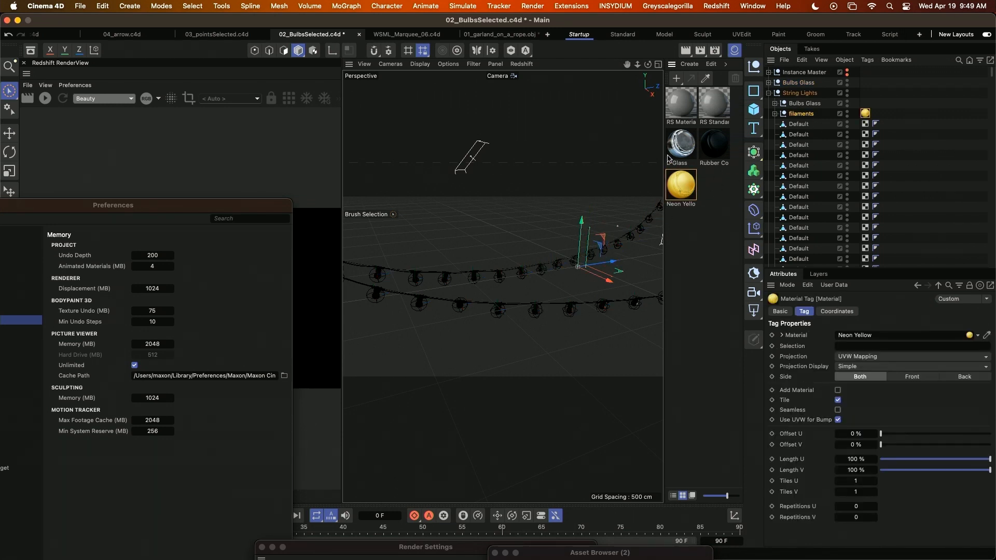
drag(682, 148, 808, 106)
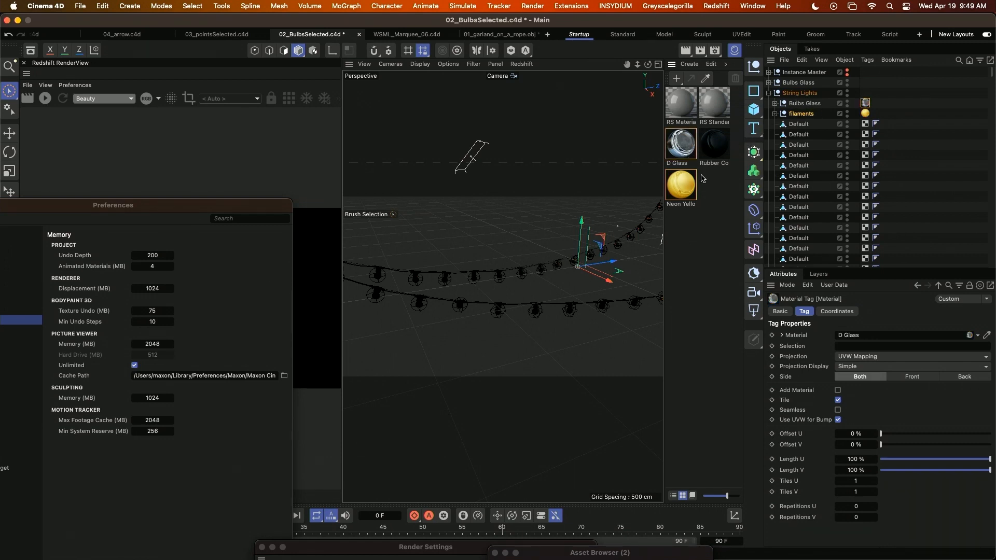
Assign the Rubber Cord 01 material to the parent String Lights null instead of the separate Bulbs Glass group.
drag(716, 147, 799, 87)
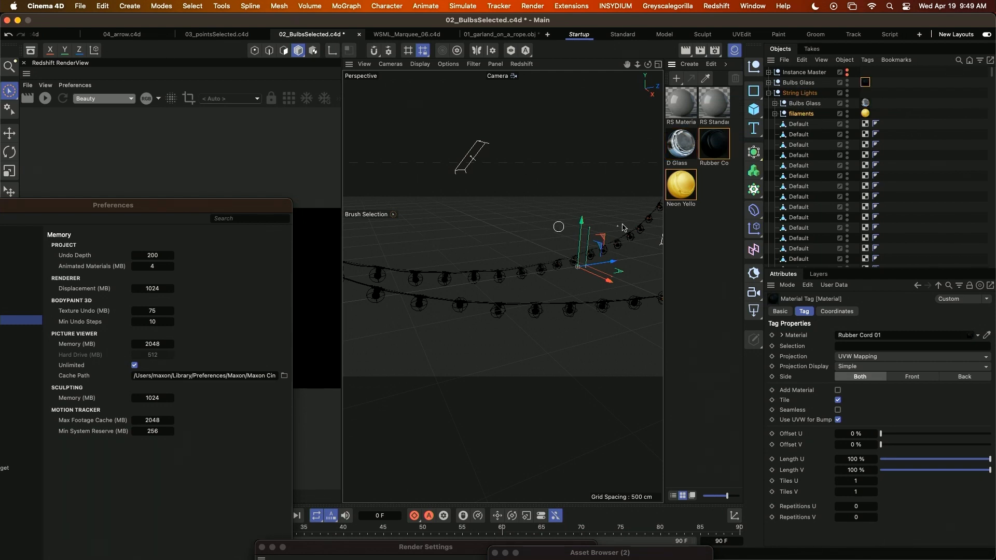
drag(867, 80, 865, 92)
alt+right_drag(452, 308, 477, 309)
alt+drag(523, 305, 474, 302)
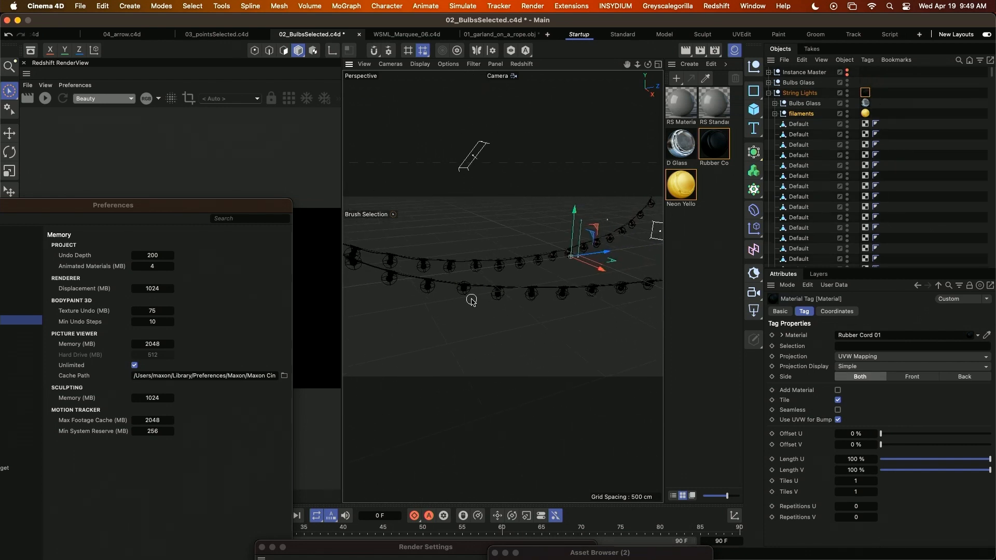
Start a new project, declining to open it with the same name and title.
key(super+o)
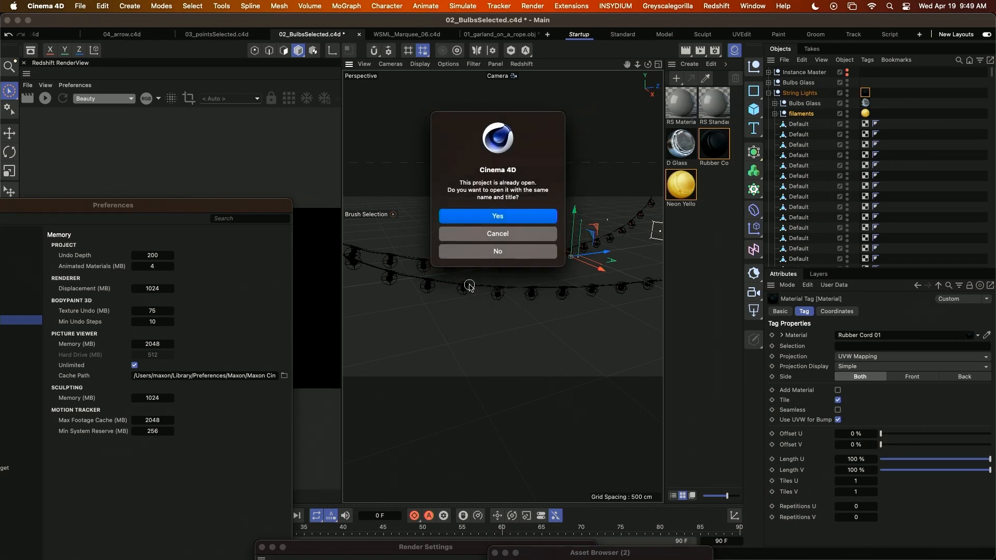
click(499, 251)
key(super+o)
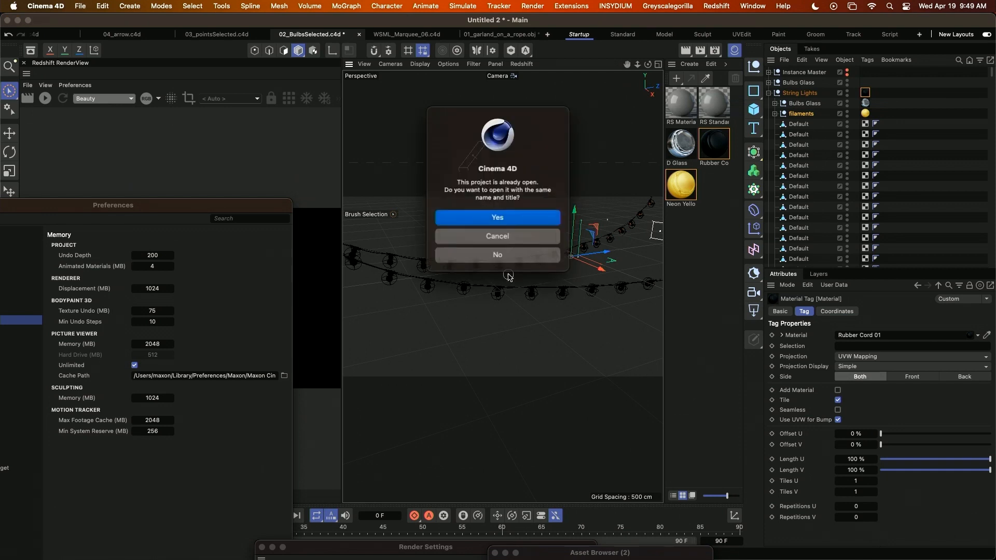
click(508, 276)
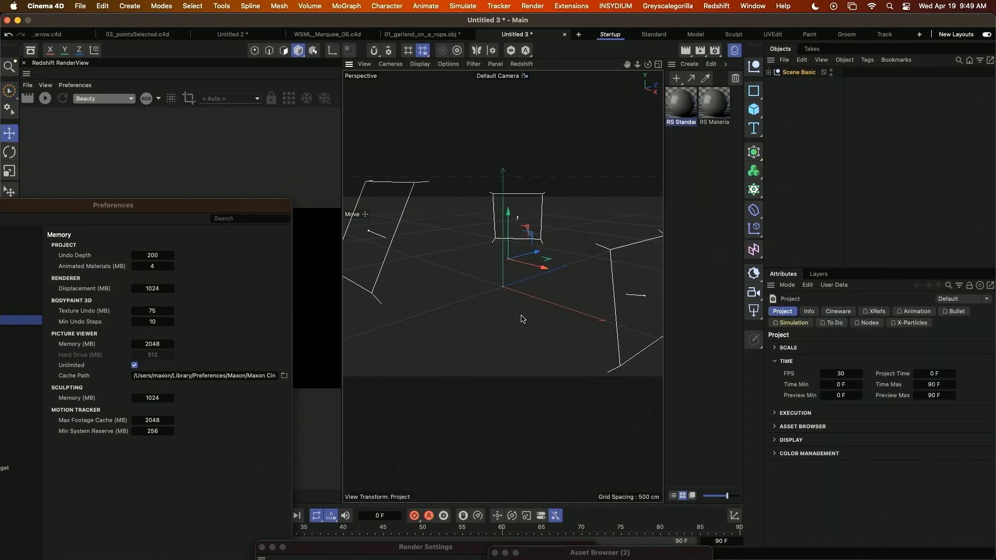
alt+right_drag(520, 315, 544, 311)
alt+middle_drag(543, 310, 509, 325)
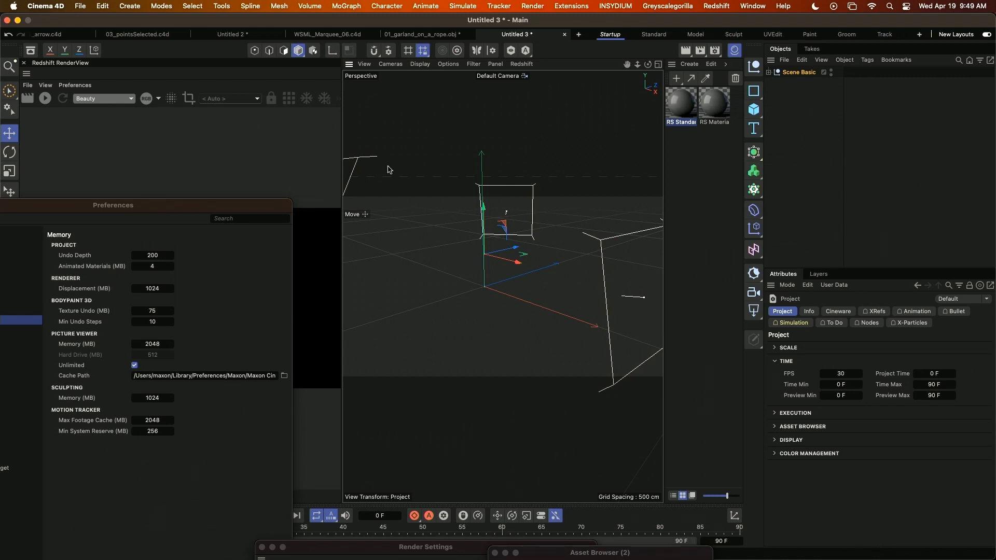
Create a Plane primitive with a width of 5 ft and a height of 3 ft.
click(130, 7)
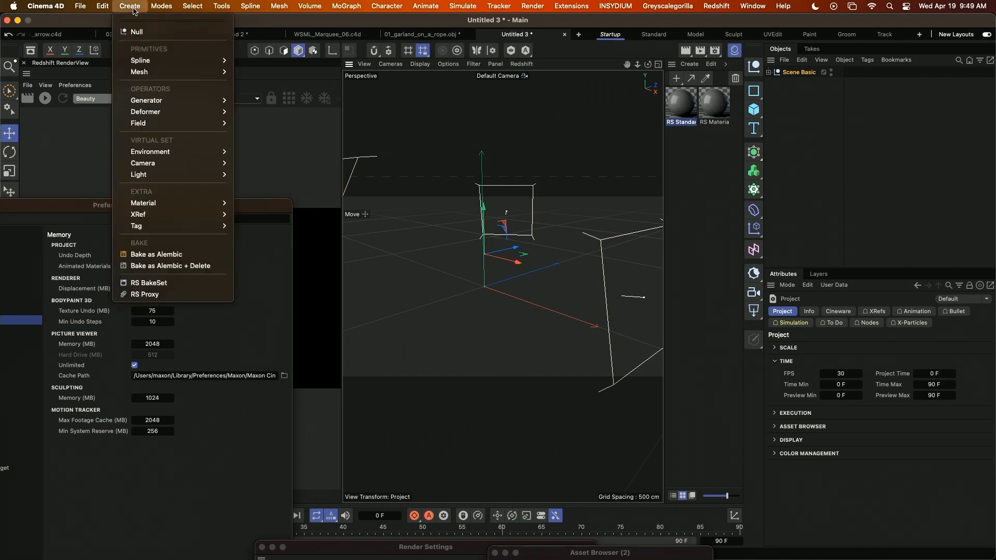
mouse_move(145, 72)
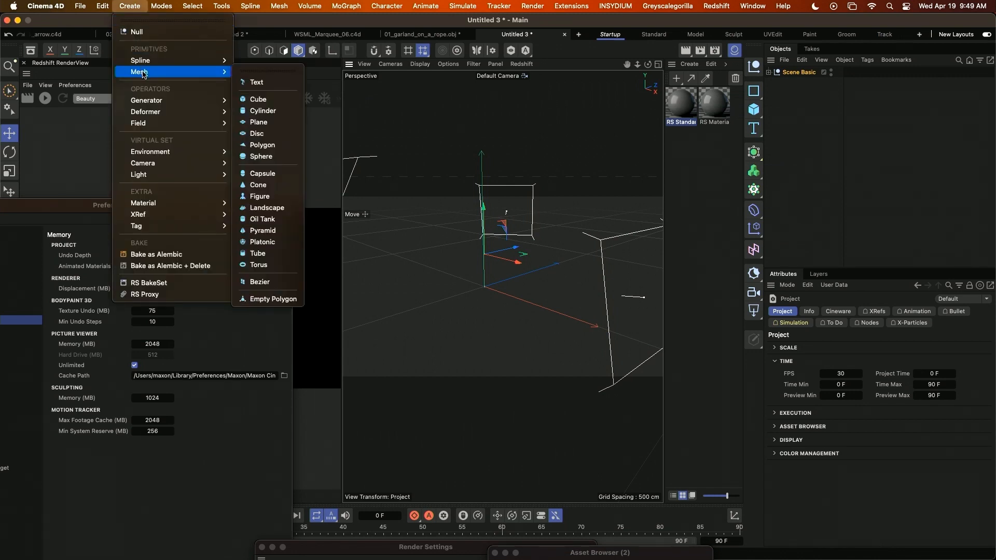
click(259, 122)
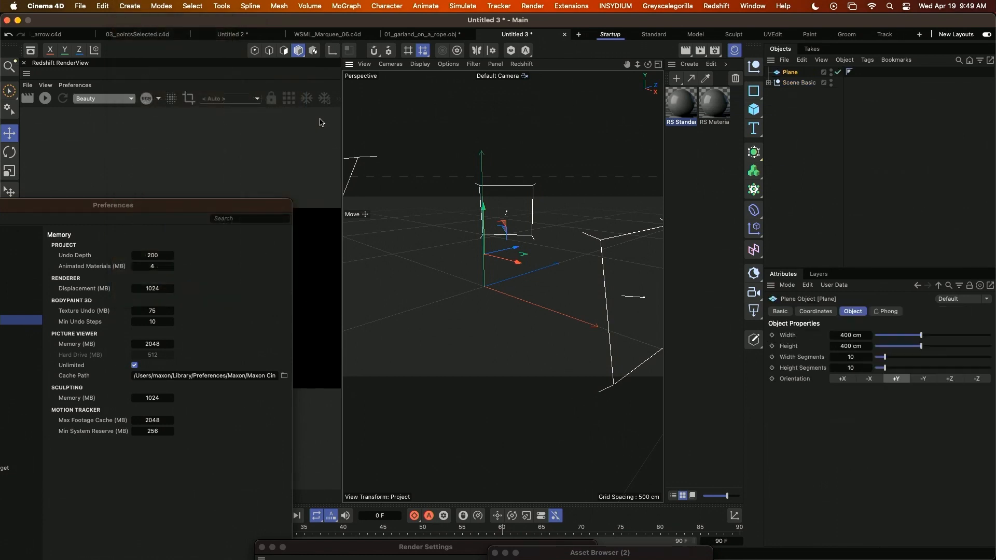
click(847, 336)
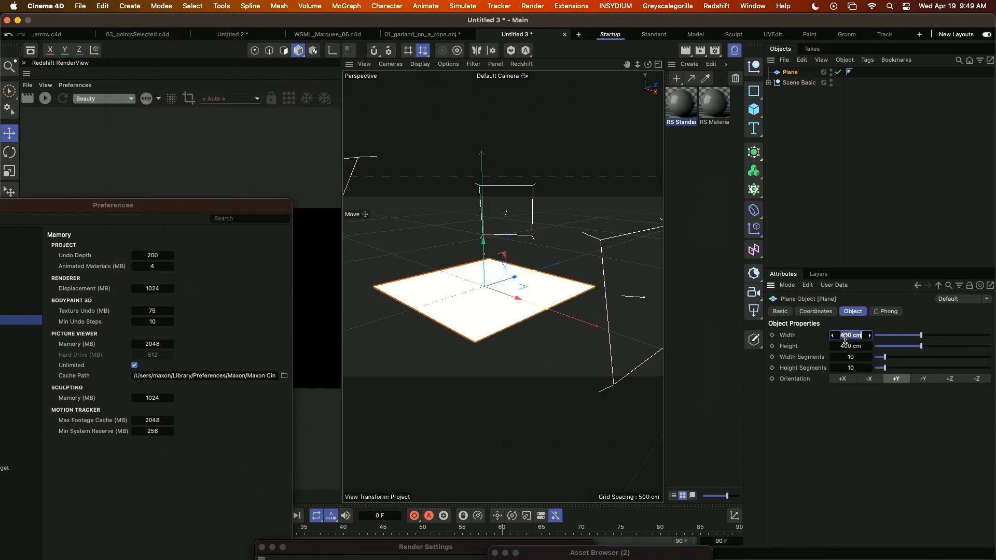
text(5ft)
key(Tab)
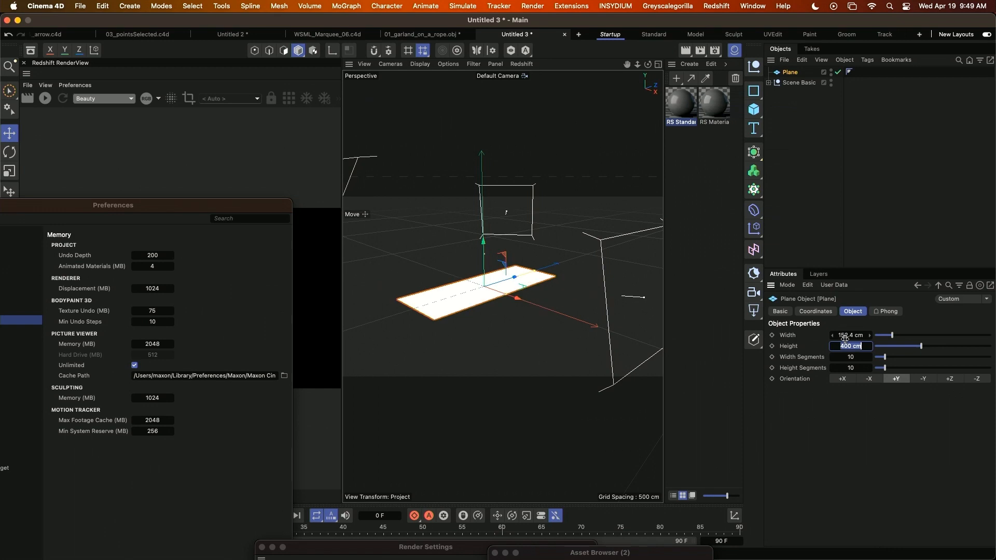
text(3ft)
key(Return)
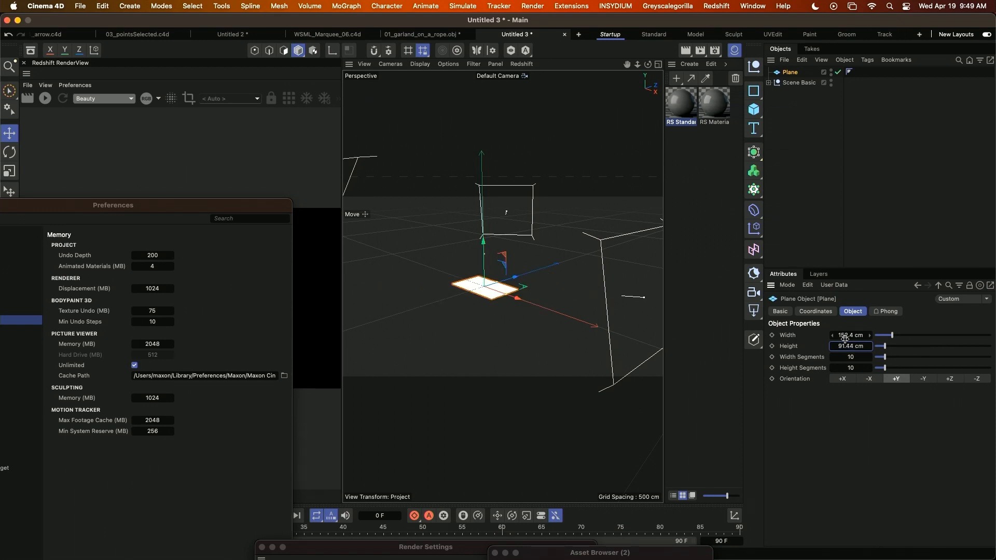
Give the plane 60 width segments, 1 height segment and +Z orientation, and switch to point mode.
click(851, 357)
text(60)
key(Tab)
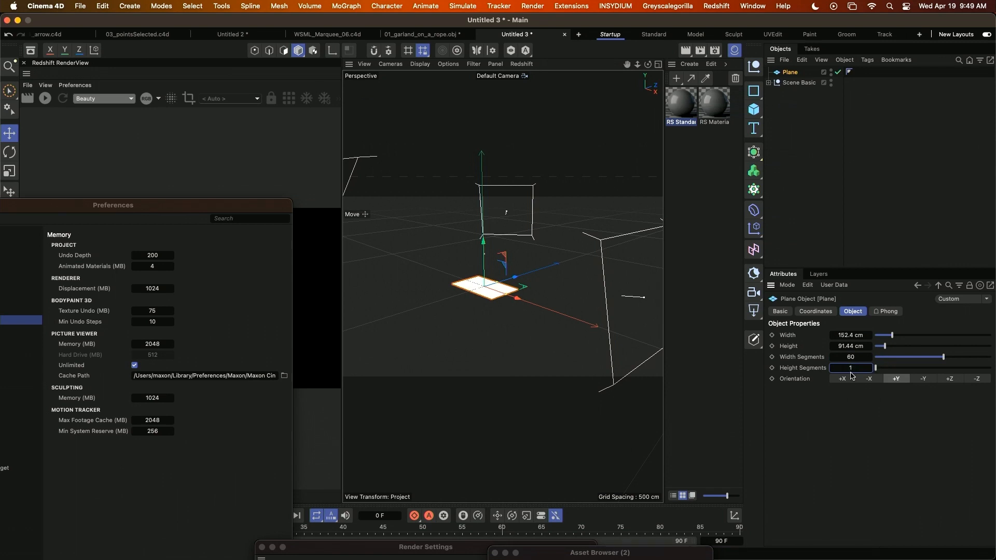
click(950, 382)
alt+drag(471, 314, 558, 318)
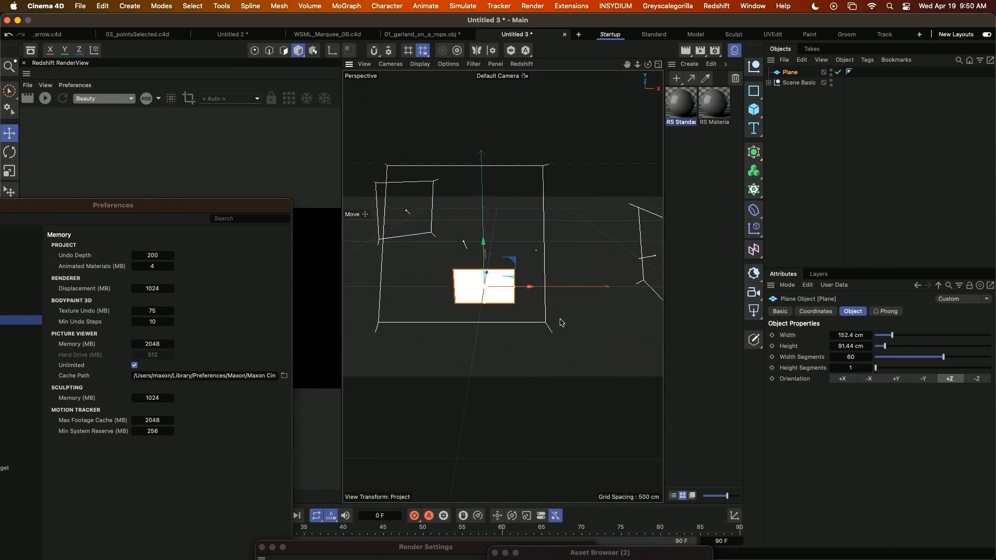
alt+right_drag(495, 303, 542, 288)
alt+middle_drag(475, 251, 493, 324)
alt+drag(493, 327, 535, 326)
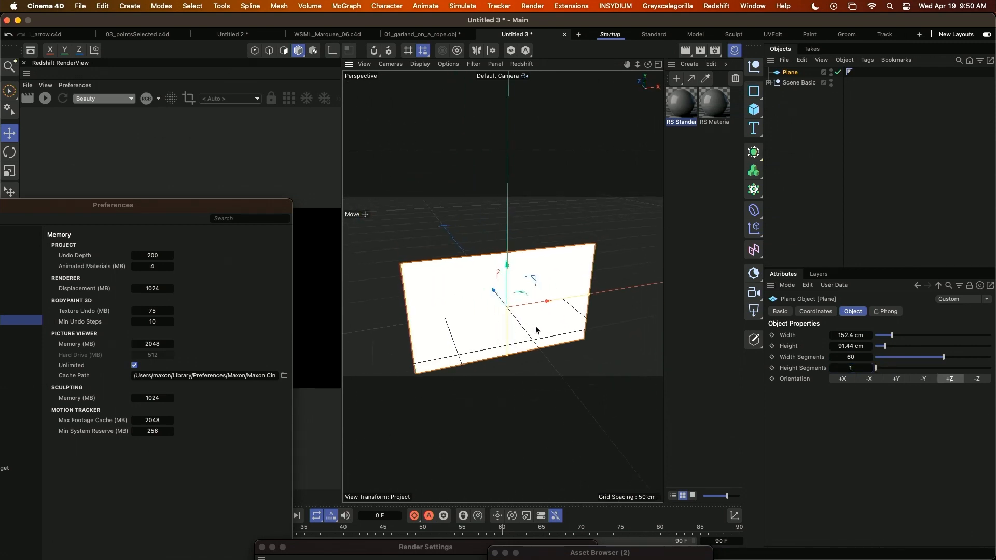
alt+right_drag(477, 342, 502, 335)
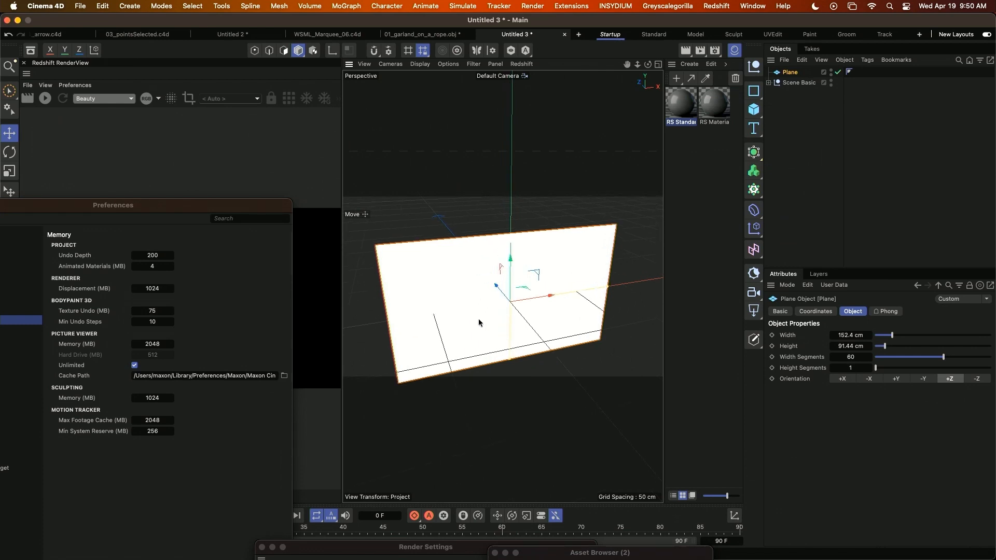
key(Return)
scroll(431, 256, up, 3)
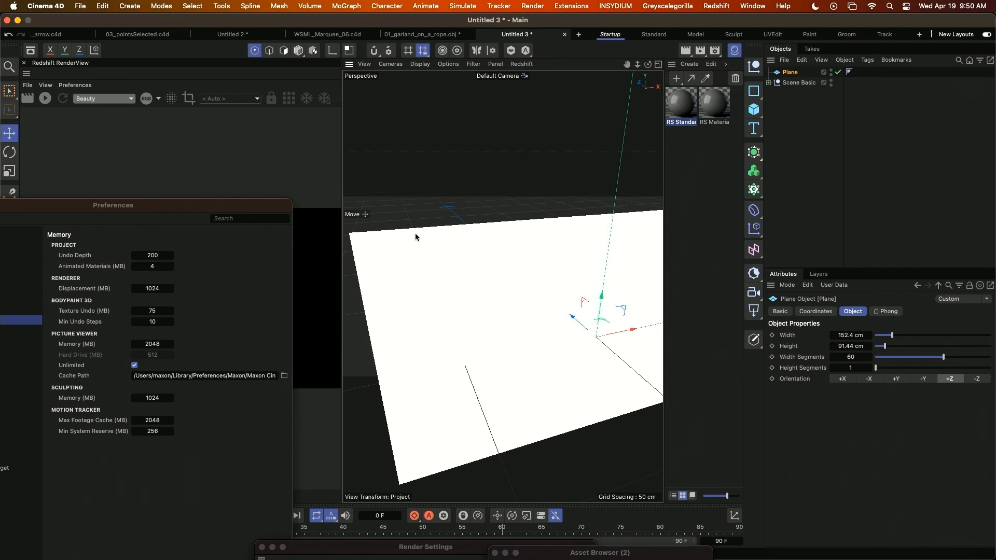
Switch to the 03_pointsSelected.c4d project and view the corrugated plane up close from above.
click(138, 34)
scroll(543, 377, up, 5)
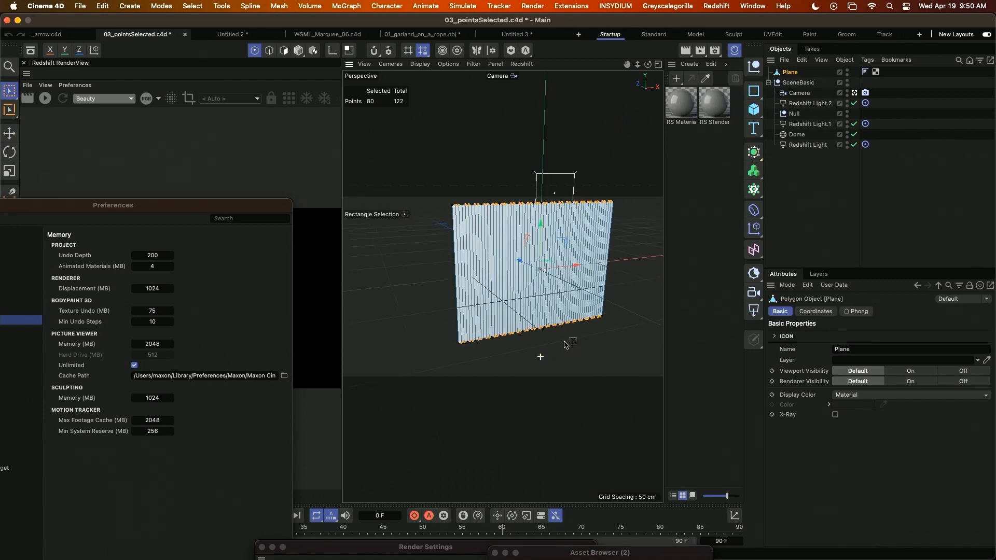
alt+drag(519, 279, 519, 306)
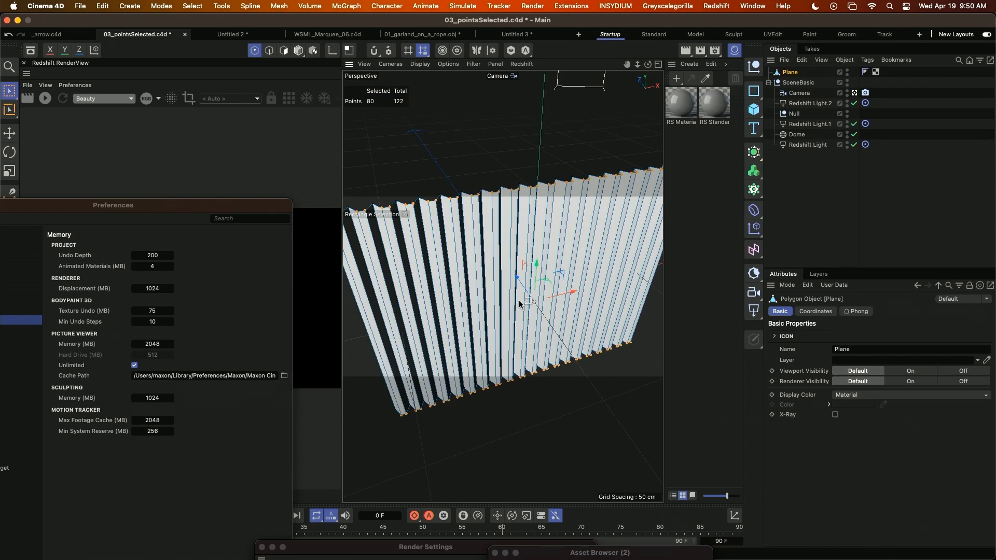
Search the Commander for "bevel" and add a Bevel deformer as a child of the corrugated Plane.
key(shift+c)
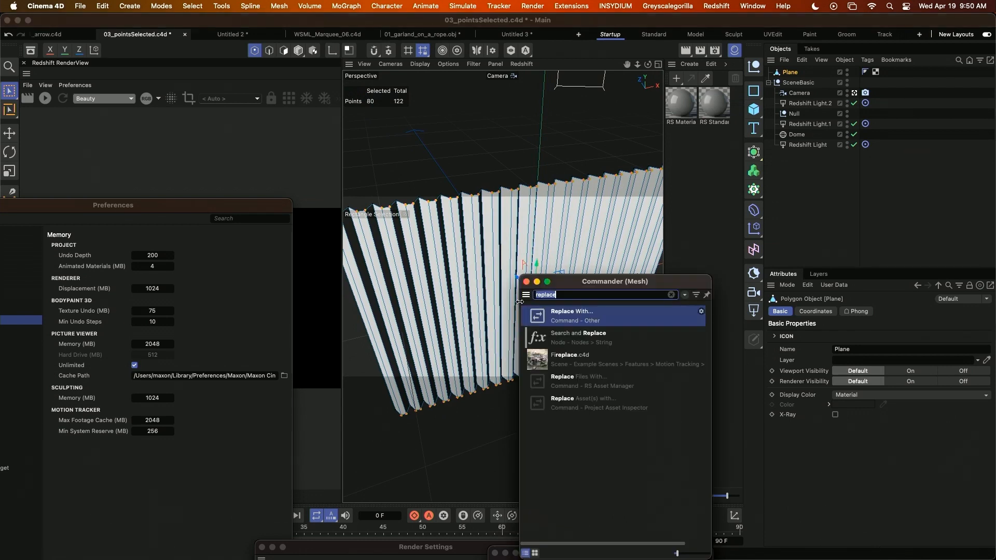
text(bevel)
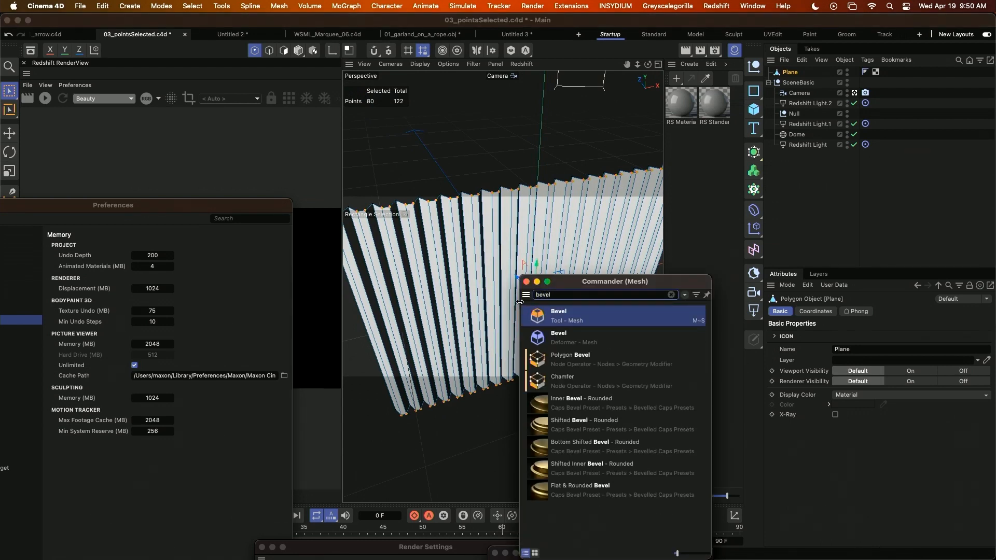
click(581, 341)
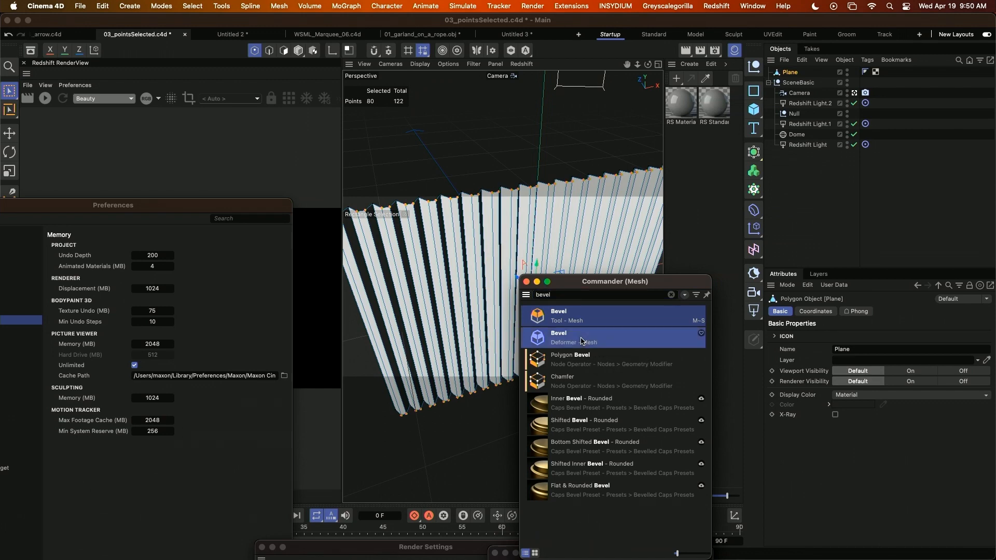
mouse_move(397, 225)
alt+mouse_down()
mouse_move(426, 245)
mouse_move(414, 231)
alt+mouse_up()
alt+middle_drag(468, 237, 469, 263)
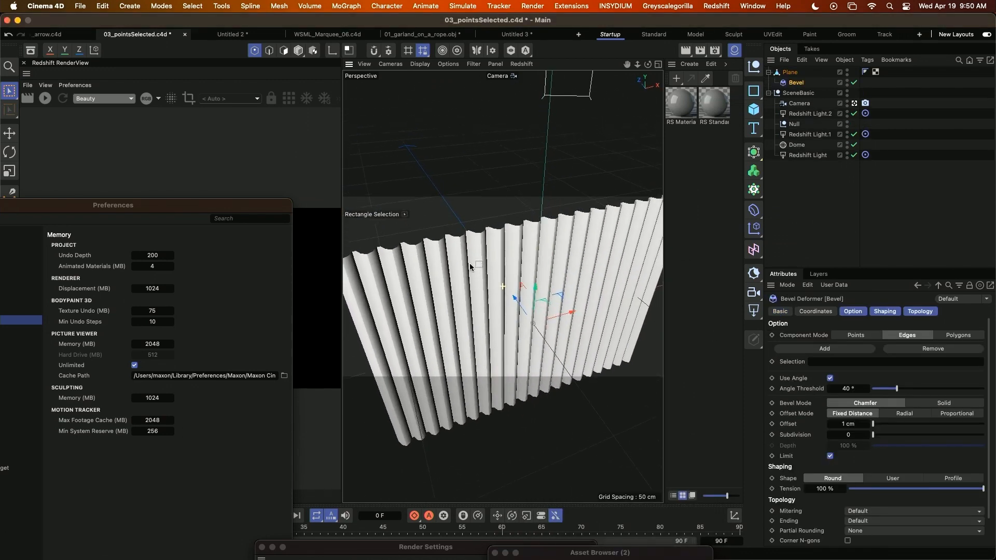
Select the Plane again and invert its point selection, moving the Preferences window off the mode and tool controls.
click(790, 73)
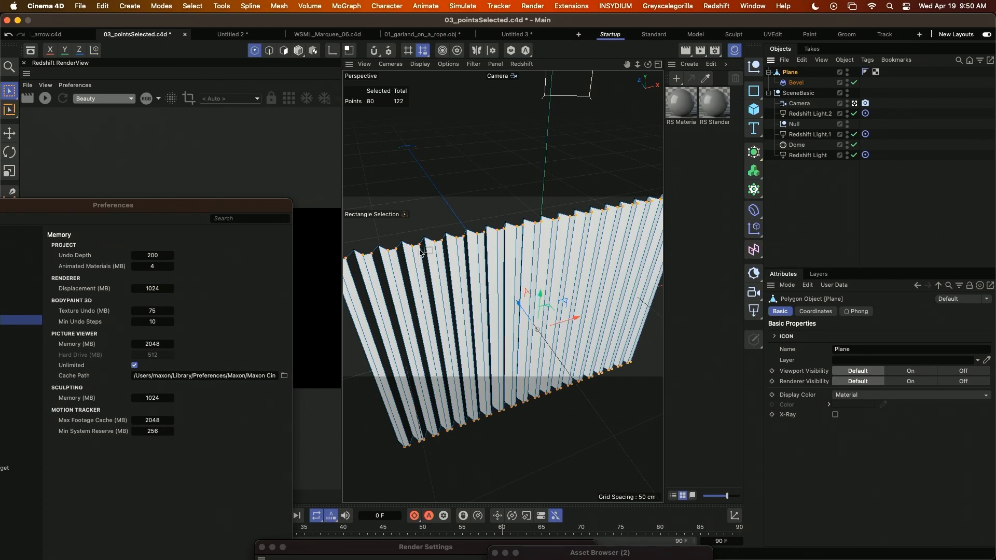
scroll(498, 322, up, 5)
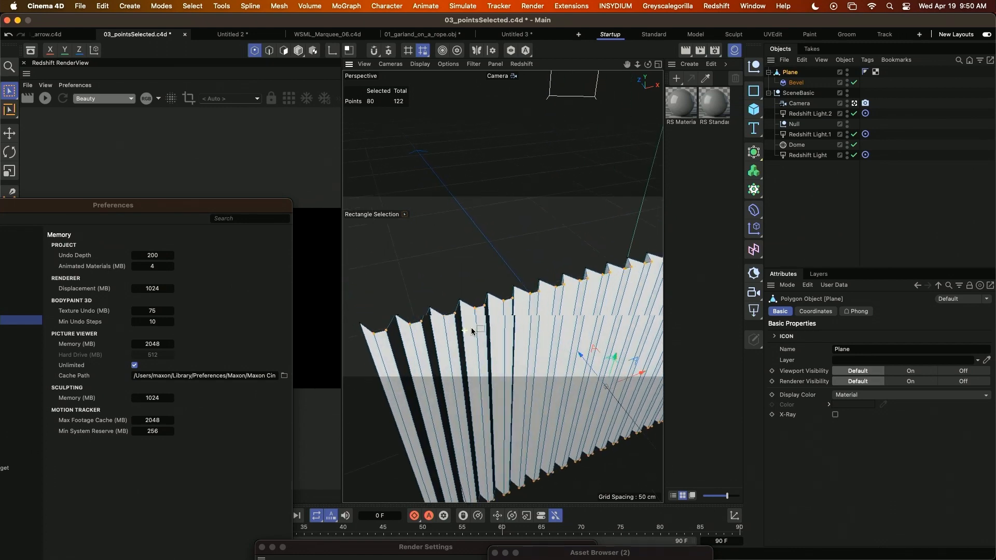
alt+drag(486, 329, 481, 325)
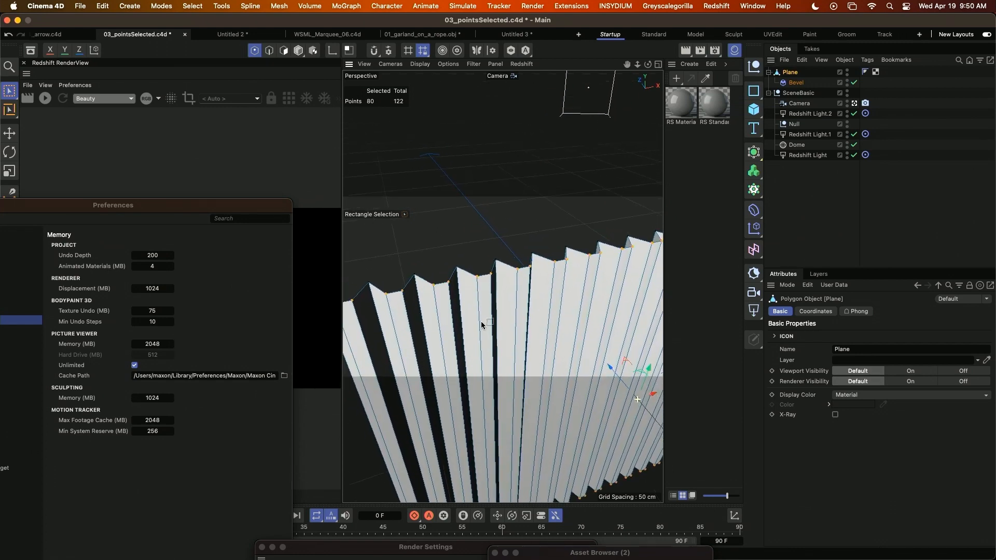
key(super+shift+i)
drag(36, 209, 187, 227)
drag(110, 205, 351, 279)
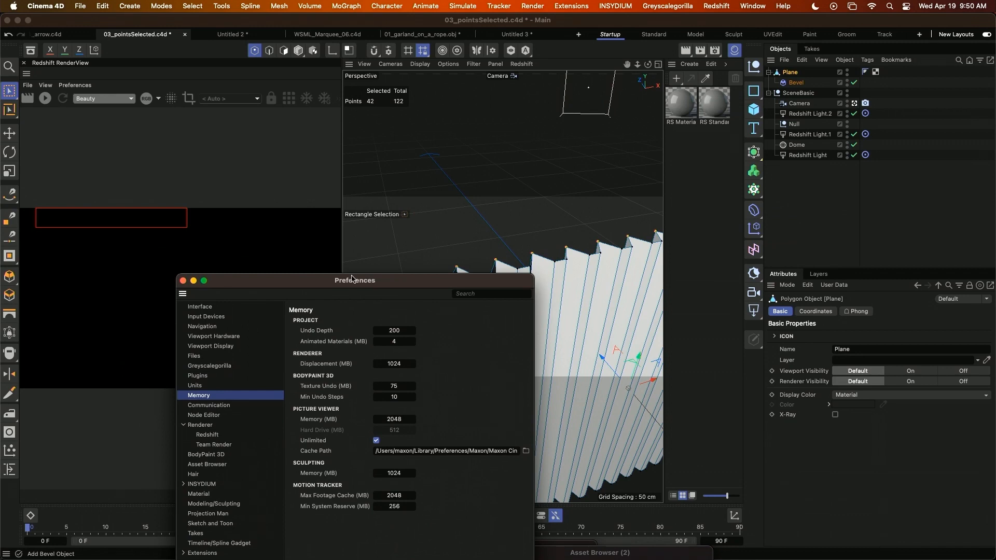
Convert the Plane's point selection into an edge selection along the corrugation folds.
click(269, 52)
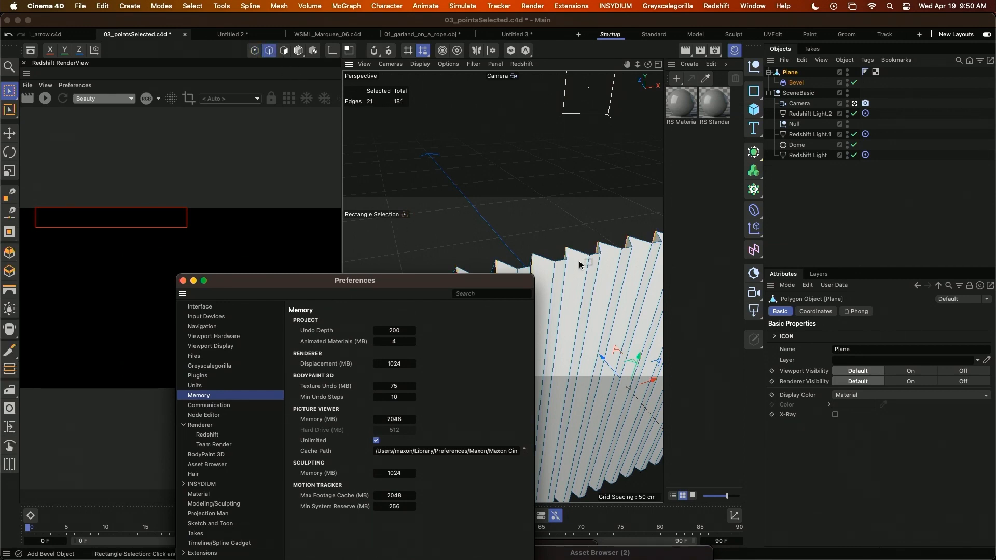
scroll(533, 228, up, 3)
alt+drag(531, 229, 508, 225)
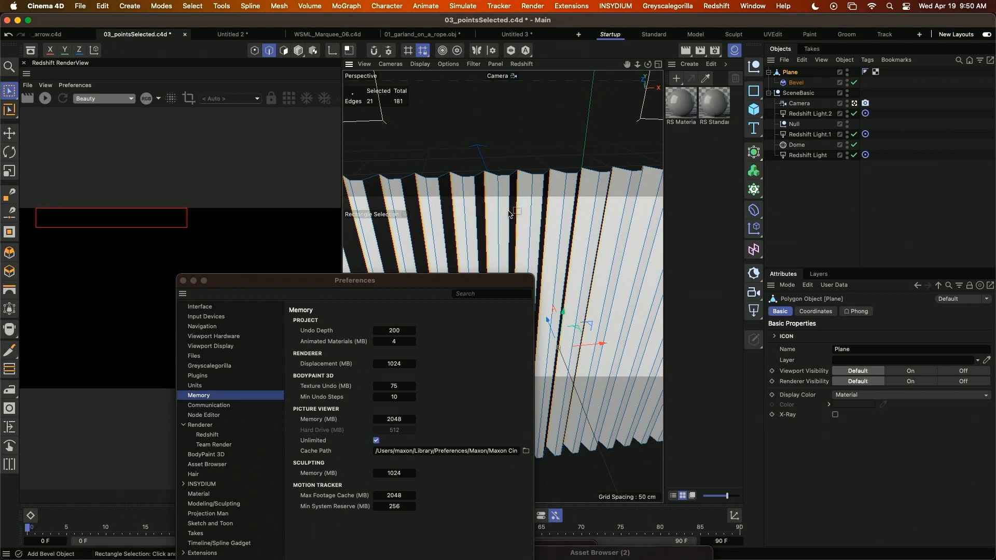
Store the Plane's selected fold edges as an Edge Selection tag using the Store Selection command.
key(shift+c)
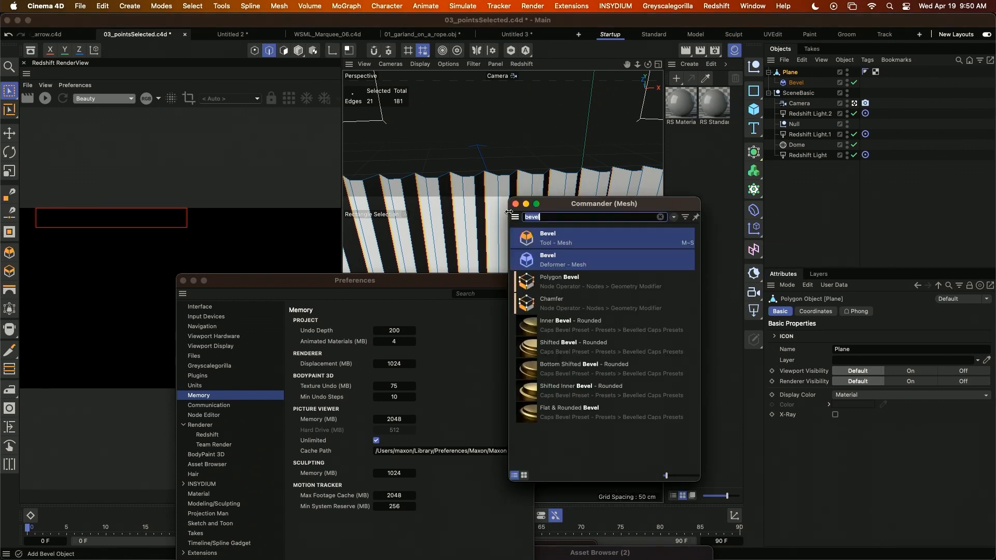
text(store)
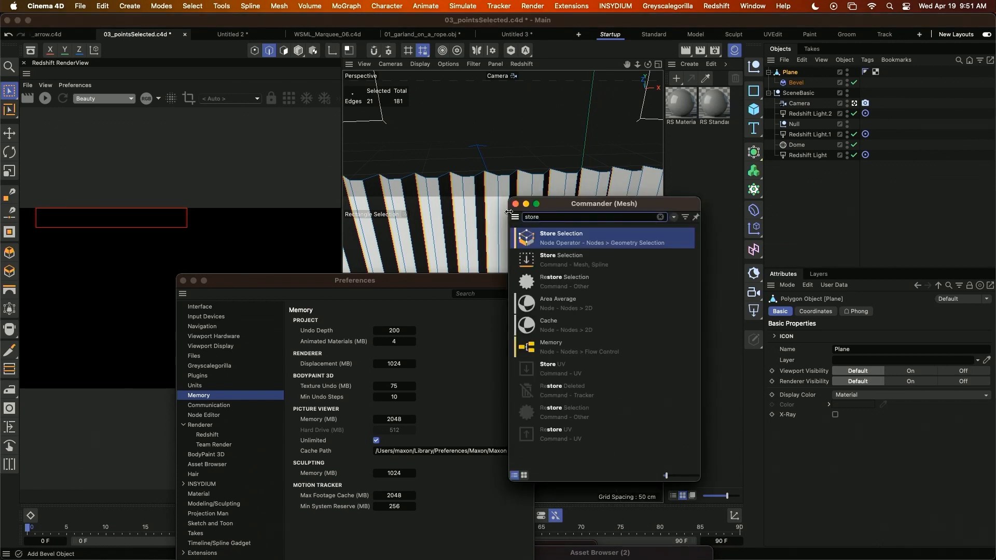
click(565, 259)
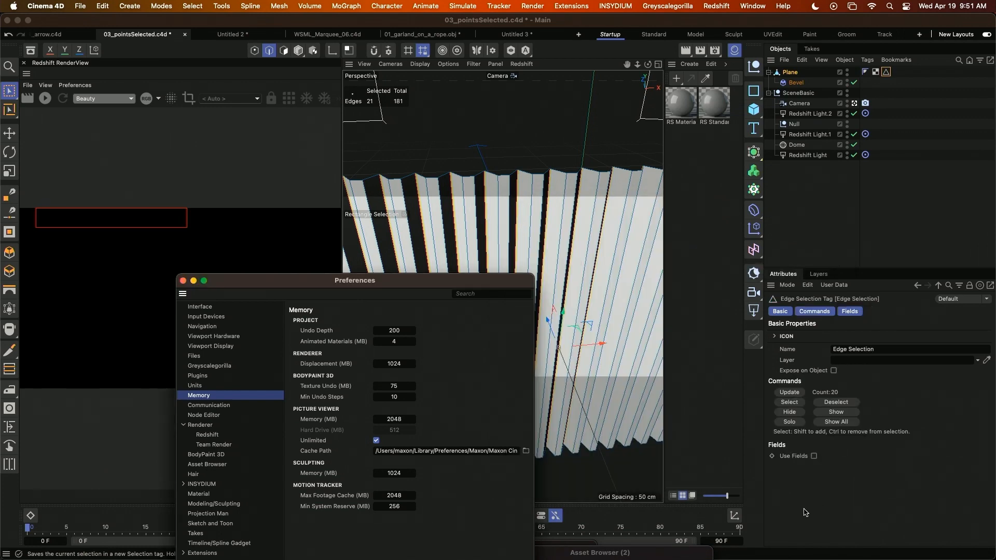
Set the offset of the Bevel deformer under the Plane to 0.1 cm.
click(795, 84)
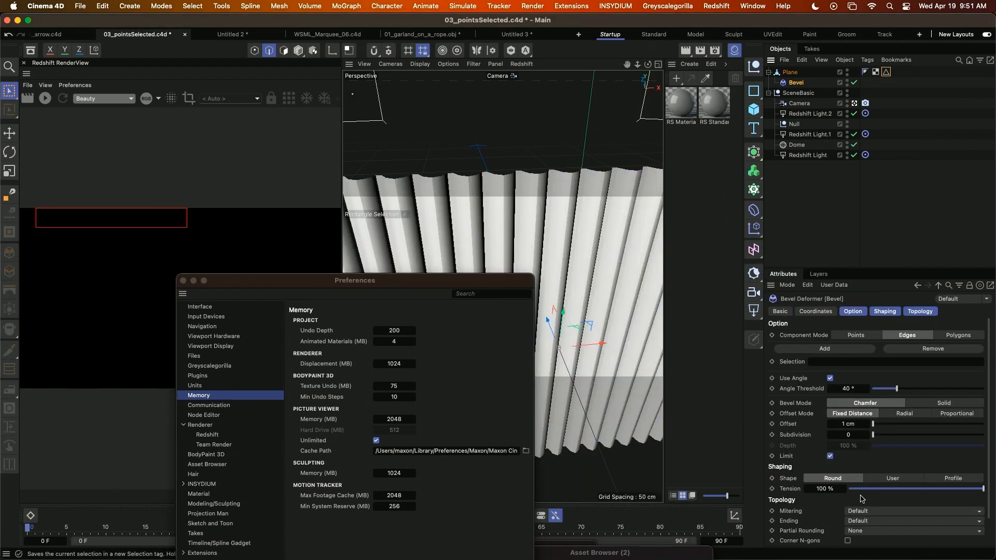
click(849, 424)
key(Return)
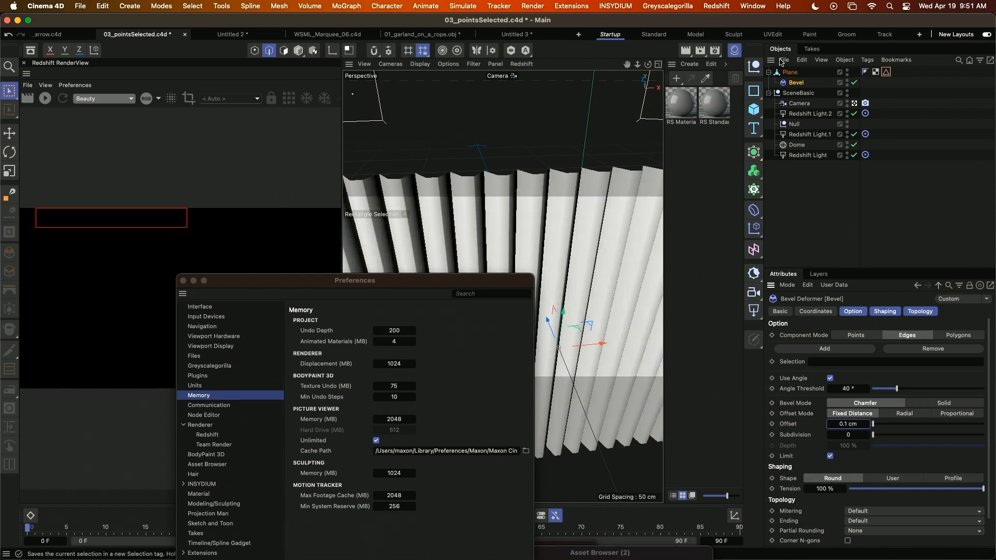
Duplicate the Bevel deformer under the Plane and set the copy's offset to 1 cm and subdivision to 3.
drag(803, 84, 797, 81)
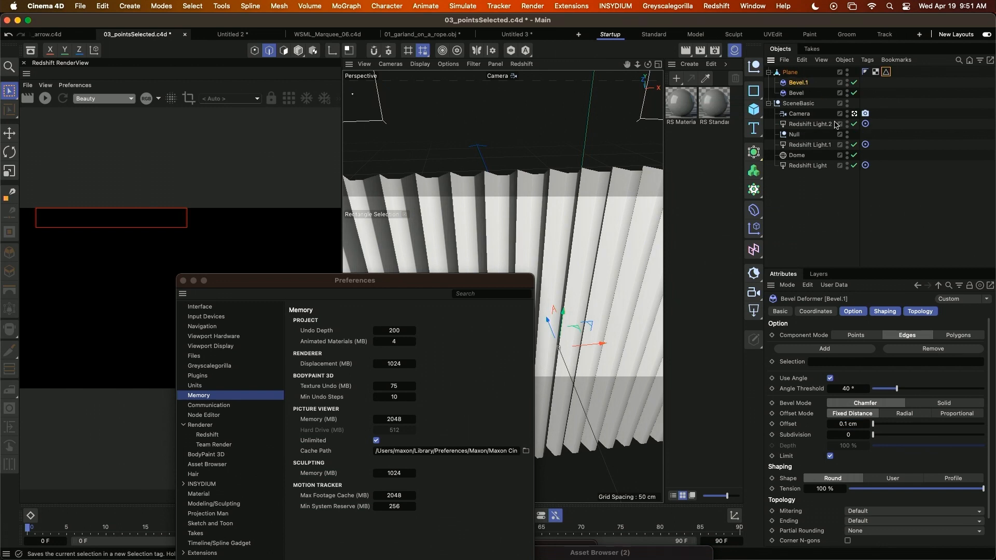
double_click(852, 425)
text(1)
double_click(846, 435)
text(3)
key(Return)
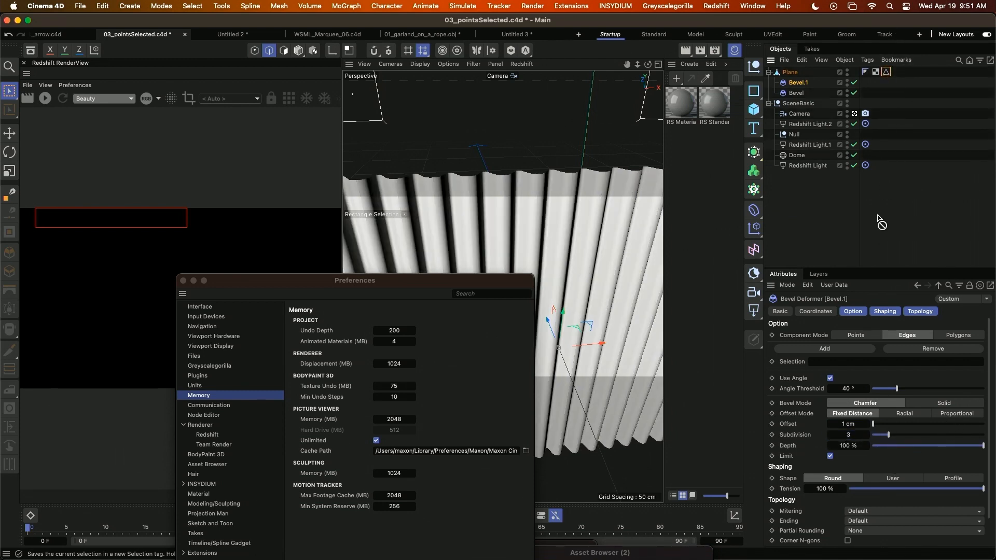
Restrict the duplicated Bevel deformer to the stored Edge Selection and move the Preferences window clear of the viewport.
drag(871, 270, 822, 361)
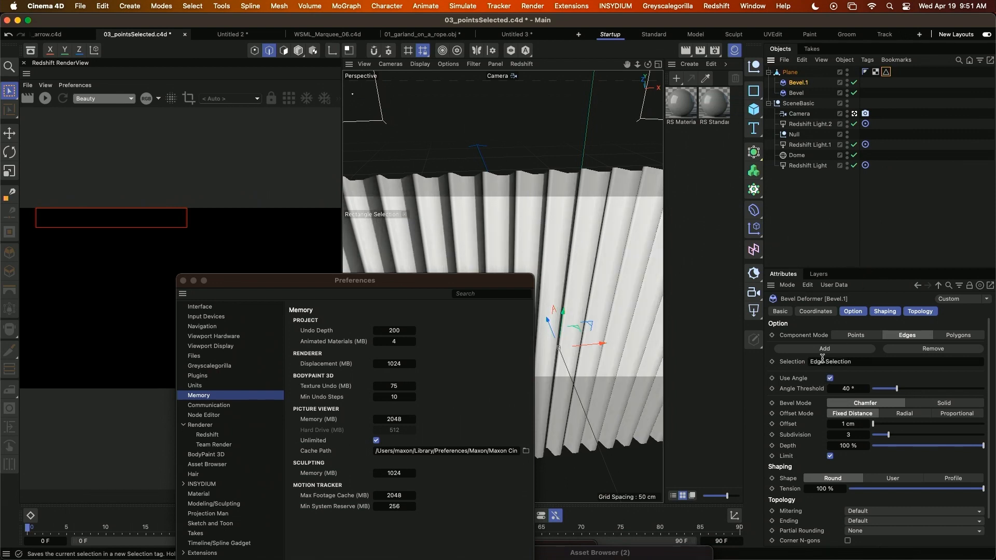
alt+drag(448, 200, 558, 201)
drag(438, 291, 266, 461)
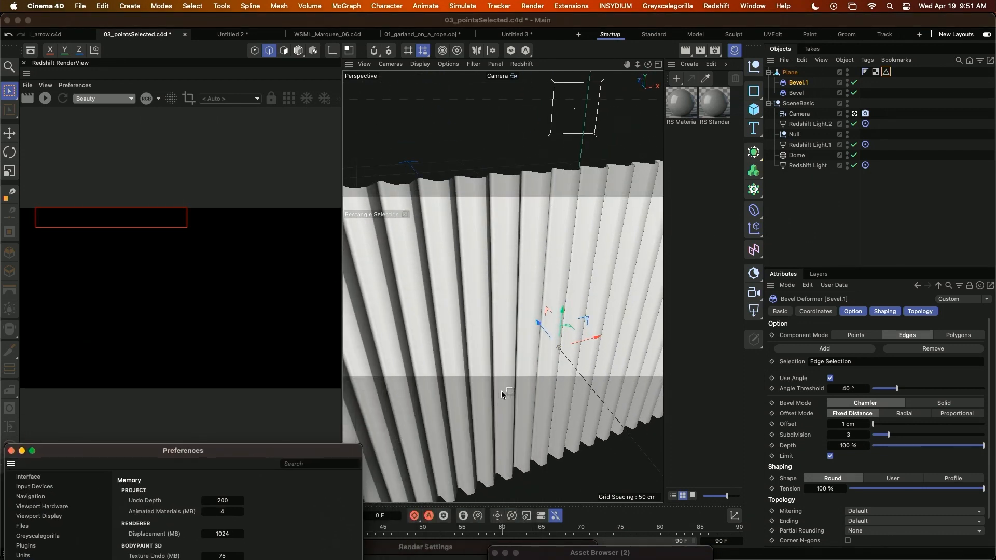
Find the Symmetry generator through the Commander and add it to the scene.
key(shift+c)
text(s)
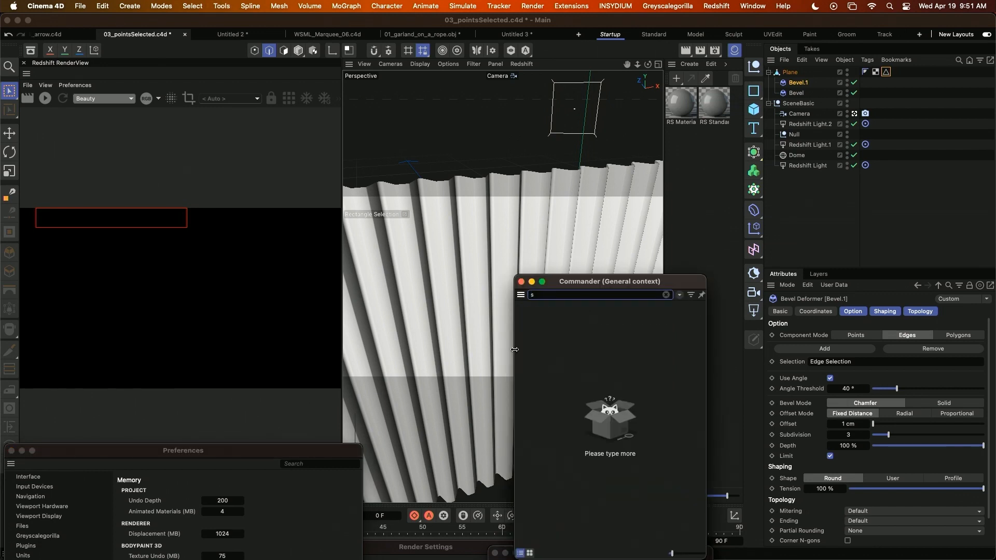
text(ymm)
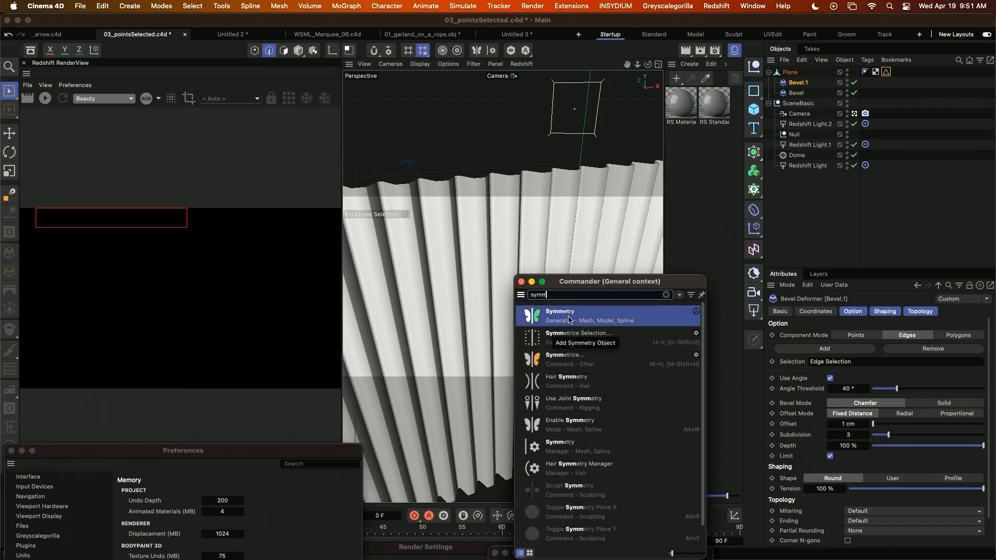
click(799, 74)
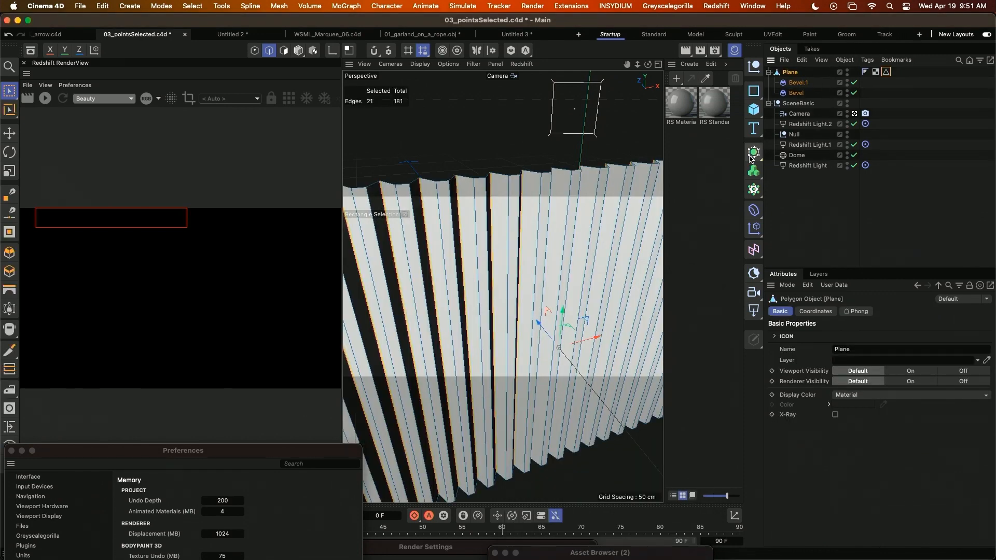
key(shift+c)
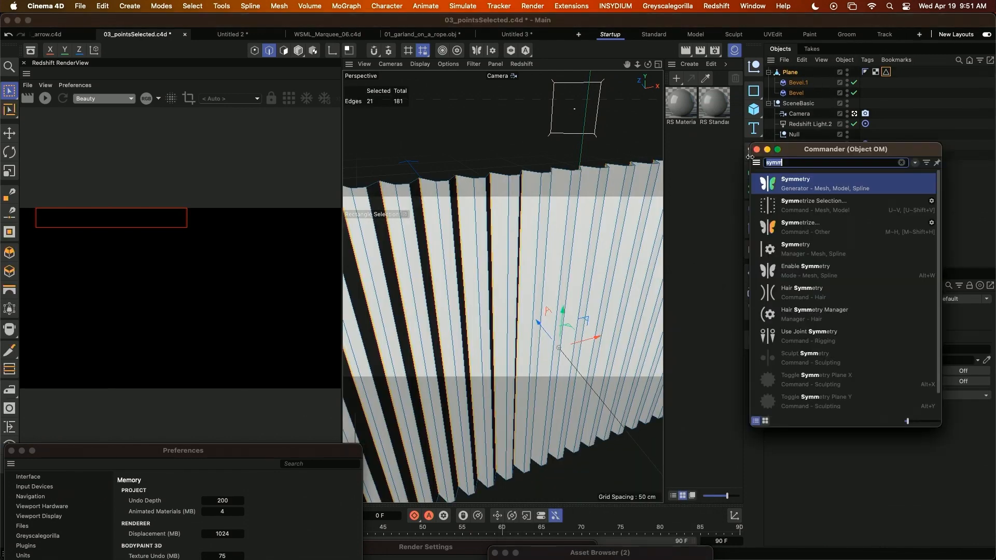
click(793, 188)
alt+drag(375, 319, 455, 320)
scroll(480, 309, down, 5)
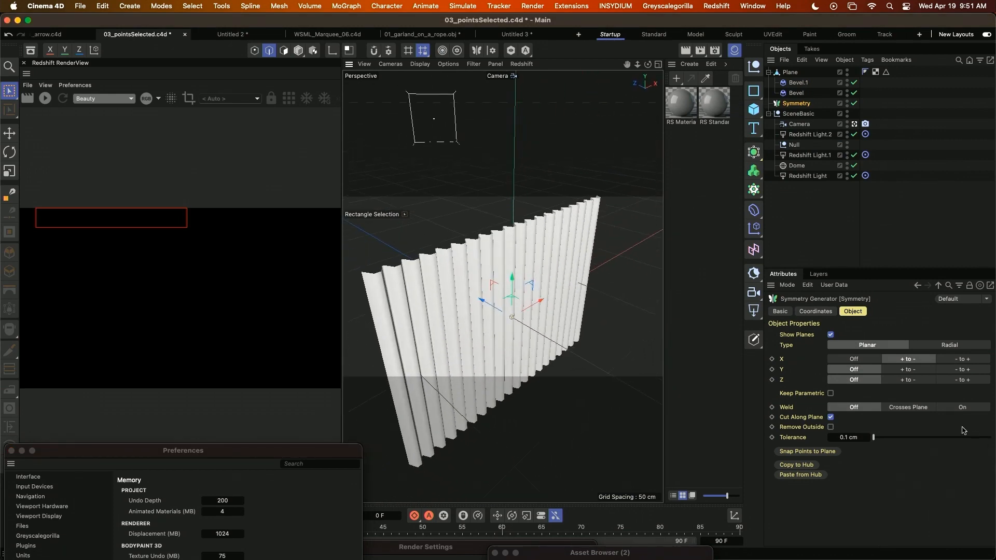
Enable + to - mirroring on the Symmetry's Z axis and make the corrugated Plane its child.
click(909, 380)
alt+drag(523, 306, 523, 310)
alt+middle_drag(522, 309, 557, 337)
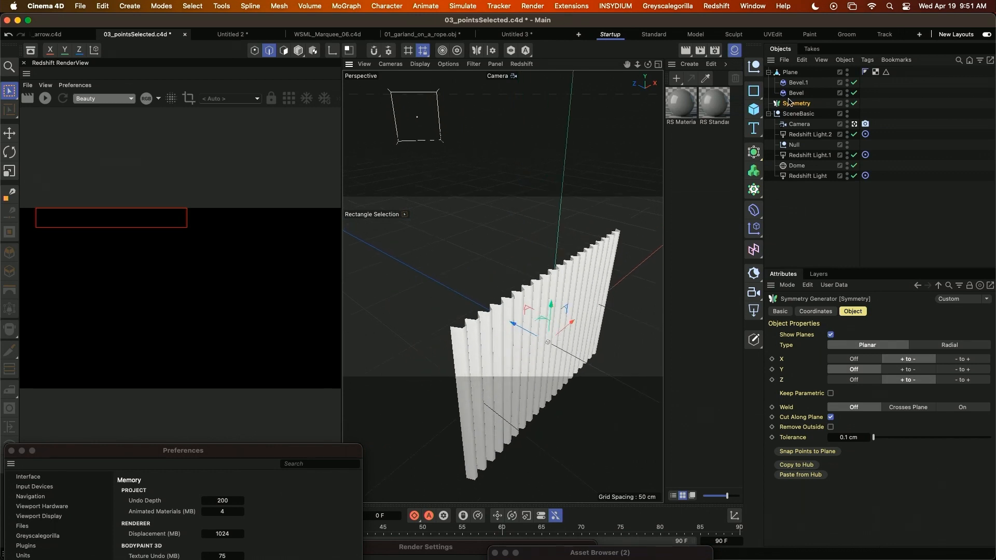
drag(792, 74, 799, 106)
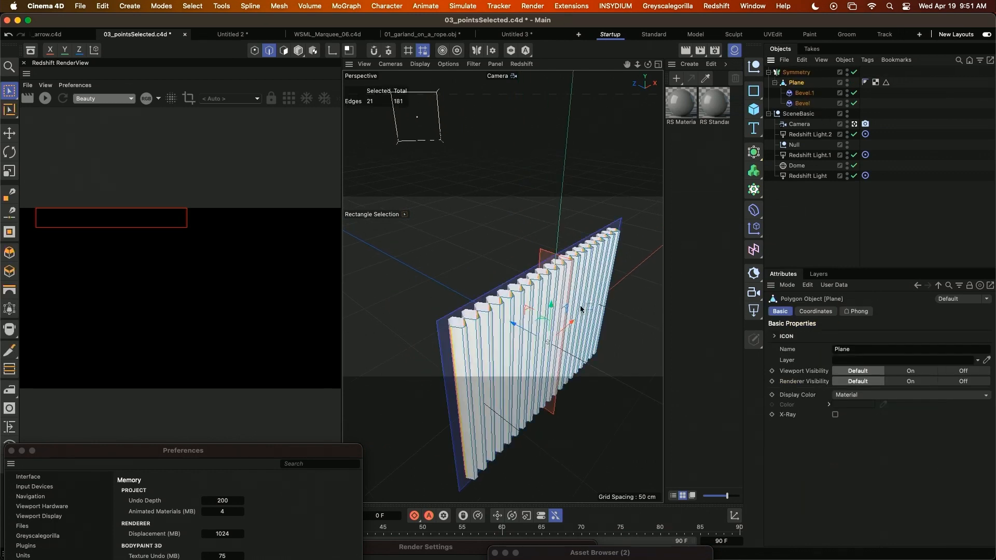
Switch to model mode, shift the Plane slightly along its Z axis within the Symmetry, and select the Symmetry generator.
alt+drag(516, 348, 532, 353)
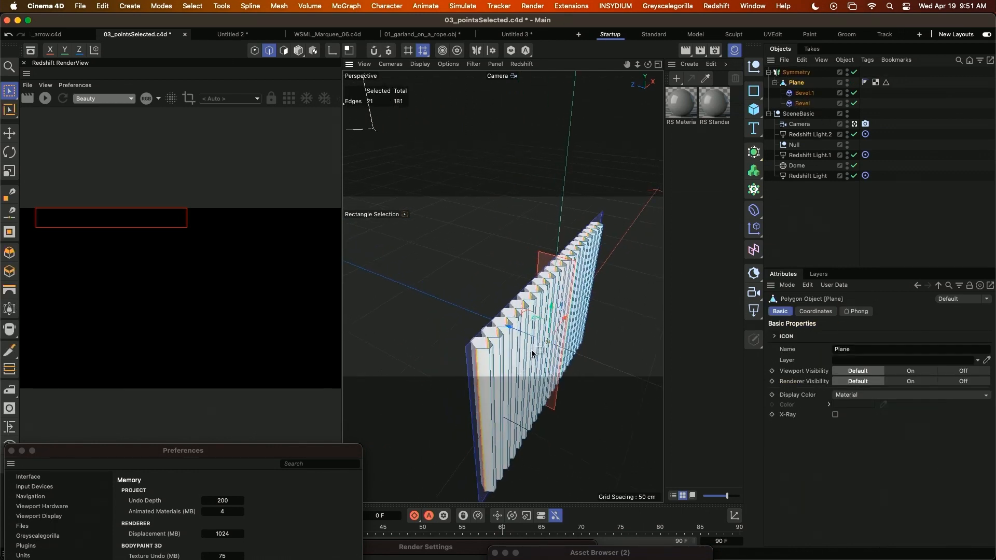
drag(525, 337, 524, 337)
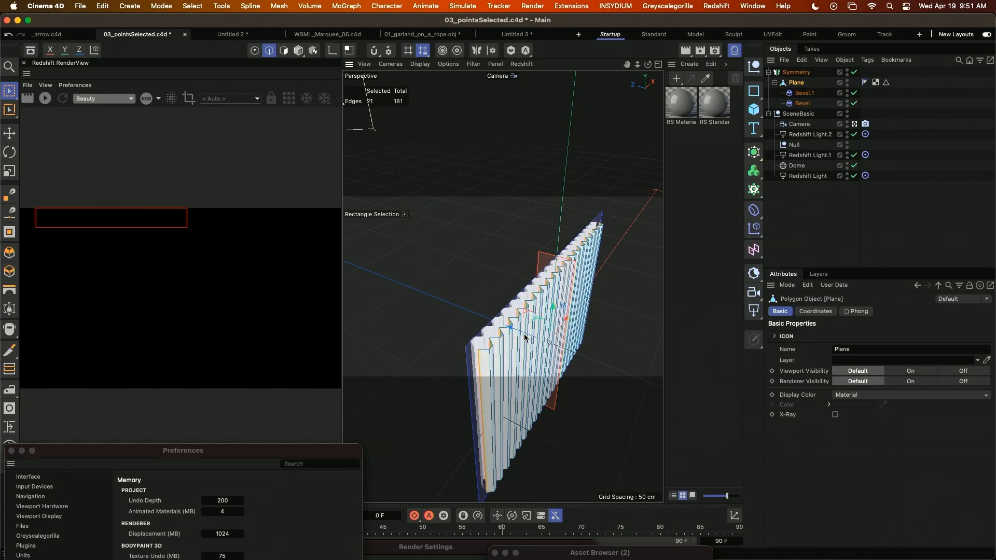
key(Return)
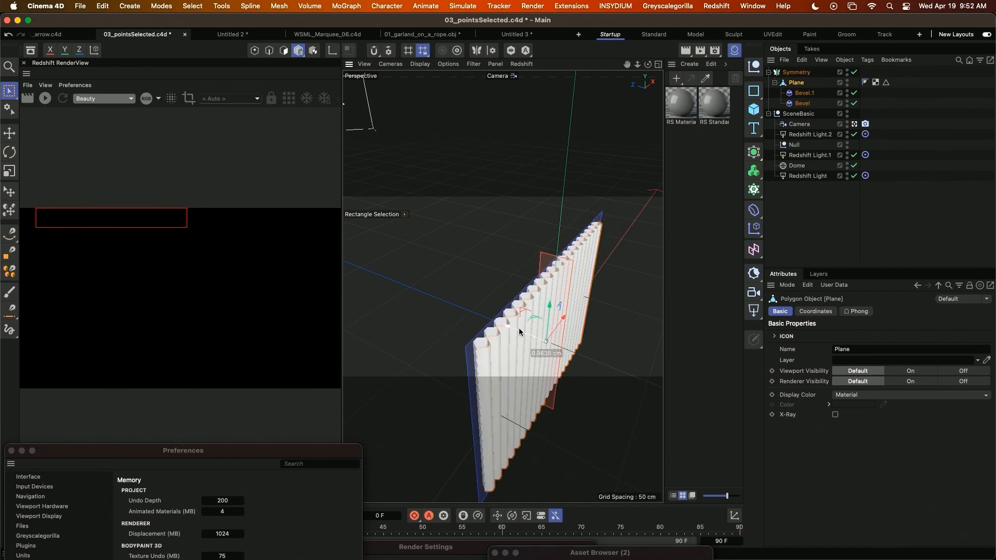
mouse_move(521, 332)
mouse_down()
mouse_move(451, 303)
mouse_move(478, 300)
mouse_up()
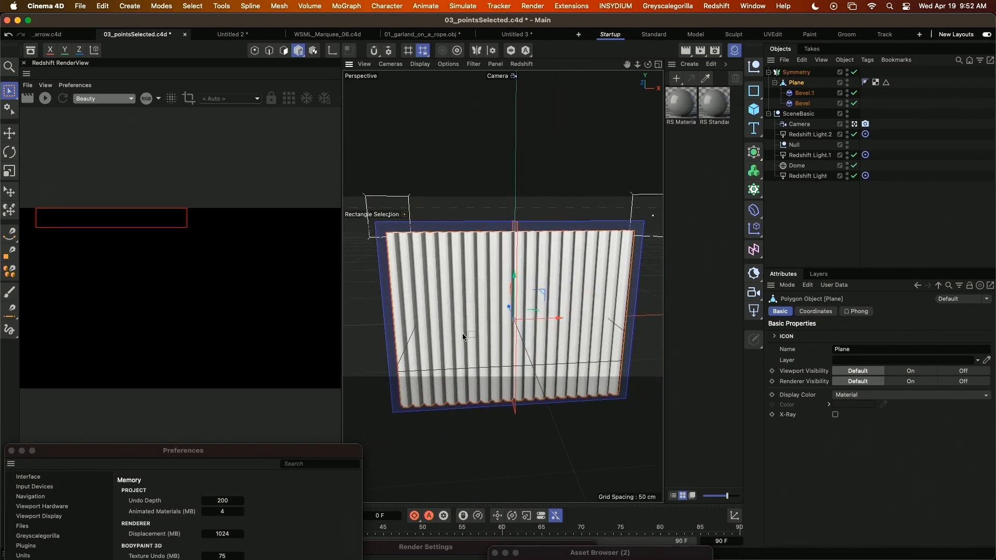
alt+drag(468, 337, 522, 382)
click(522, 381)
alt+drag(477, 308, 476, 284)
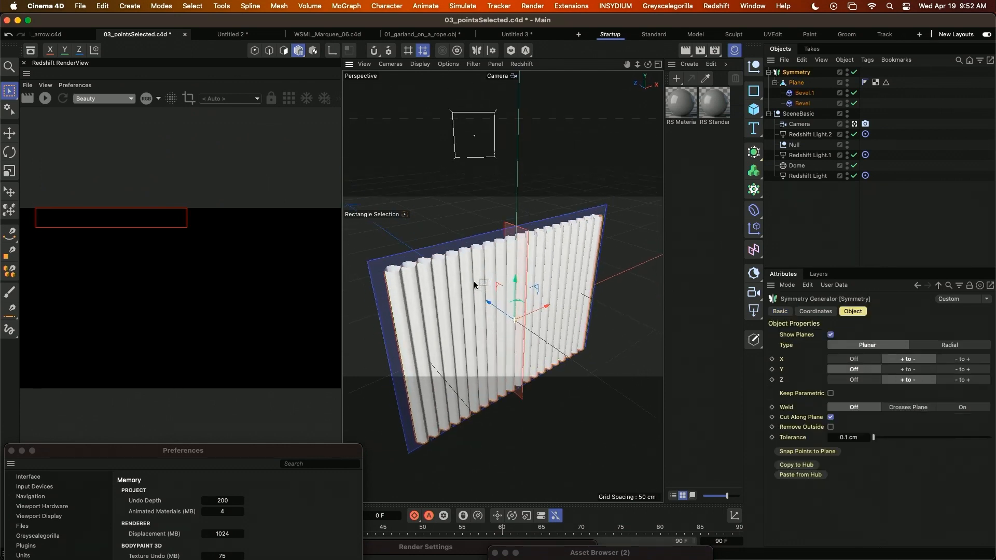
Add a Redshift Area Light and set its area shape to Cylinder.
click(716, 6)
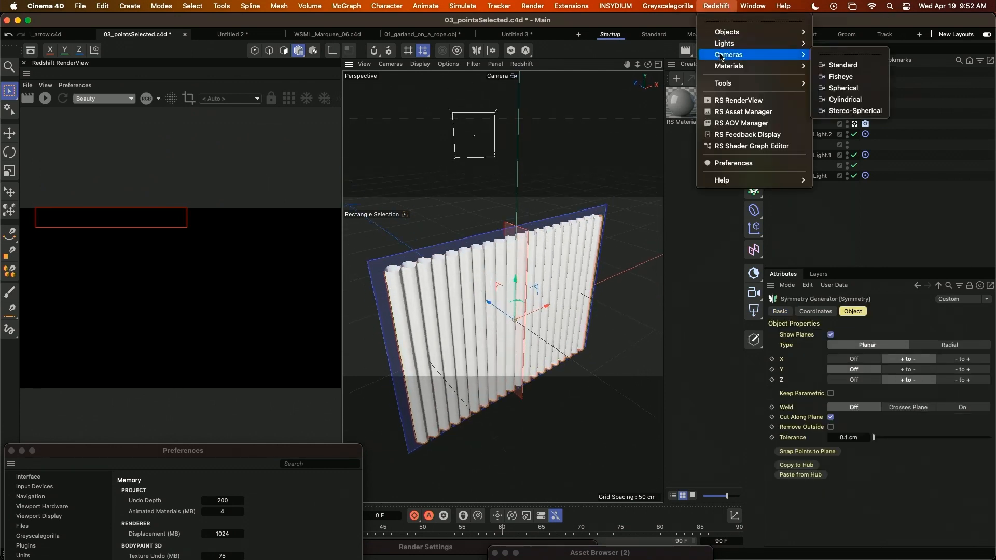
mouse_move(721, 45)
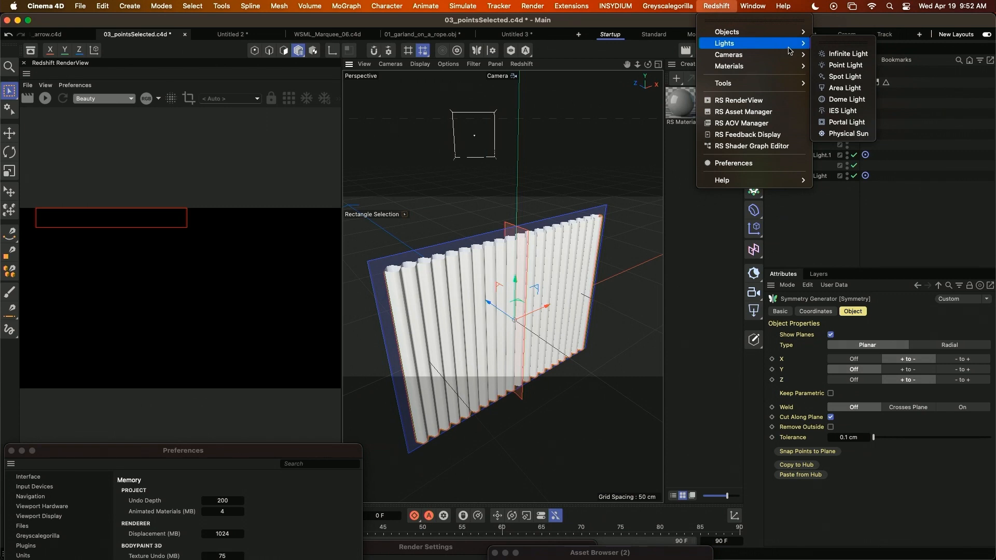
click(842, 87)
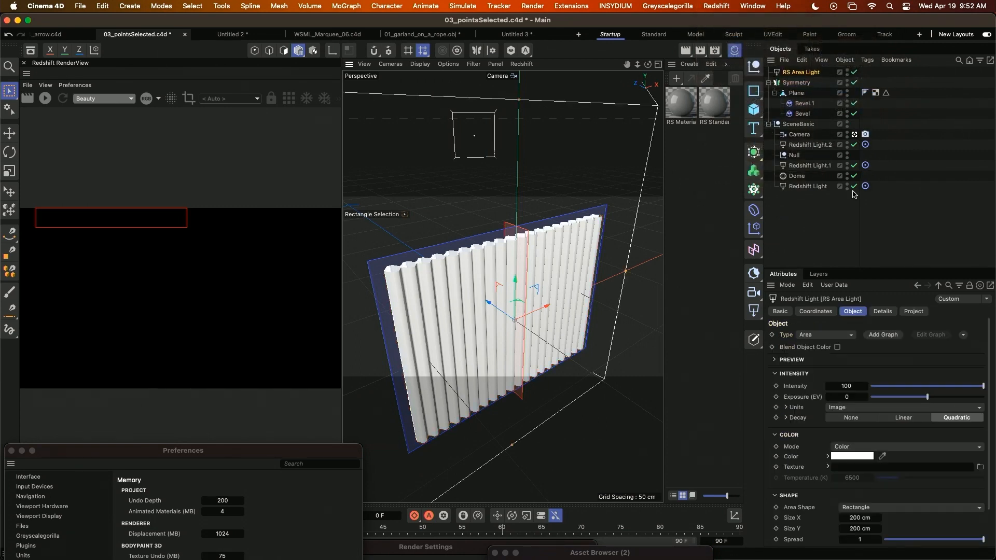
click(870, 508)
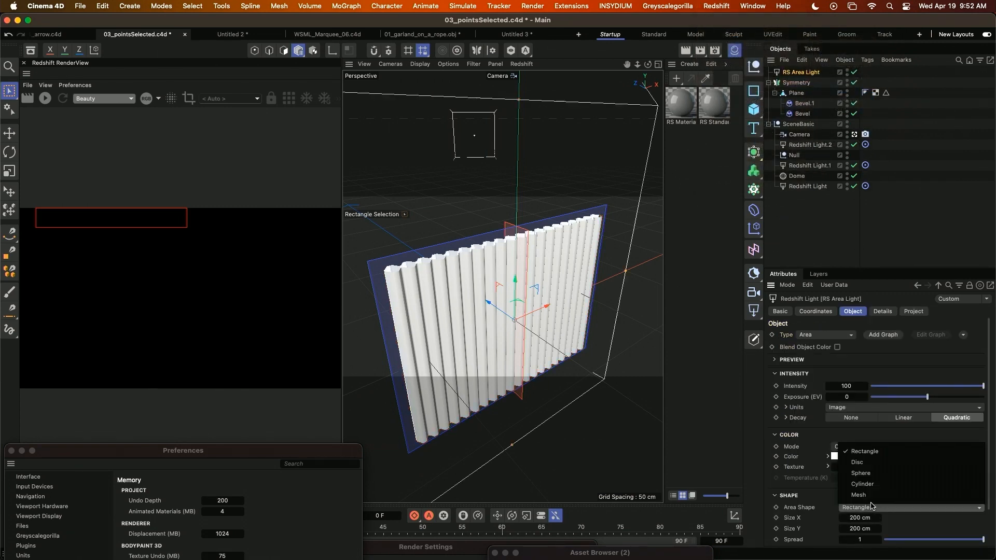
click(861, 483)
Size the cylindrical area light to 2 cm in X, 2 cm in Y and 108 cm in Z.
click(855, 538)
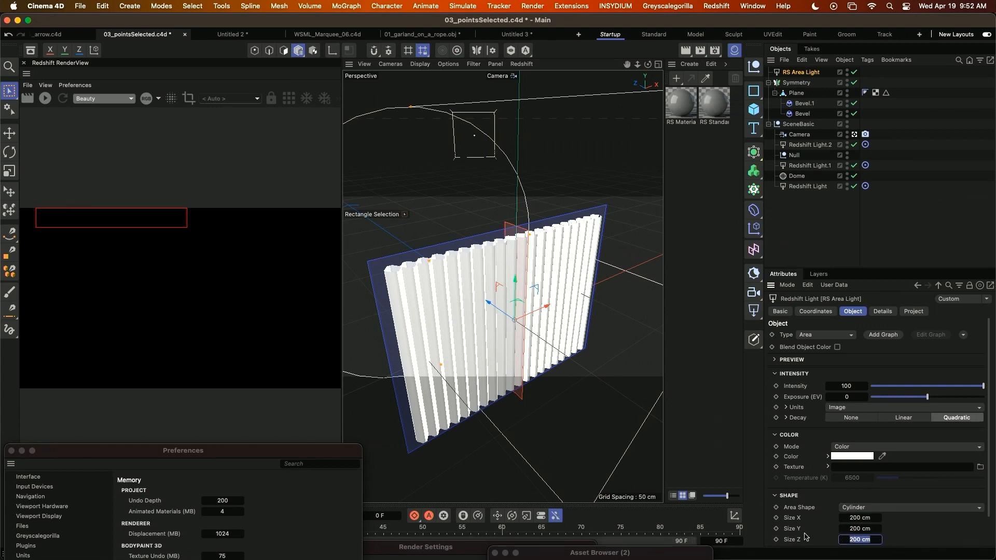
text(108)
click(858, 518)
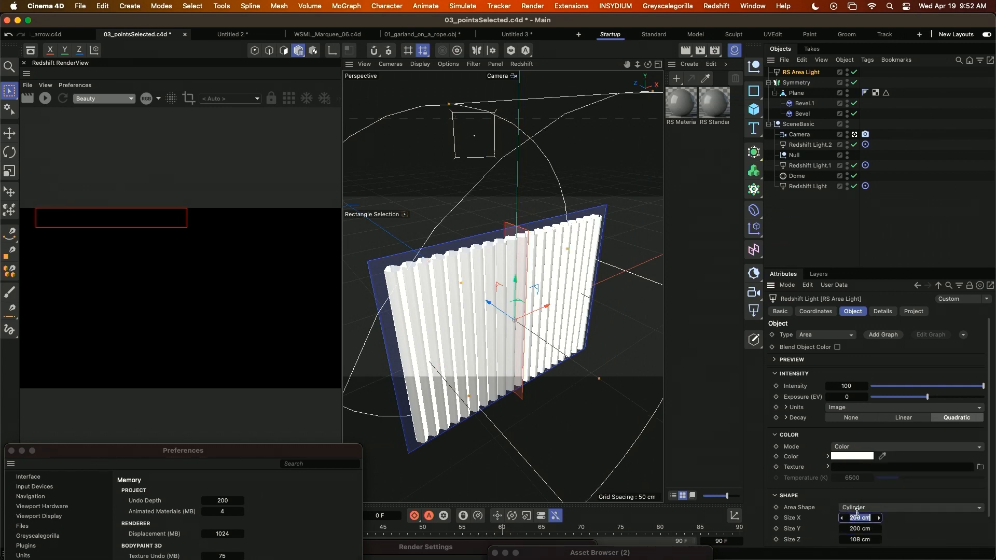
text(2)
key(Tab)
text(2)
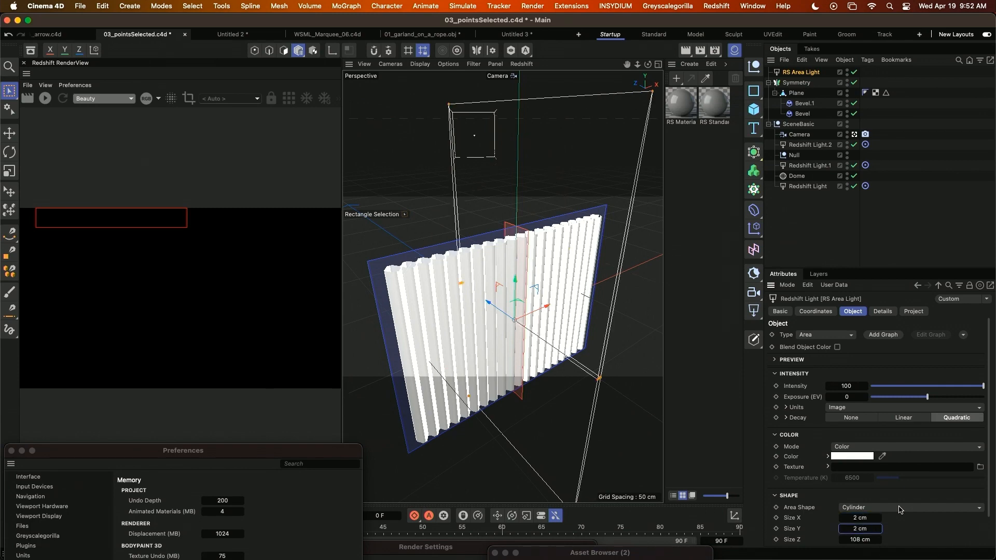
key(Return)
Rotate the area light's heading to 90° so the tube runs across the corrugated panel.
alt+drag(478, 400, 435, 390)
click(815, 311)
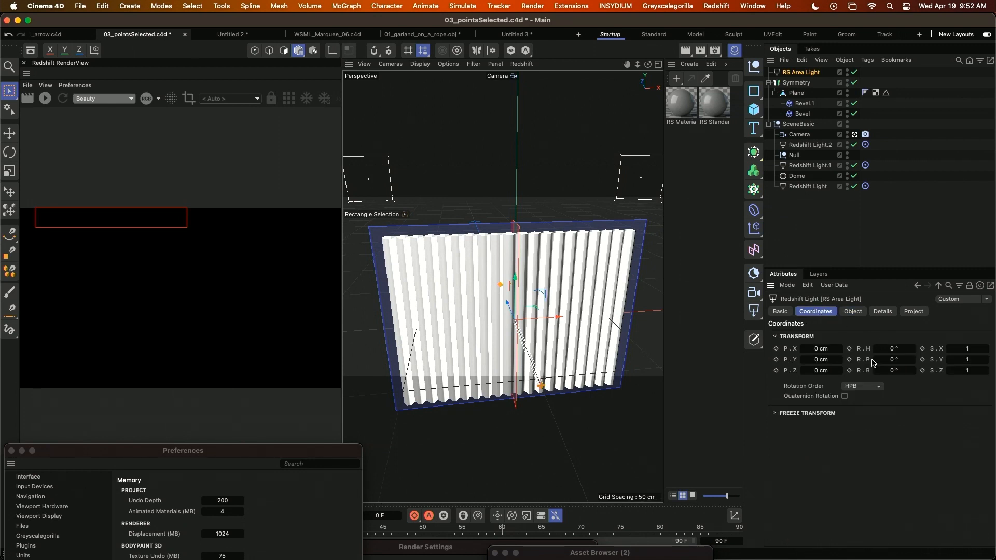
click(893, 348)
text(90)
key(Return)
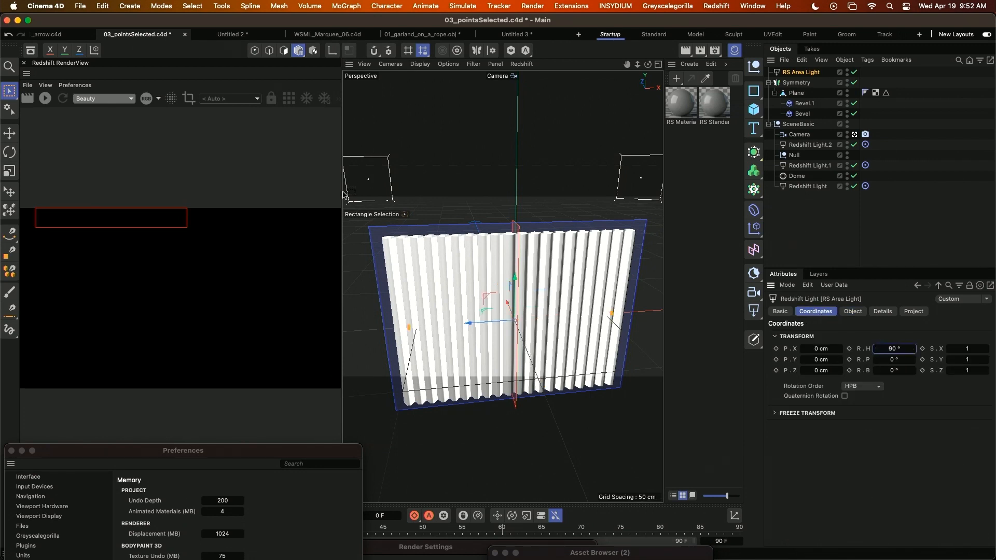
Put the area light in a Cloner in Grid mode with a count of 1 × 5 × 1.
click(346, 7)
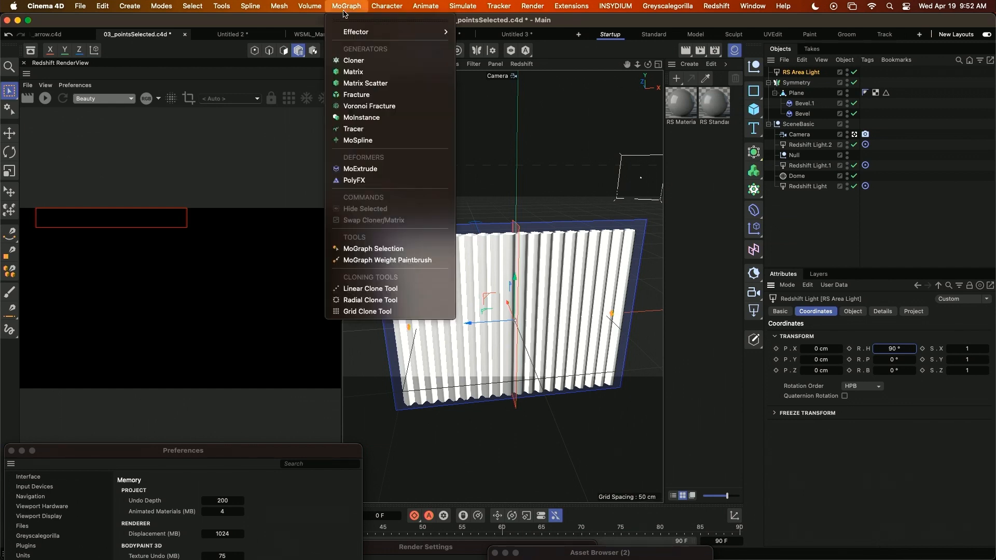
click(354, 60)
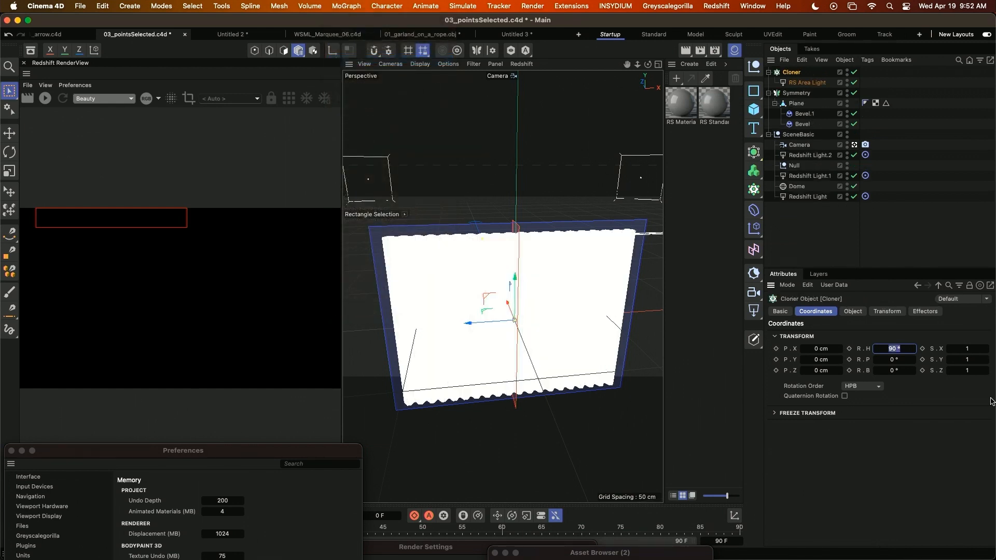
click(851, 312)
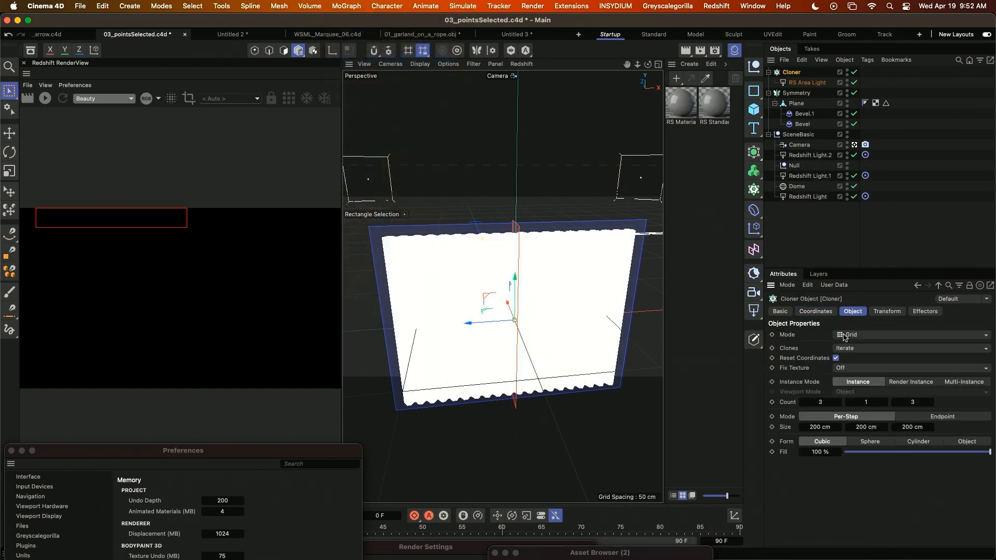
click(823, 401)
click(875, 402)
text(5)
key(Tab)
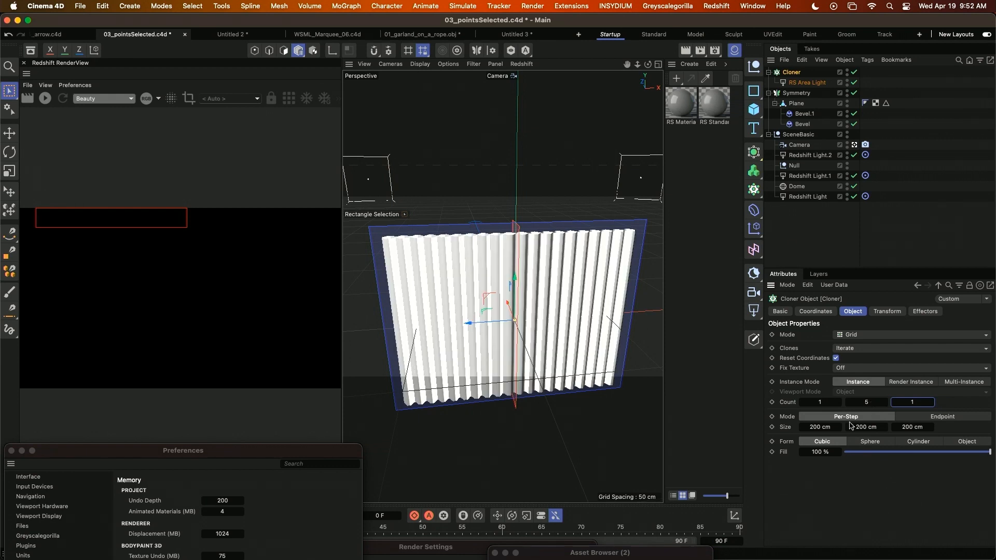
Set the Cloner's Y spacing per step to 15 cm.
click(869, 427)
text(15)
key(Return)
alt+drag(512, 373, 572, 359)
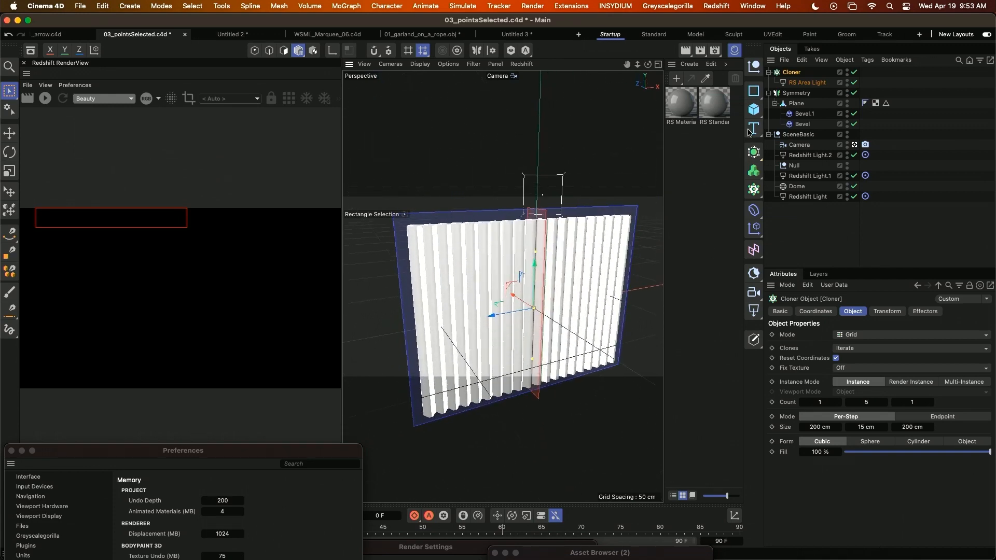
Create a new Redshift Standard material and open it in the Node Editor with the asset list and node attributes shown.
double_click(716, 187)
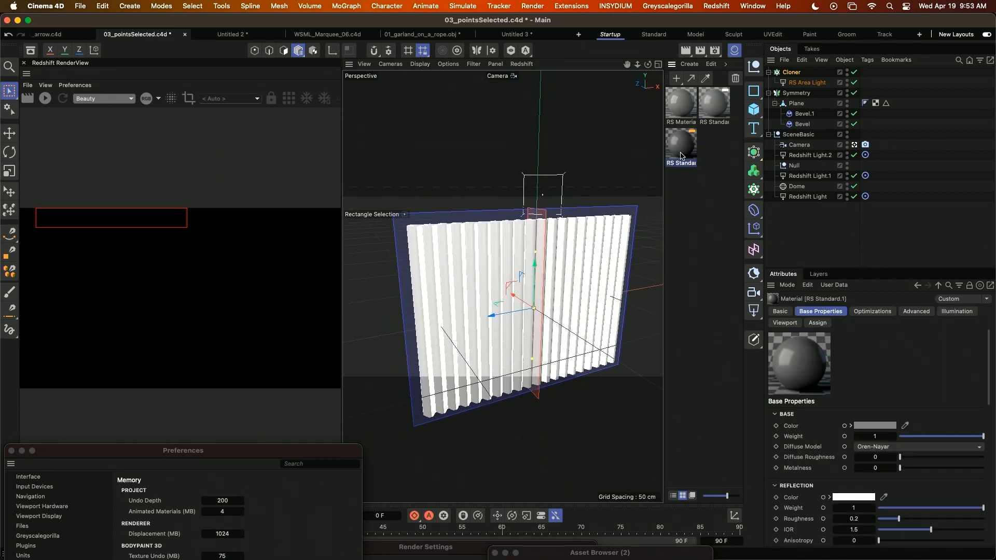
double_click(680, 153)
alt+middle_drag(540, 389, 554, 314)
click(969, 158)
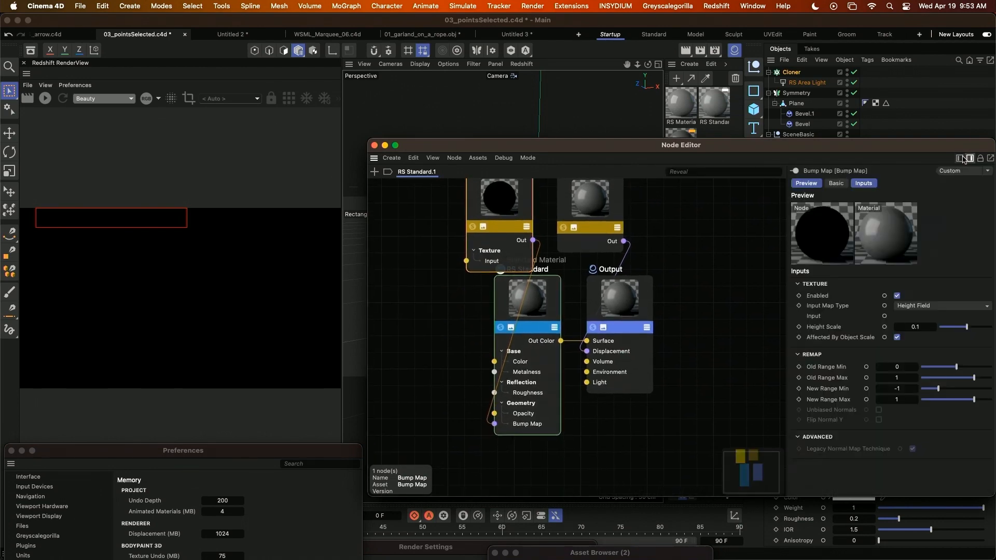
click(959, 158)
drag(823, 145, 543, 67)
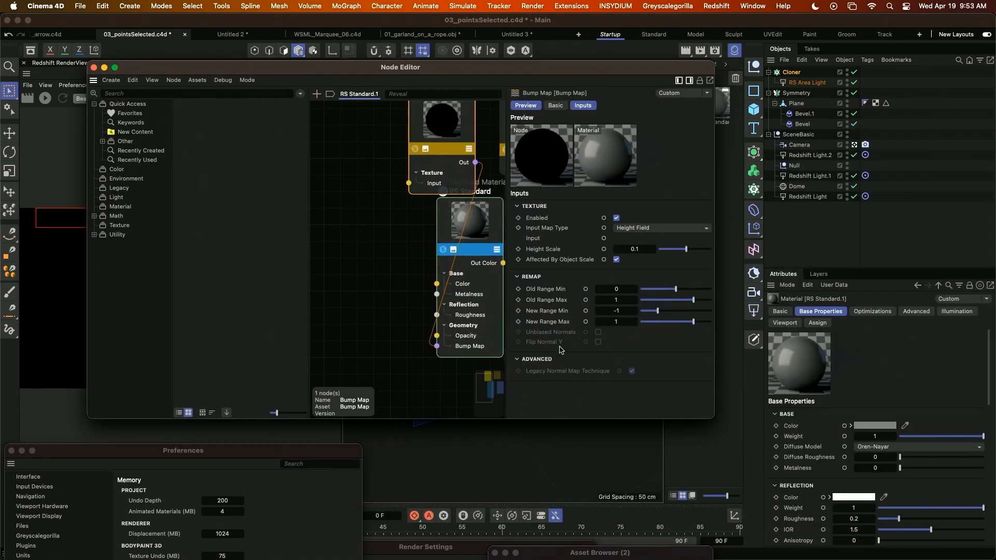
Set the transmission weight of the new material's RS Standard node to 0.5.
click(460, 234)
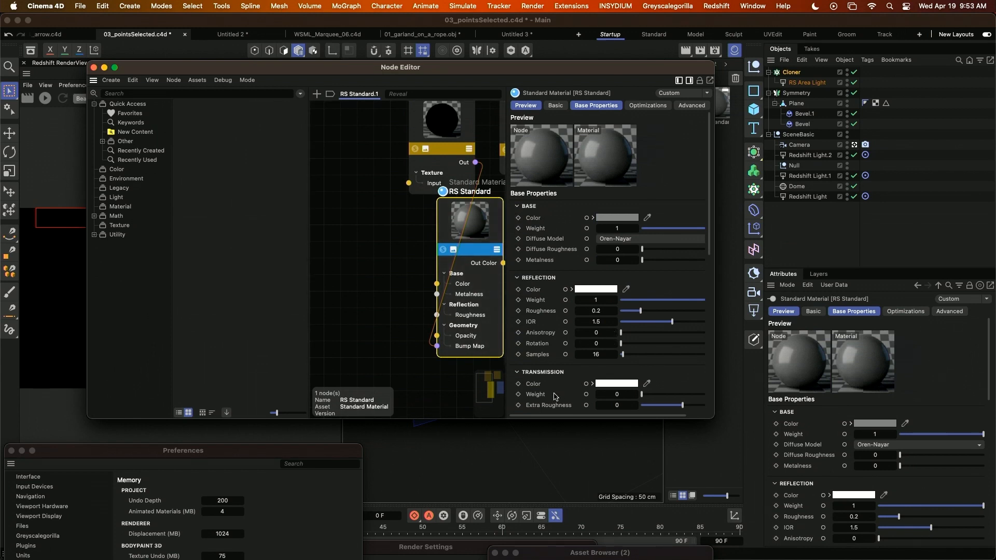
click(618, 395)
text(.5)
key(Return)
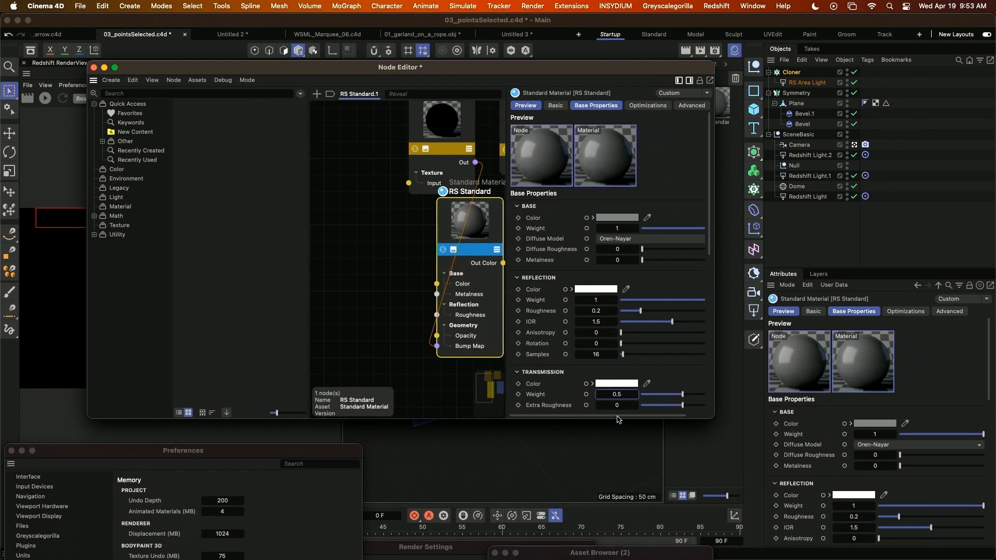
Change the material's base color to a pale warm beige with about 19% saturation and 60% value.
click(617, 217)
drag(535, 310, 525, 295)
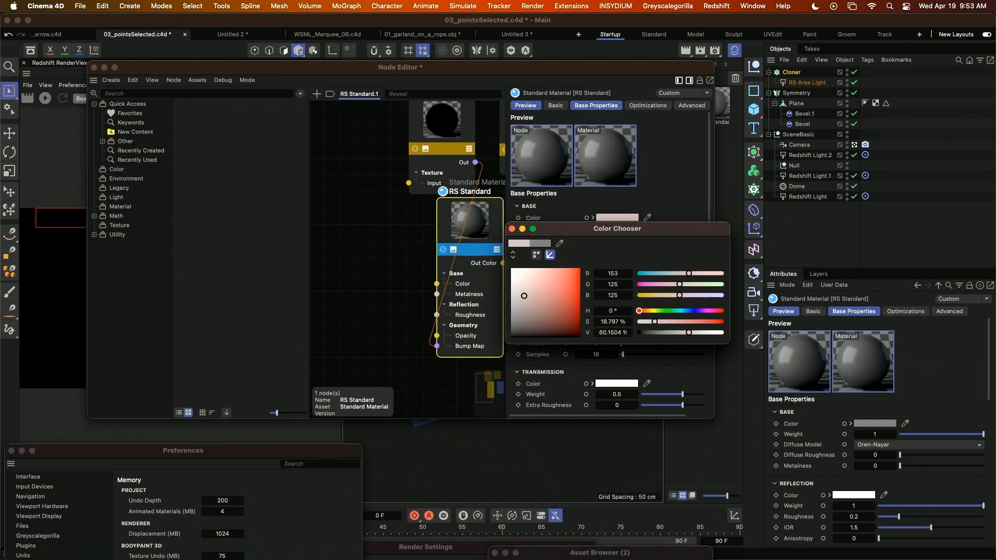
click(650, 310)
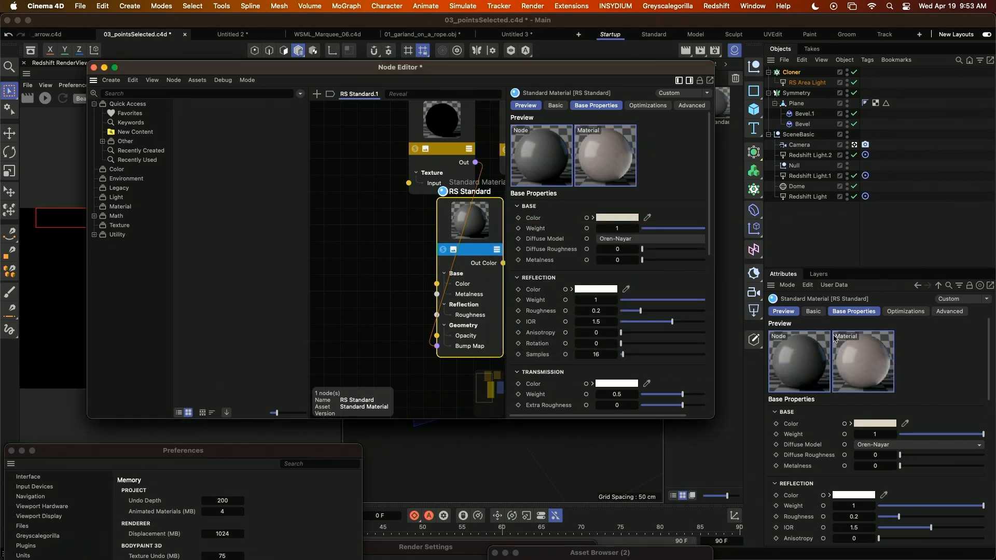
Apply the new material to the Symmetry object and start a live Redshift render of the tube-lit corrugated panel.
drag(298, 71, 875, 381)
drag(681, 152, 799, 99)
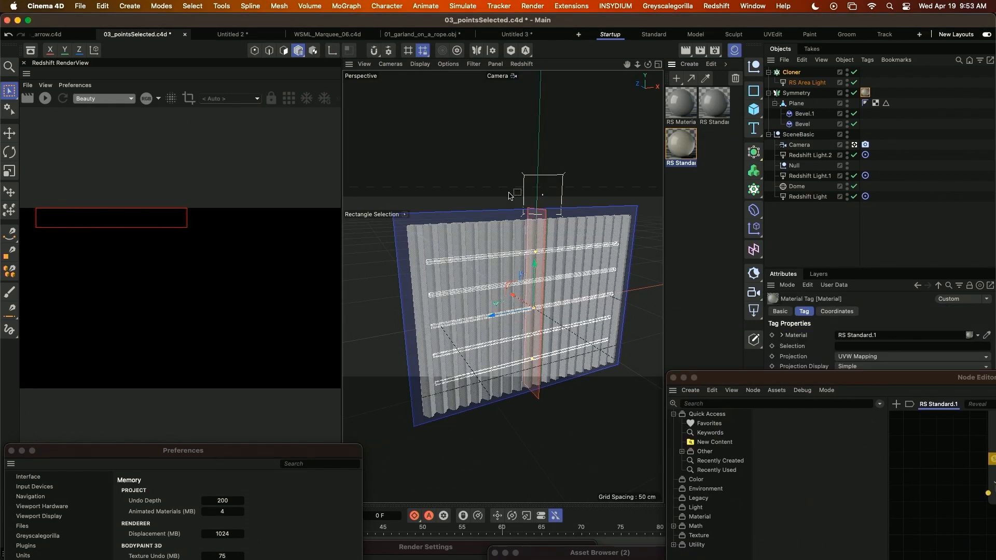
click(45, 98)
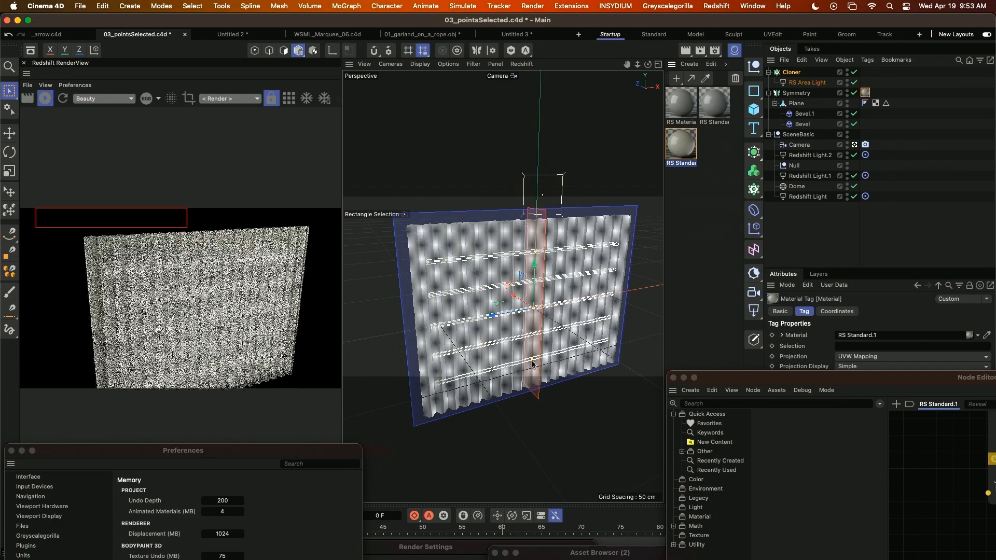
scroll(437, 386, down, 10)
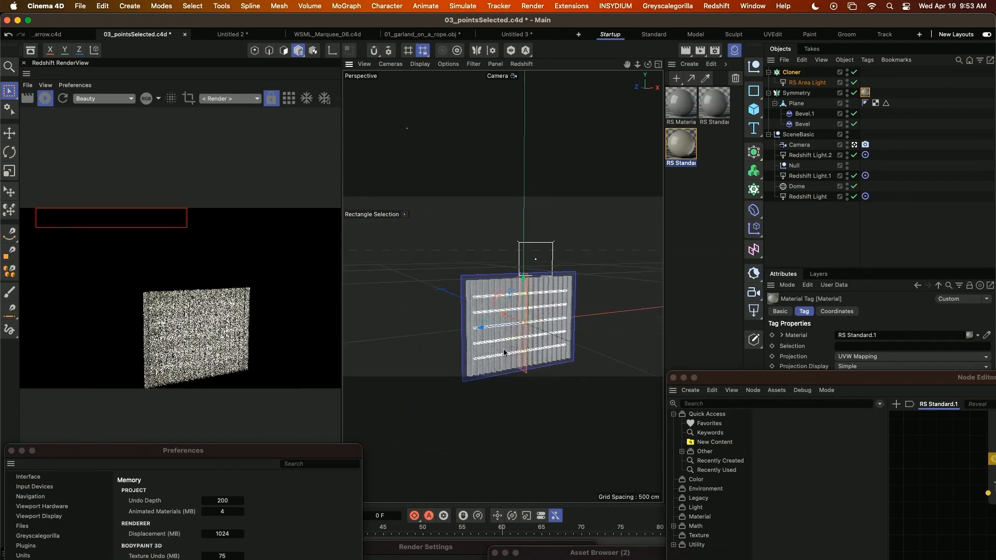
scroll(500, 314, up, 2)
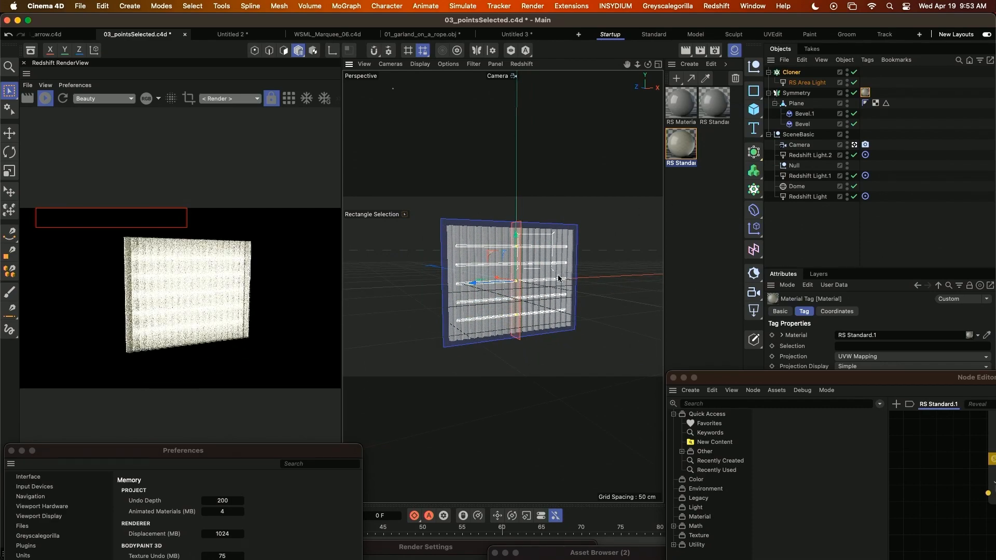
alt+middle_drag(558, 277, 545, 267)
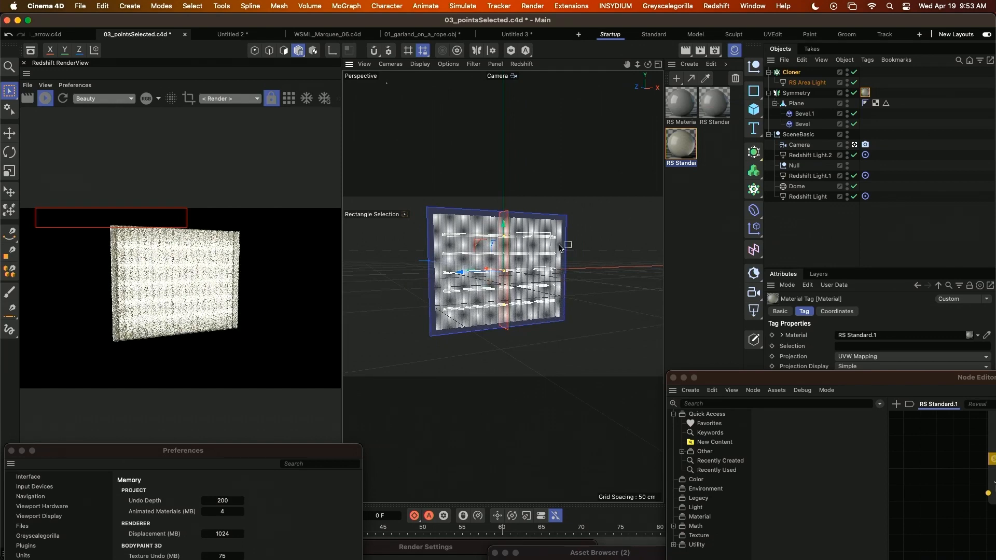
Start a new project and browse for an object to merge from the 04_AI folder inside 03_Ease Sign.
key(Return)
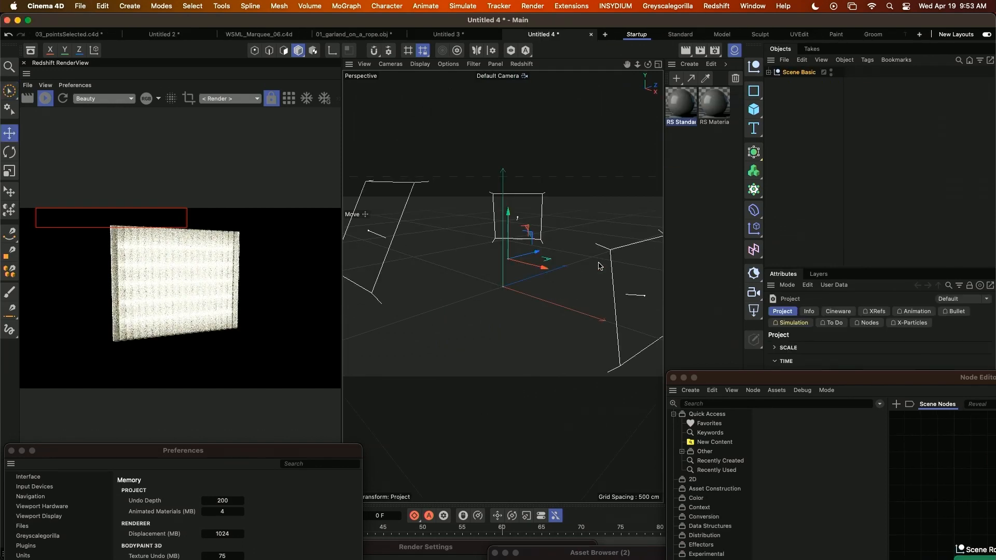
click(785, 64)
click(794, 90)
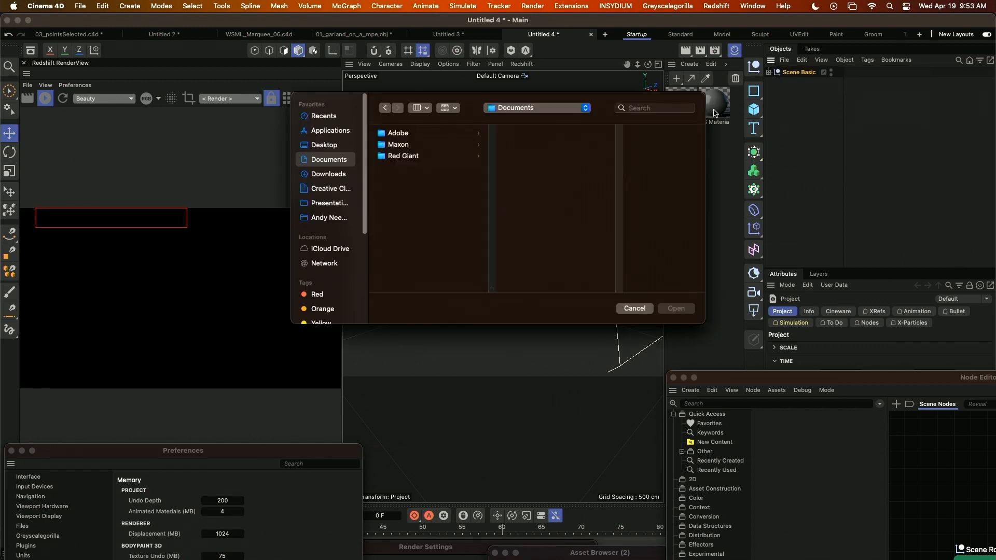
click(326, 202)
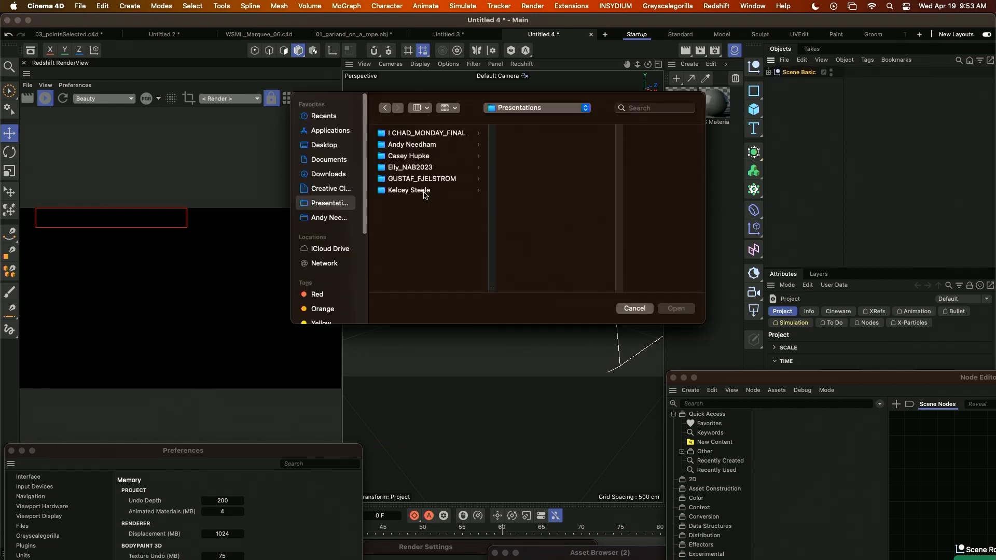
click(424, 190)
click(539, 134)
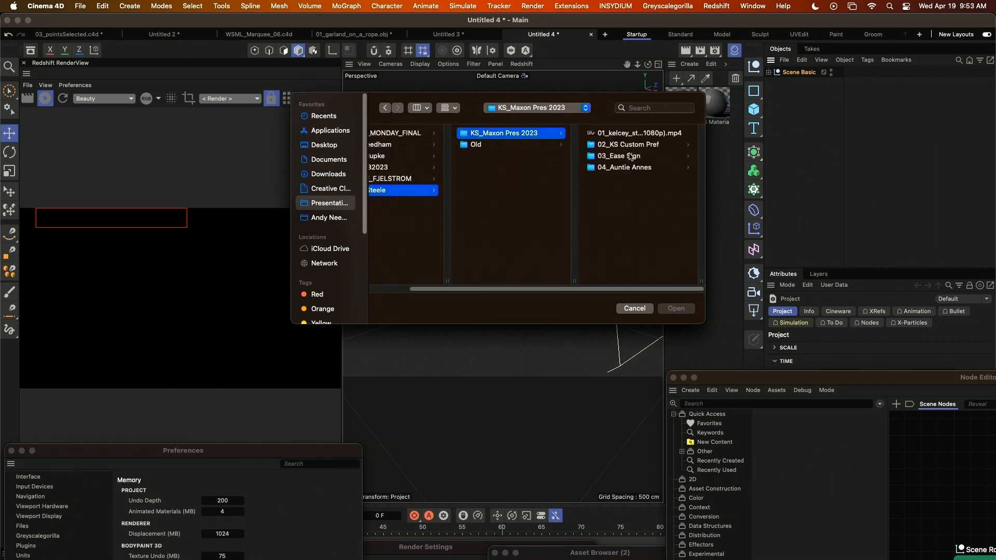
click(631, 156)
click(610, 167)
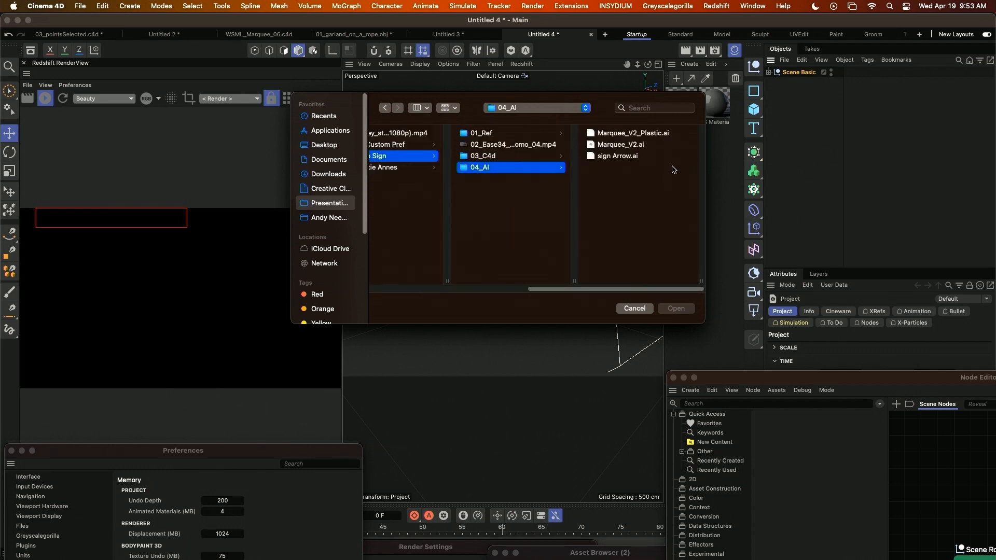
Import sign Arrow.ai as a vector object at a scale of 1 centimeter with the default settings.
click(620, 145)
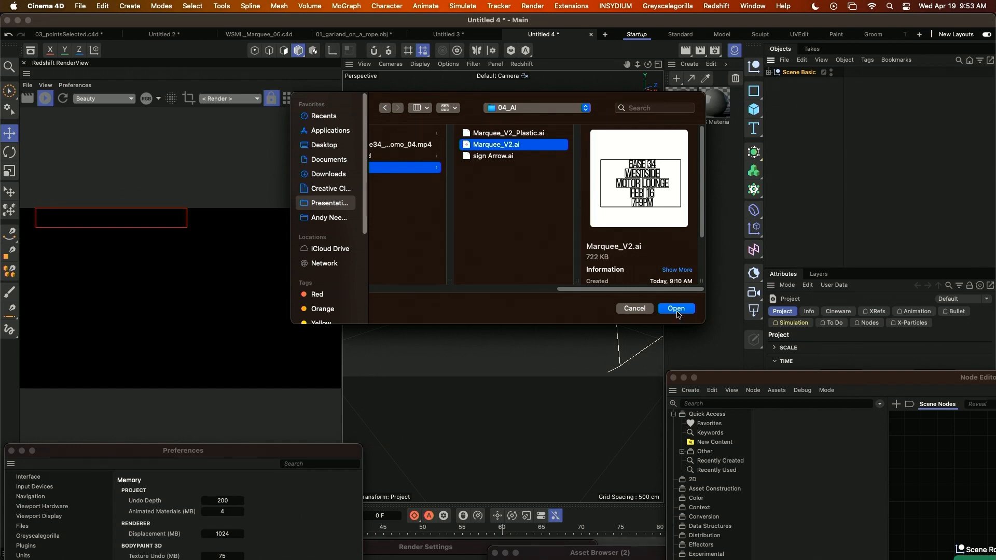
click(494, 156)
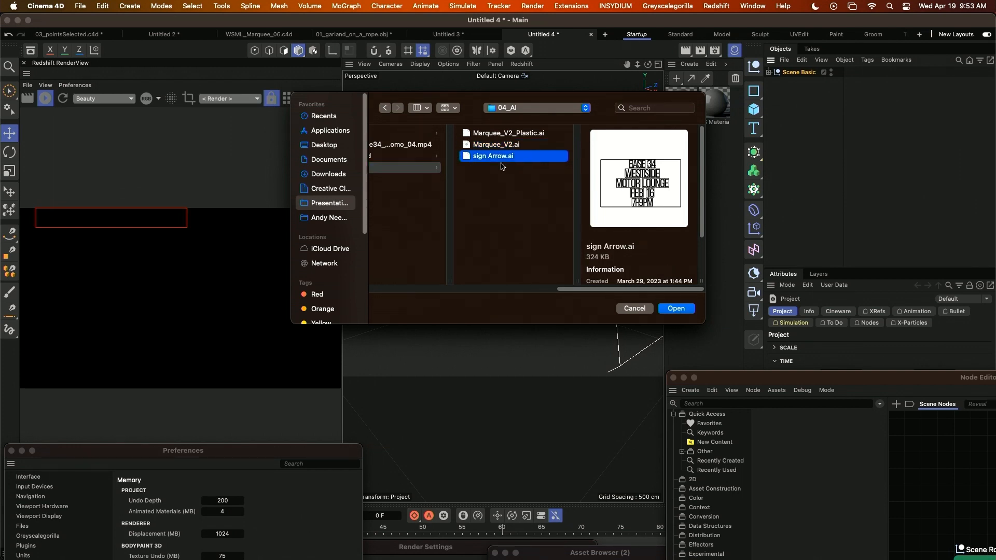
click(676, 308)
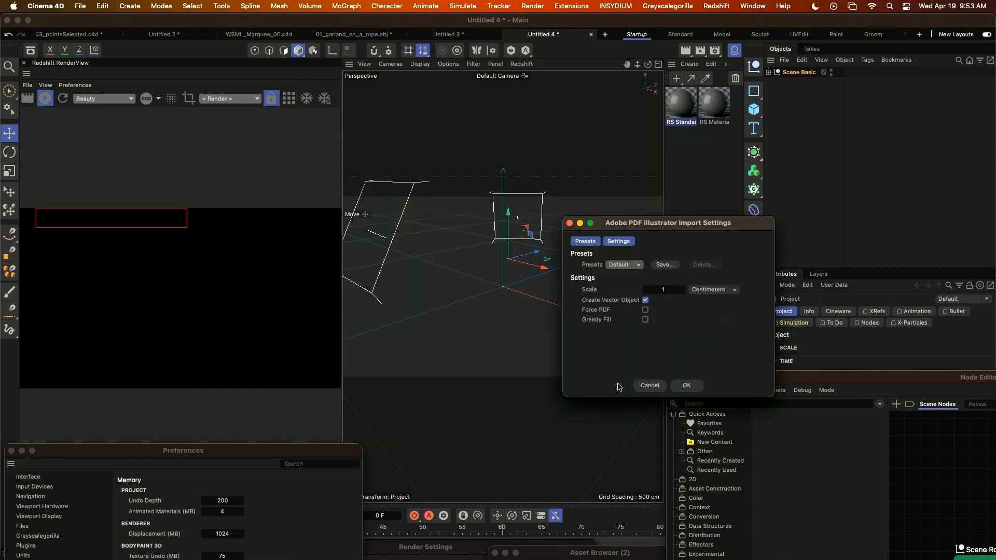
click(692, 385)
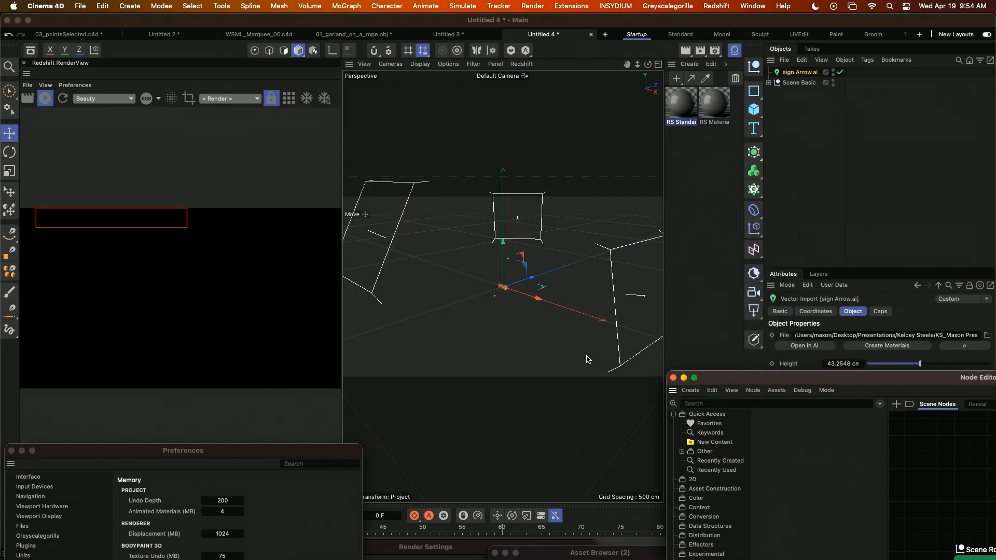
Convert the imported sign Arrow.ai vector object to editable geometry.
scroll(546, 302, up, 10)
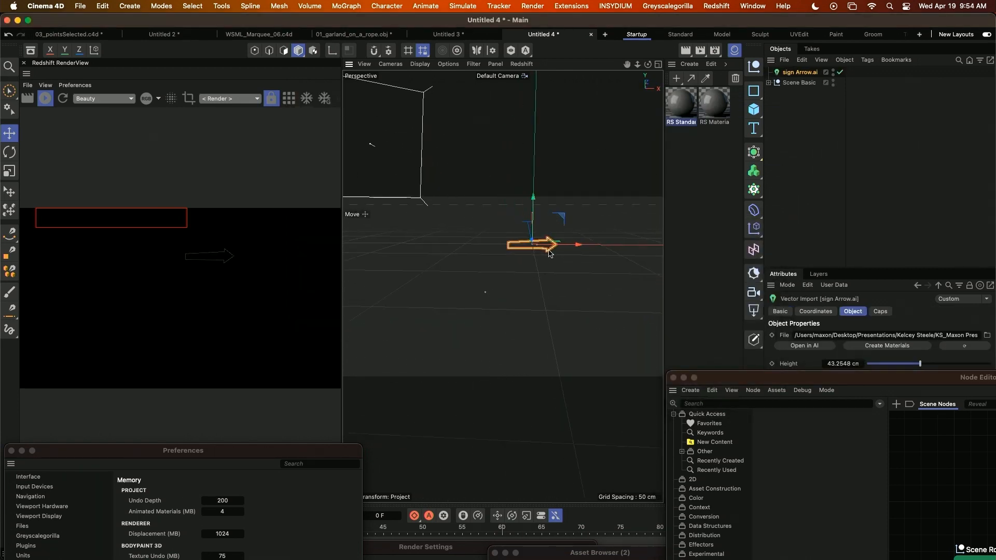
scroll(520, 285, up, 10)
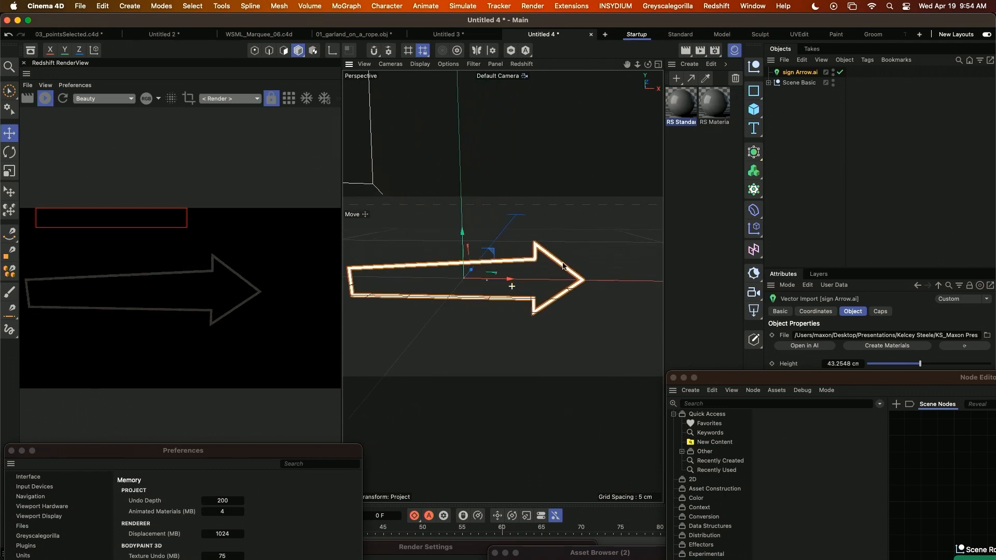
alt+drag(524, 292, 530, 292)
alt+middle_drag(489, 305, 517, 305)
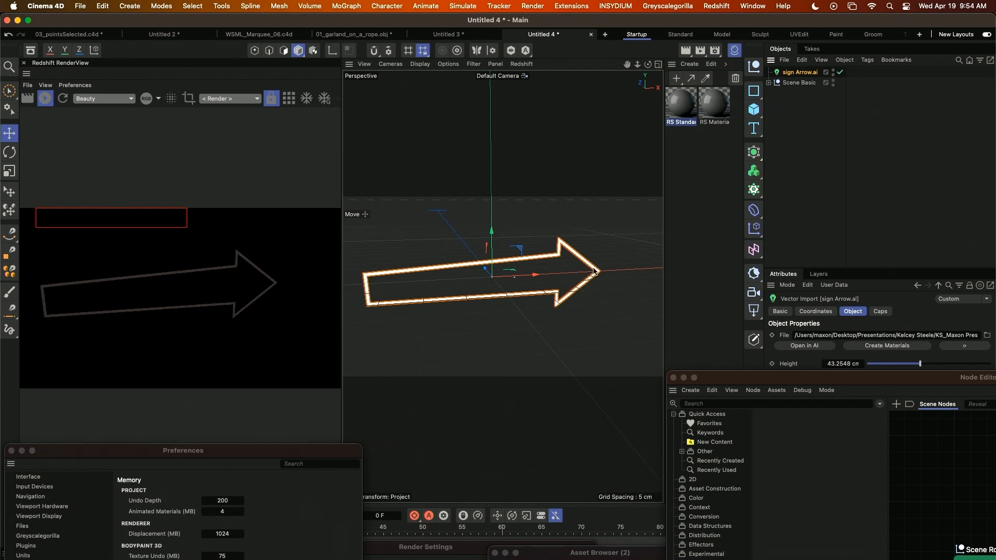
alt+middle_drag(600, 251, 608, 245)
key(c)
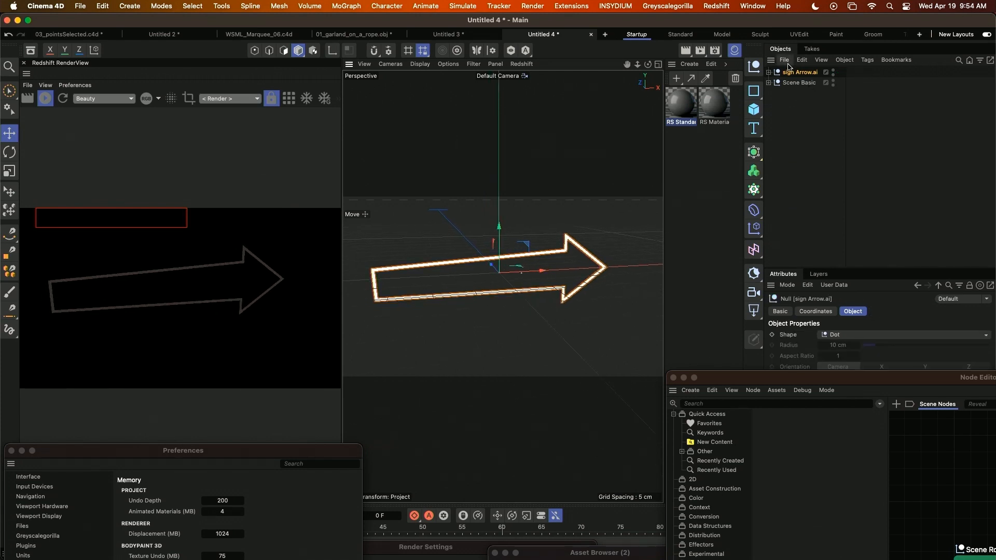
Unfold the sign Arrow.ai hierarchy to select the Spline inside Fill, and disable the Fill generator.
click(768, 72)
click(775, 83)
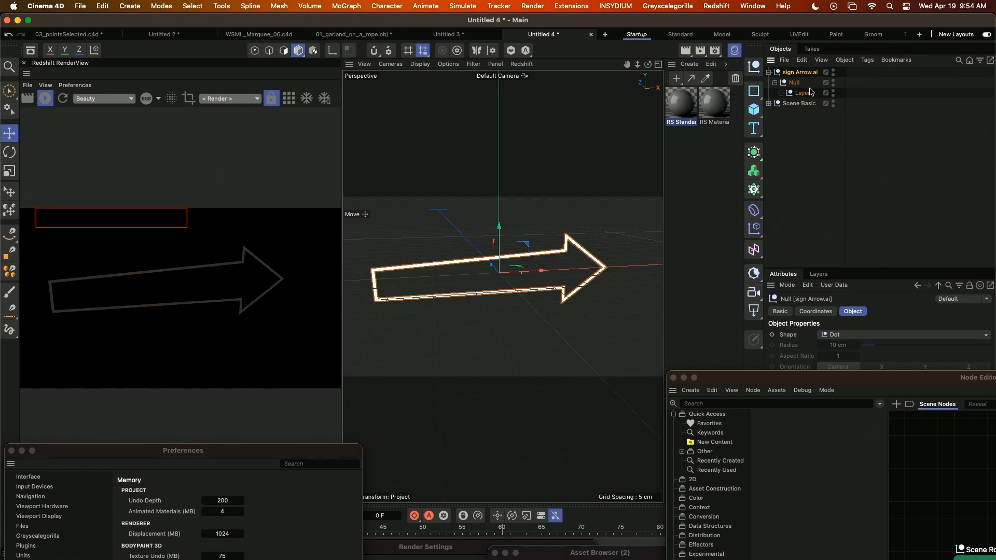
click(781, 94)
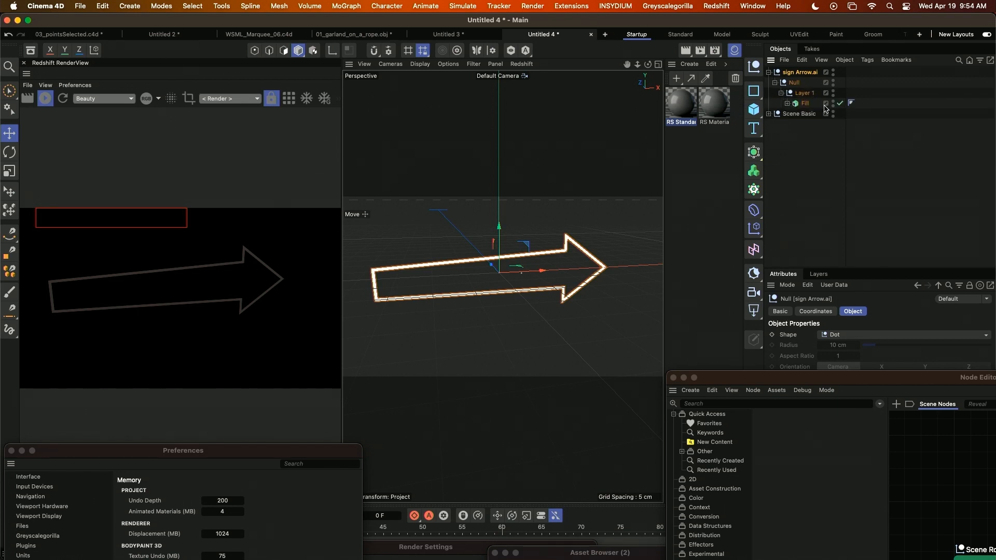
click(787, 103)
click(815, 114)
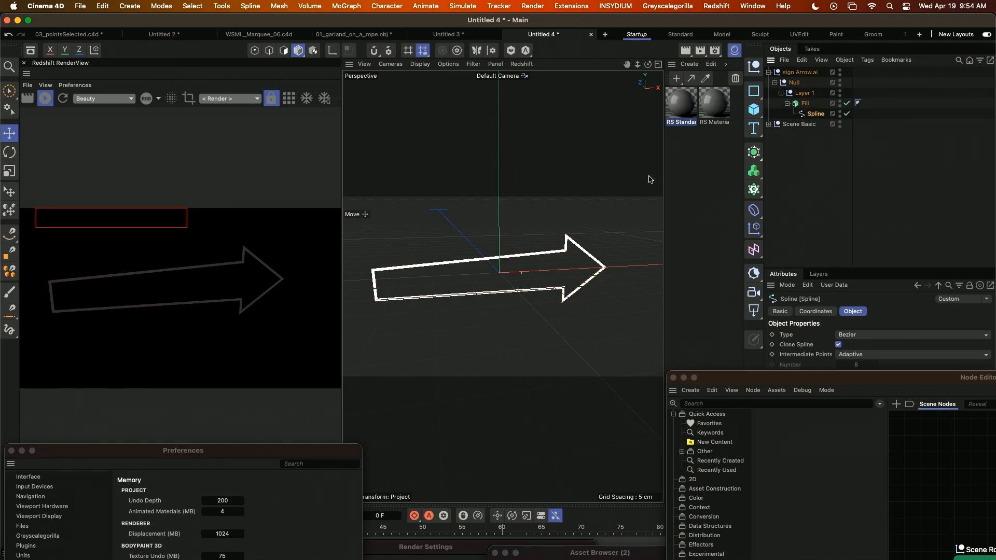
click(695, 166)
click(845, 103)
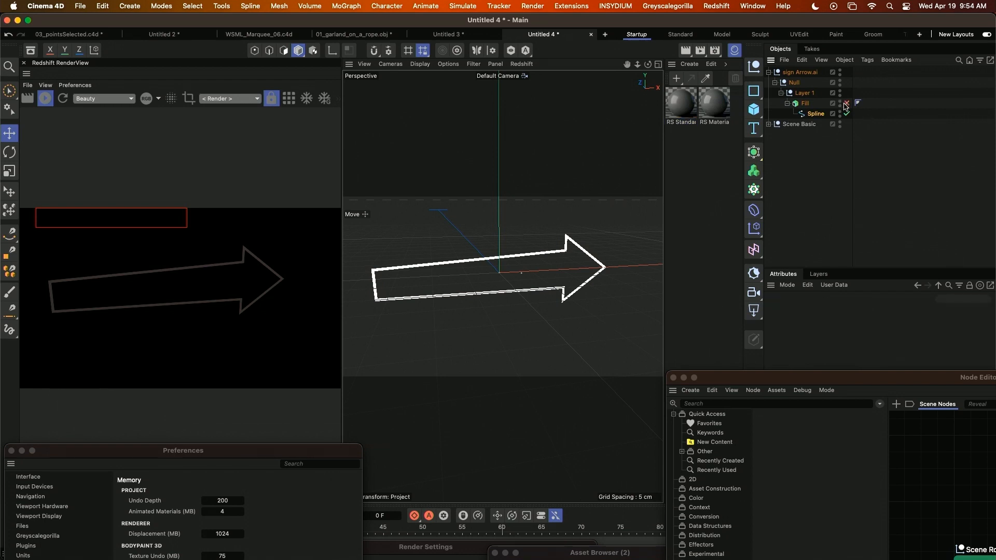
Select all connected points of the arrow spline's inner outline in point mode.
scroll(594, 238, up, 5)
scroll(598, 246, down, 3)
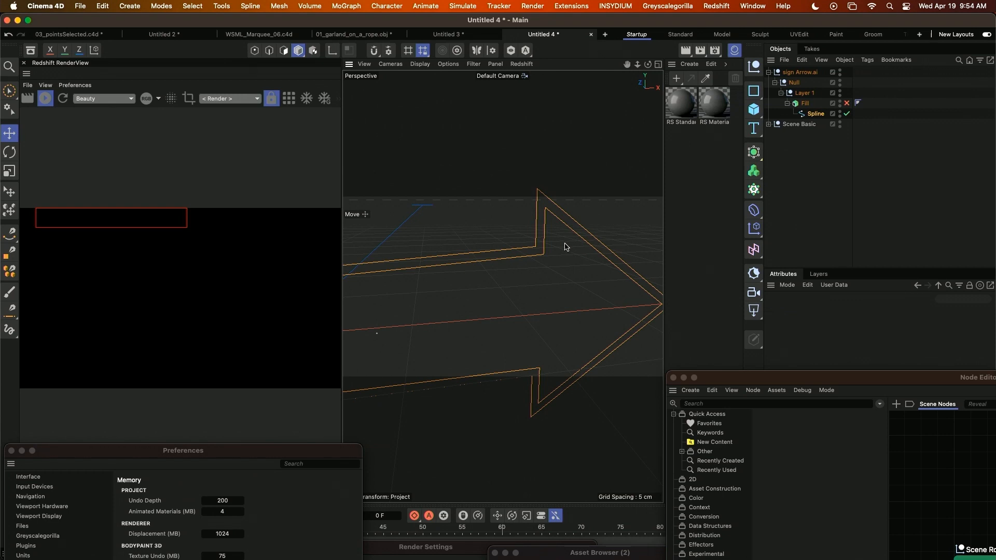
key(Return)
key(z)
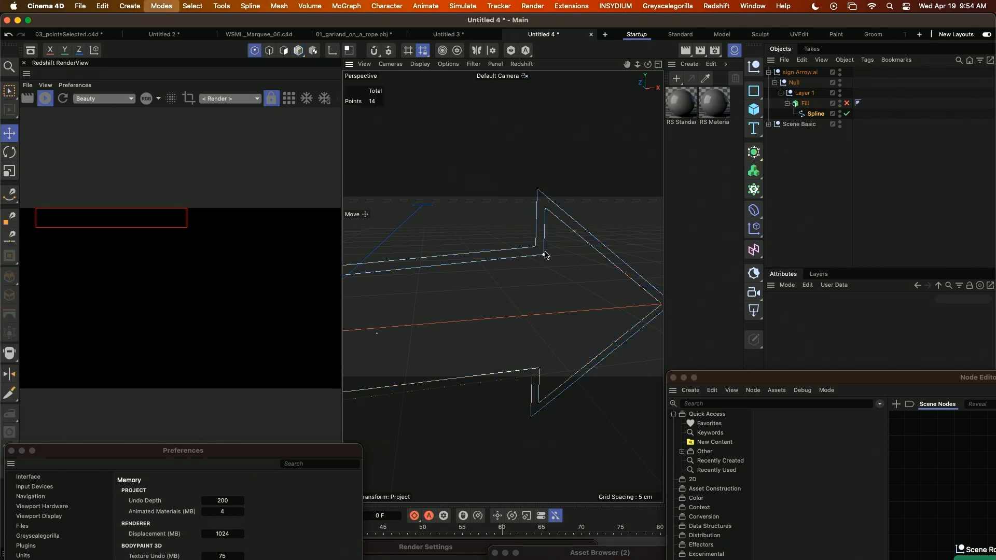
click(543, 256)
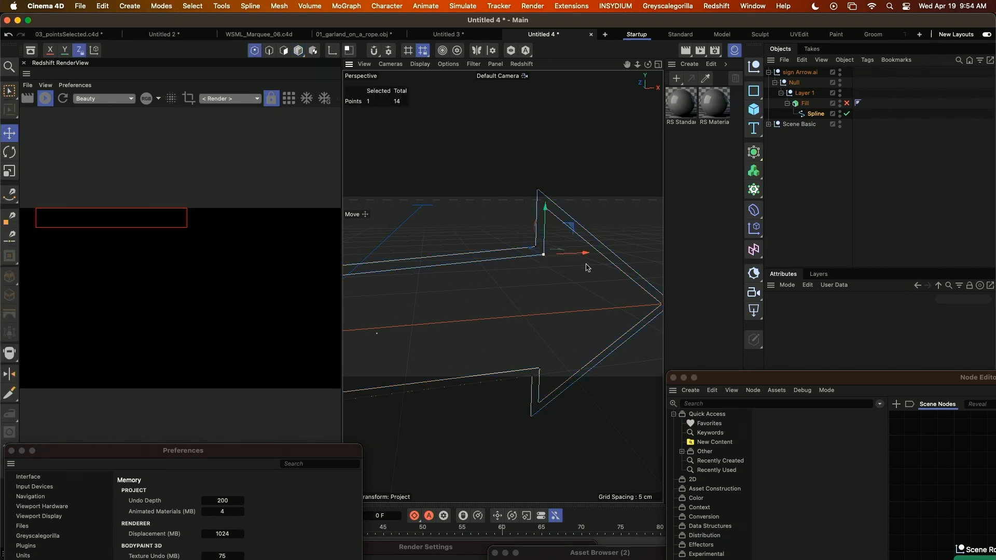
key(u)
key(w)
drag(549, 397, 537, 396)
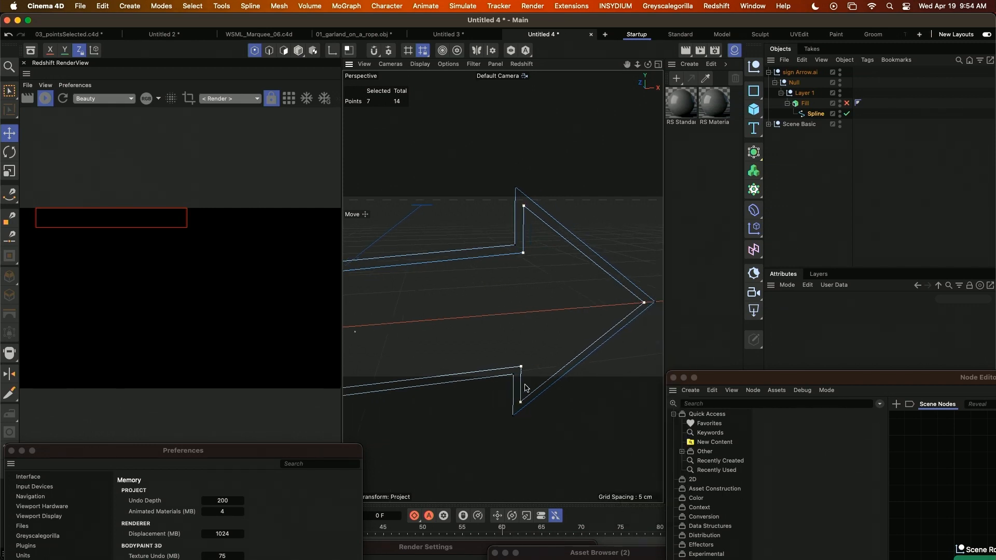
Split the selected inner arrow outline off into its own spline.
key(u)
key(p)
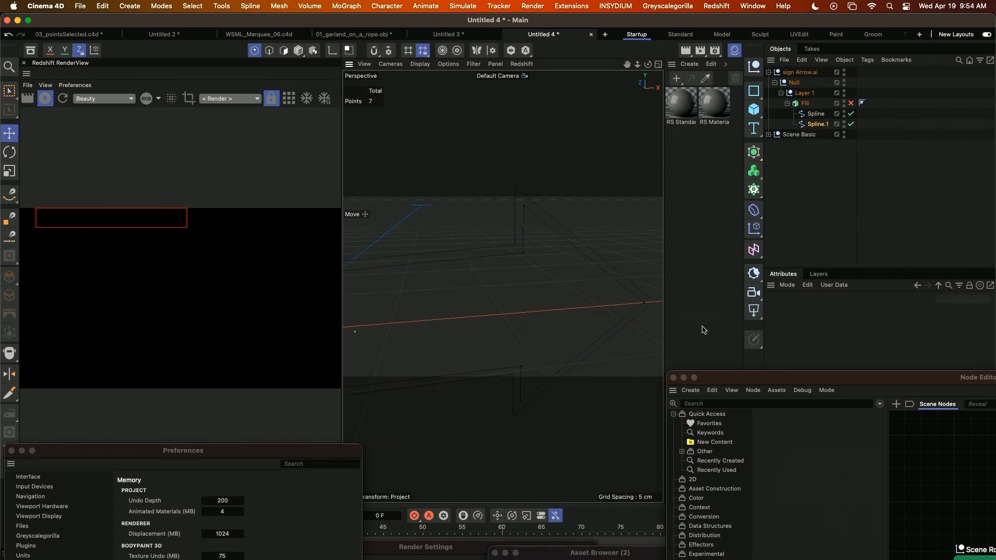
scroll(549, 311, down, 6)
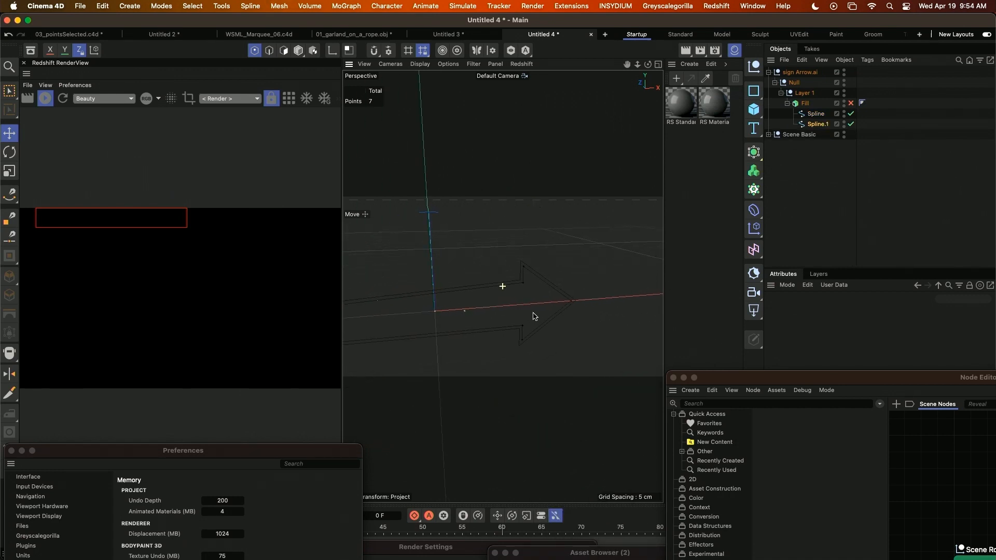
Move Spline.1 out of Fill to the top level and place it as a child of a new Extrude generator.
drag(817, 126, 811, 159)
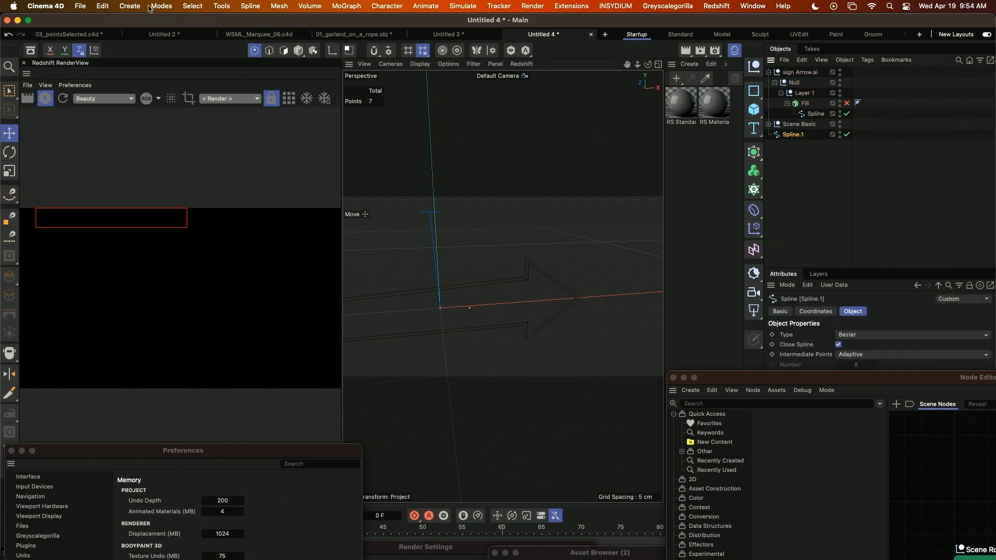
click(130, 6)
mouse_move(140, 104)
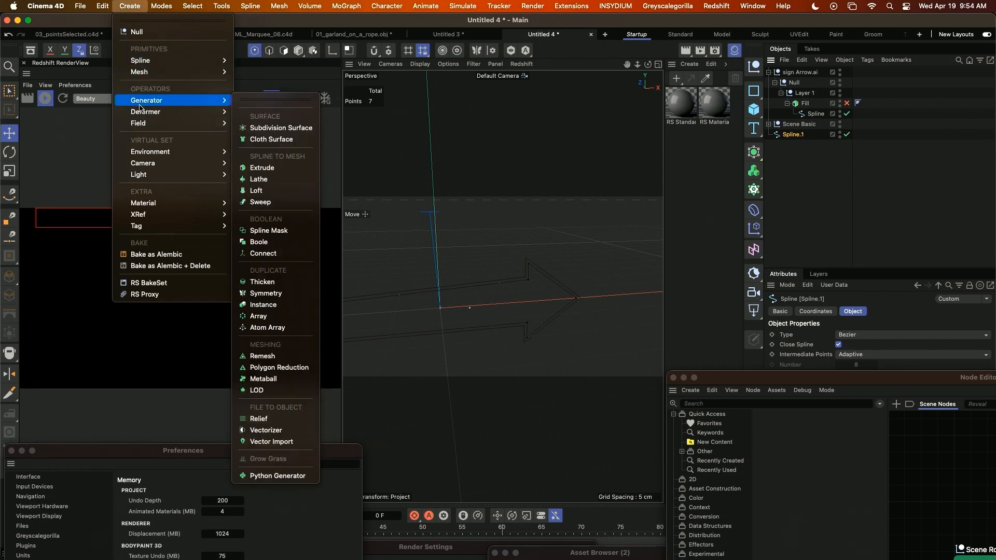
click(271, 169)
drag(804, 135, 799, 147)
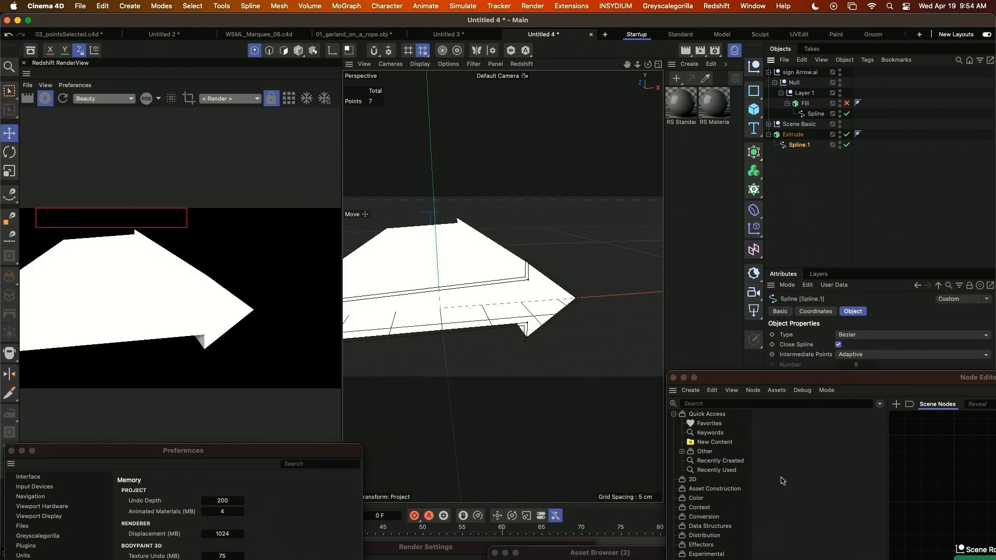
Move the Node Editor out of the way and set the inner arrow Extrude's offset to 0.5 cm.
drag(840, 373, 581, 542)
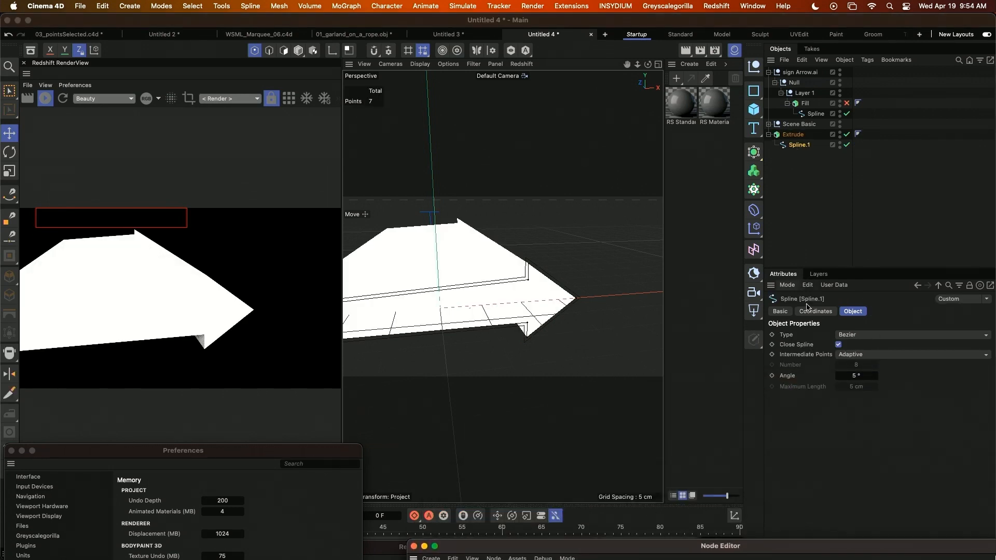
click(796, 134)
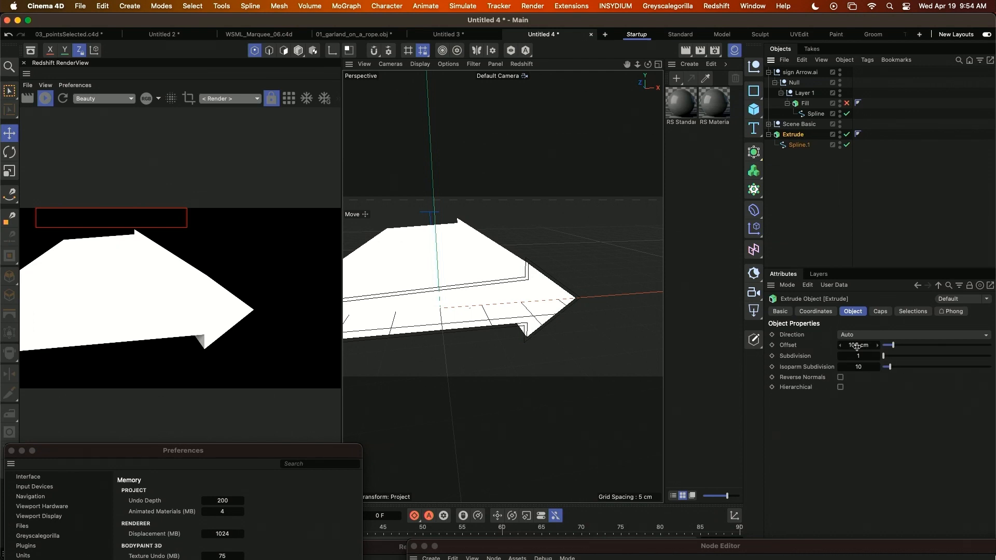
click(854, 345)
text(0.5)
key(Return)
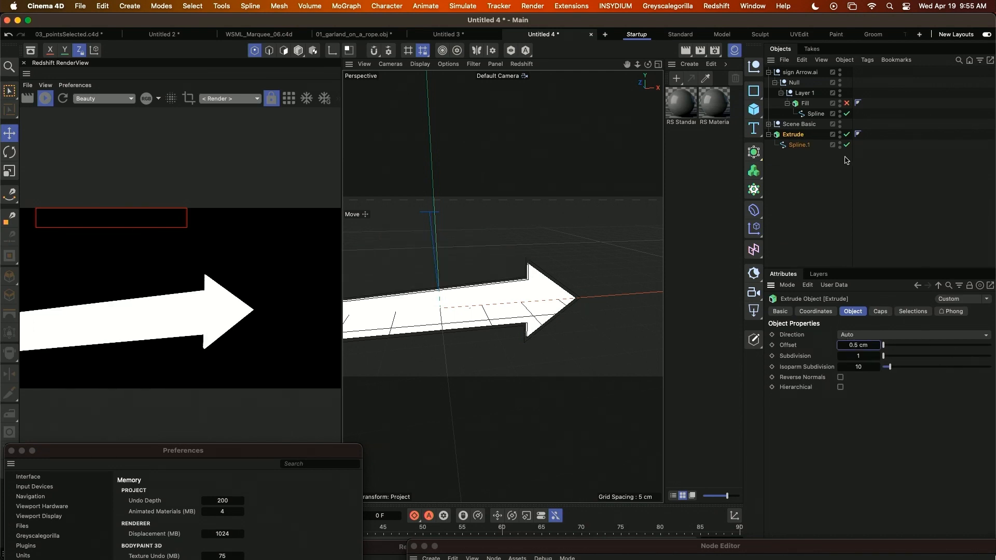
Move Fill with its Spline to the top level, enable it, and set its extrusion offset to 5 cm.
drag(802, 103, 819, 189)
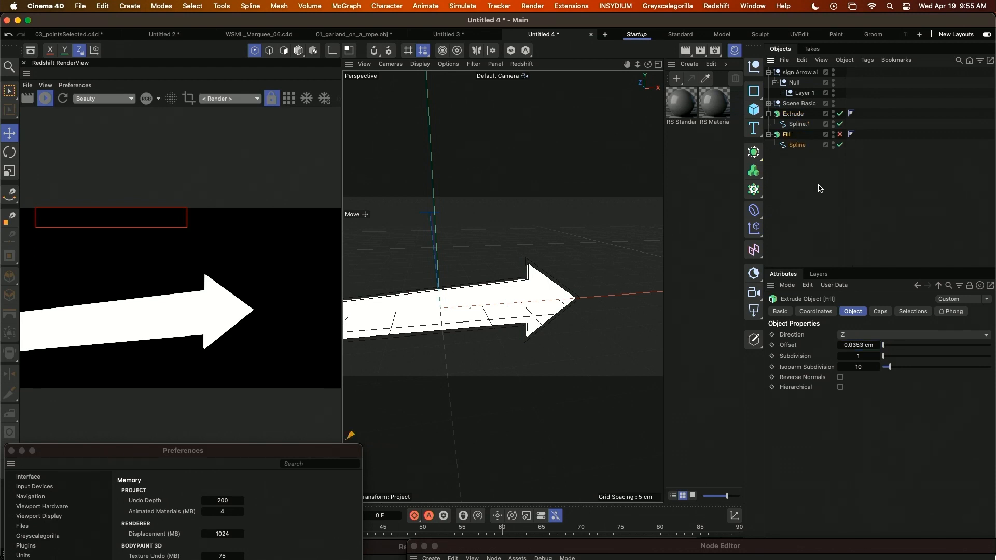
click(841, 135)
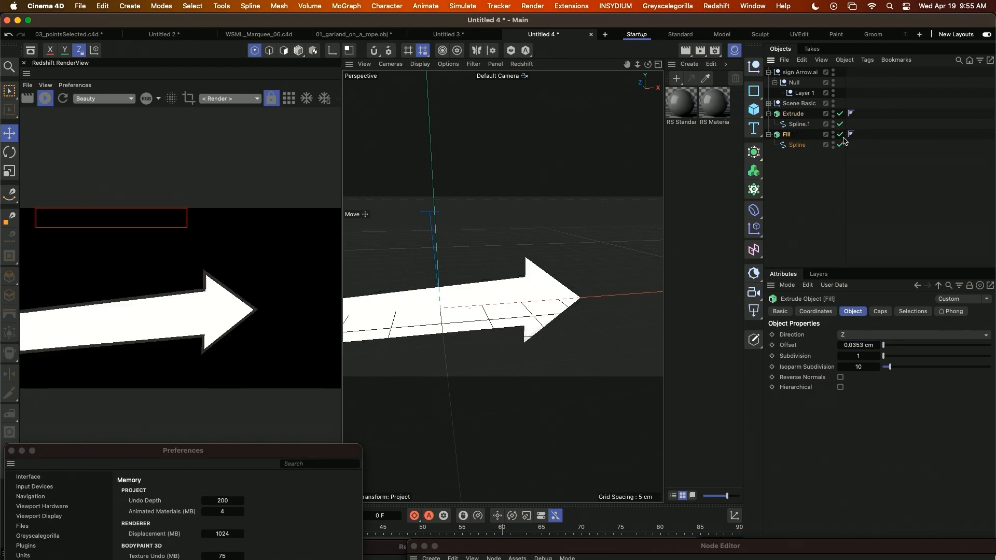
double_click(856, 346)
text(5)
key(Return)
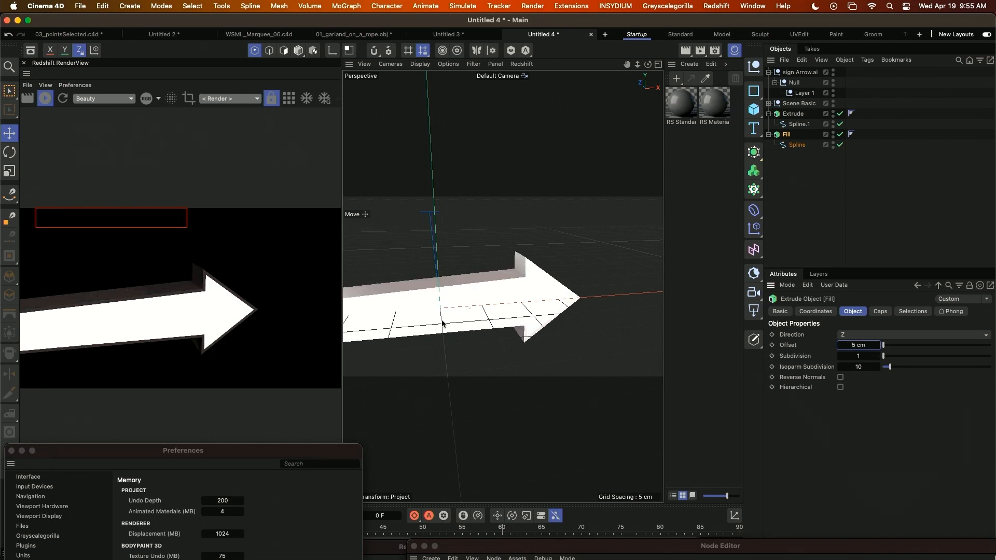
alt+drag(462, 330, 587, 352)
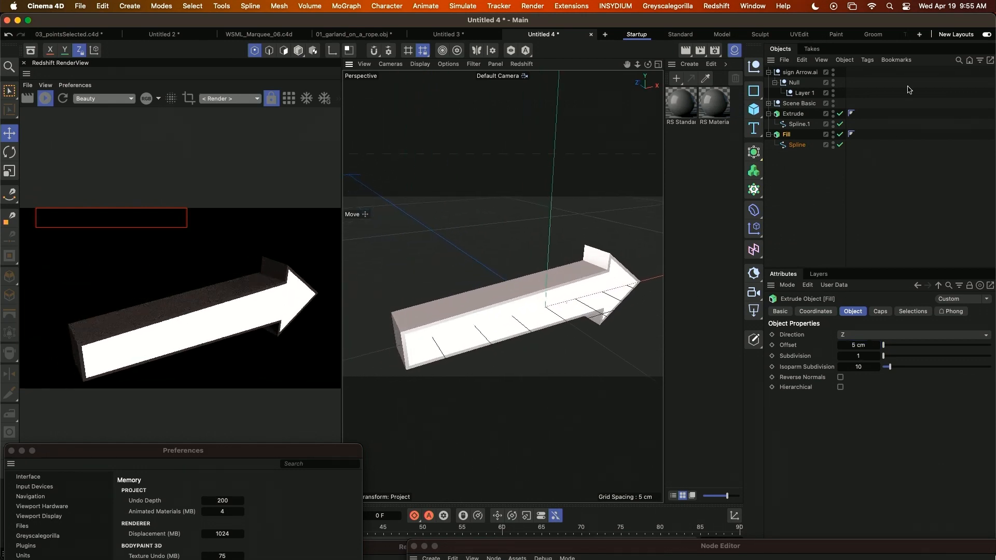
click(797, 114)
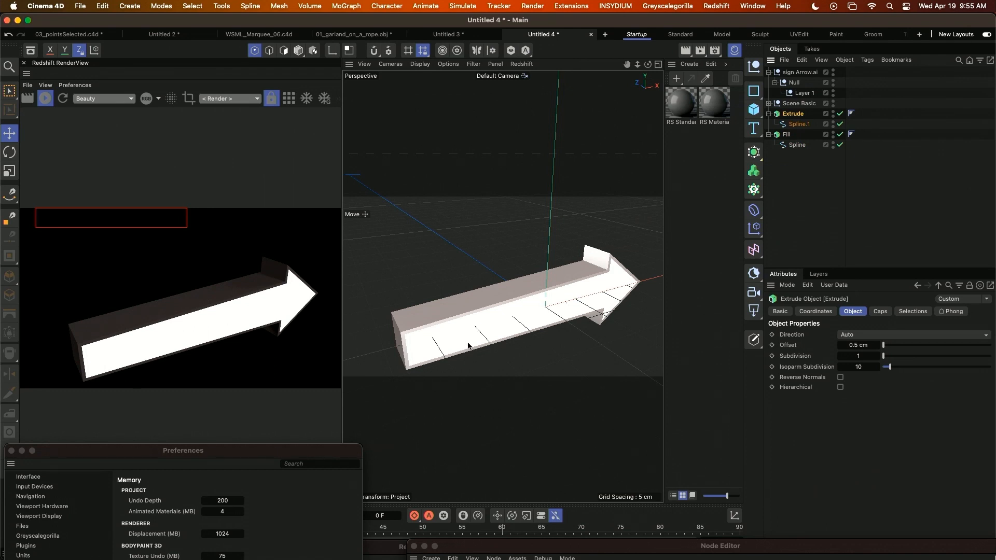
key(e)
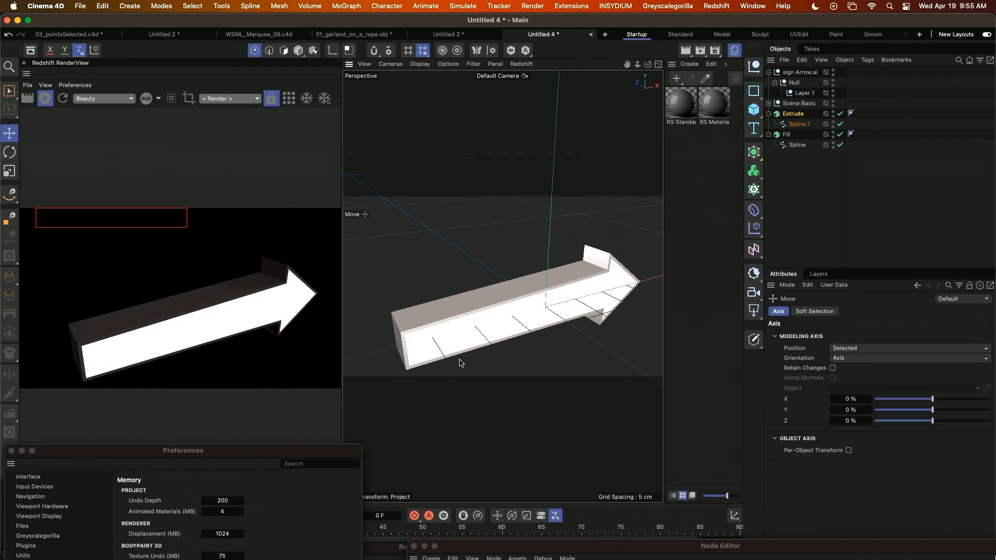
click(794, 114)
scroll(513, 275, down, 4)
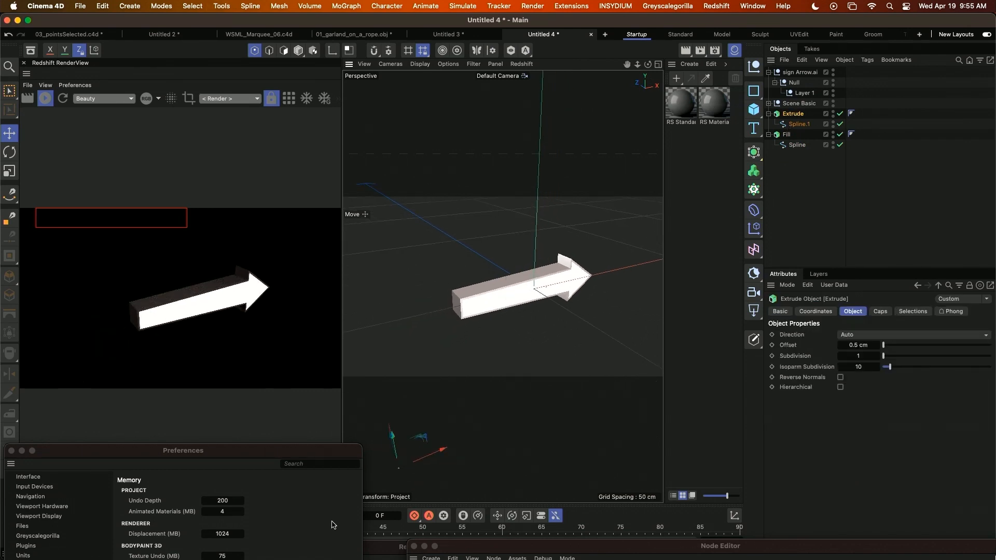
alt+middle_drag(502, 367, 481, 363)
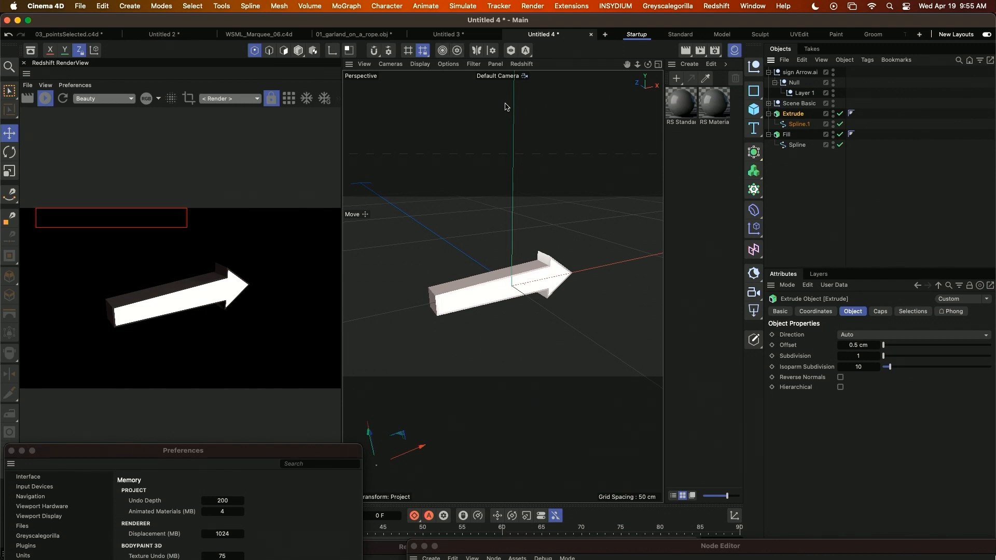
Open the 04_arrow.c4d project from the 03_C4d folder inside 03_Ease Sign, keeping the same name and title.
key(super+o)
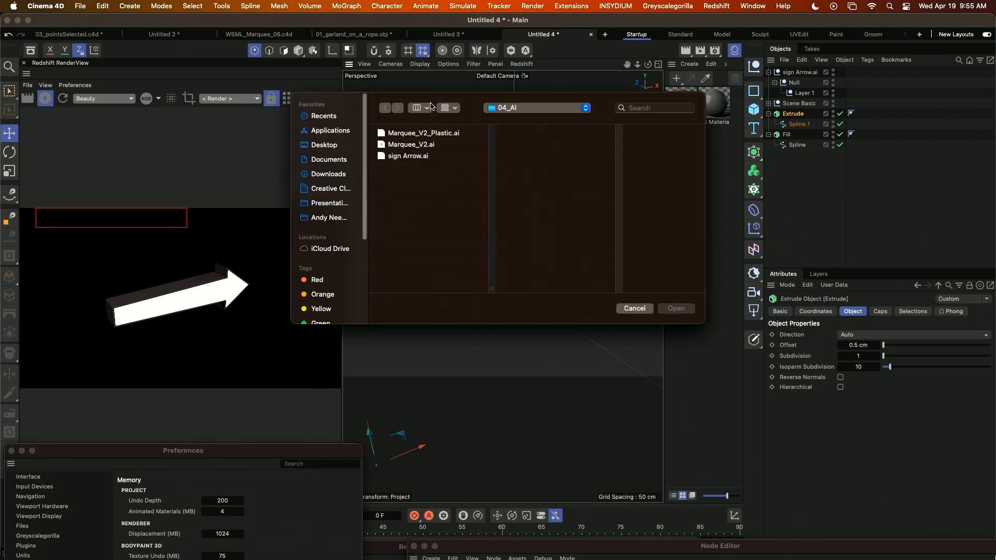
click(528, 107)
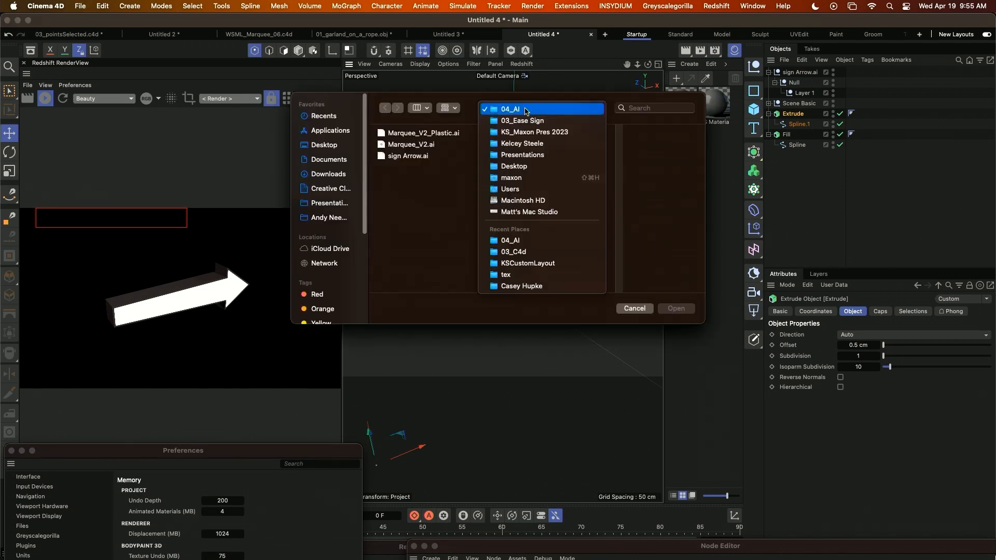
click(526, 109)
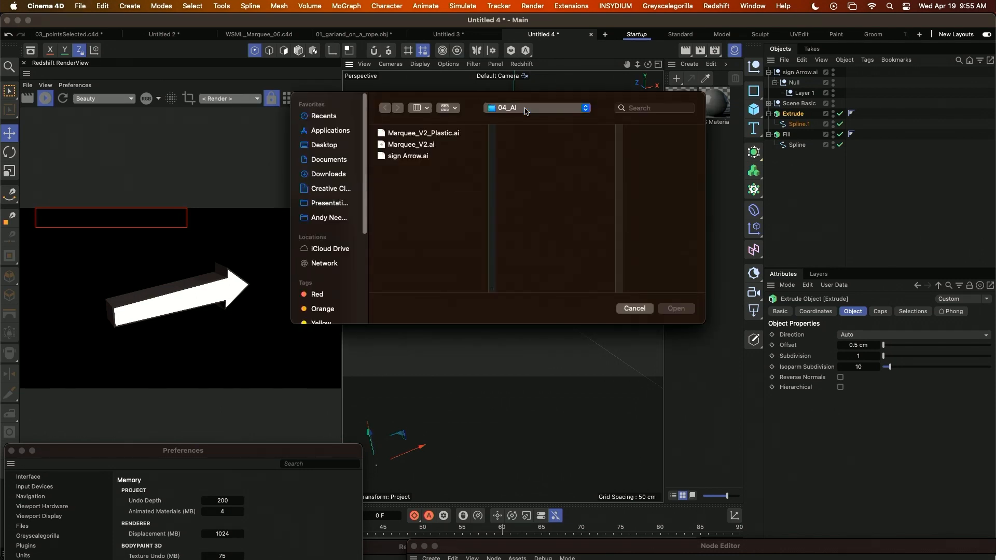
click(526, 109)
click(527, 131)
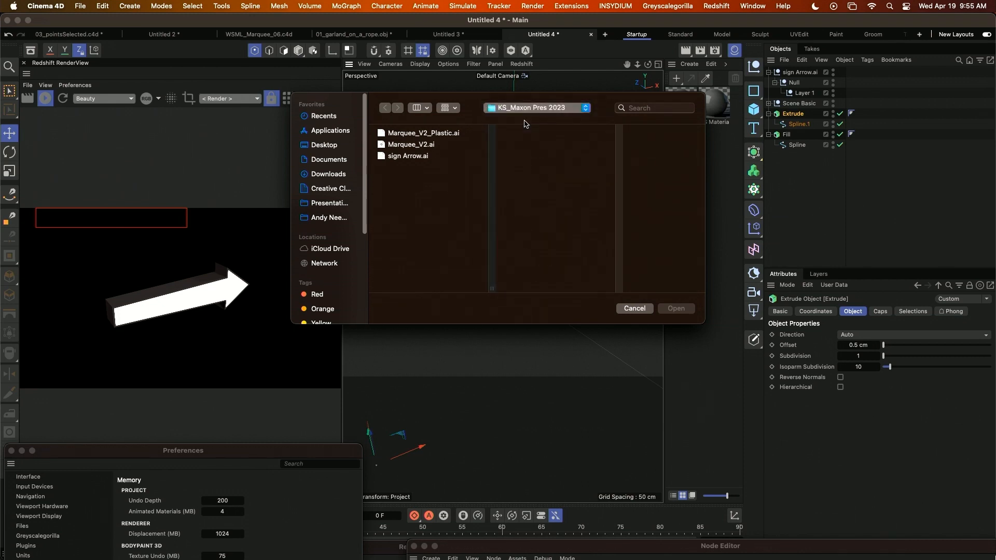
click(623, 156)
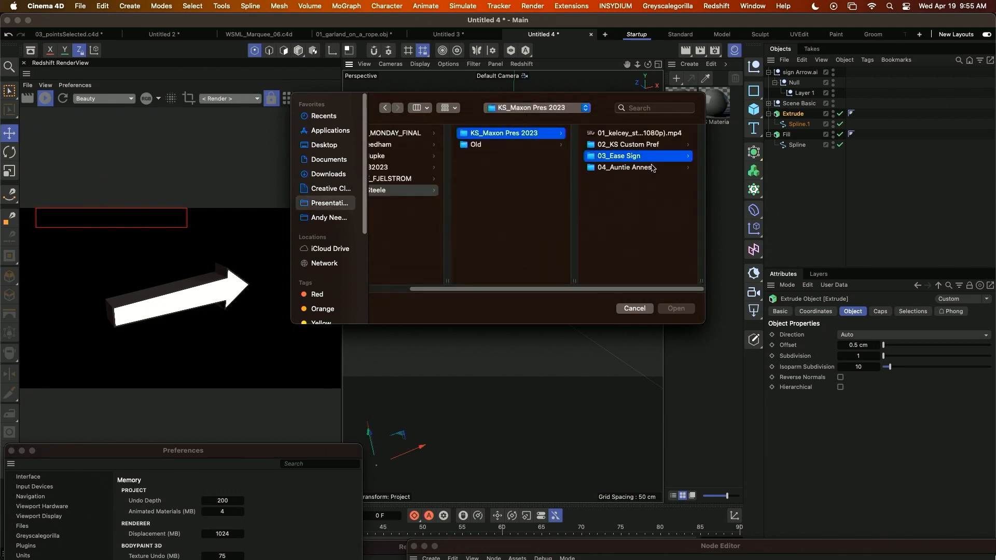
click(625, 156)
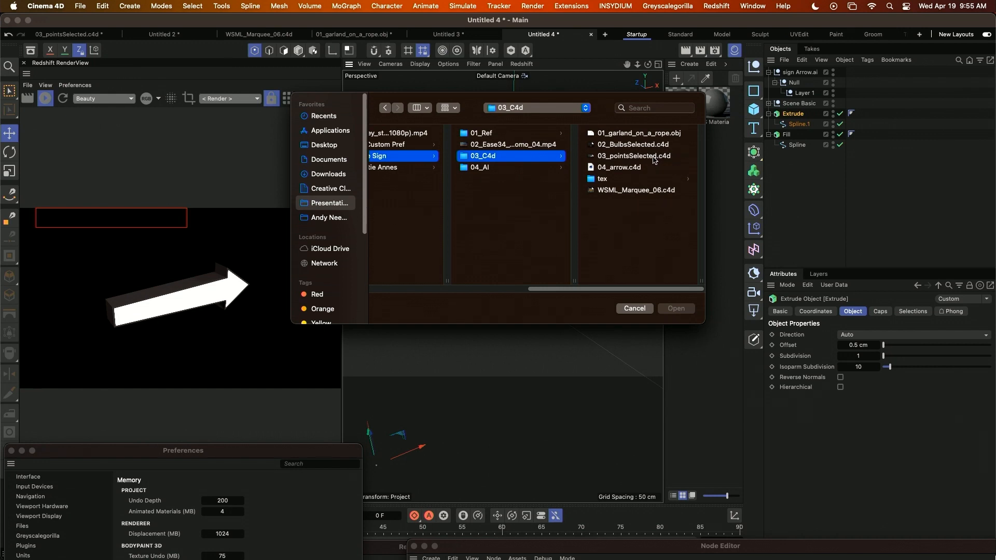
double_click(630, 166)
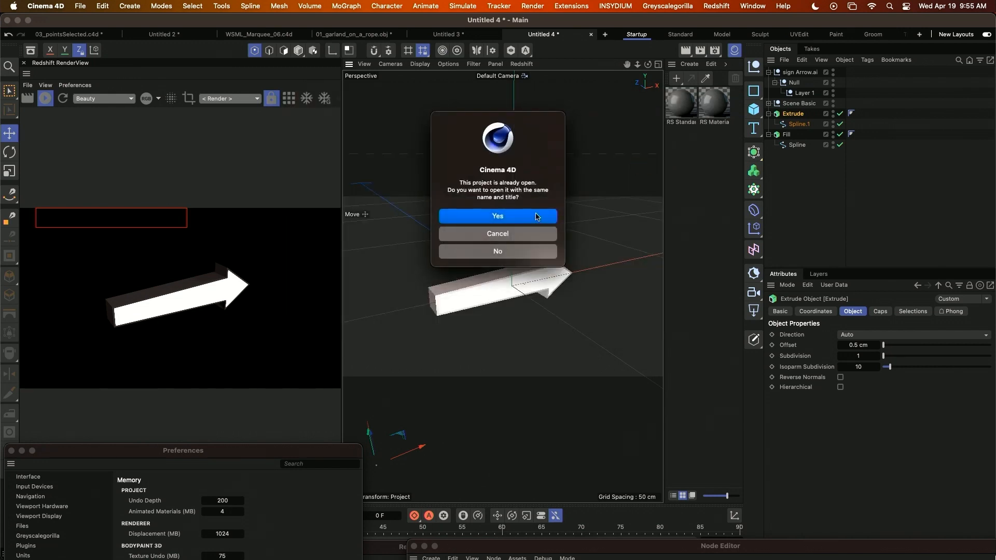
click(536, 217)
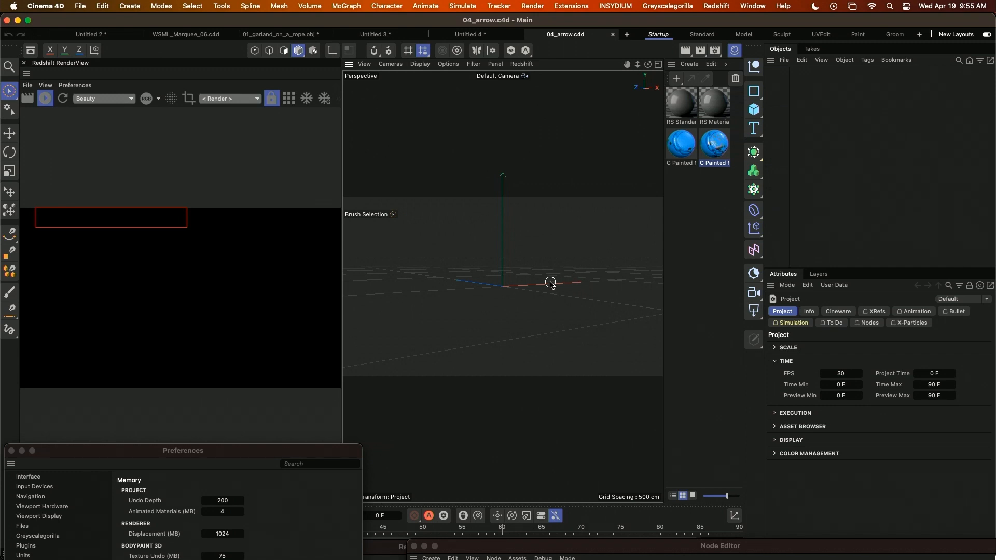
Duplicate the RS Material and RS Standard materials, and open each copy for editing.
alt+drag(552, 282, 534, 335)
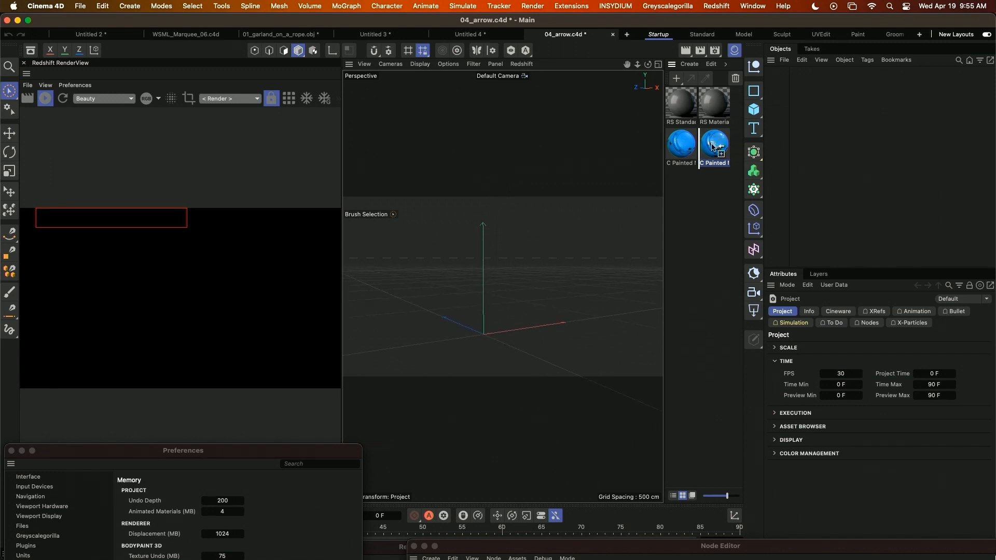
double_click(709, 212)
double_click(682, 188)
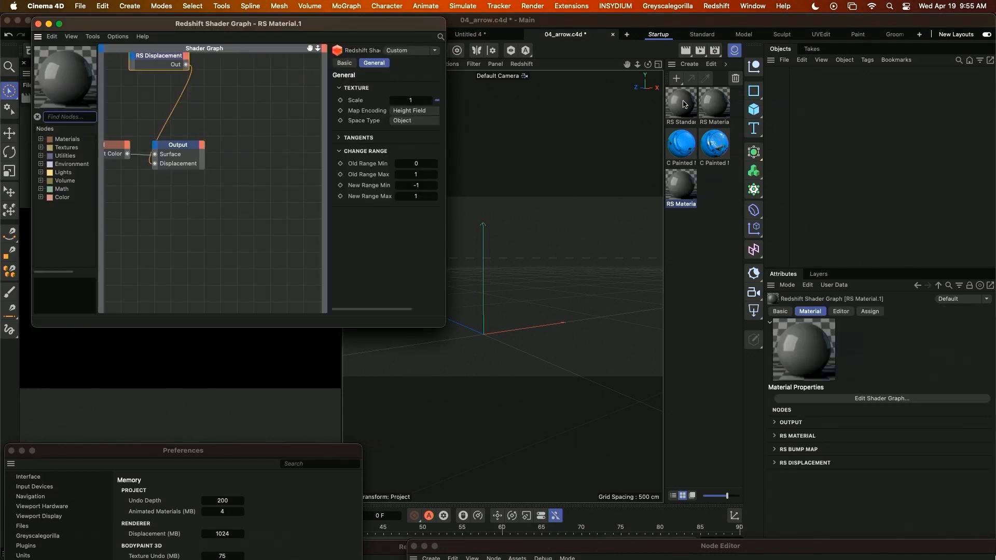
double_click(715, 187)
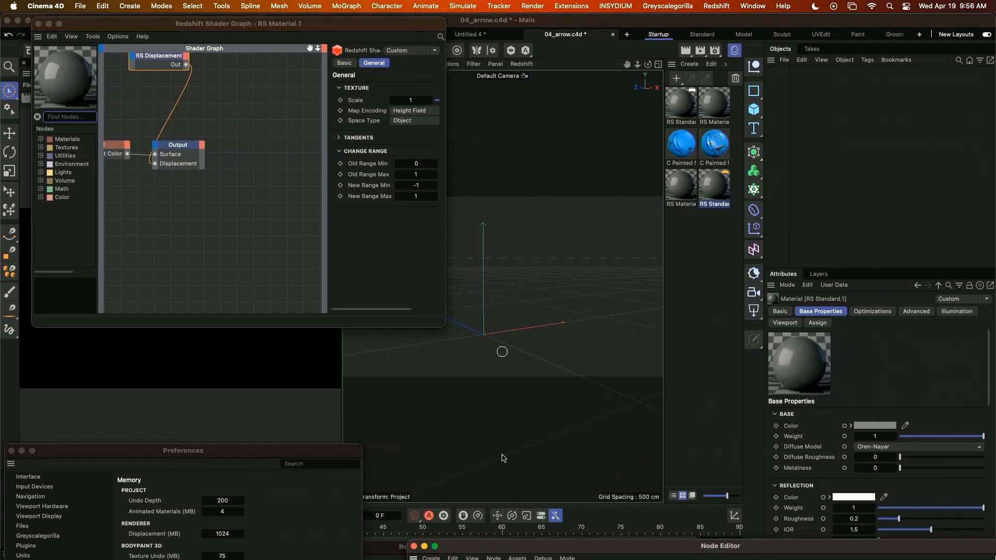
Bring the Node Editor into view, search its nodes for "material", and add a Material Blender to the RS Standard.1 graph.
drag(674, 553, 286, 98)
middle_drag(310, 297, 332, 283)
click(73, 116)
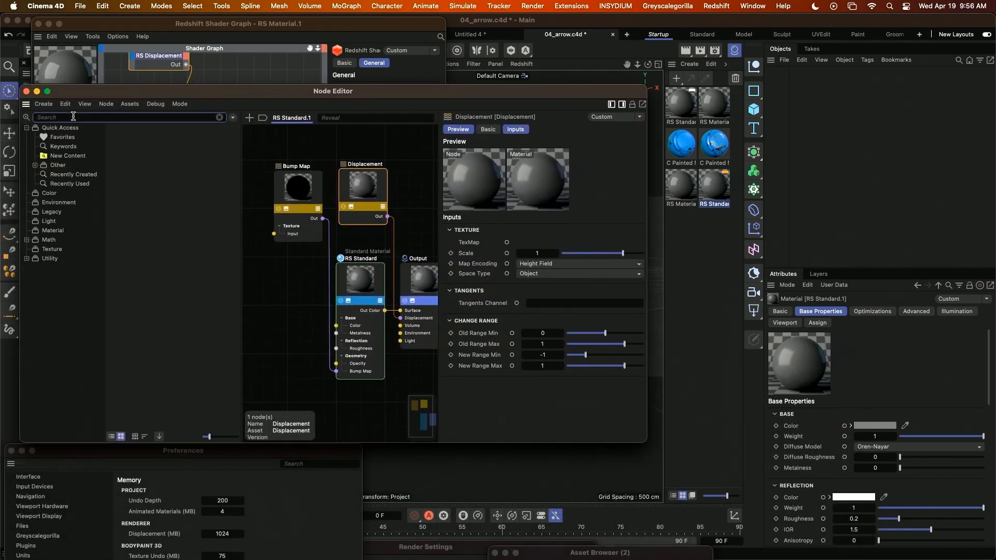
text(material)
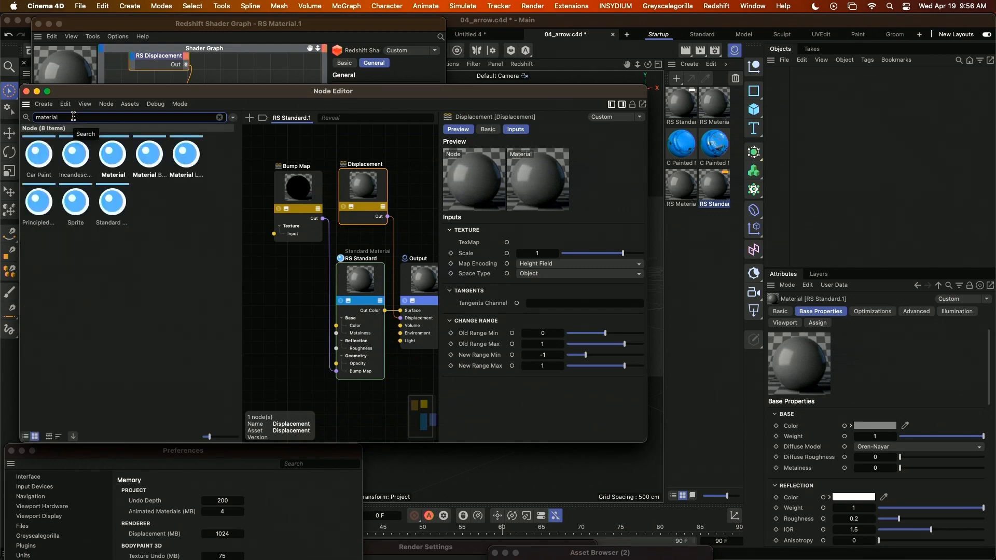
drag(149, 154, 287, 342)
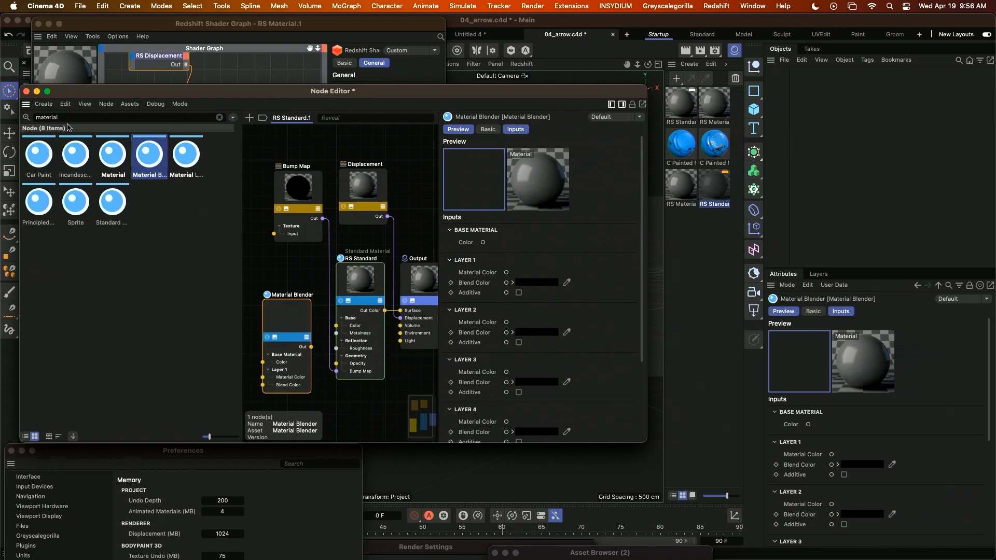
Search for "refer" and add two Reference nodes above the Displacement node.
double_click(94, 121)
text(refer)
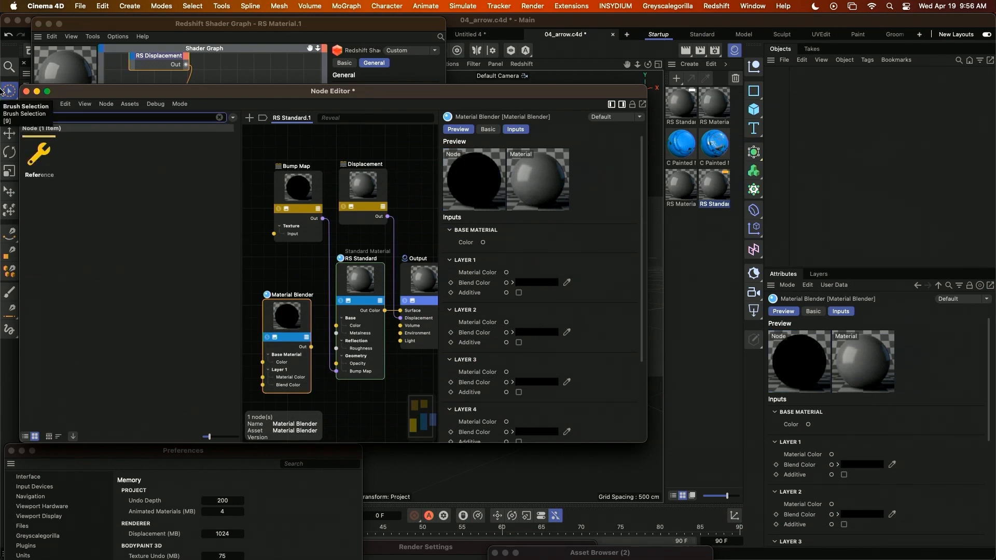
drag(39, 158, 407, 155)
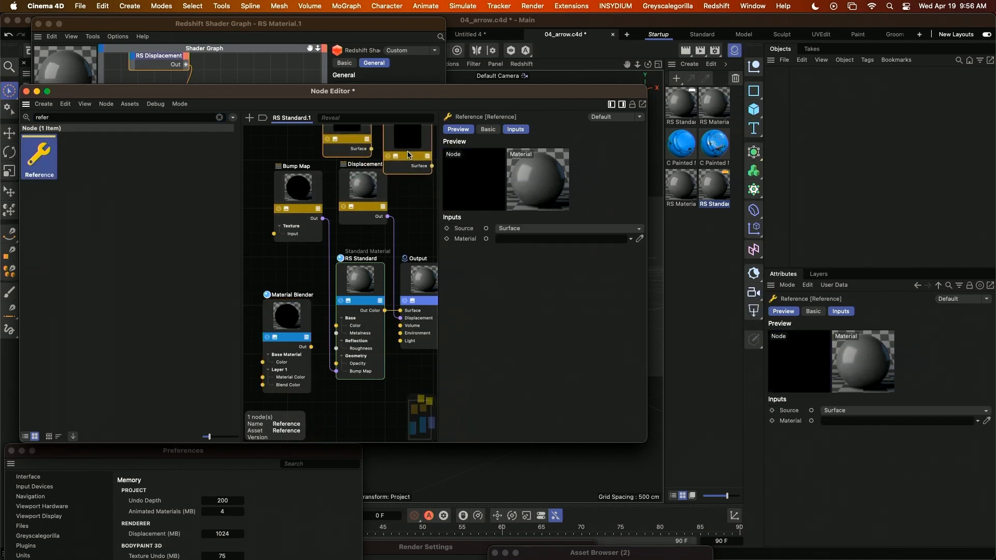
Assign C Painted Metal 01 as the selected Reference node's material and C Painted Metal 04 as the other Reference node's material.
click(687, 148)
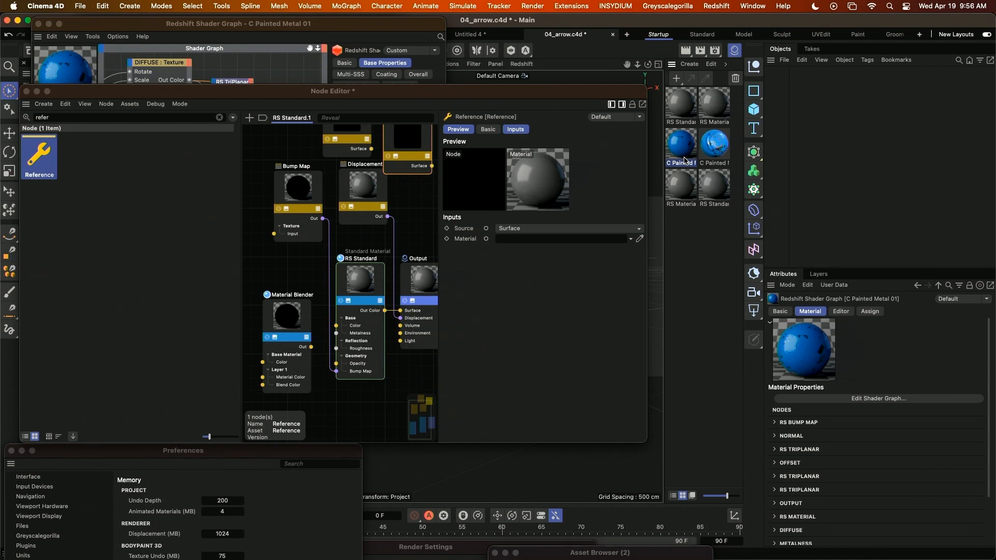
drag(685, 156, 507, 240)
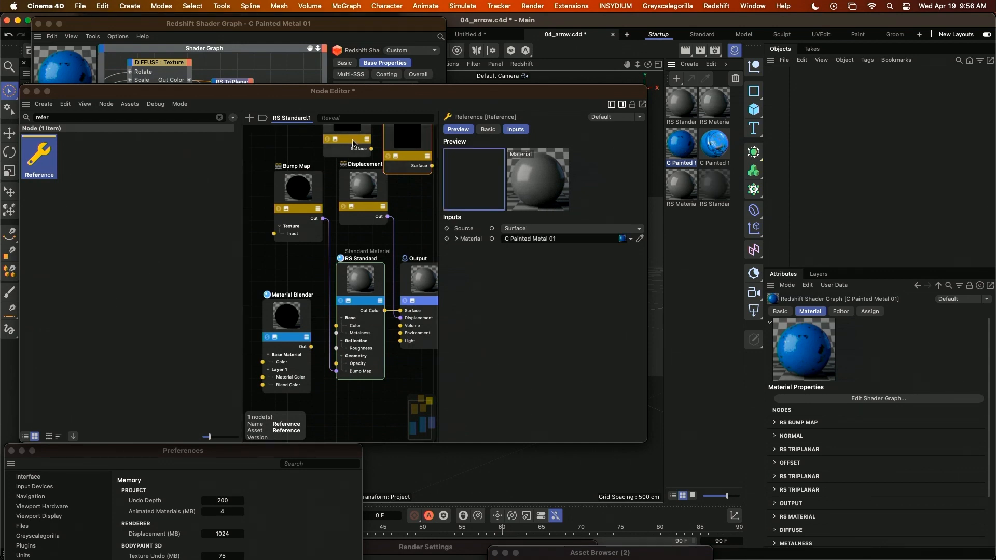
click(353, 140)
mouse_move(718, 154)
mouse_down()
mouse_move(564, 227)
mouse_move(498, 240)
mouse_up()
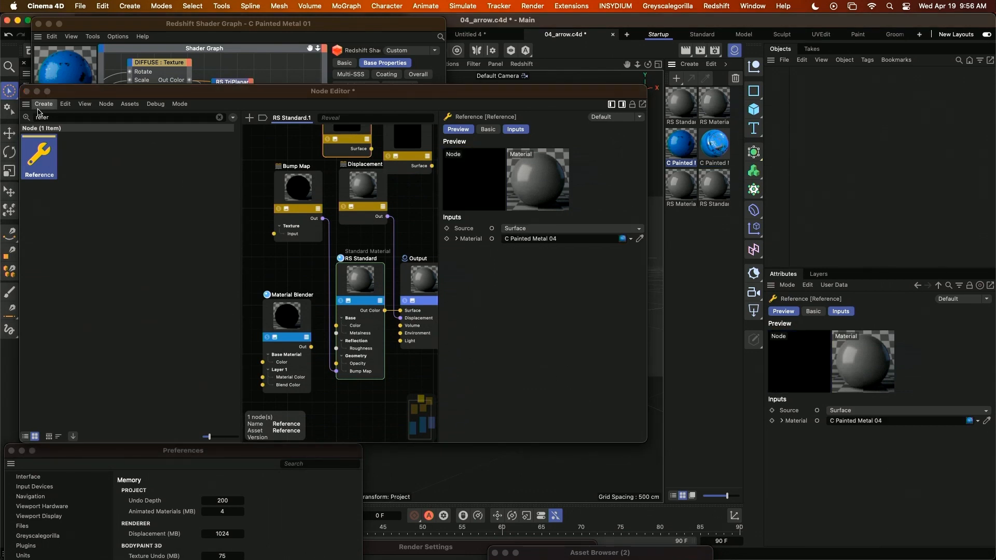
Search for "maxon noise" and add a Maxon Noise node above the Material Blender.
click(61, 117)
text(maxon noise)
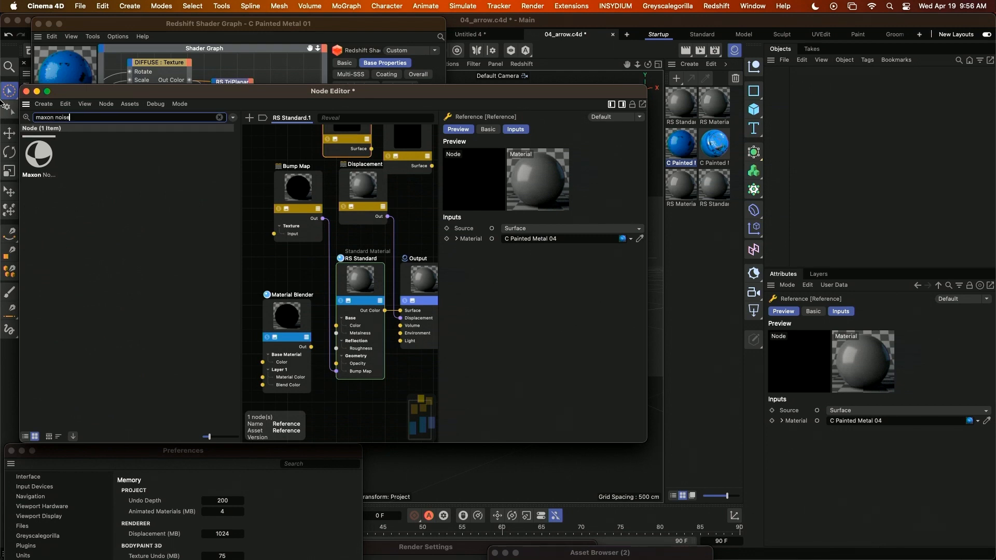
drag(39, 155, 286, 265)
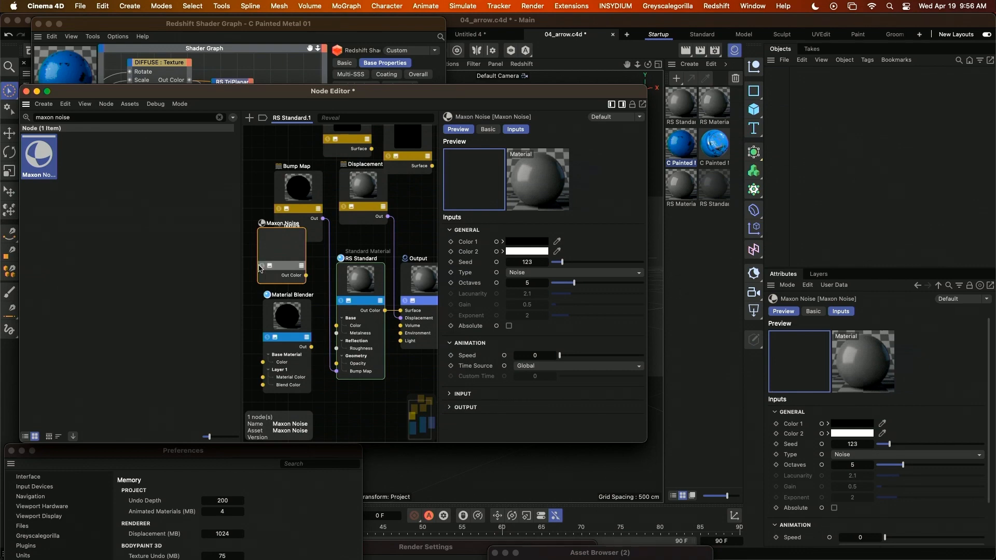
Copy the Extrude and Fill arrow objects from the Untitled 4 project into 04_arrow.c4d.
drag(235, 99, 635, 188)
drag(199, 26, 165, 510)
scroll(152, 332, down, 2)
middle_drag(166, 328, 127, 299)
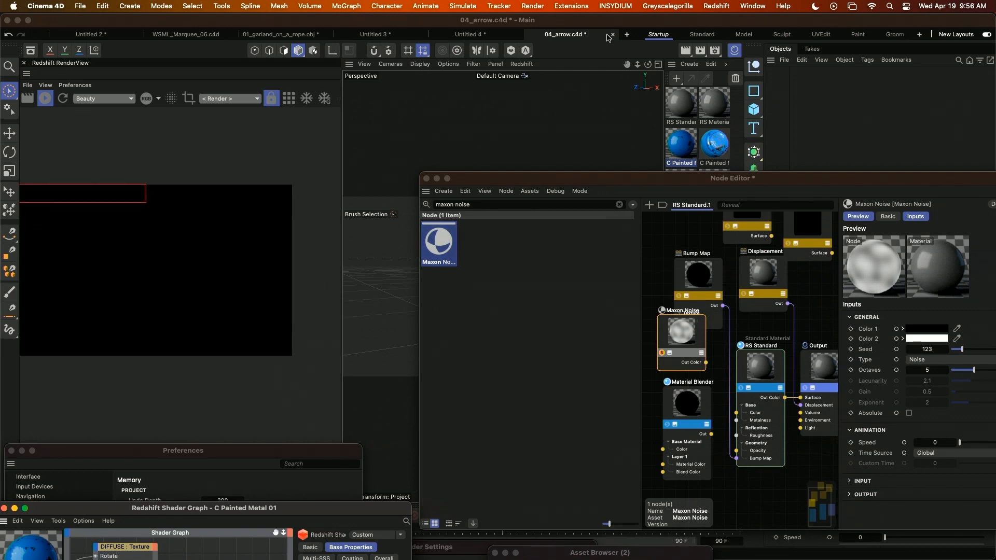
click(482, 34)
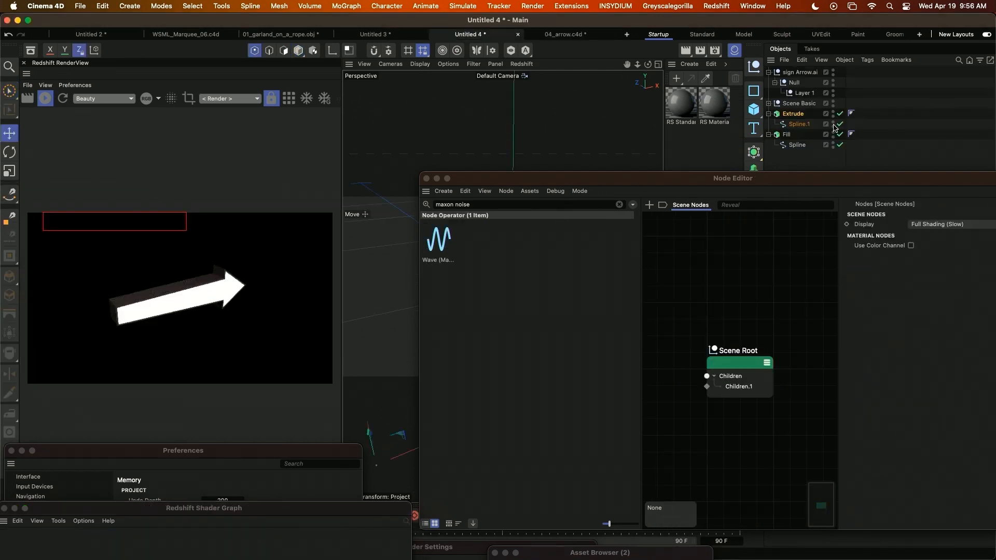
ctrl+click(809, 146)
click(566, 34)
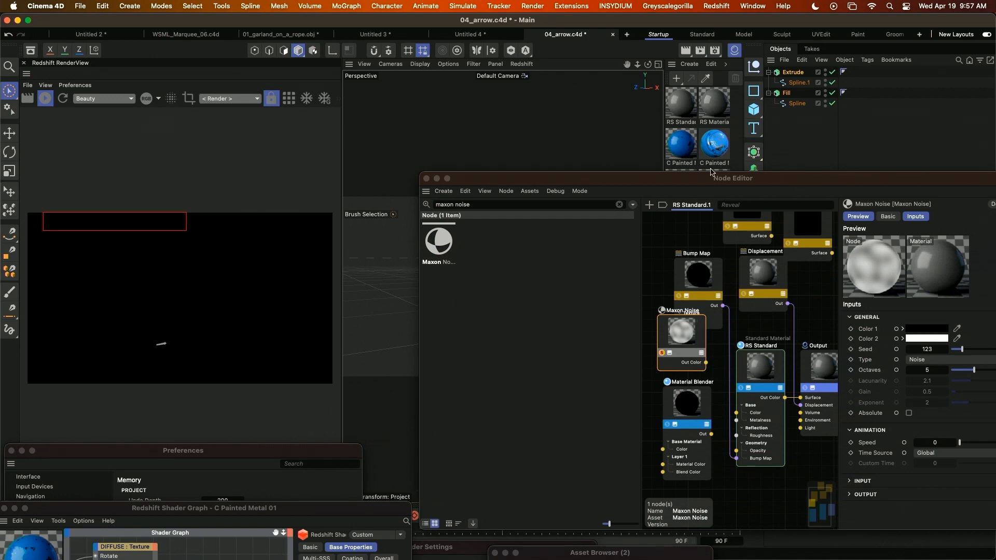
Apply the RS Standard.1 material to the Extrude and Fill objects and set both material tags' projection to Cubic.
drag(701, 187, 584, 423)
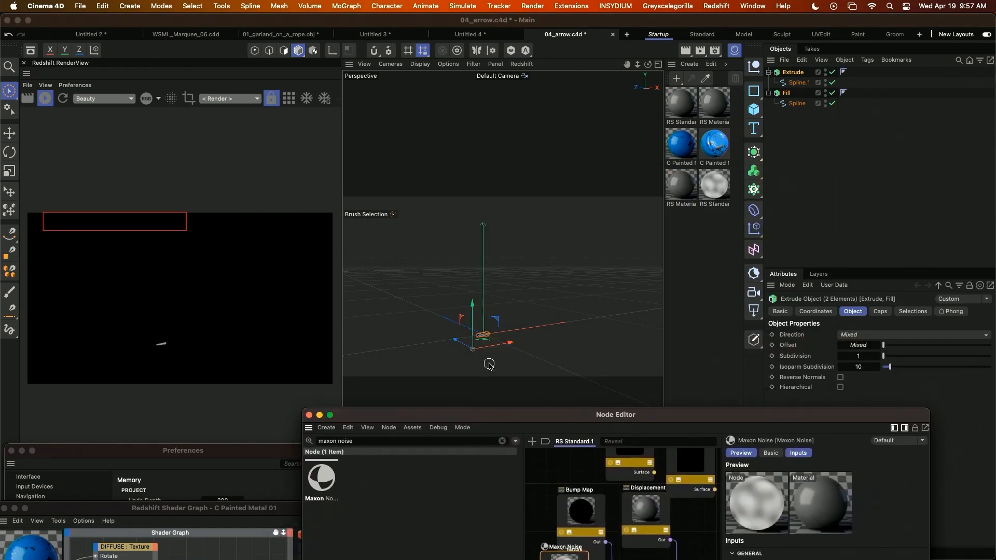
alt+drag(491, 269, 507, 329)
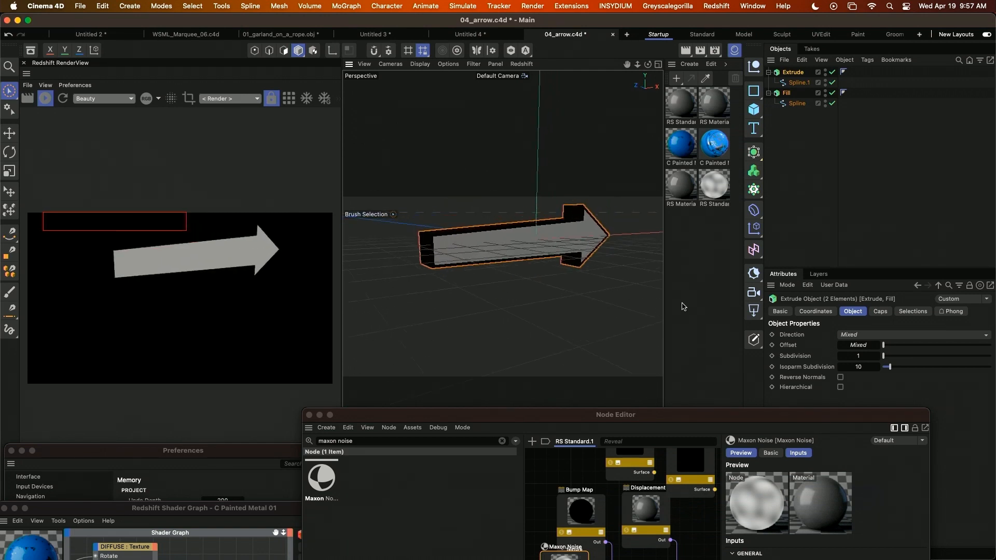
drag(715, 180, 791, 96)
drag(724, 191, 851, 104)
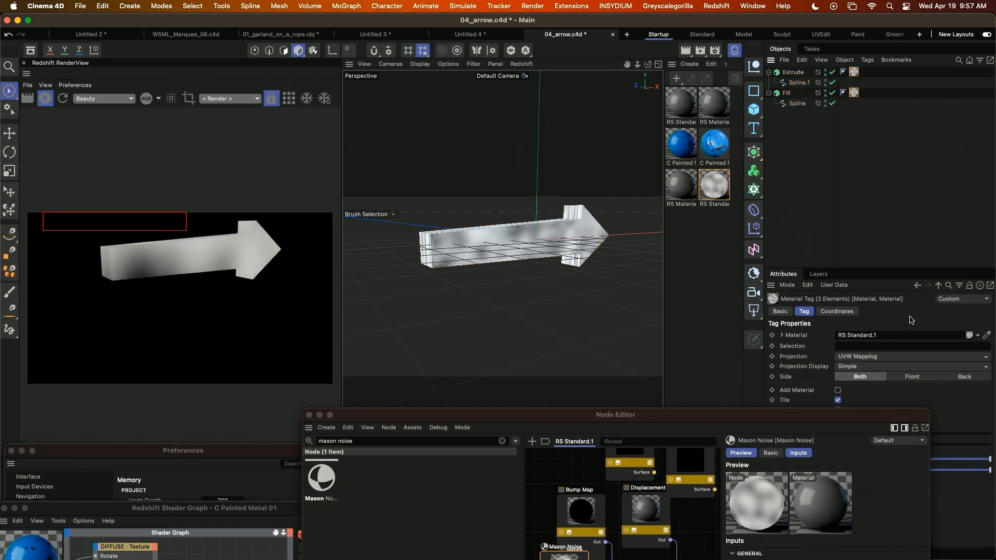
click(876, 362)
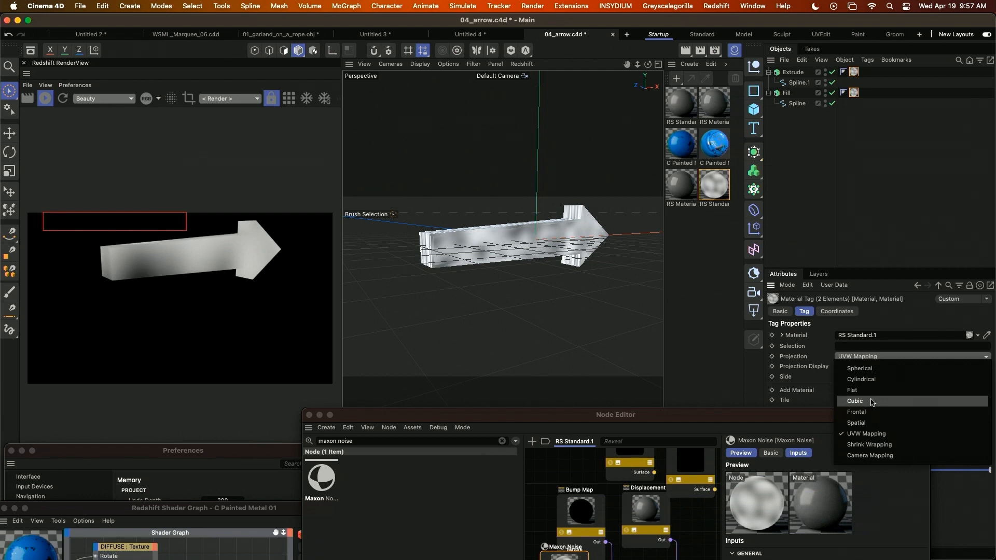
click(874, 399)
click(709, 425)
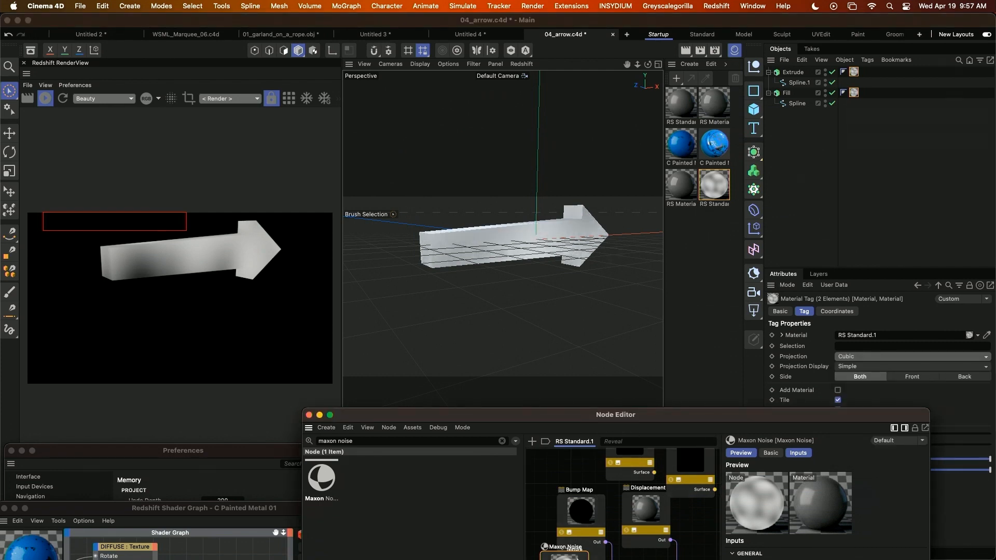
Set the Maxon Noise node's type to FBM and its overall input scale to 0.3.
click(577, 559)
drag(740, 421, 494, 181)
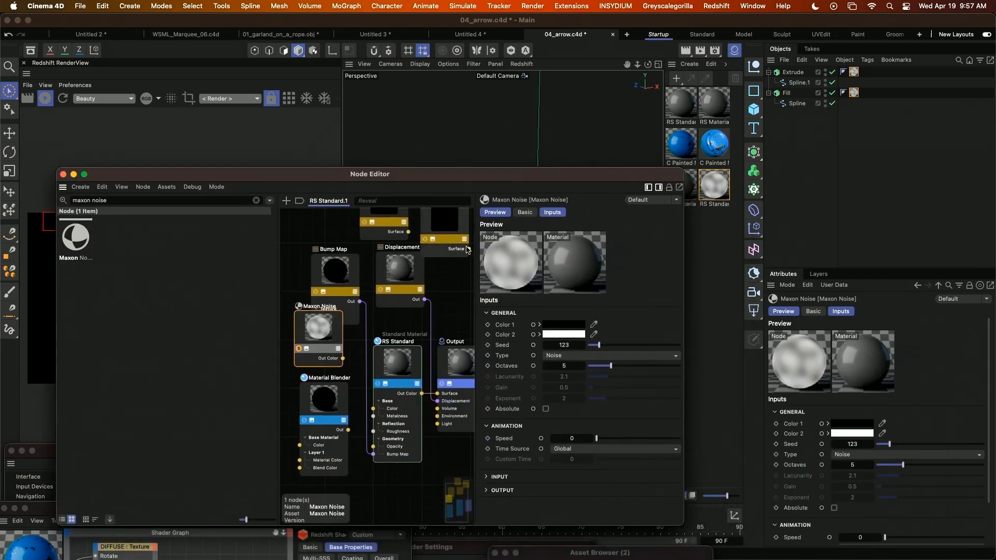
click(557, 356)
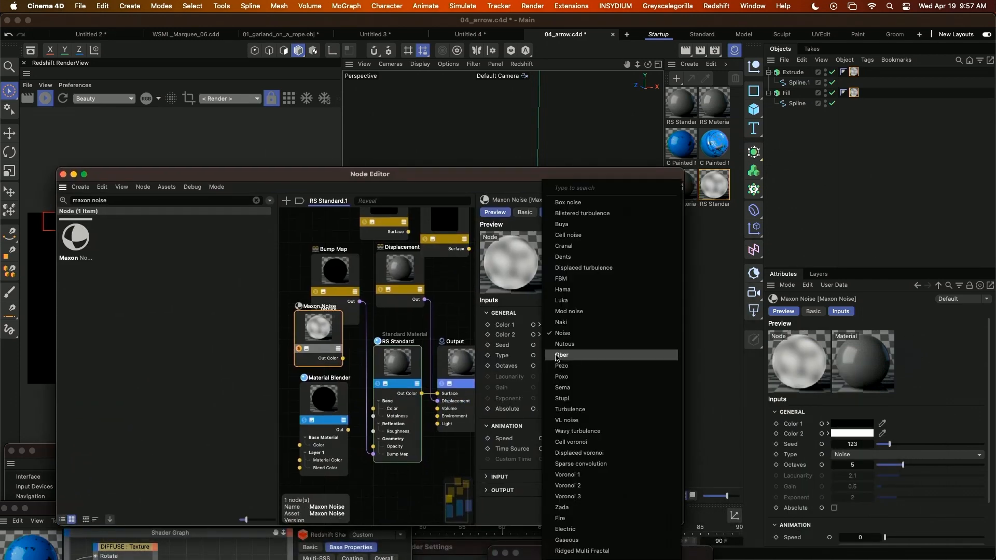
click(562, 279)
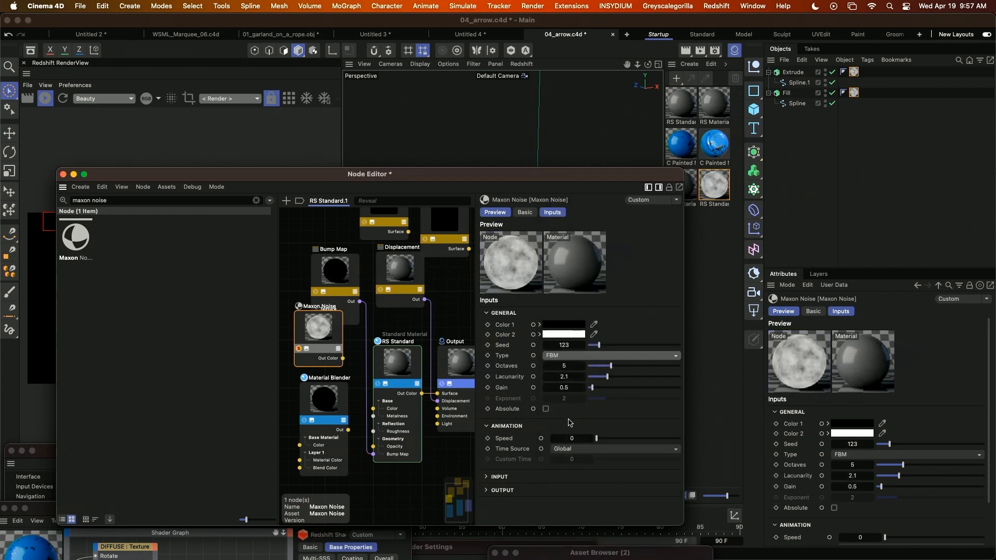
click(488, 477)
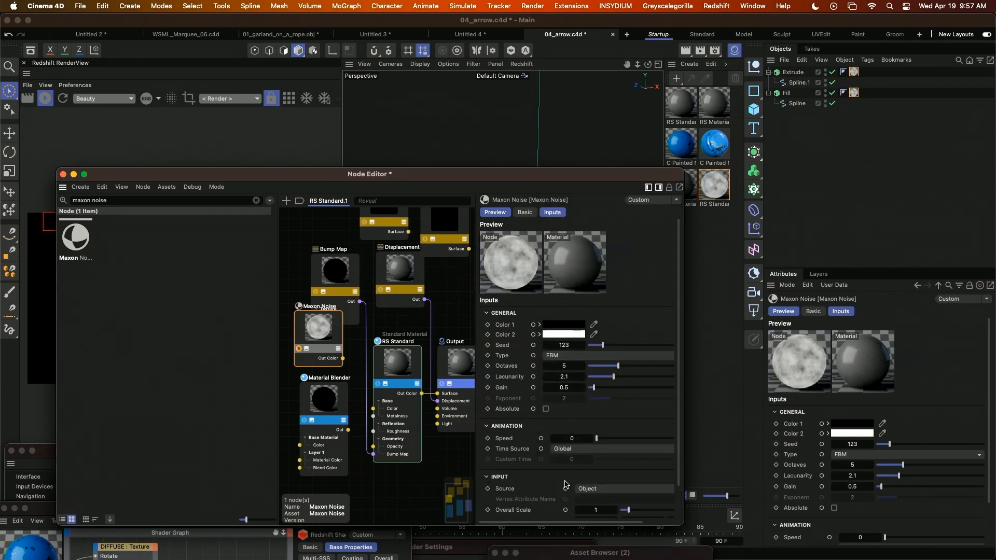
click(597, 510)
text(0.3)
key(Return)
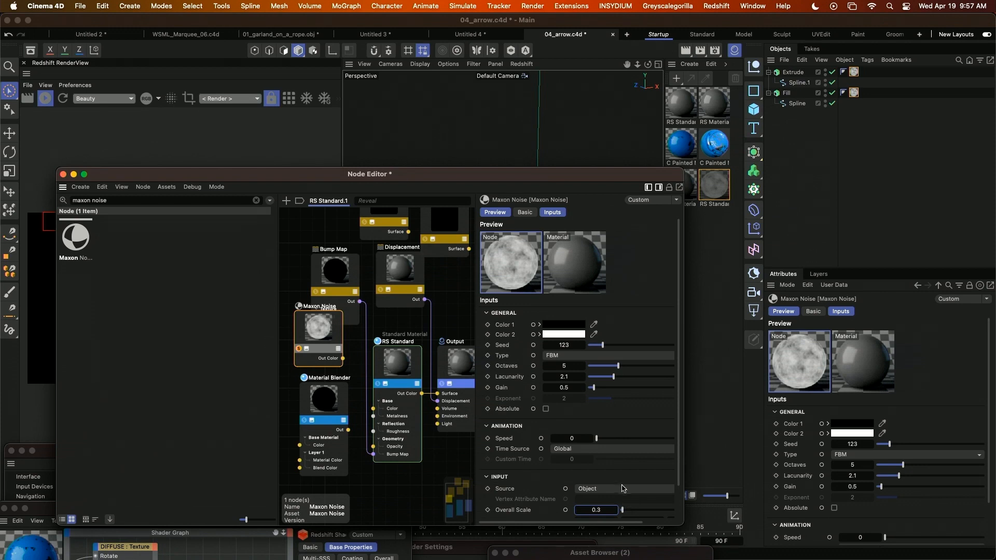
Set the Maxon Noise node's output brightness to about -0.586 and its contrast to 0.21.
scroll(621, 490, down, 2)
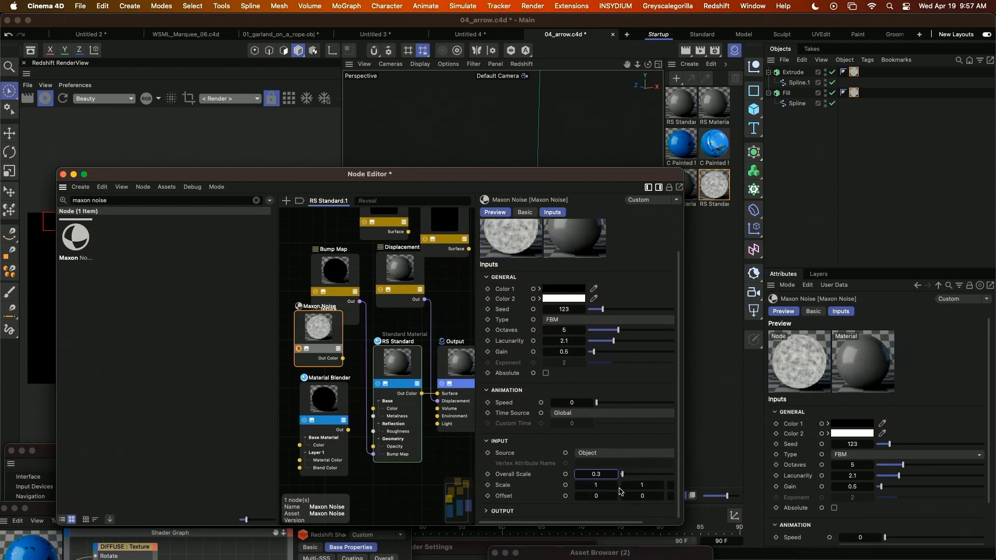
click(485, 511)
scroll(576, 506, down, 3)
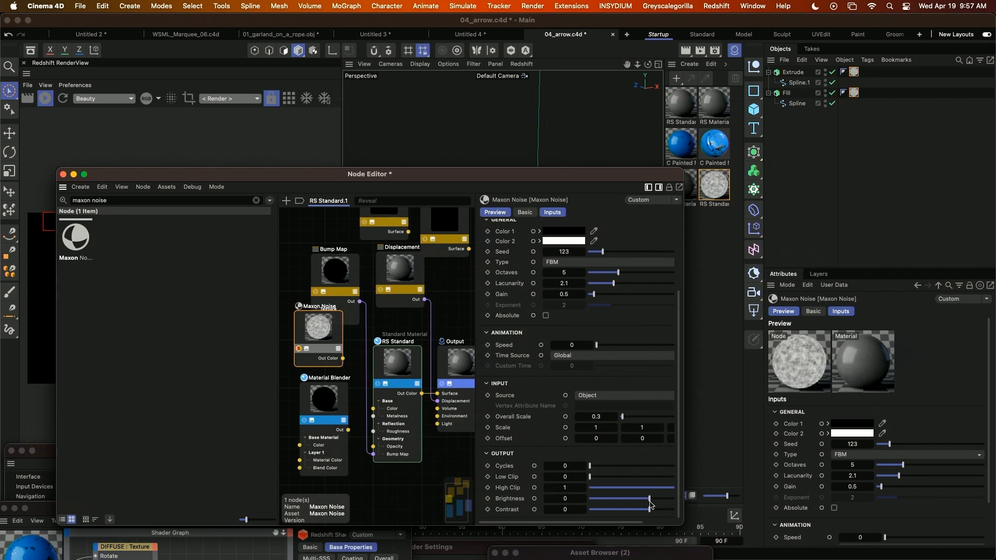
drag(652, 509, 622, 502)
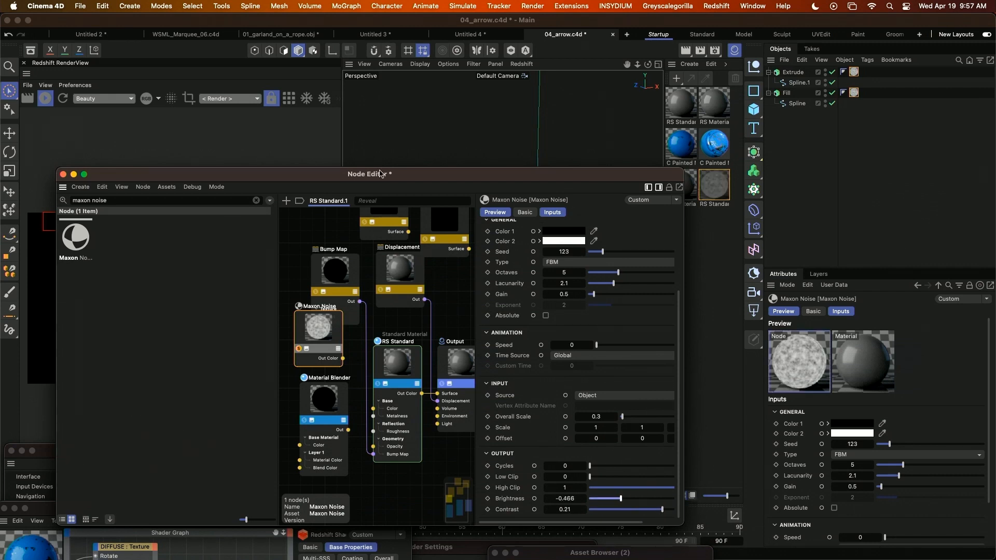
drag(342, 175, 693, 205)
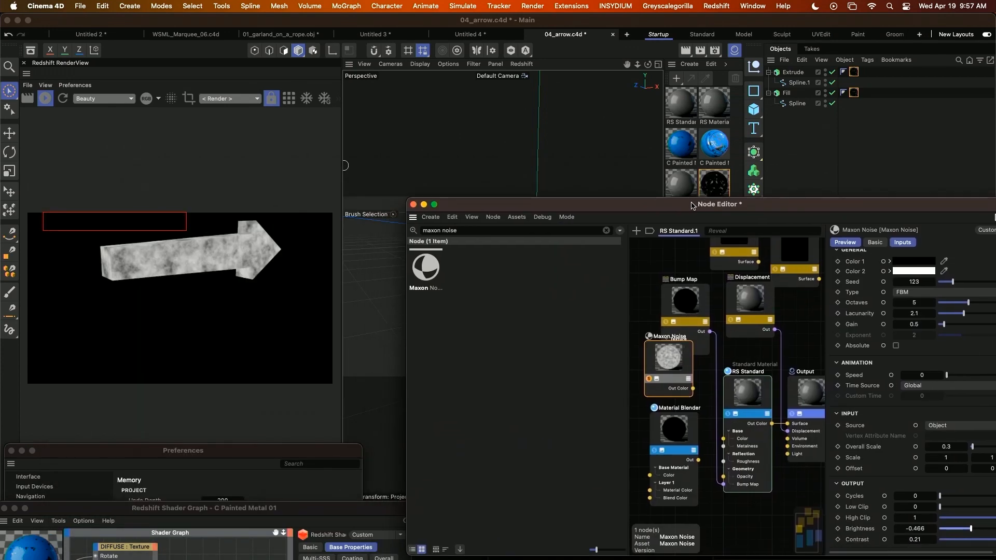
drag(970, 529, 965, 534)
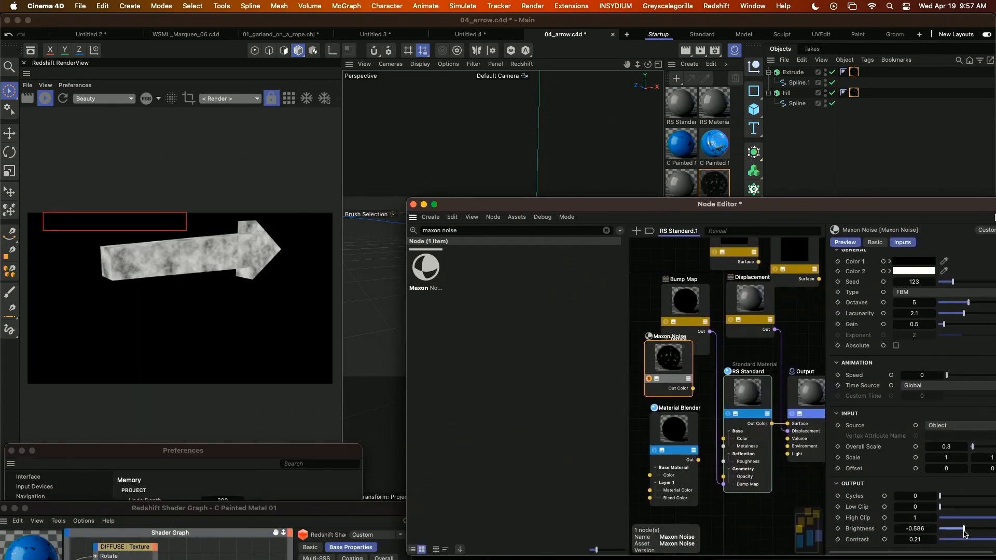
Connect the Maxon Noise node's Out Color to the Material Blender's Layer 1 Blend Color.
drag(745, 204, 593, 101)
middle_drag(625, 262, 625, 283)
middle_drag(545, 310, 579, 278)
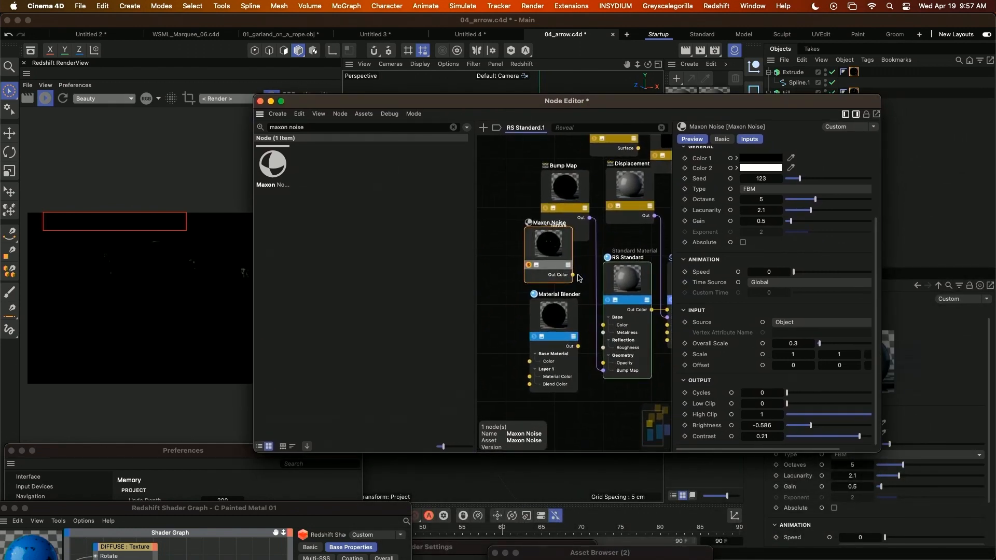
drag(572, 275, 529, 384)
scroll(528, 386, down, 2)
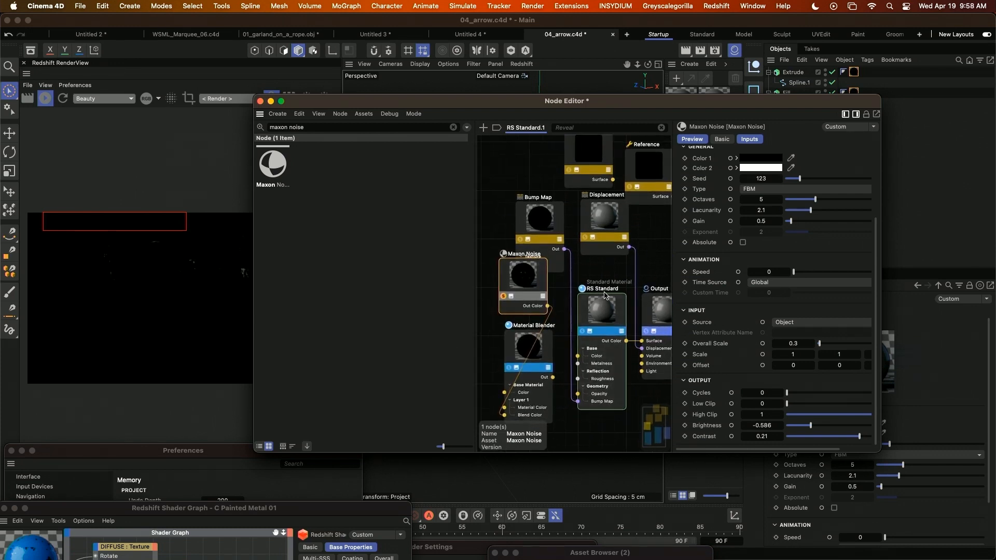
Connect the first Reference node's Surface to the Material Blender's Layer 1 Material Color and the second one's Surface to its Base Material Color.
scroll(601, 294, down, 2)
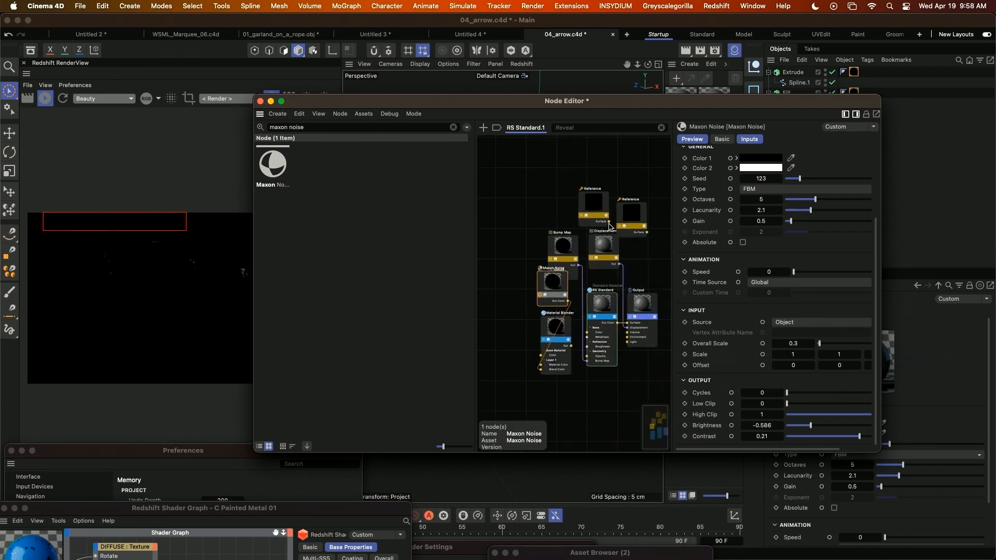
drag(609, 223, 539, 366)
scroll(558, 368, up, 2)
scroll(557, 368, up, 1)
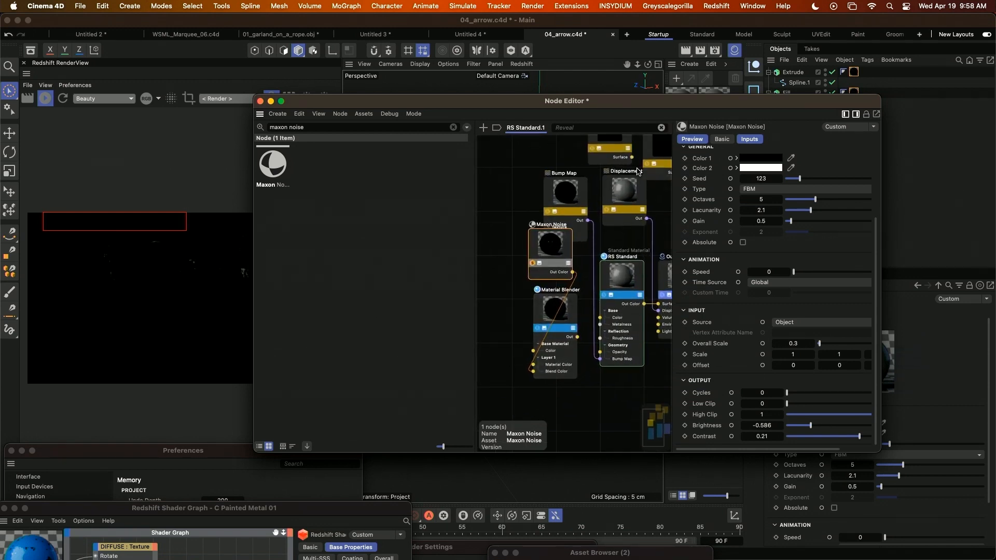
drag(633, 161, 533, 365)
middle_drag(595, 199, 551, 225)
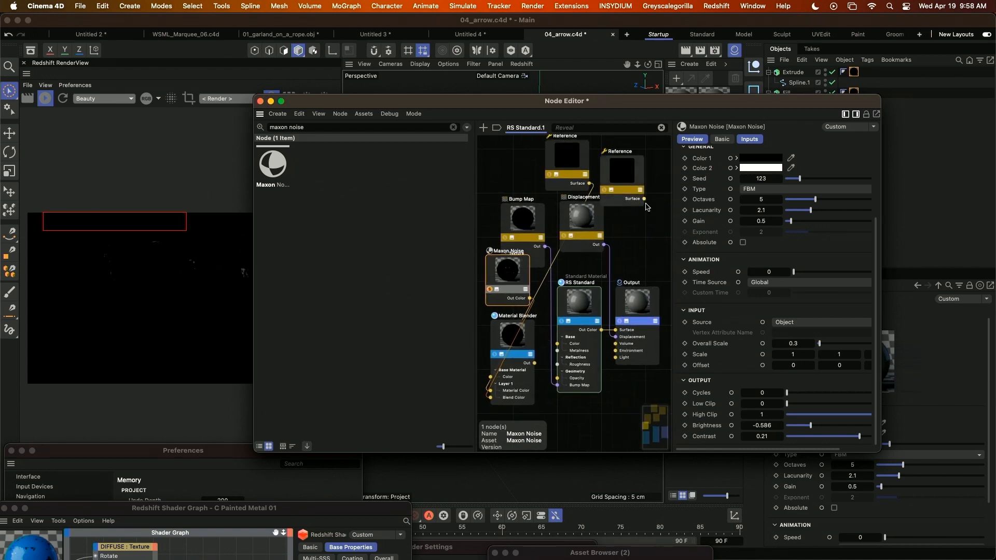
drag(644, 199, 490, 377)
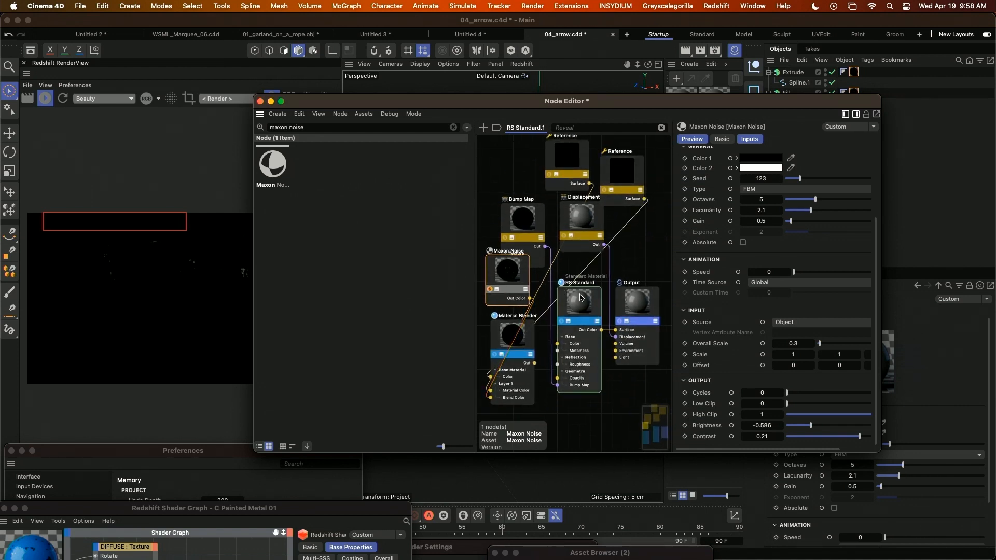
middle_drag(580, 297, 573, 318)
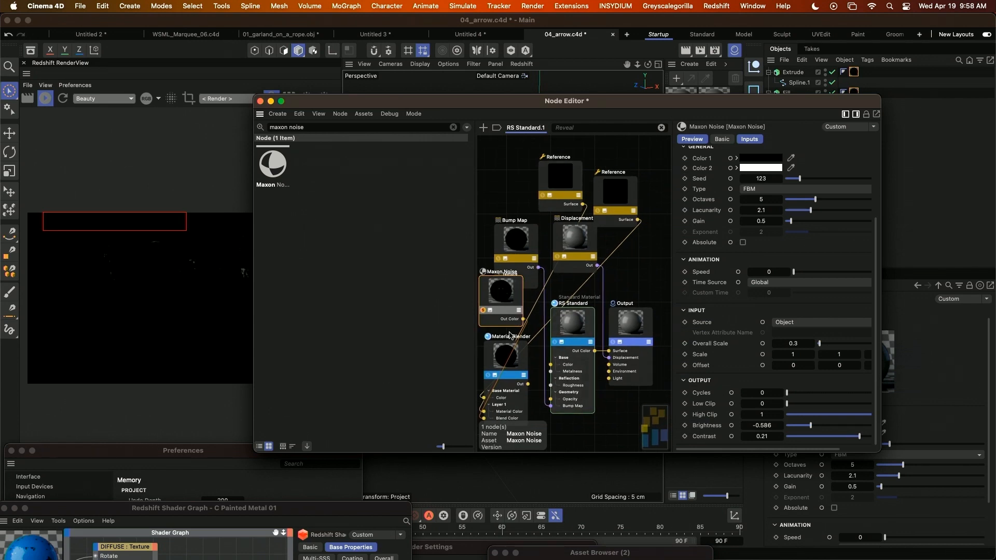
Turn off the Maxon Noise solo preview, connect the Material Blender's Out to the Output node's Surface, and inspect the rendered arrow.
click(483, 310)
click(541, 414)
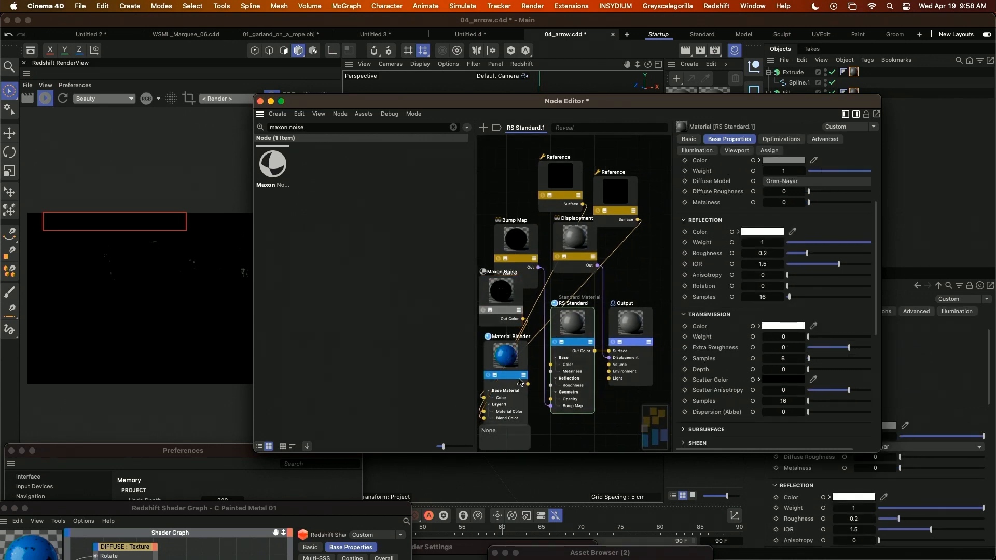
drag(527, 383, 610, 351)
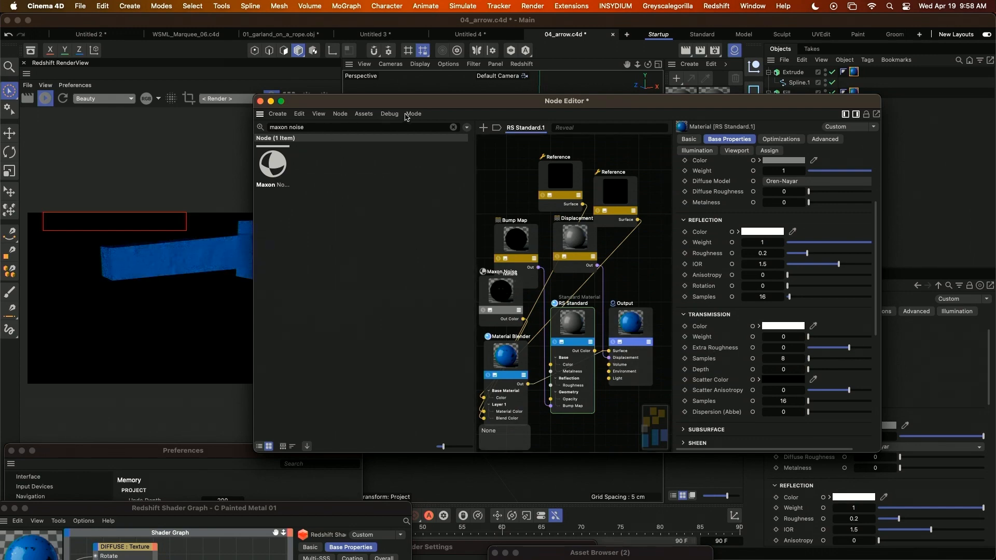
drag(365, 102, 688, 201)
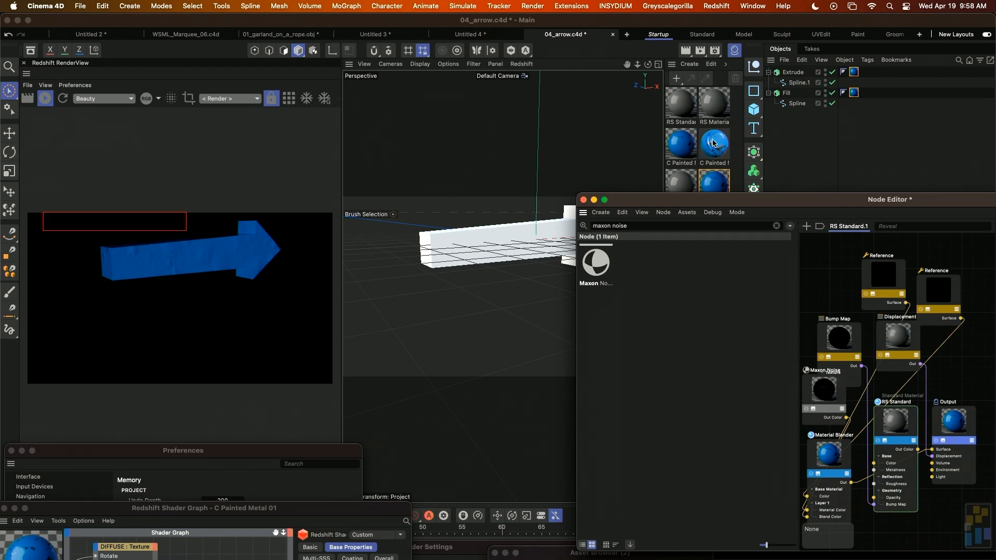
mouse_move(671, 165)
mouse_down()
mouse_move(462, 247)
mouse_move(388, 254)
mouse_up()
scroll(434, 256, down, 5)
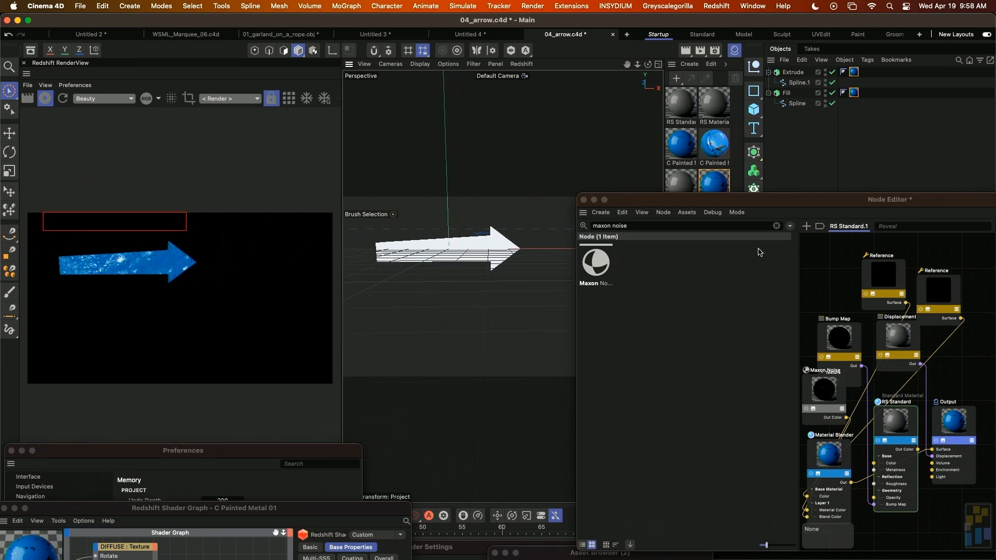
Search the nodes for "color abs" and try to add a Color Abs node to the RS Standard.1 graph.
drag(820, 202, 448, 168)
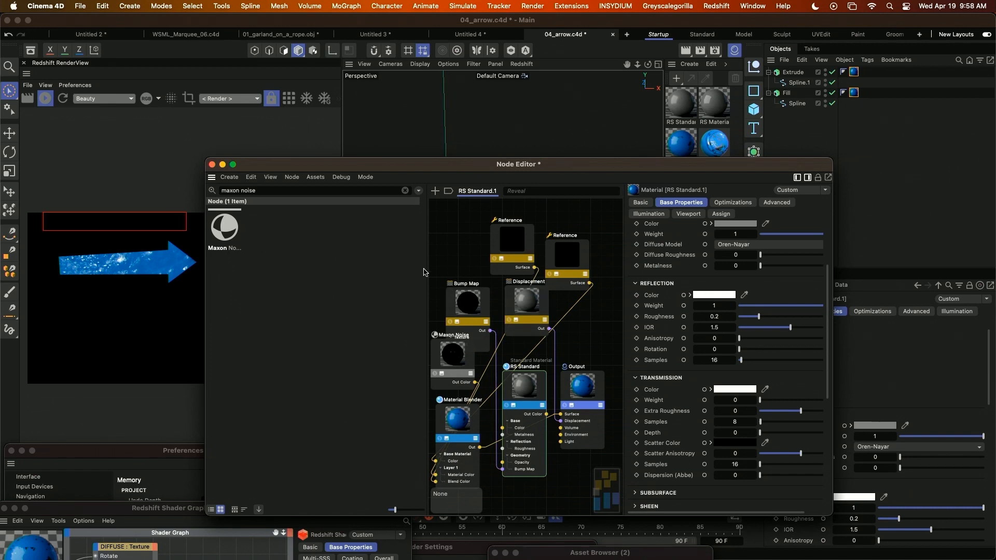
click(263, 190)
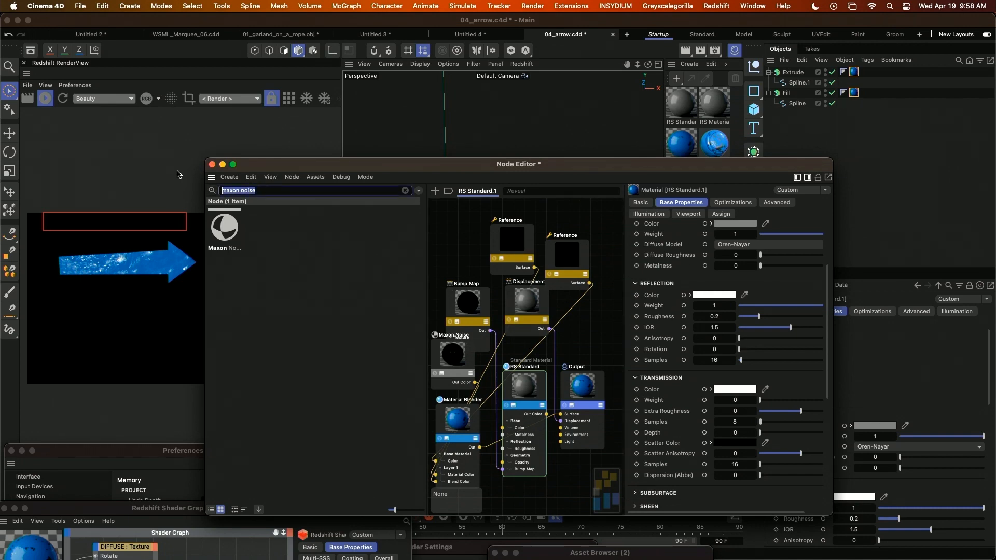
text(colo)
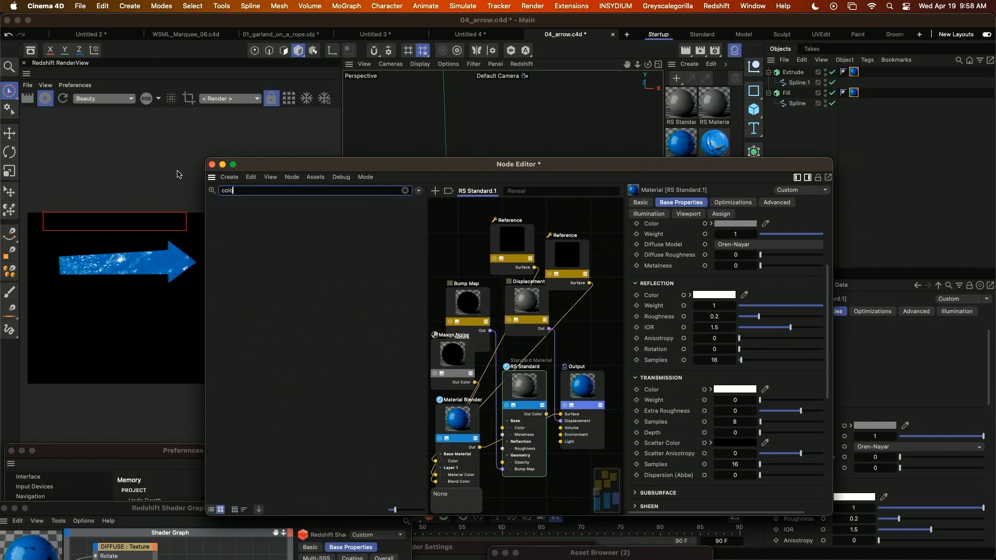
text(r abs)
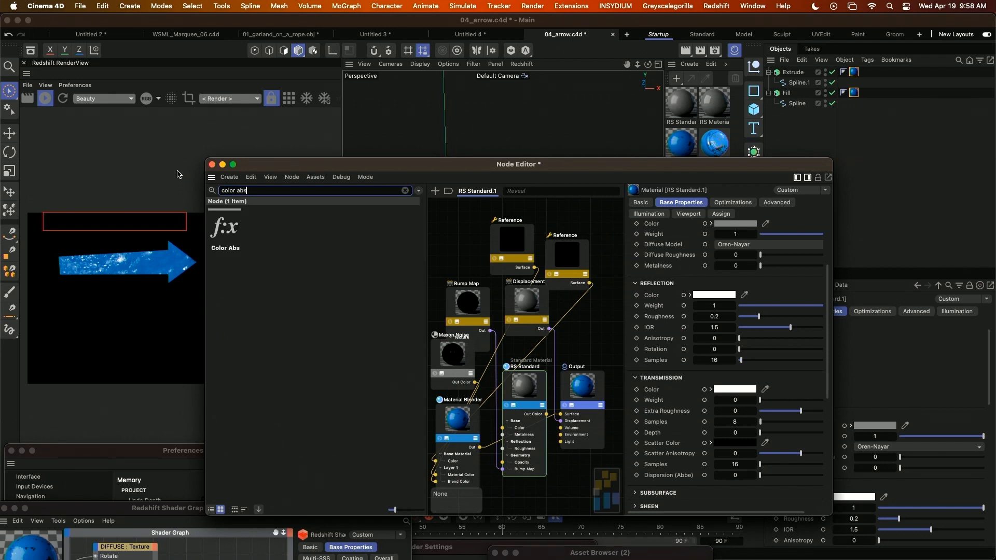
drag(225, 228, 445, 232)
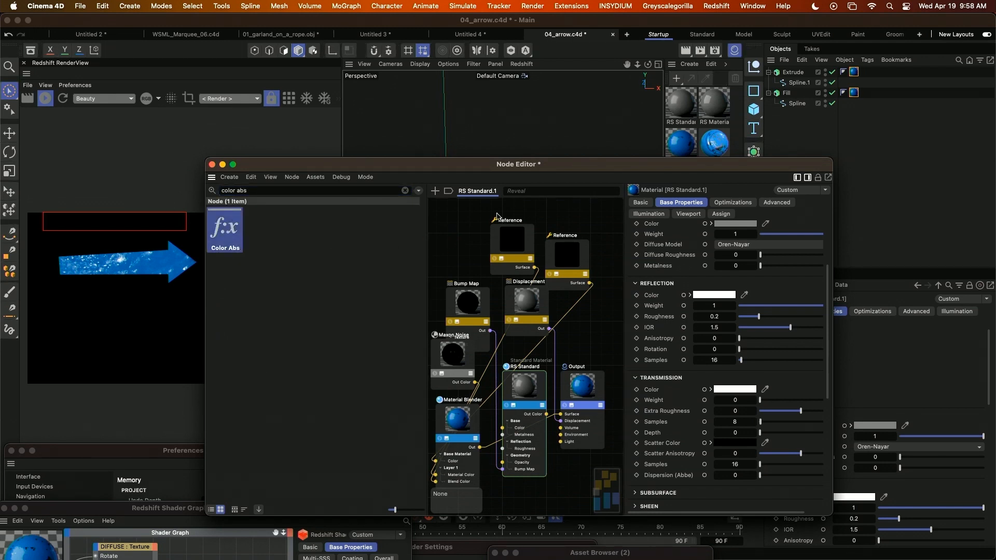
Open the C Painted Metal 01 shader graph, search its nodes for "color ab", and add a Color Abs node.
double_click(678, 144)
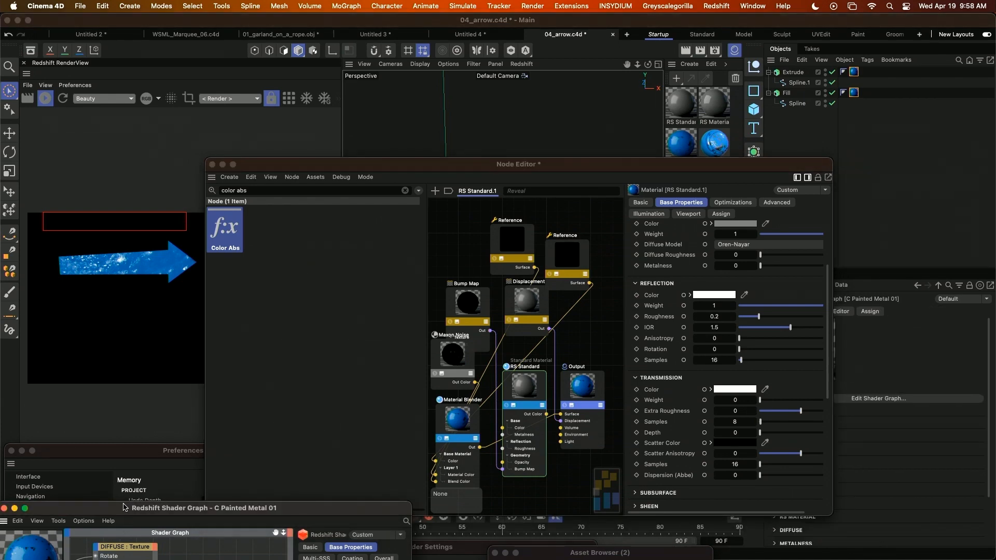
drag(123, 507, 458, 115)
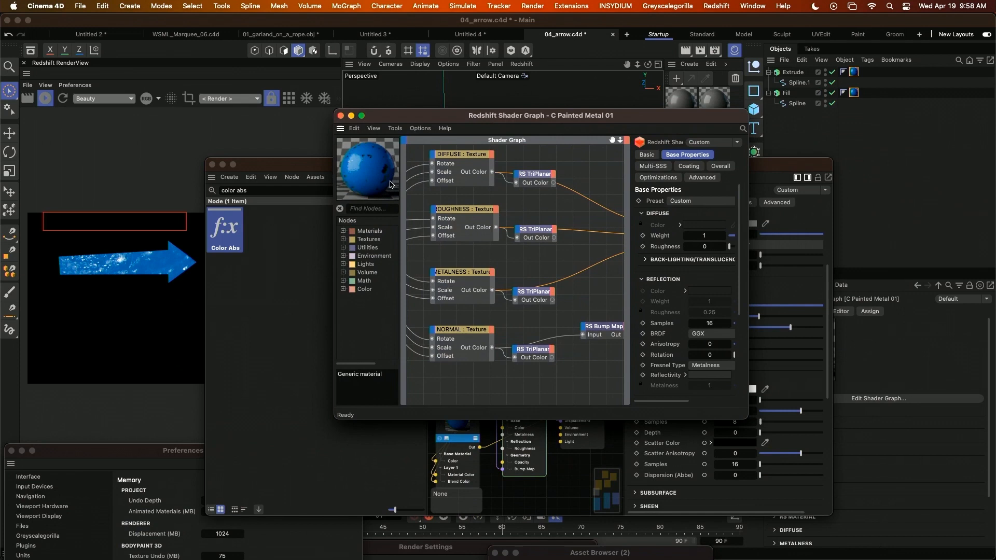
click(363, 207)
text(colo)
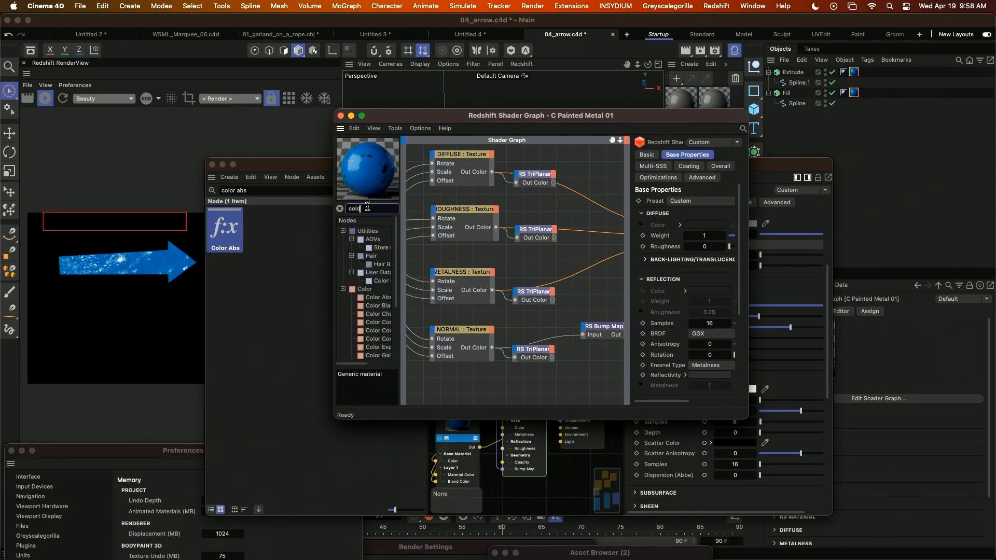
text(r ab)
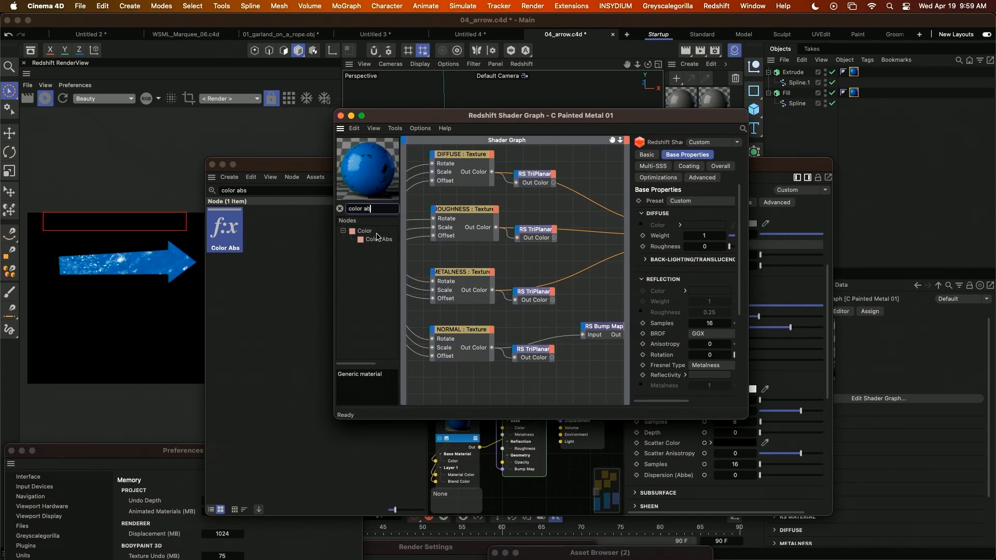
drag(583, 175, 585, 178)
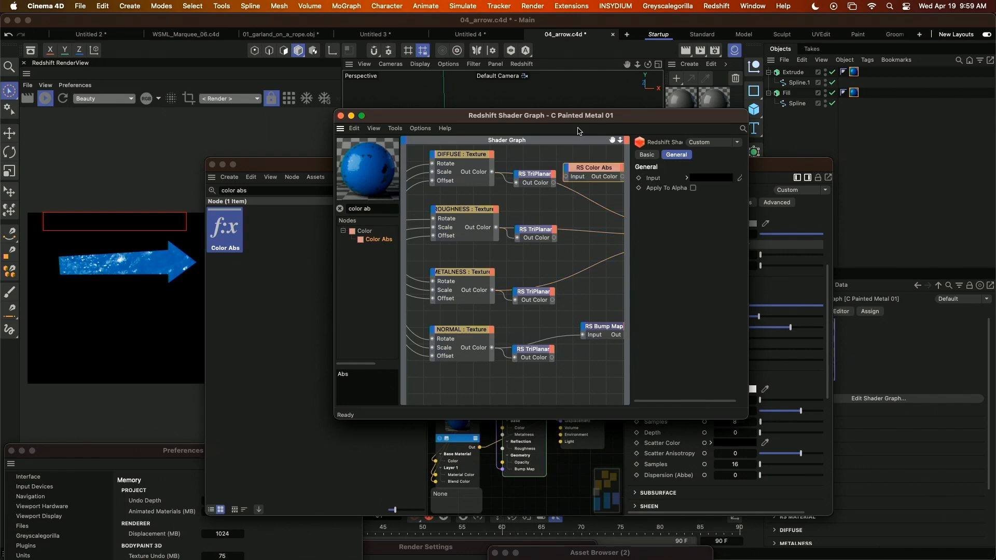
Connect the Color Abs node's Out Color to the RS Material's Diffuse Color and set its Input to dark red, RGB 128, 41, 41.
drag(574, 114, 337, 88)
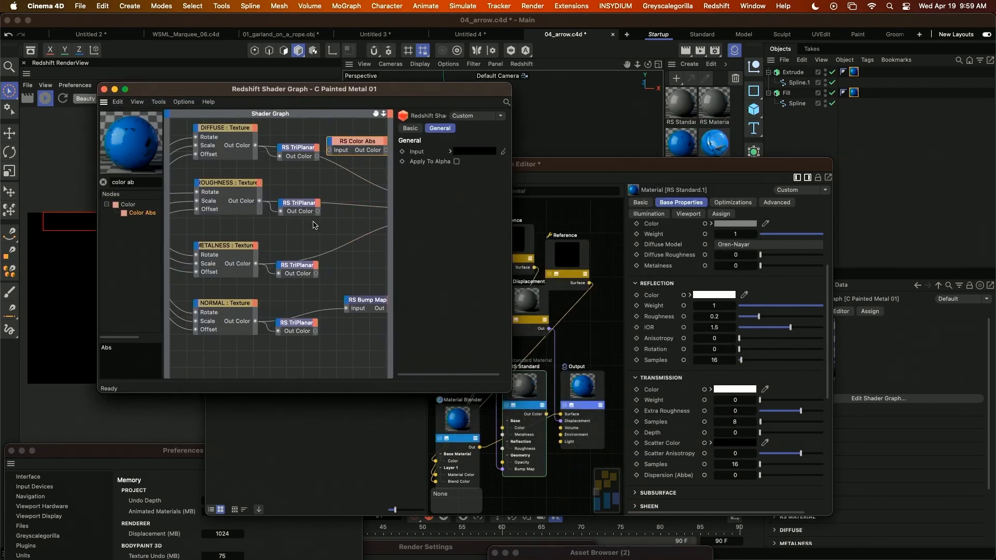
alt+middle_drag(314, 224, 133, 258)
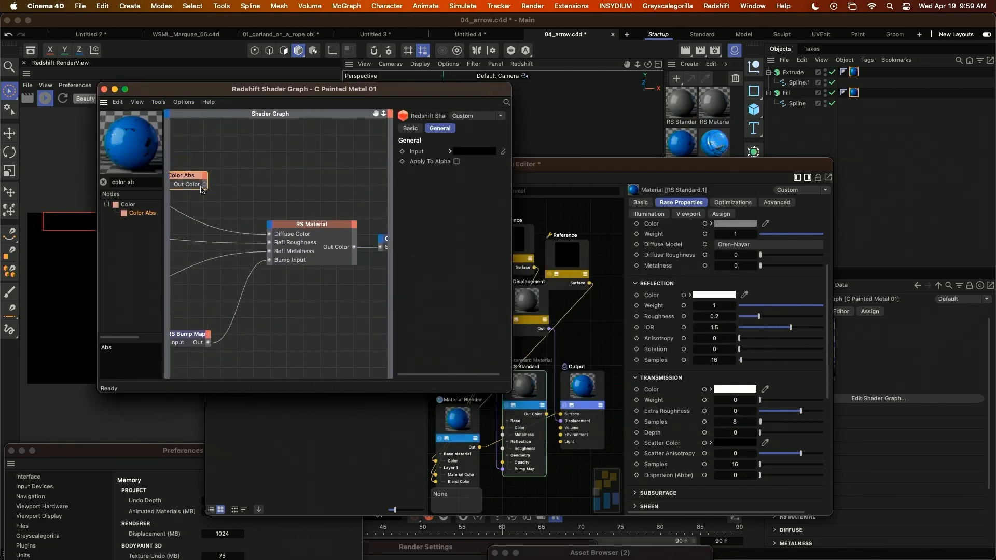
drag(205, 185, 269, 234)
click(465, 152)
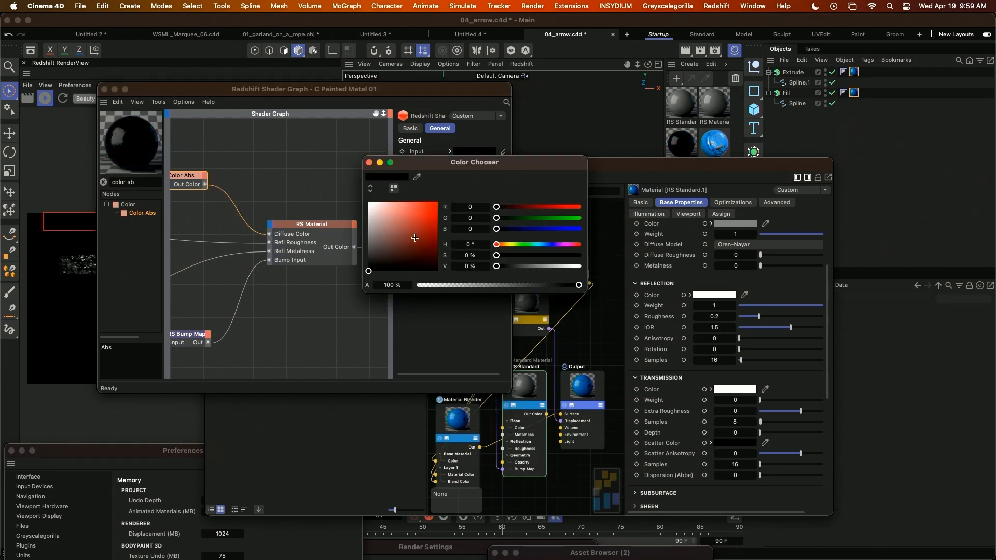
click(415, 238)
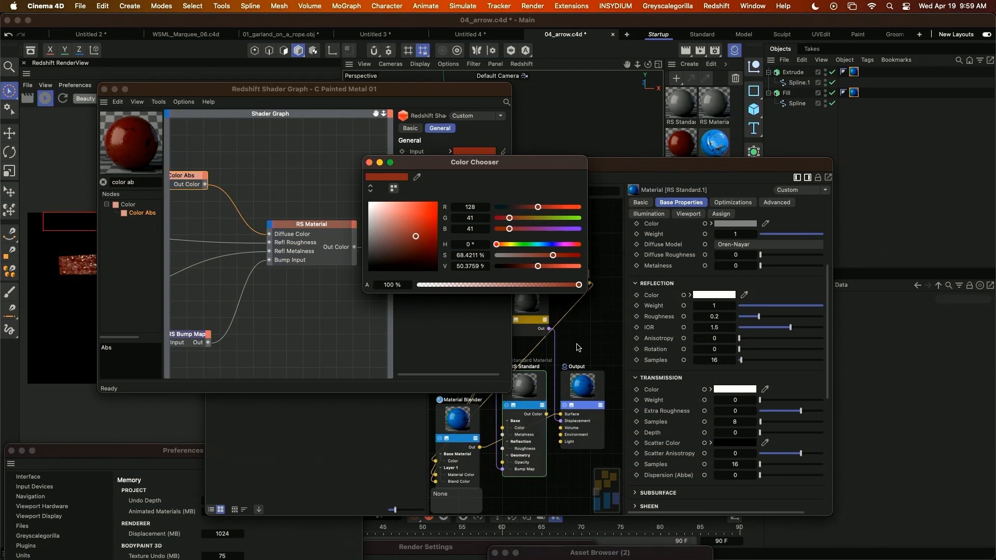
click(369, 162)
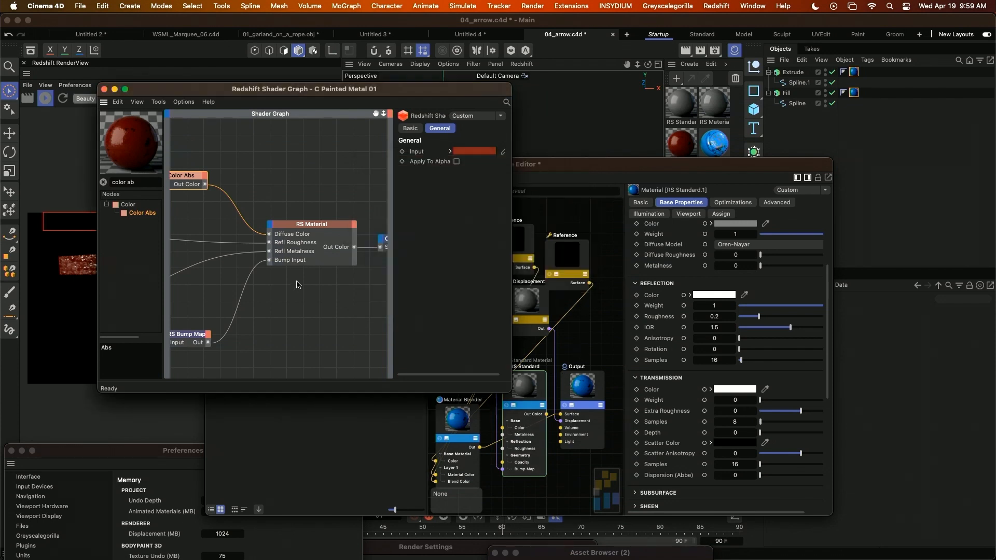
In the C Painted Metal 04 graph, add a Color Abs node and connect its Out Color to the RS Material's Diffuse Color.
click(713, 145)
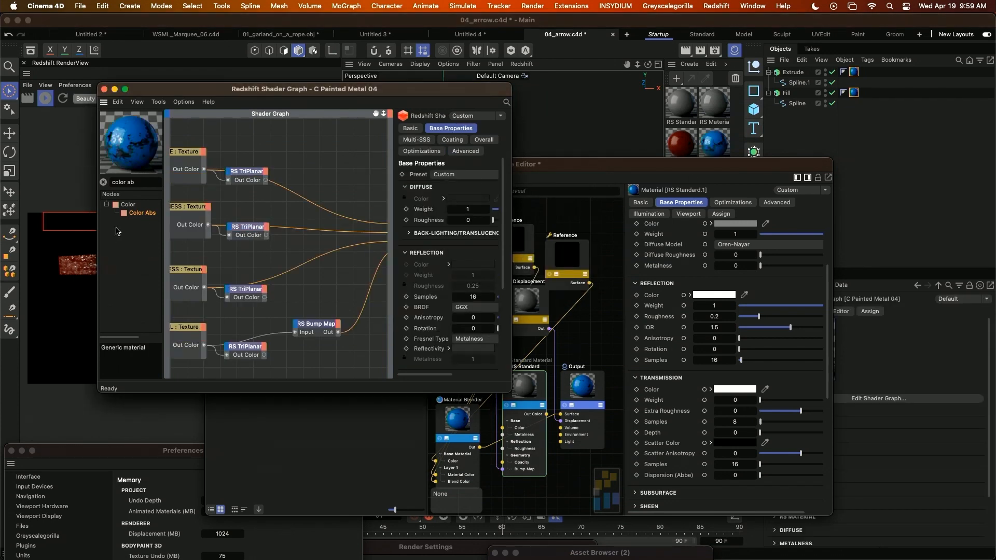
drag(288, 181, 315, 157)
scroll(329, 171, right, 5)
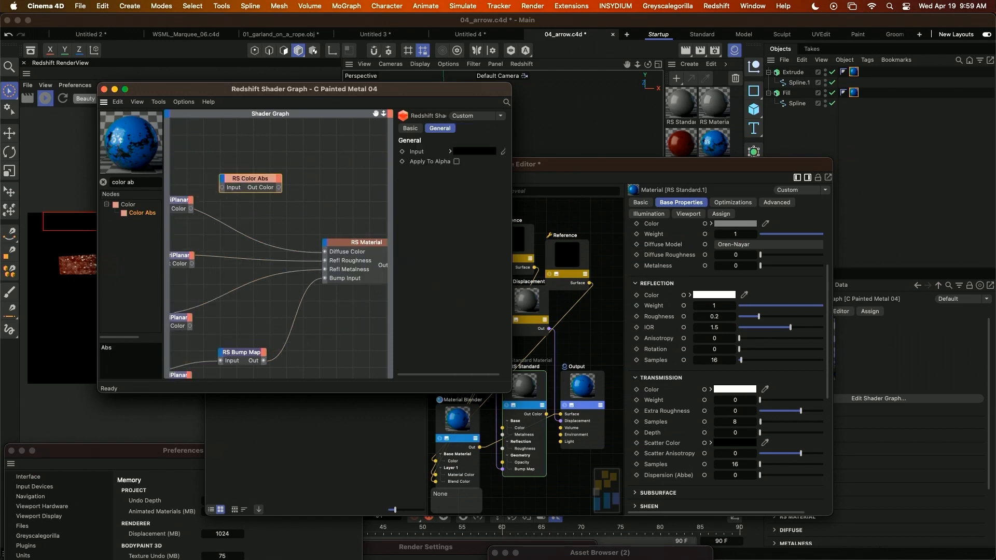
drag(267, 191, 312, 255)
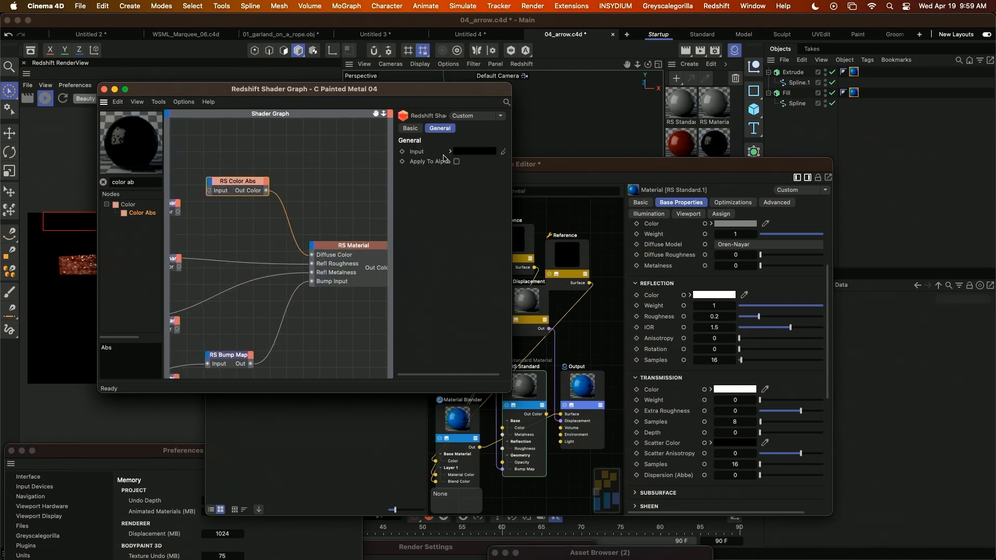
Set the Color Abs Input of C Painted Metal 04 to bright red and move the node windows clear of the arrow.
click(475, 152)
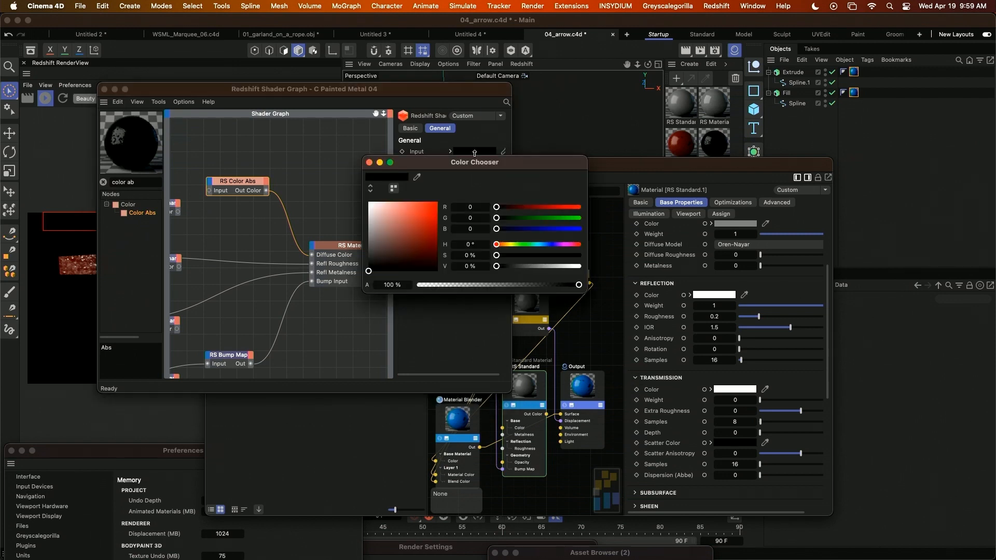
click(431, 223)
click(370, 162)
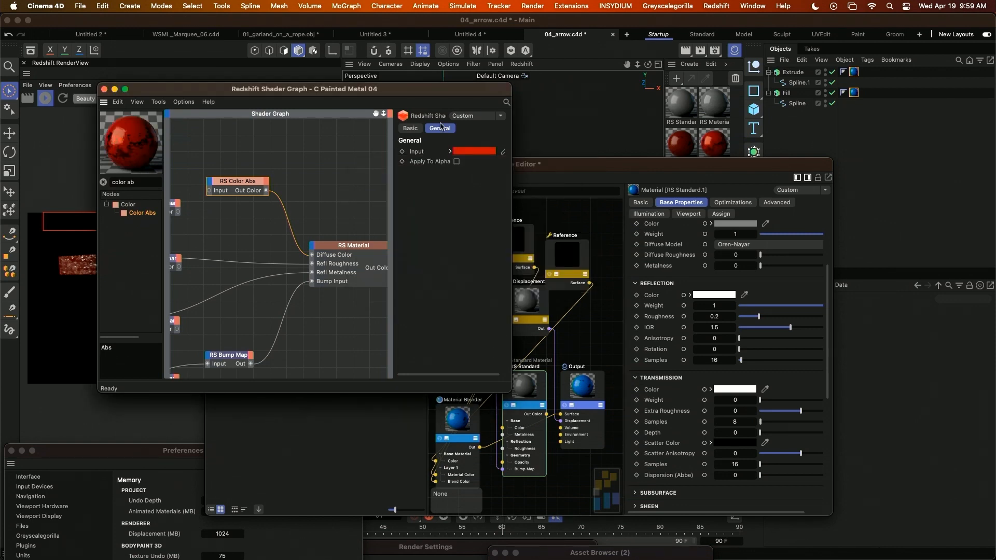
drag(348, 90, 652, 173)
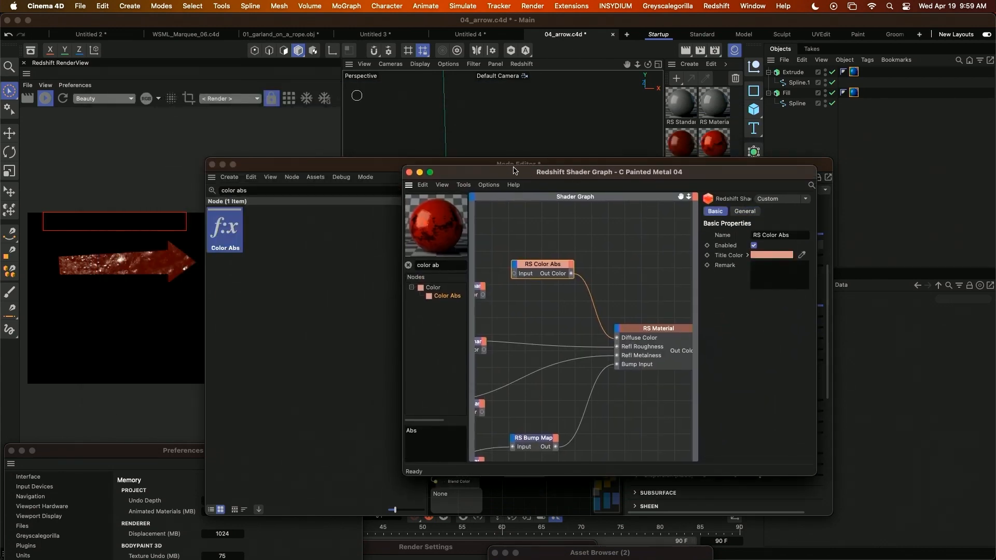
drag(514, 170, 636, 219)
drag(300, 165, 573, 329)
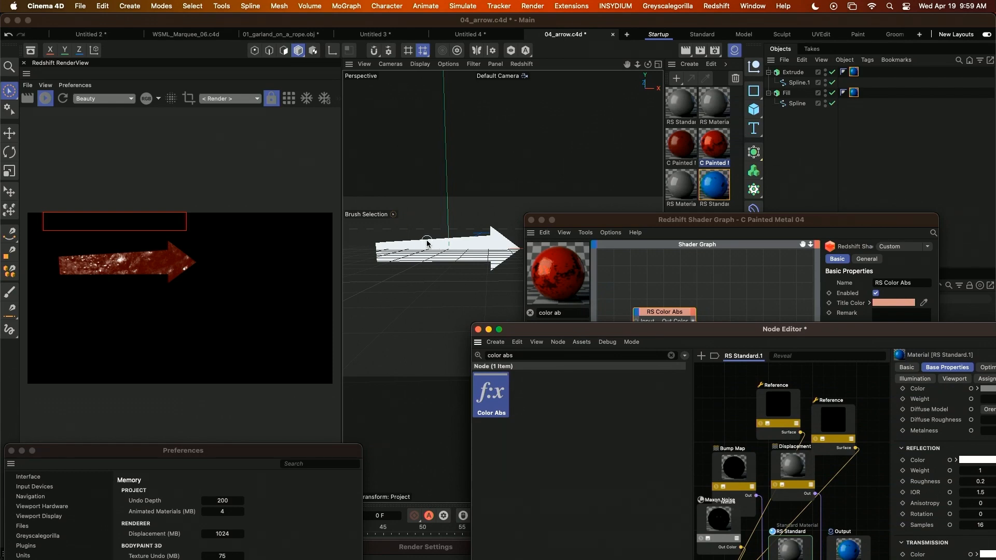
Switch to Illustrator and examine Marquee_V2.ai with only Layer 2 shown, and again with Layers 1 and 4 shown over it.
key(super+Tab)
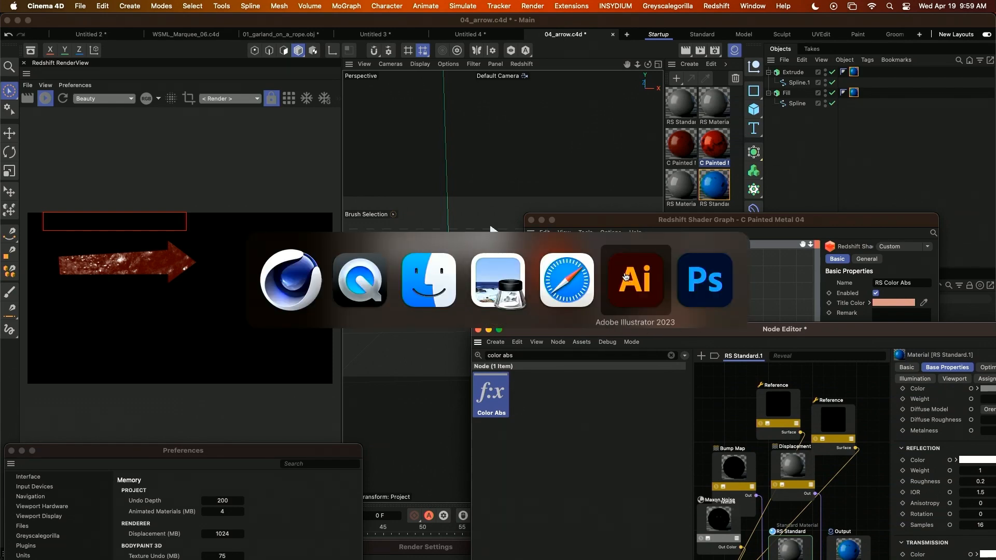
click(626, 277)
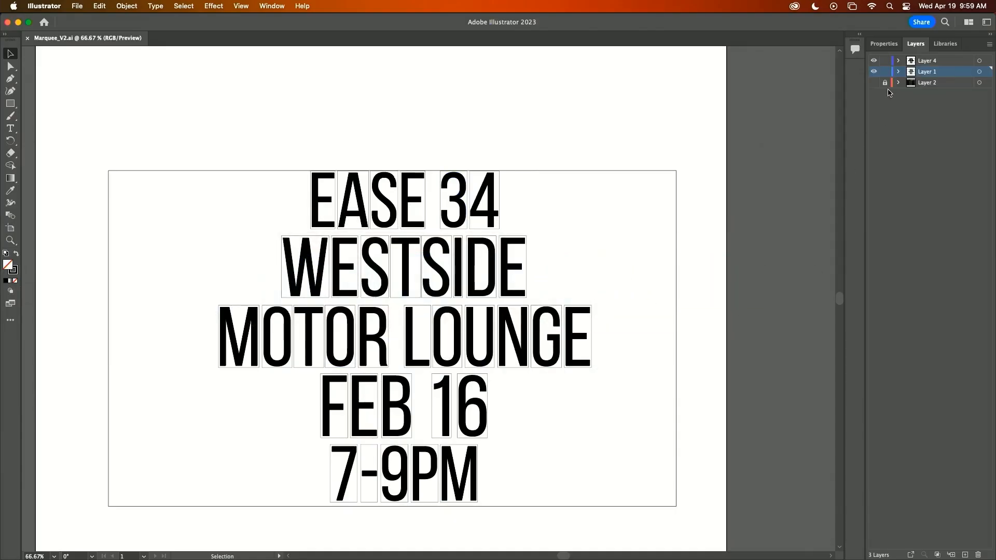
drag(874, 84, 873, 61)
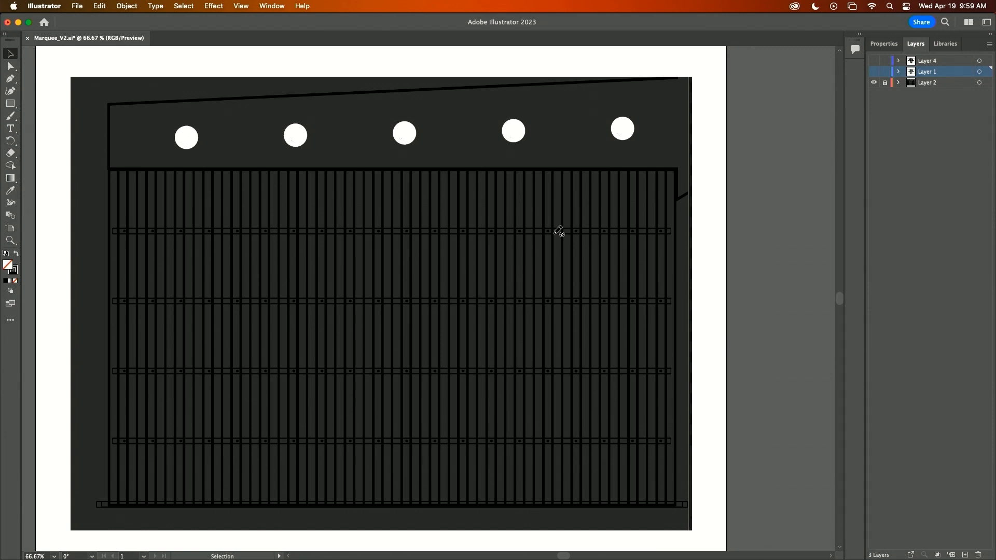
click(873, 72)
click(873, 62)
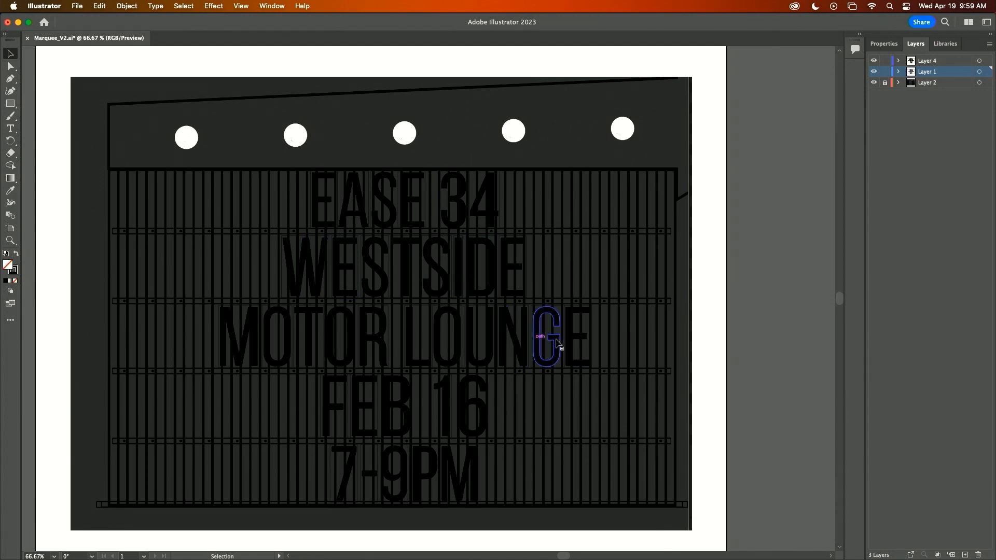
key(a)
Switch to Photoshop, view the white-on-black marquee text image, and return to Cinema 4D.
key(super+Tab)
click(706, 283)
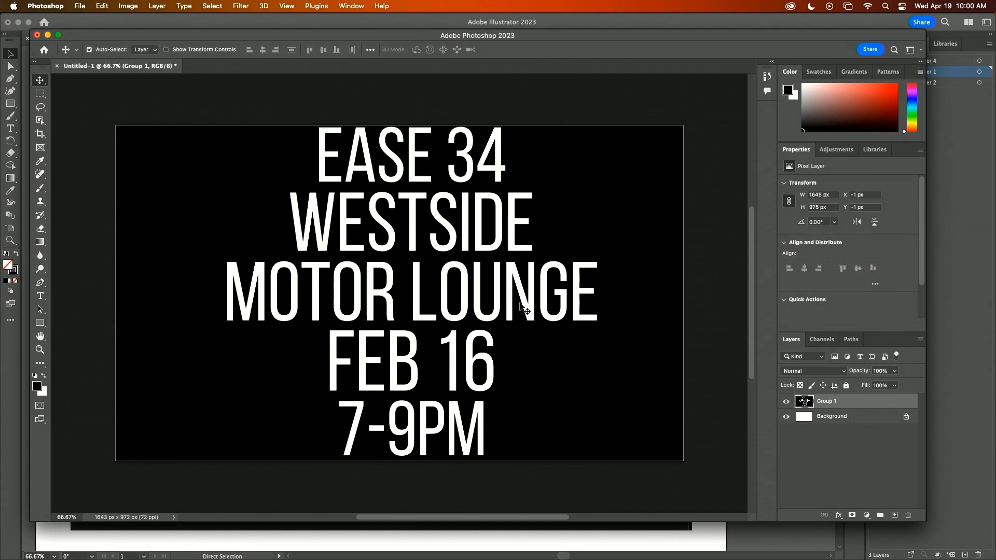
key(super+Tab)
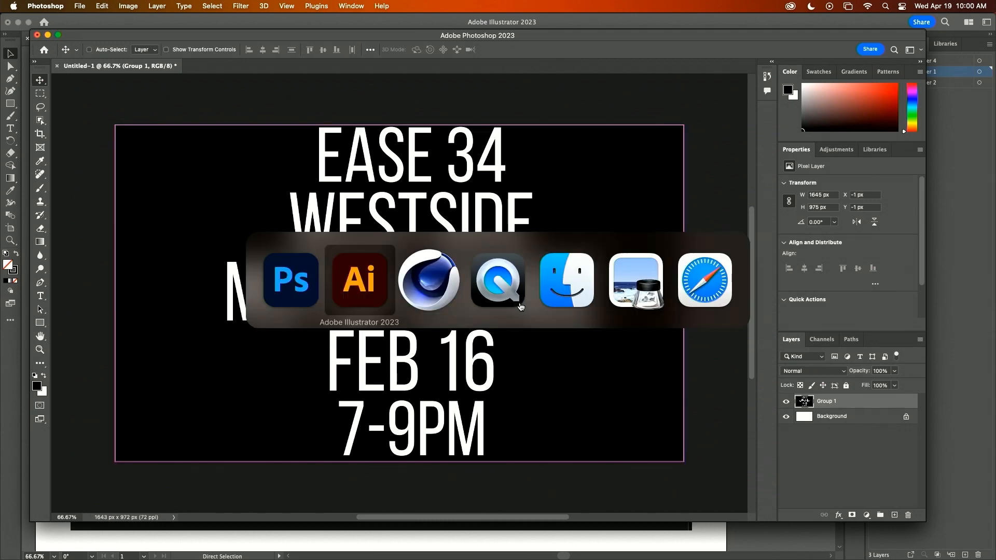
key(super+Tab)
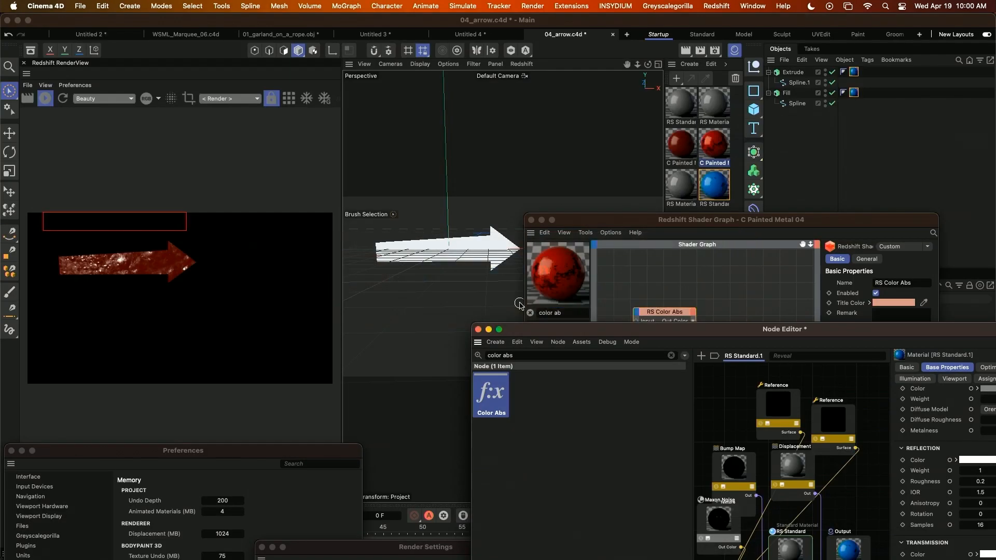
Start a new project and merge Marquee_V2.ai into it at a scale of 1 centimeter, with Create Vector Object off.
key(super+s)
click(540, 220)
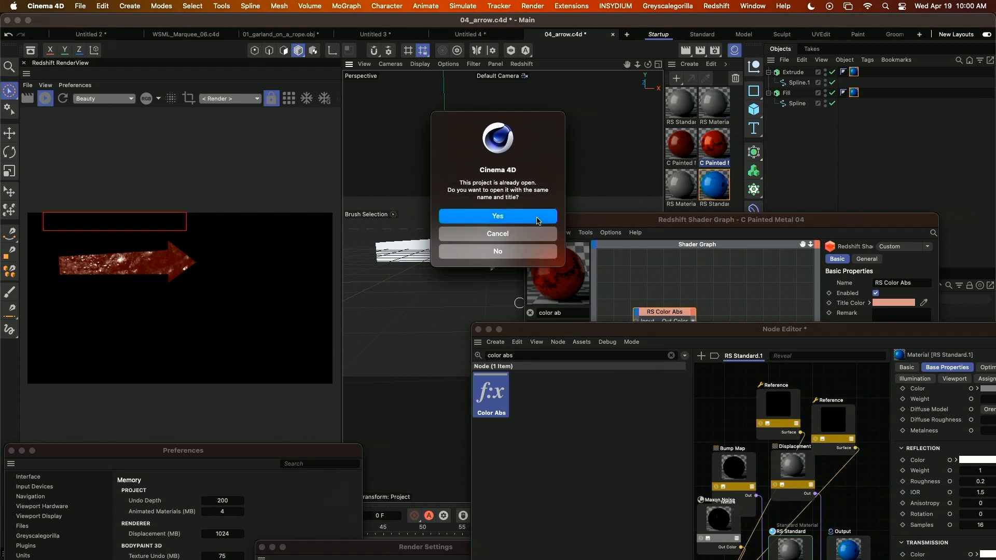
click(784, 60)
click(798, 89)
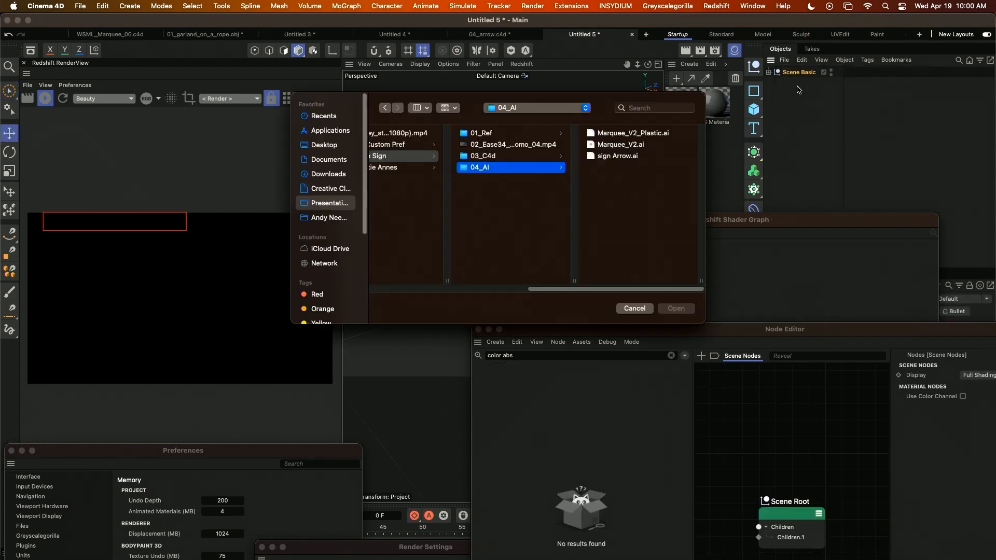
click(622, 145)
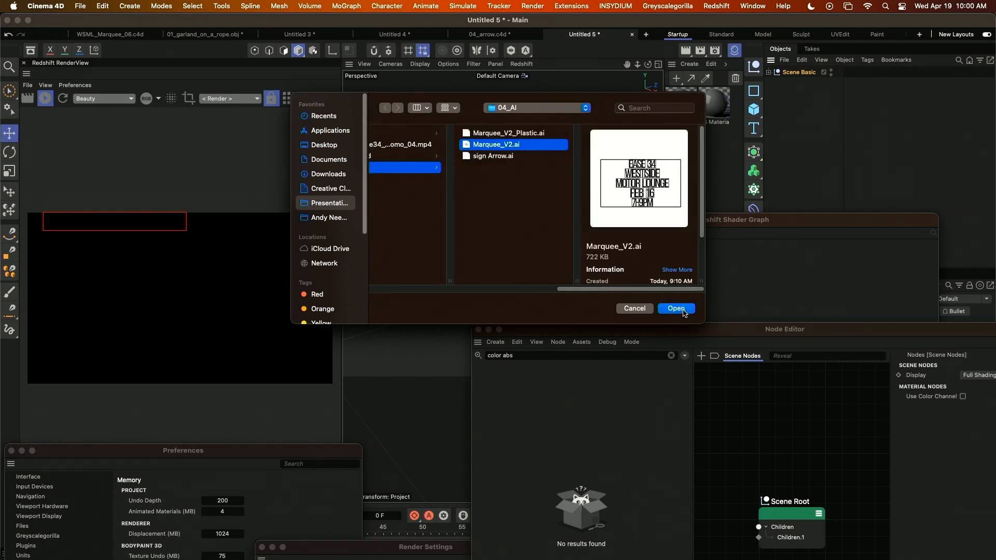
click(676, 309)
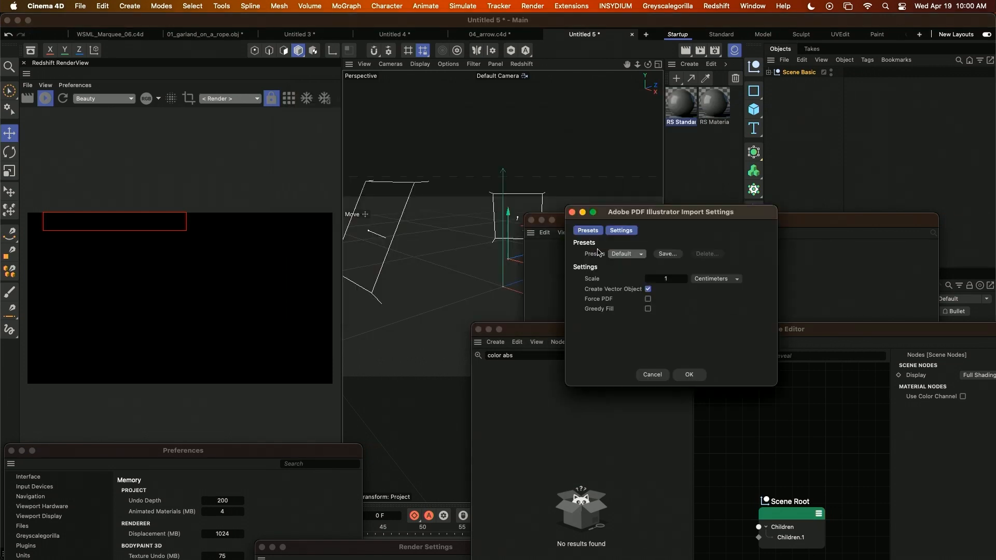
click(701, 377)
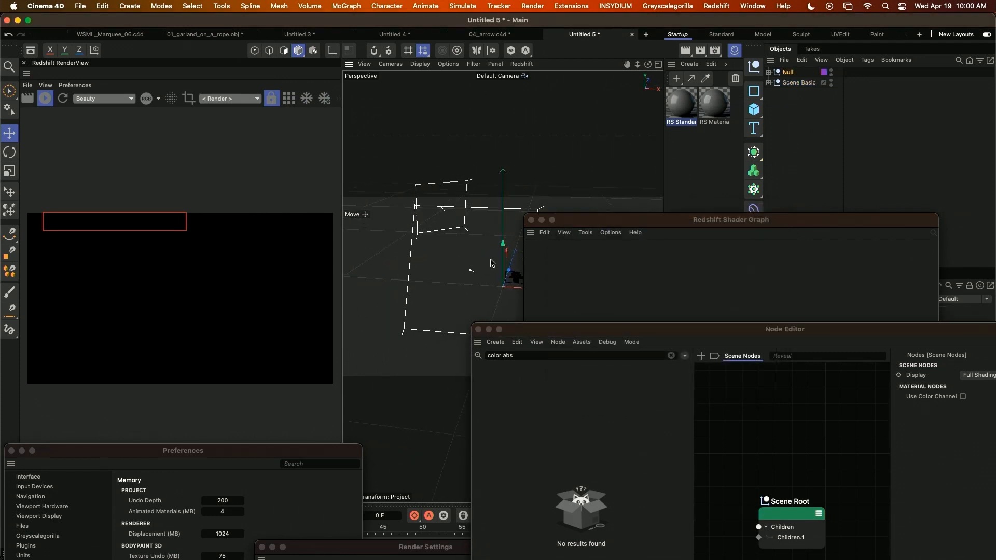
Expand the imported marquee null and delete Layer 4 with its letter splines.
key(s)
alt+drag(490, 261, 605, 175)
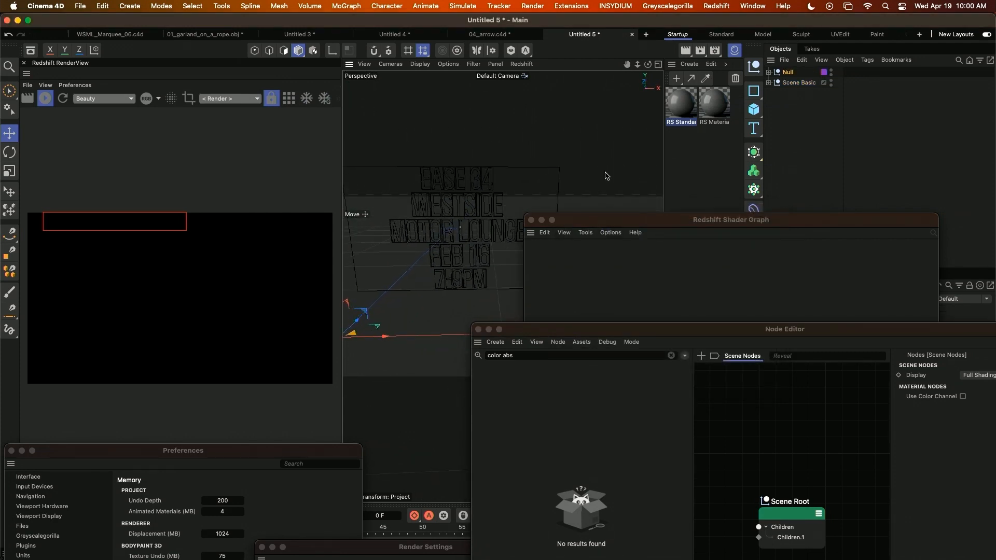
click(768, 72)
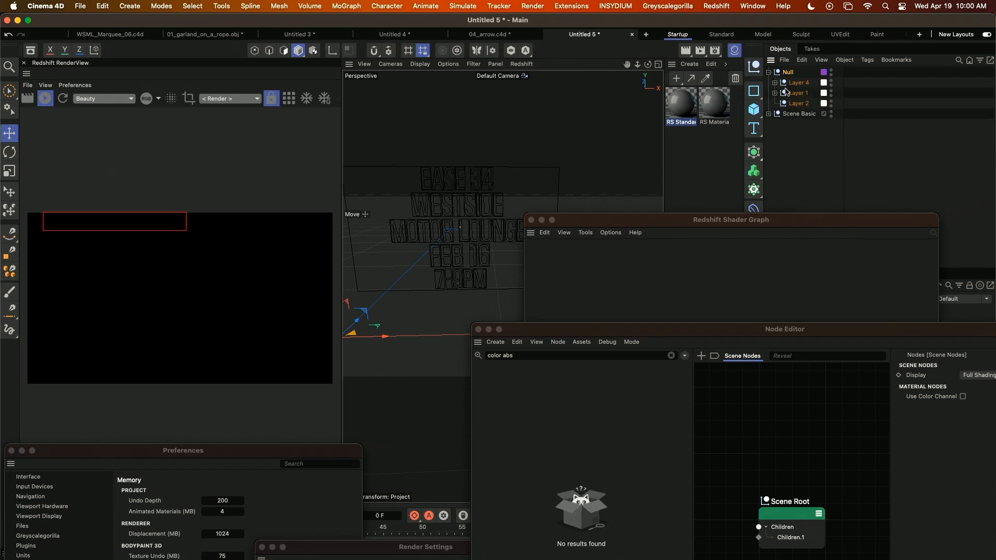
click(797, 83)
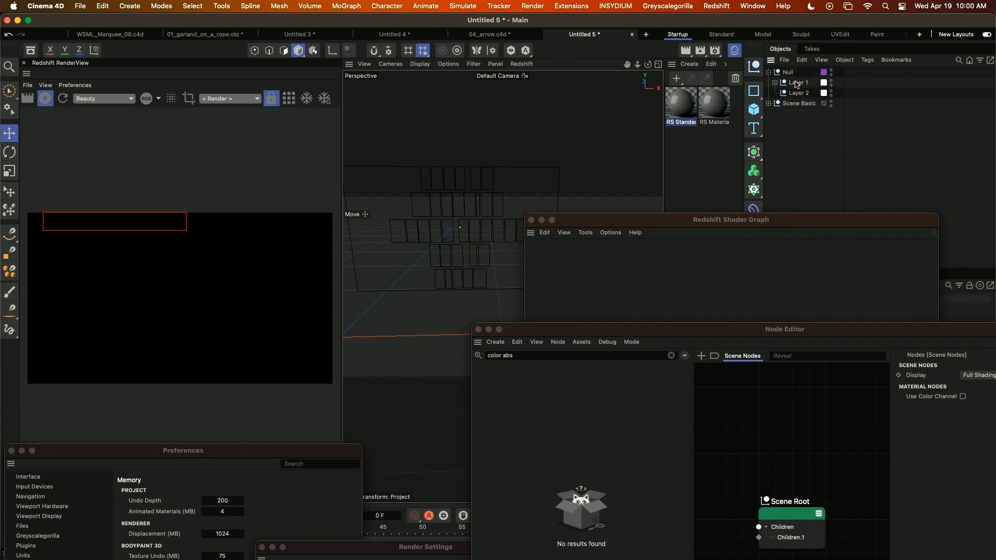
key(Delete)
Add an Extrude generator to the marquee scene.
alt+drag(471, 245, 463, 246)
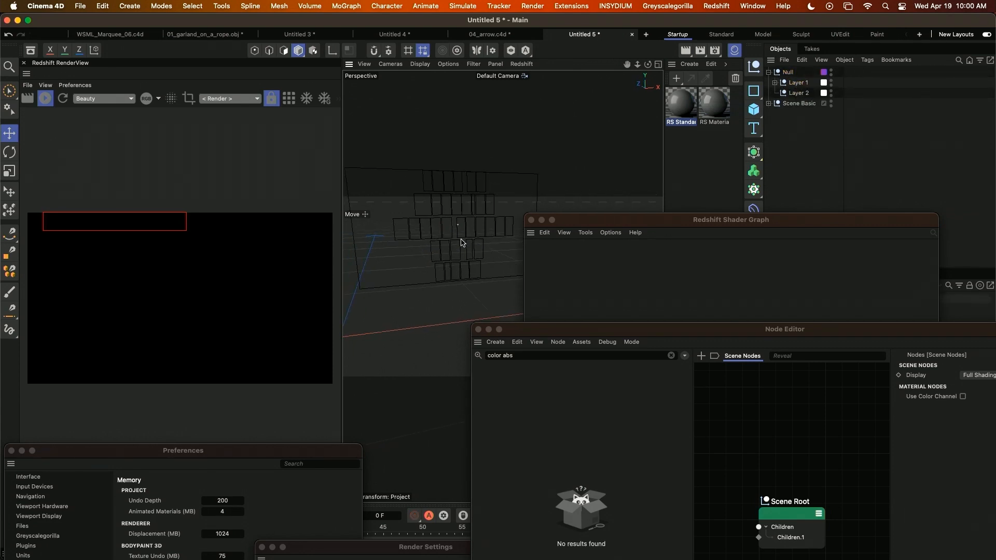
click(128, 5)
mouse_move(134, 100)
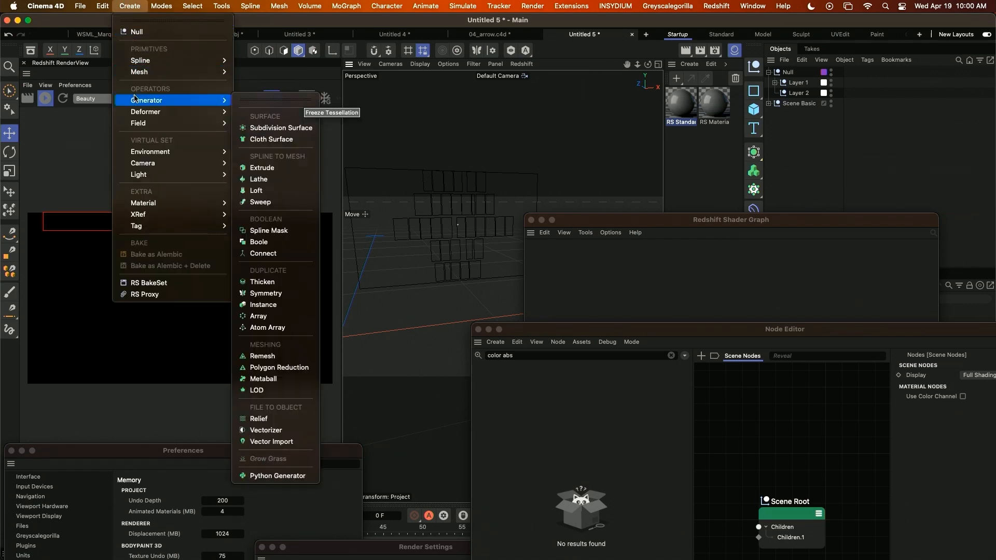
click(261, 167)
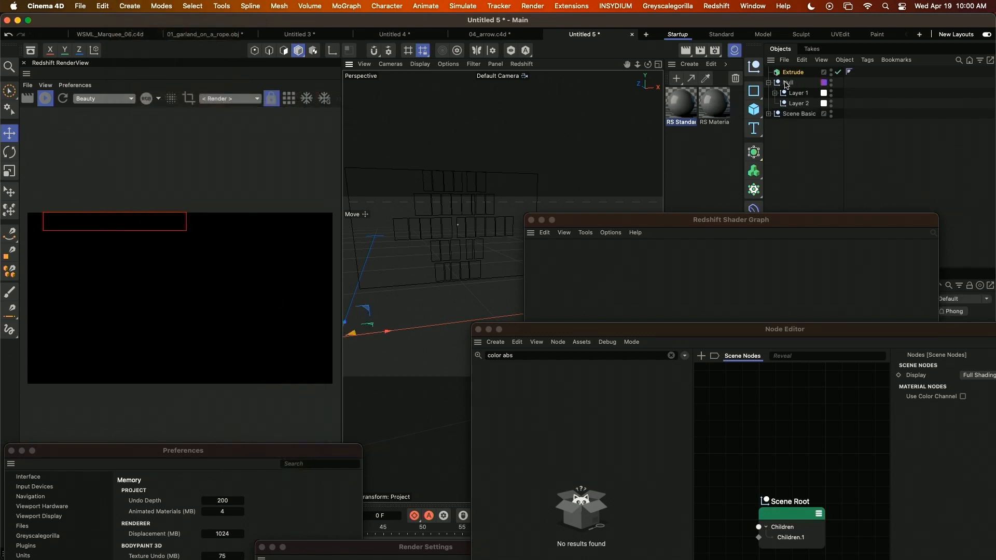
Nest the marquee null under the Extrude generator and enable Hierarchical so its layer splines are extruded.
drag(787, 85, 788, 75)
drag(809, 214, 519, 559)
drag(882, 342, 478, 555)
click(841, 388)
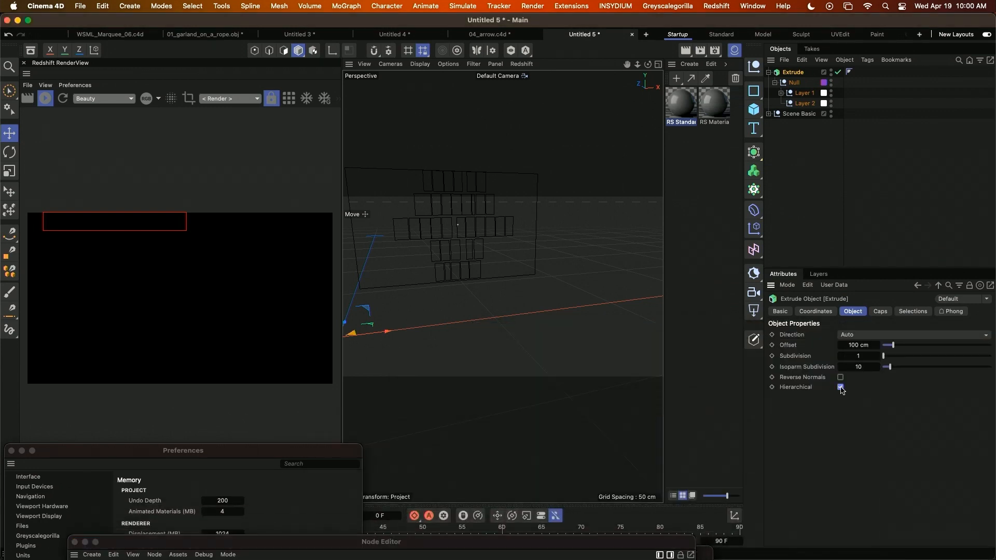
Set the marquee Extrude's offset to 0.3 cm.
click(858, 345)
text(0.3)
key(Return)
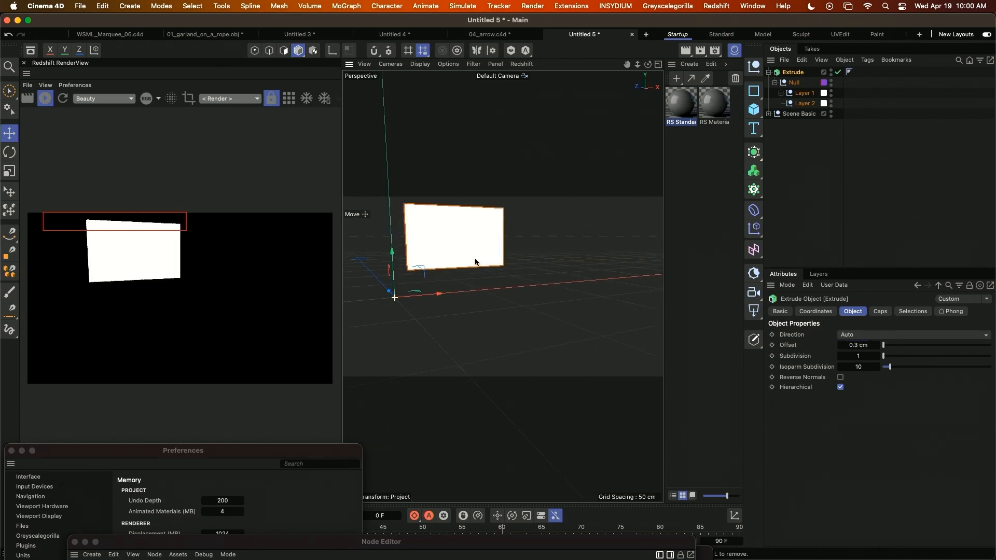
alt+drag(473, 262, 484, 286)
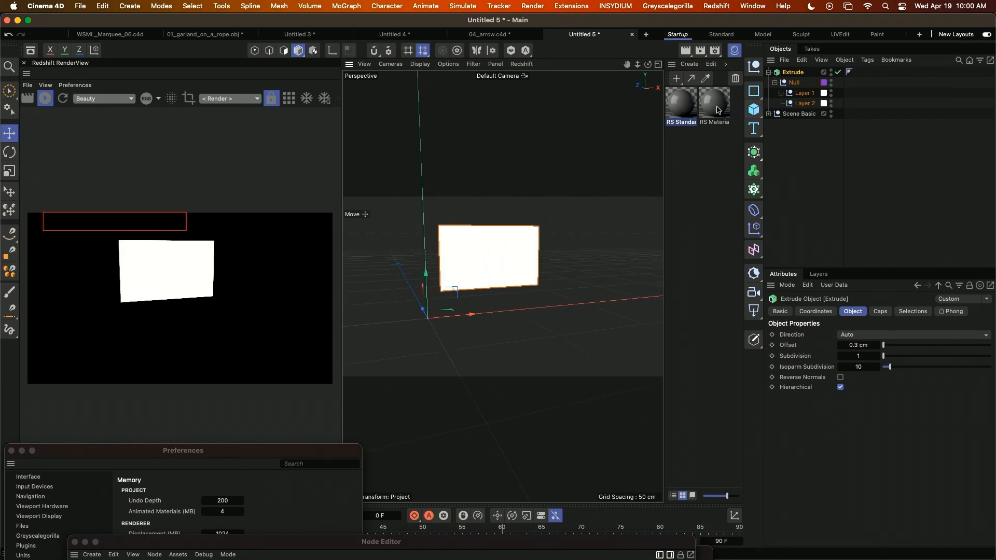
Duplicate the RS Standard material, assign the copy to the Extrude object, and bring its node graph into view.
ctrl+drag(678, 106, 687, 180)
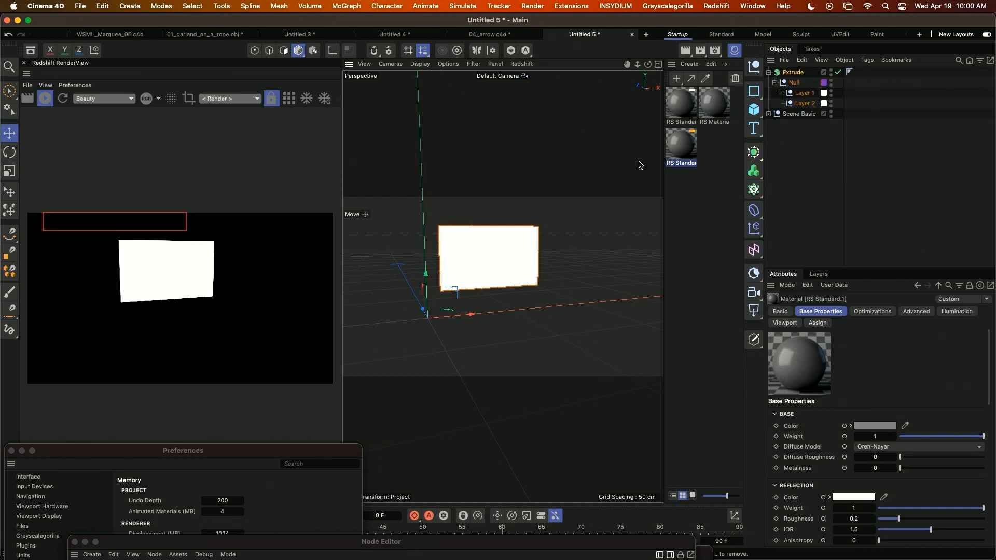
drag(682, 144, 807, 74)
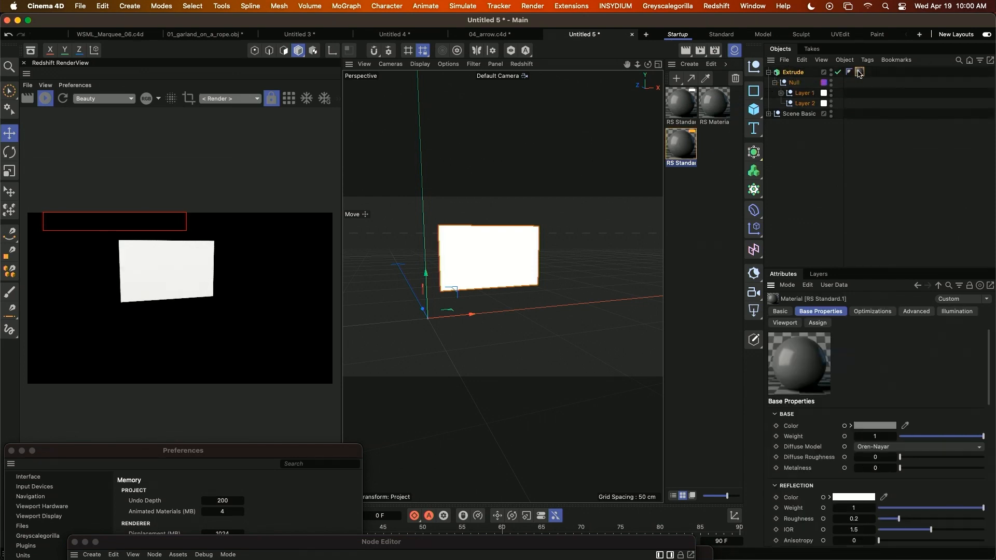
drag(392, 544, 493, 108)
Switch to Finder, open the tex folder inside 03_C4d, and select Lettering.png.
key(super+Tab)
key(super+Tab)
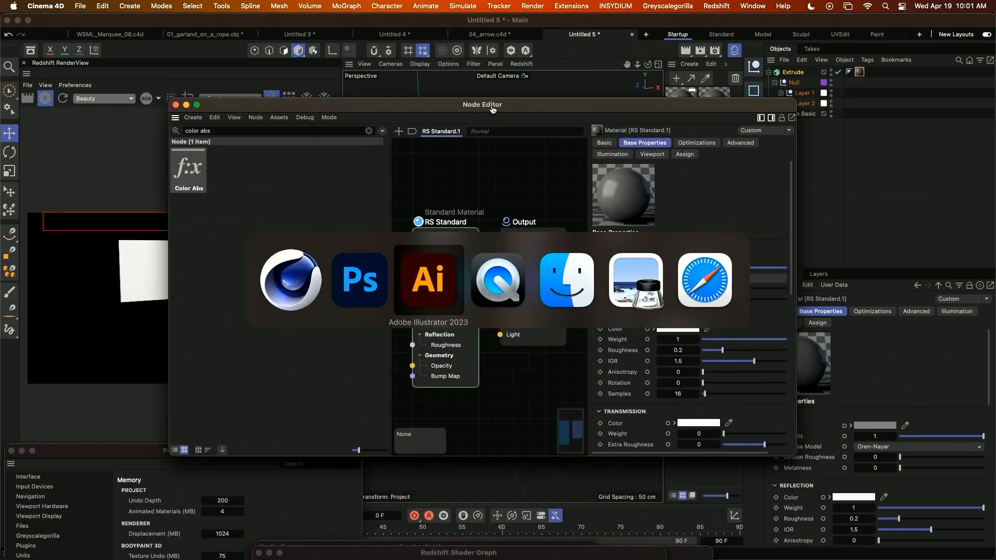
key(super+Tab)
key(super+Tab)
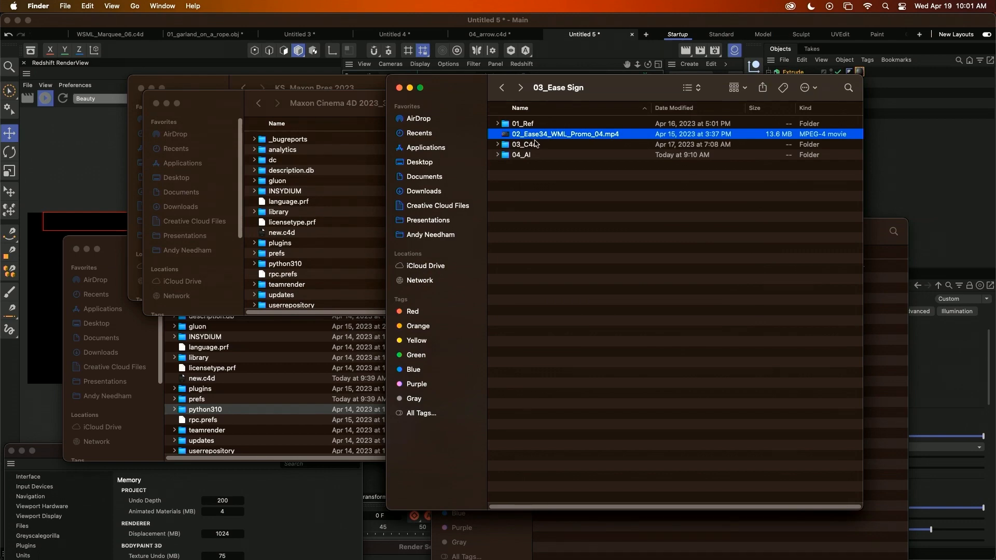
double_click(539, 145)
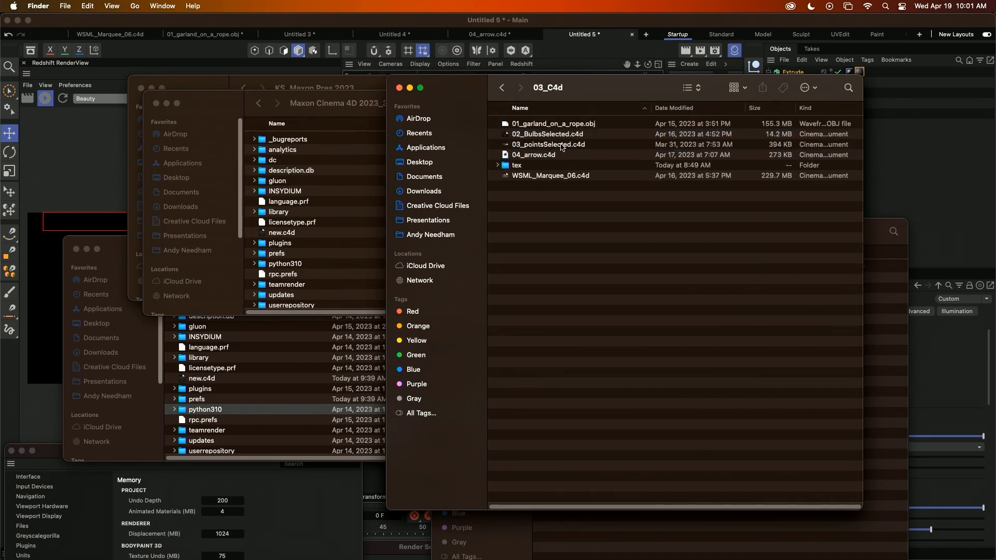
double_click(517, 165)
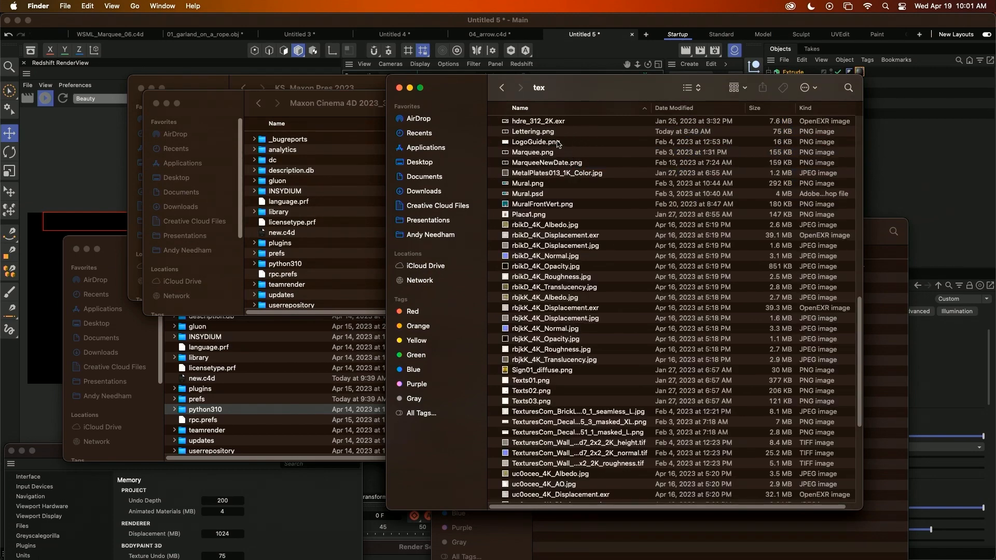
click(537, 134)
Arrange the windows so Finder sits beside the Node Editor, and add Lettering.png to the material graph as a texture node.
drag(704, 83, 331, 161)
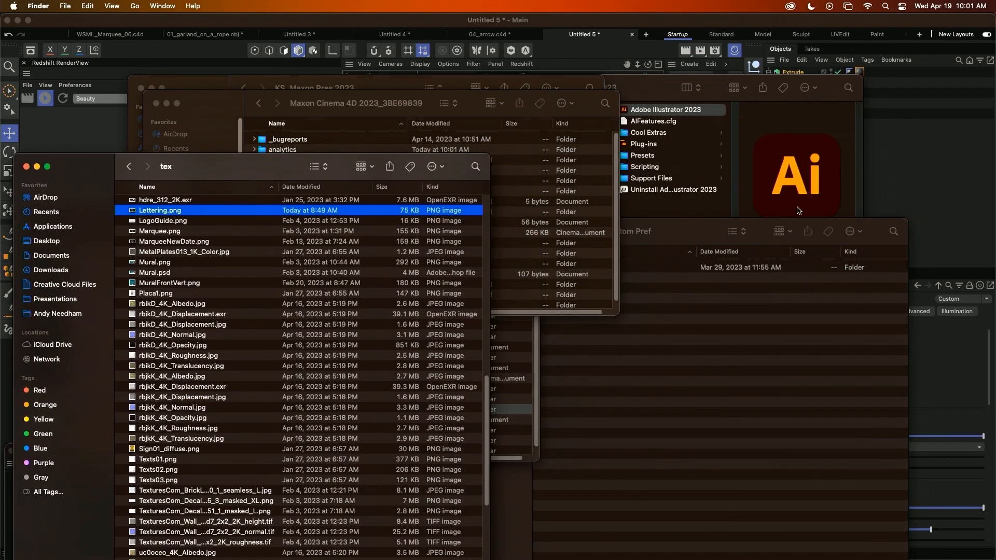
drag(684, 226, 655, 534)
drag(655, 88, 688, 558)
click(660, 103)
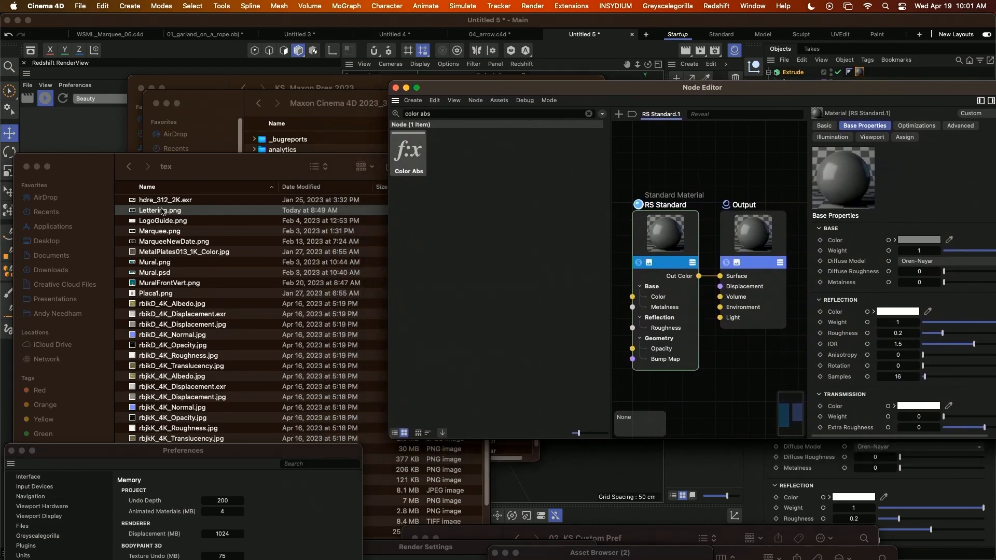
drag(162, 211, 686, 157)
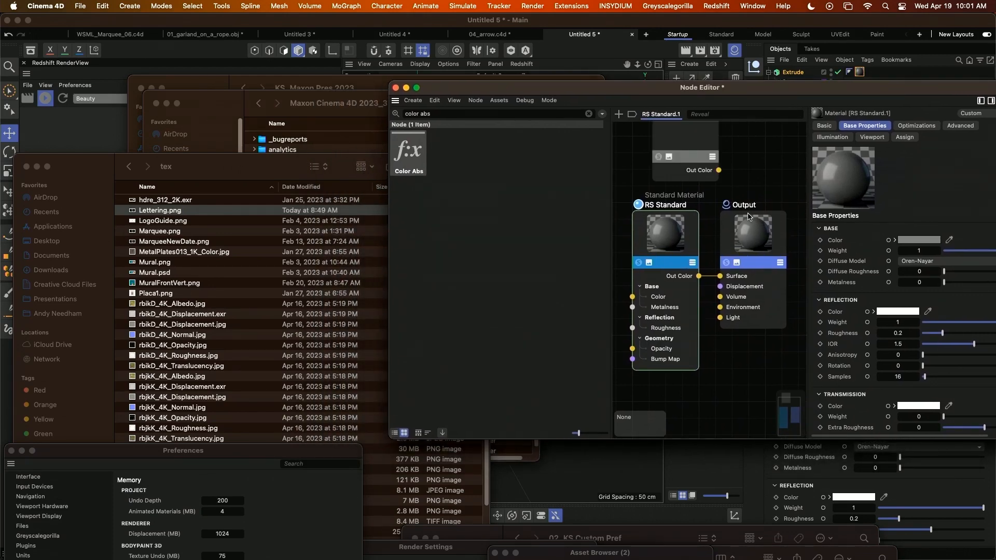
scroll(701, 294, down, 3)
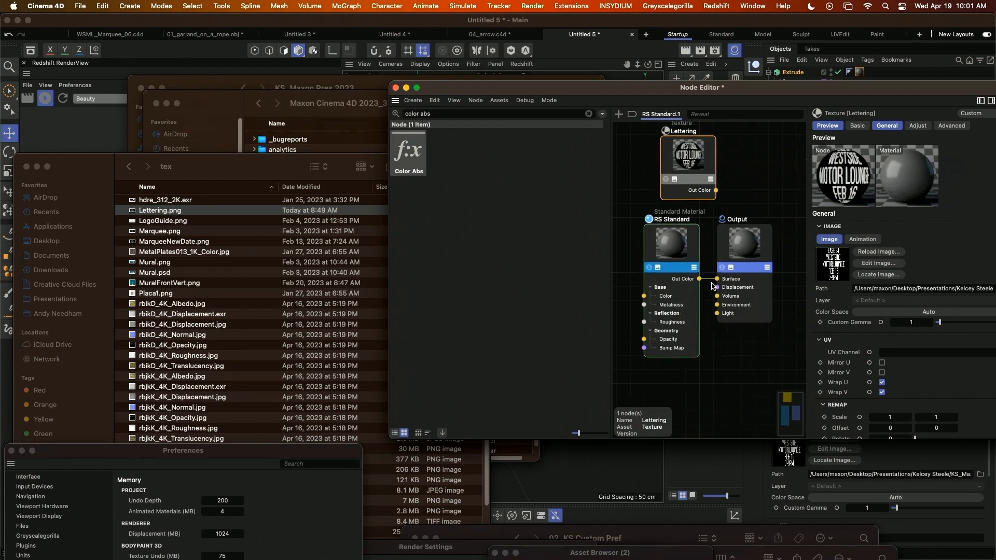
alt+middle_drag(712, 285, 703, 332)
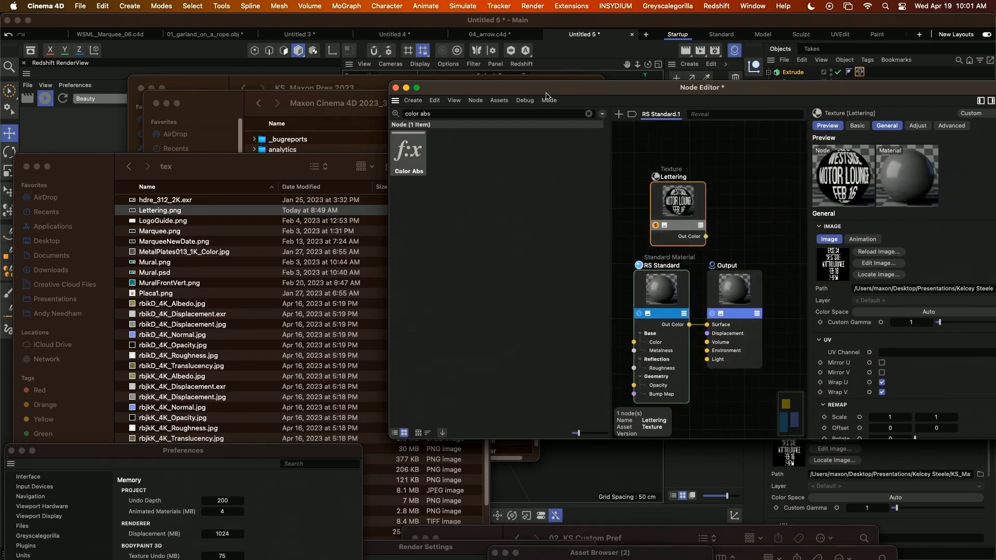
Clear the overlapping windows, return to Cinema 4D, and inspect how the lettering texture maps onto the extruded marquee.
drag(547, 93, 493, 322)
click(477, 89)
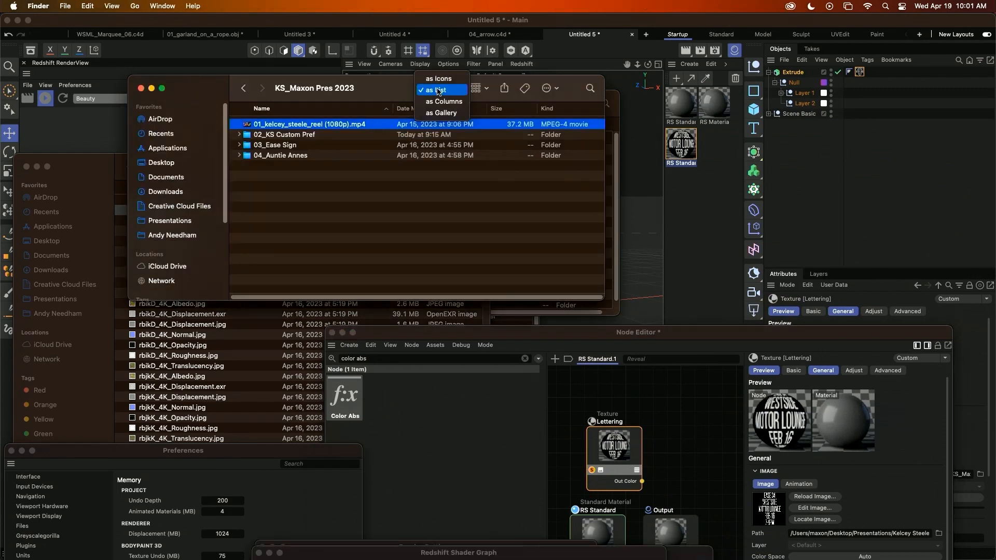
click(433, 101)
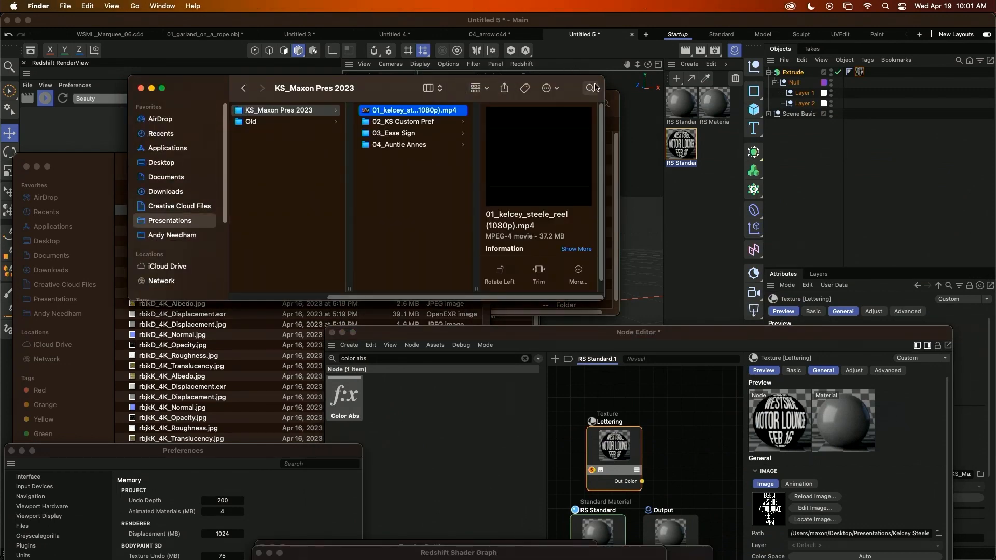
click(552, 89)
click(573, 81)
drag(576, 79, 424, 441)
drag(469, 104, 456, 410)
click(631, 139)
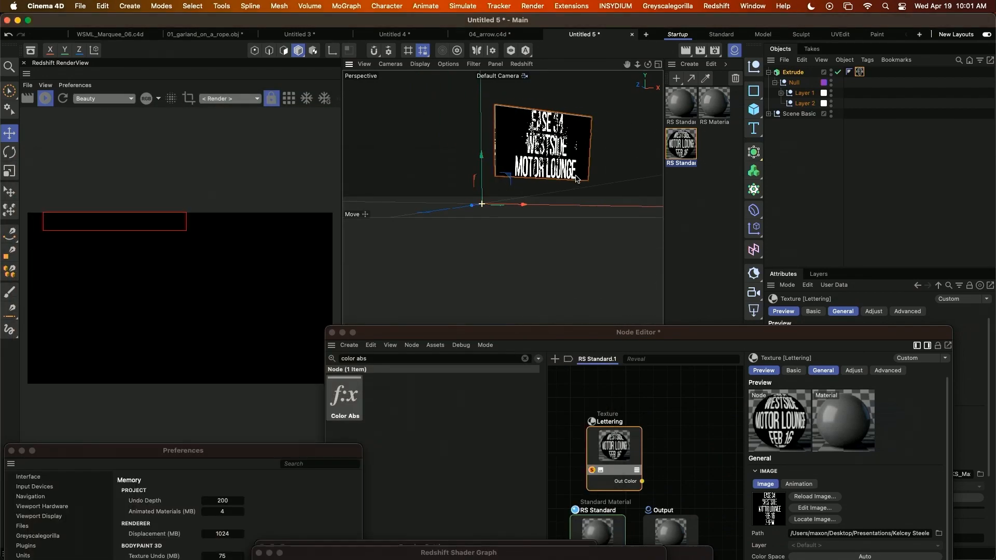
scroll(576, 180, up, 5)
scroll(577, 180, down, 5)
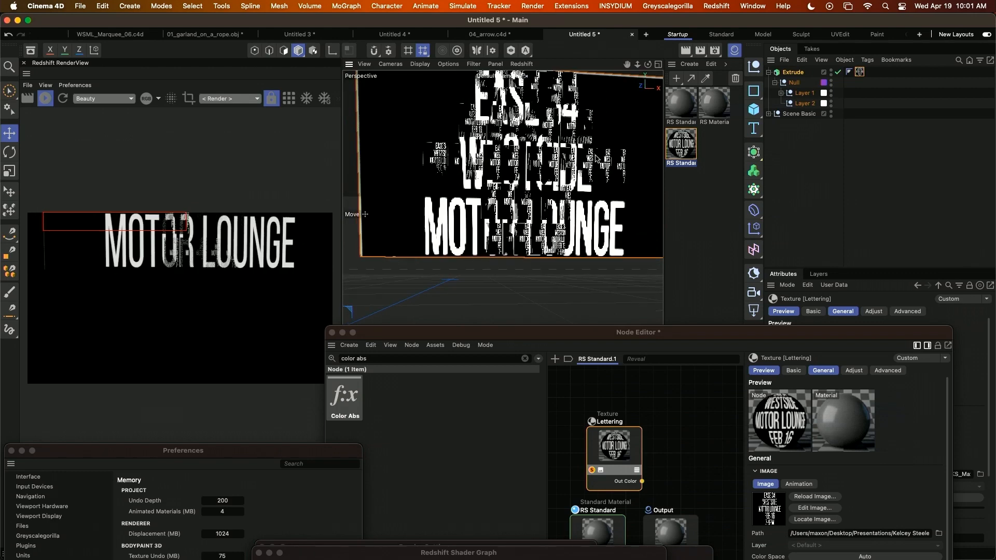
Set the projection of the Extrude's lettering material tag to Flat.
right_click(859, 74)
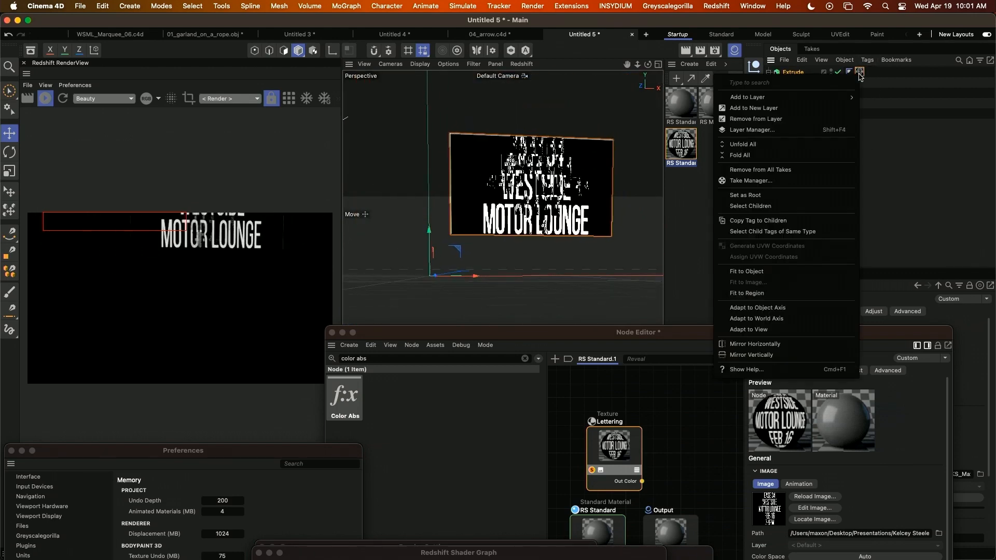
click(859, 75)
double_click(857, 335)
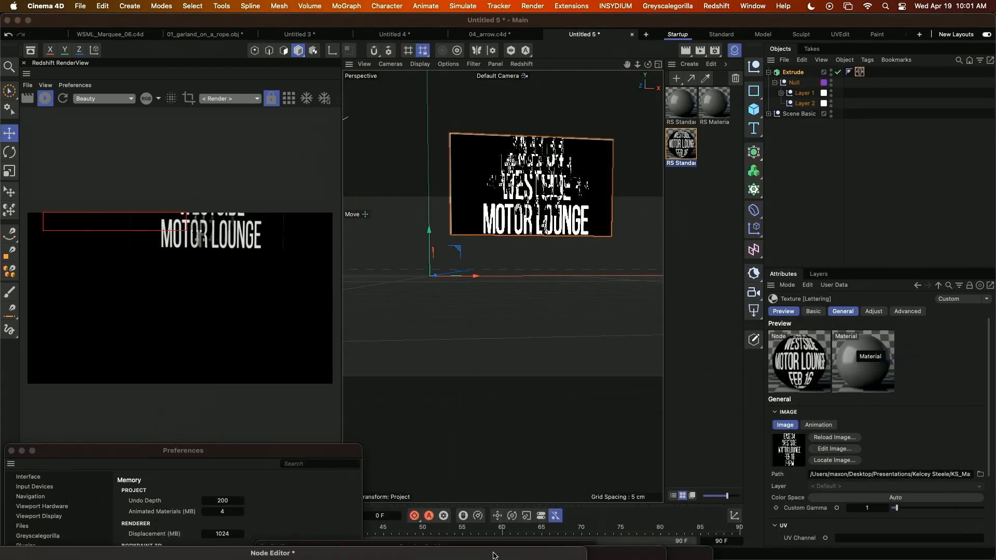
click(822, 521)
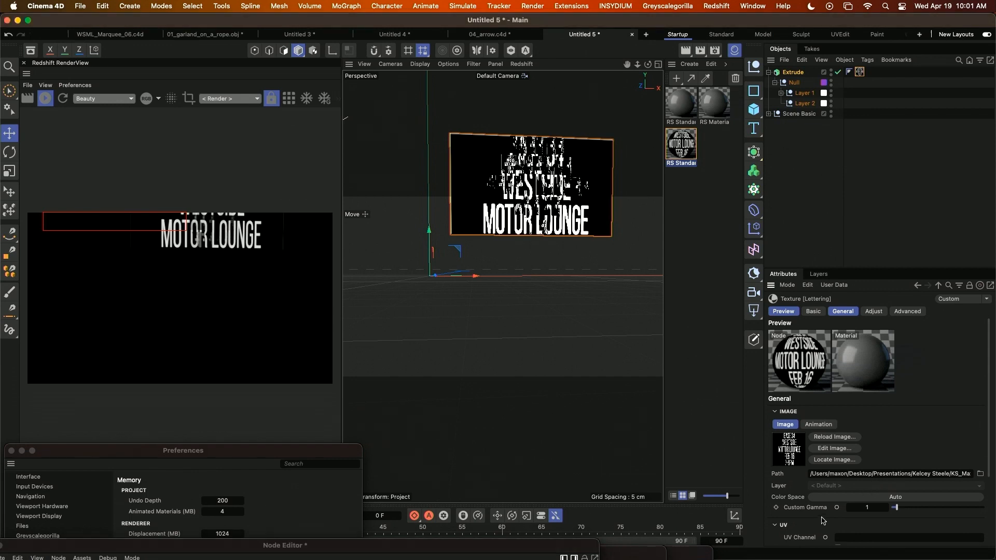
scroll(824, 516, down, 3)
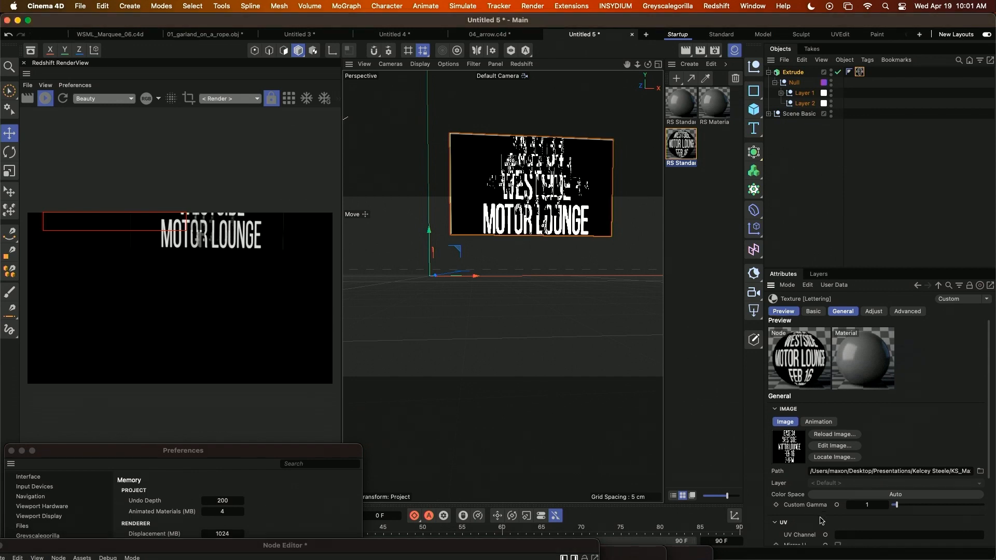
click(860, 73)
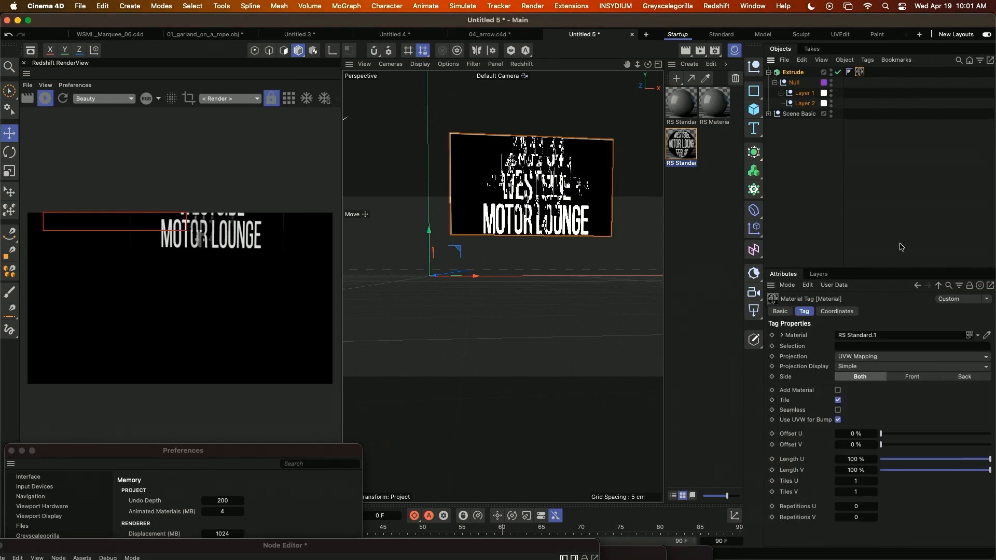
click(854, 362)
click(857, 387)
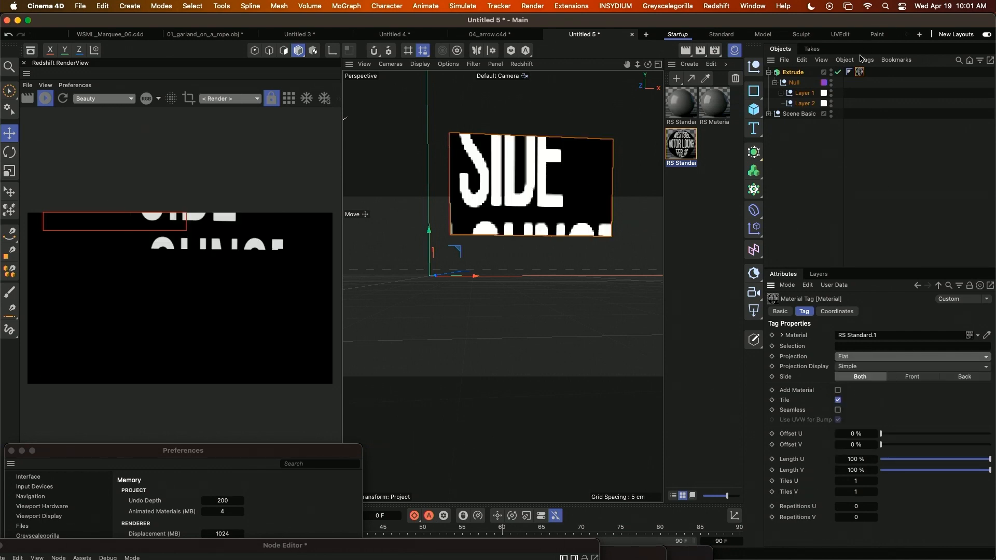
Fit the lettering material projection to the Extrude object with sub-objects included, and check the marquee from several angles.
right_click(862, 76)
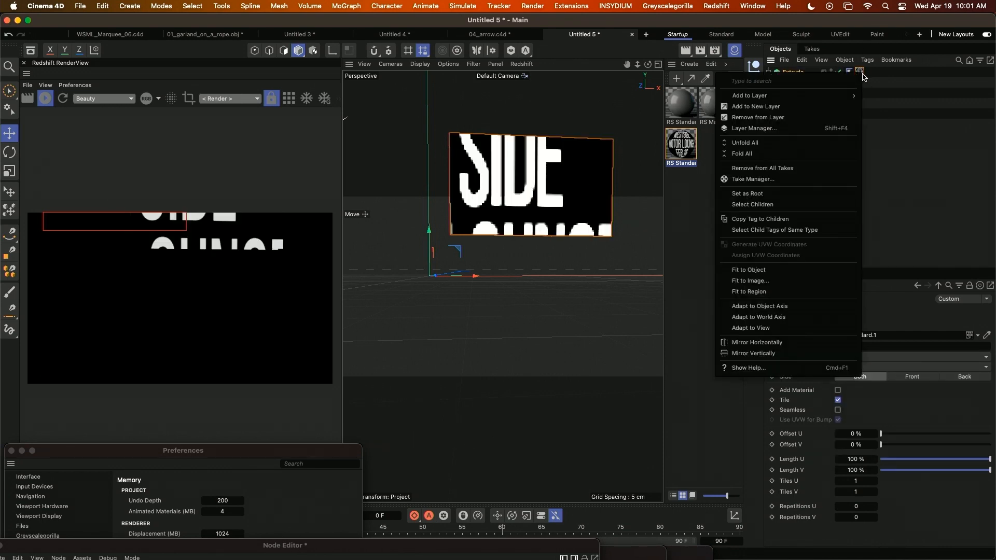
click(784, 270)
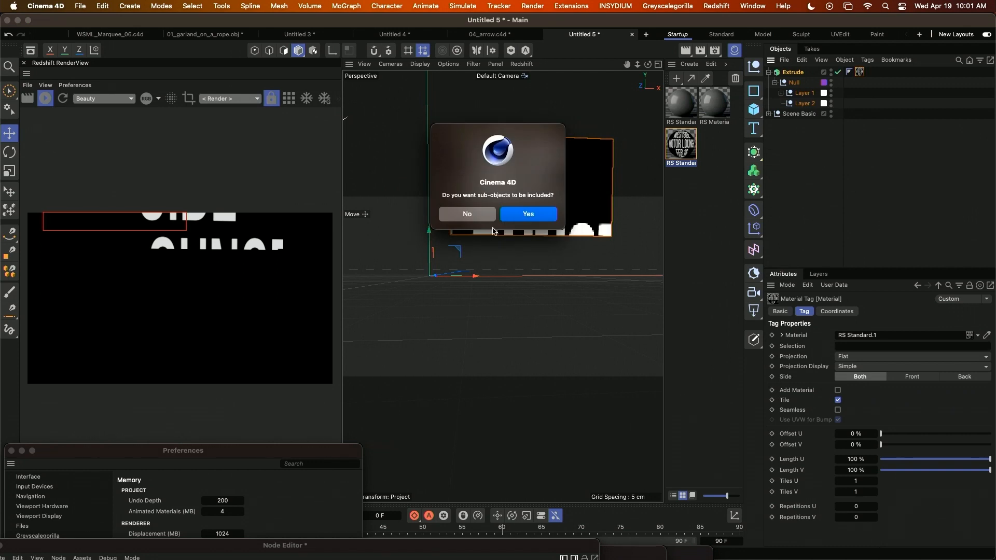
click(529, 214)
alt+drag(523, 262, 502, 273)
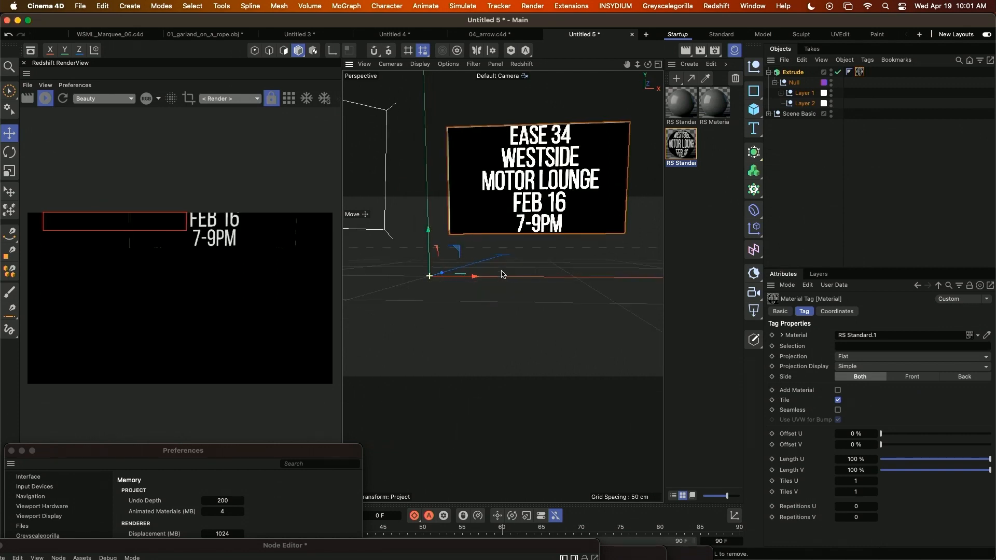
alt+middle_drag(503, 207, 485, 268)
alt+drag(484, 264, 521, 250)
alt+middle_drag(522, 254, 523, 265)
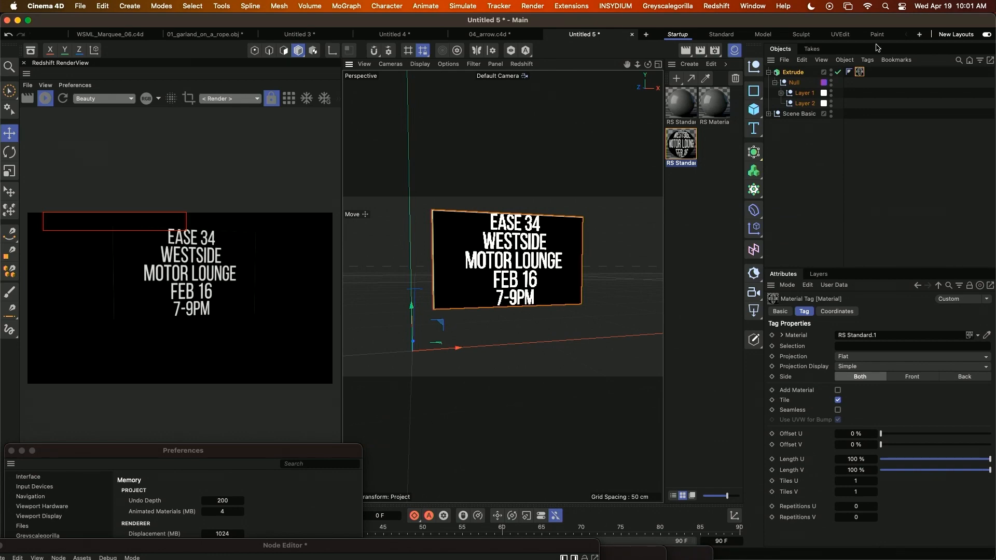
Open the lettering material's node graph and set the RS Standard node's transmission weight to 0.668.
double_click(859, 72)
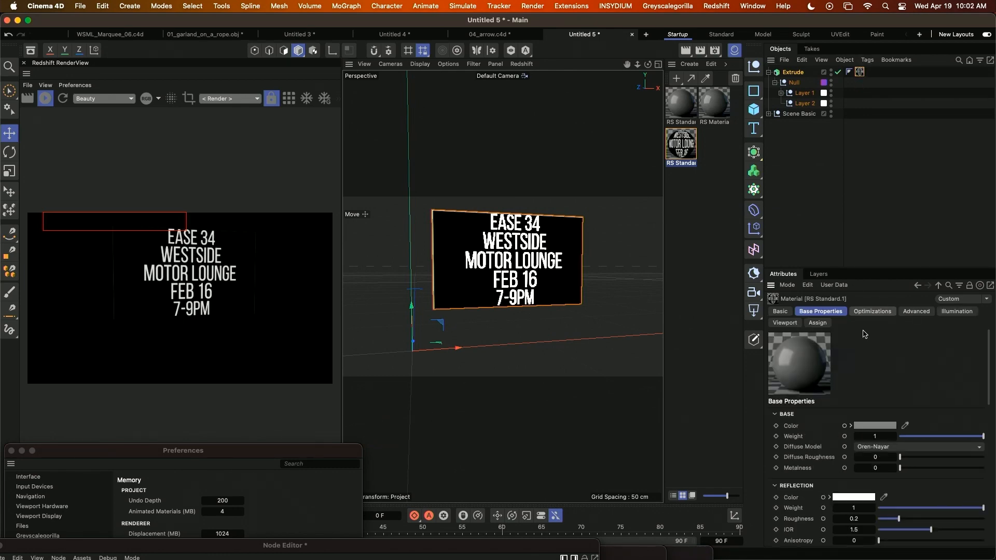
drag(494, 546, 605, 108)
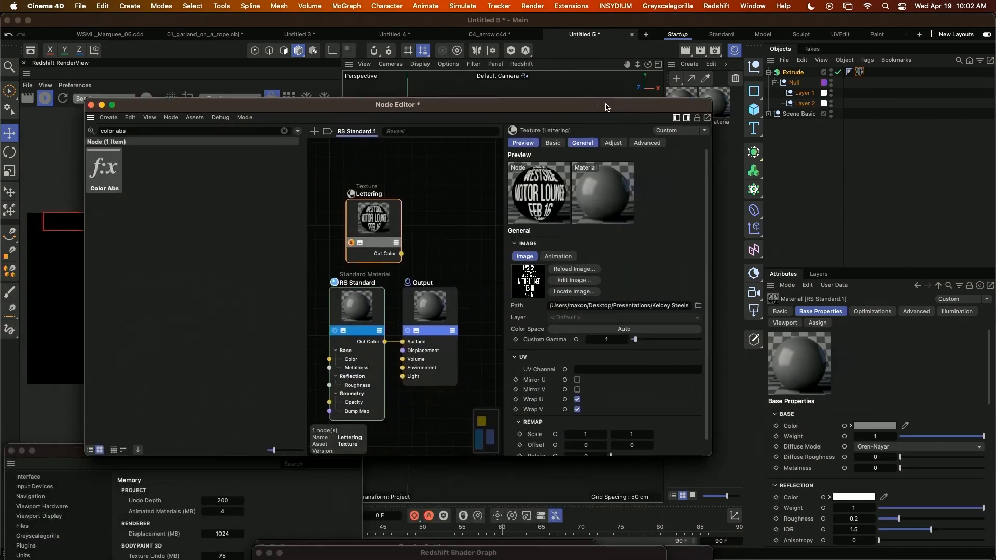
click(372, 305)
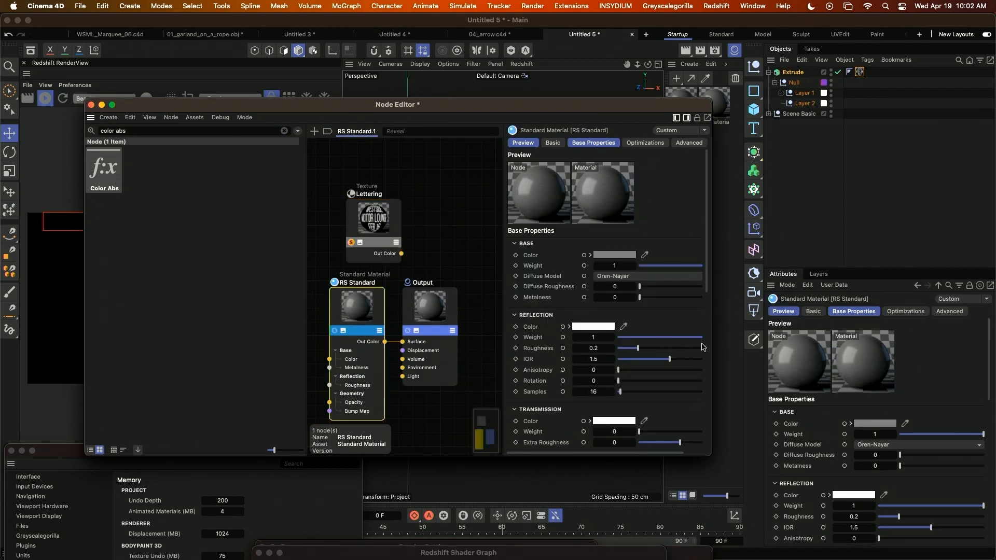
click(694, 433)
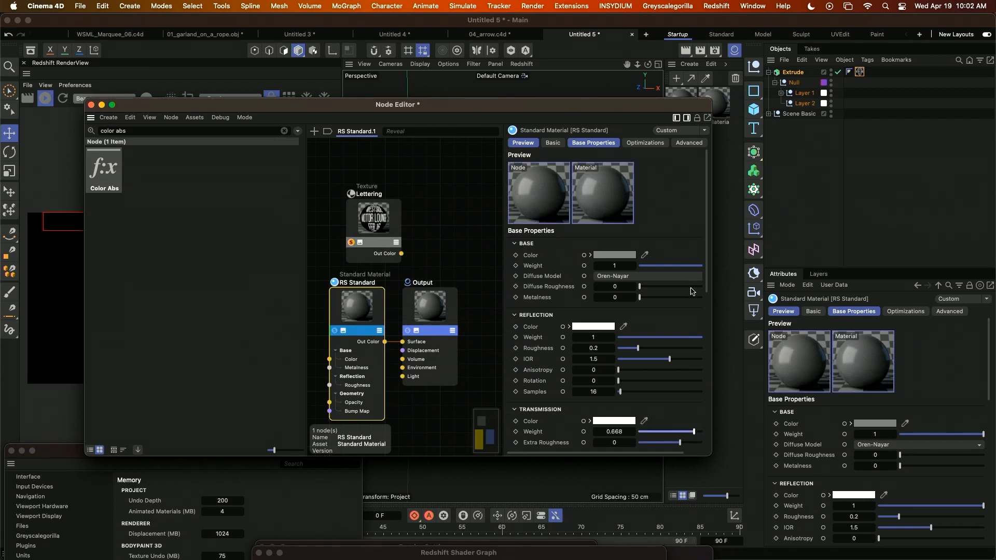
Set the base color of the RS Standard node to black.
click(614, 254)
drag(535, 351, 507, 374)
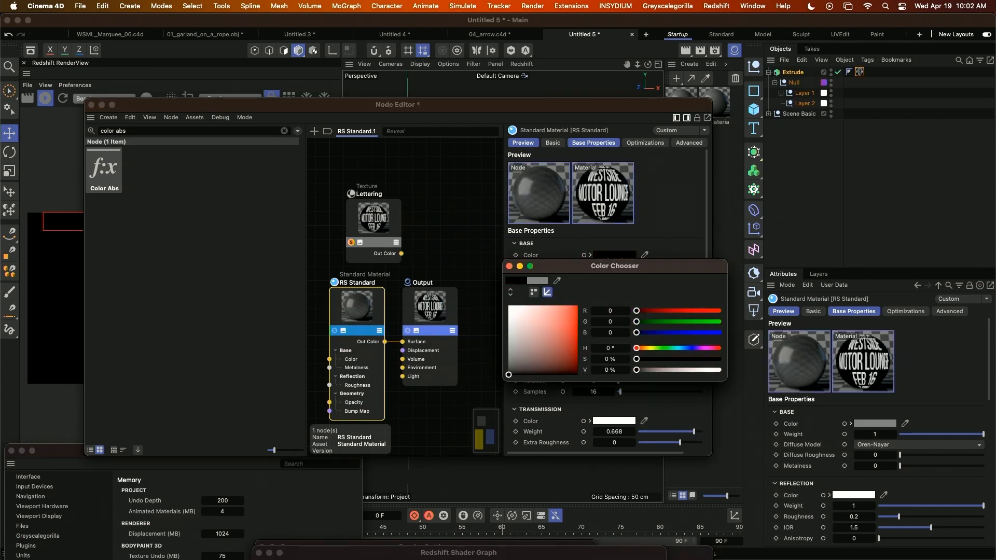
click(508, 266)
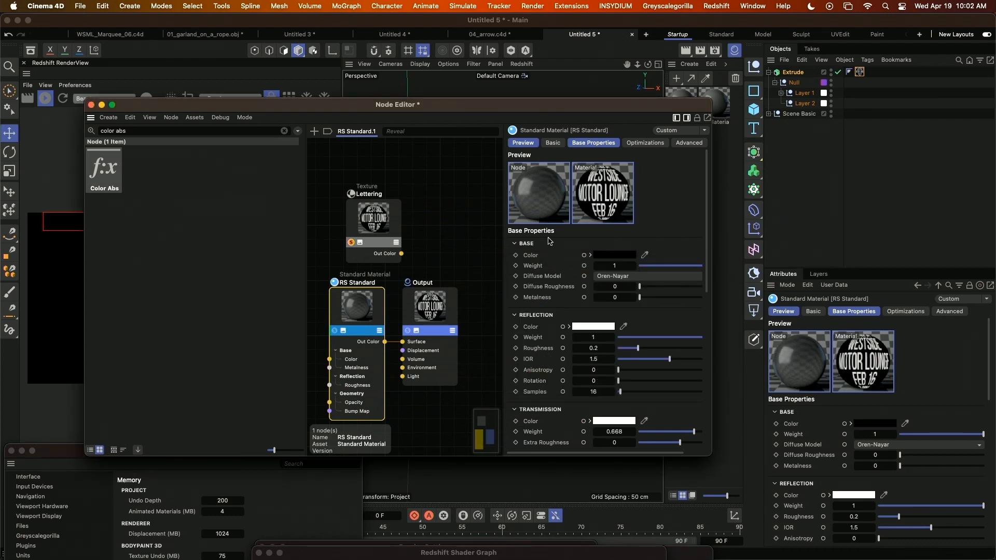
scroll(631, 419, down, 1)
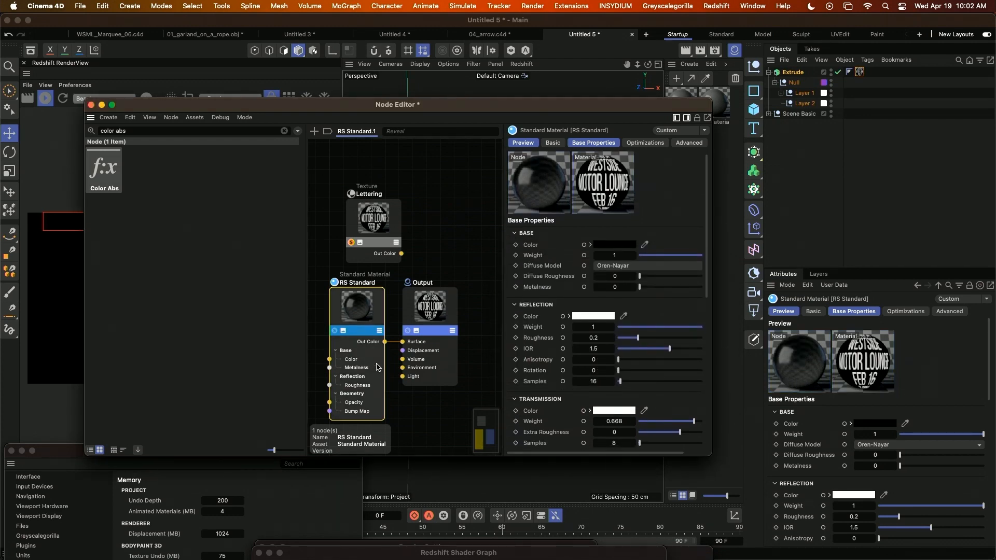
Add a second Standard Material node to the lettering material's graph and set its base color to black.
middle_drag(377, 365, 409, 300)
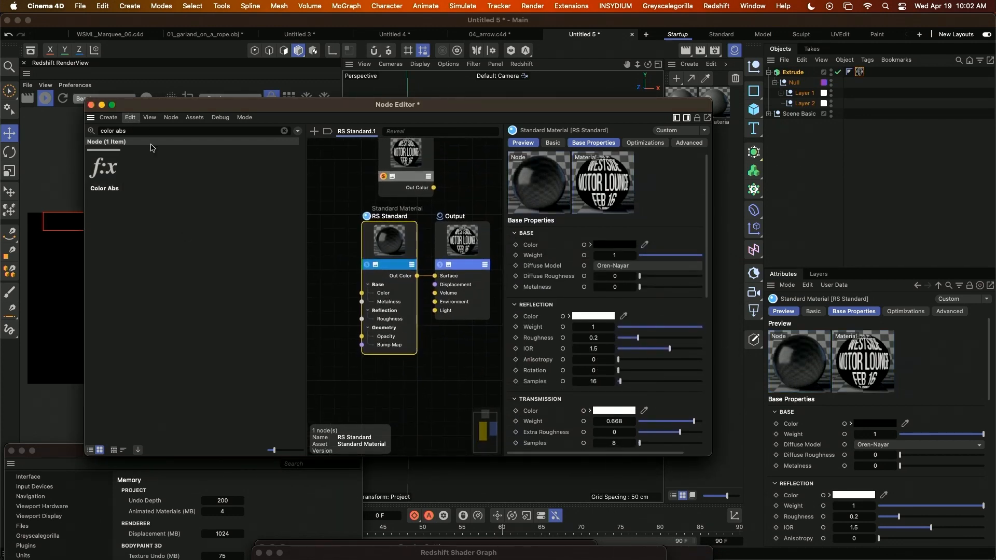
click(131, 130)
text(materia)
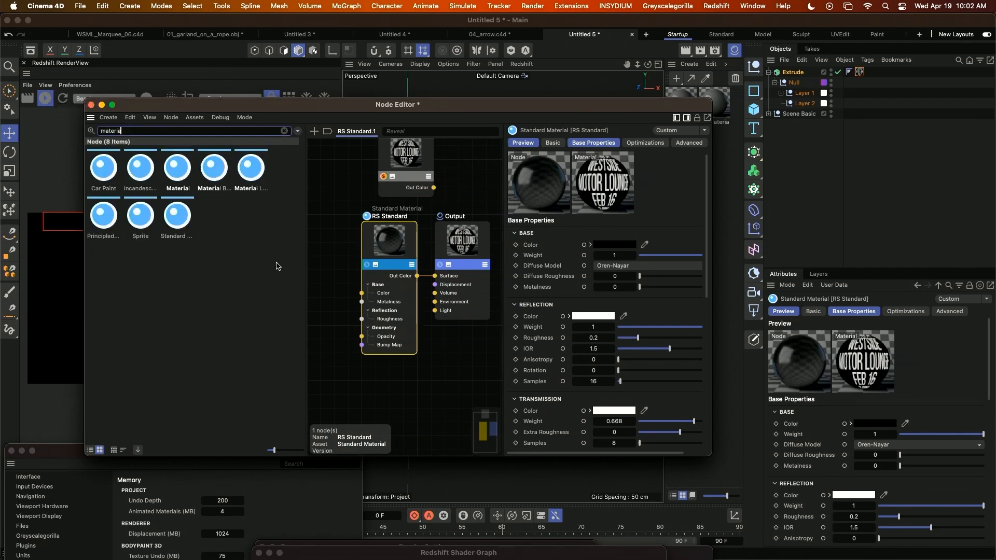
drag(173, 223, 365, 388)
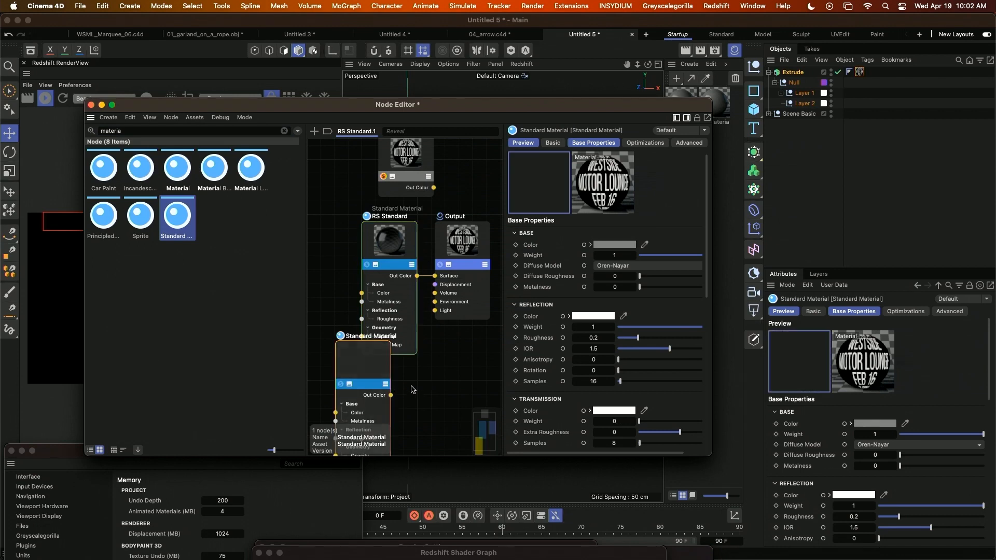
click(615, 245)
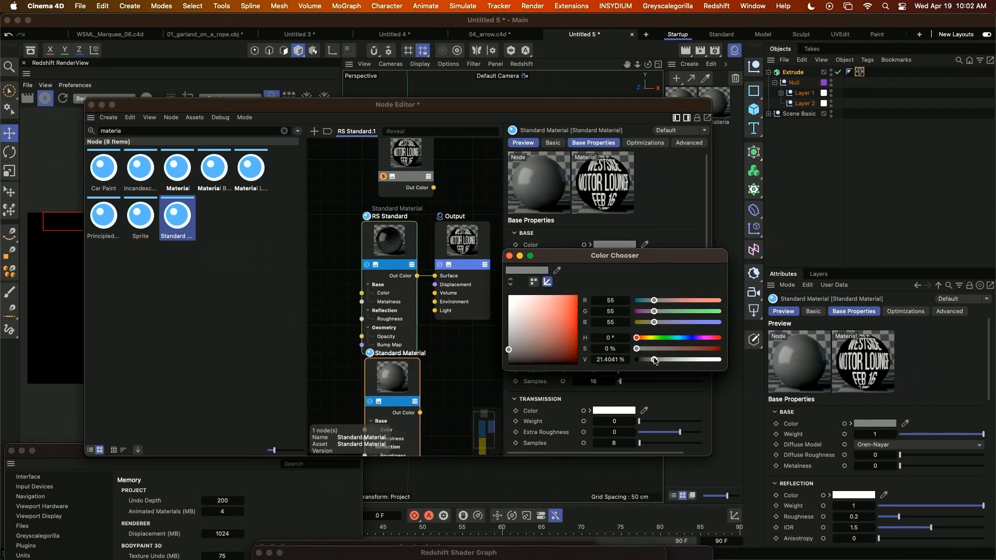
drag(655, 360, 635, 360)
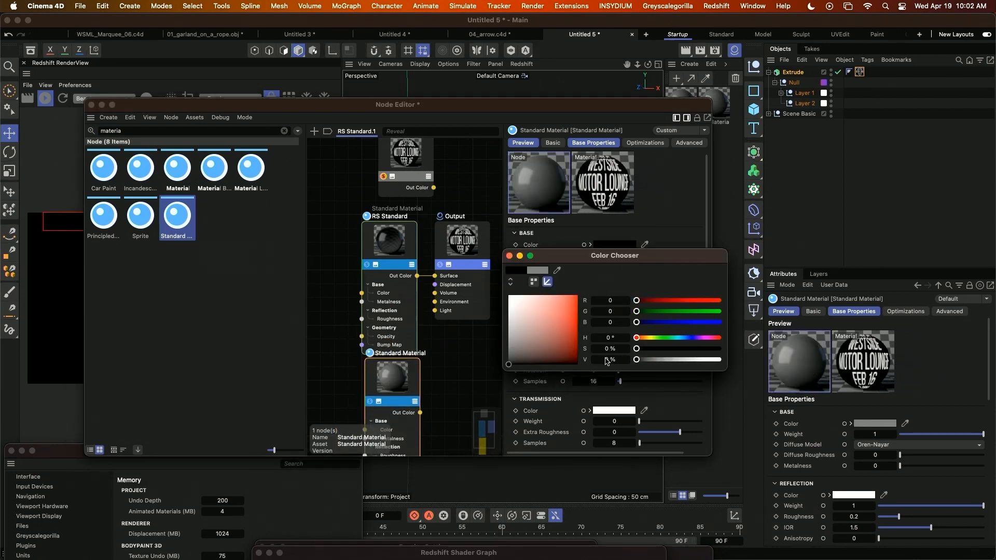
click(509, 256)
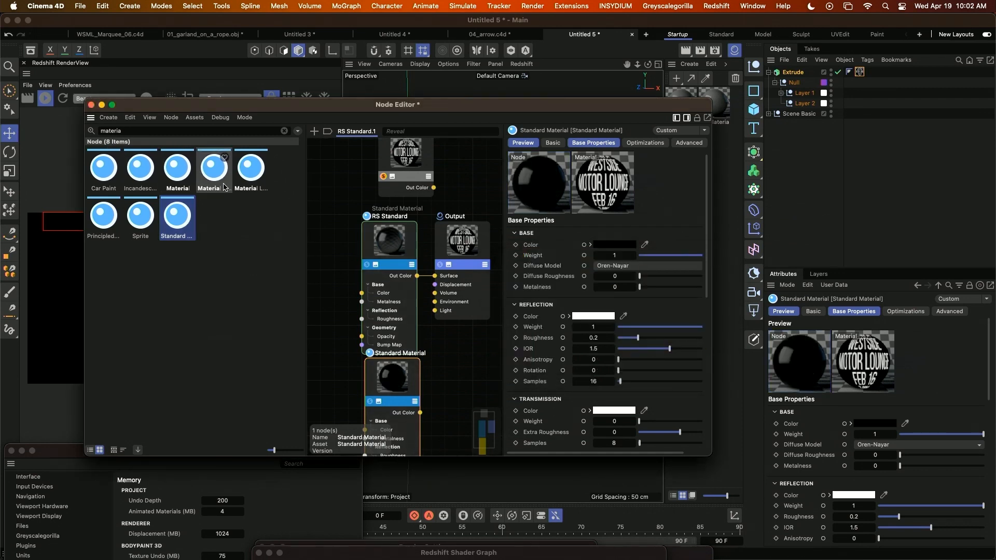
Add a Material Blender with RS Standard as base, Standard Material as Layer 1 and Lettering as blend color, and feed it to the output surface.
drag(221, 179, 454, 364)
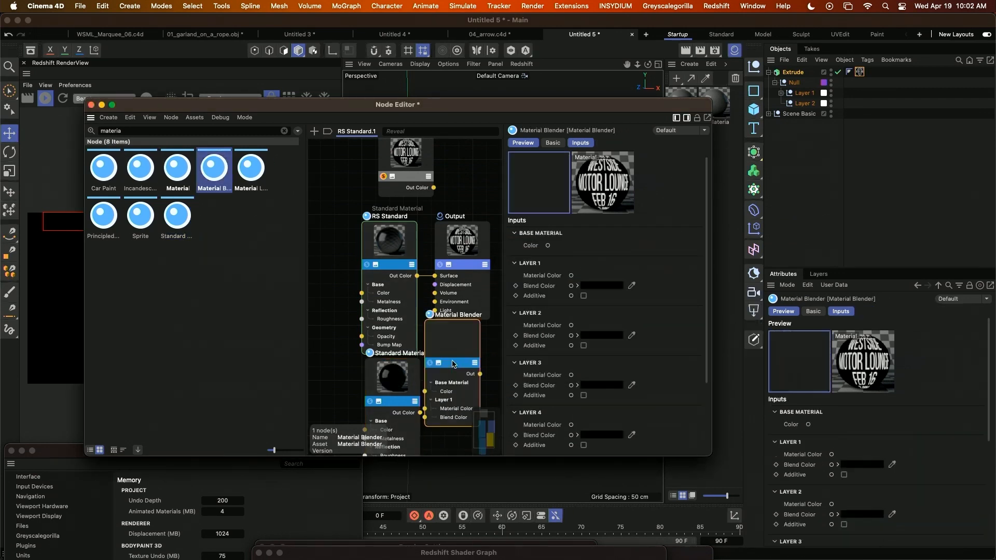
drag(397, 402, 425, 409)
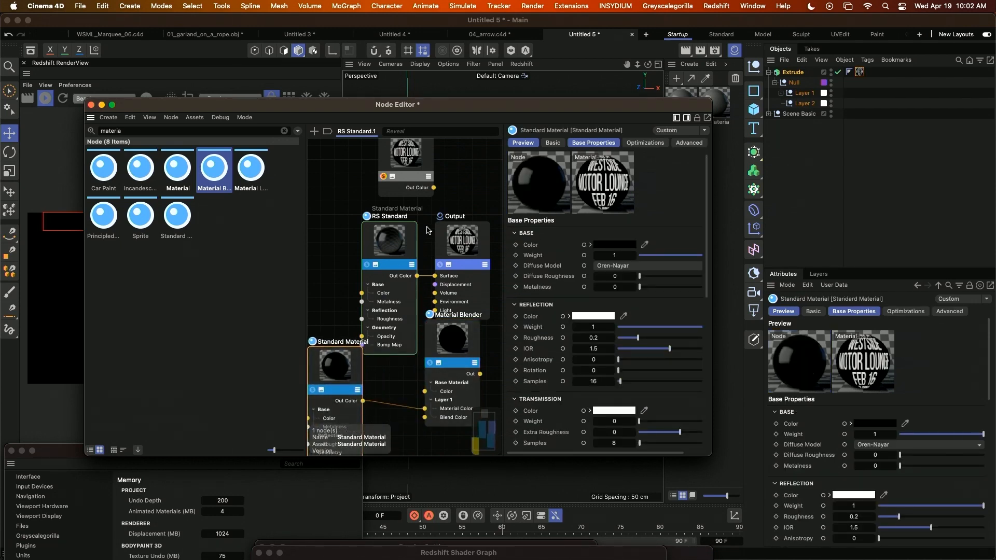
drag(434, 188, 425, 417)
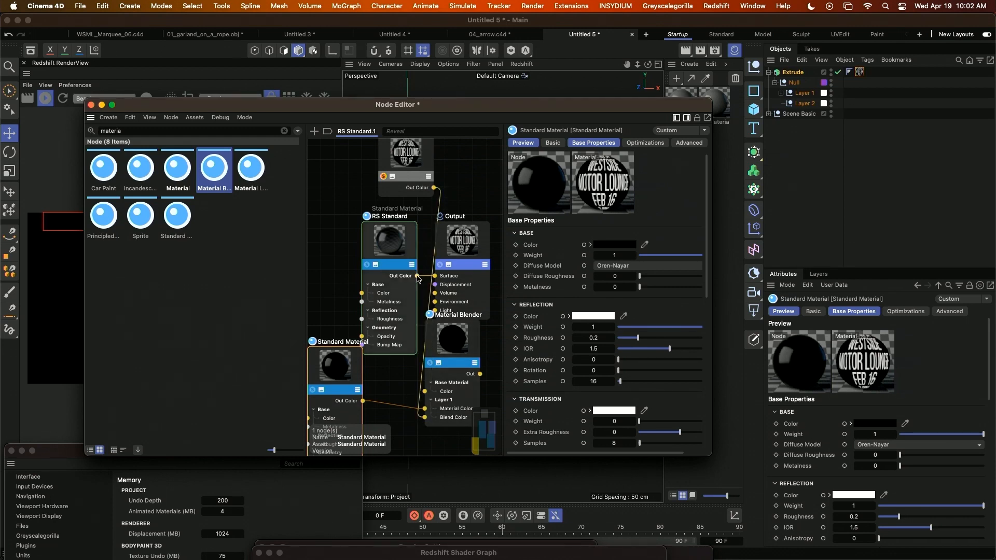
drag(418, 275, 425, 391)
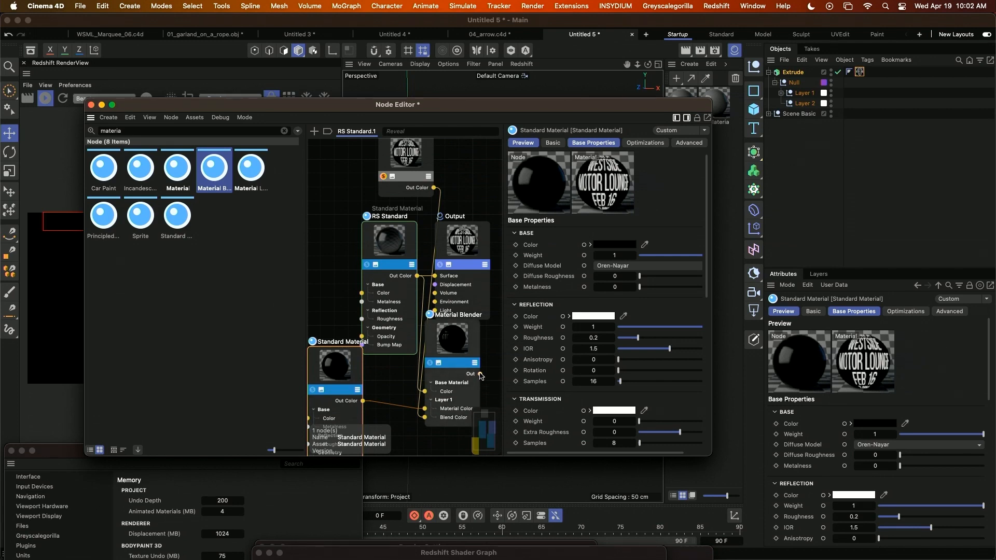
drag(480, 373, 434, 276)
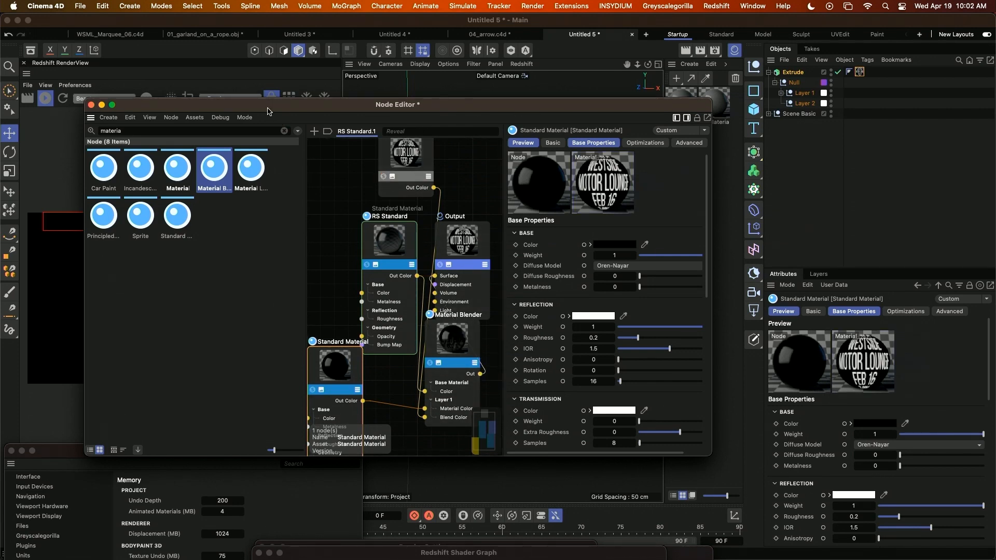
Disable the outer rectangle spline in Layer 1 so only the letter tiles are extruded, and inspect the tiles up close.
drag(268, 109, 895, 310)
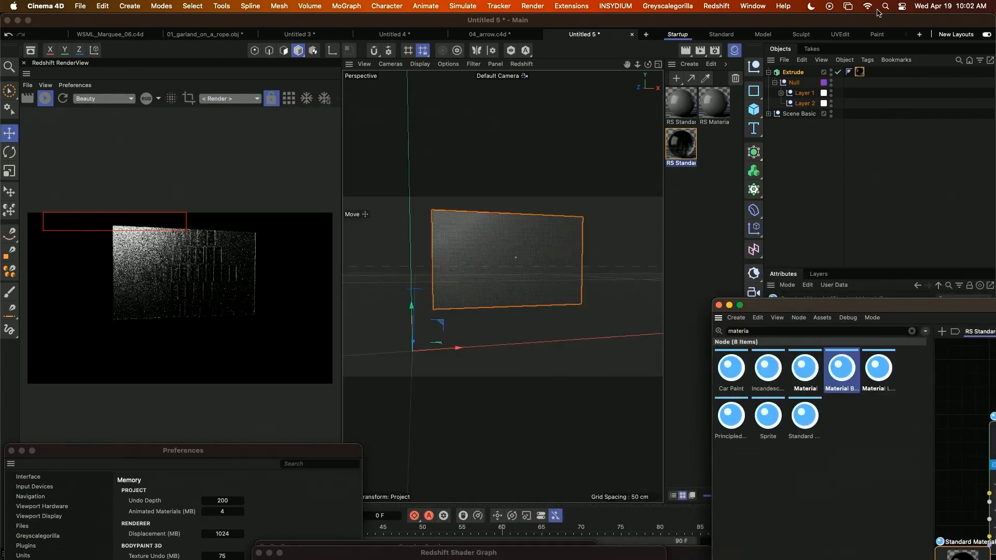
click(779, 92)
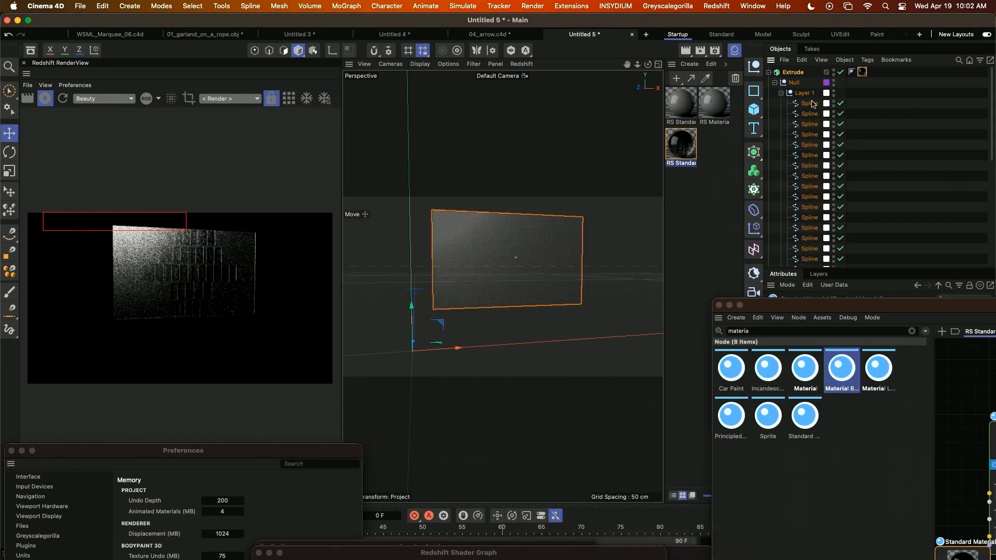
click(839, 74)
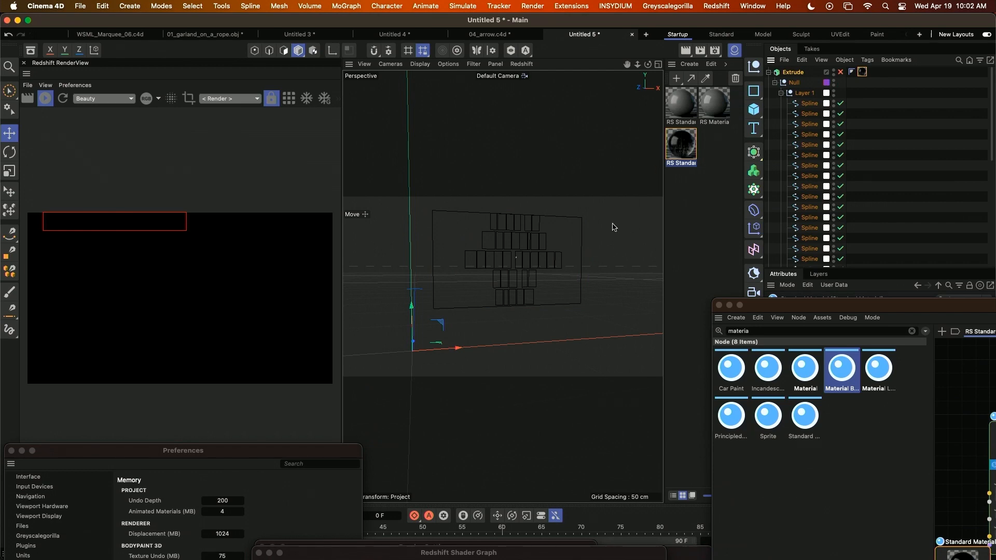
key(z)
drag(577, 283, 598, 286)
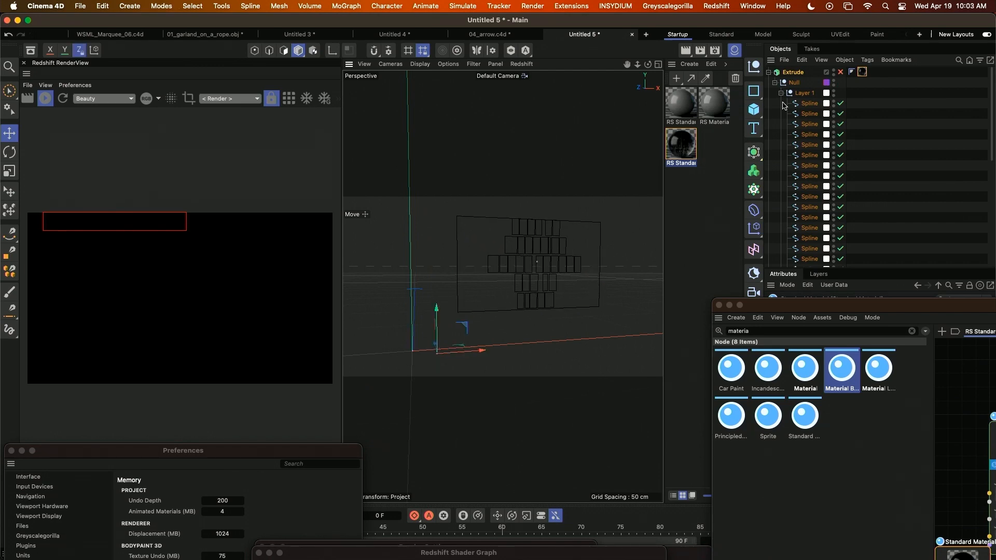
click(817, 105)
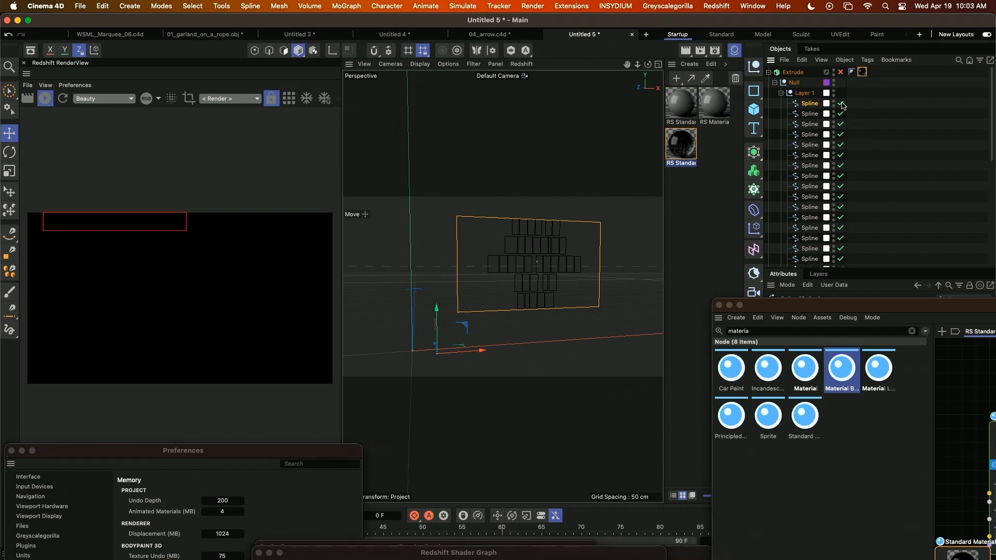
click(840, 104)
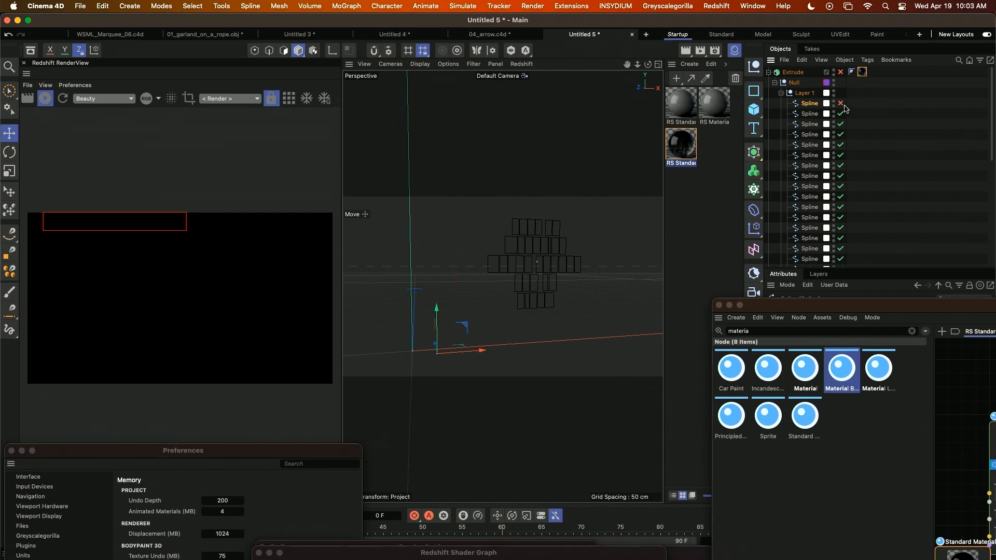
click(841, 73)
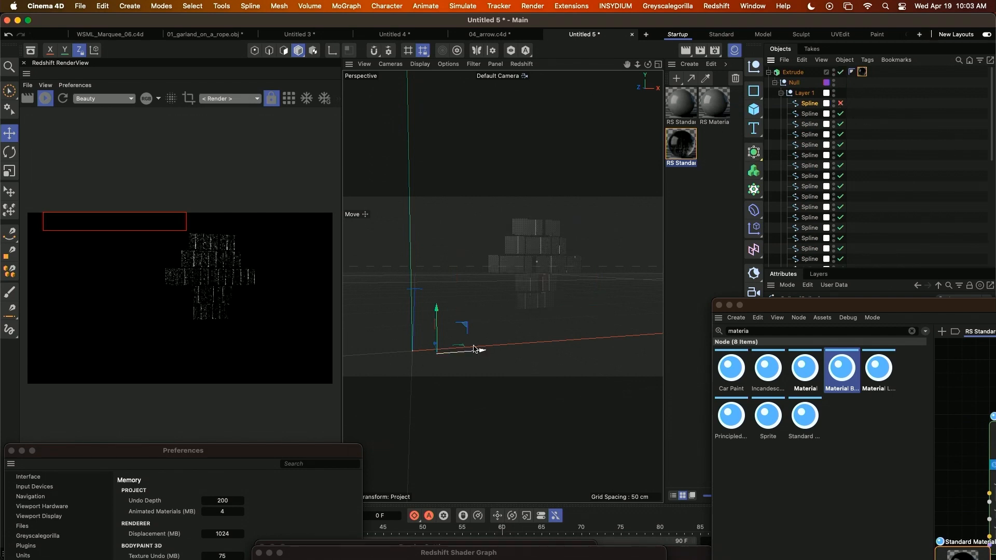
alt+middle_drag(529, 251, 502, 283)
scroll(502, 283, up, 8)
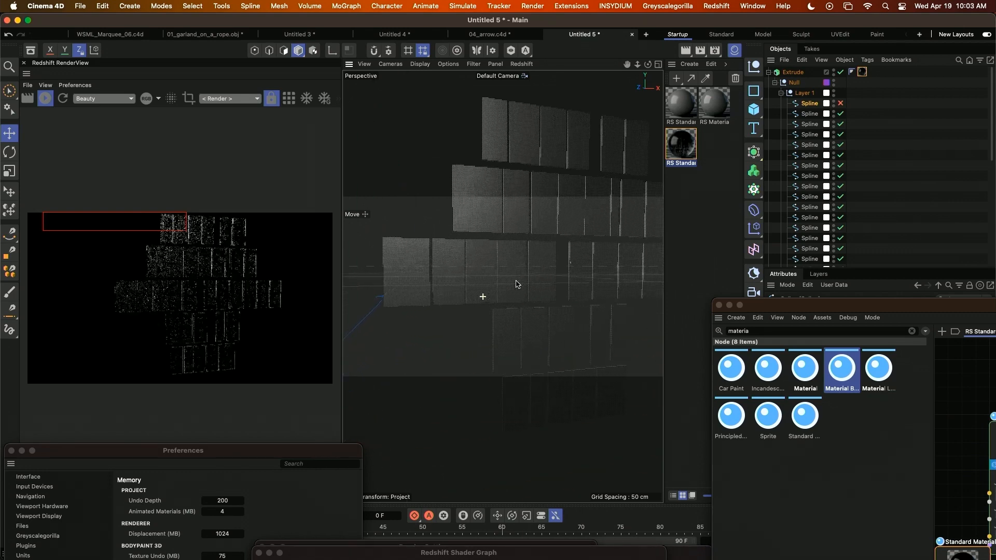
scroll(534, 299, down, 4)
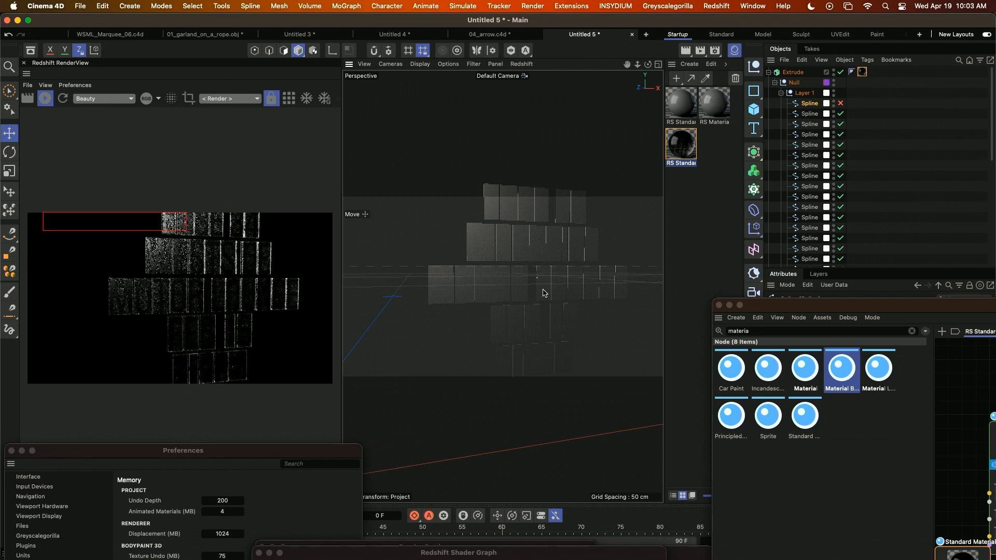
Switch to the WSML_Marquee_06.c4d scene, leave the Main Camera view, and survey the whole set from a distance.
click(103, 36)
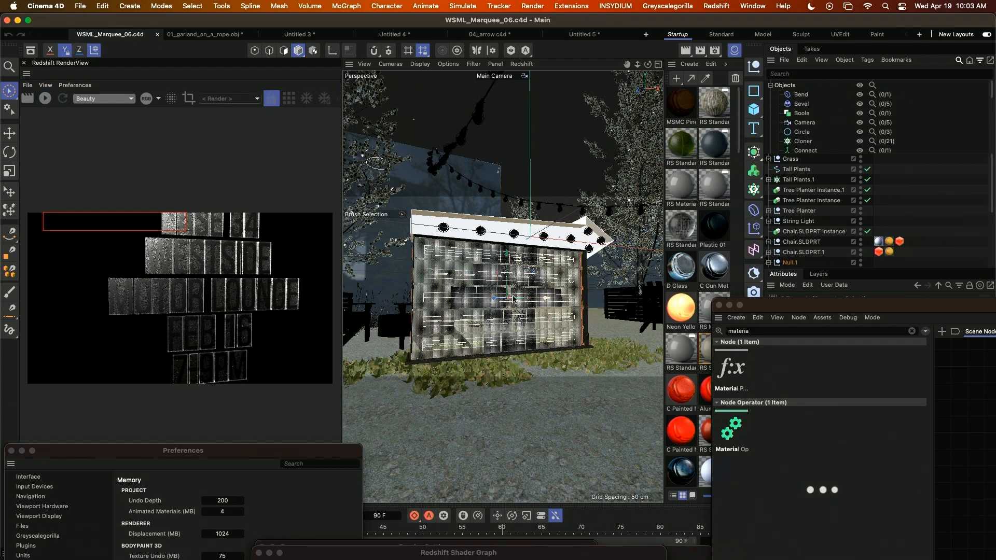
scroll(855, 233, down, 5)
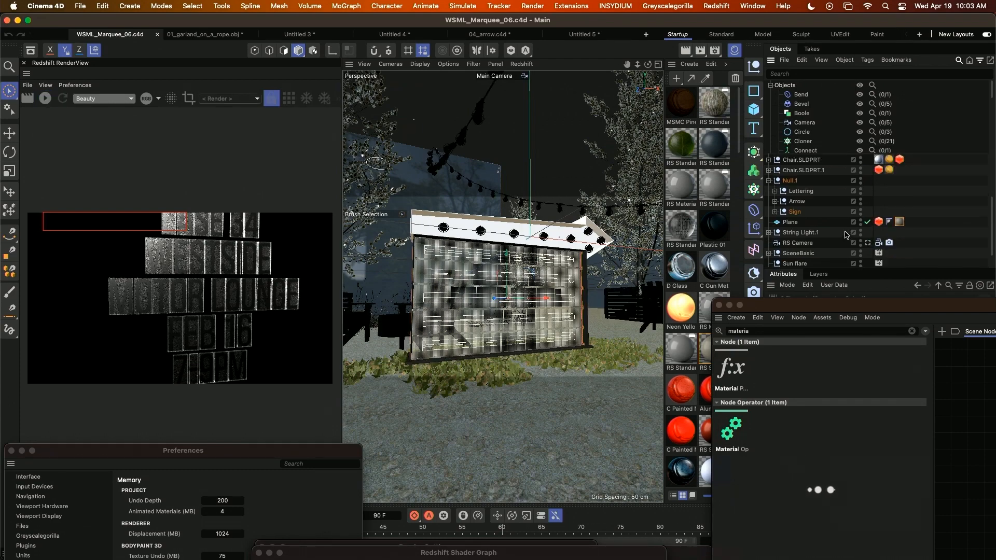
click(866, 262)
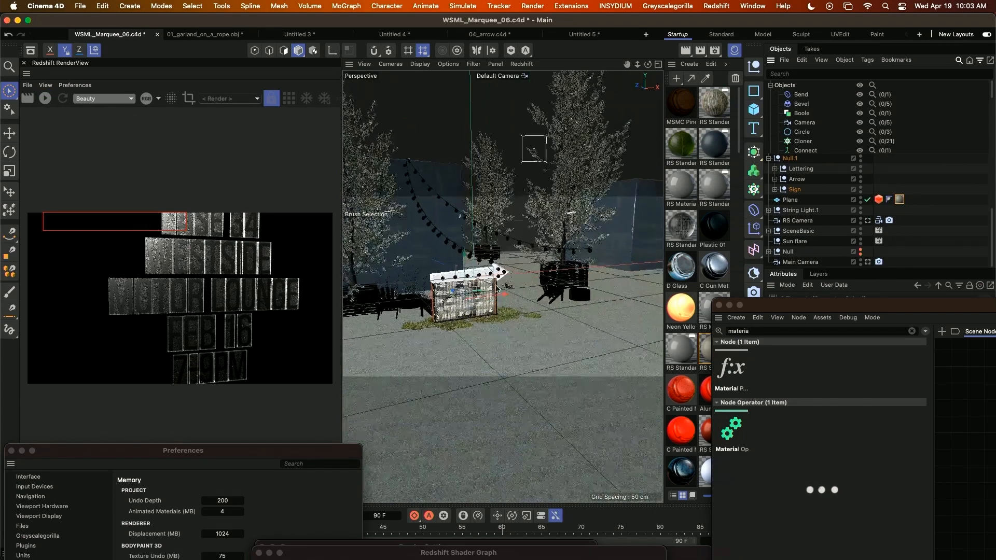
scroll(502, 286, down, 10)
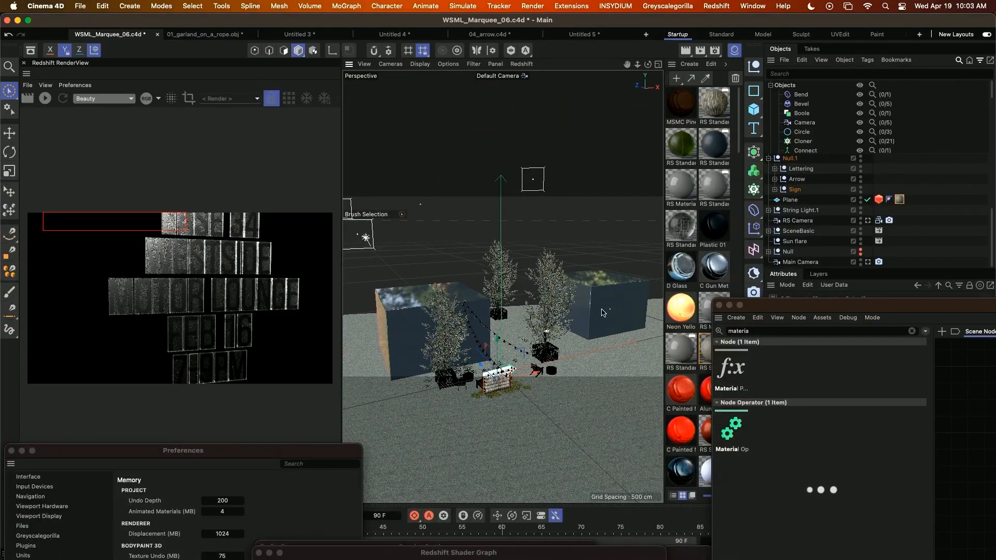
scroll(488, 412, up, 10)
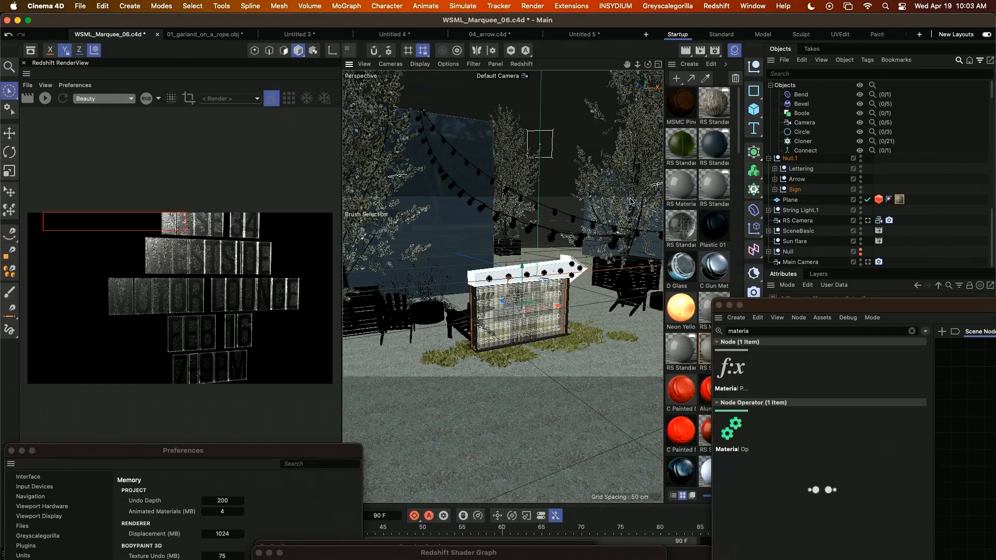
Examine the ground in front of the marquee sign and inspect the material on the Plane object.
alt+drag(552, 334, 524, 328)
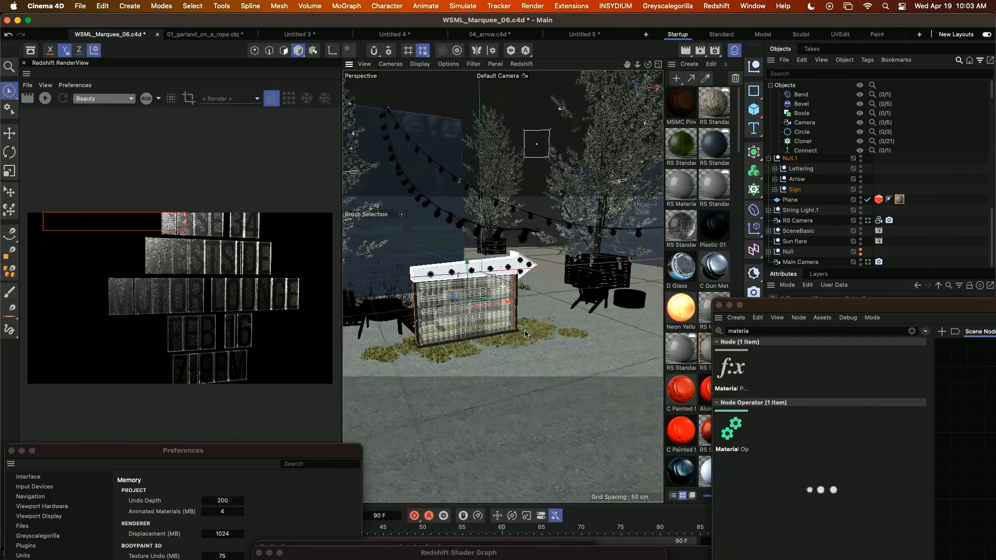
scroll(490, 445, up, 8)
alt+drag(491, 445, 510, 432)
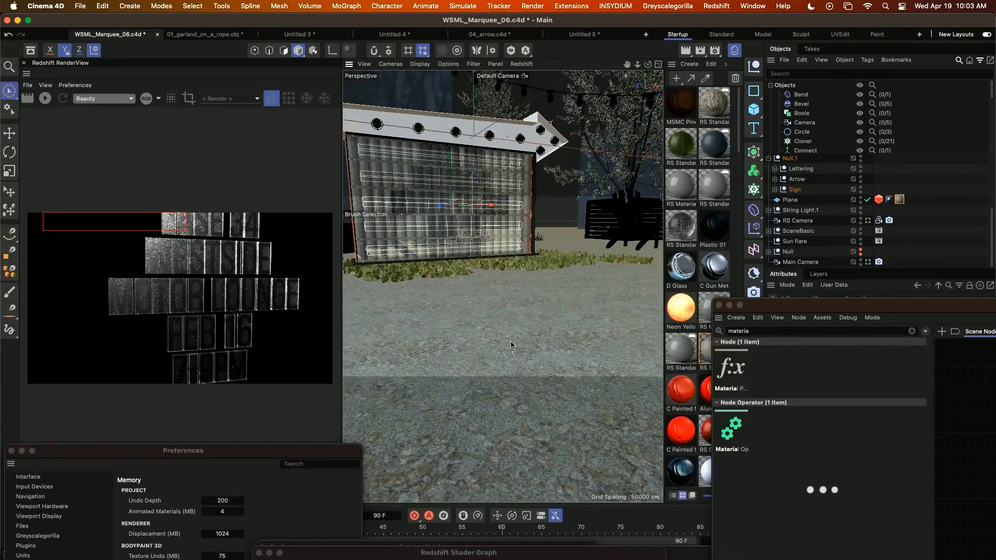
mouse_move(510, 340)
alt+mouse_down()
mouse_move(565, 360)
mouse_move(509, 353)
alt+mouse_up()
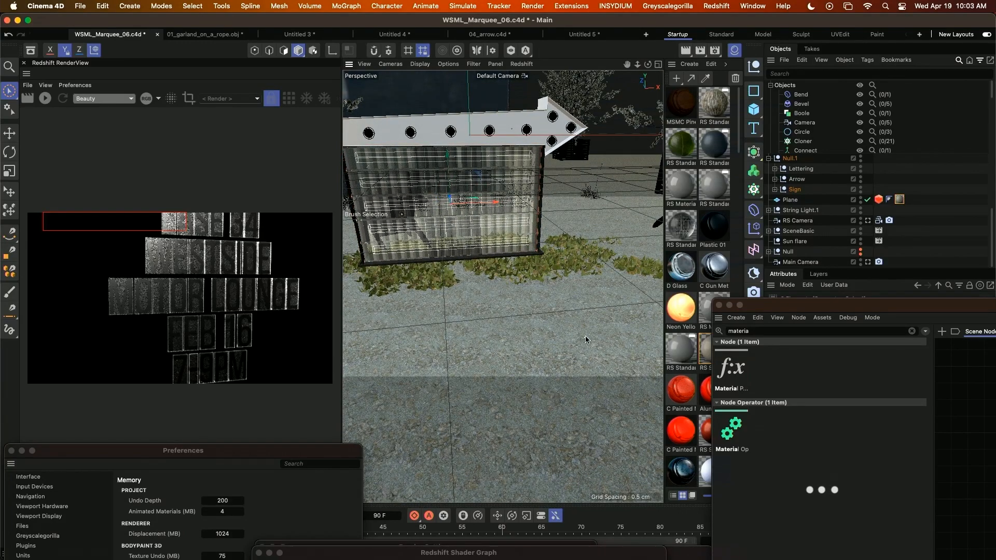
click(919, 202)
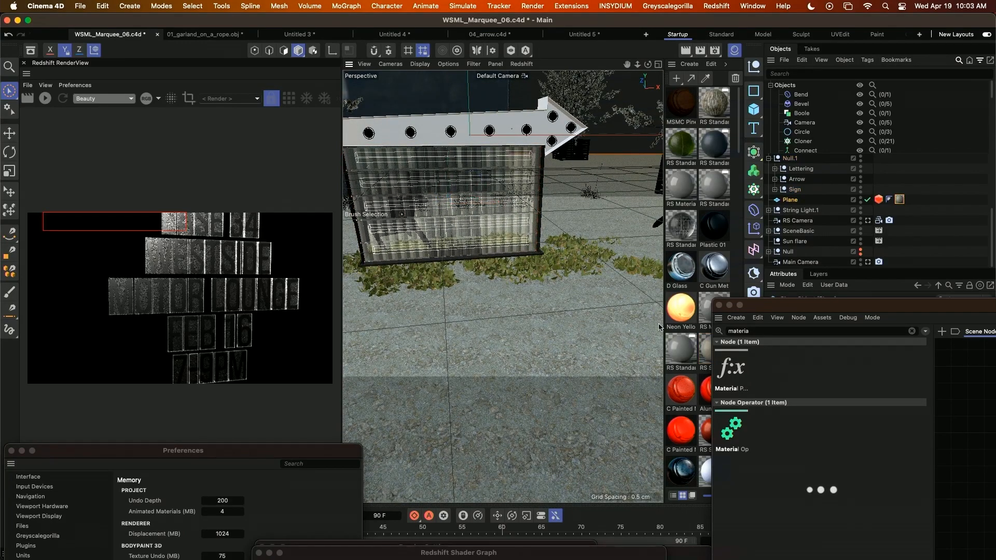
click(896, 199)
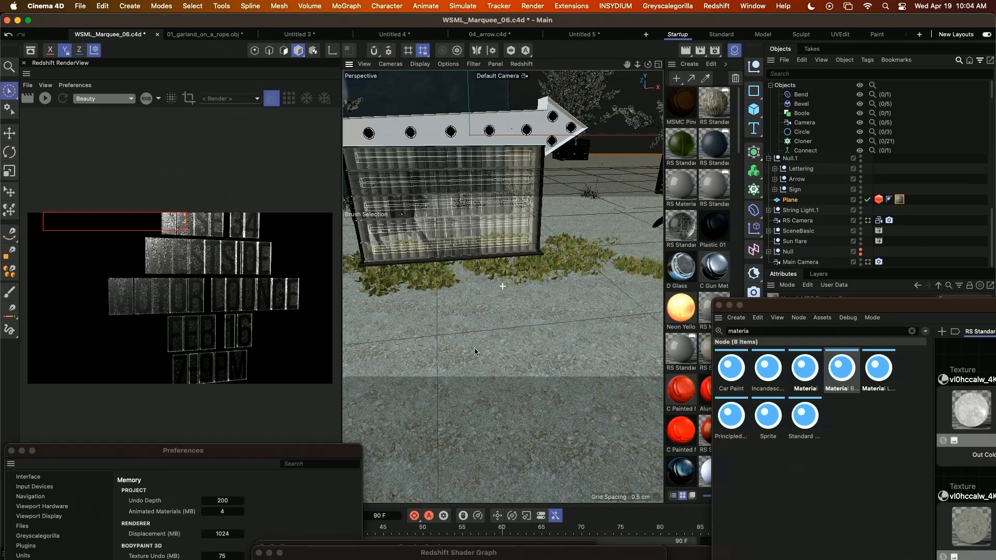
Switch to Finder, open the 04_Auntie Annes folder inside KS_Maxon Pres 2023, and play 01_AuntieAnnes_NuggBowl_60_011923.mp4 in QuickTime Player.
key(super+Tab)
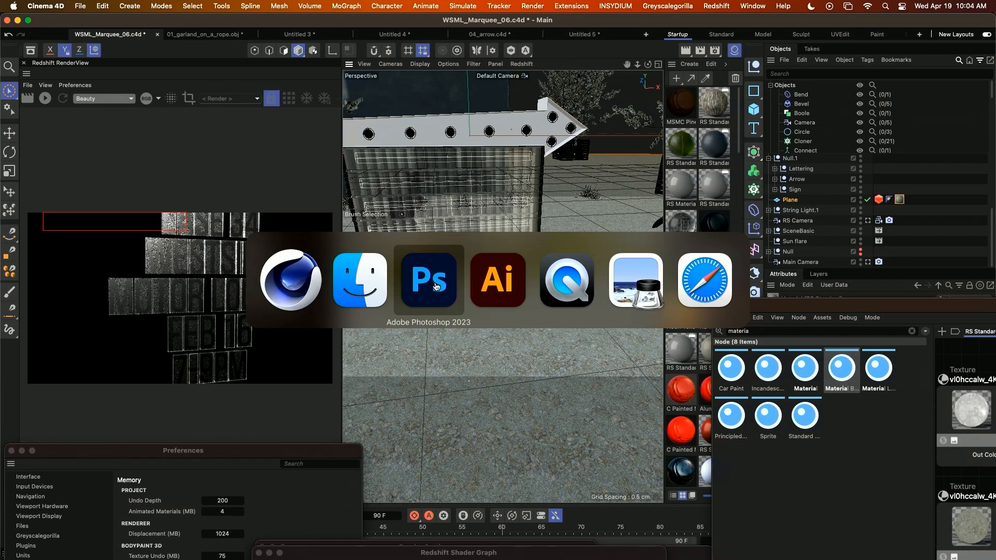
click(377, 296)
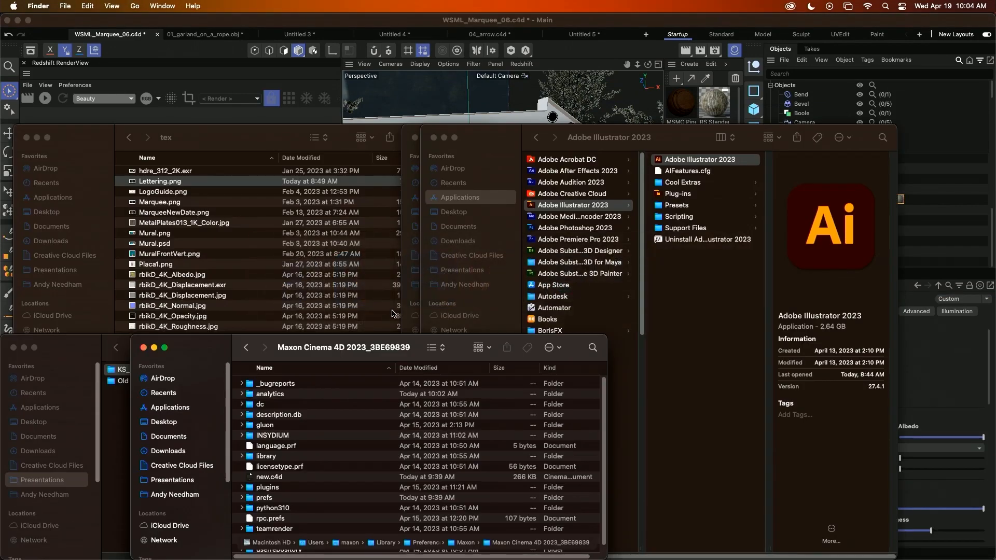
drag(212, 347, 288, 339)
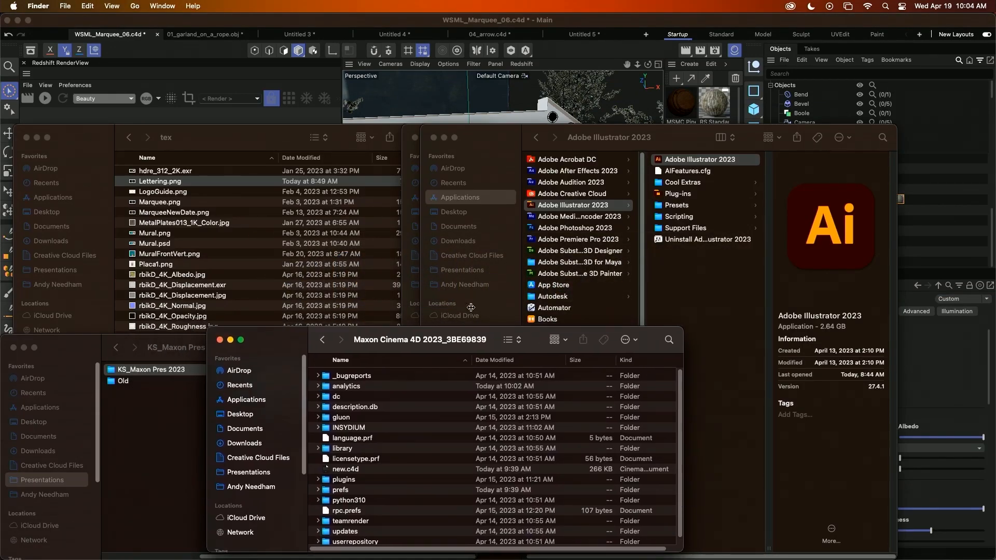
click(254, 472)
click(353, 428)
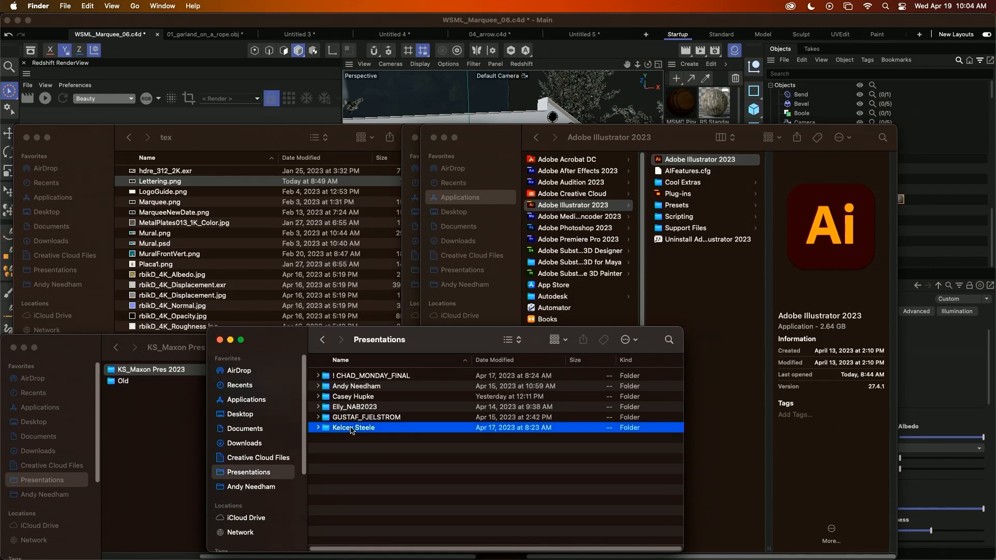
double_click(430, 428)
double_click(371, 376)
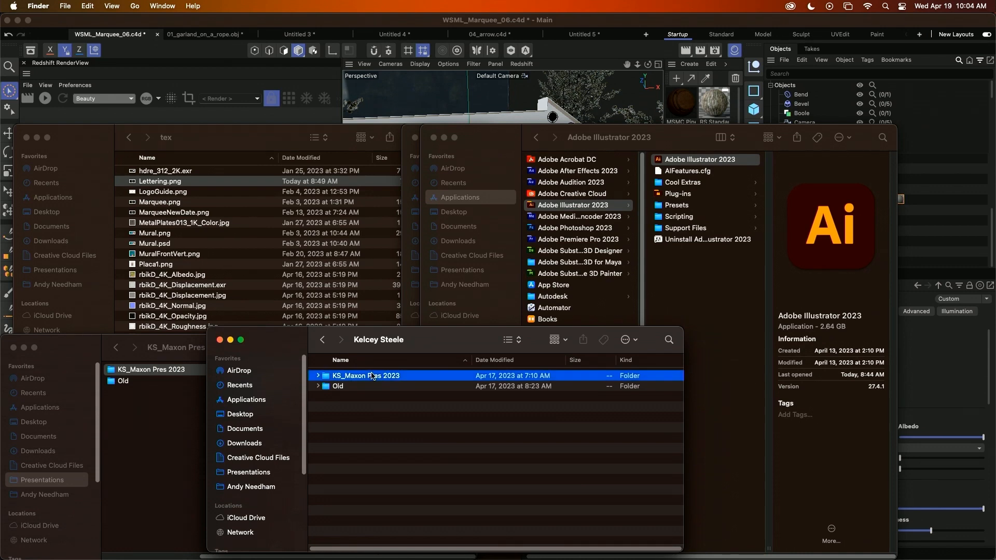
double_click(376, 417)
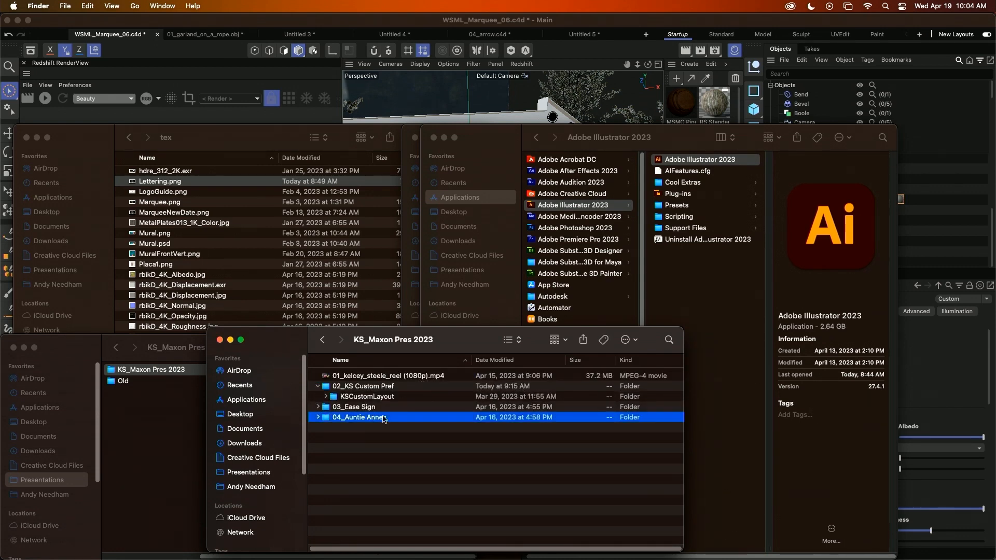
double_click(414, 383)
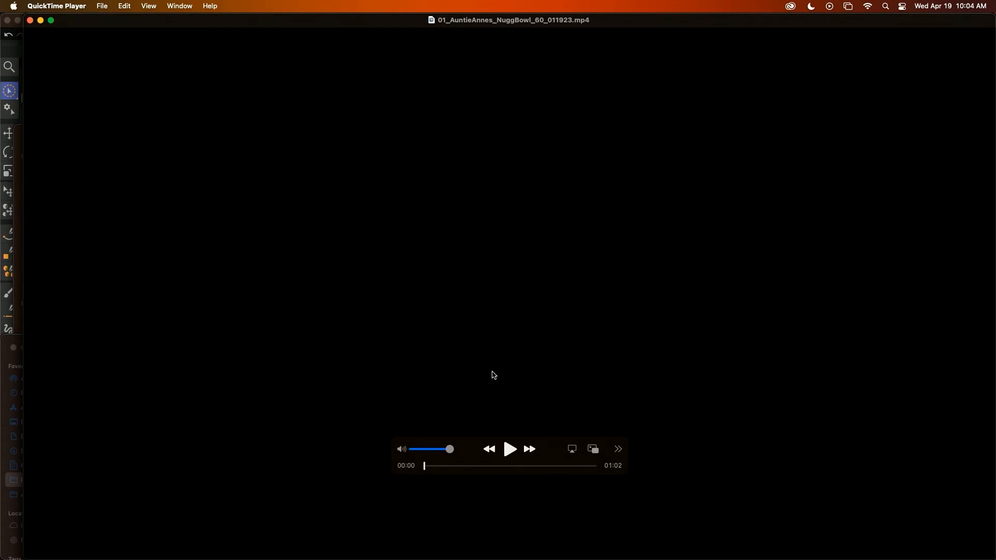
key(space)
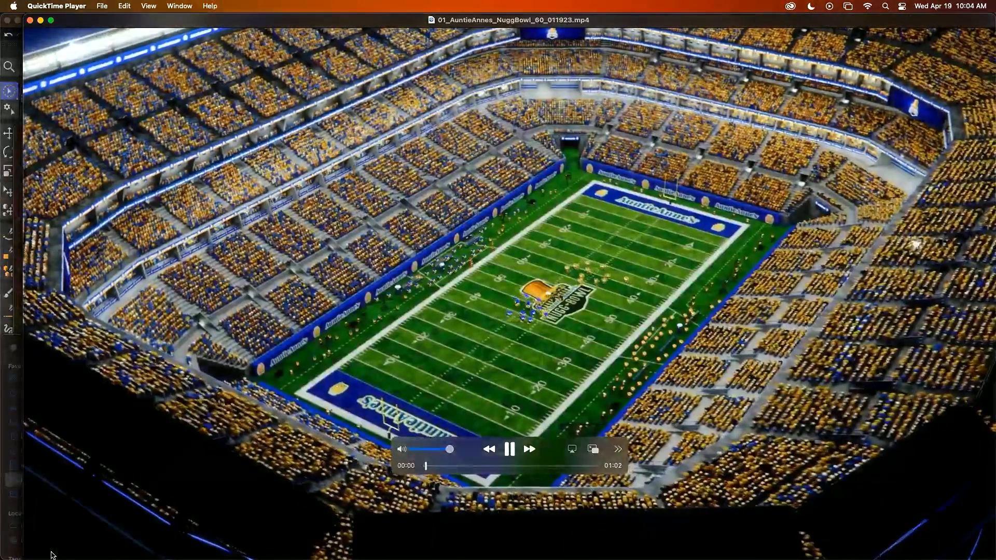
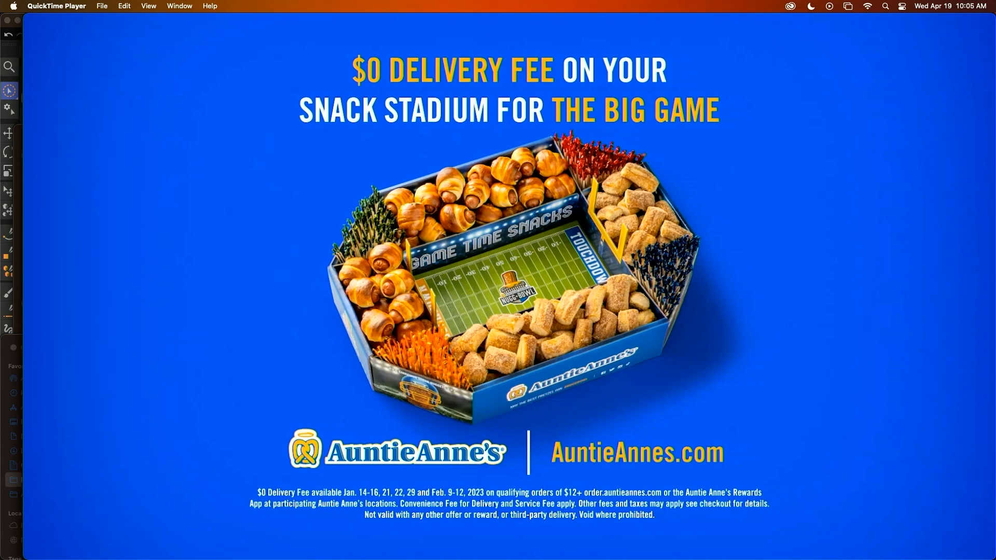
Switch to Cinema 4D and open 01_Turf Texturing.c4d from the 04_Turf Texturing folder inside 04_Auntie Annes, keeping the same name and title.
mouse_move(45, 534)
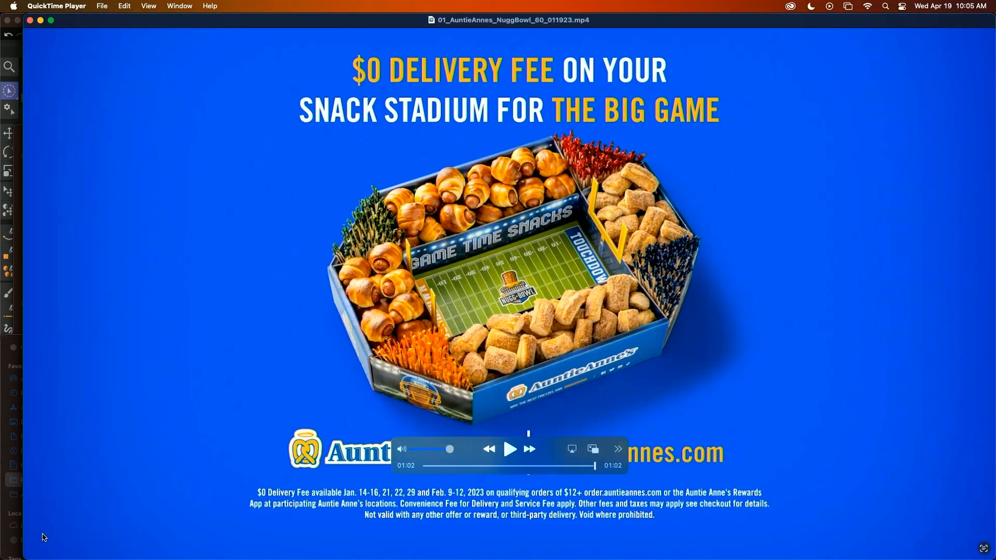
key(super+Tab)
key(Tab)
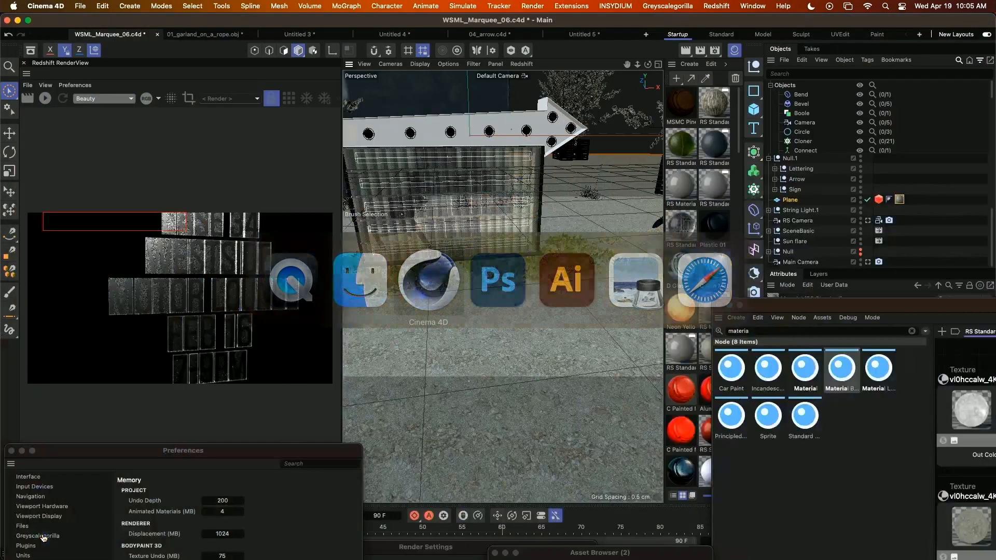
key(super+o)
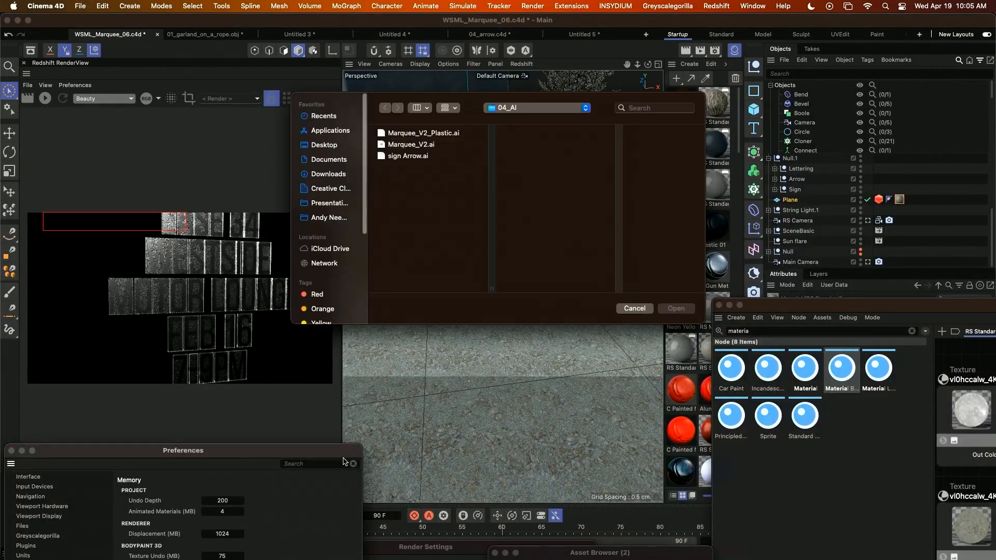
click(551, 109)
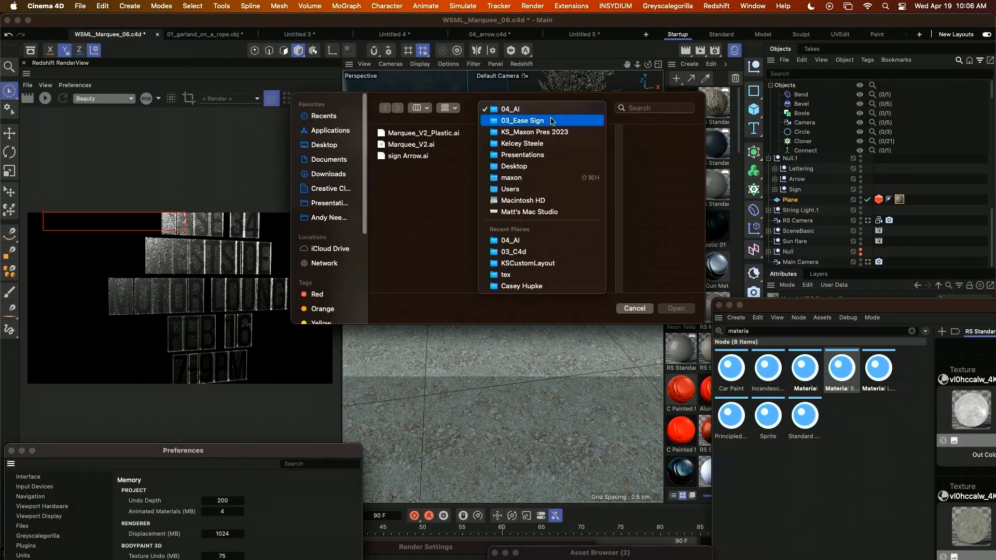
click(550, 132)
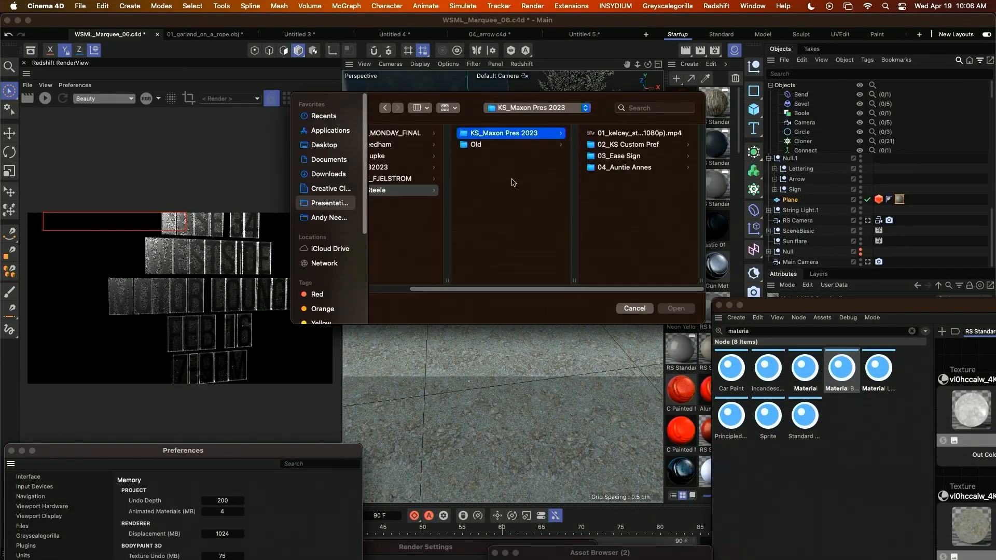
click(629, 167)
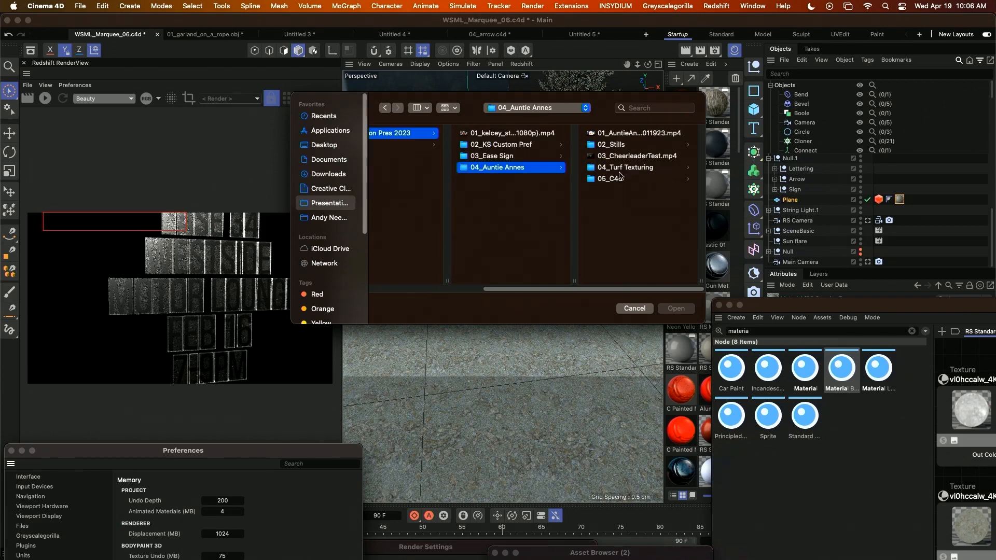
click(636, 179)
click(634, 167)
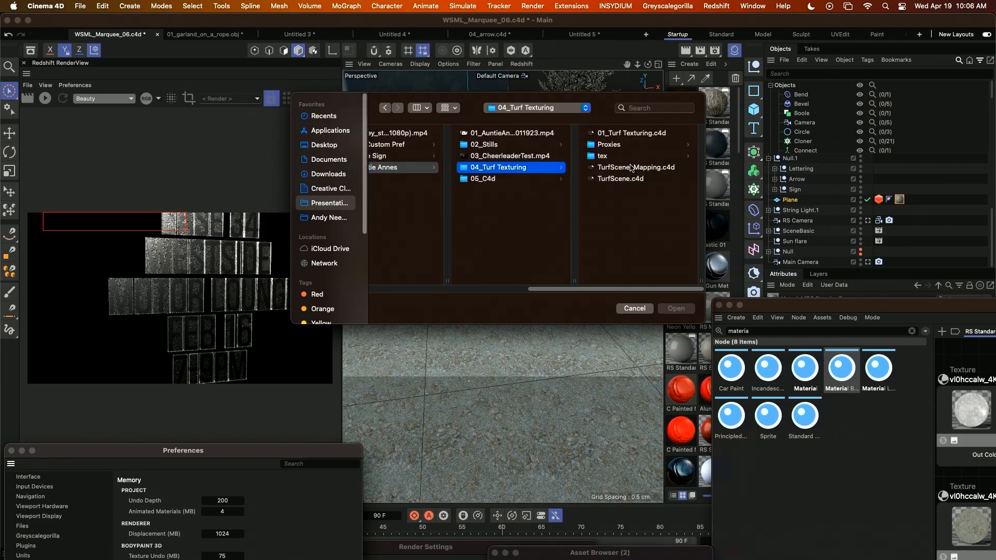
double_click(632, 133)
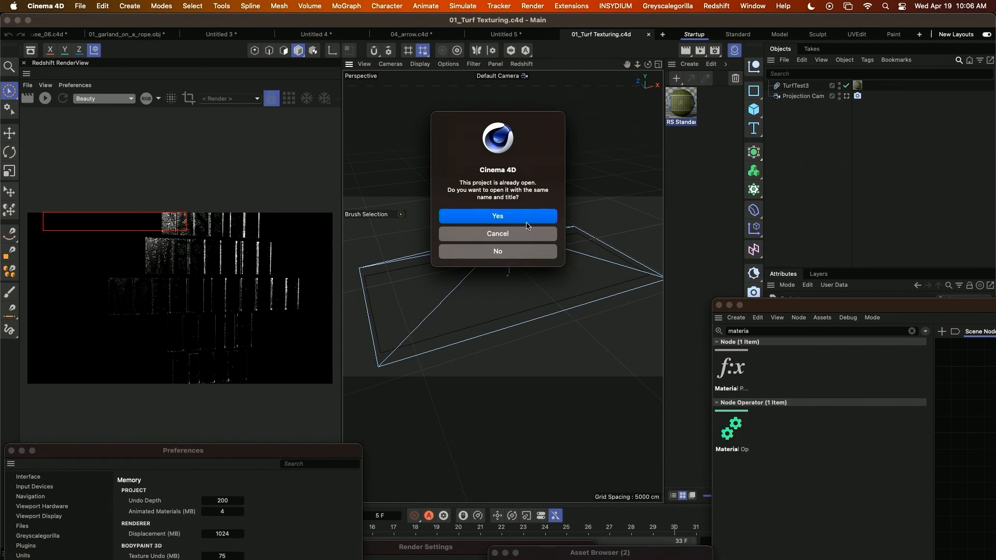
click(526, 222)
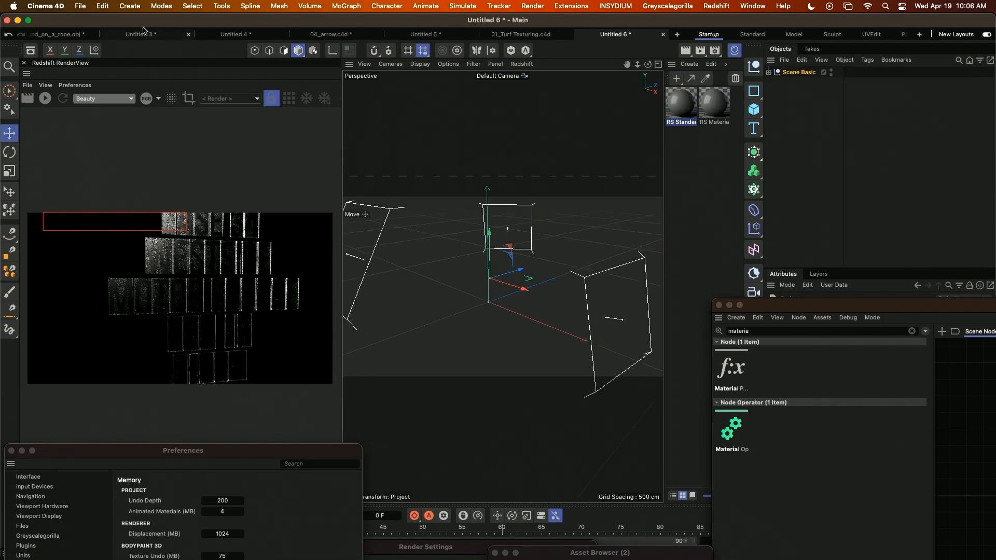
In a new project, create a Plane and set its width and height to 3 ft (91.44 cm).
click(131, 7)
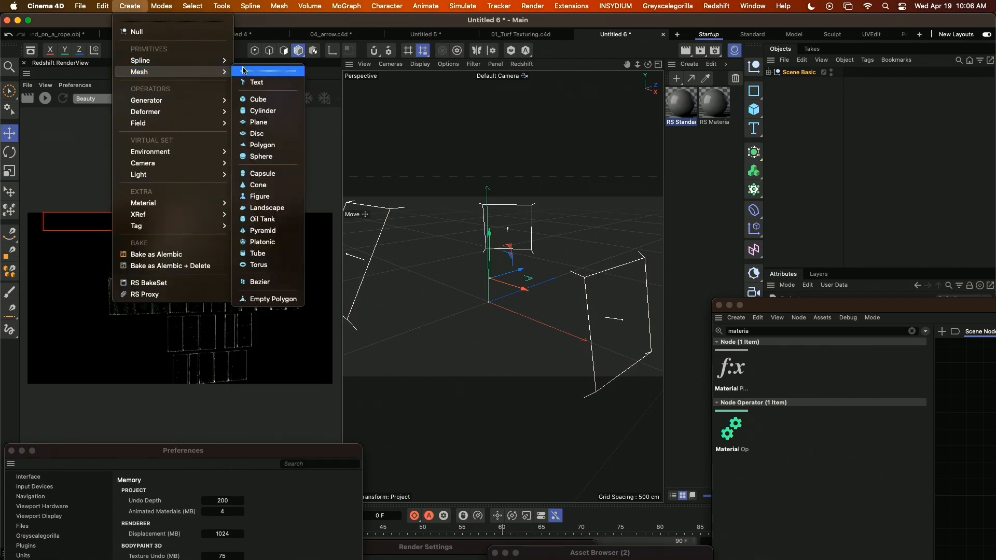
click(251, 119)
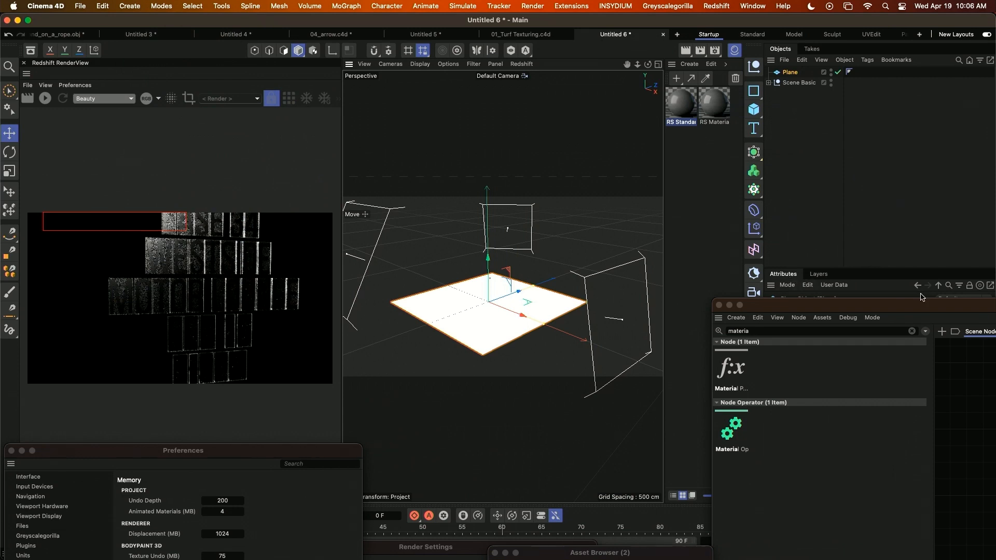
drag(890, 307, 889, 553)
click(853, 336)
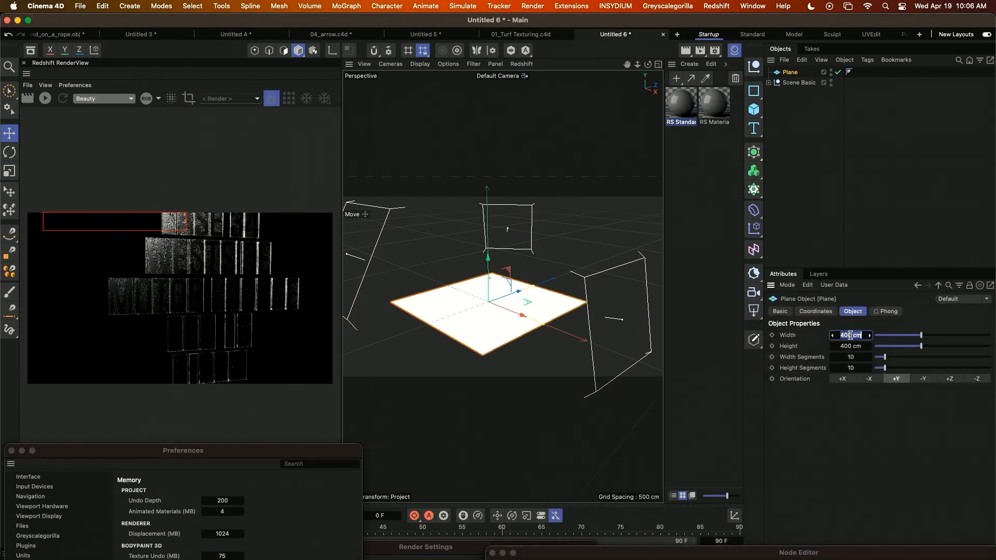
text(91.4)
key(Tab)
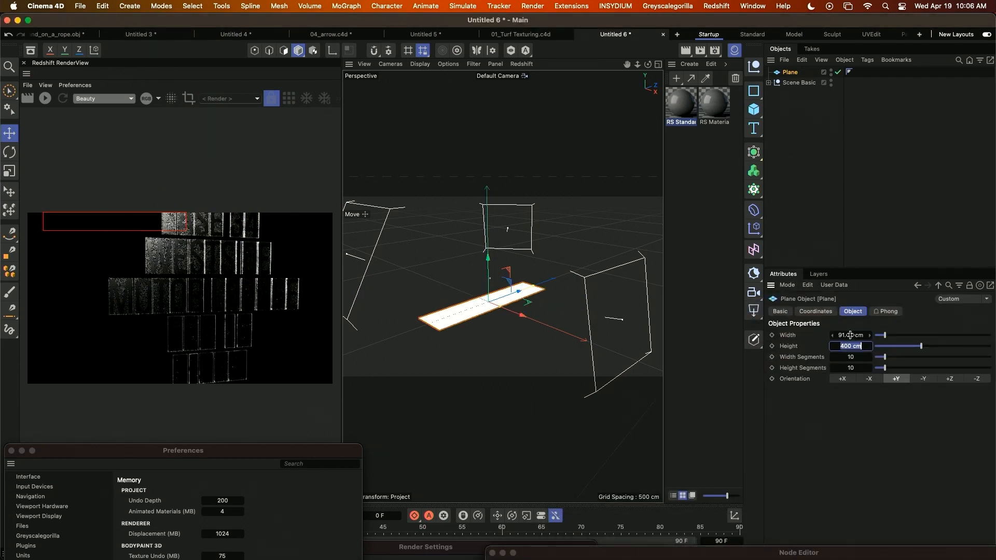
text(3ft)
key(Return)
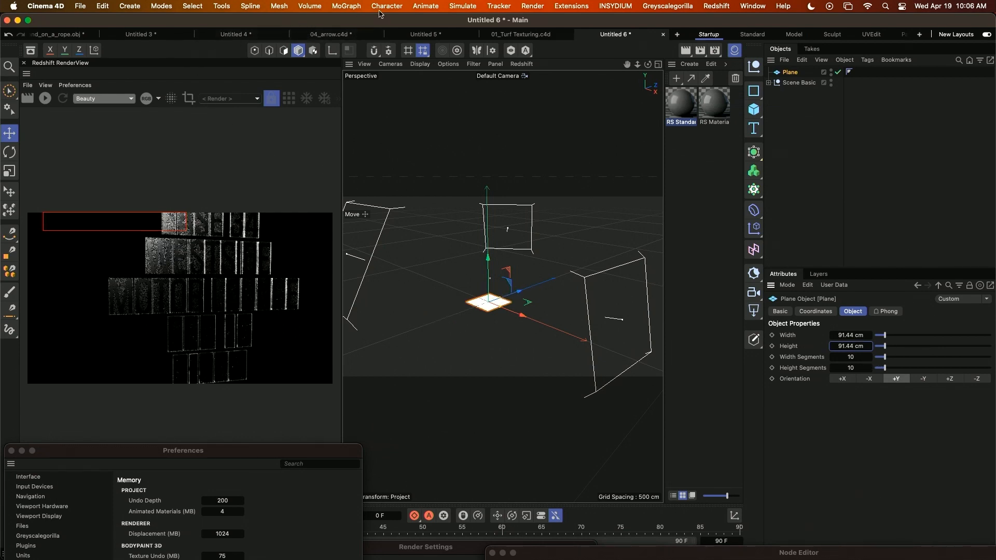
Add a Hair object to the plane and set the guide length to 2 cm.
click(477, 7)
mouse_move(483, 166)
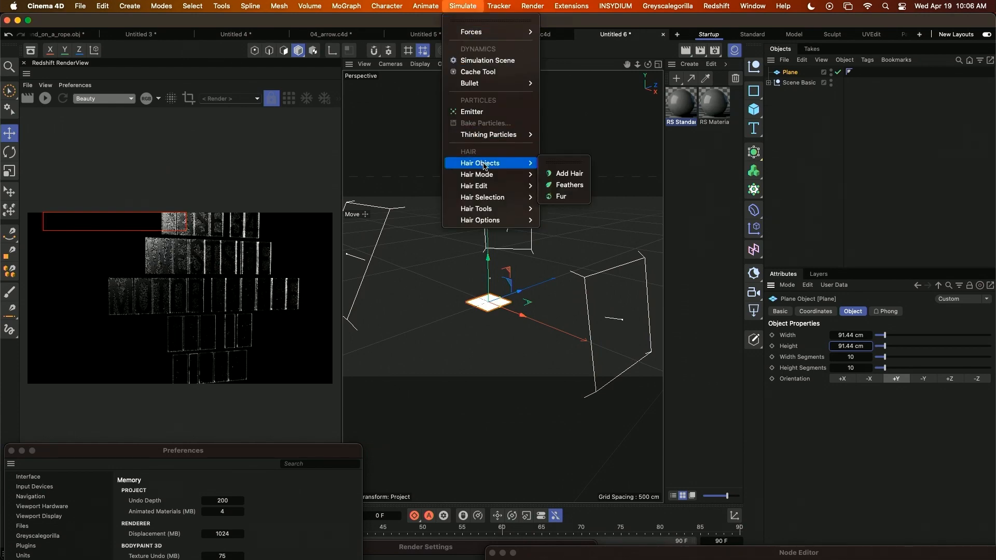
click(569, 173)
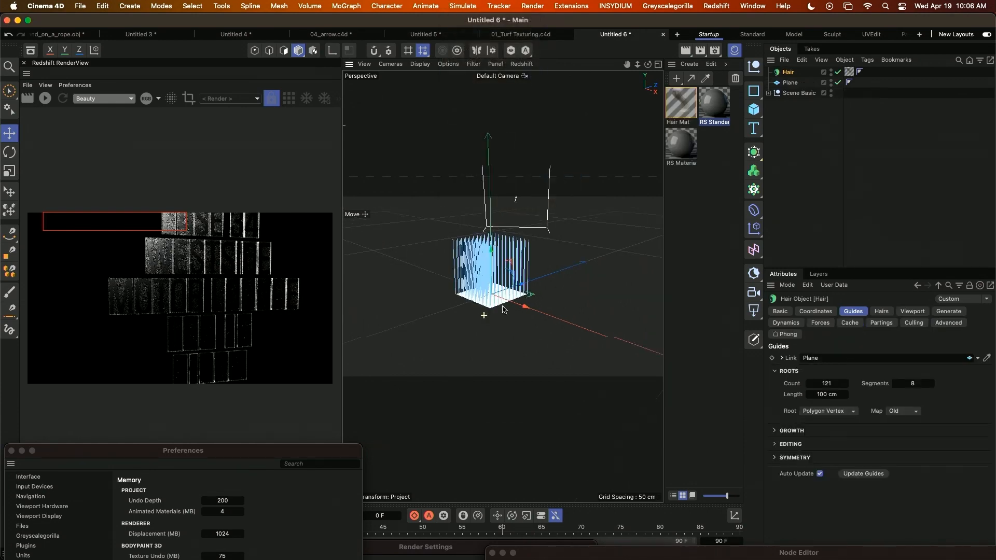
scroll(502, 310, up, 5)
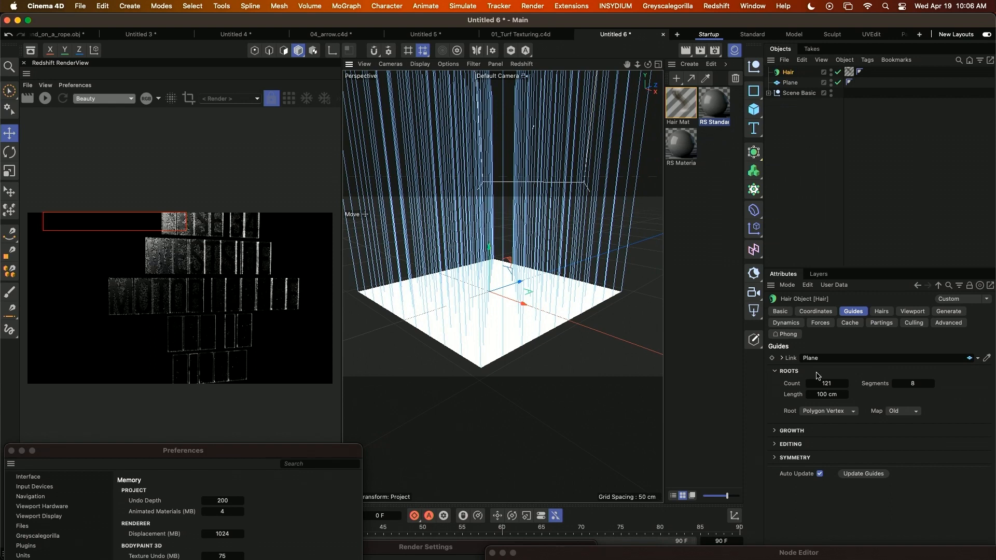
double_click(827, 394)
text(2)
key(Return)
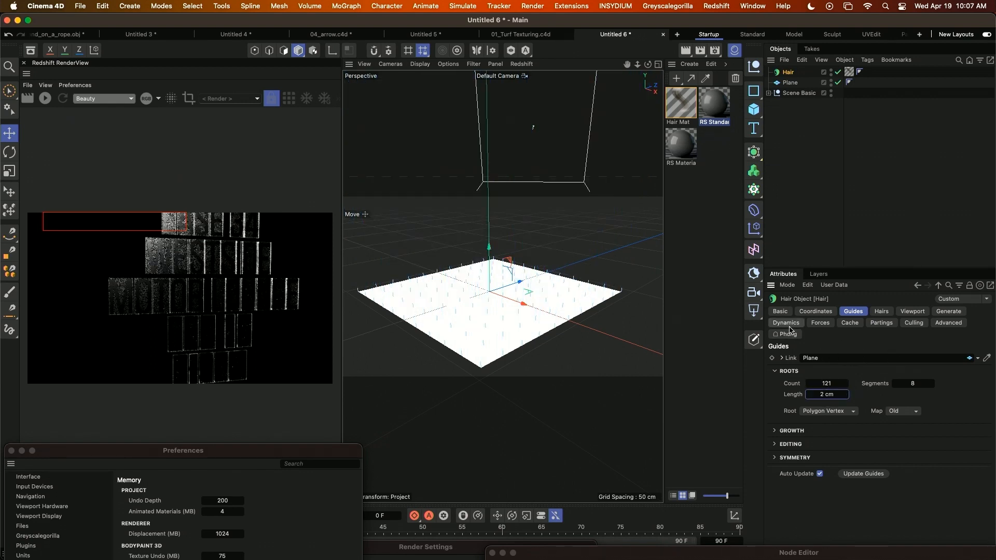
Turn off Render Hairs for the Hair object and generate its hairs as Flat geometry.
click(949, 311)
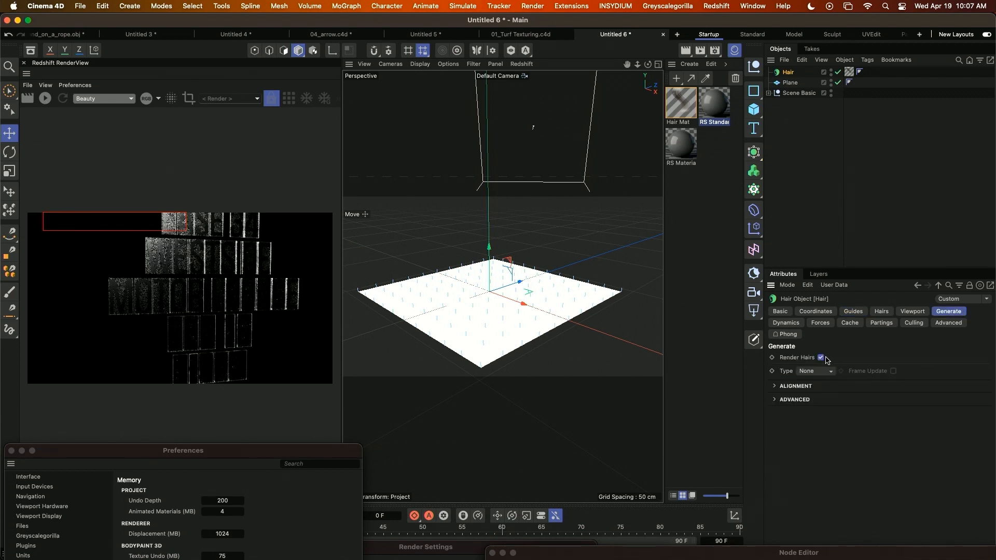
click(820, 358)
click(807, 371)
click(813, 409)
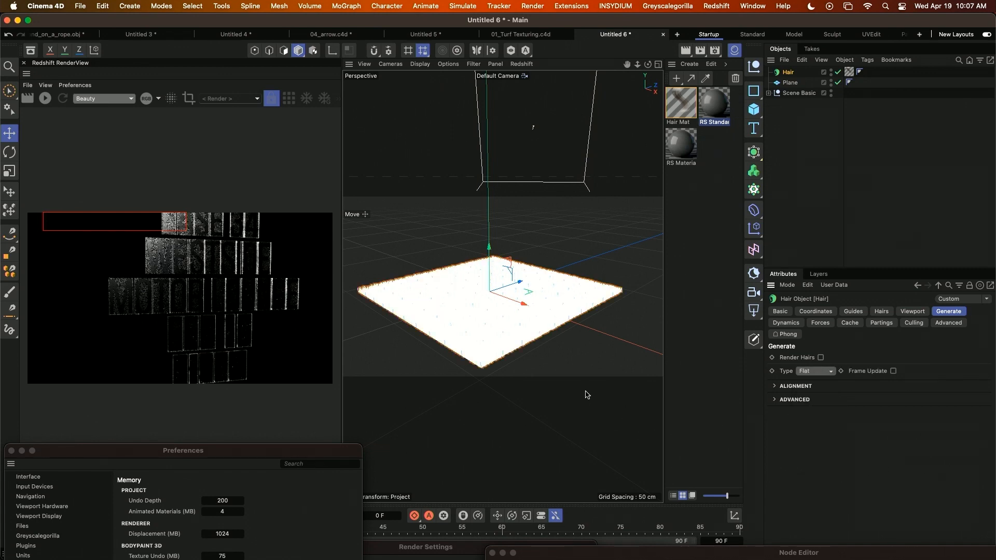
Change the viewport shading mode so the overexposed hair geometry is readable, and inspect the blades along the plane's edge.
alt+right_drag(443, 356, 490, 338)
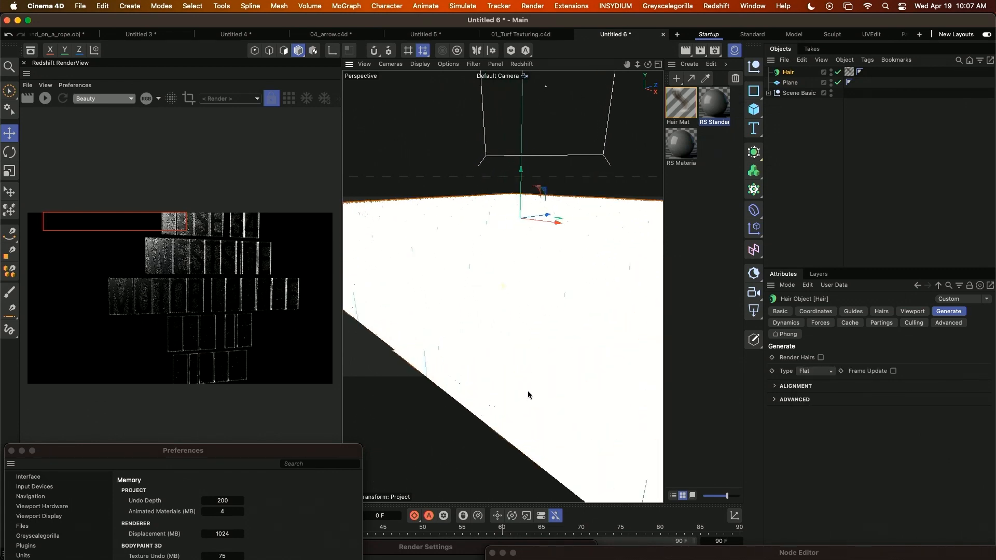
alt+drag(528, 390, 490, 387)
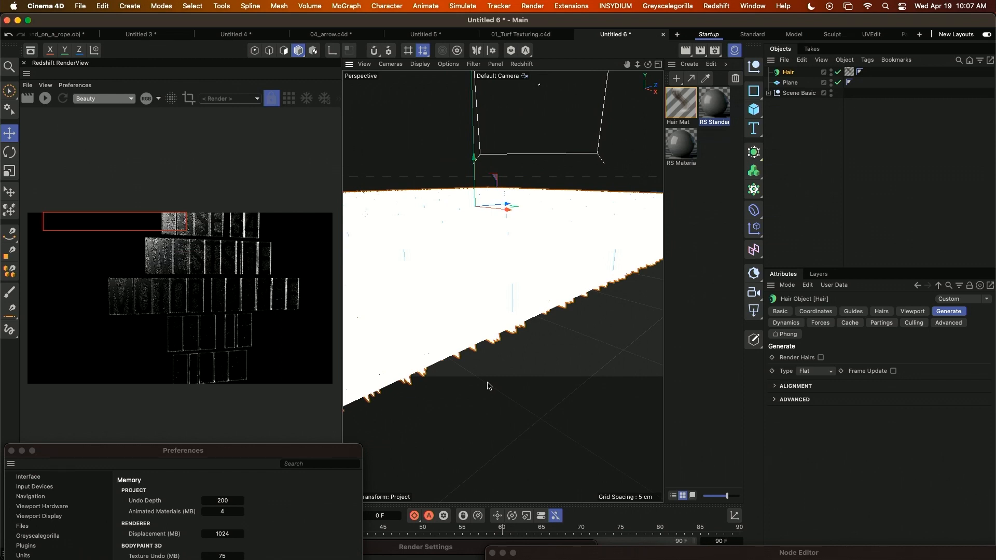
key(n)
key(a)
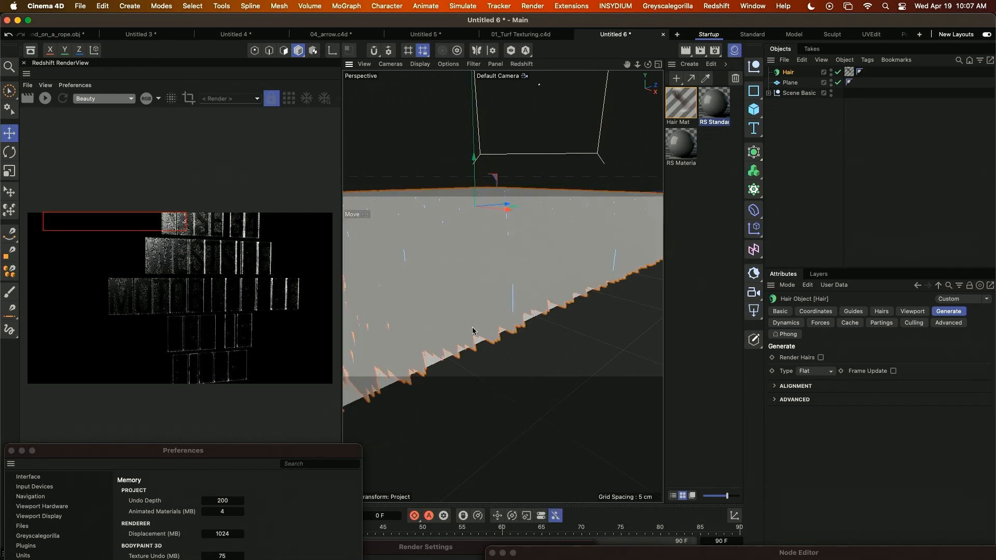
alt+drag(472, 331, 562, 381)
Set the root thickness of Hair Mat to 0.1 cm.
double_click(683, 115)
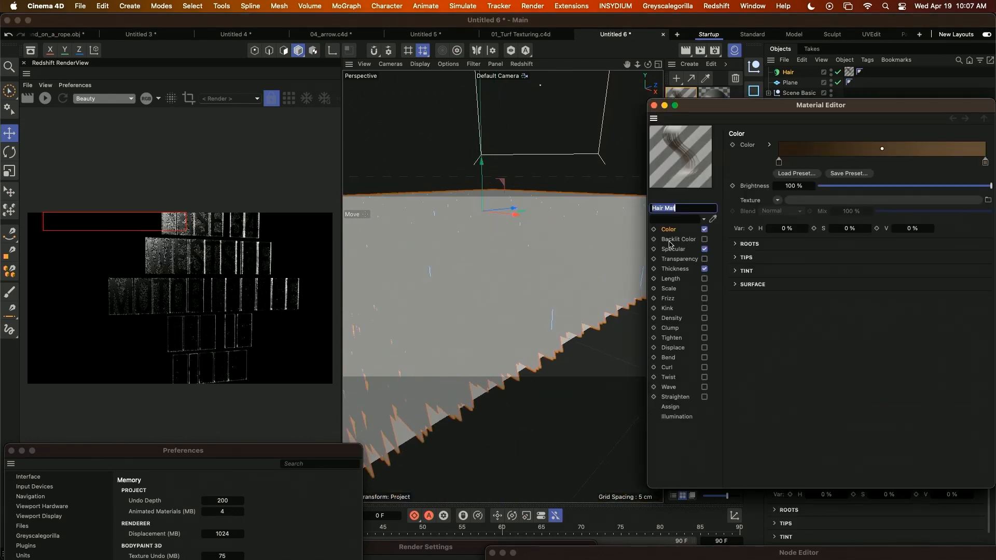
click(676, 269)
click(787, 146)
text(0.1)
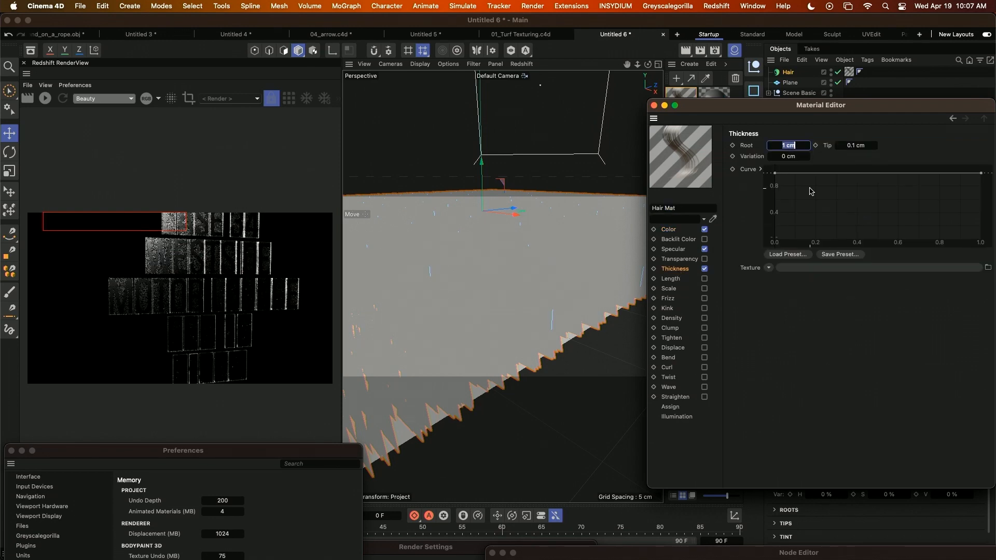
key(Return)
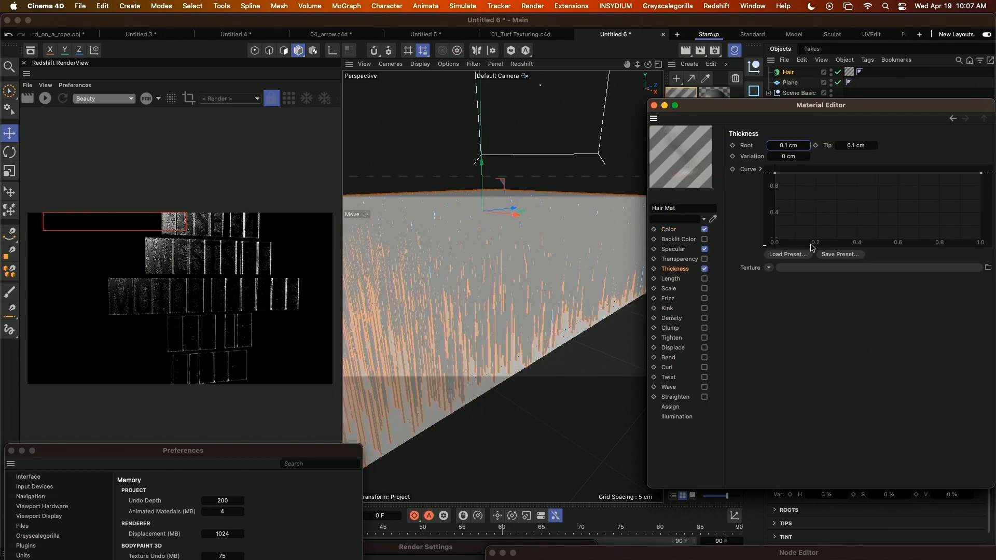
alt+drag(462, 370, 486, 369)
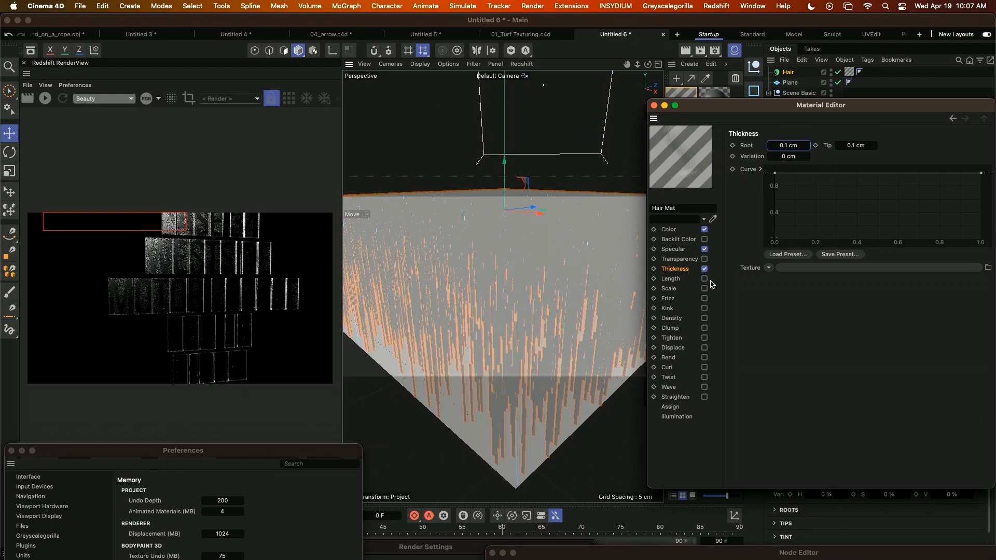
Enable Kink in Hair Mat and inspect the turf patch from above.
click(705, 308)
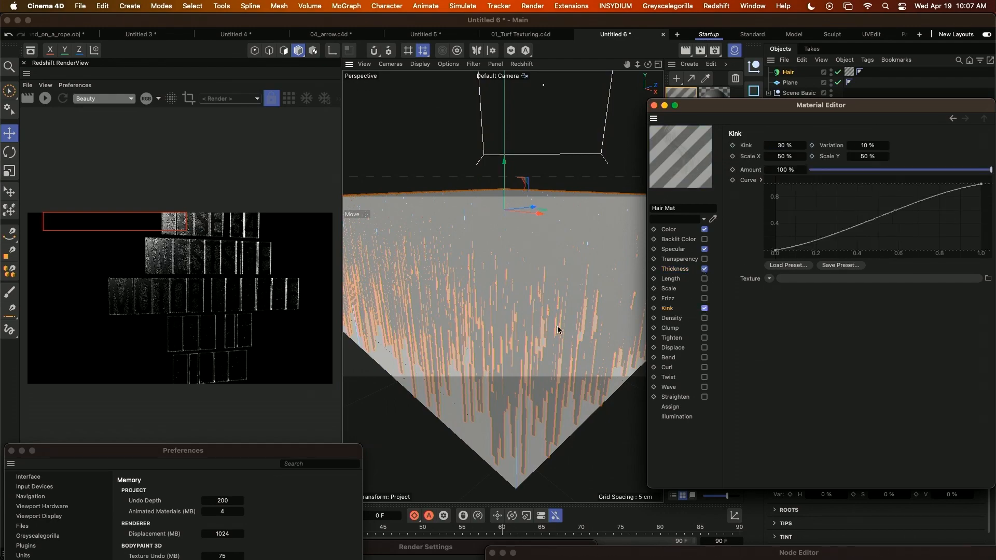
alt+drag(546, 344, 521, 344)
alt+right_drag(521, 344, 499, 280)
alt+drag(499, 280, 540, 375)
alt+drag(564, 332, 541, 358)
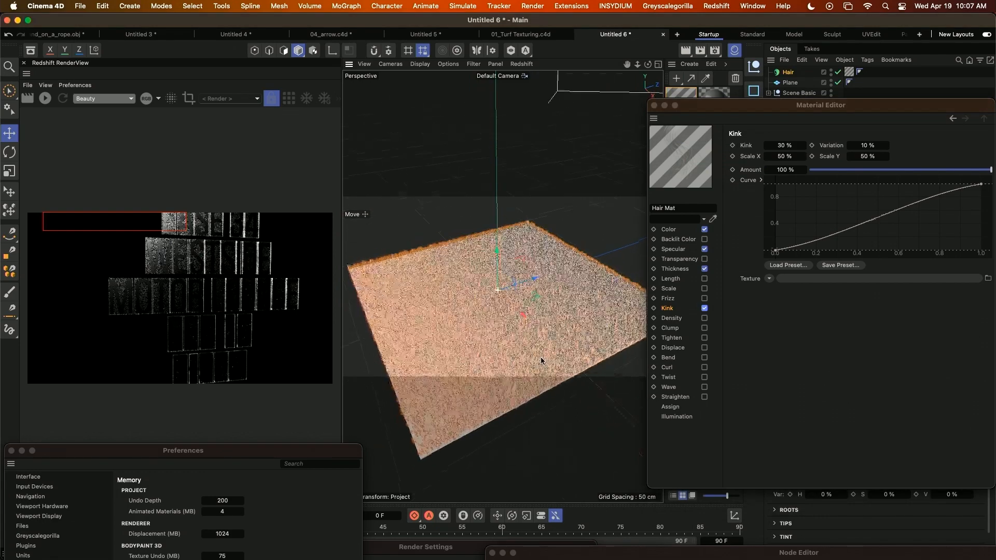
Add a MoGraph Cloner with the Hair object as its child, and move the Material Editor clear of the object settings.
drag(784, 106, 742, 325)
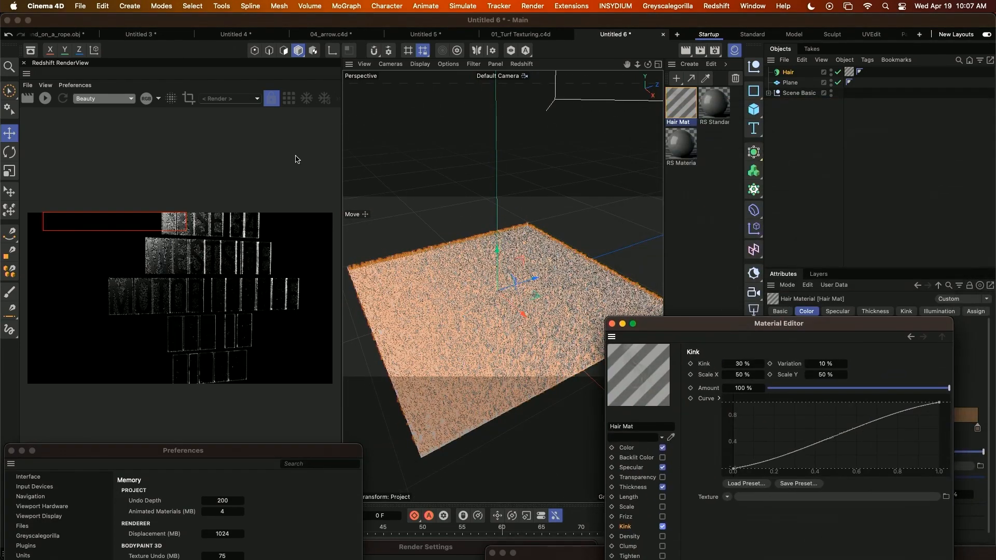
click(129, 7)
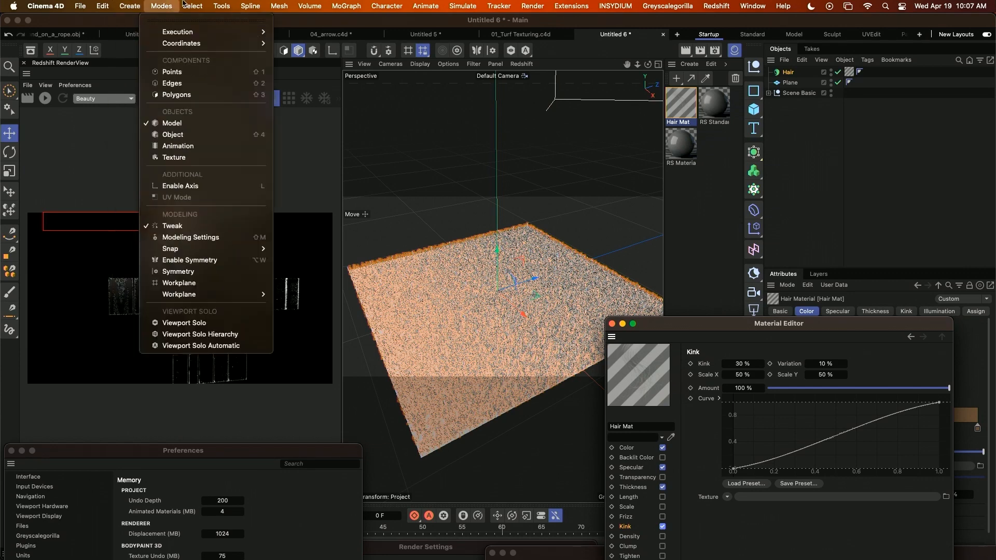
mouse_move(346, 6)
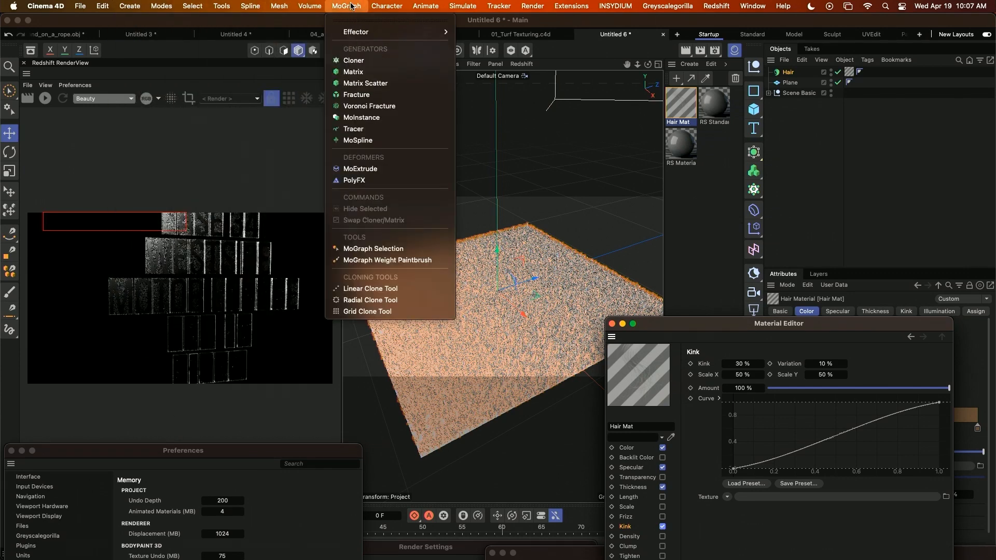
click(353, 60)
drag(746, 326, 631, 481)
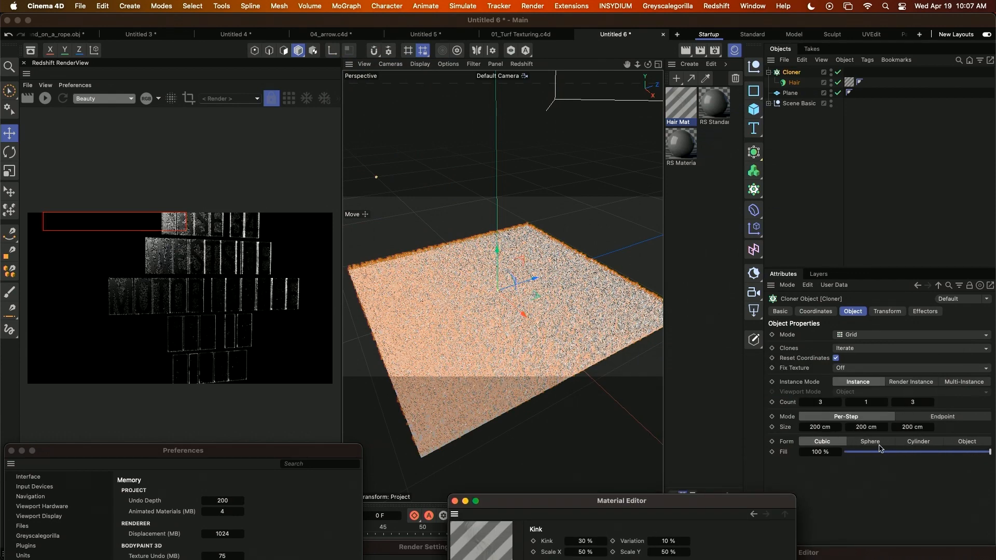
Set the Cloner's per-step grid size to 3 ft in both X and Z.
click(823, 428)
text(3ft)
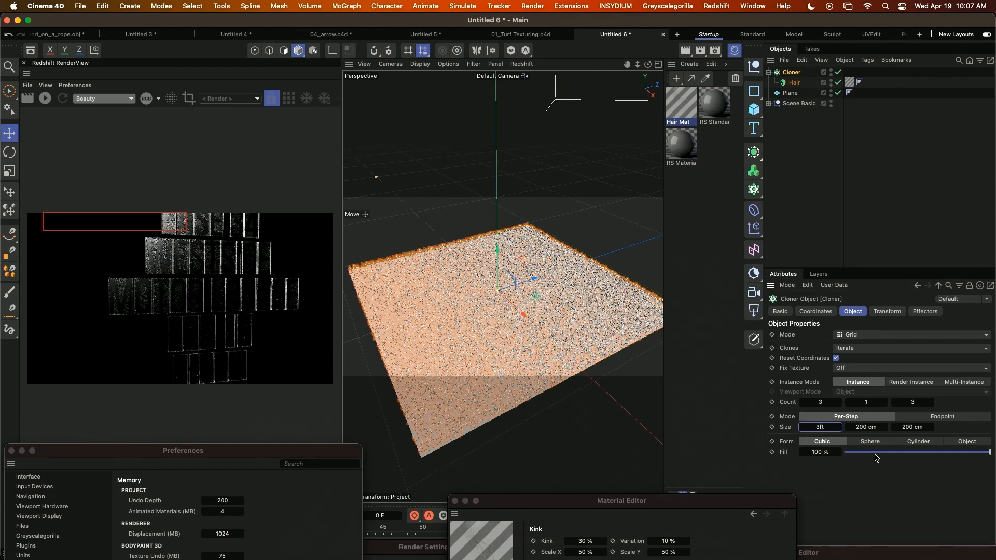
click(914, 428)
text(3)
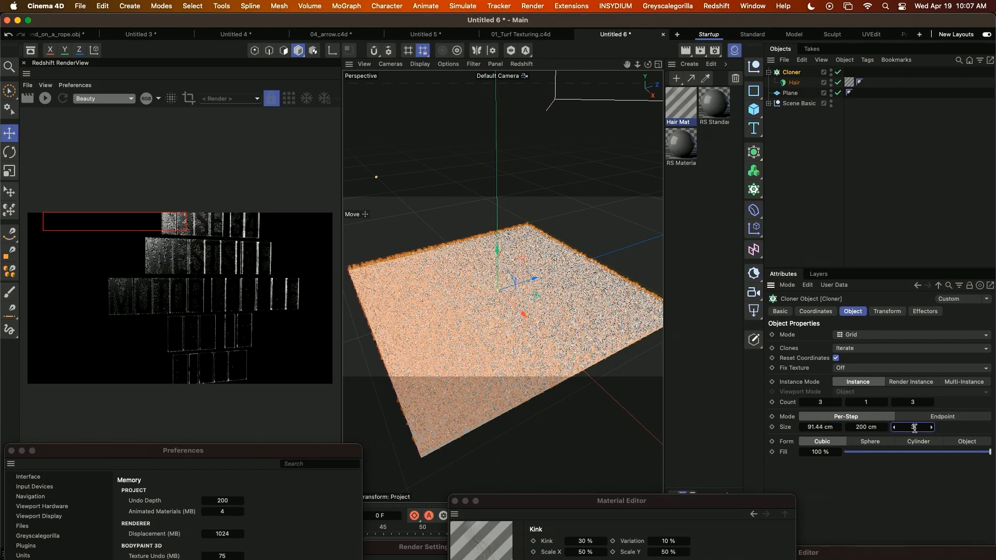
text(ft)
key(Return)
Set the Cloner's instance mode to Render Instance and inspect the tiled turf from above.
click(917, 385)
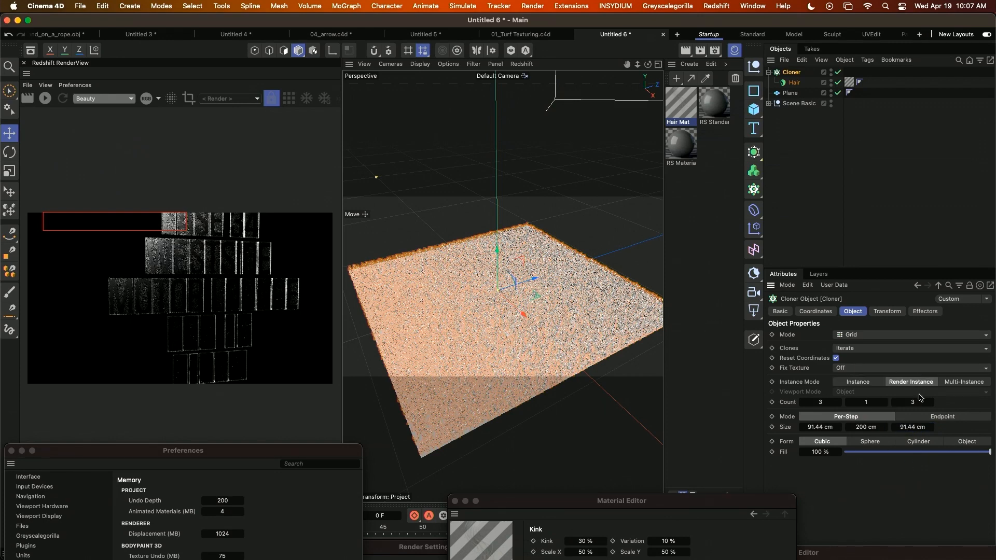
mouse_move(474, 358)
alt+right_down()
mouse_move(449, 358)
mouse_move(387, 318)
alt+right_up()
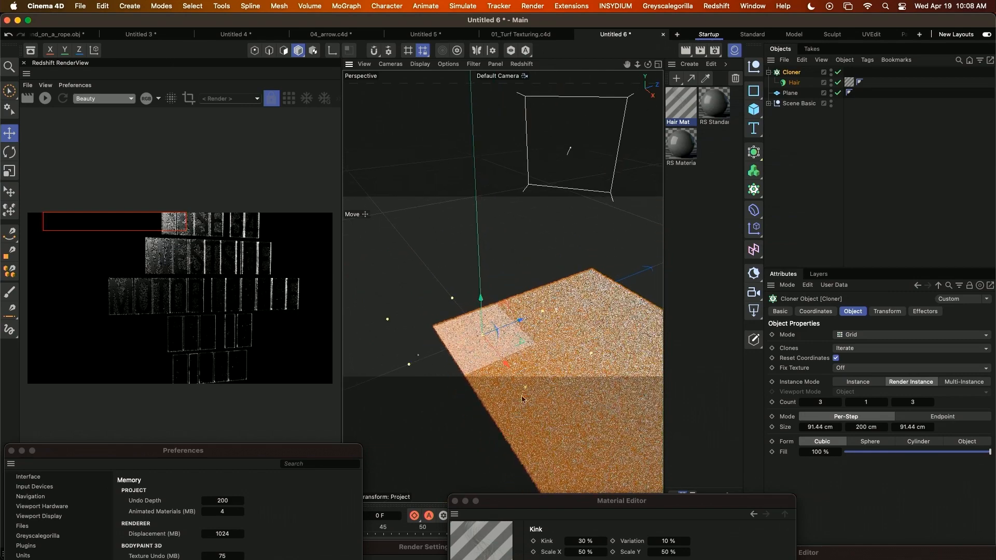
alt+middle_drag(537, 386, 418, 320)
alt+drag(449, 362, 495, 390)
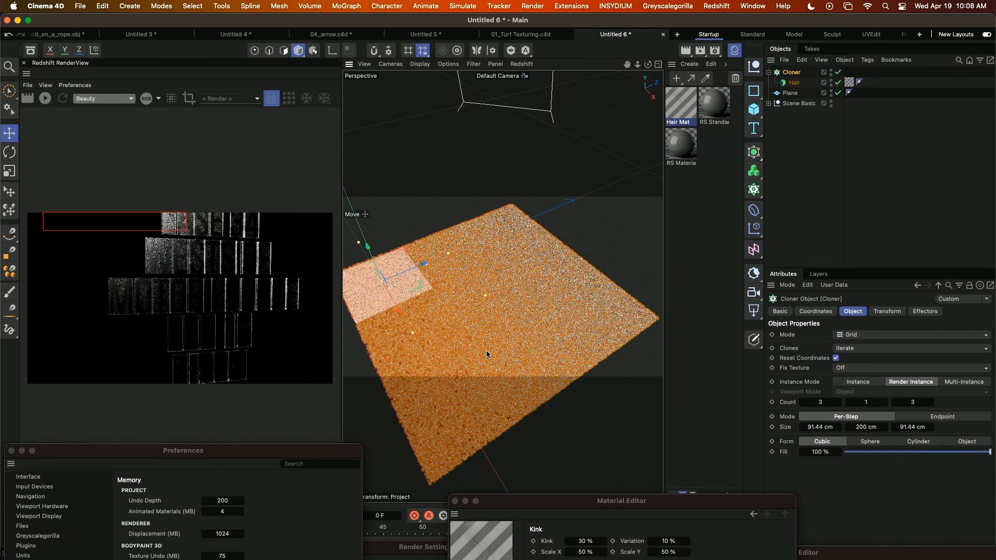
Make the Cloner editable, select it with all its Hair children, and start an RS Proxy export.
key(c)
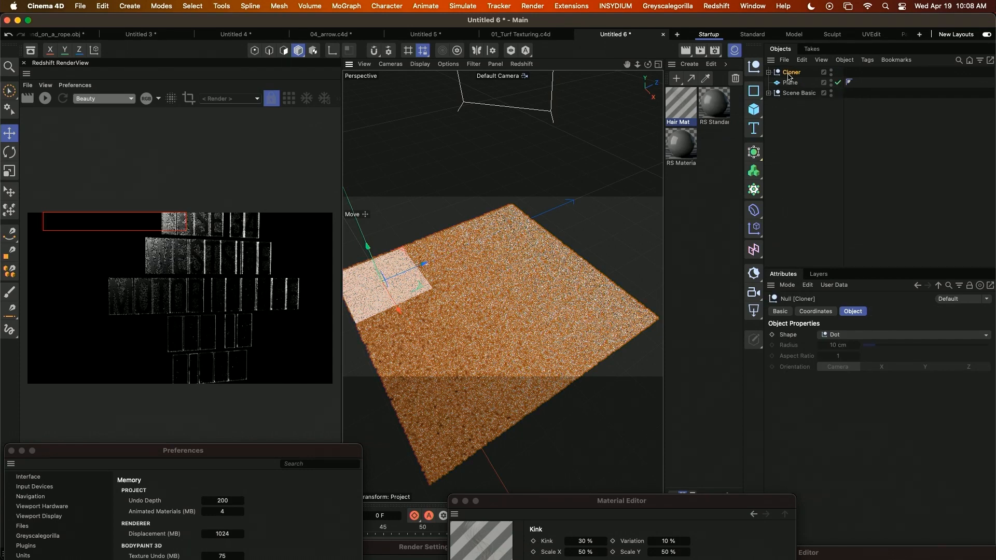
middle_click(789, 74)
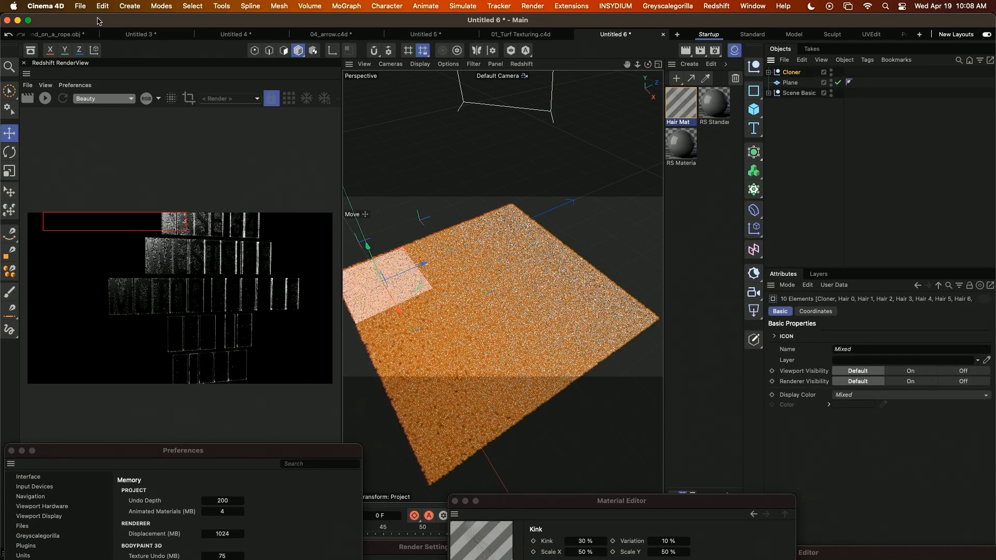
click(80, 6)
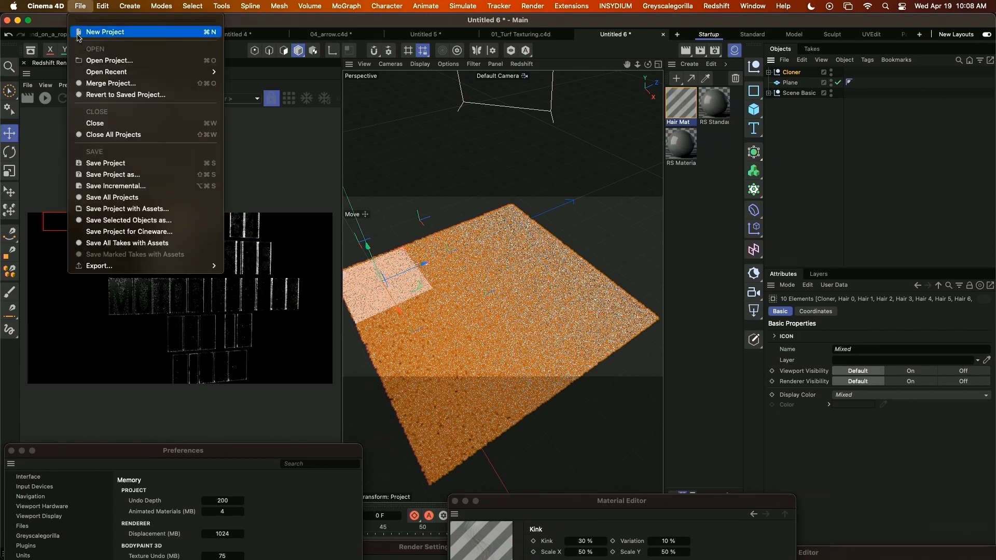
mouse_move(160, 266)
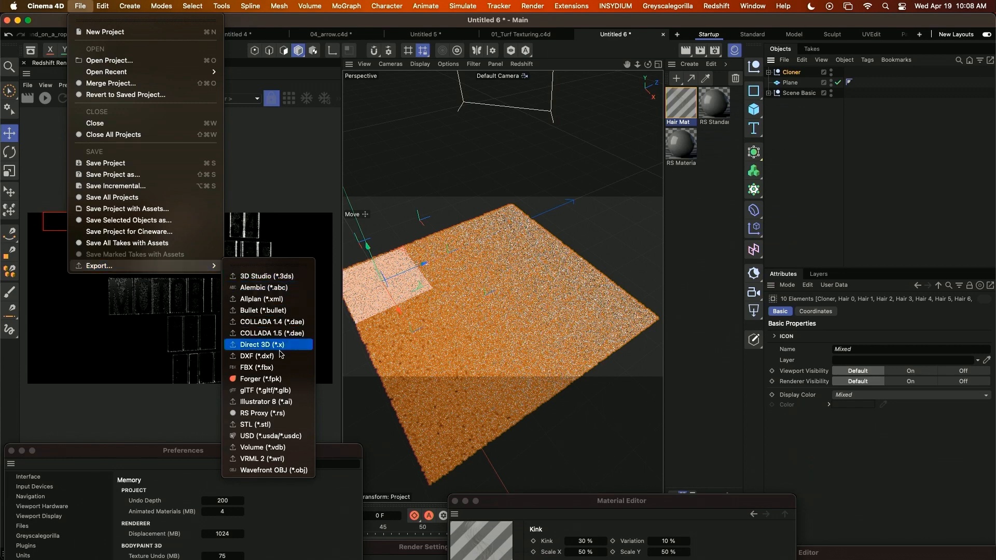
click(272, 413)
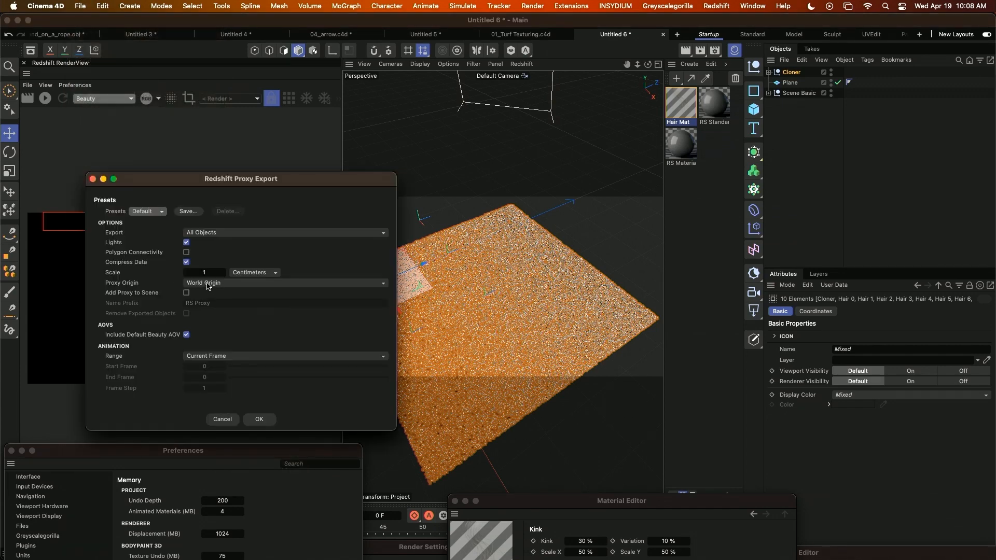
Export only the selected objects without lights and save the Redshift proxy as TU.
click(208, 233)
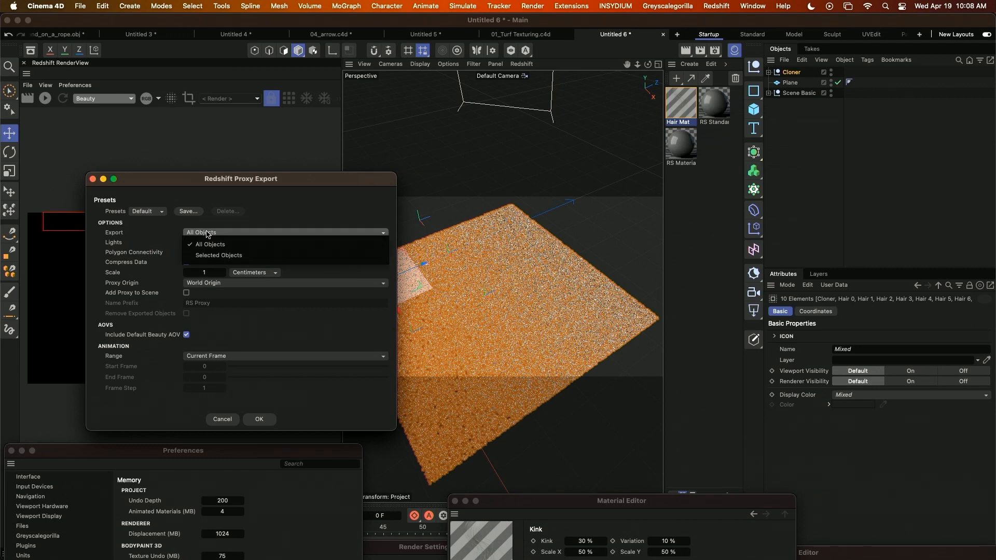
click(218, 255)
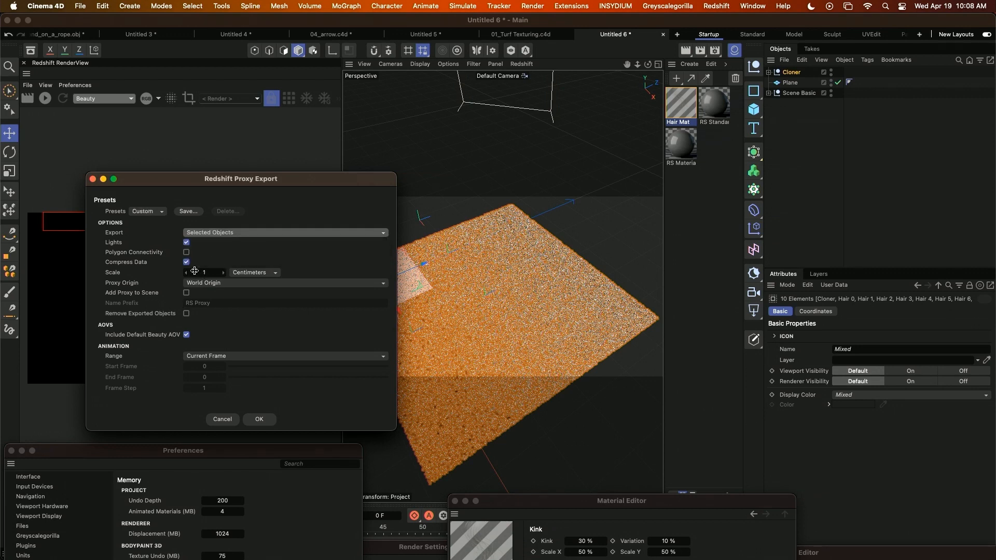
click(186, 242)
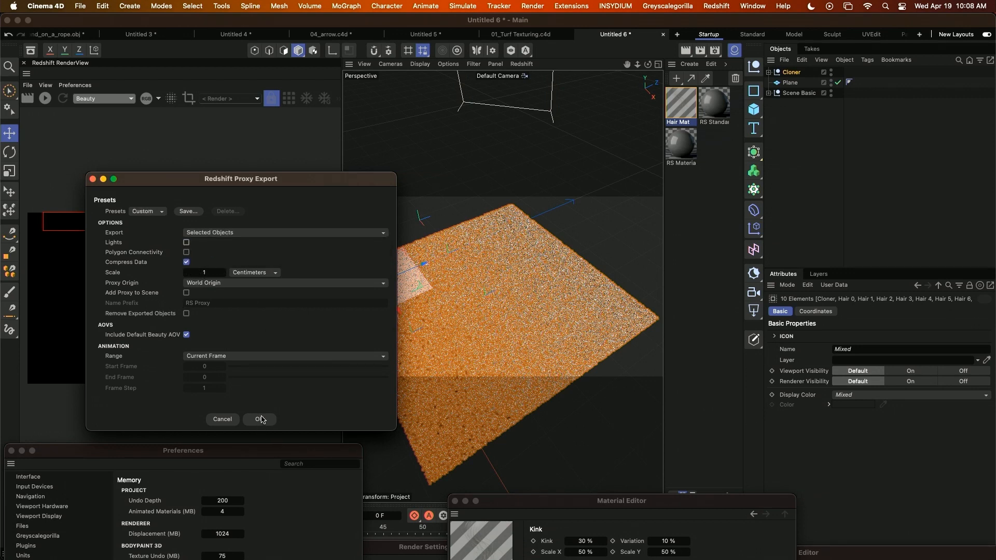
click(261, 419)
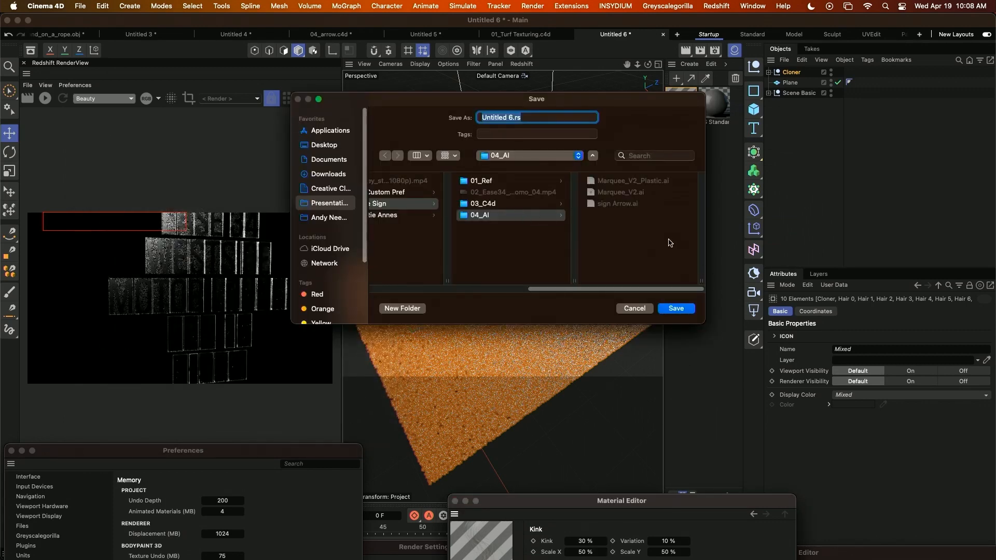
text(TU)
key(Return)
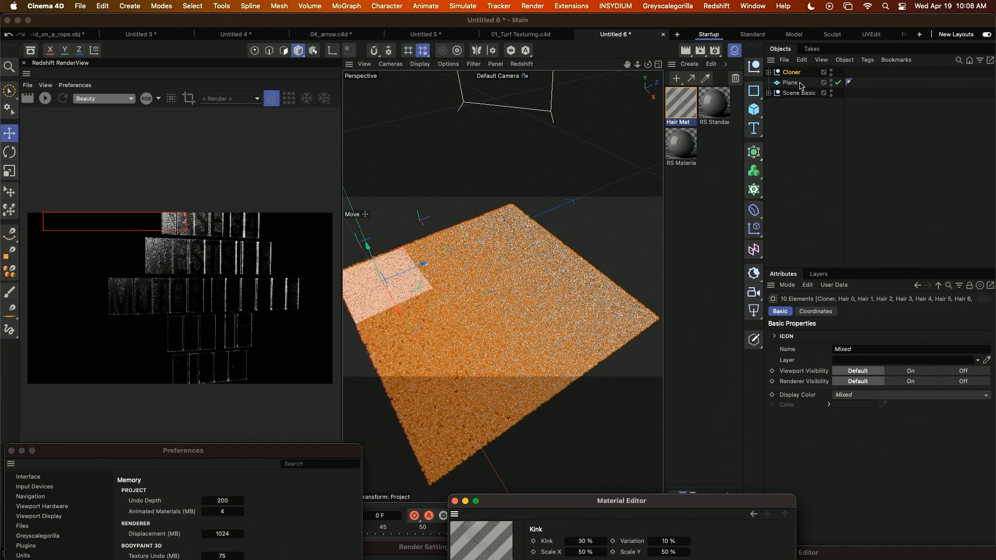
Switch to the 01_Turf Texturing.c4d project and examine the TurfTest3 proxy in the viewport.
alt+drag(494, 293, 532, 279)
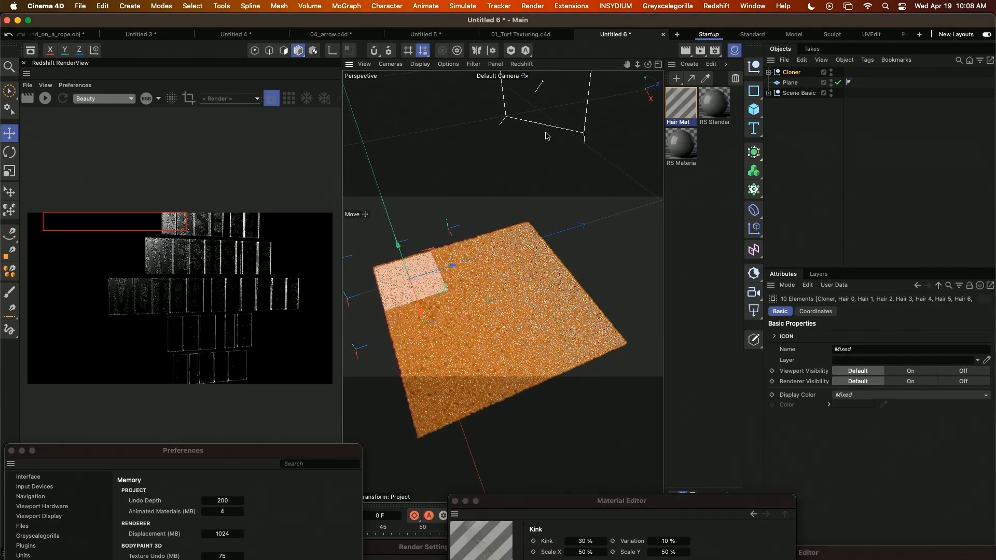
click(531, 35)
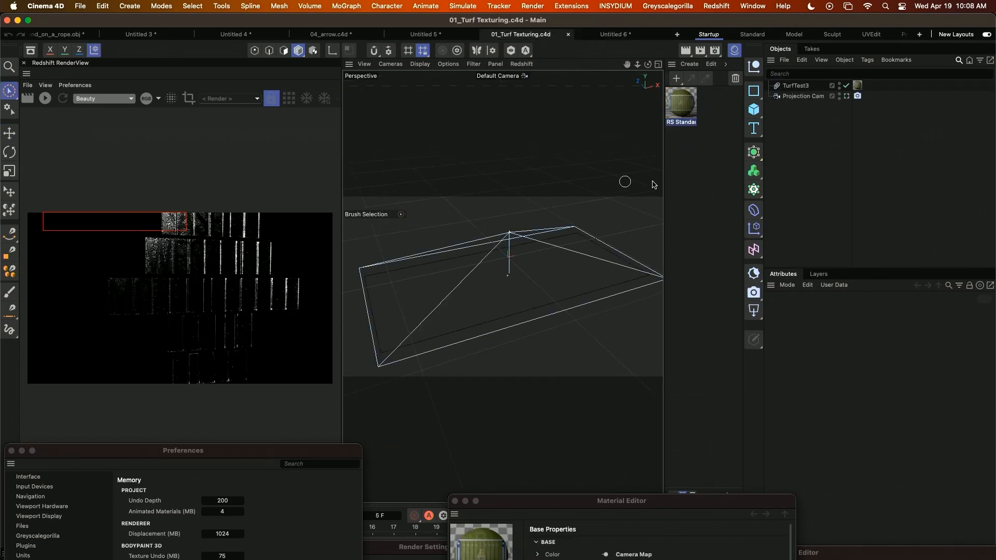
alt+middle_drag(511, 260, 503, 263)
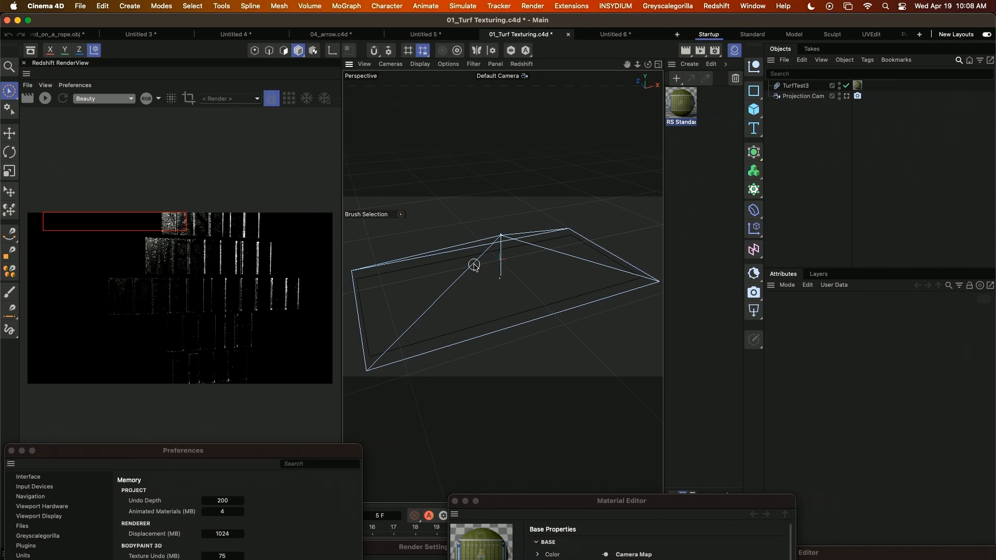
scroll(443, 308, up, 5)
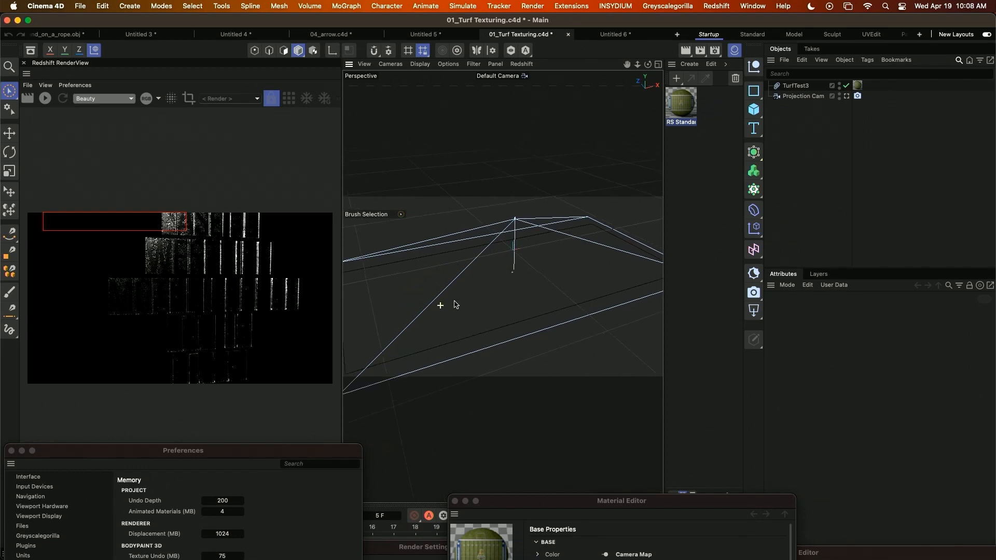
Select the football-field material, bring its Material Editor into full view, and close the RS Feedback Display.
click(682, 104)
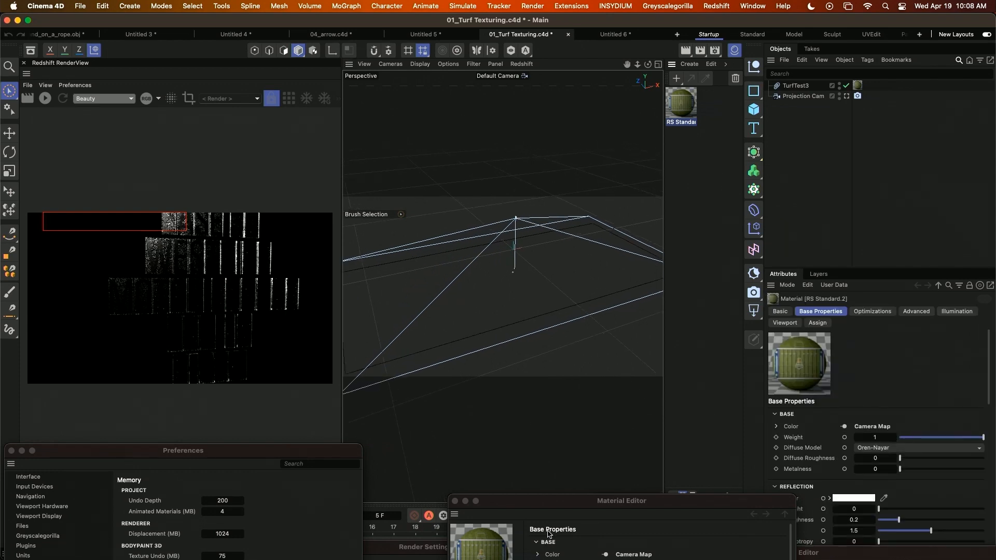
drag(581, 512, 427, 230)
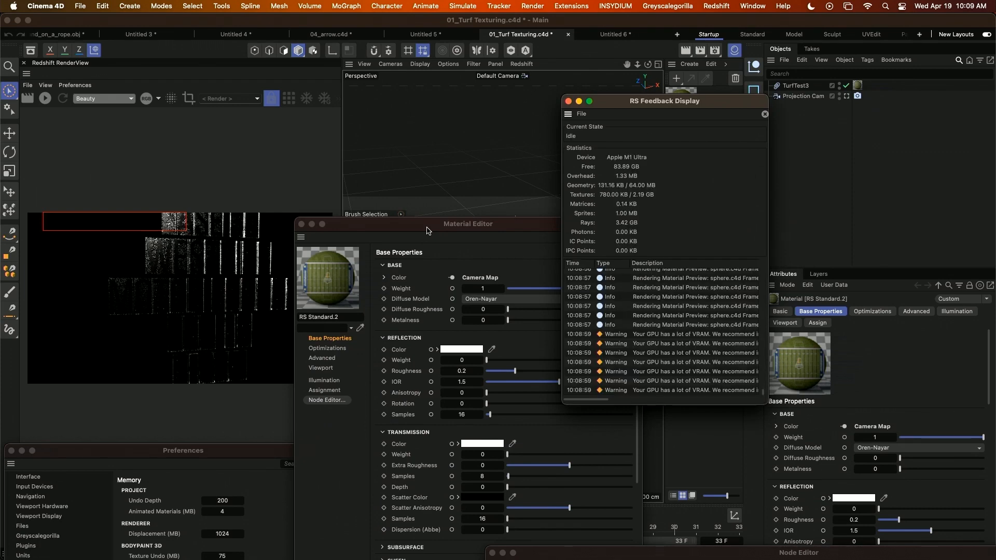
click(568, 100)
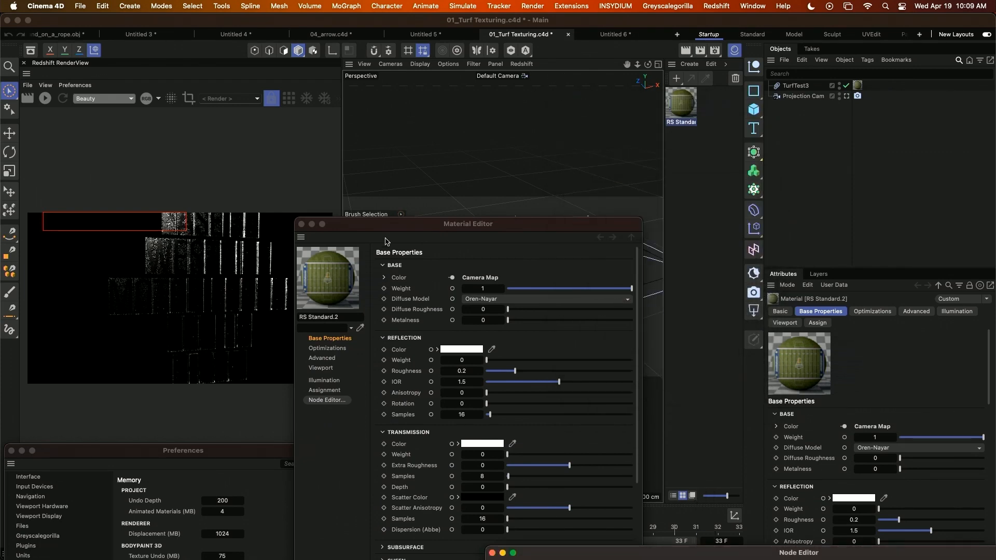
Open the RS Standard.2 node graph and examine the Camera Map node feeding the base color.
double_click(684, 106)
drag(646, 553, 228, 82)
middle_drag(390, 410, 367, 287)
scroll(370, 365, down, 2)
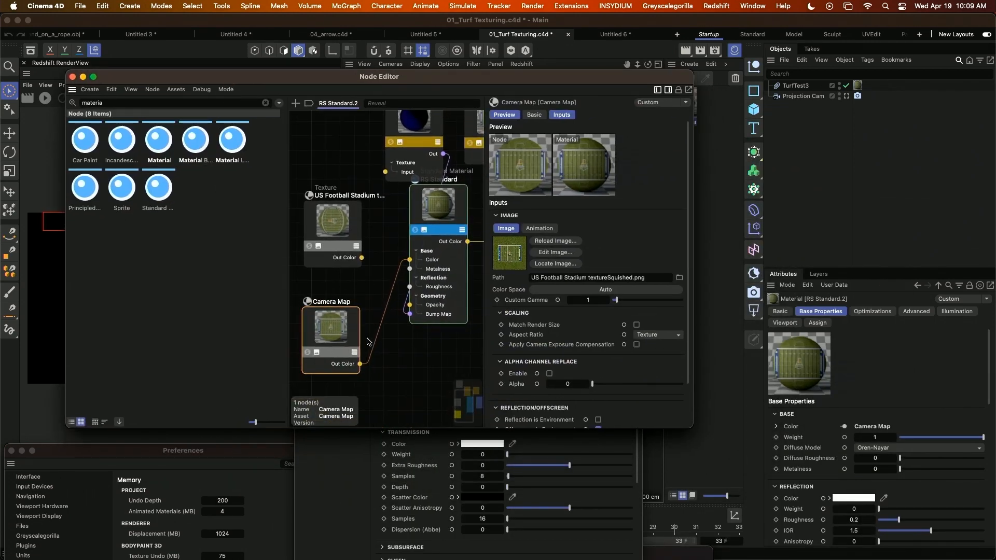
middle_drag(369, 365, 383, 344)
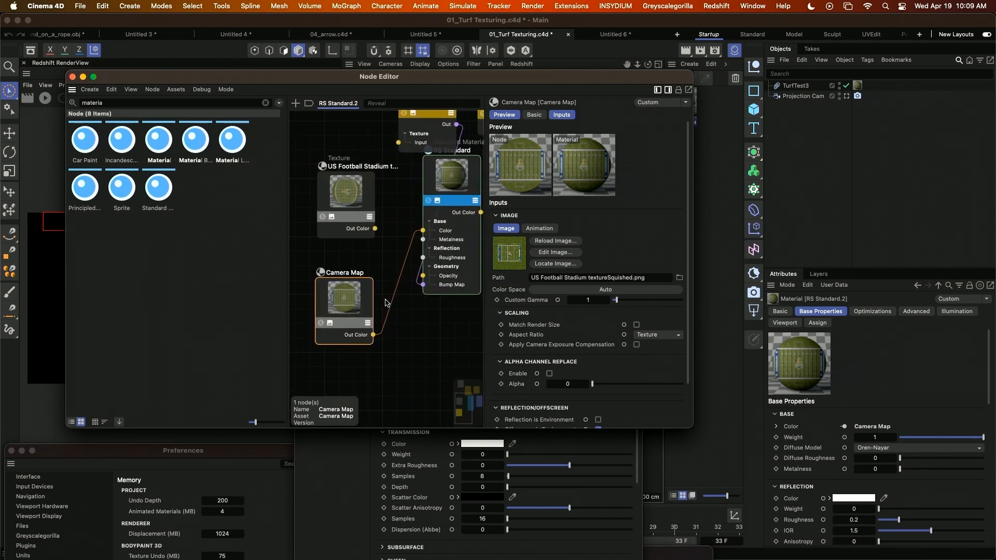
Move the Node Editor and Material Editor clear, start the Redshift IPR, and inspect the field markings projected on the turf.
drag(135, 78, 194, 375)
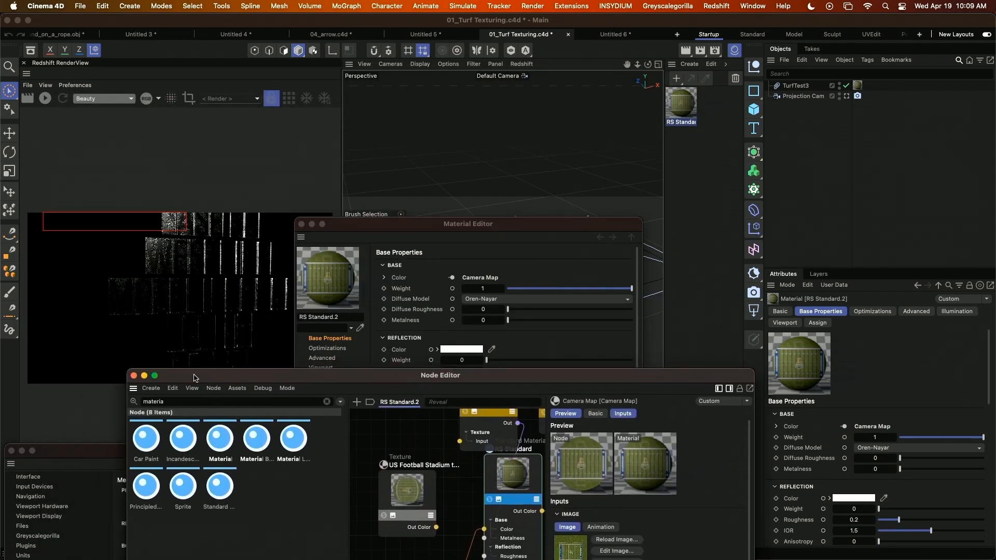
drag(404, 221, 645, 413)
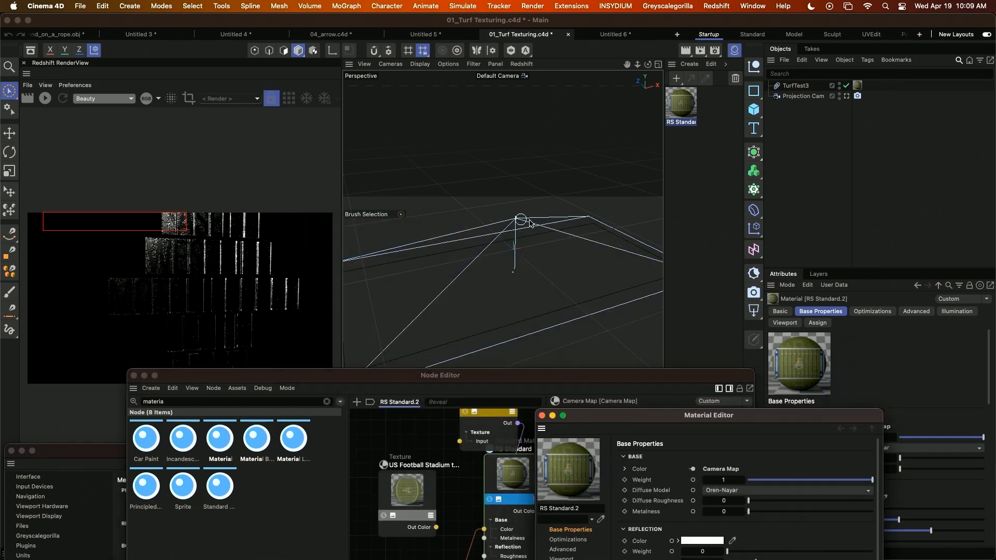
click(46, 99)
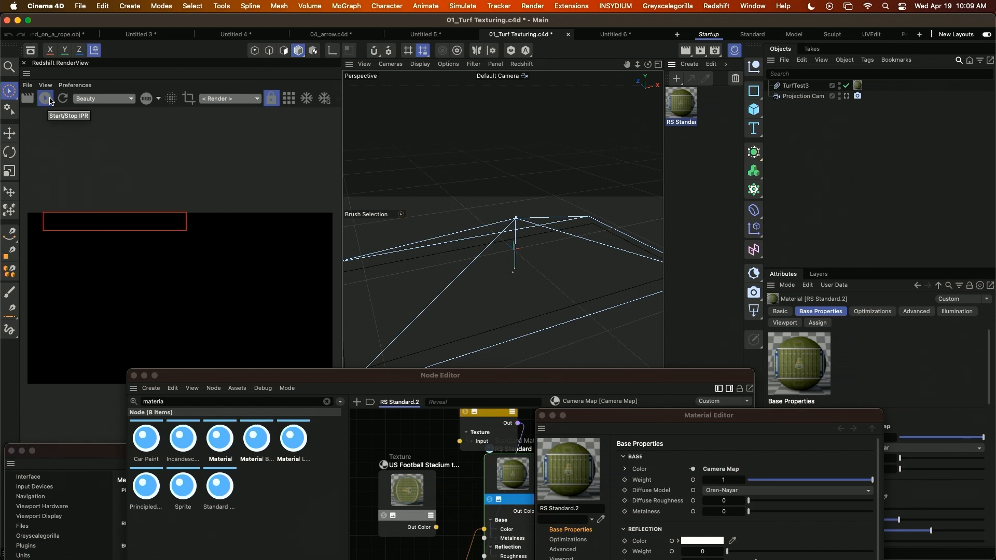
alt+right_drag(478, 289, 465, 316)
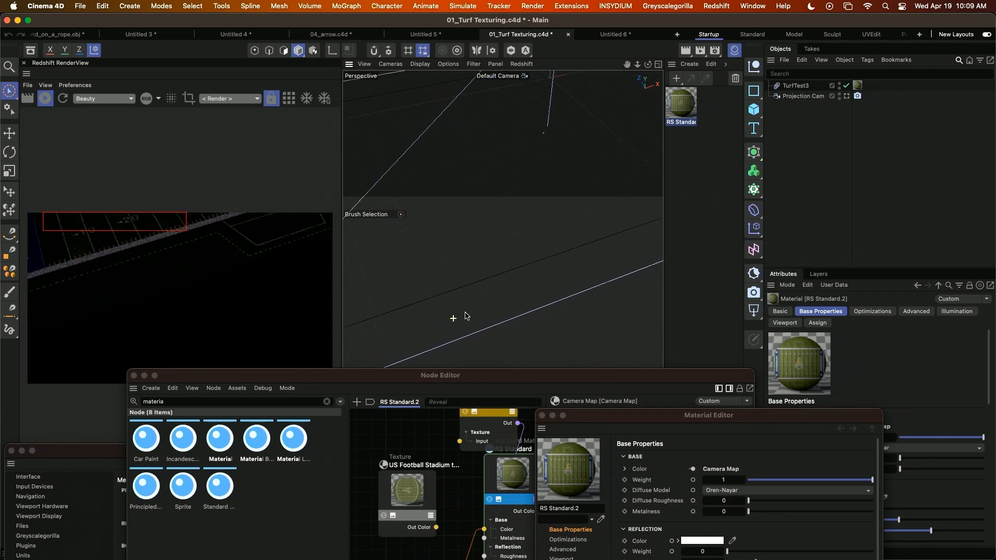
alt+middle_drag(476, 291, 474, 336)
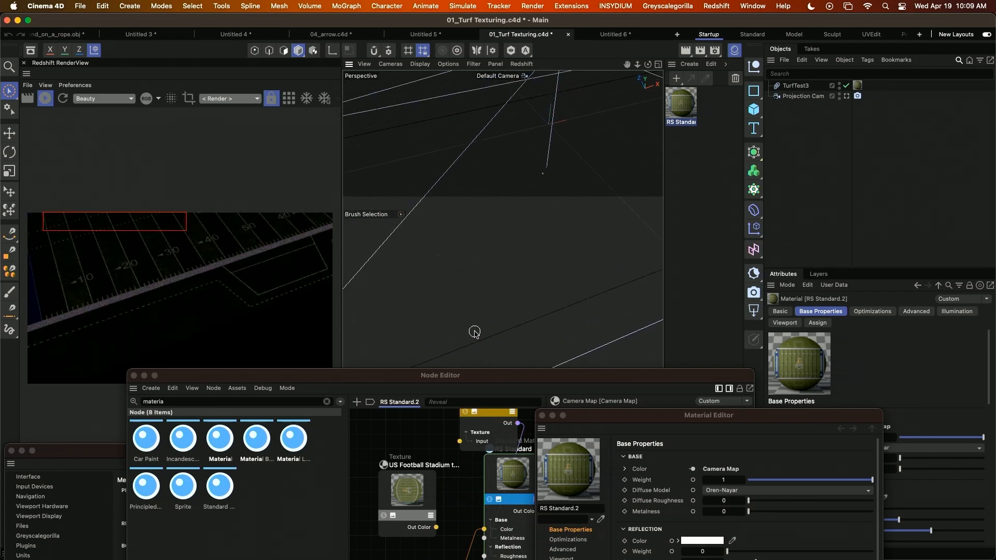
alt+drag(482, 329, 514, 295)
Switch to QuickTime Player, review the snack stadium end frame in 01_AuntieAnnes_NuggBowl_60_011923.mp4, and move its window aside.
key(super+Tab)
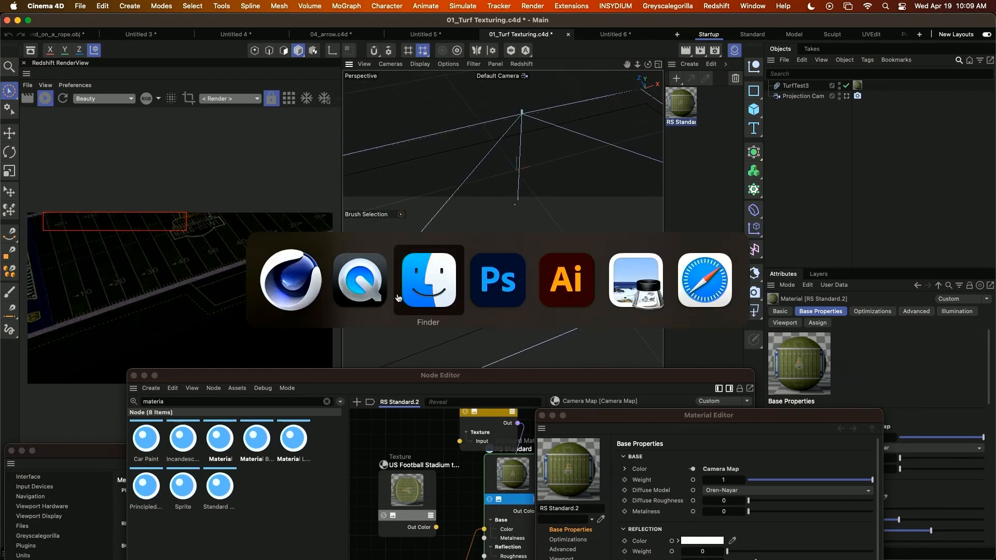
click(367, 291)
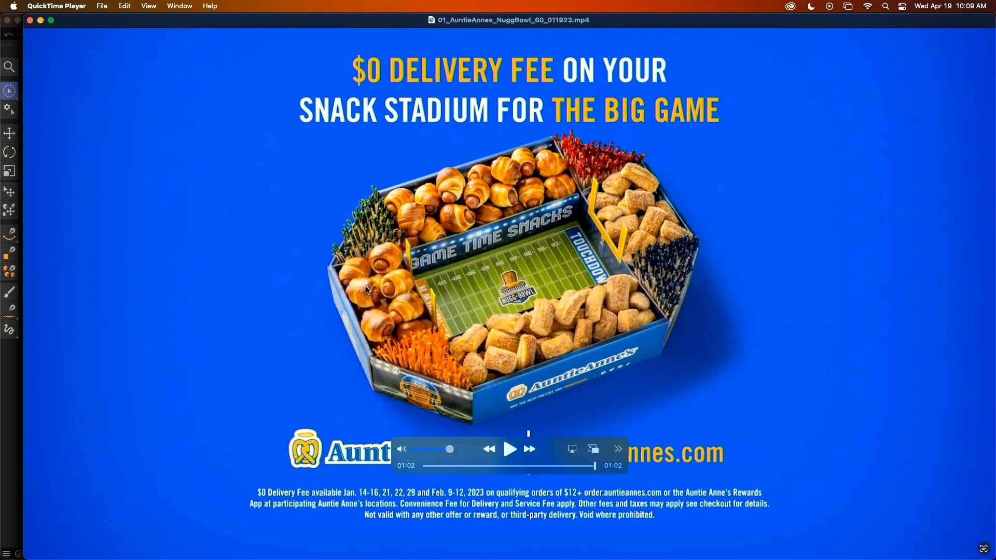
key(super+Tab)
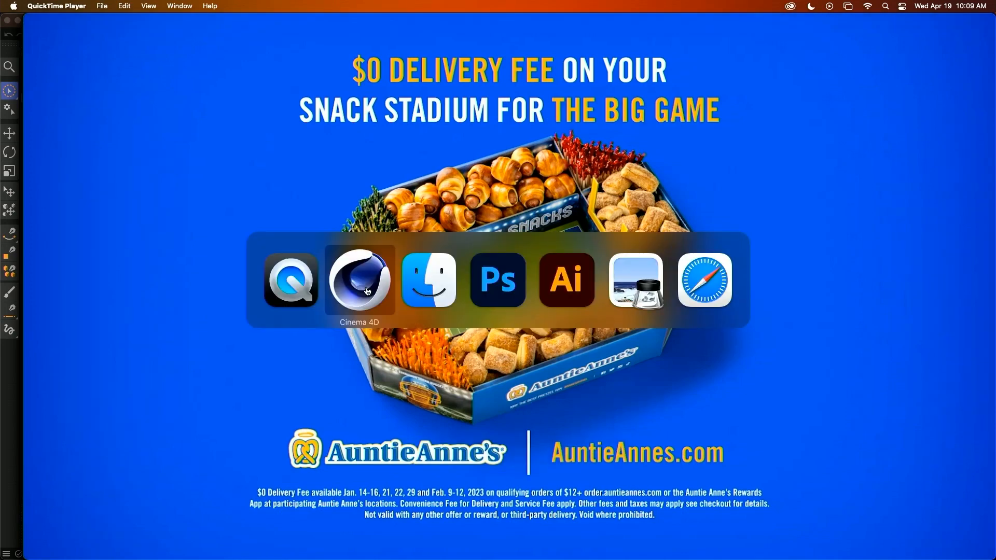
key(super+shift+Tab)
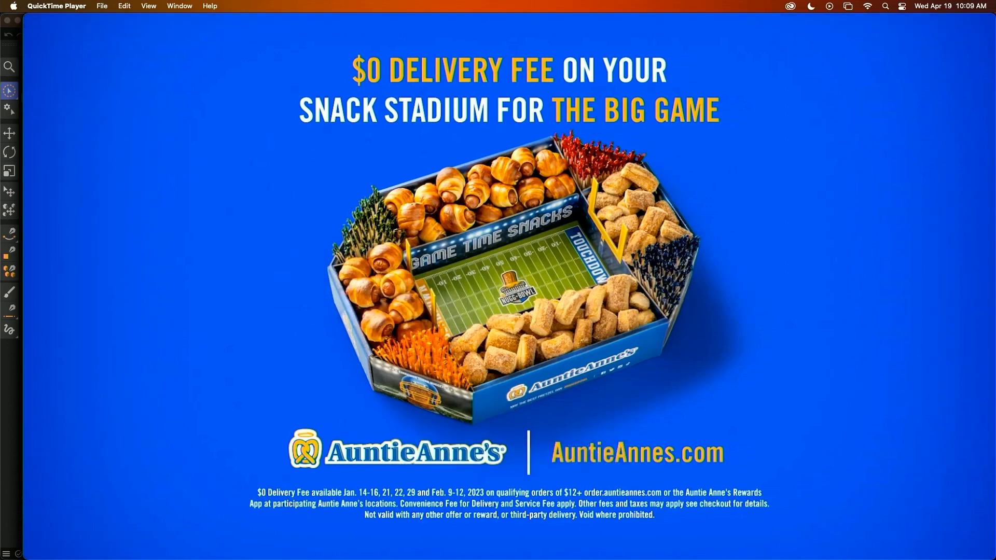
mouse_move(359, 292)
mouse_move(376, 325)
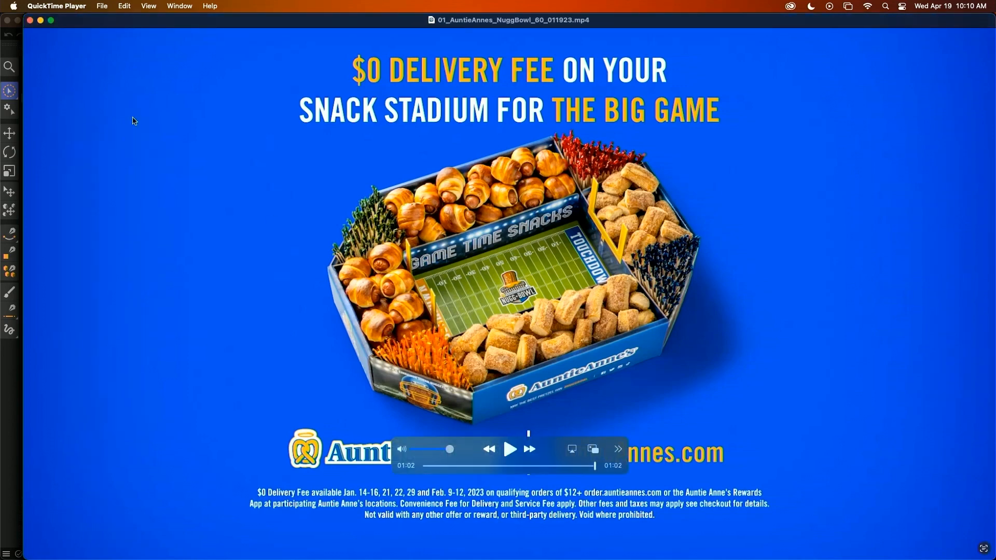
drag(104, 20, 225, 106)
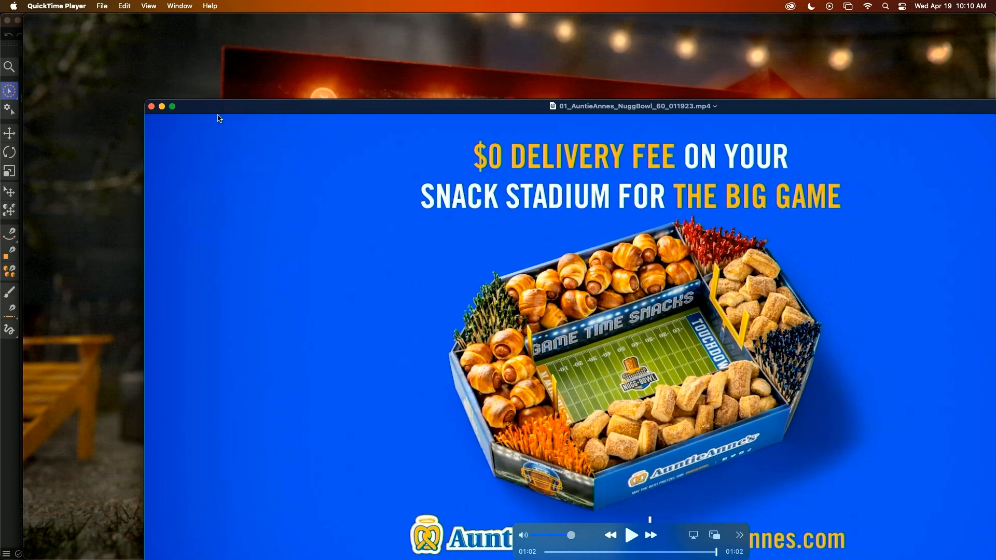
Move the video window aside, switch to Finder, play 03_CheerleaderTest.mp4 from the 04_Auntie Annes folder, and close it.
drag(202, 113, 170, 167)
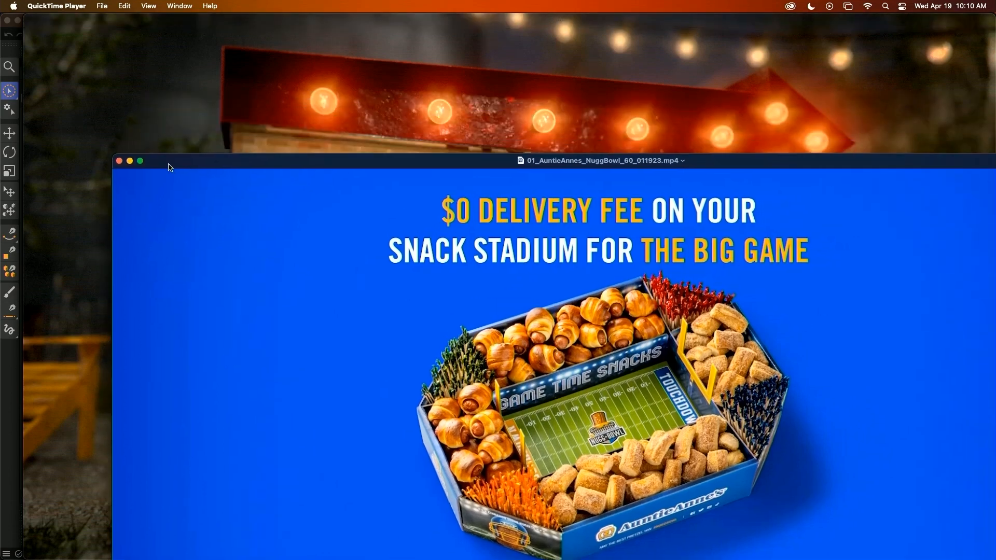
key(super+Tab)
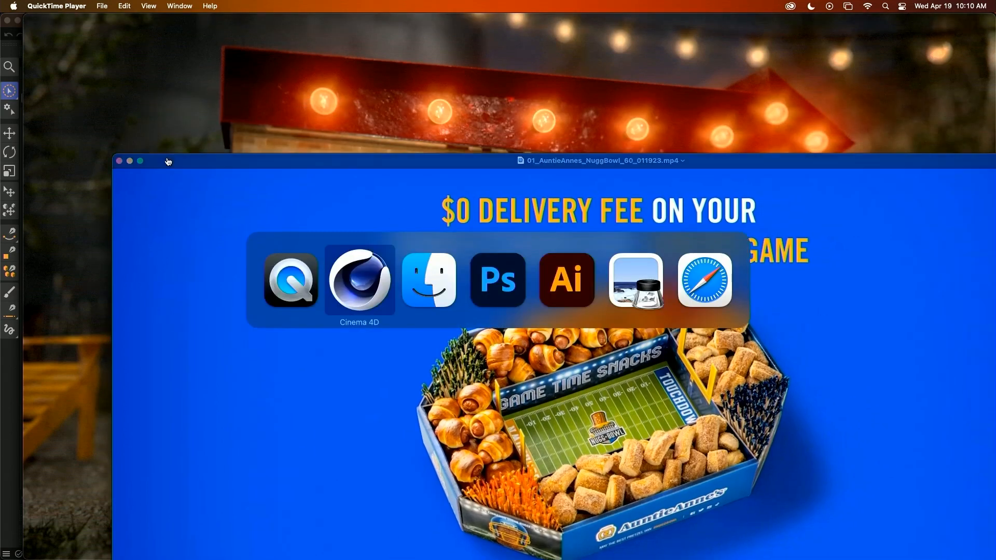
click(438, 303)
double_click(379, 398)
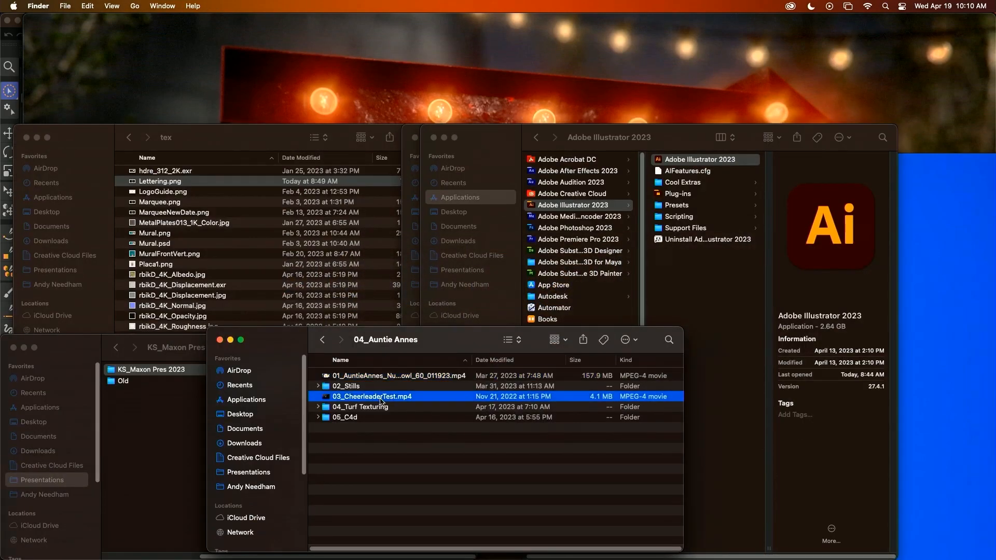
key(space)
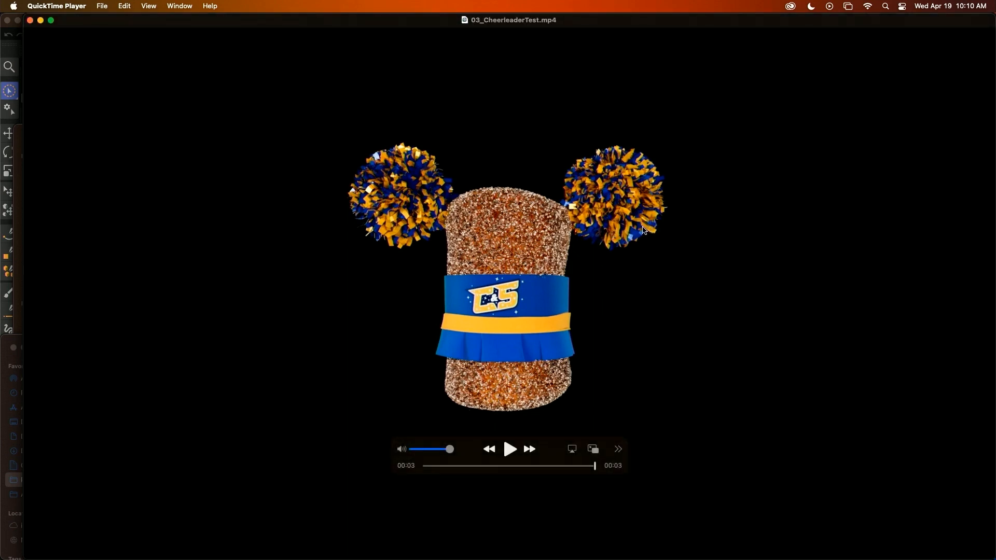
key(super+w)
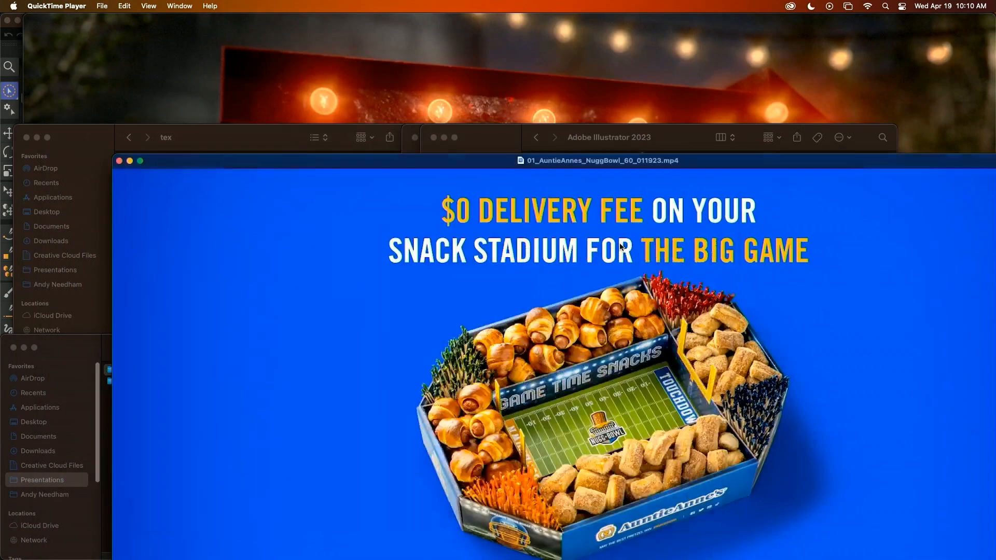
Switch to Cinema 4D and open OG_WIP_0001_INProgress.c4d from KS_Maxon Pres 2023 > 04_Auntie Annes > 05_C4d.
key(super+Tab)
key(super+Tab)
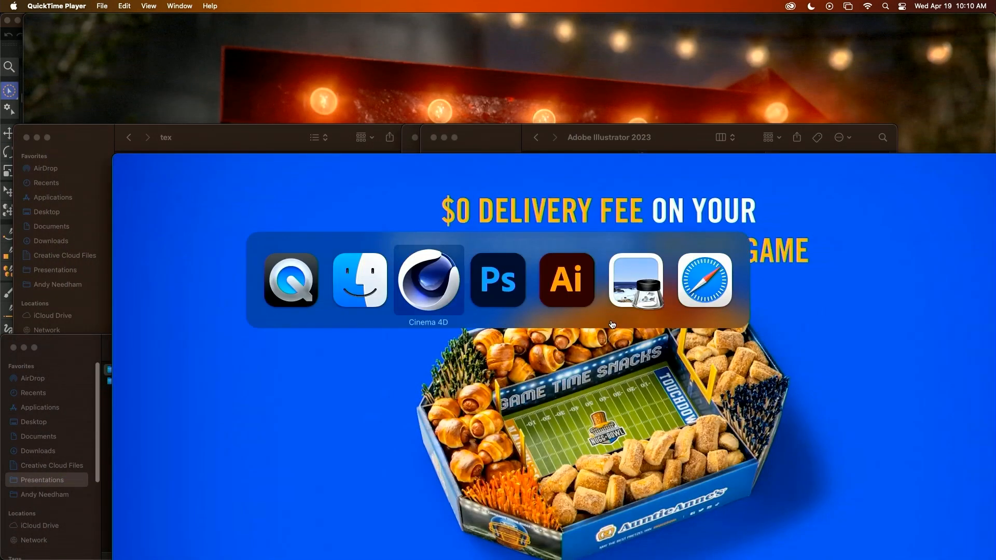
key(super+o)
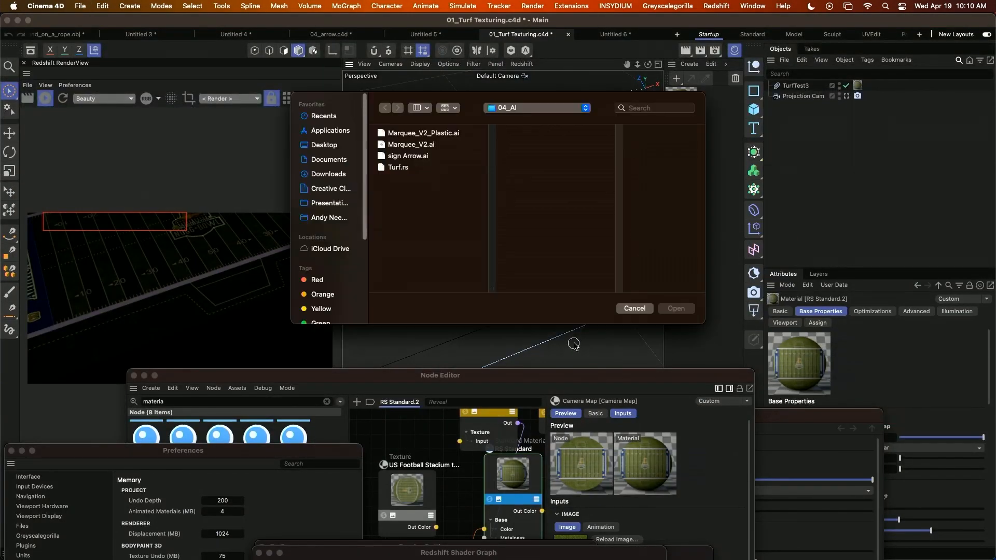
click(548, 108)
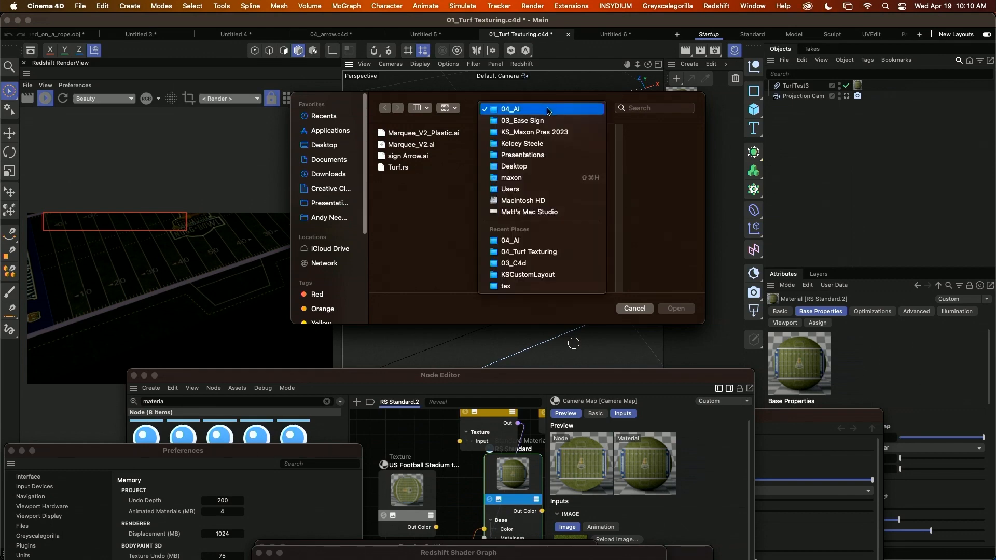
click(532, 133)
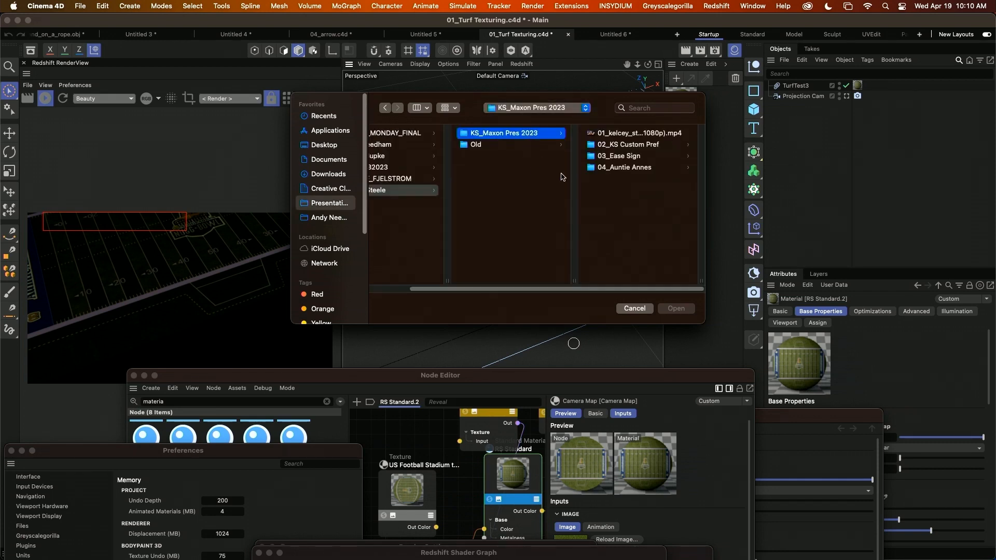
click(624, 168)
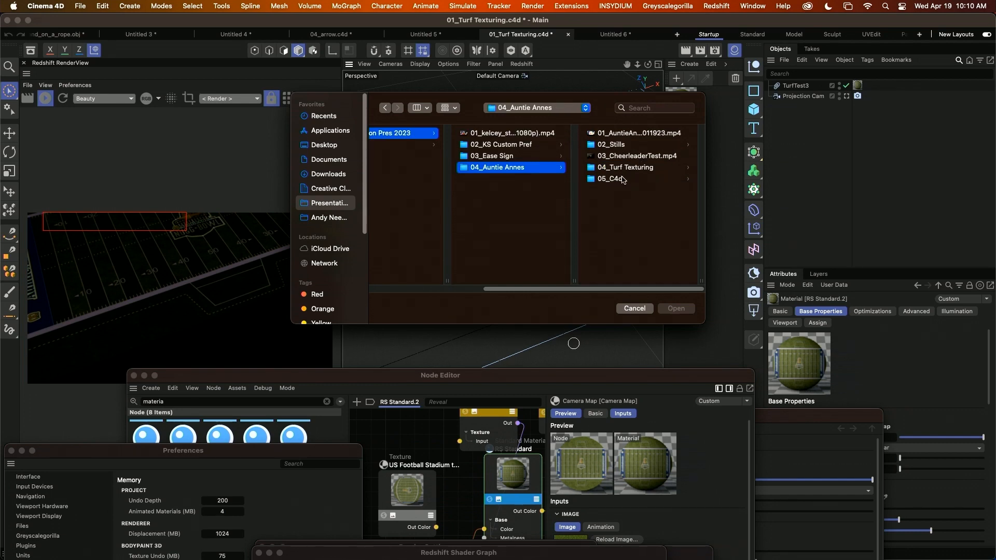
click(624, 179)
click(617, 148)
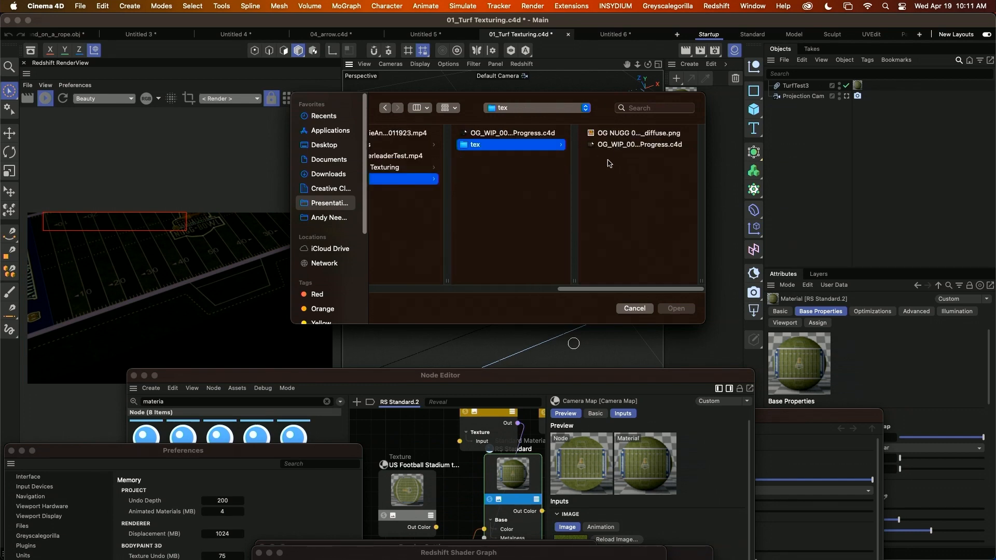
double_click(506, 133)
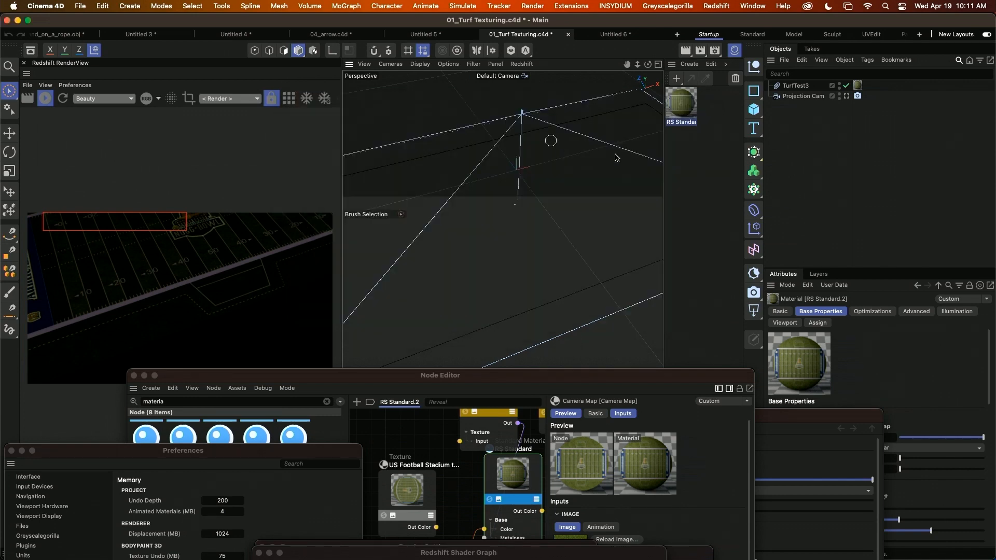
Add a Cylinder primitive and scale it to roughly fit inside the nugget's outline splines.
alt+middle_drag(488, 283, 499, 231)
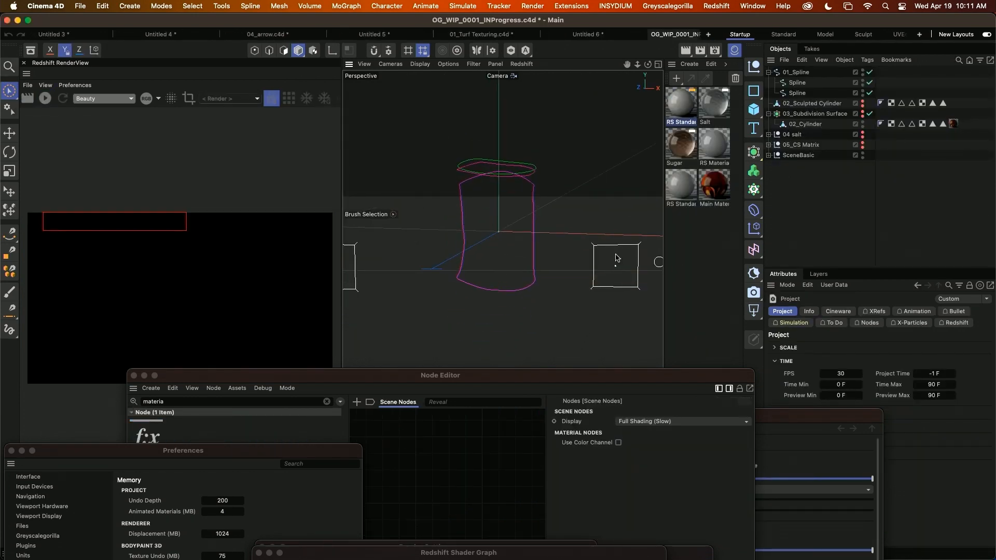
alt+drag(559, 250, 533, 272)
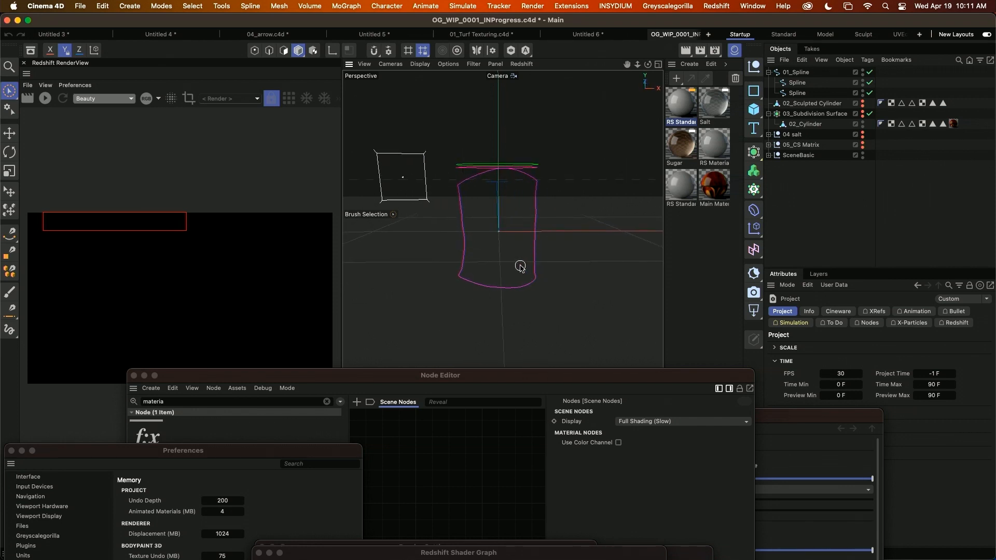
click(130, 6)
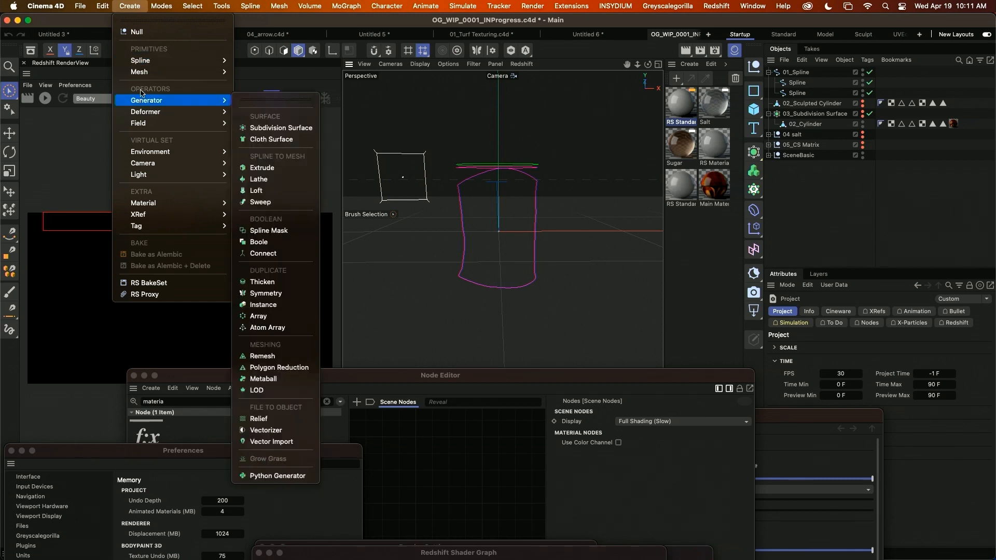
mouse_move(218, 72)
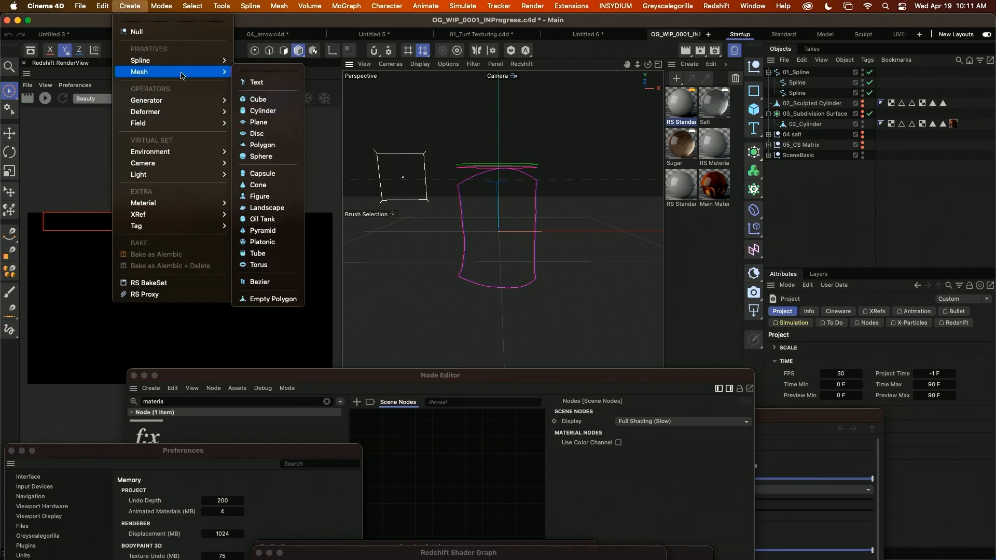
click(263, 110)
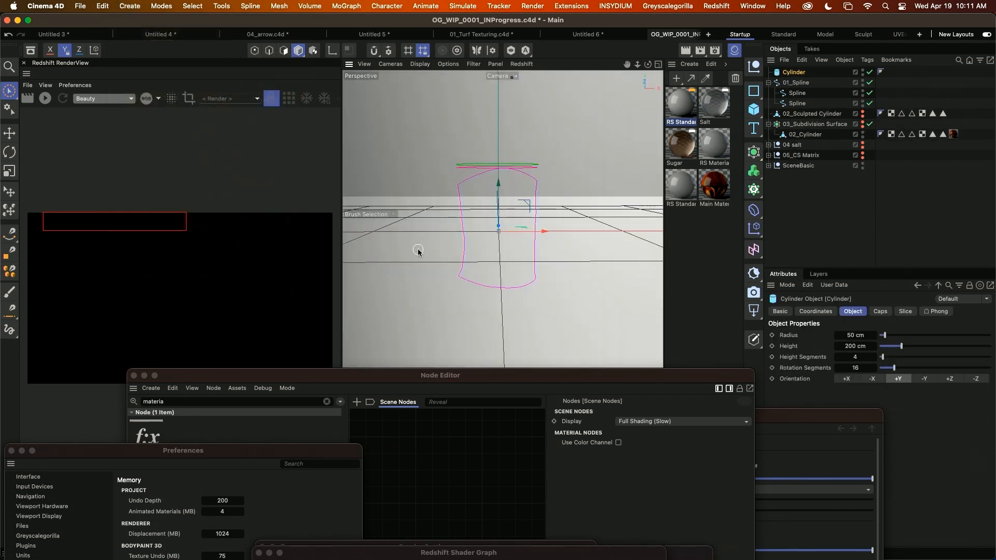
key(t)
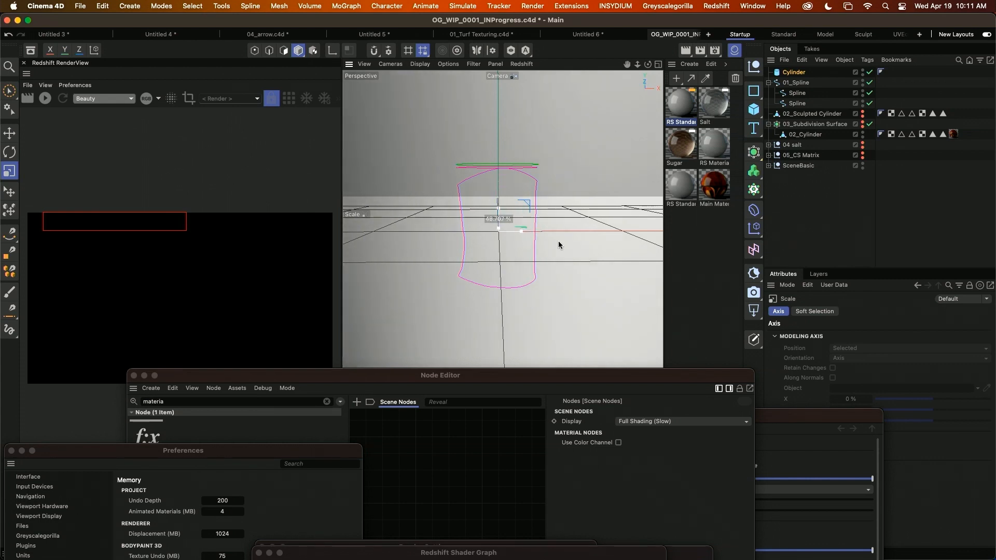
drag(602, 235, 340, 292)
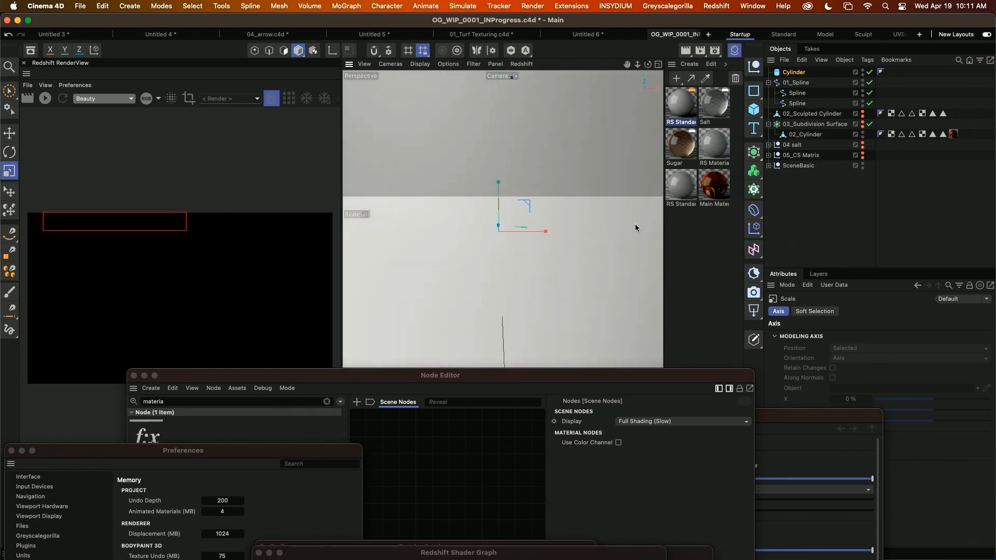
drag(627, 189, 502, 229)
alt+drag(556, 153, 578, 213)
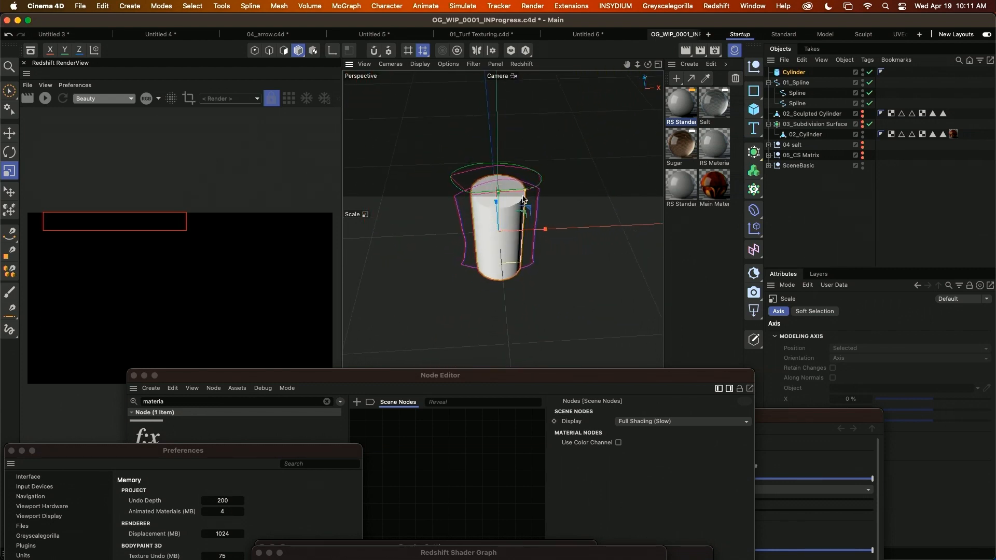
drag(524, 194, 574, 205)
Make the cylinder editable and delete all the triangular polygons of its top cap.
key(c)
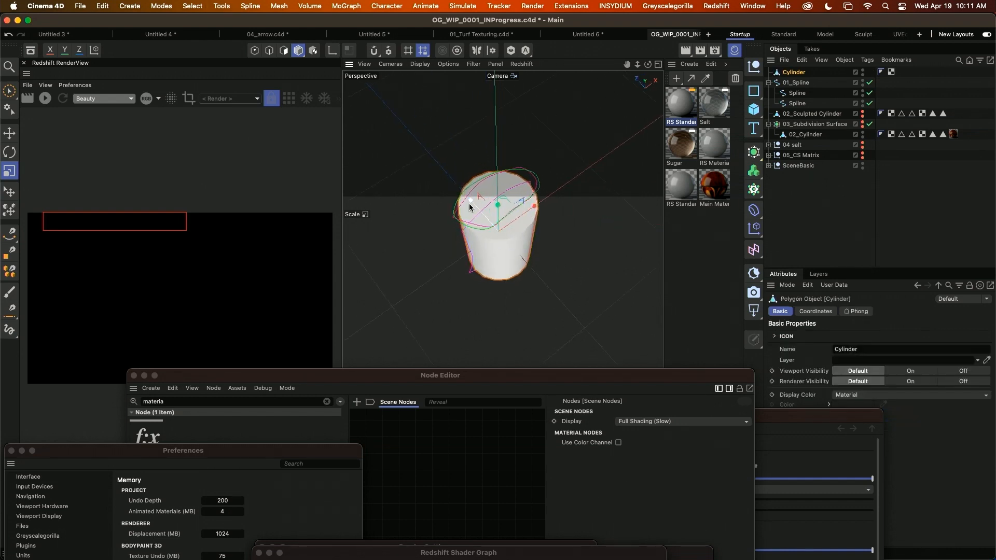
drag(470, 208, 493, 210)
key(Return)
key(z)
key(super+z)
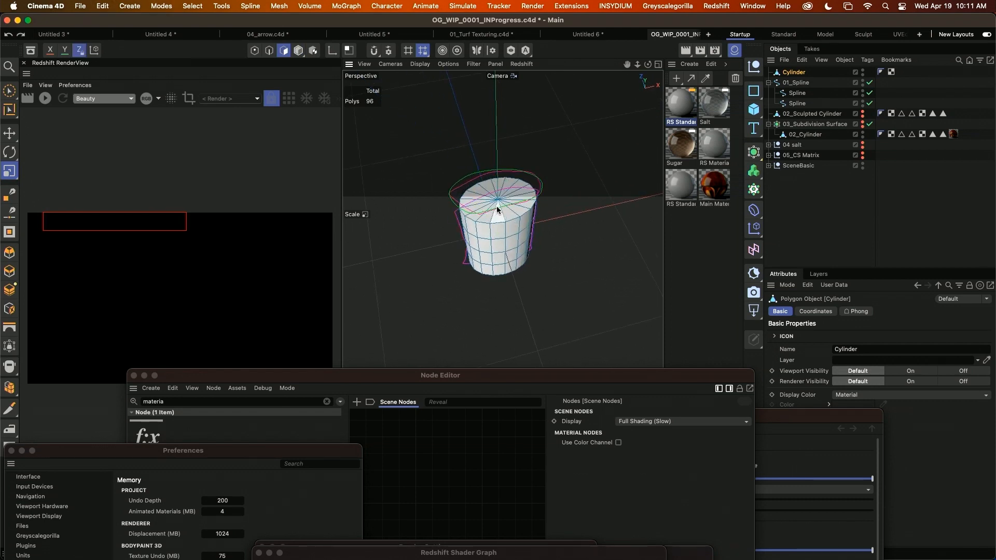
key(z)
click(506, 210)
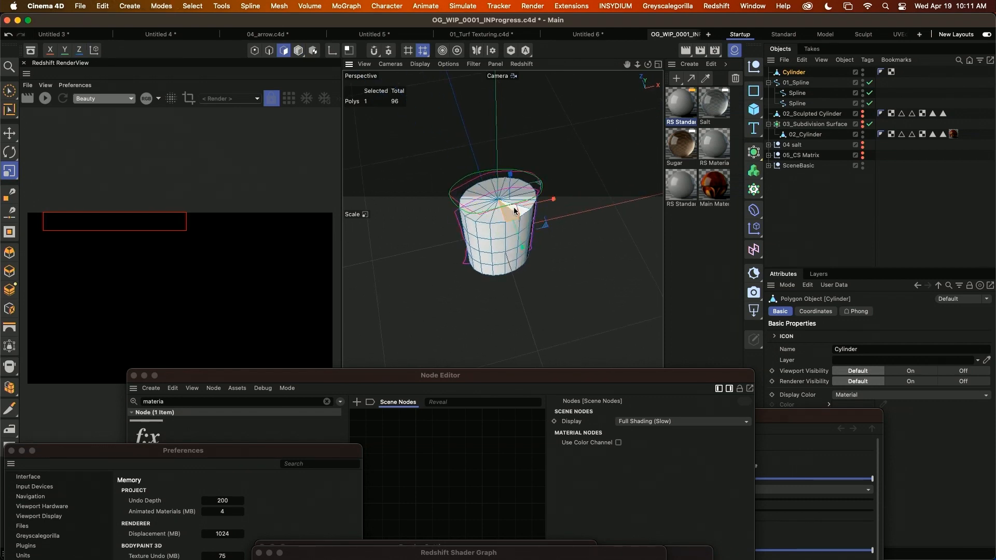
click(9, 92)
drag(492, 194, 496, 202)
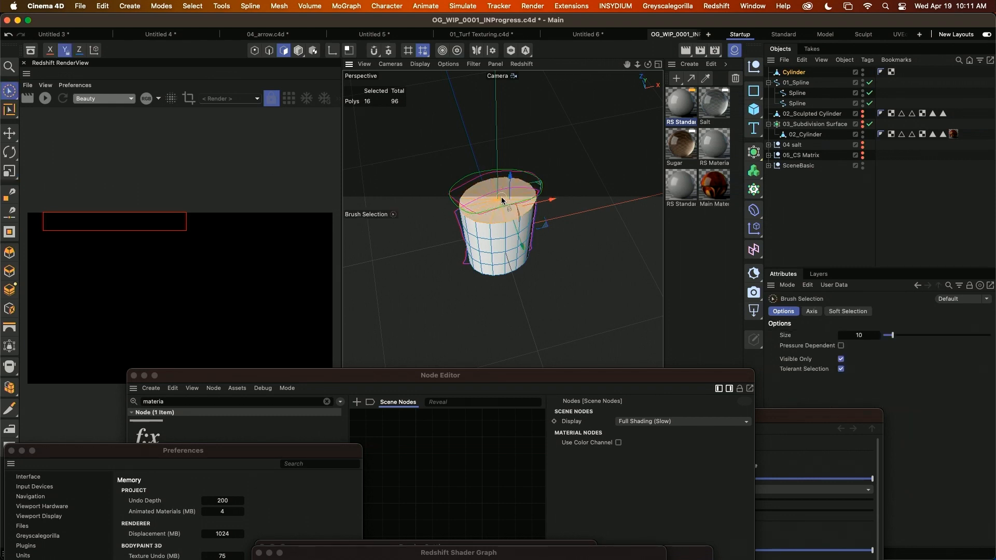
key(Delete)
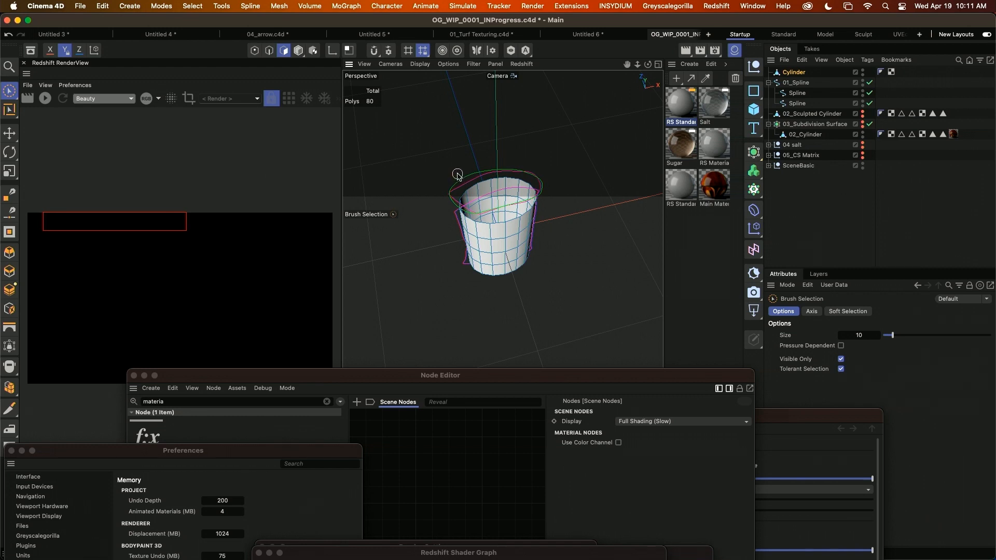
Cap the cylinder's open top with a single polygon using Close Polygon Hole.
key(m)
key(d)
click(522, 182)
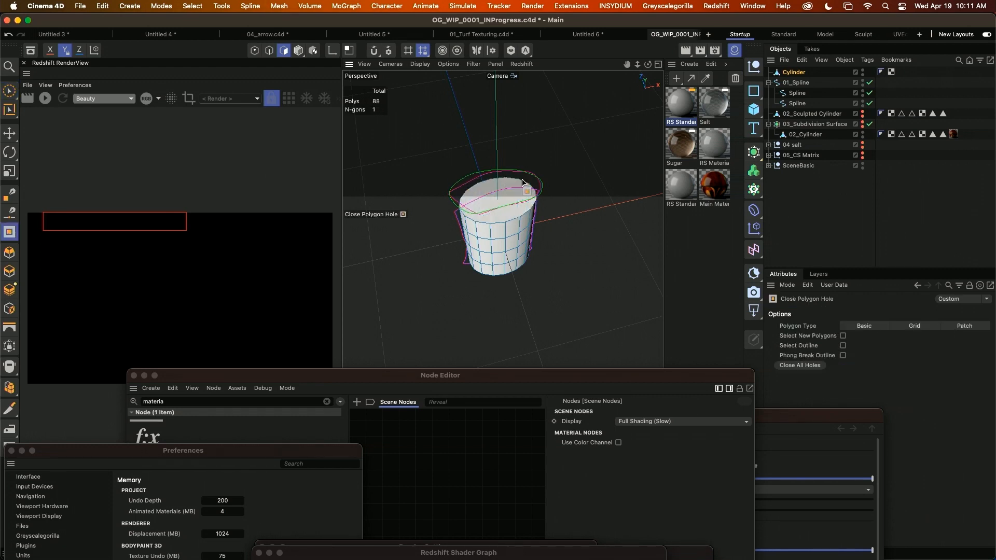
scroll(517, 198, up, 5)
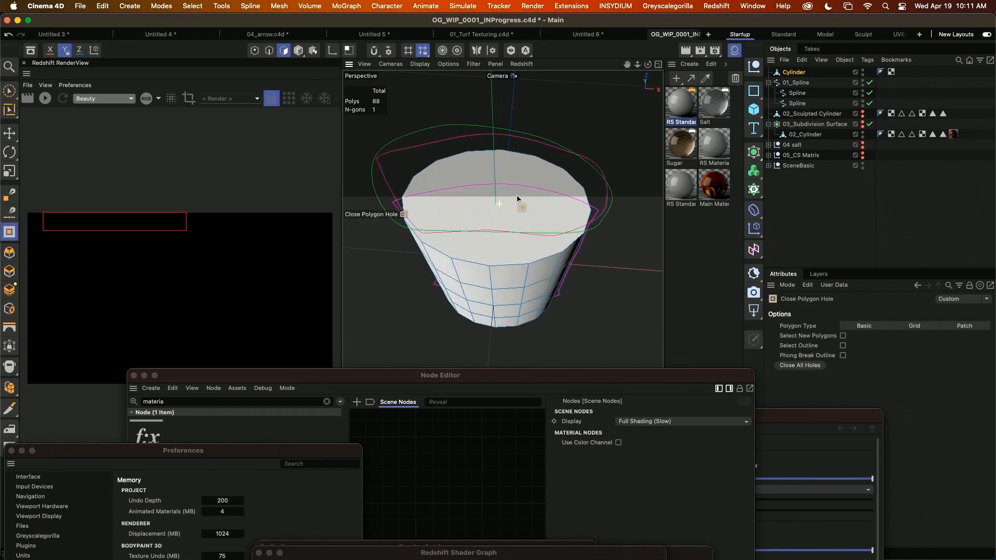
Line Cut the top cap front to back between opposite rim vertices, once through the middle and twice across its right half.
key(m)
key(l)
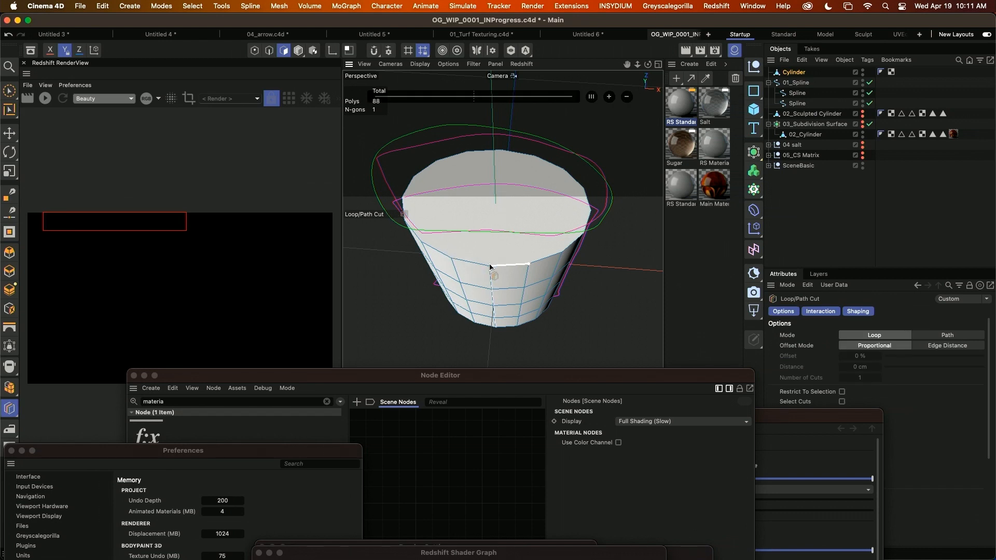
key(m)
key(k)
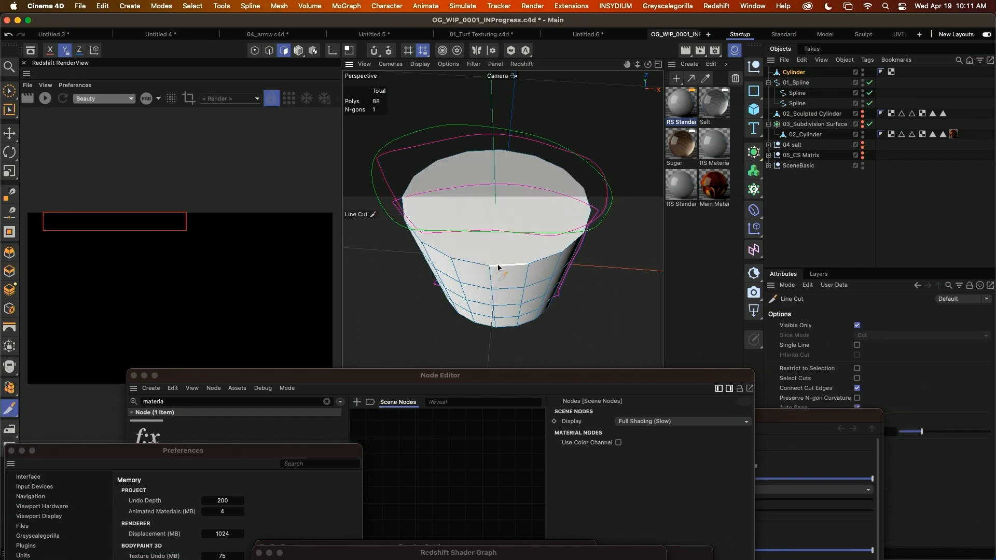
click(490, 266)
click(500, 150)
key(space)
key(space)
click(528, 263)
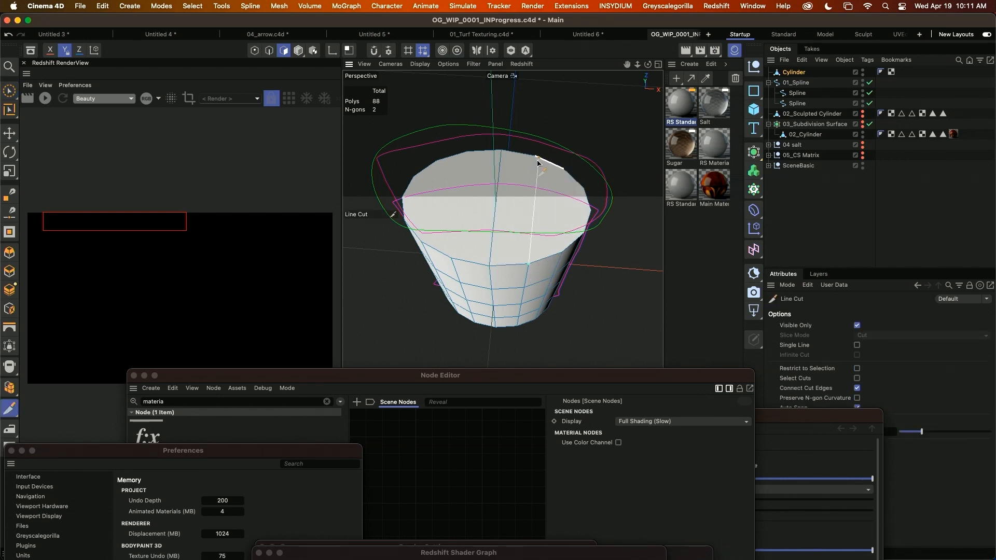
click(563, 253)
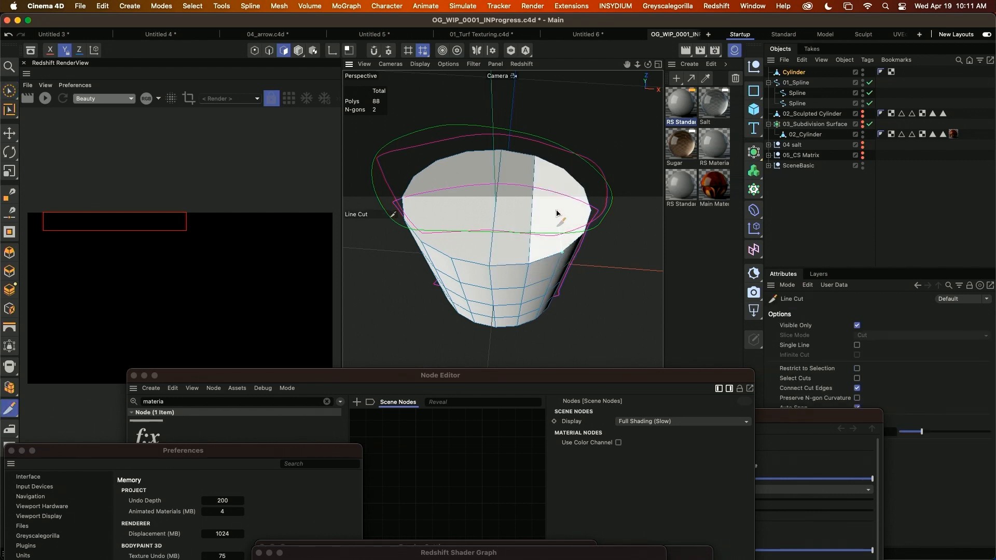
click(562, 176)
key(space)
Add two more front-to-back Line Cuts between opposite rim vertices across the left half of the top cap.
key(space)
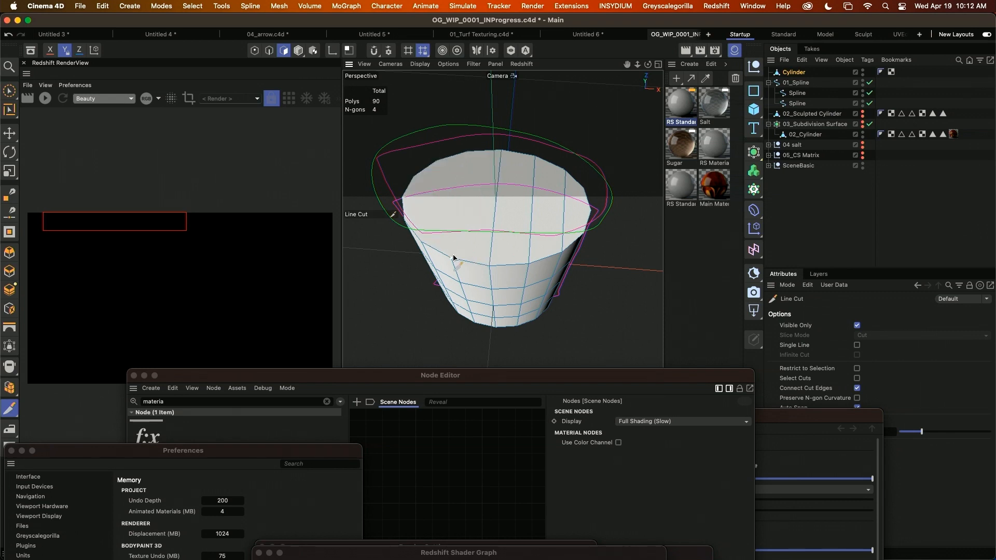
click(452, 260)
click(469, 154)
key(space)
key(space)
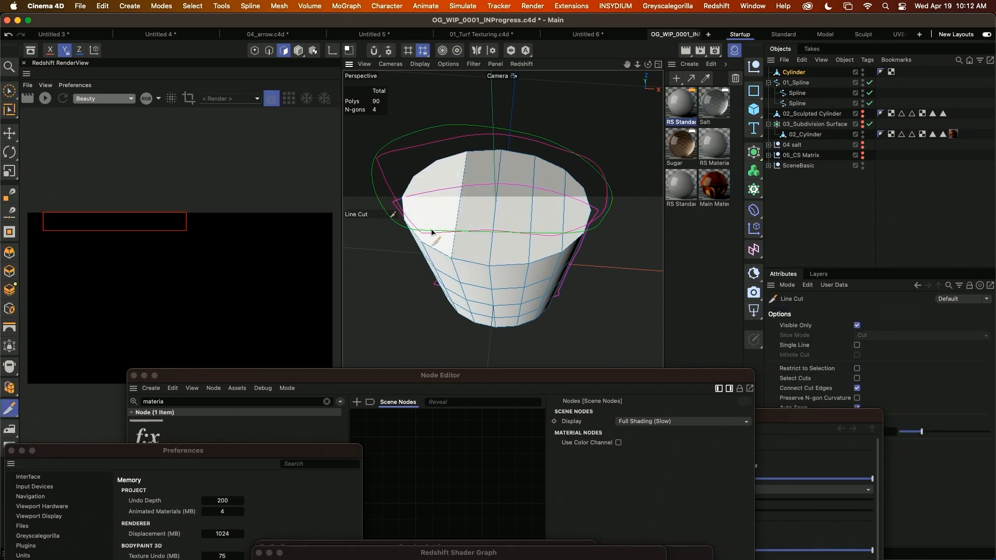
click(422, 242)
click(436, 163)
Line Cut the cylinder's top cap side to side between opposite rim vertices, crossing the front-to-back cuts.
key(space)
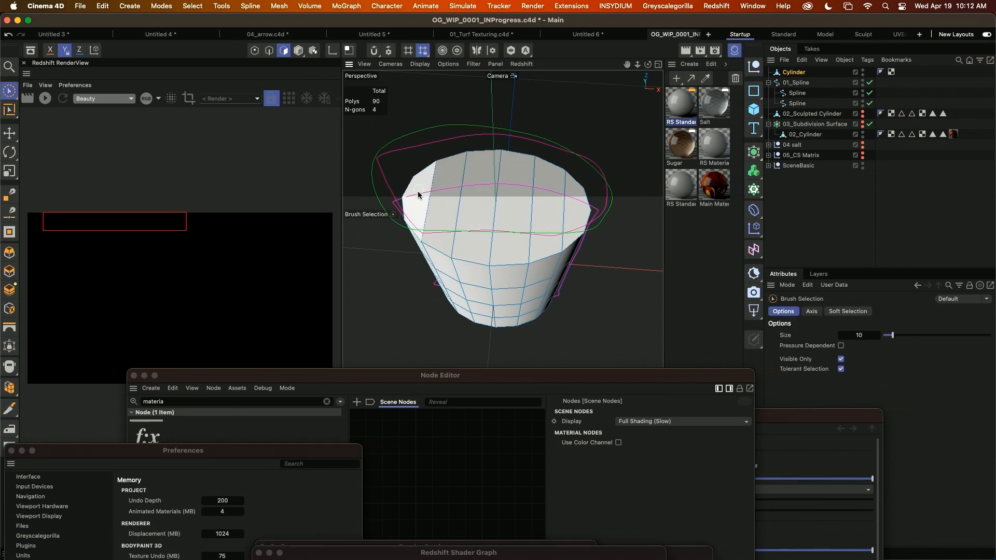
key(space)
click(403, 198)
click(592, 212)
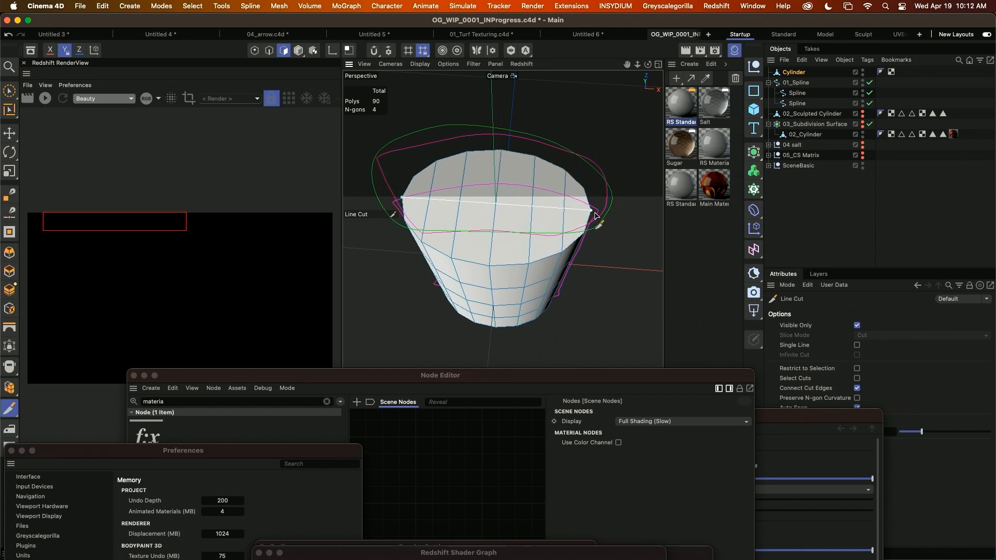
key(space)
key(space)
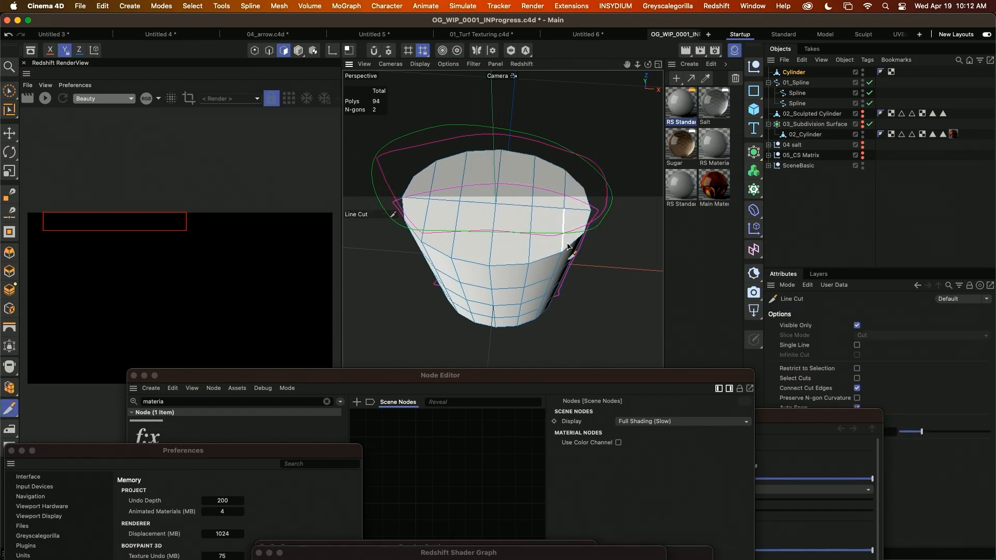
Detach the mesh sculpting brushes as a floating palette and place it clear of the viewport.
alt+drag(481, 284, 552, 282)
alt+right_drag(542, 252, 523, 269)
alt+drag(524, 270, 515, 233)
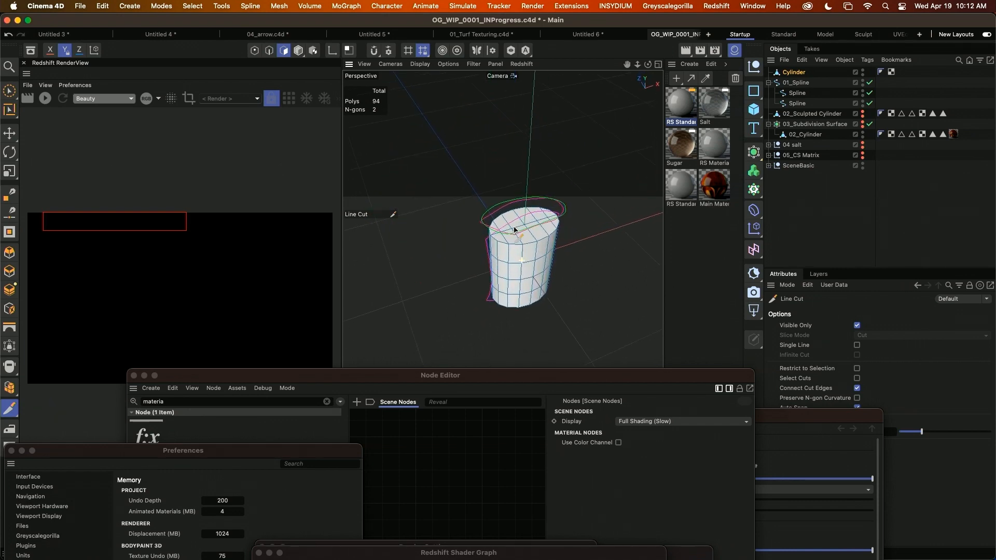
alt+middle_drag(530, 239, 494, 243)
alt+right_drag(492, 247, 515, 246)
alt+drag(538, 251, 513, 258)
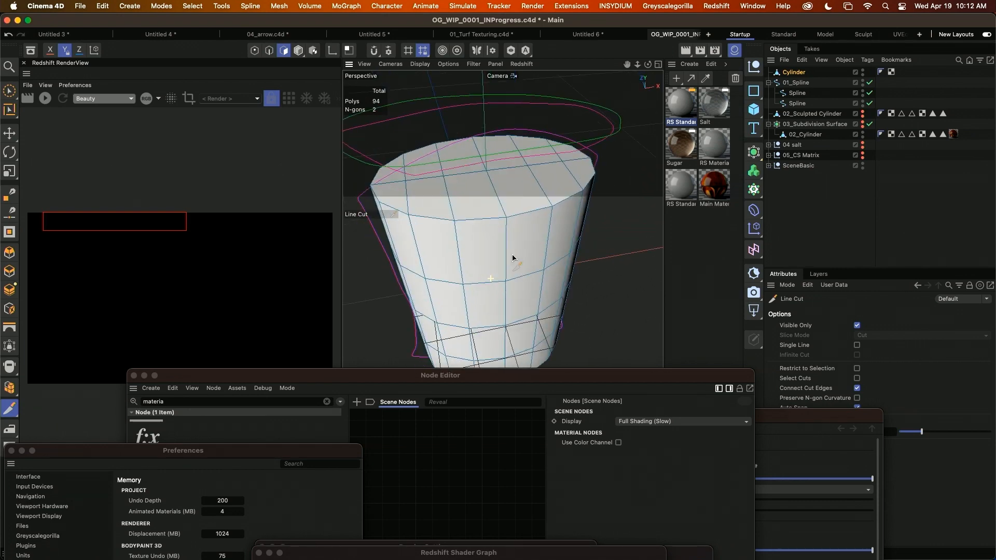
alt+right_drag(538, 254, 527, 253)
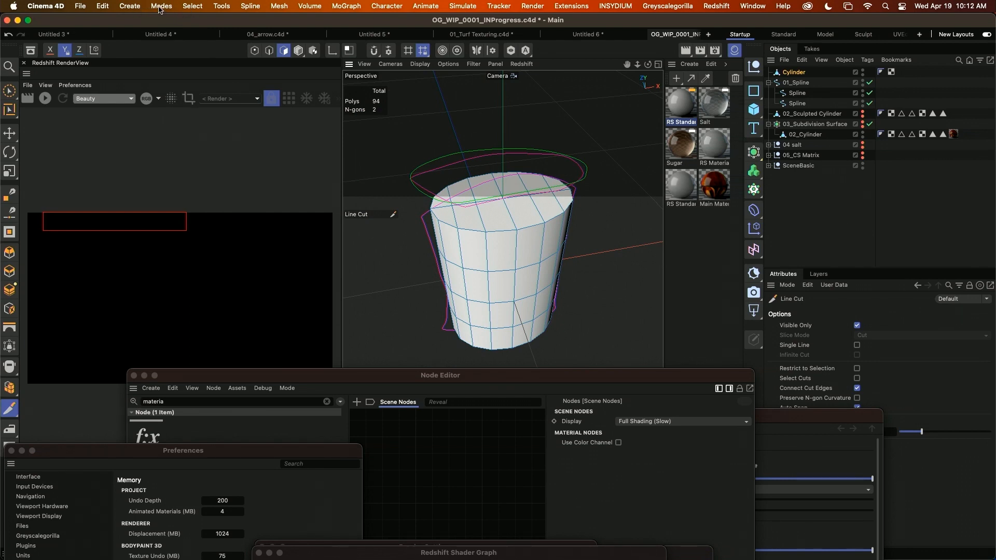
click(279, 6)
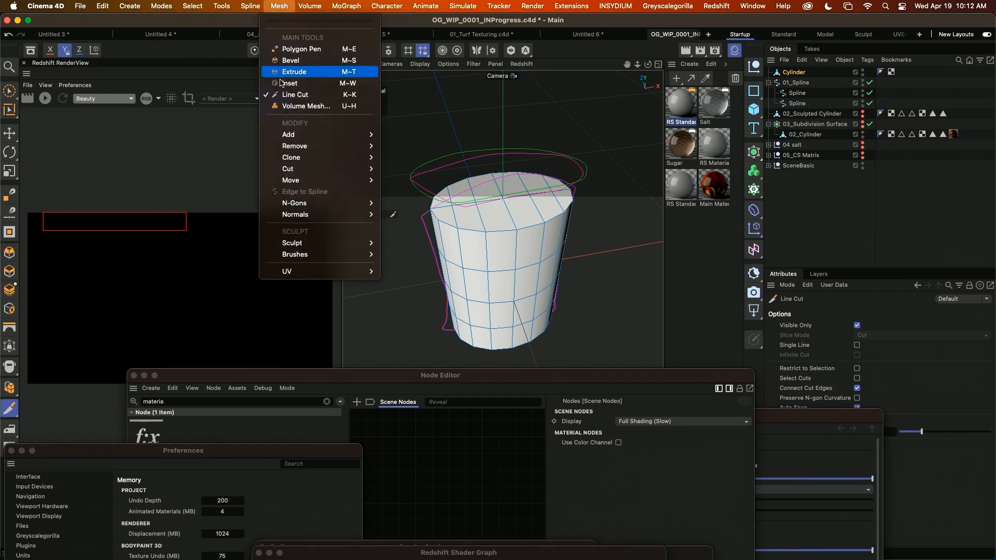
mouse_move(294, 252)
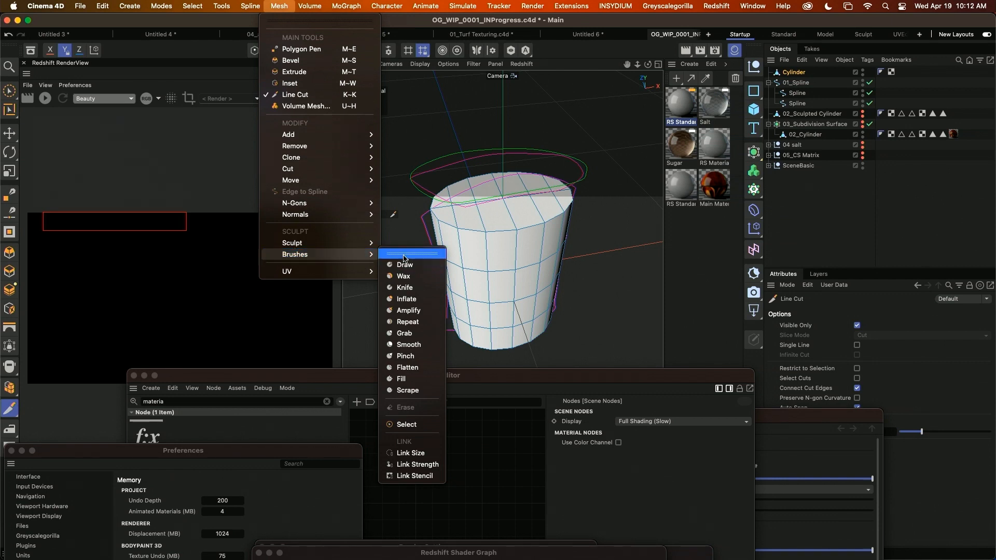
click(403, 257)
drag(421, 254, 865, 238)
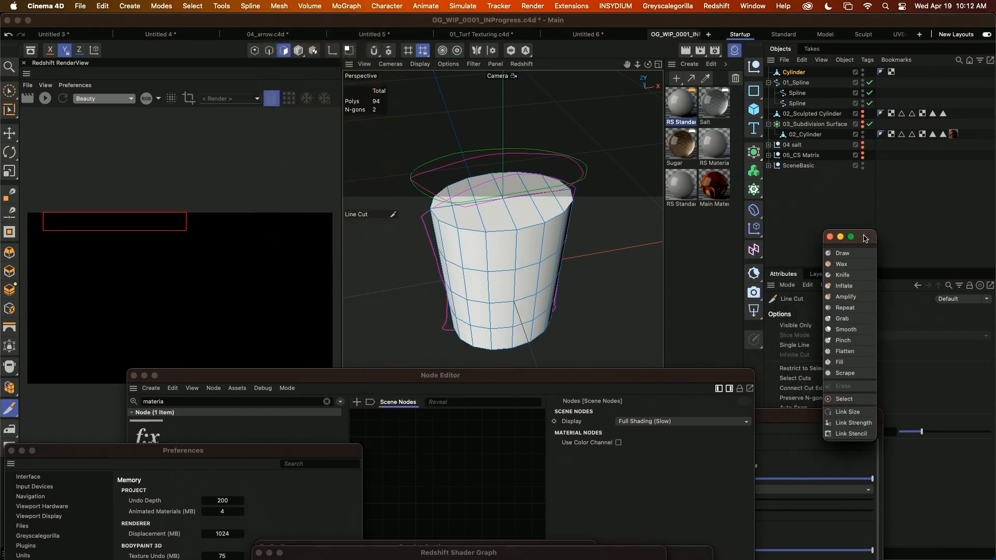
Hide the Cylinder and swap visibility from 02_Sculpted Cylinder to the textured nugget in 03_Subdivision Surface.
alt+middle_drag(470, 259, 441, 264)
alt+drag(509, 295, 509, 257)
scroll(507, 257, down, 5)
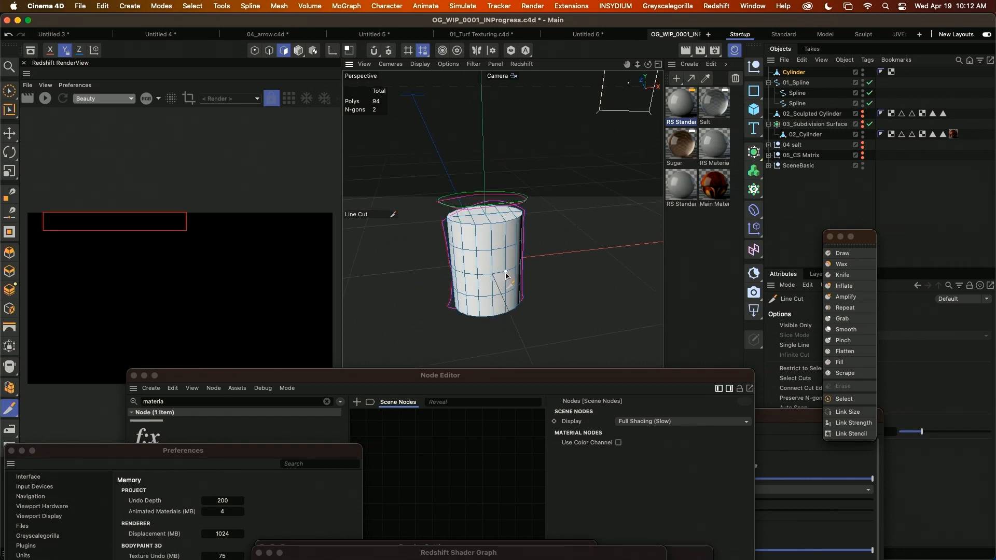
alt+drag(523, 241, 485, 230)
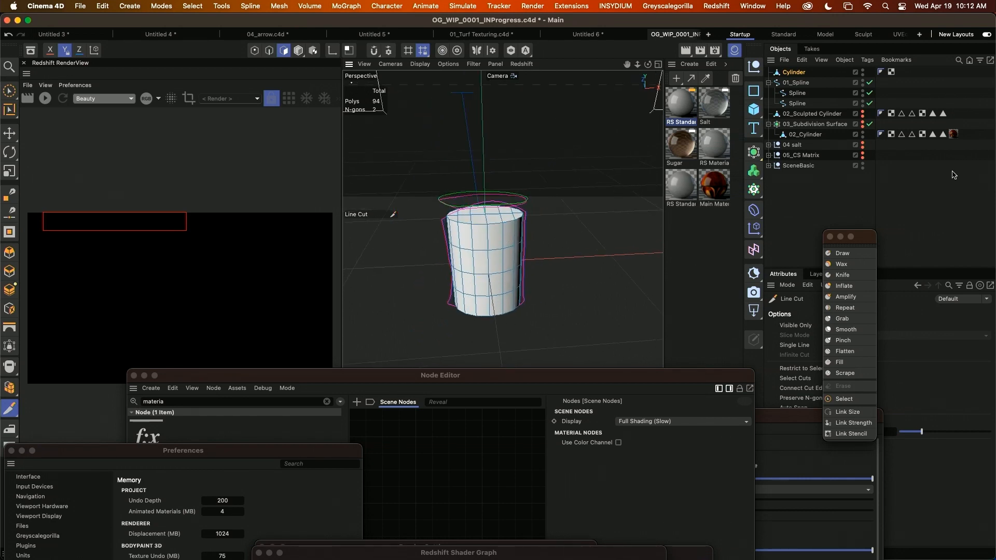
alt+click(863, 74)
alt+click(863, 73)
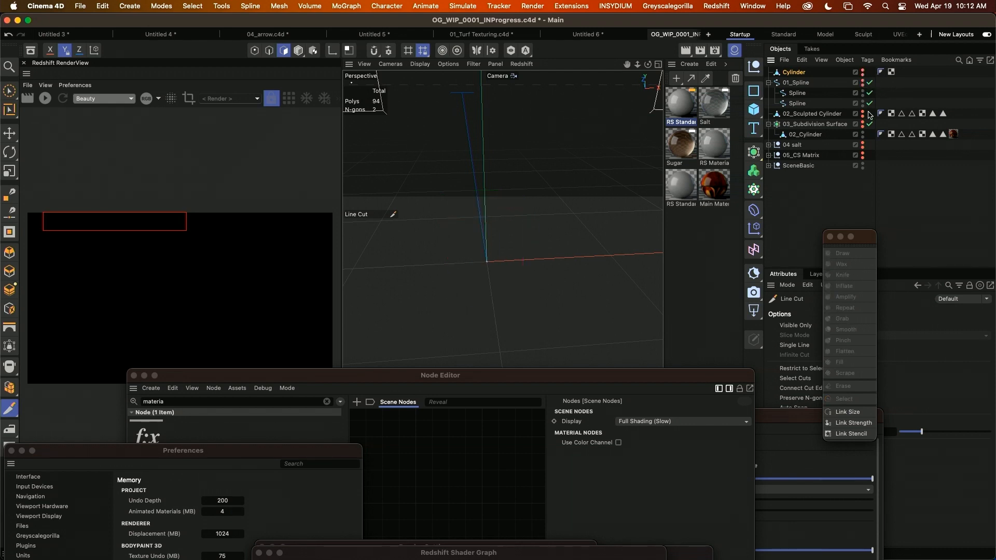
mouse_move(502, 280)
alt+mouse_down()
mouse_move(531, 258)
mouse_move(534, 270)
mouse_move(555, 267)
mouse_move(547, 274)
mouse_move(558, 288)
alt+mouse_up()
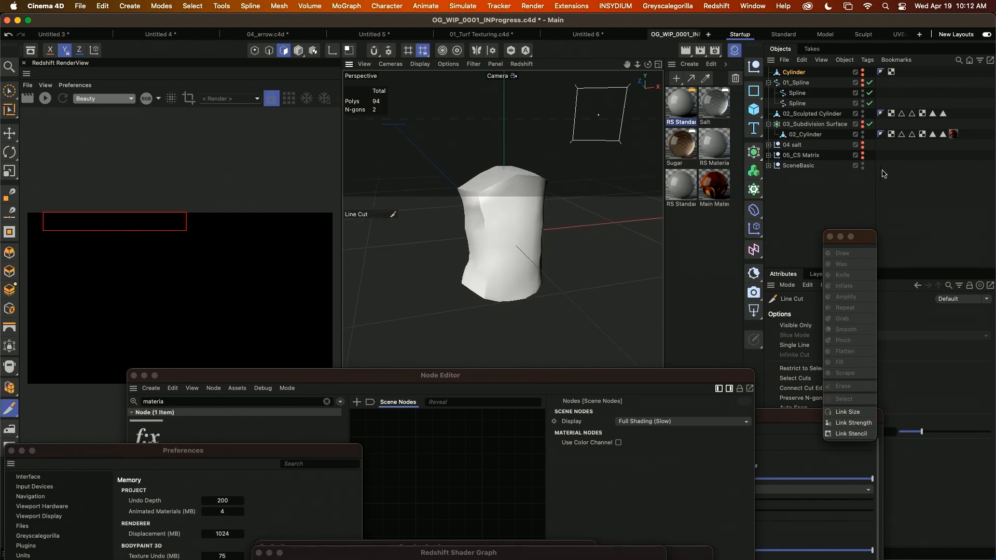
click(862, 112)
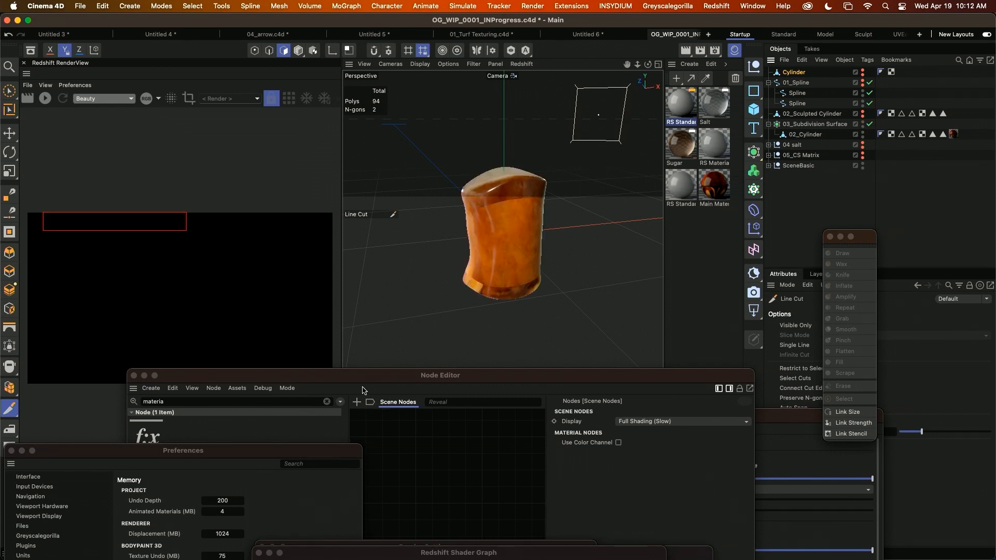
Move the Node Editor aside, switch to Finder and open OG NUGG 02 Main_diffuse.png from the project's tex folder.
drag(385, 381, 687, 483)
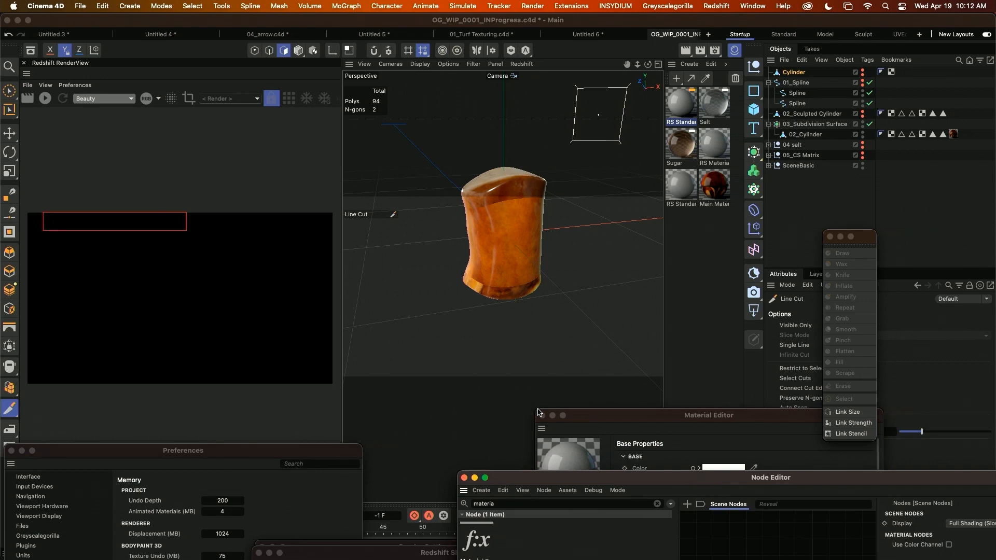
key(super+Tab)
key(super+Tab)
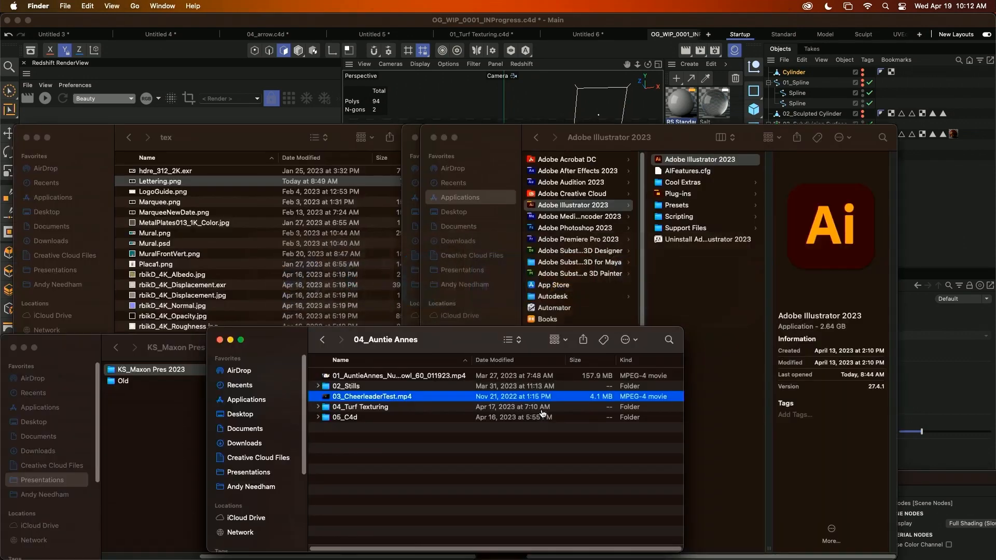
double_click(344, 417)
click(353, 386)
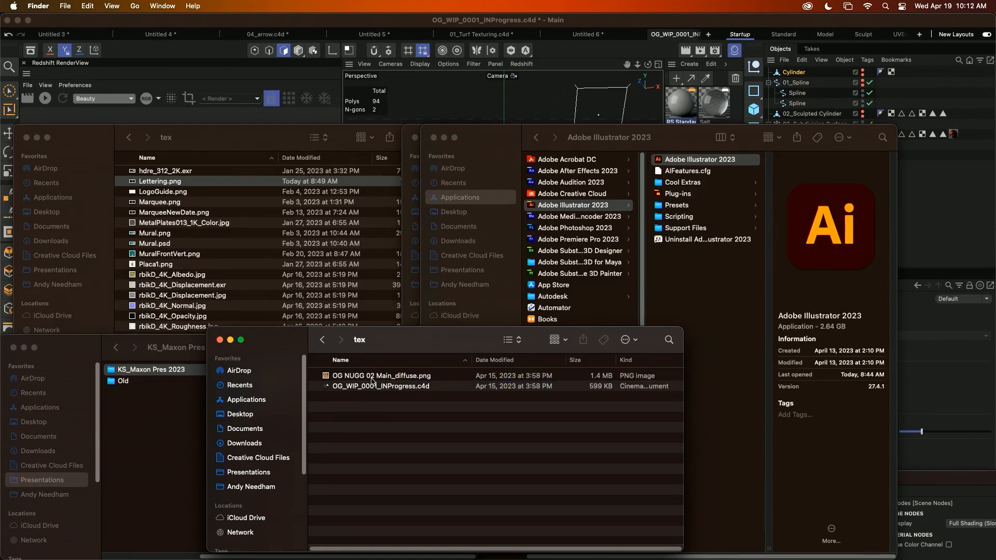
double_click(371, 376)
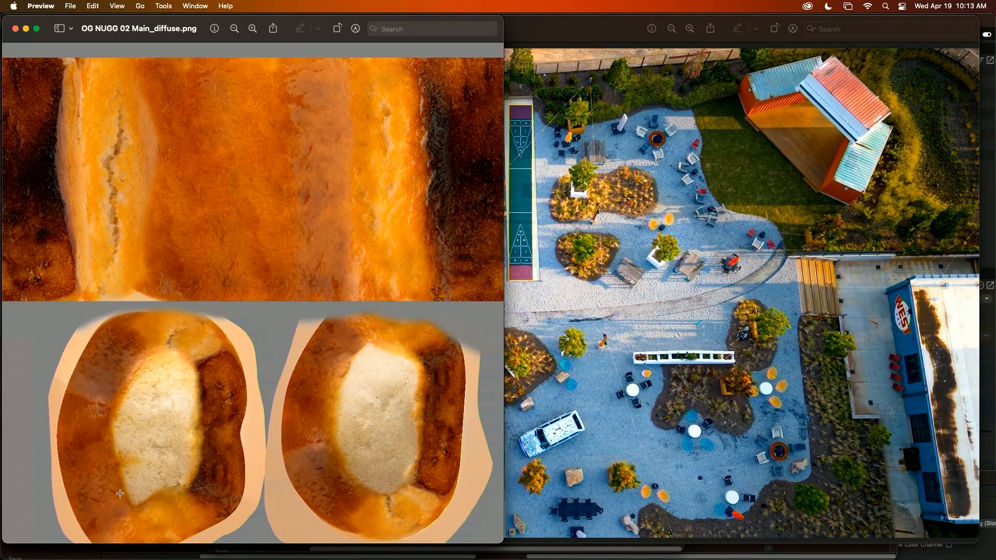
Return to Cinema 4D, switch to the UV editing layout and display only the UVWMain map of 02_Cylinder.
key(super+Tab)
key(super+Tab)
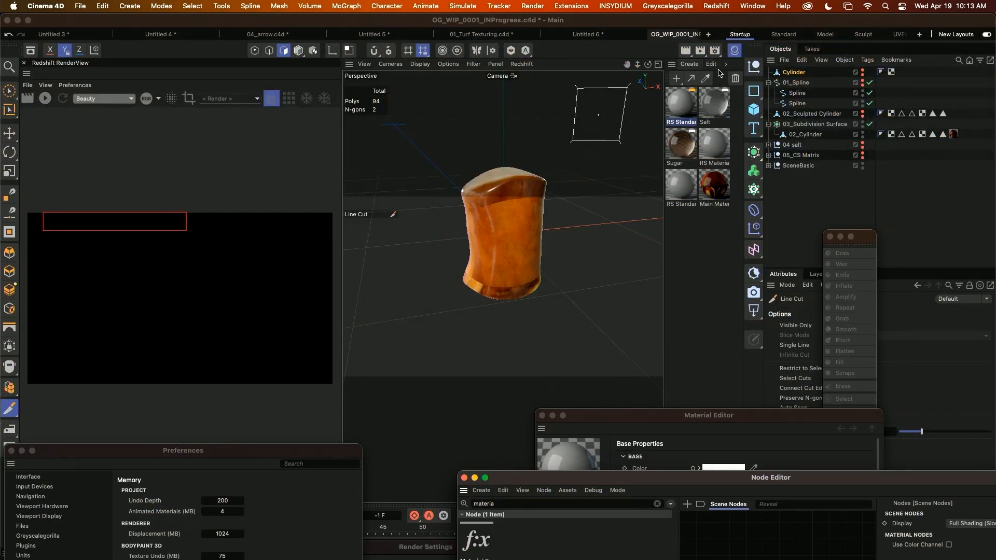
click(897, 34)
click(489, 243)
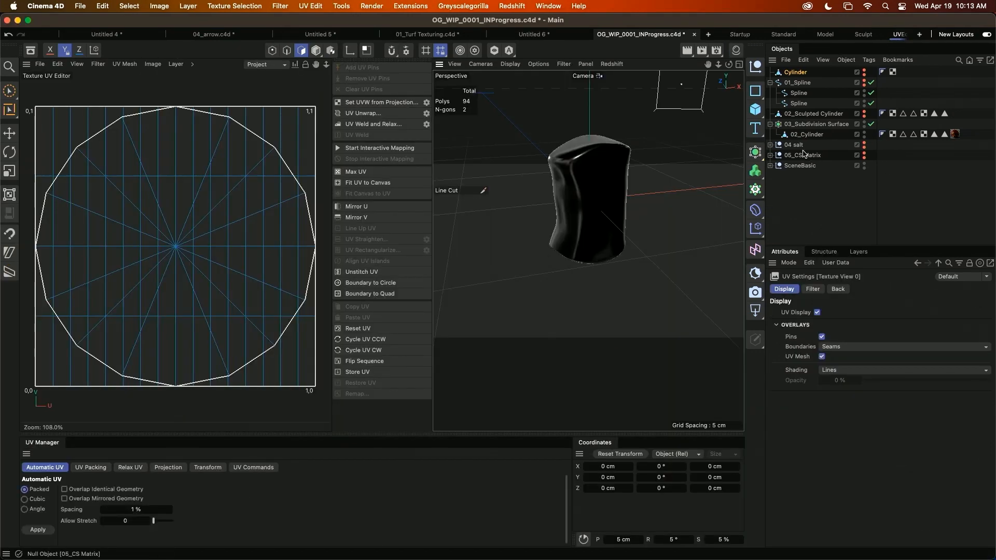
click(890, 134)
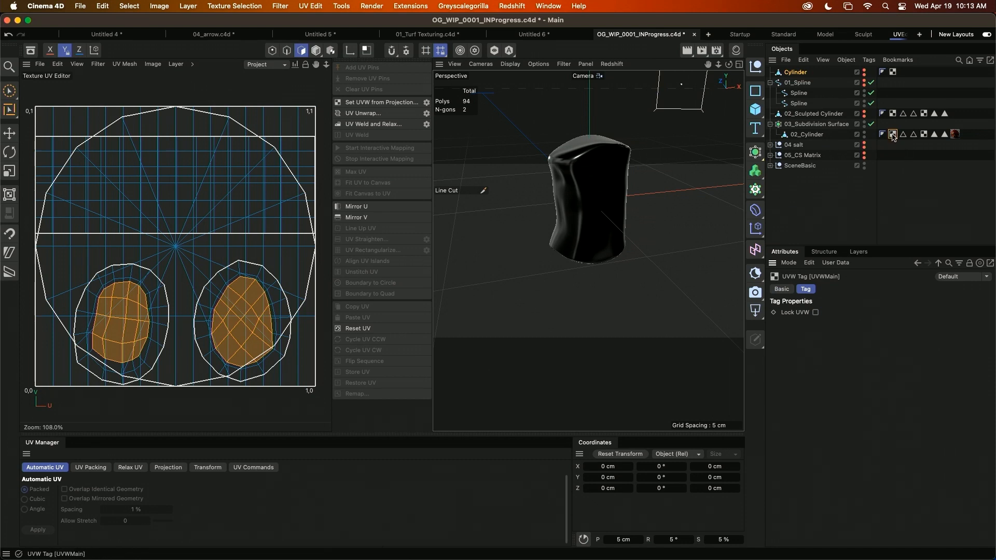
click(819, 213)
click(892, 135)
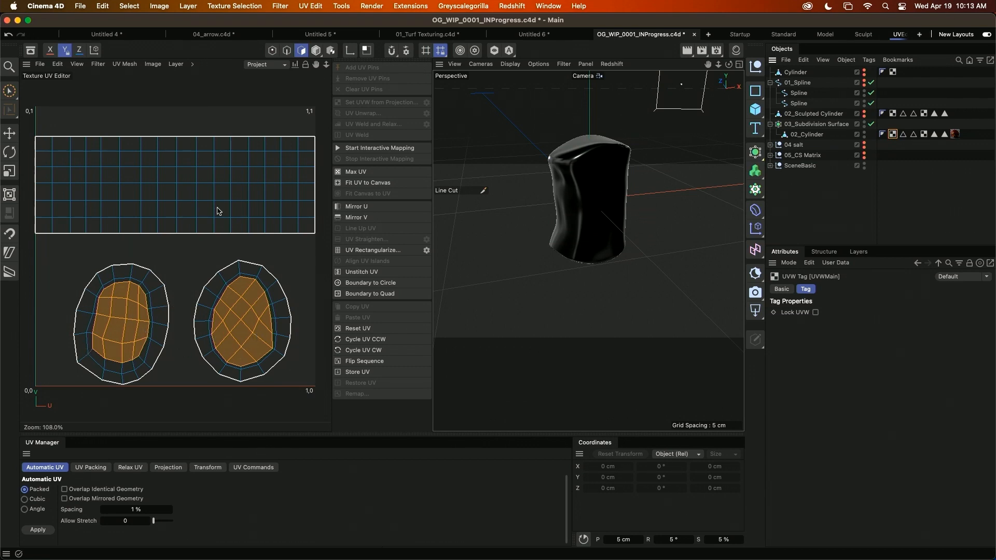
Inspect 02_Cylinder's UVWEnds map and the settings of its Main Material tag.
click(923, 135)
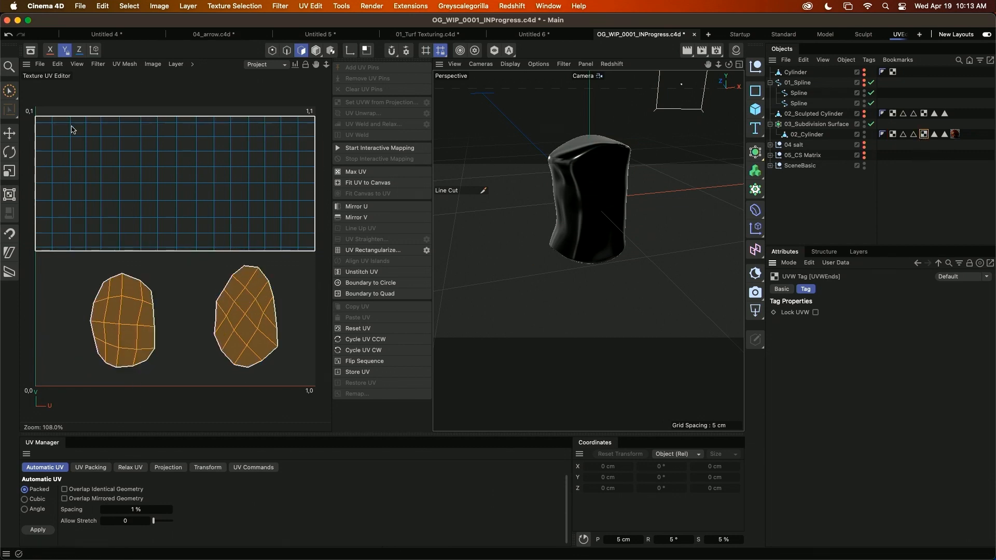
alt+middle_drag(616, 218, 623, 263)
alt+drag(651, 293, 613, 278)
scroll(601, 284, up, 4)
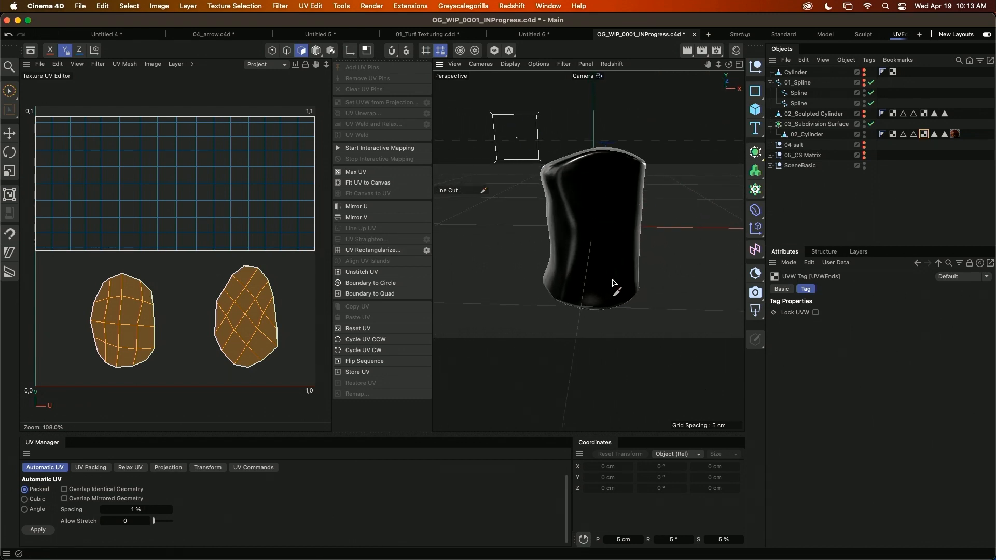
click(956, 134)
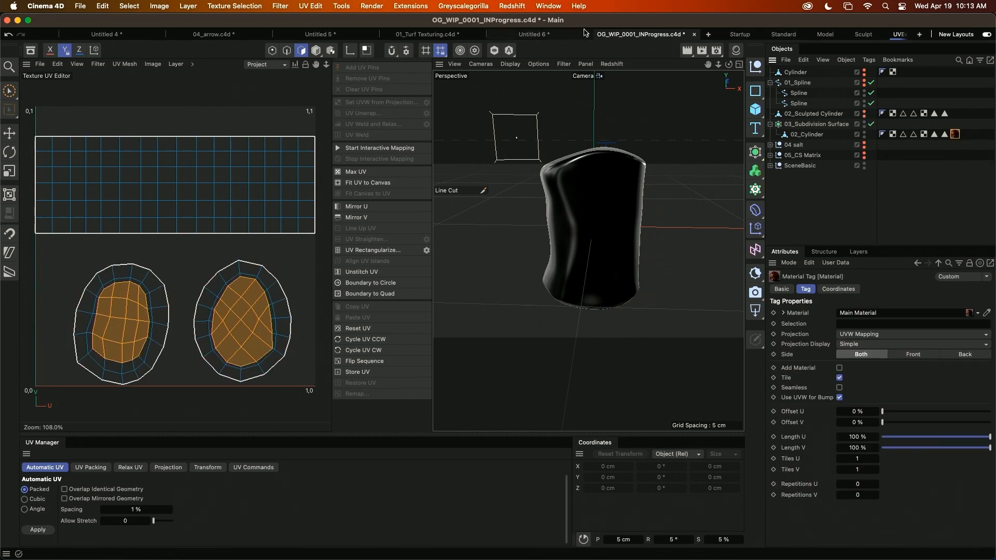
Restore the Startup layout, move Render Settings off the viewport and select the nugget's 02_Cylinder in polygon mode.
click(739, 34)
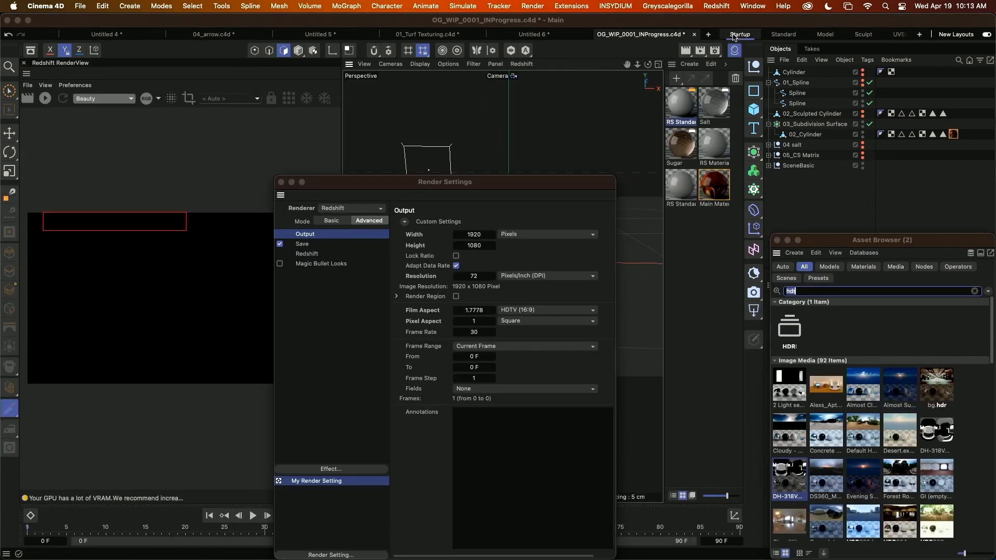
drag(416, 186, 935, 337)
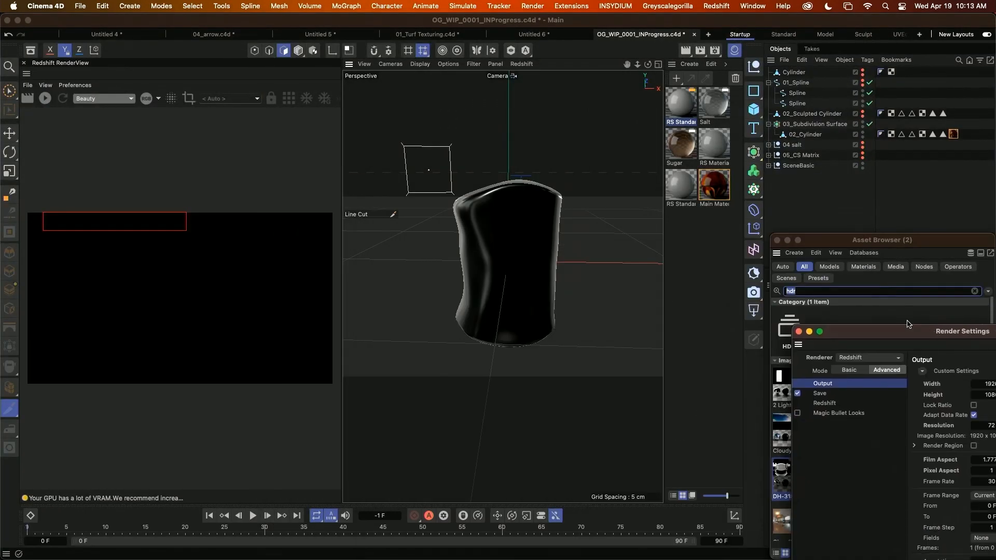
alt+drag(519, 287, 548, 284)
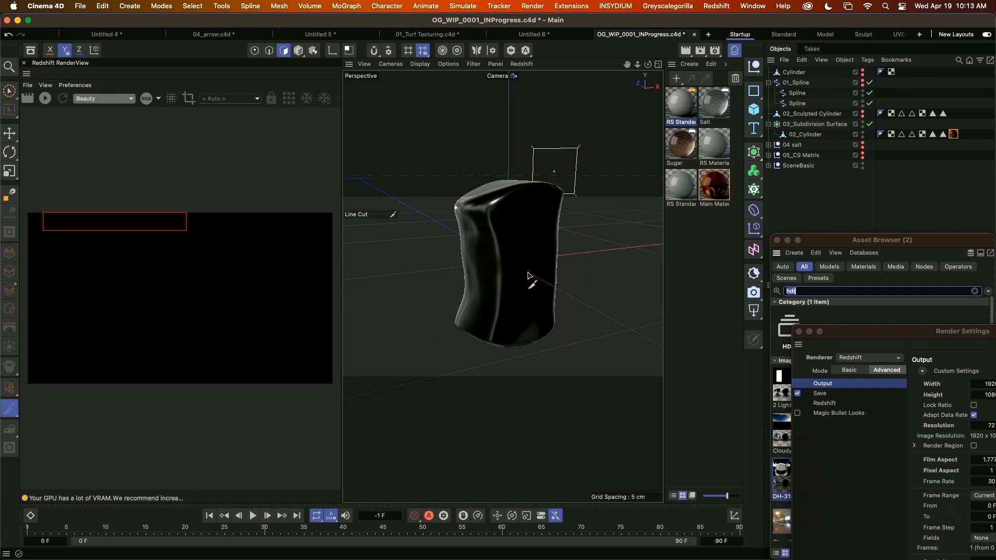
key(Return)
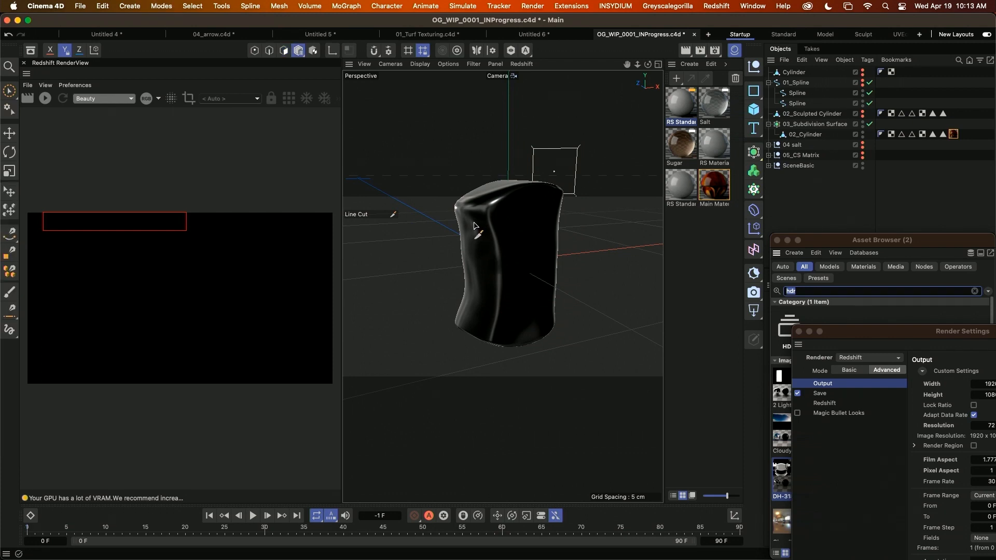
click(9, 91)
click(542, 260)
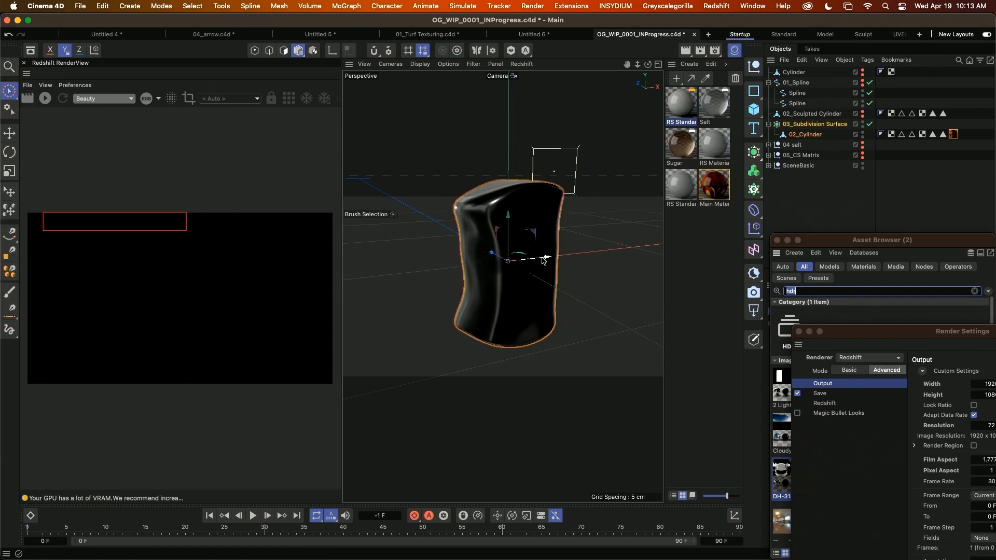
alt+drag(542, 260, 501, 260)
key(Return)
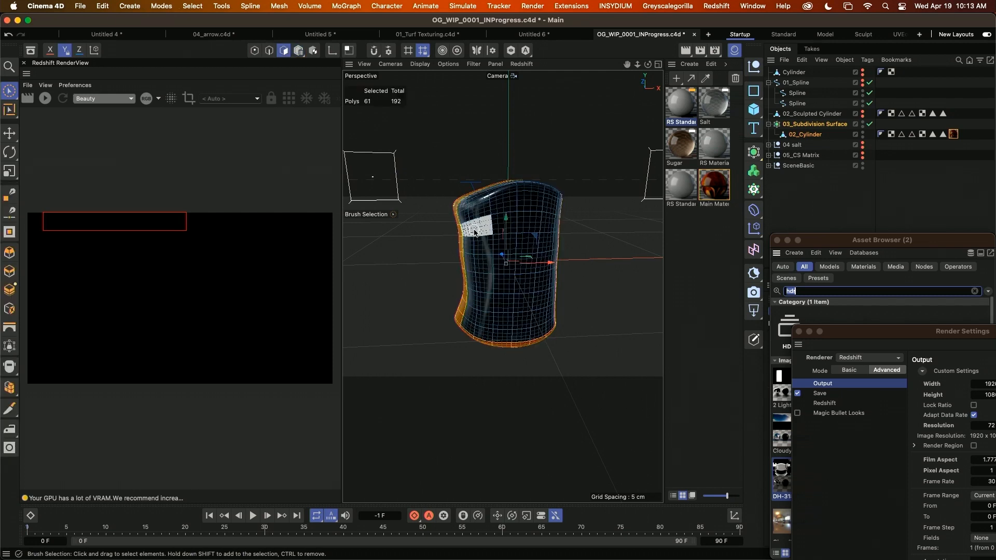
Find Loop Selection through the Commander and select the ring of polygons around the top edge of 02_Cylinder.
key(shift+s)
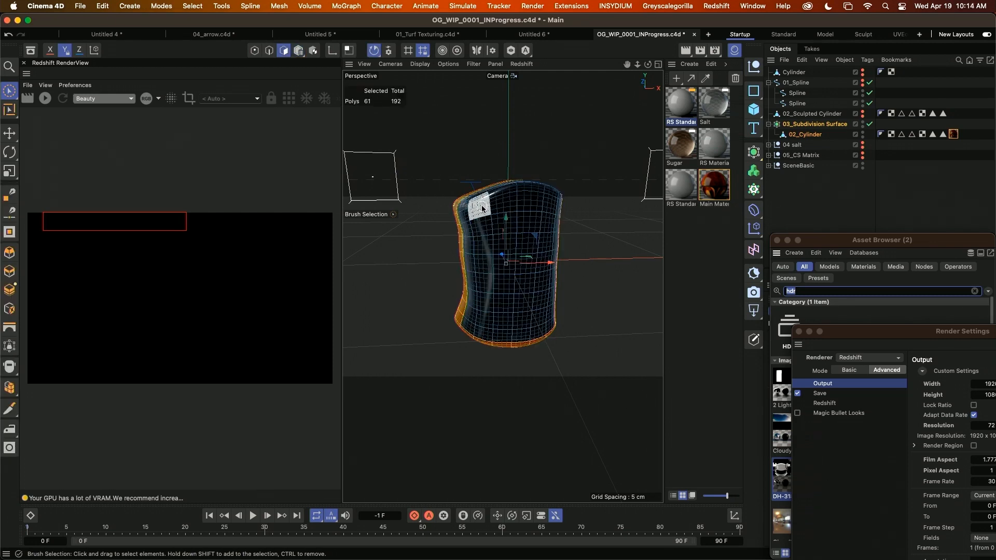
key(shift+c)
text(loo)
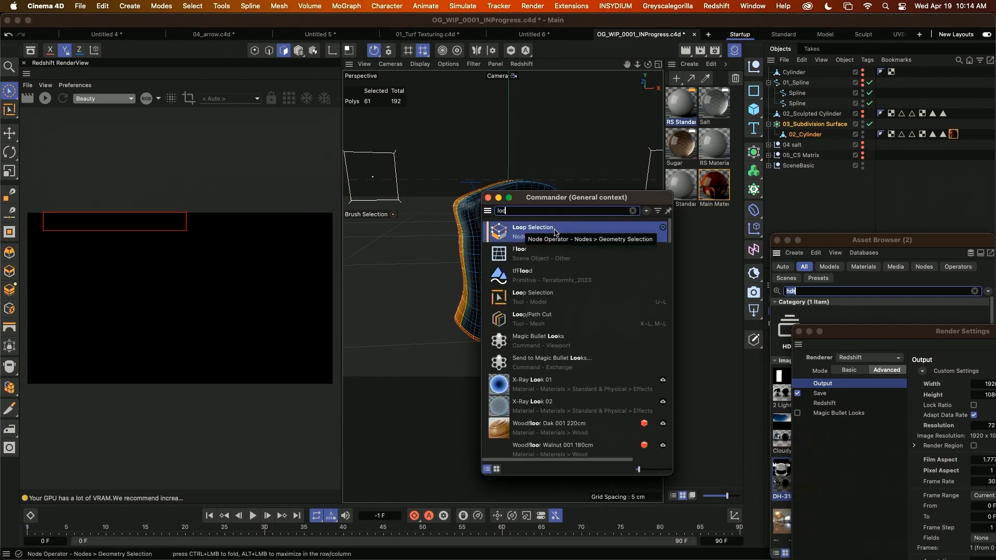
click(534, 297)
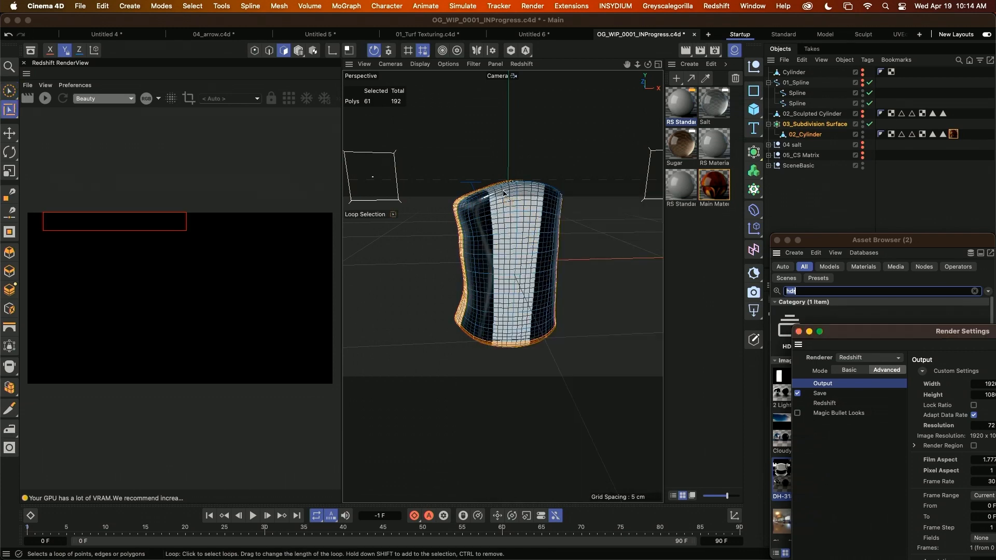
click(501, 194)
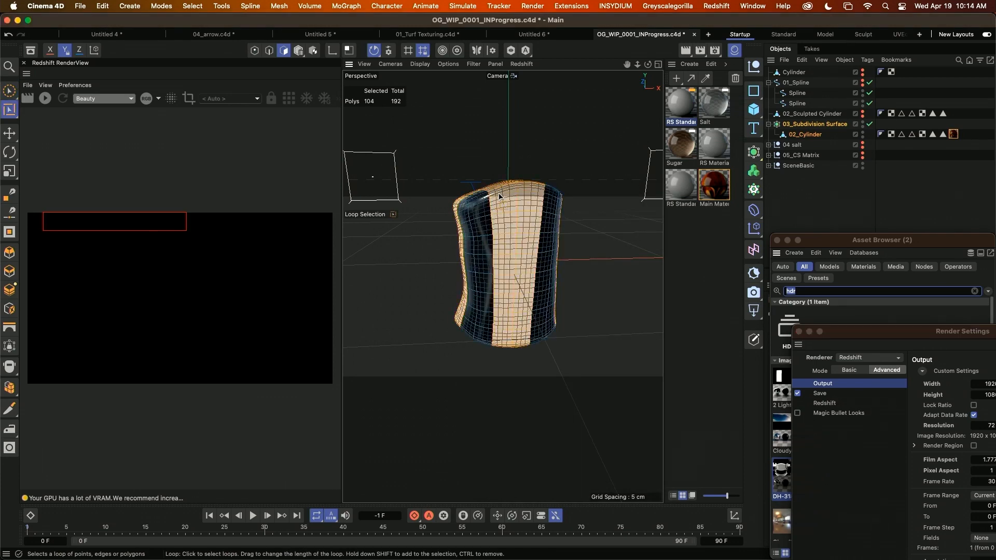
click(492, 199)
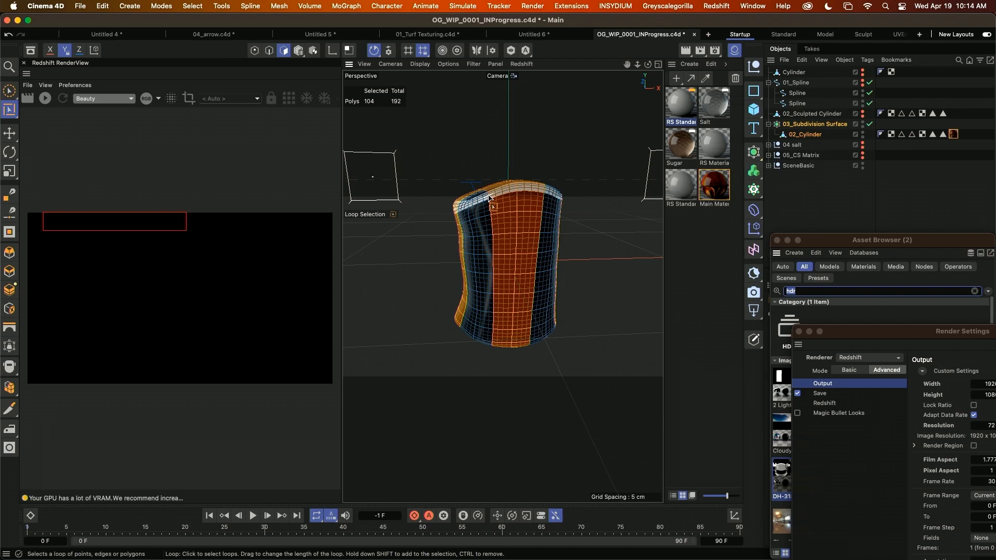
Add the bottom edge ring of 02_Cylinder to the selection and fill-select the top and bottom caps.
shift+click(496, 344)
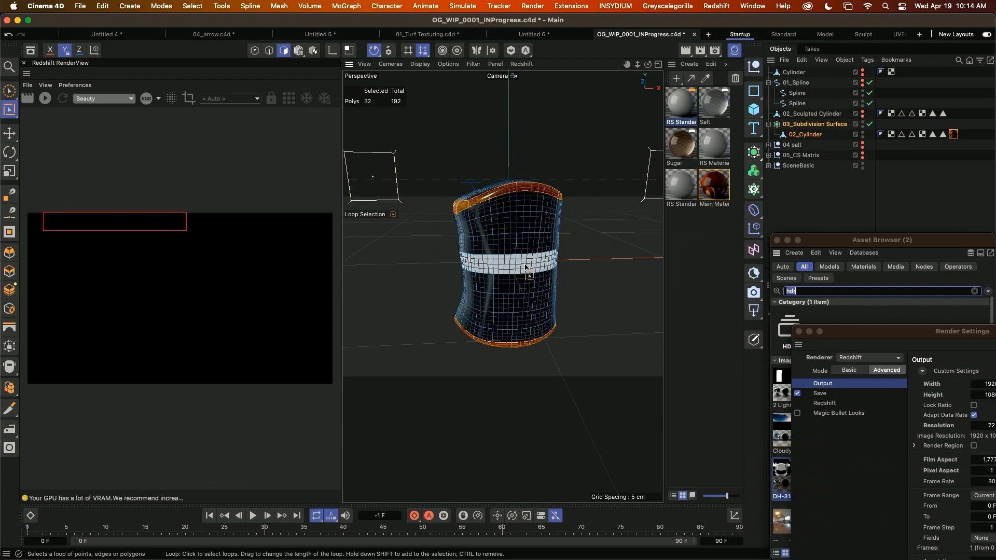
alt+drag(525, 266, 523, 315)
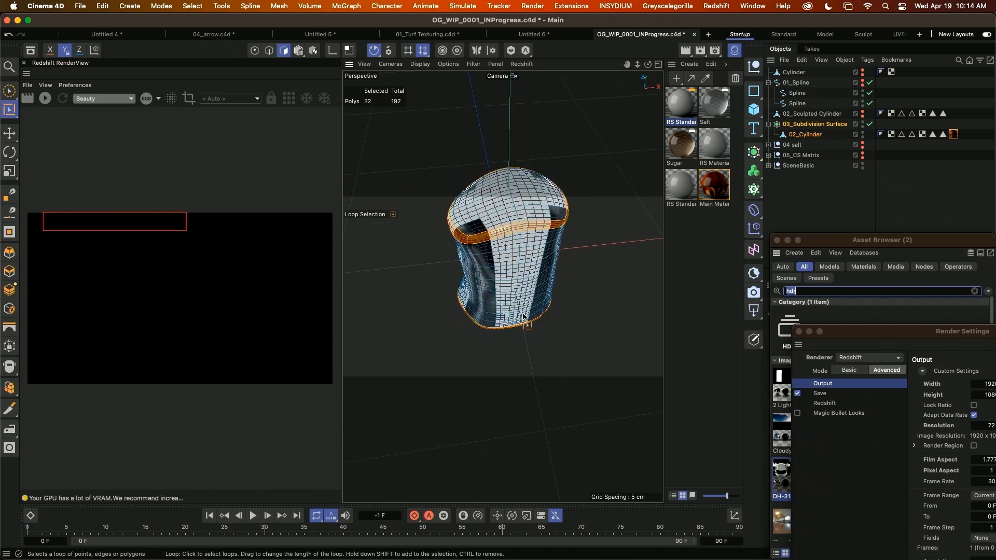
key(u)
key(f)
click(501, 186)
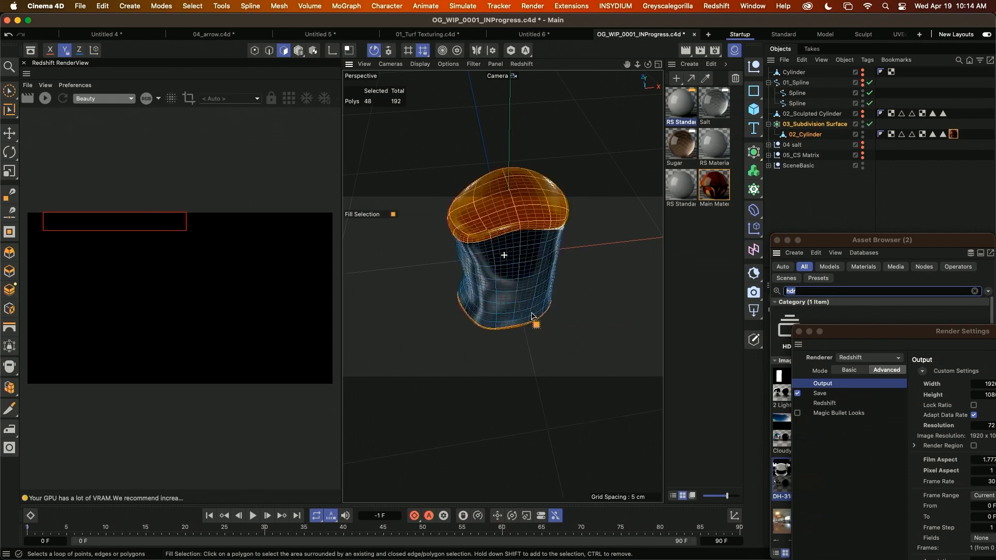
alt+drag(507, 251, 538, 171)
click(507, 336)
alt+drag(508, 336, 534, 389)
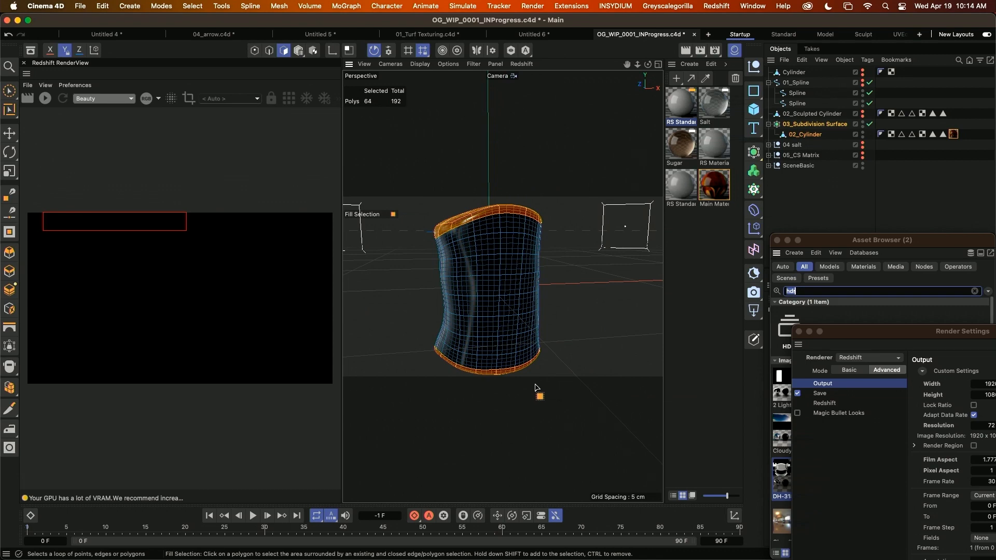
Find Set Vertex Weight through the Commander and apply a 100% weight in Set mode to the selected cap polygons.
key(shift+c)
text(set w)
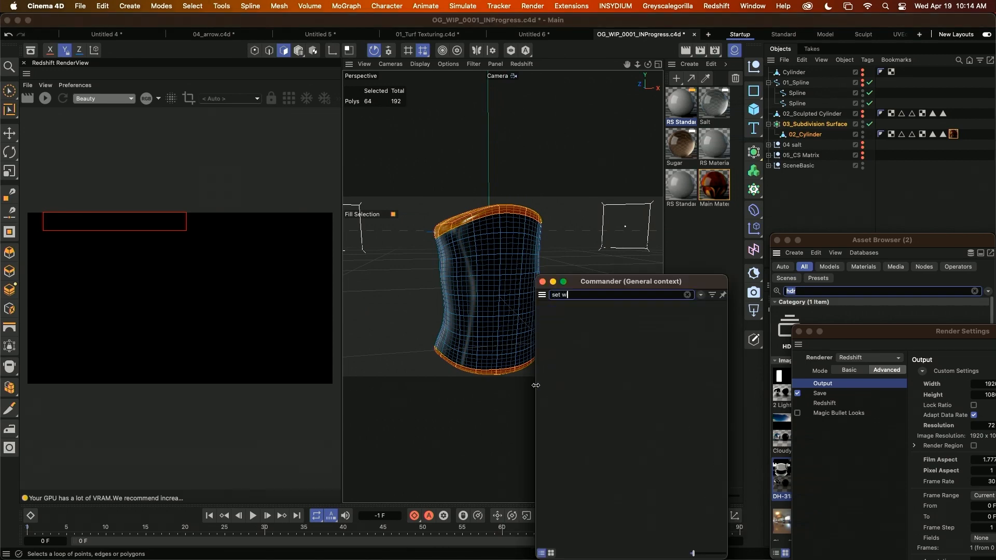
text(eigh)
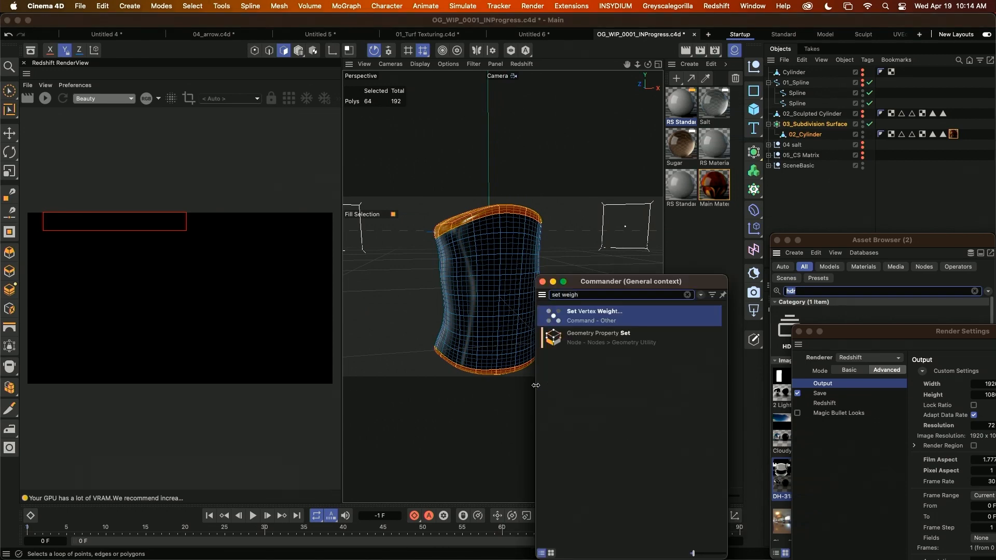
click(595, 315)
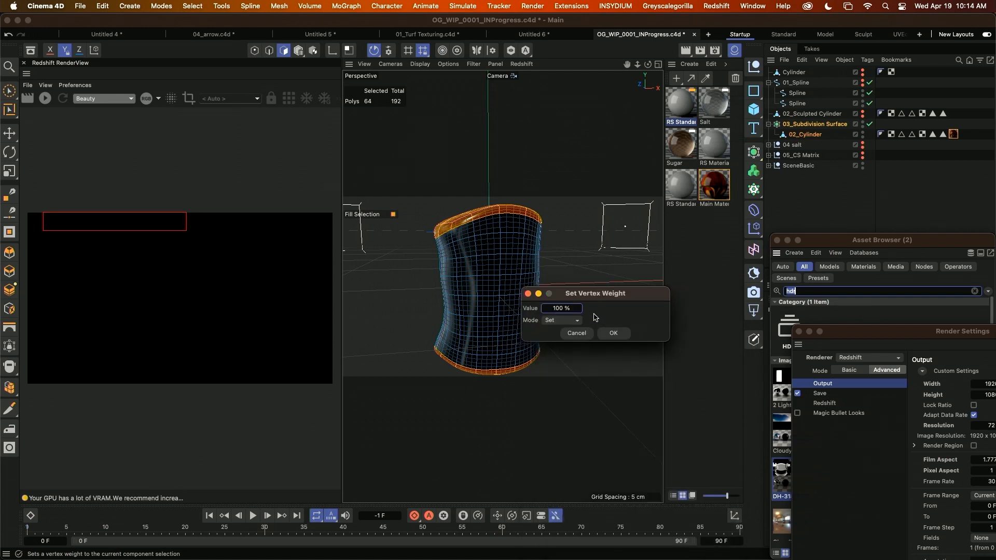
click(614, 333)
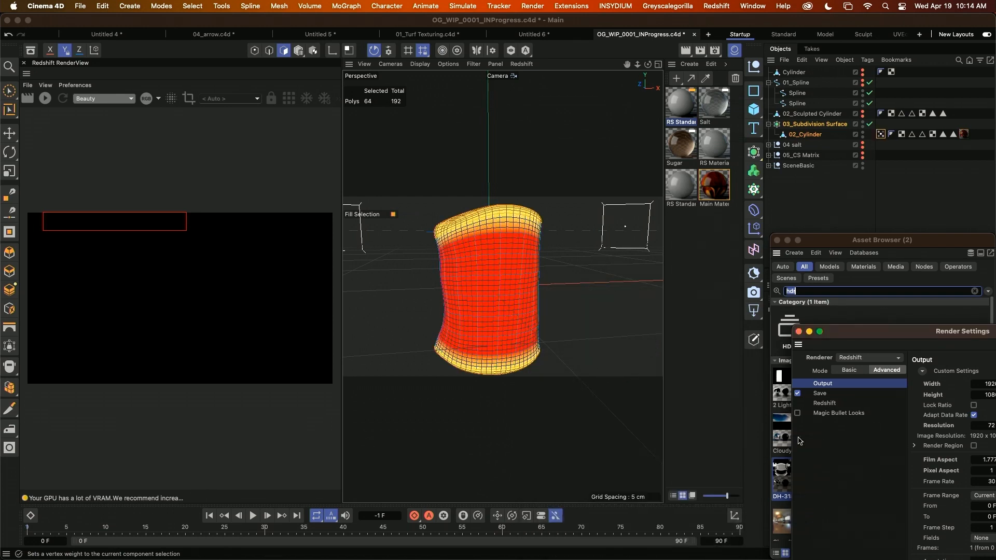
Show 02_Cylinder's Main Material in the Node Editor and move that window clear of the nugget.
click(964, 135)
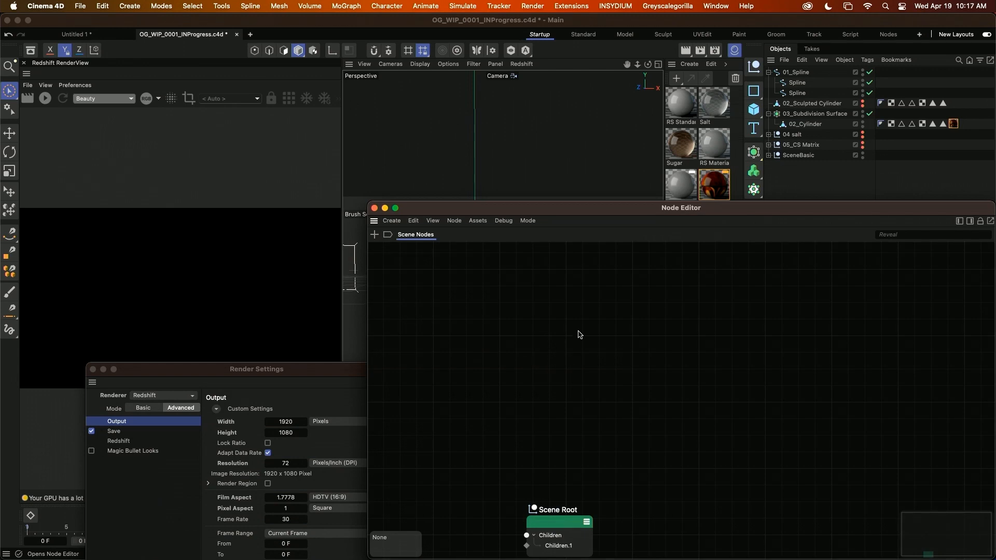
drag(562, 212, 158, 136)
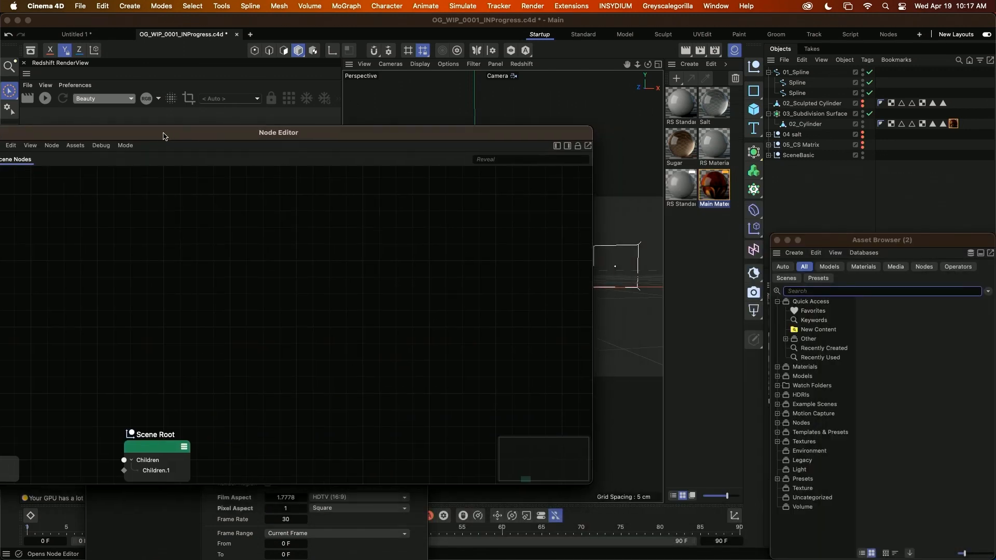
click(954, 124)
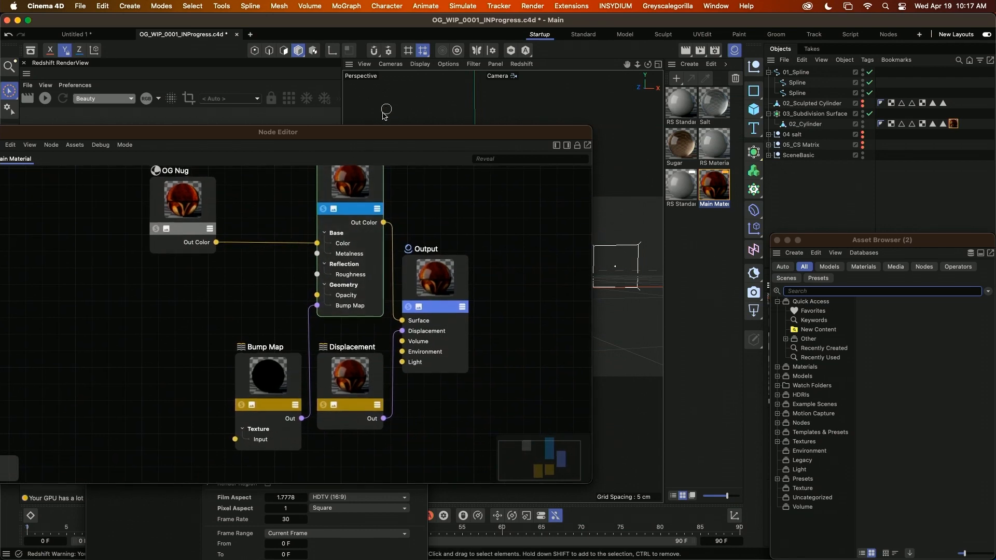
drag(373, 136, 183, 177)
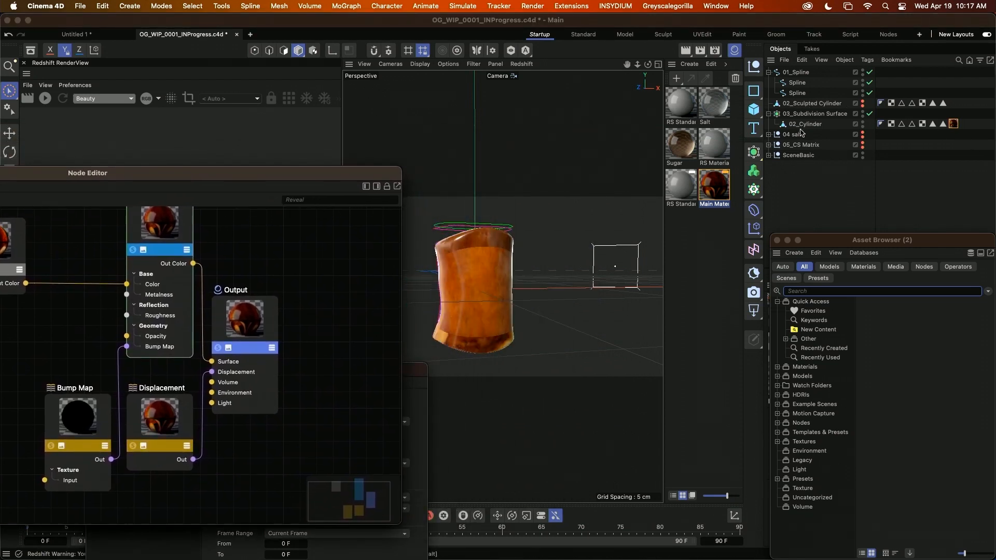
Examine the textured nugget alongside Main Material's OG Nug, RS Standard, Bump Map and Displacement nodes.
click(466, 319)
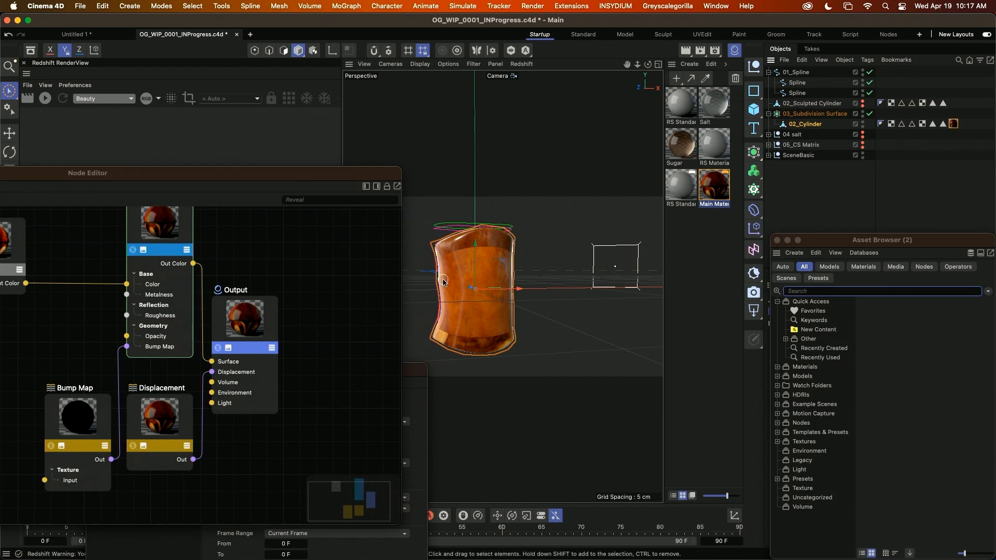
drag(443, 281, 472, 287)
alt+middle_drag(182, 415, 193, 457)
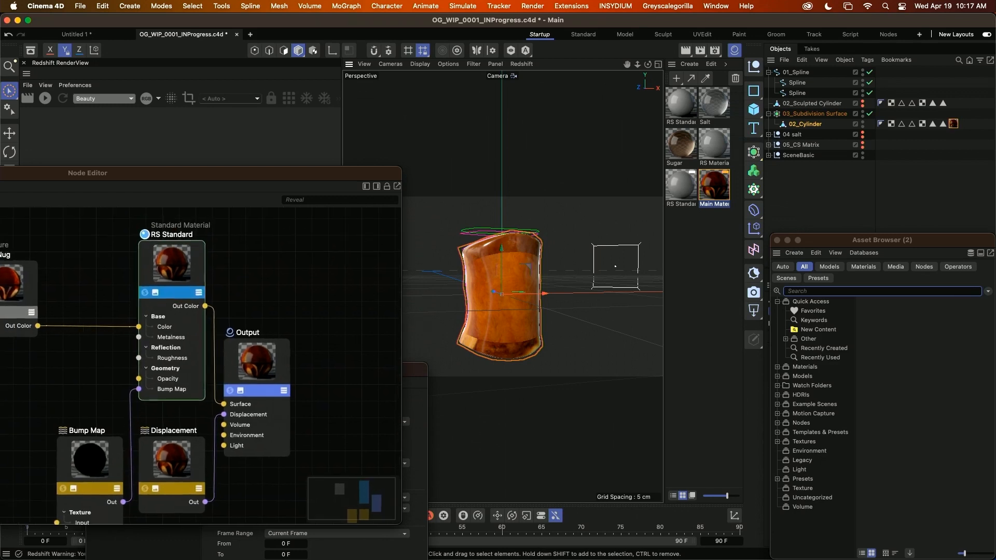
alt+middle_drag(182, 415, 244, 356)
scroll(205, 413, down, 3)
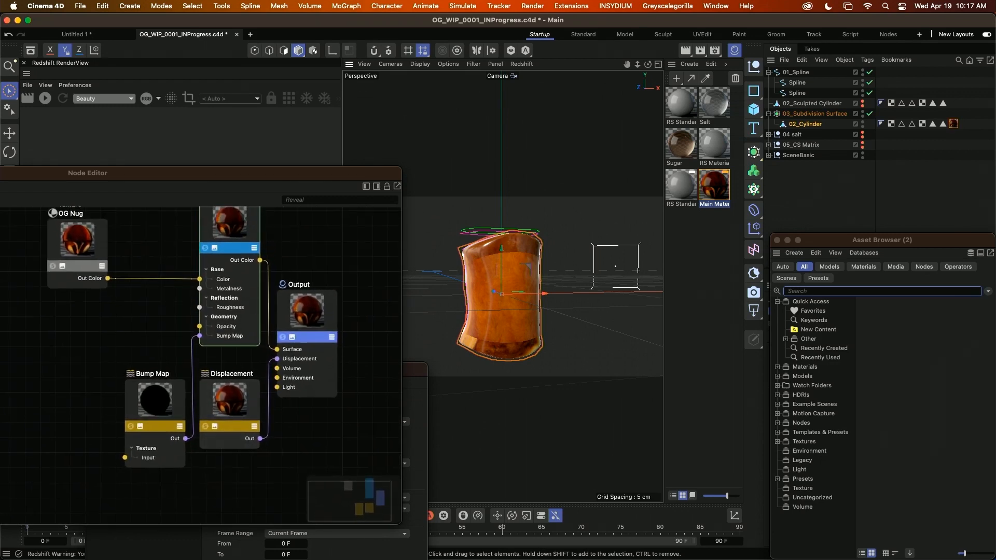
double_click(815, 125)
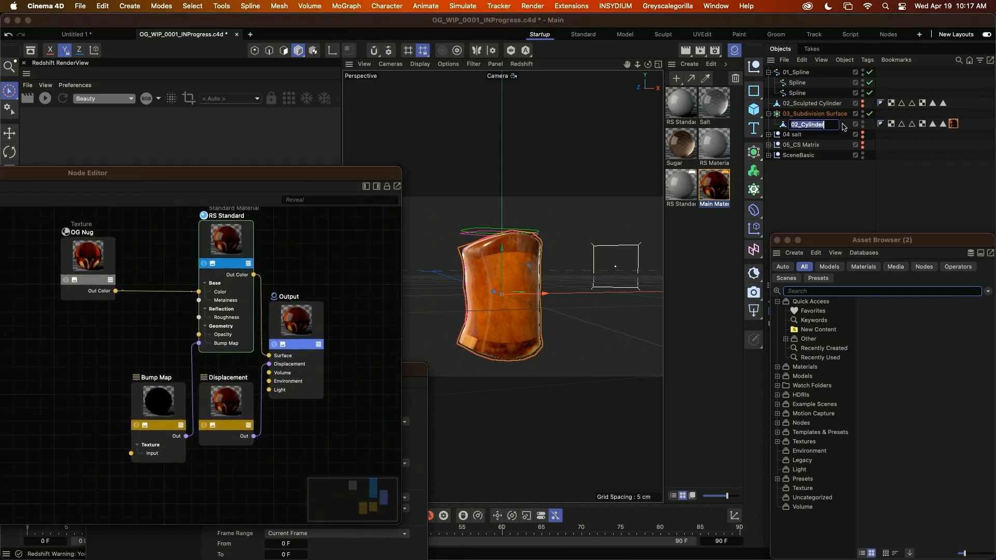
click(896, 148)
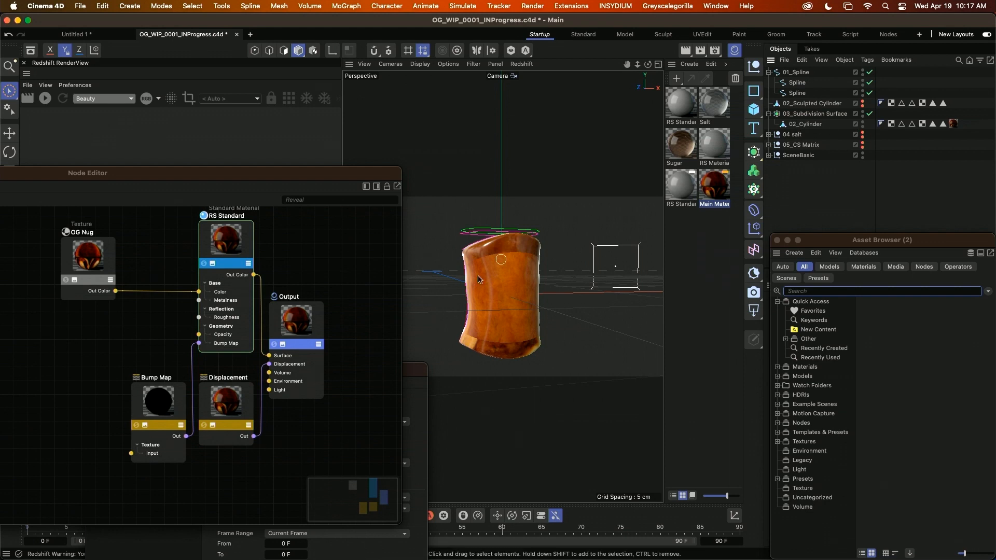
Show the Node Editor's asset list, search for "ramp" and add a Ramp node to Main Material.
drag(269, 176, 622, 147)
click(723, 156)
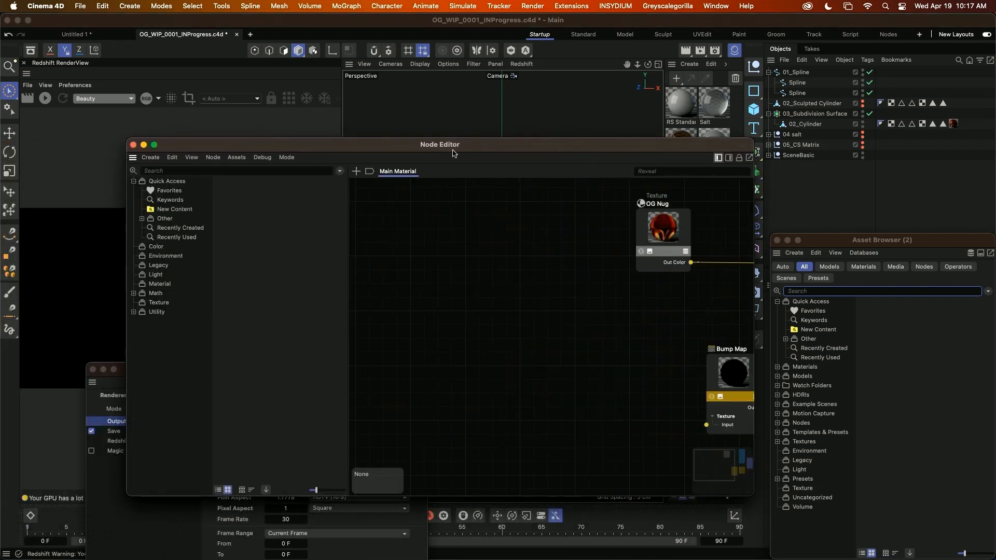
click(177, 170)
text(ram)
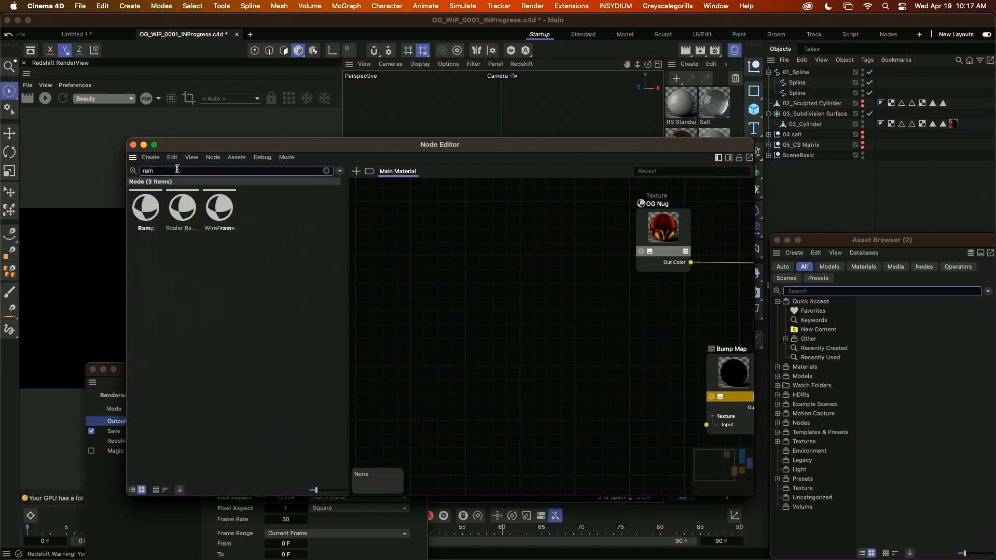
text(p)
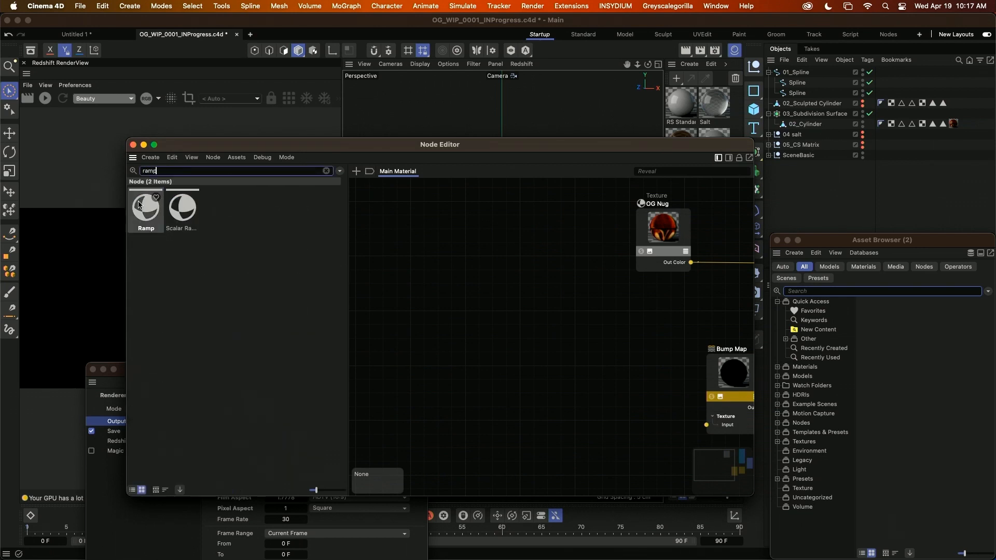
click(158, 217)
drag(172, 224, 571, 331)
middle_drag(631, 323, 503, 323)
Select 02_Cylinder, move the Node Editor aside and examine where the nugget's caps meet its side.
click(808, 124)
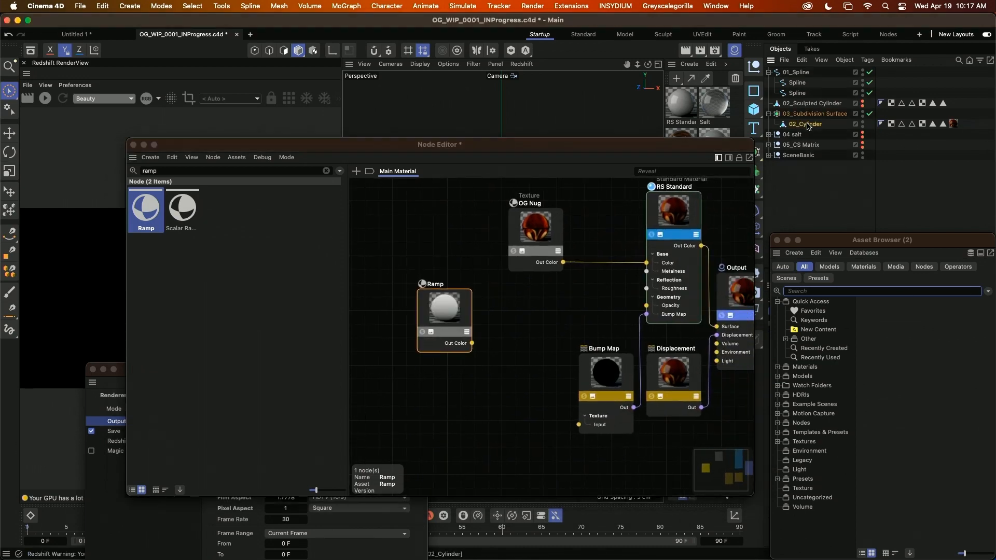
drag(598, 145, 245, 183)
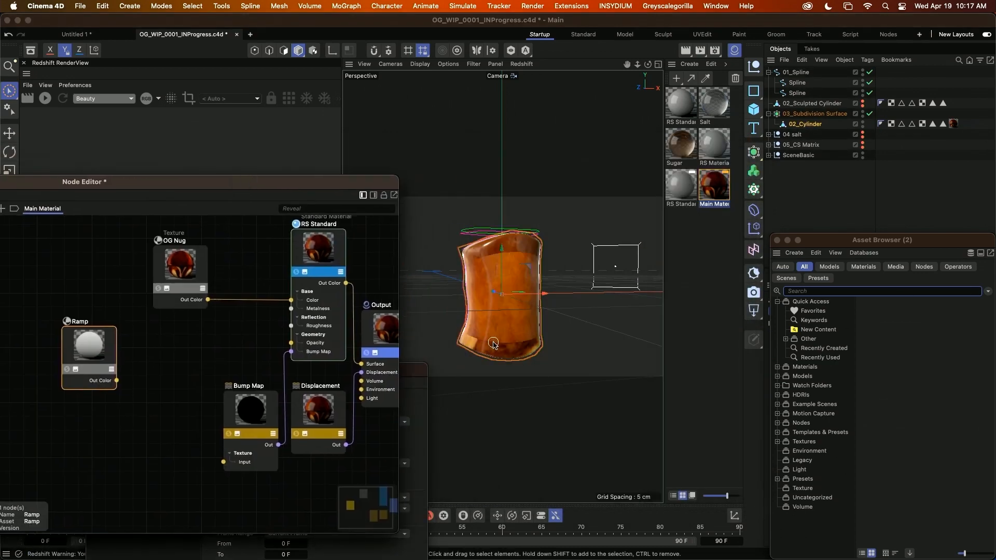
click(476, 331)
click(489, 330)
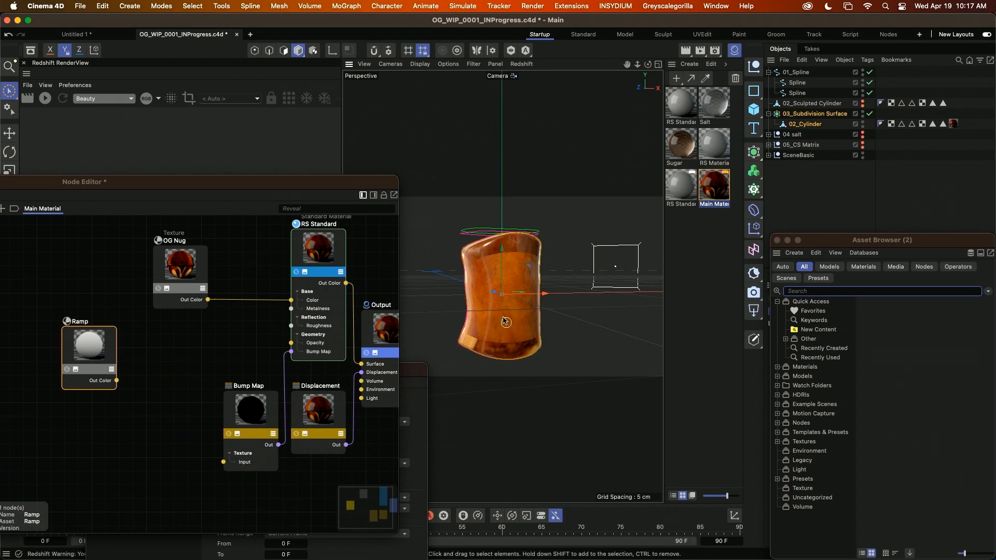
alt+middle_drag(503, 322, 510, 348)
alt+drag(506, 312, 495, 330)
alt+right_drag(496, 331, 517, 327)
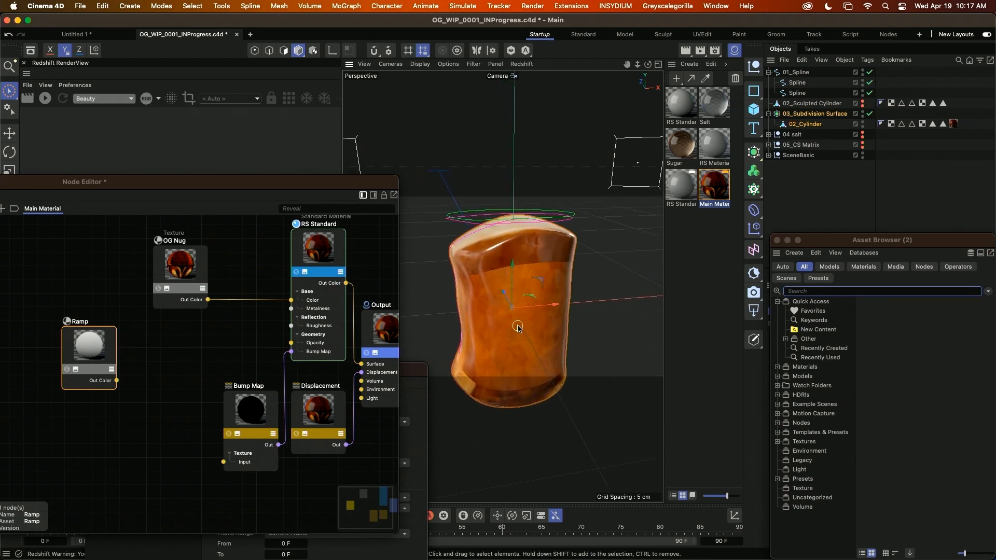
mouse_move(516, 340)
alt+middle_down()
mouse_move(512, 318)
mouse_move(510, 326)
alt+middle_up()
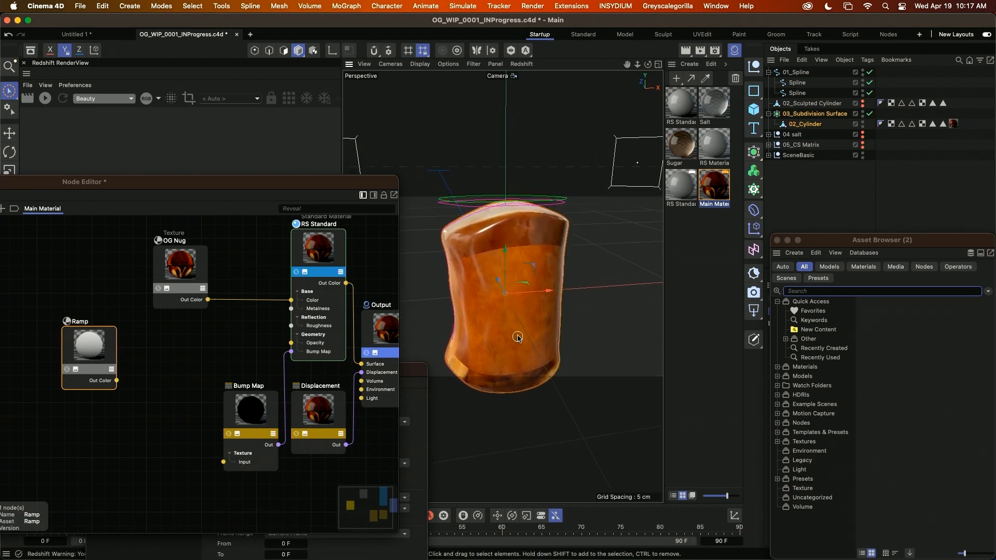
alt+drag(517, 338, 526, 349)
alt+drag(501, 318, 514, 340)
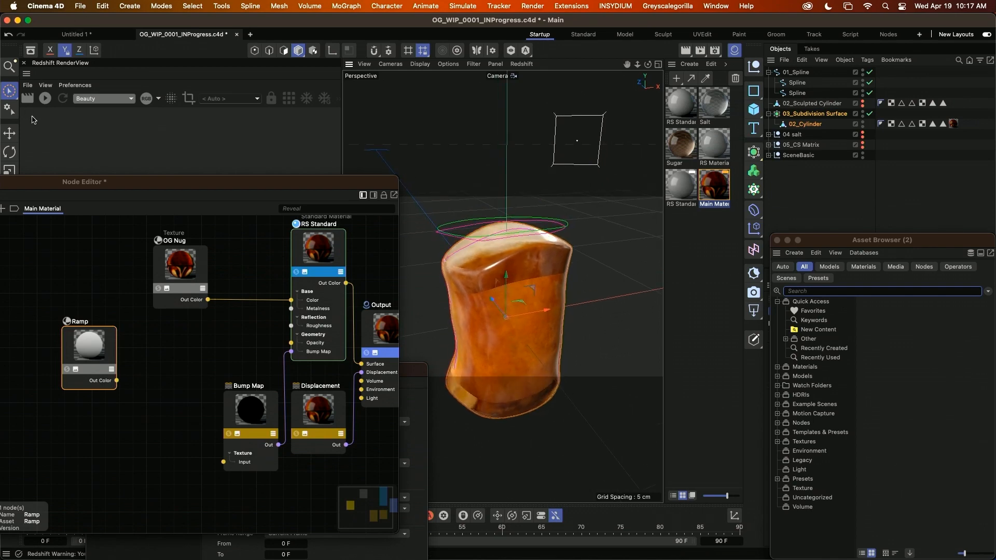
Switch 02_Cylinder to polygon mode and set a 100% vertex weight on its selected cap polygons.
drag(16, 182, 25, 288)
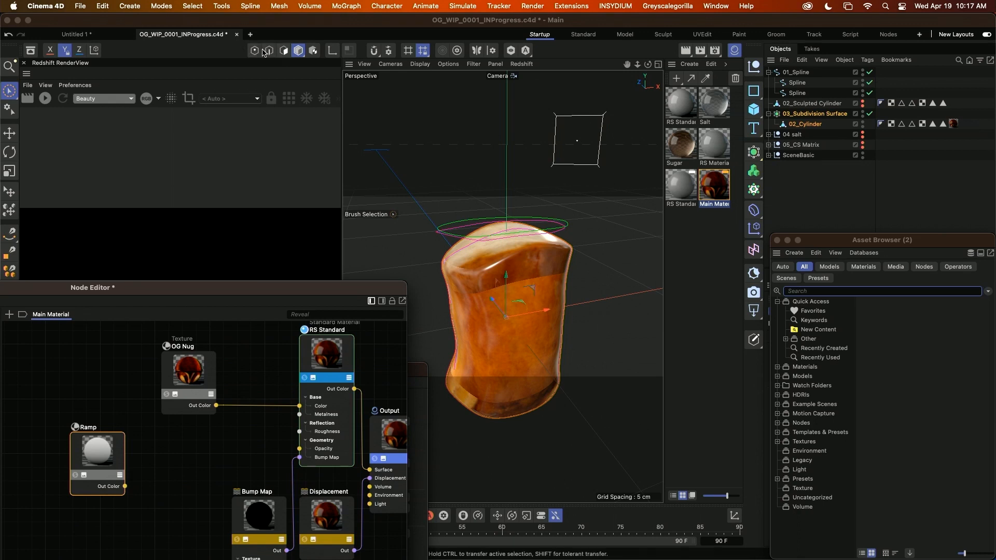
click(283, 51)
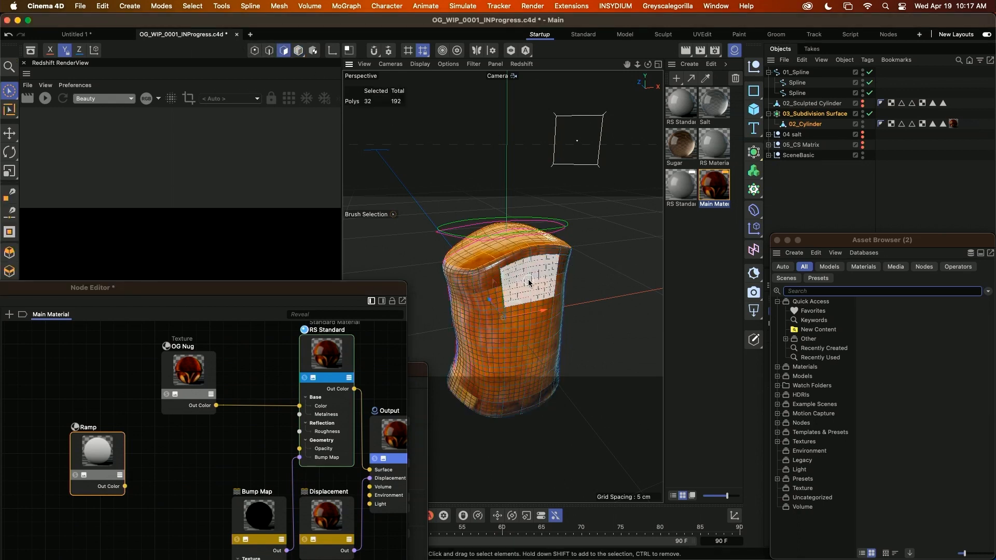
key(shift+c)
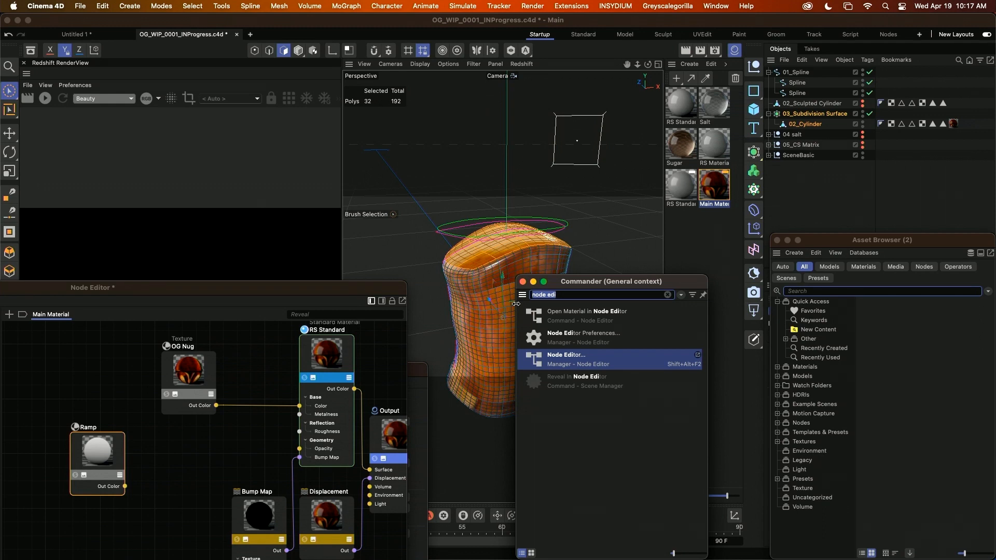
text(set weigh)
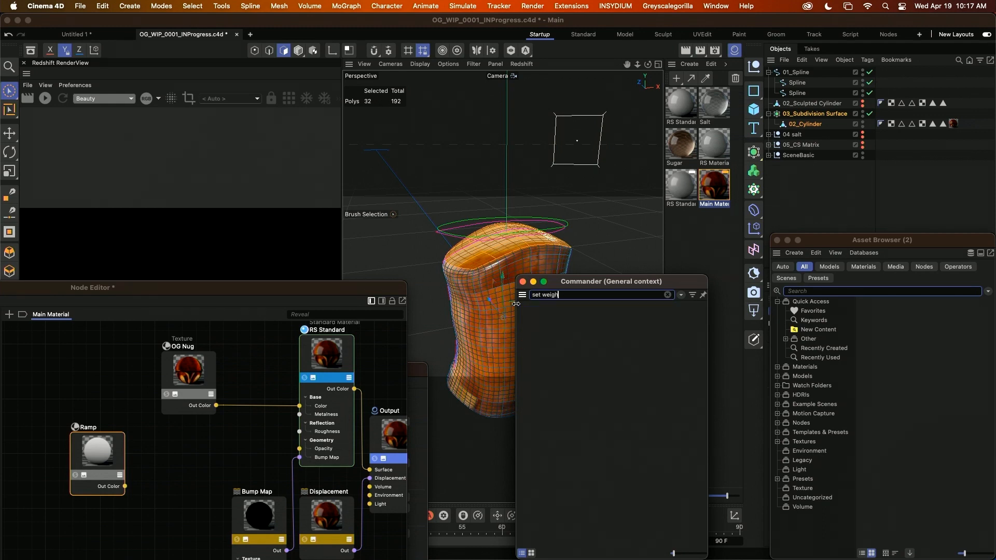
click(596, 319)
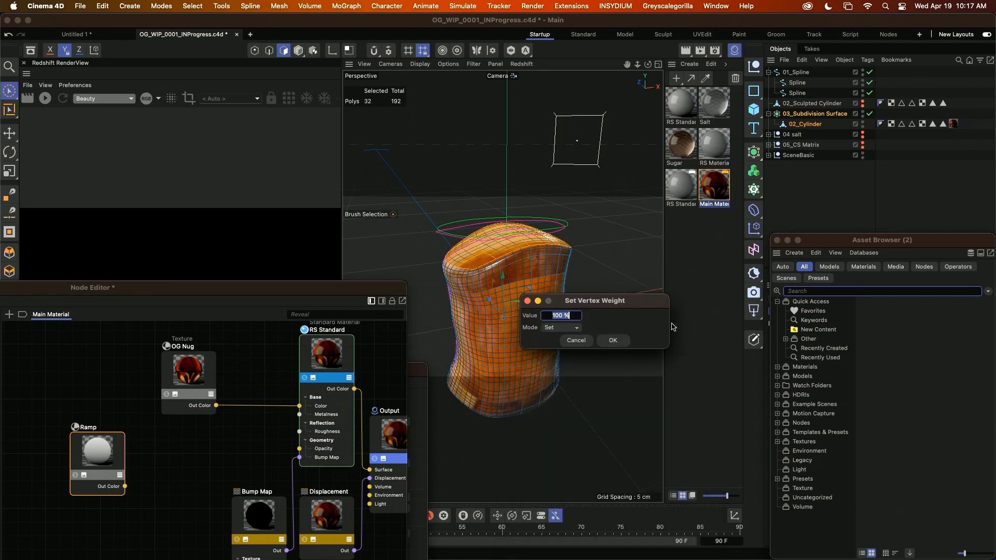
key(Return)
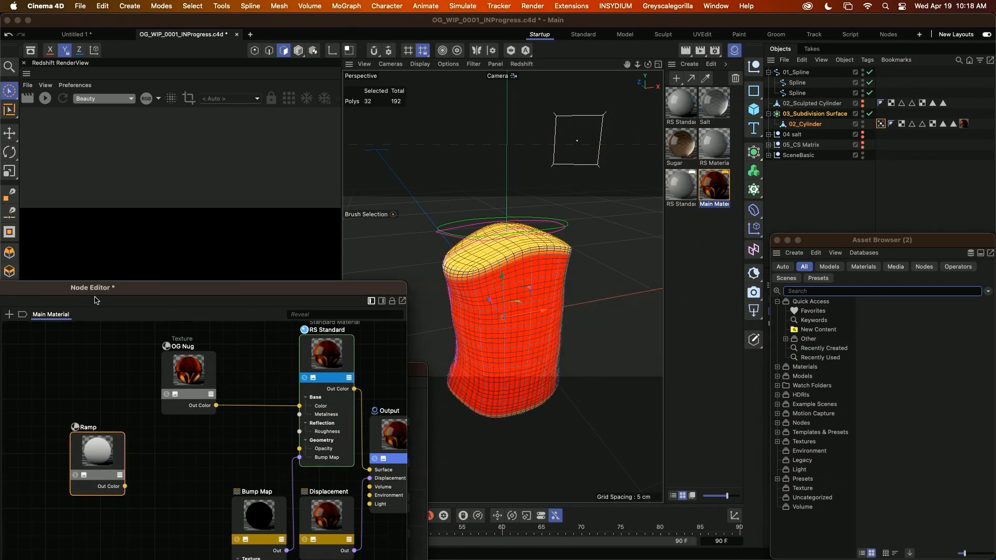
Bring the Node Editor back over the viewport and add a Vertex Attribute node below the Ramp in Main Material.
drag(93, 293, 451, 134)
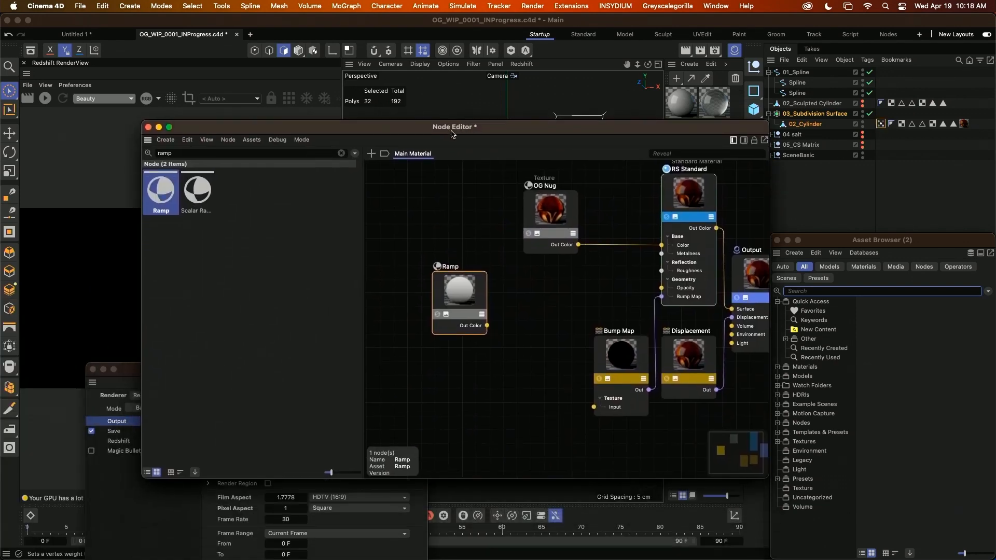
click(191, 153)
text(vert)
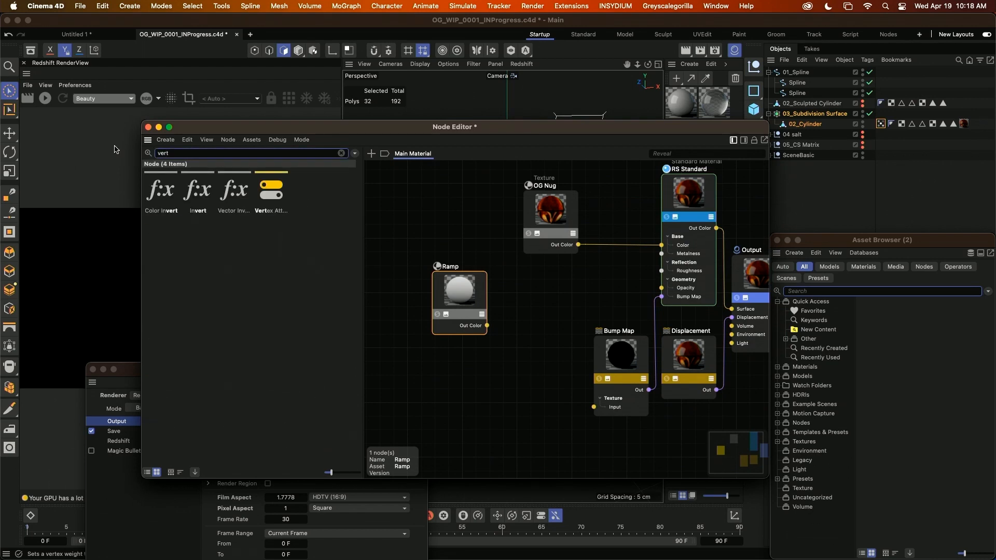
text(e)
drag(161, 192, 415, 389)
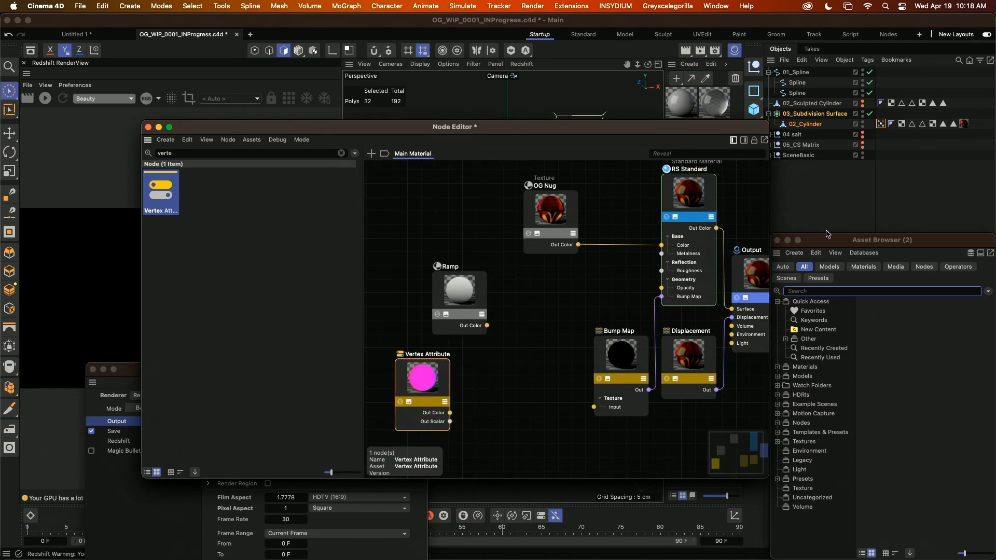
Assign the cylinder's Vertex Map to the Vertex Attribute node and connect its Out Color to the Ramp's Alt Input.
drag(830, 240, 749, 547)
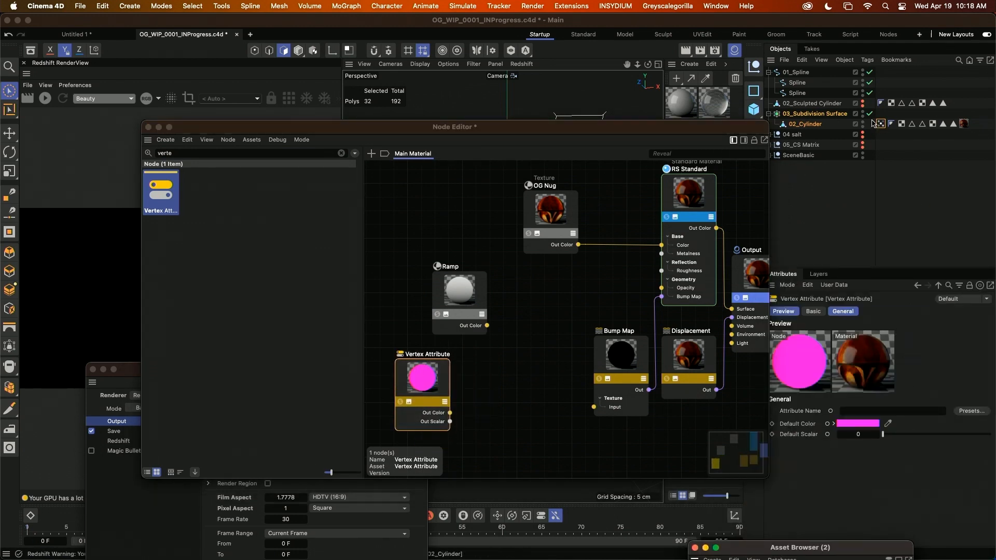
drag(880, 124, 876, 325)
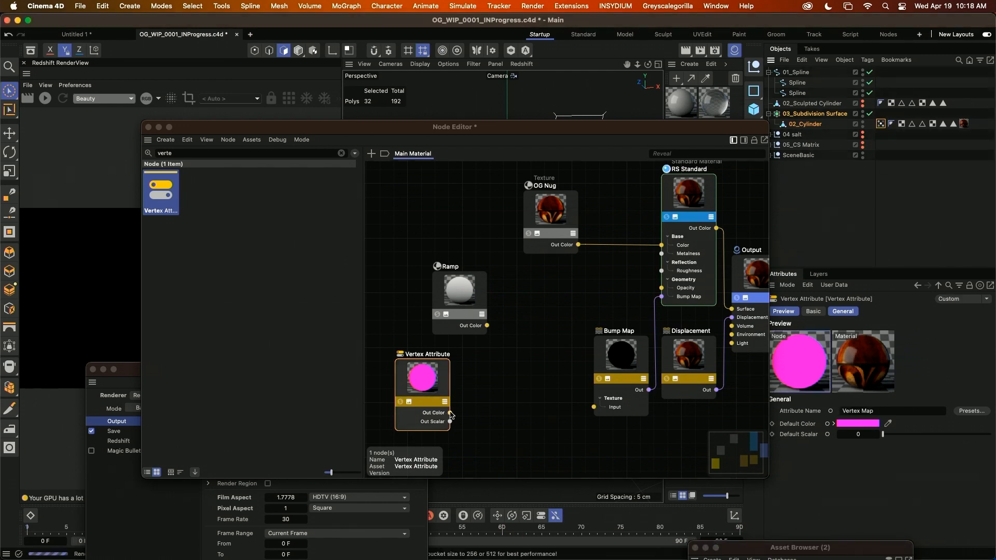
drag(450, 414, 437, 305)
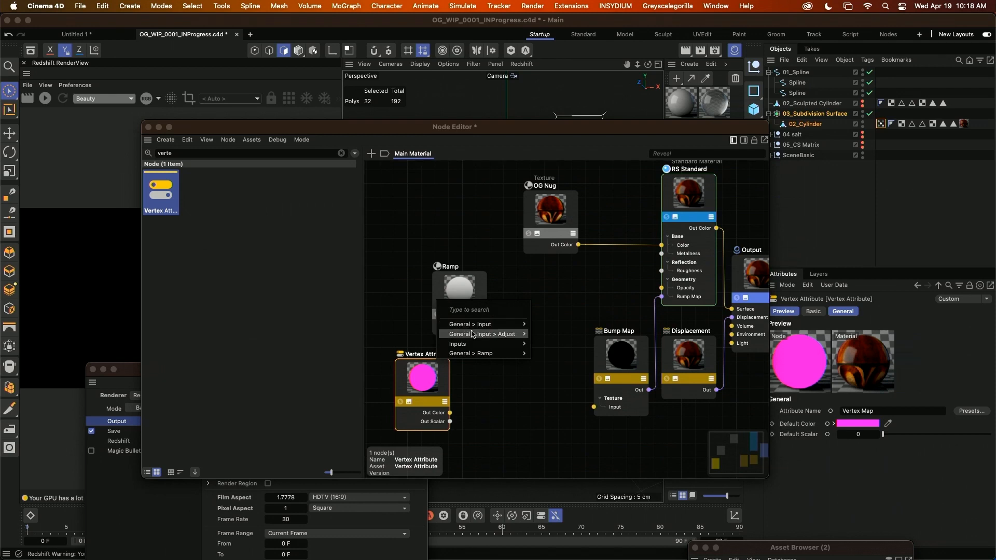
mouse_move(472, 334)
click(549, 340)
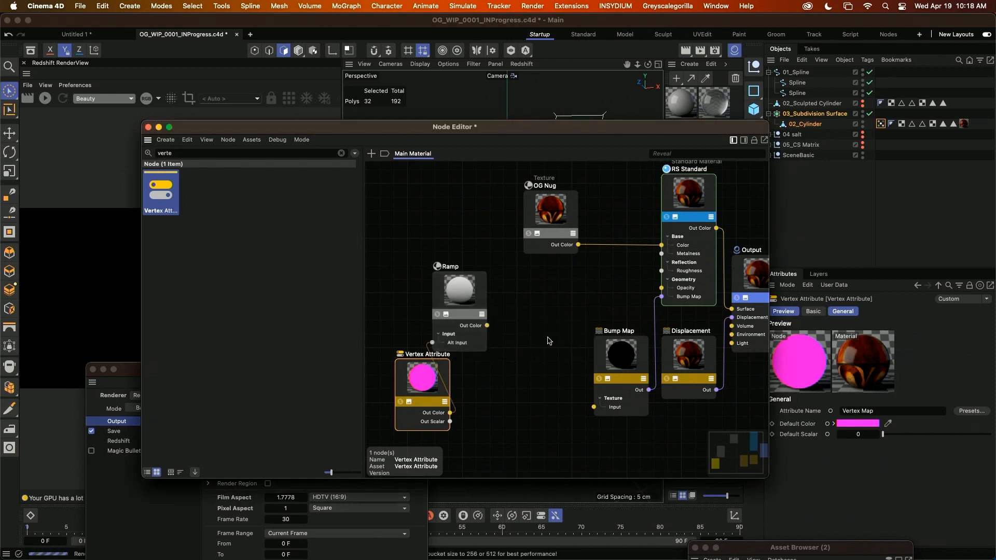
Duplicate the OG Nug texture node, then add a Color Layer node with the original OG Nug feeding its Base Layer Color.
drag(548, 213, 530, 291)
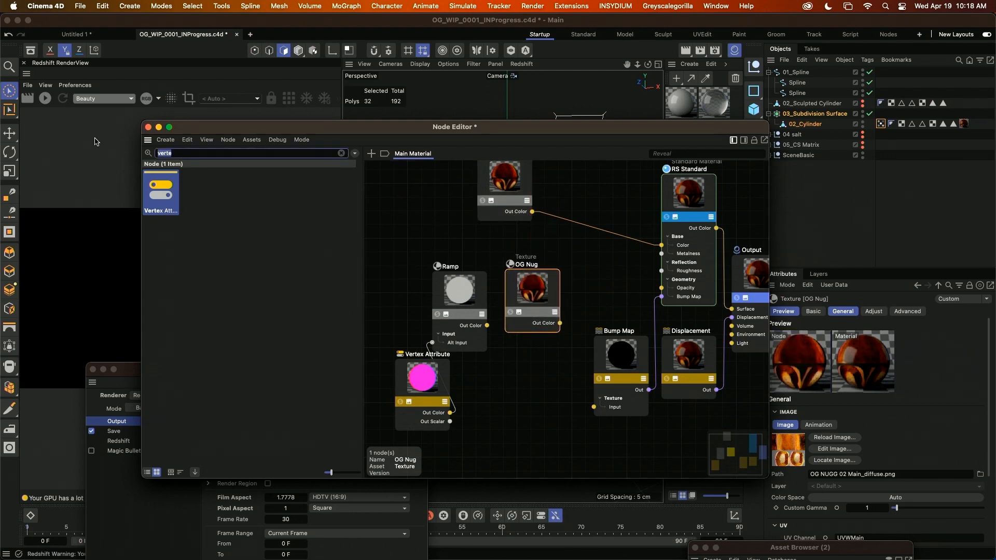
text(colo)
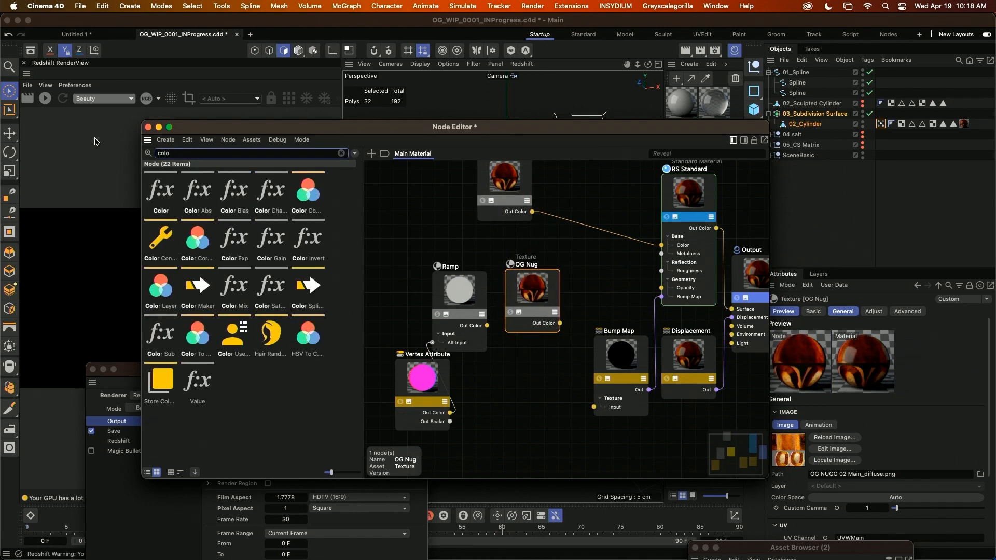
text(r lay)
drag(159, 193, 586, 197)
drag(533, 215, 532, 212)
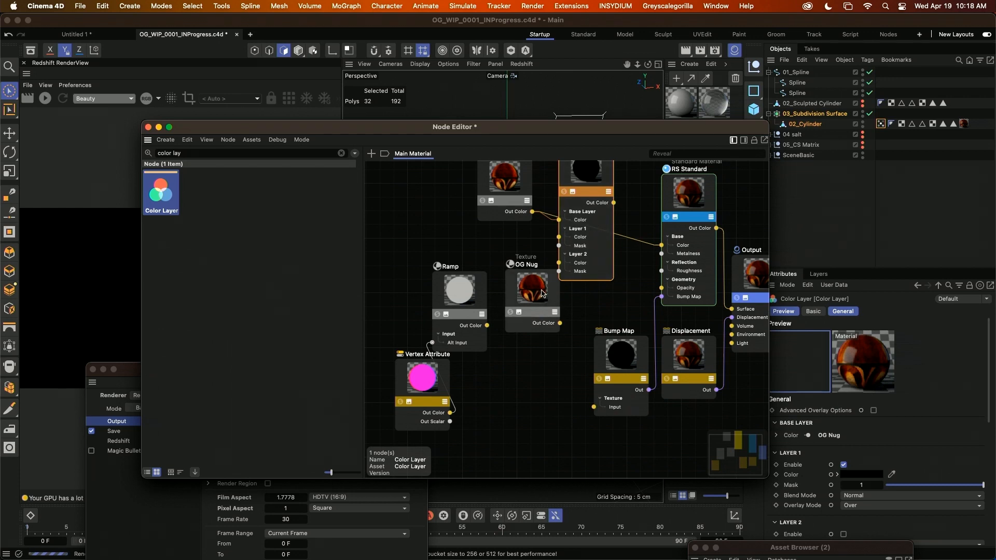
Connect the duplicated OG Nug to the Color Layer's Layer 1 Color and the Ramp's Out Color to the Layer 1 Mask.
drag(542, 295, 483, 256)
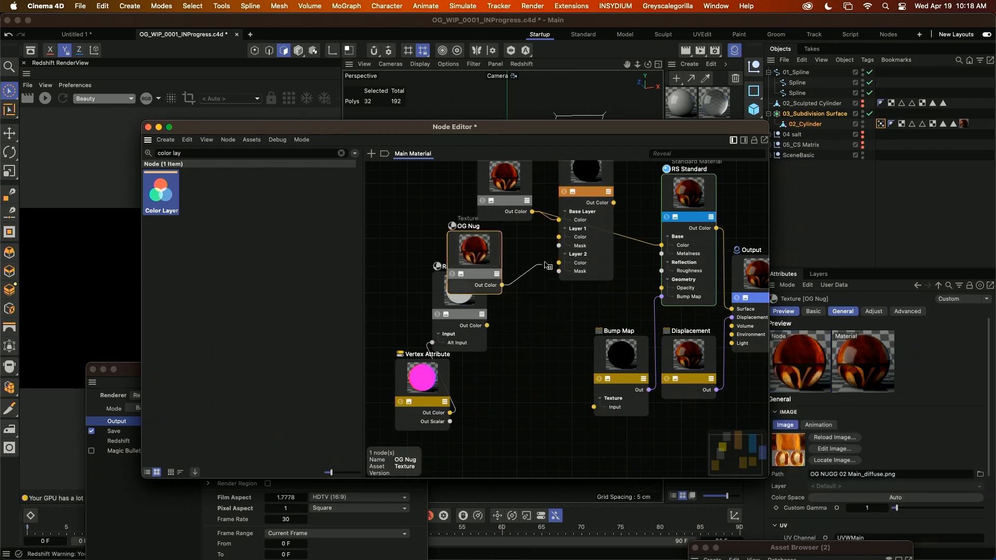
drag(546, 265, 559, 237)
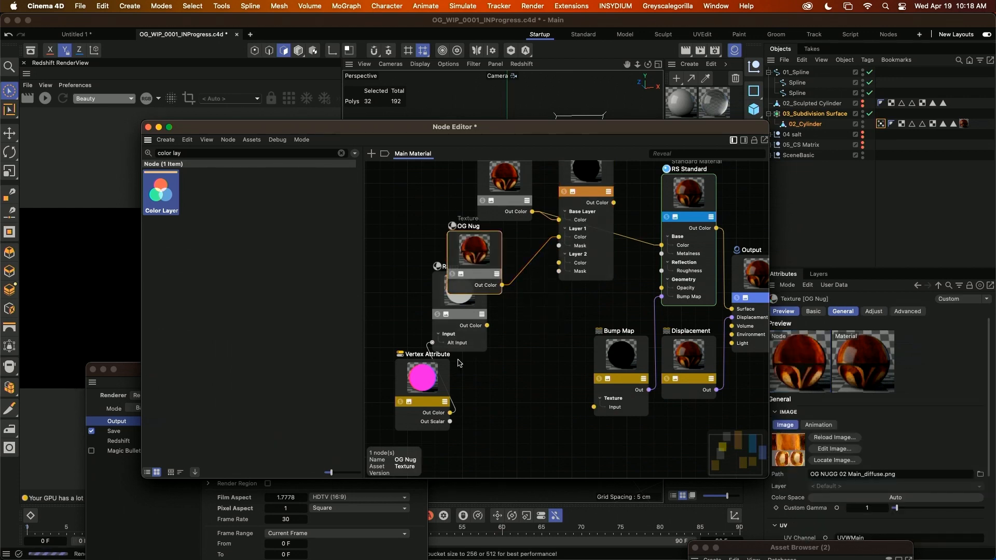
drag(525, 310, 558, 246)
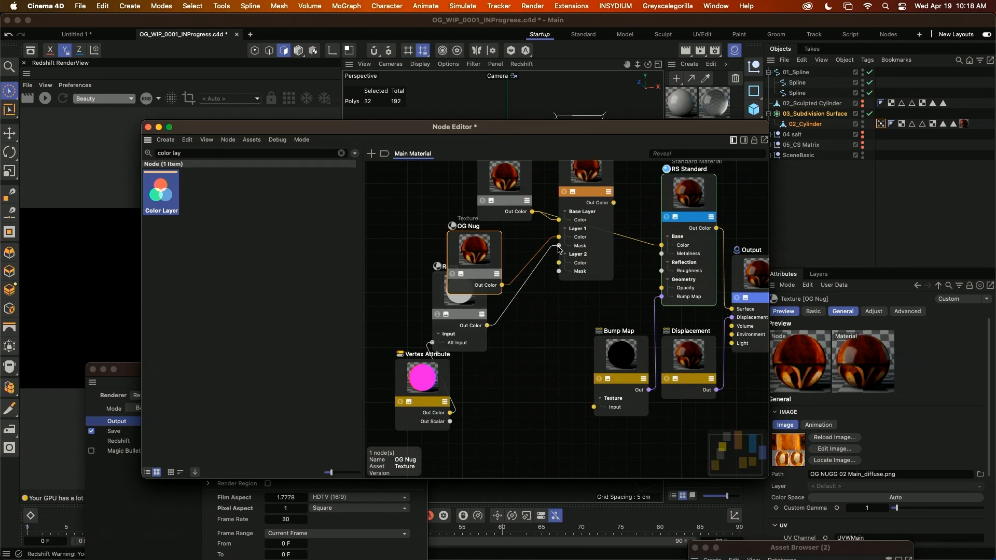
drag(470, 251, 519, 275)
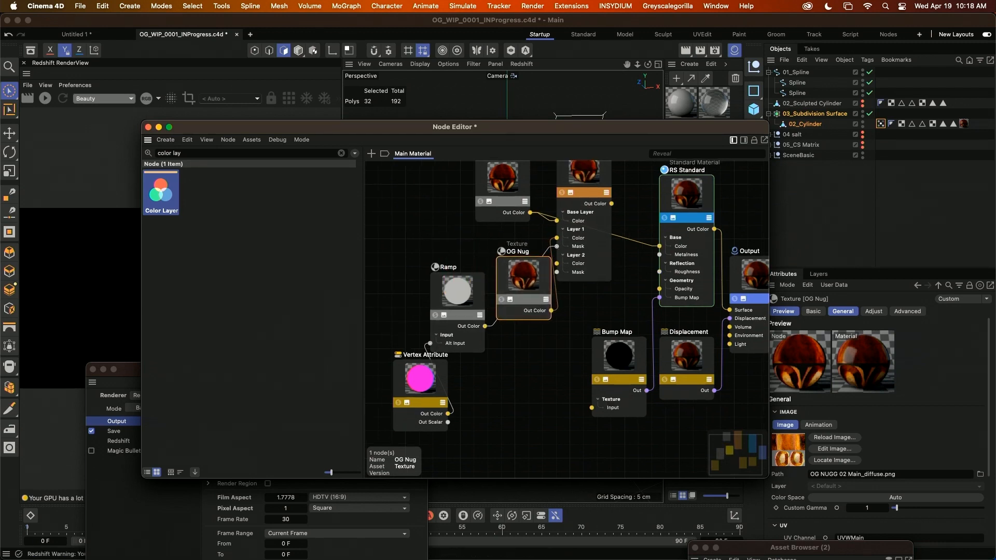
Show node attributes inside the Node Editor, set the duplicated OG Nug's UV Channel to UVWEnds and check the original's channel.
alt+middle_drag(565, 311, 482, 324)
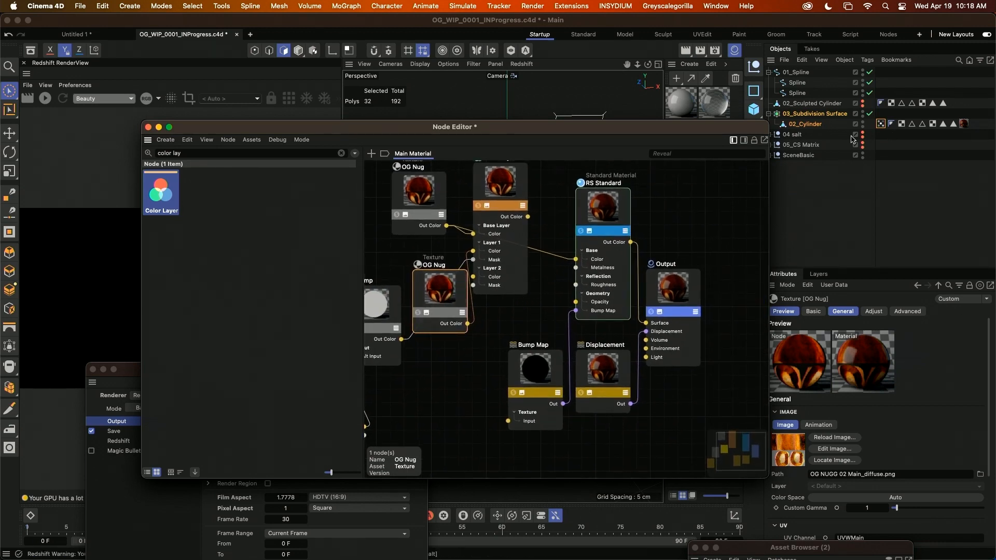
click(745, 141)
drag(681, 141, 559, 107)
click(933, 124)
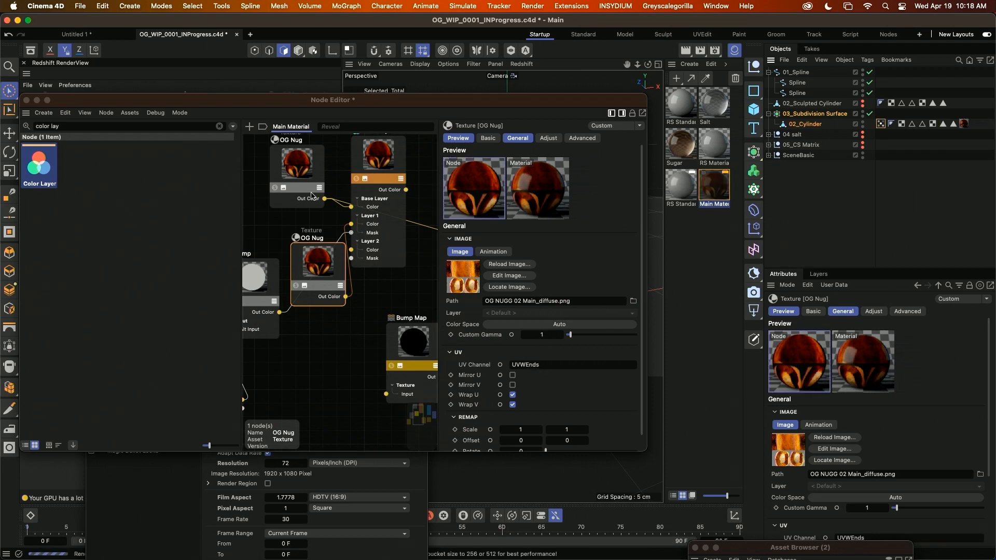
click(317, 161)
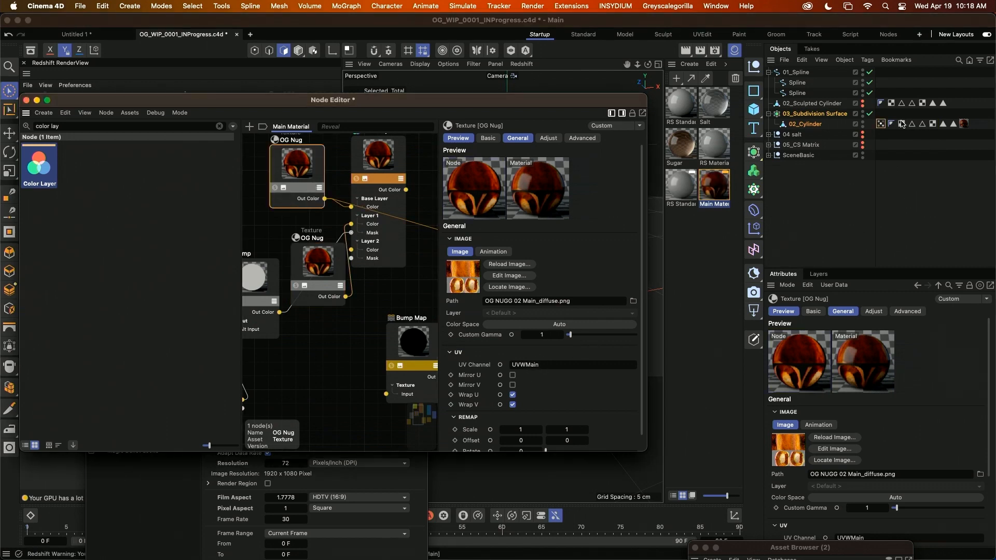
Connect the Color Layer's Out Color to the RS Standard node's base Color input, replacing the direct OG Nug link.
middle_drag(263, 297, 319, 336)
drag(377, 305, 267, 239)
middle_drag(415, 259, 228, 247)
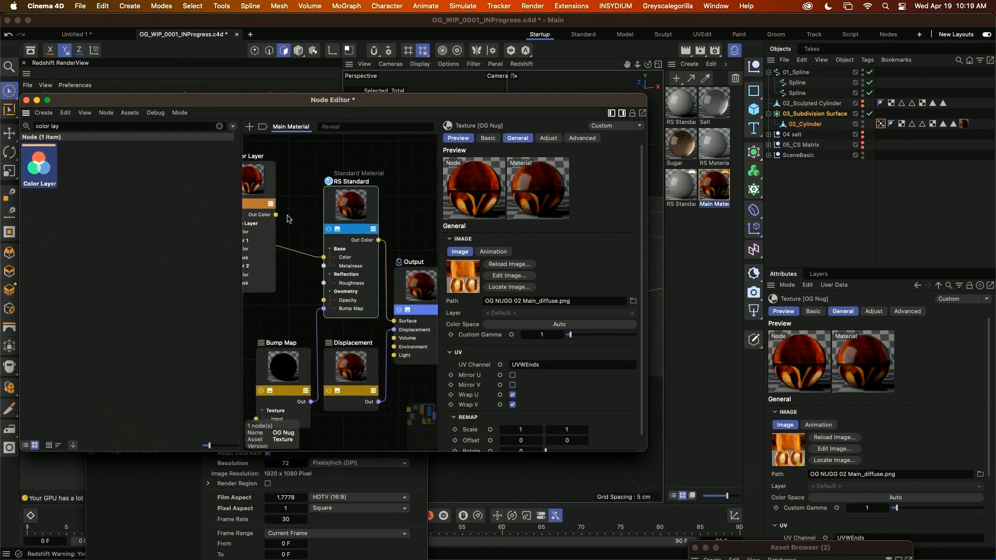
drag(275, 218, 323, 257)
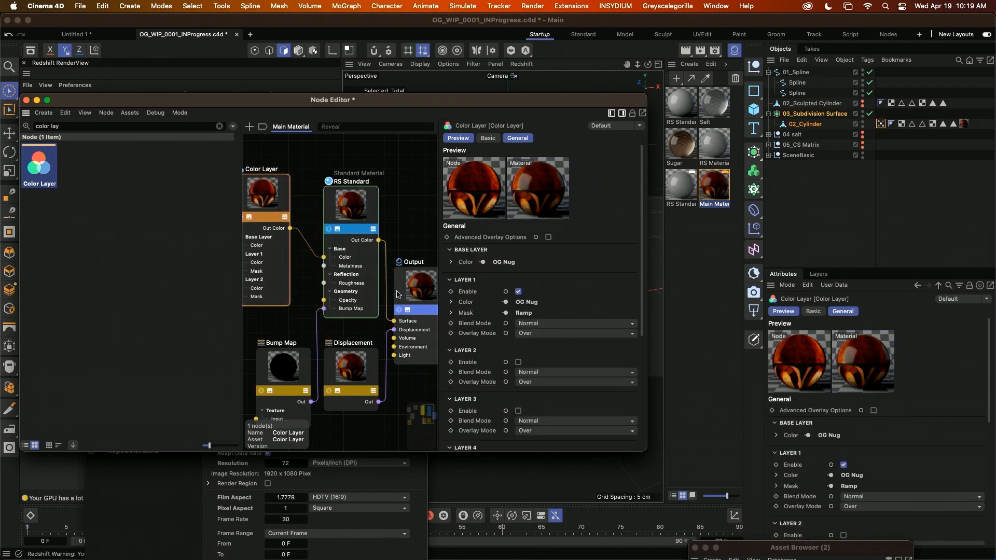
Move the Node Editor aside, start the Redshift live render and inspect the nugget from its cap down to its base.
drag(366, 97, 933, 294)
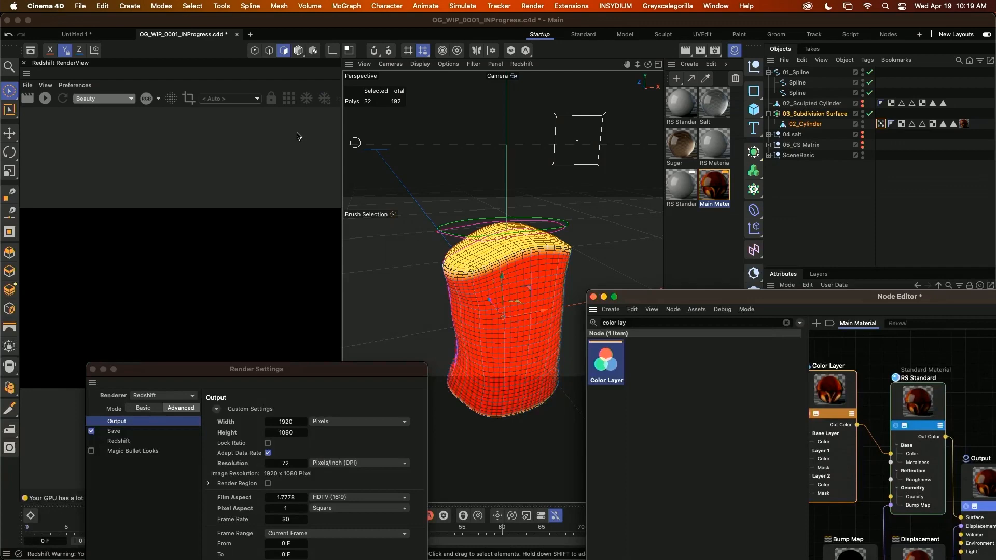
click(46, 99)
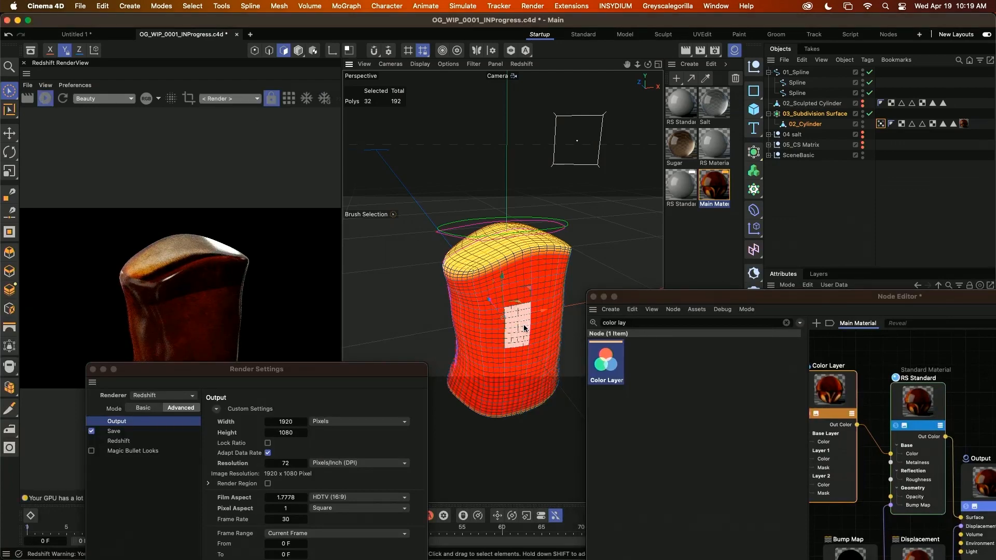
alt+drag(524, 328, 494, 325)
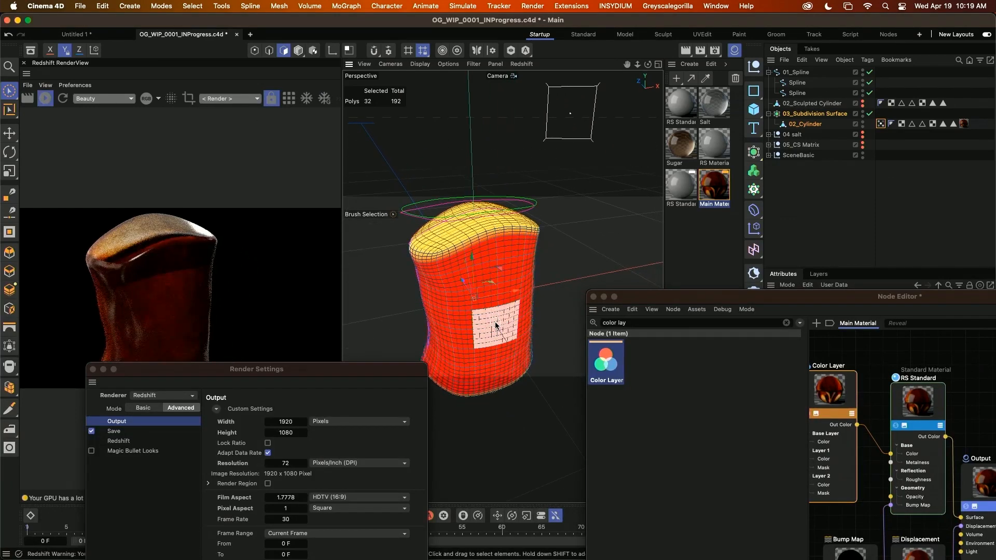
alt+middle_drag(494, 324, 472, 284)
Bring the Node Editor back and space out the Vertex Attribute node and the UVWEnds texture node in the graph.
drag(798, 299, 414, 242)
scroll(523, 399, left, 5)
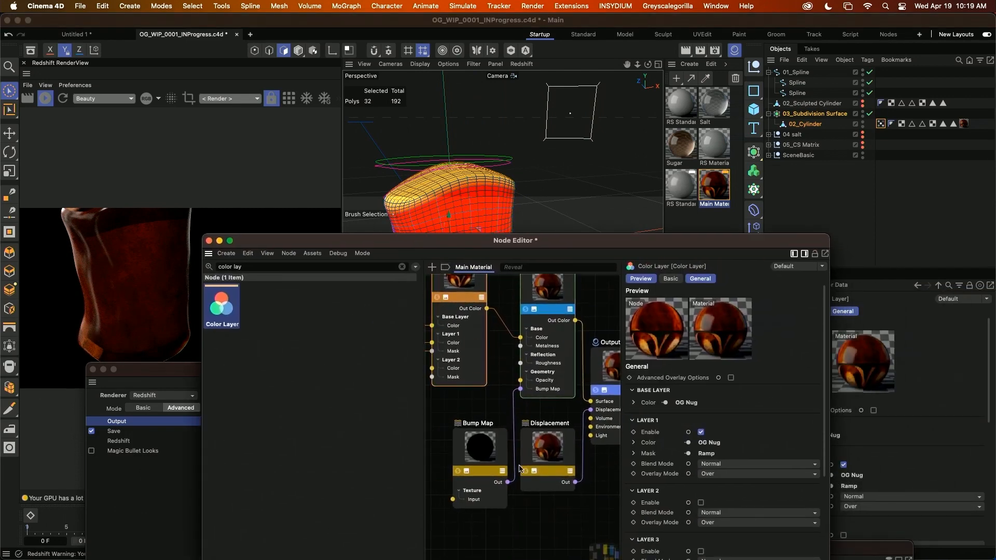
scroll(485, 456, down, 5)
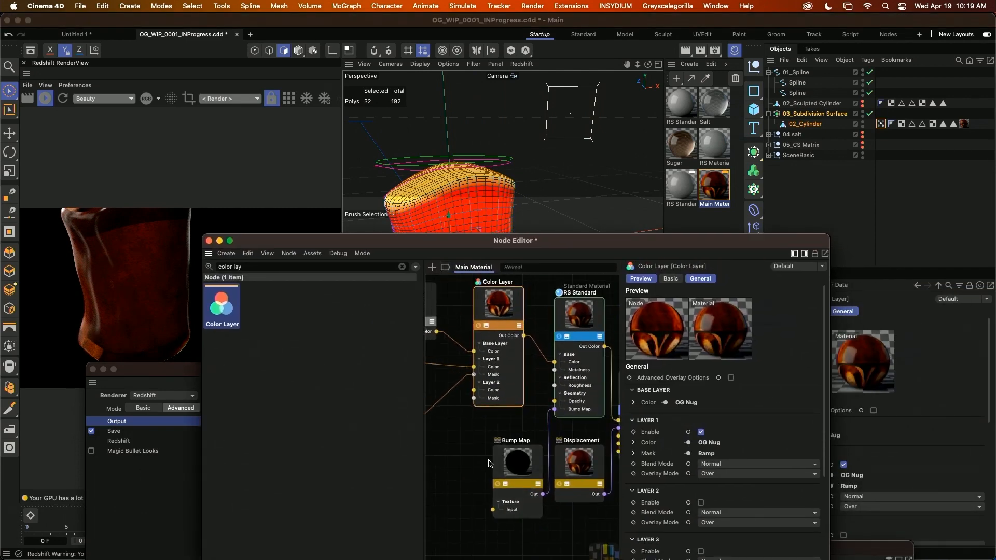
alt+middle_drag(475, 444, 572, 441)
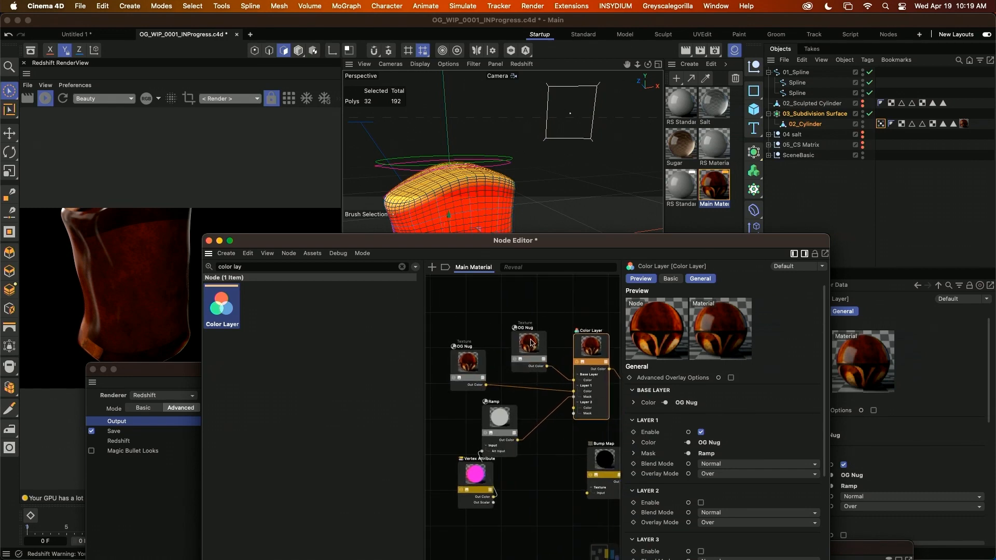
click(532, 342)
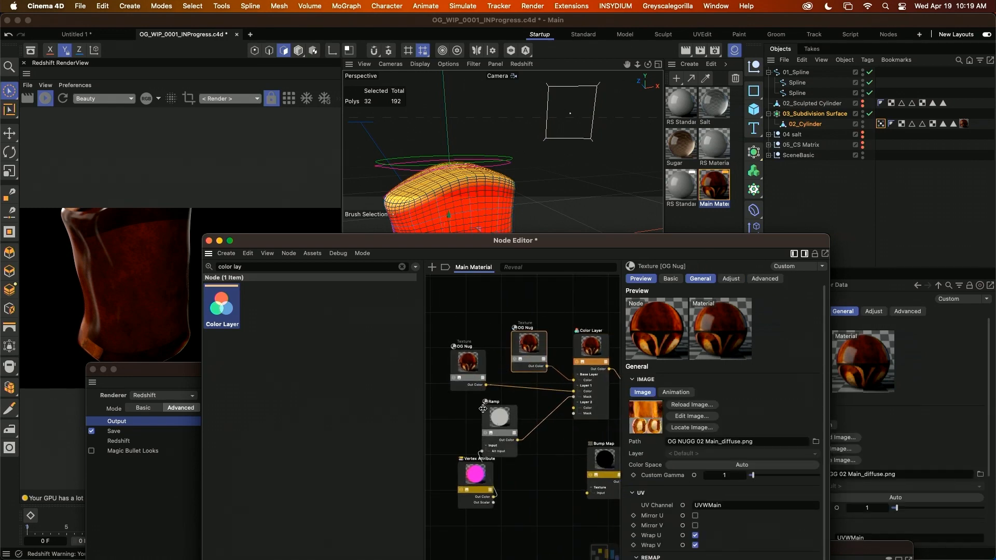
drag(477, 476, 443, 460)
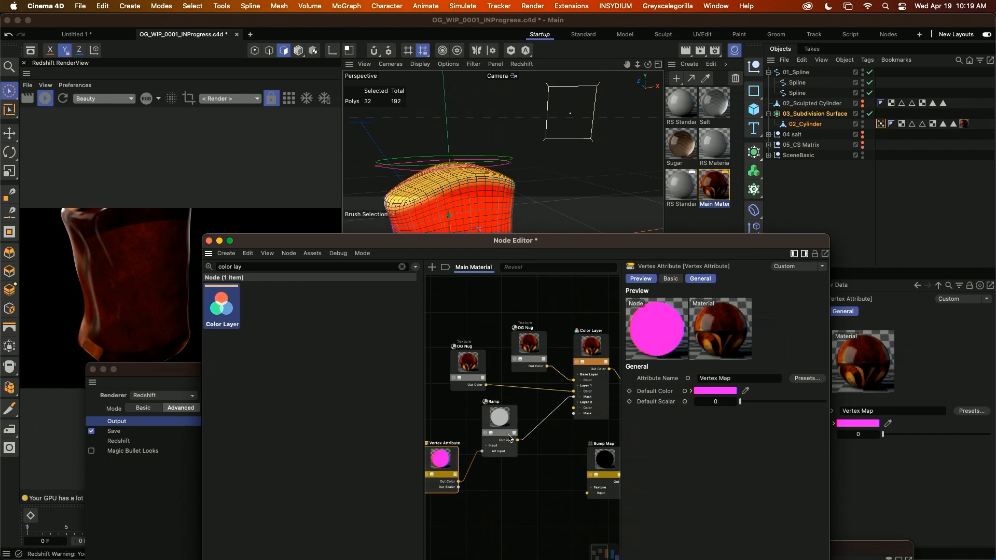
drag(474, 360, 457, 322)
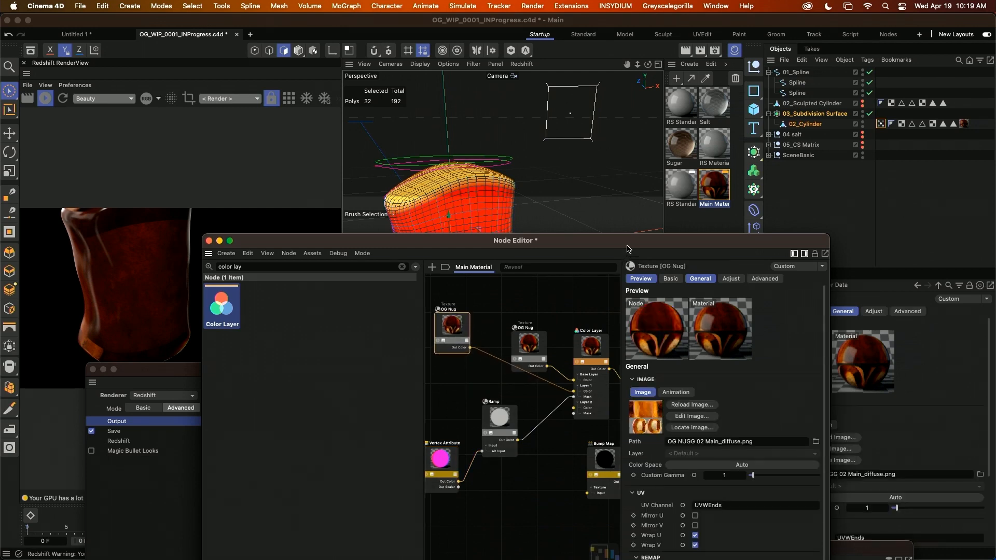
Examine the UVWEnds texture's attributes and how both textures and the Ramp feed the Color Layer.
drag(625, 245, 460, 258)
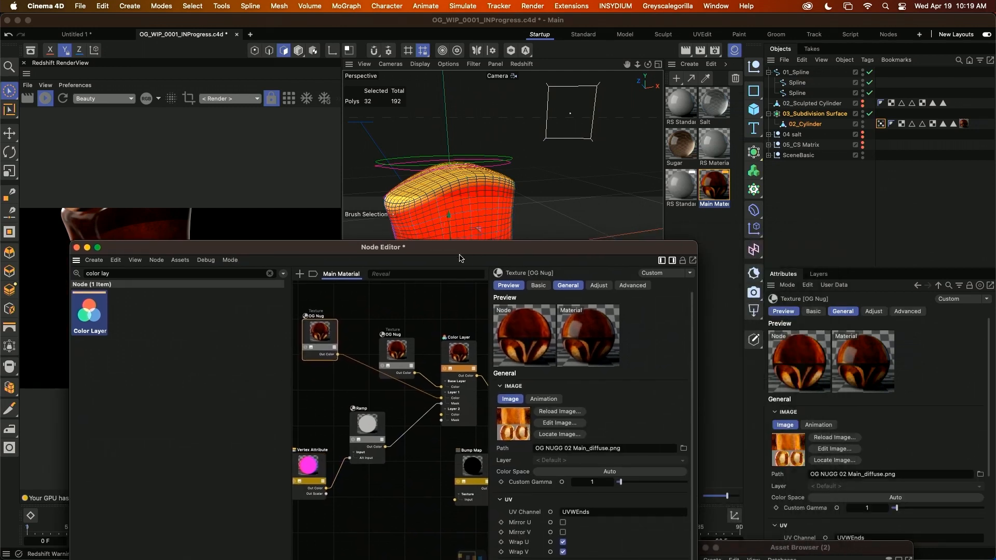
click(915, 487)
scroll(850, 445, down, 1)
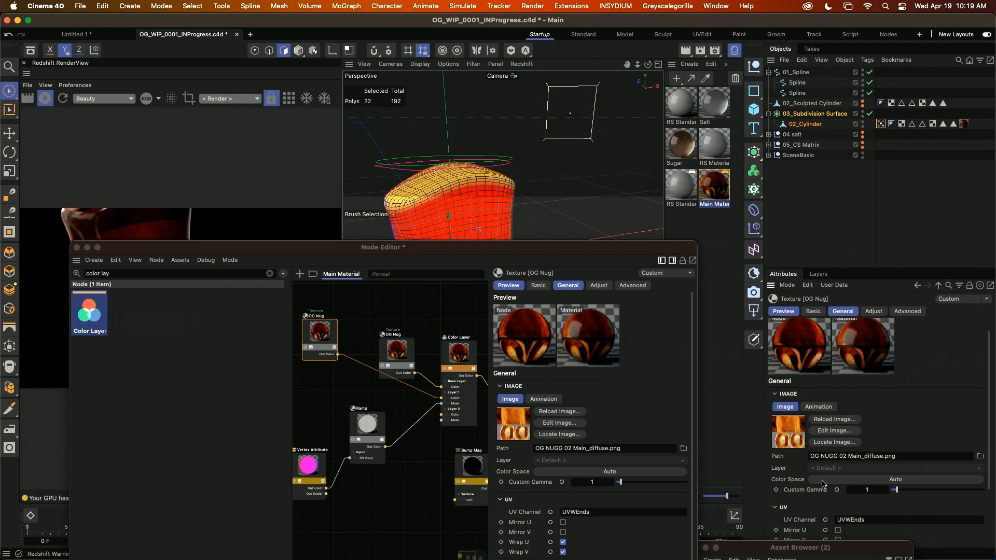
middle_drag(444, 339, 354, 372)
click(369, 365)
click(418, 368)
middle_drag(466, 406, 435, 405)
middle_drag(343, 474, 428, 432)
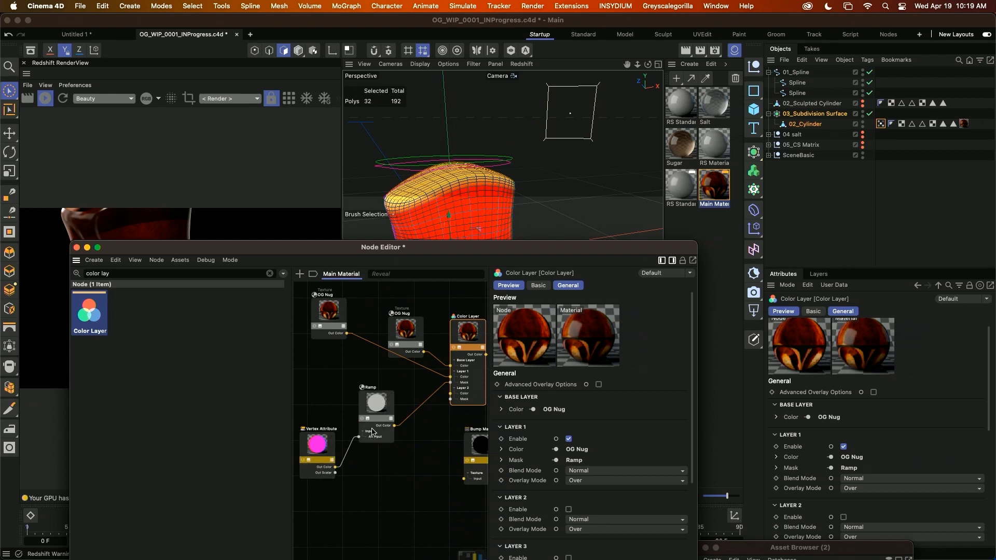
middle_drag(428, 448, 380, 461)
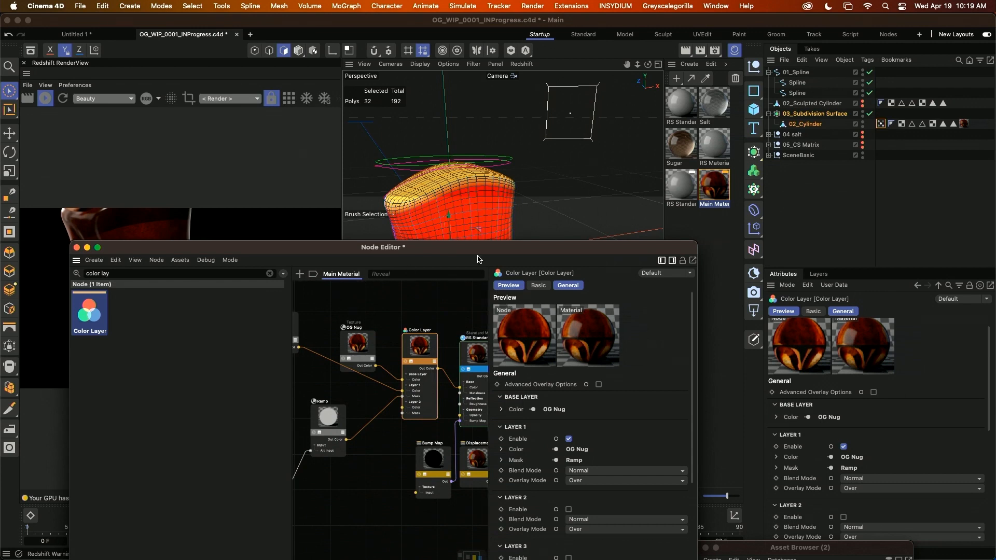
Examine the rest of the Main Material graph around RS Standard, Bump Map, Displacement and Output against the render.
drag(478, 249, 348, 295)
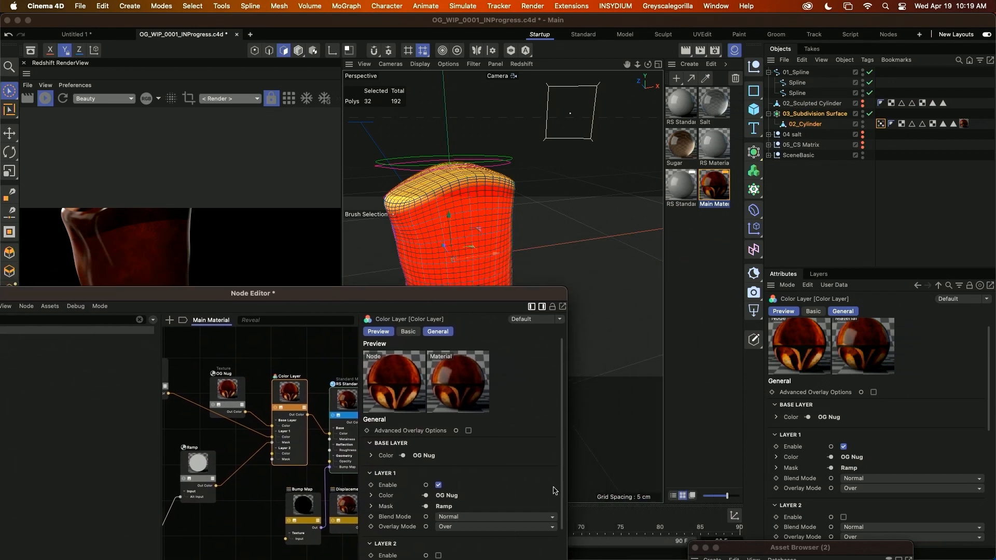
drag(411, 299, 662, 336)
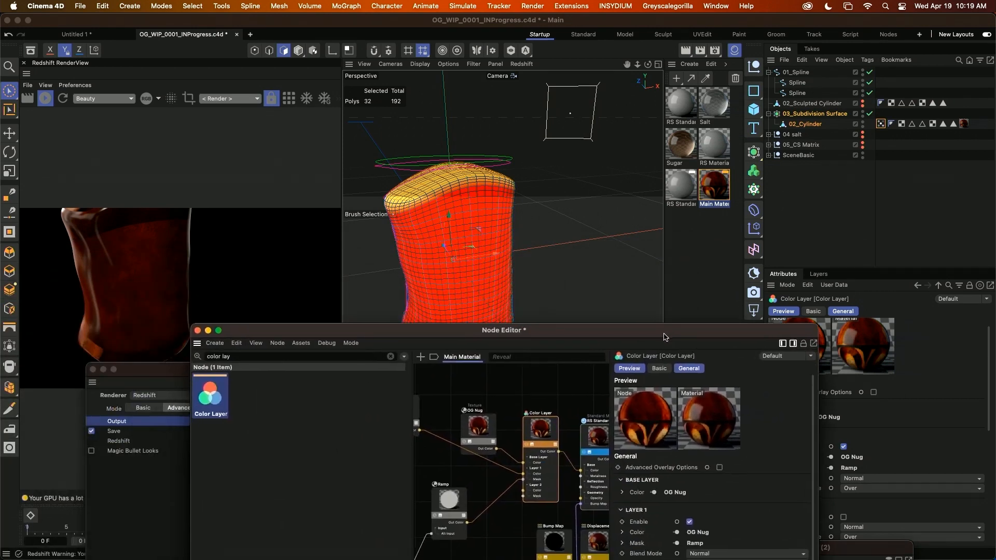
scroll(603, 467, right, 5)
scroll(603, 467, down, 2)
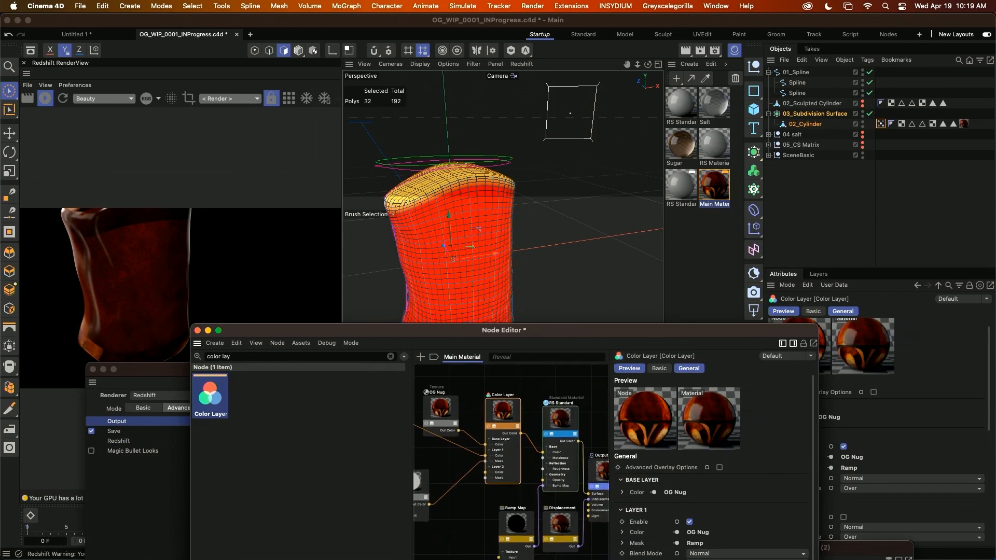
scroll(557, 506, down, 2)
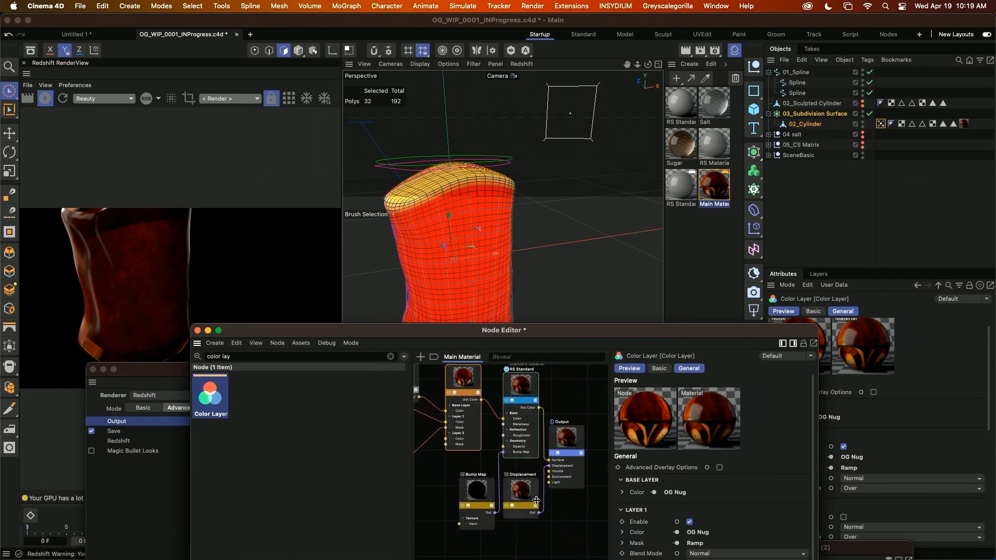
drag(564, 330, 439, 248)
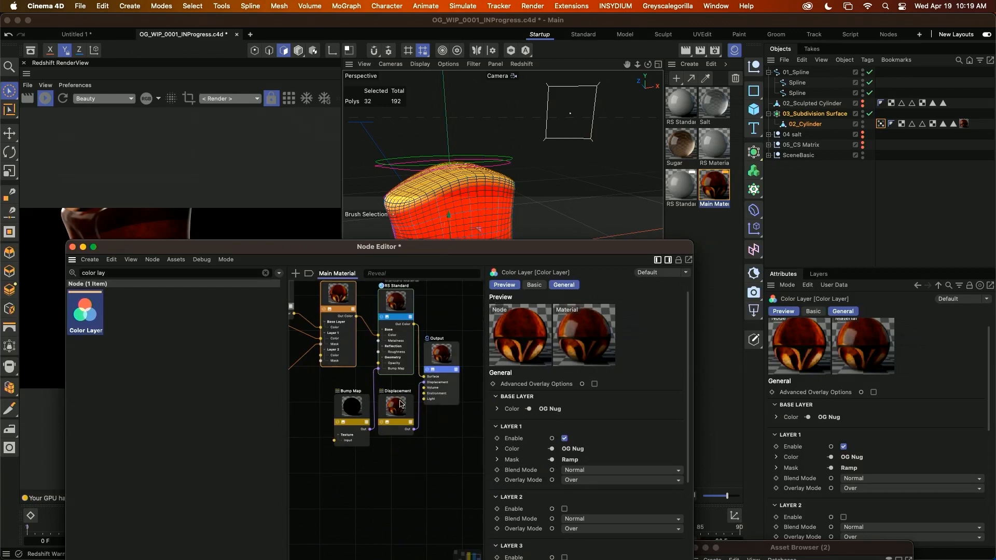
scroll(400, 407, down, 3)
alt+middle_drag(380, 431, 469, 428)
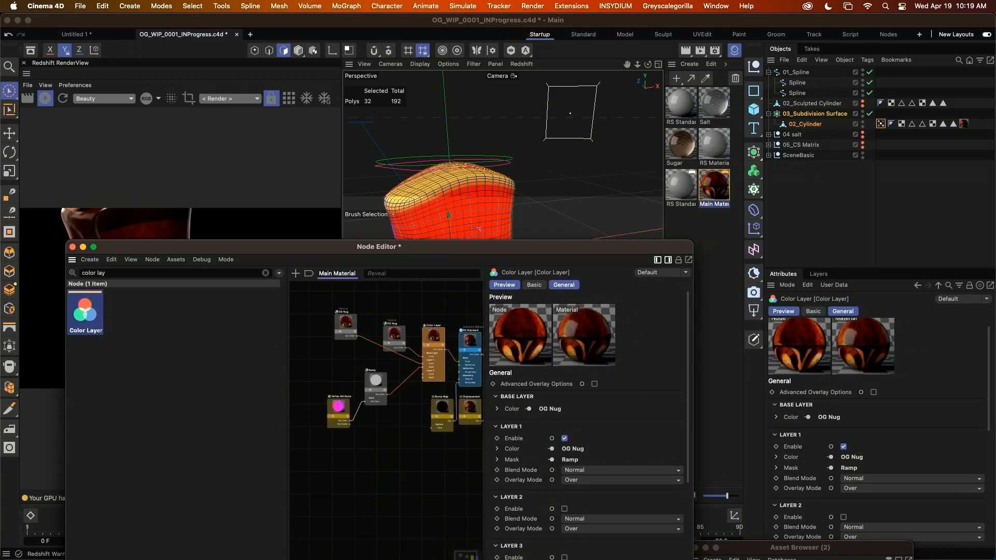
Move the UVWEnds texture node close to the Ramp in the graph and review the UVWMain texture's and the Ramp's attributes.
alt+middle_drag(368, 410, 370, 414)
drag(394, 336, 399, 366)
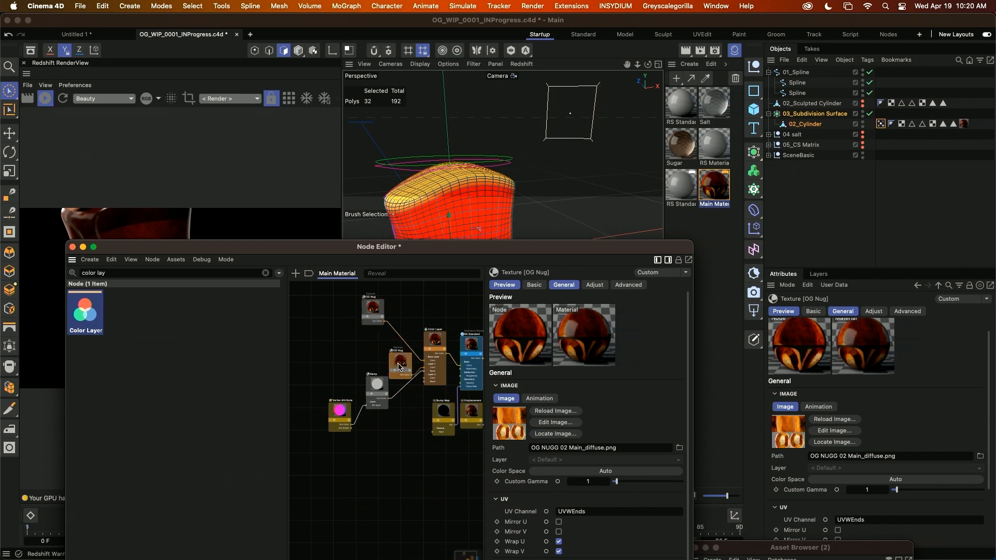
click(375, 311)
middle_drag(377, 402, 368, 409)
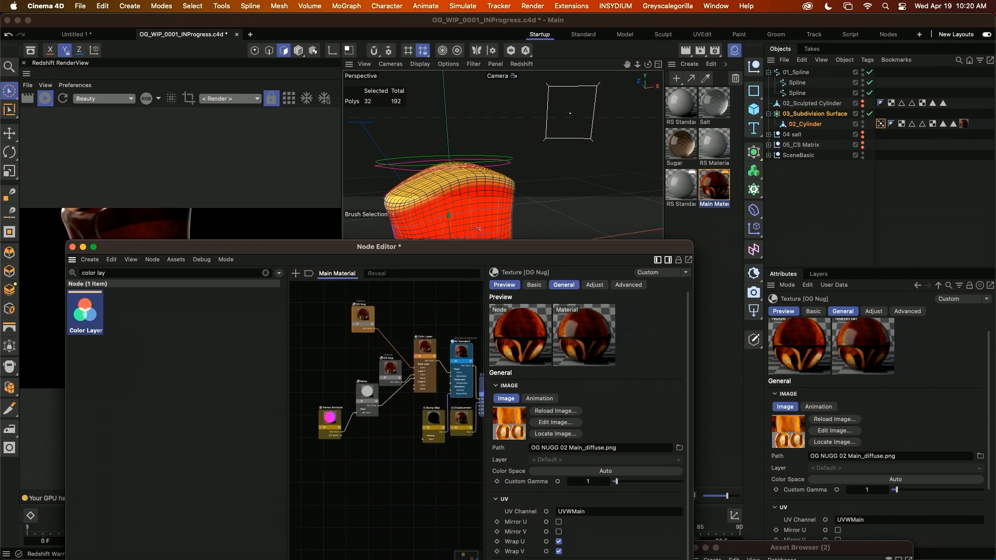
click(369, 397)
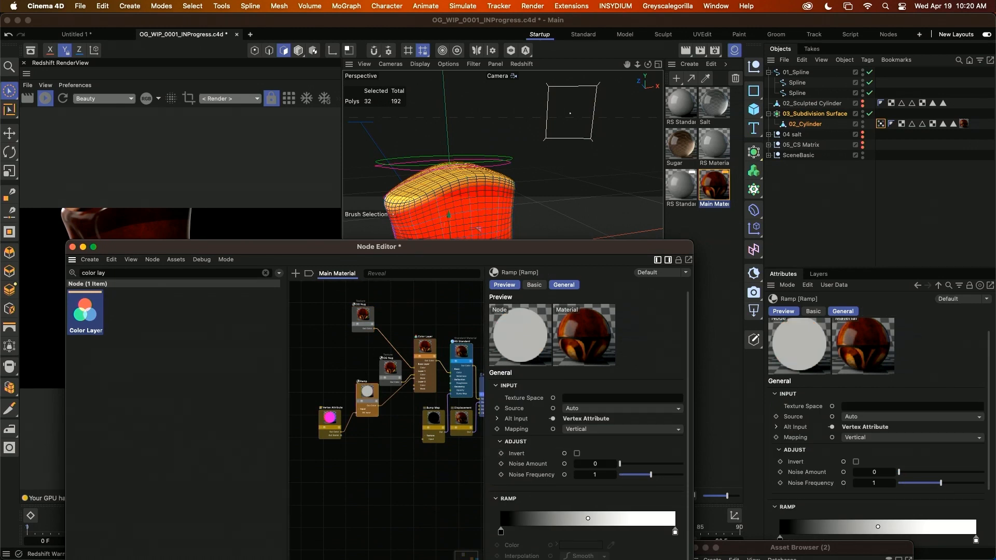
middle_drag(430, 451, 377, 465)
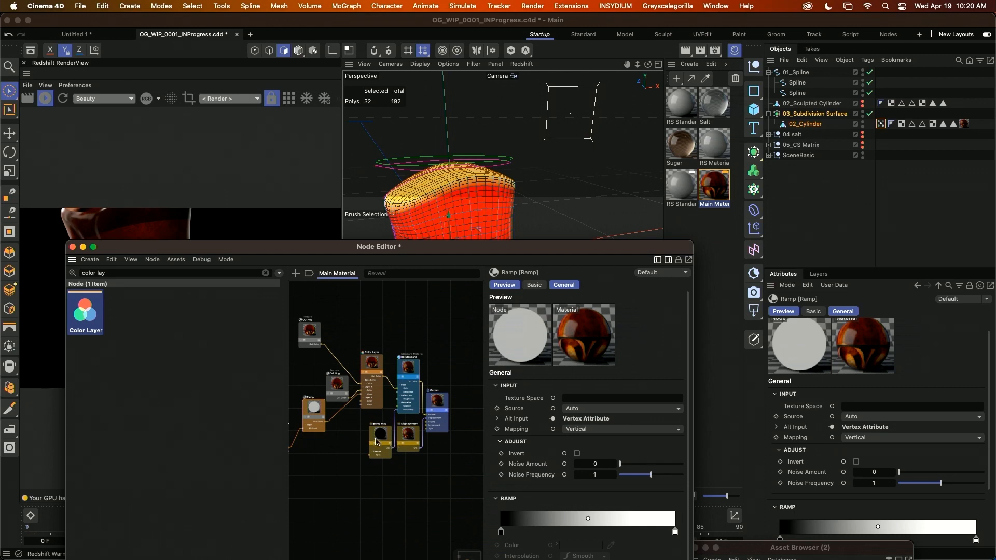
Reposition the Node Editor below the nugget, deselect all objects and inspect the textured nugget from its side and base.
drag(343, 254, 440, 407)
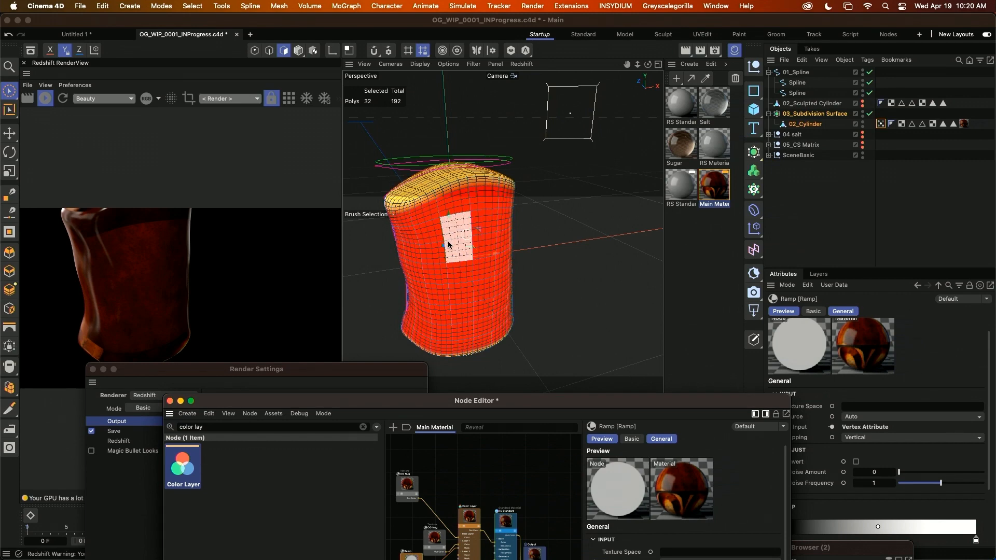
alt+drag(485, 300, 484, 275)
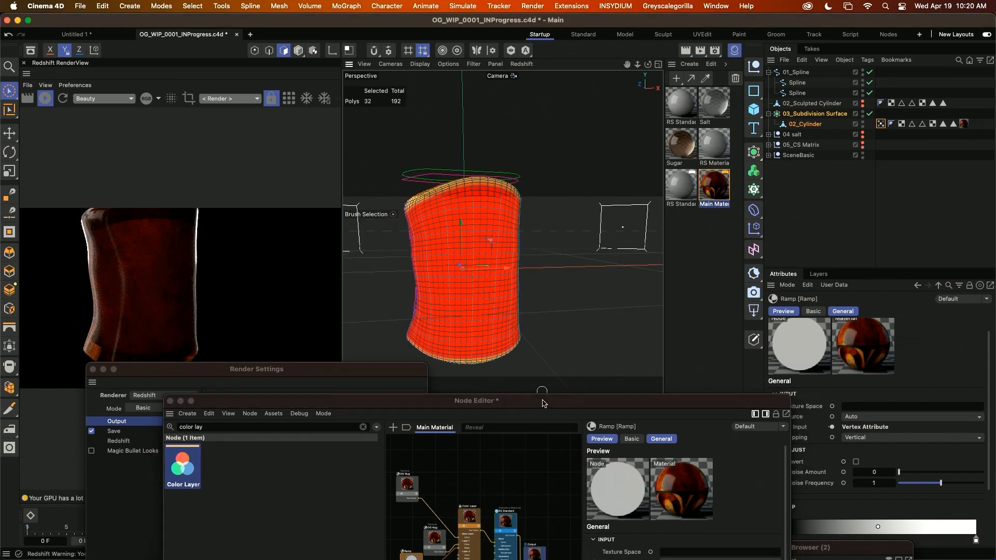
drag(542, 400, 450, 268)
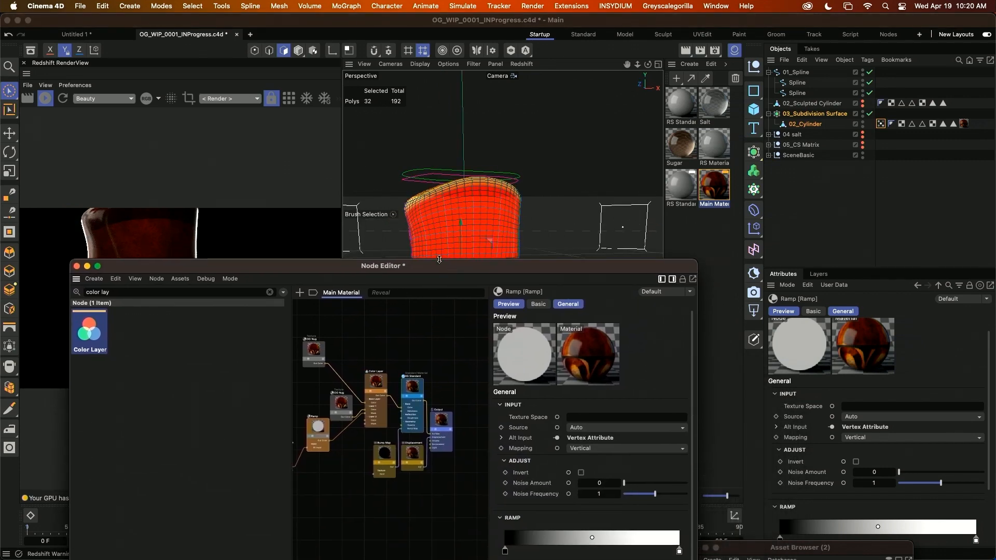
drag(567, 273, 496, 342)
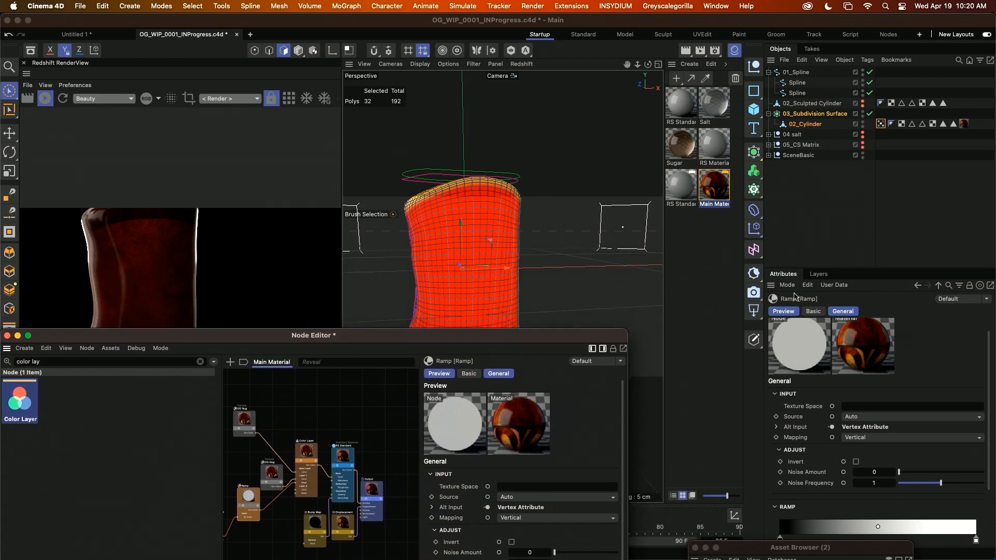
click(823, 216)
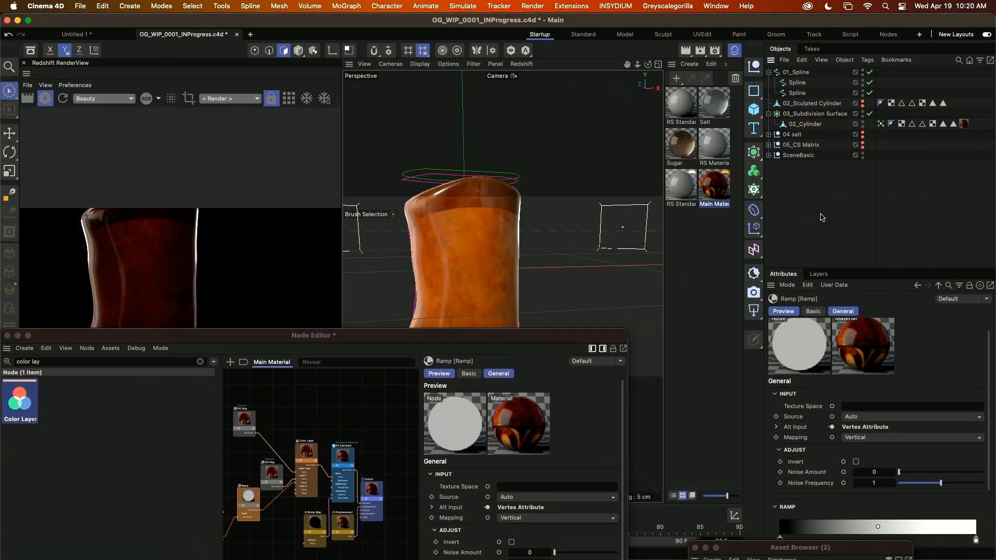
mouse_move(412, 306)
alt+mouse_down()
mouse_move(466, 229)
mouse_move(497, 237)
alt+mouse_up()
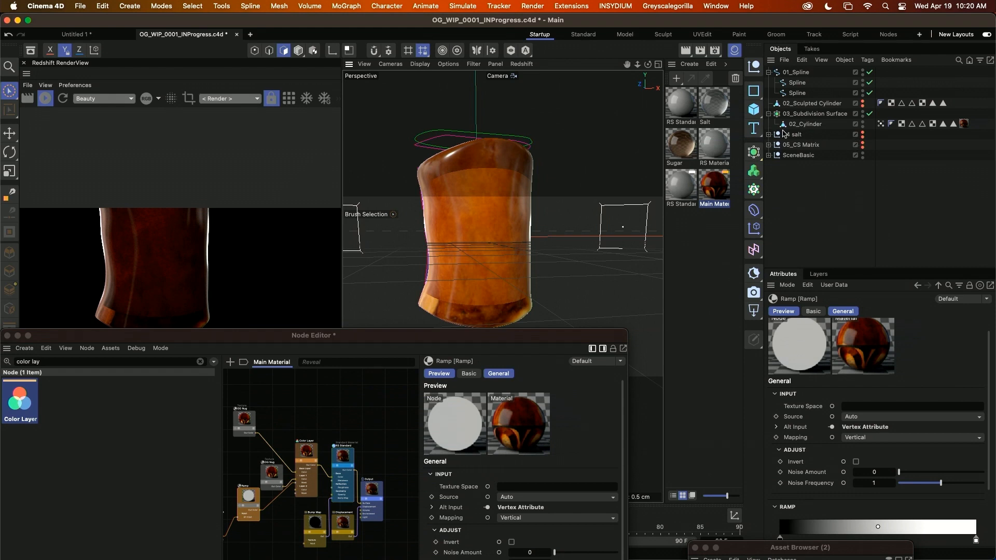
Show the 04 salt group and hide it again, then make the 05_CS Matrix group visible and expand its contents.
click(863, 136)
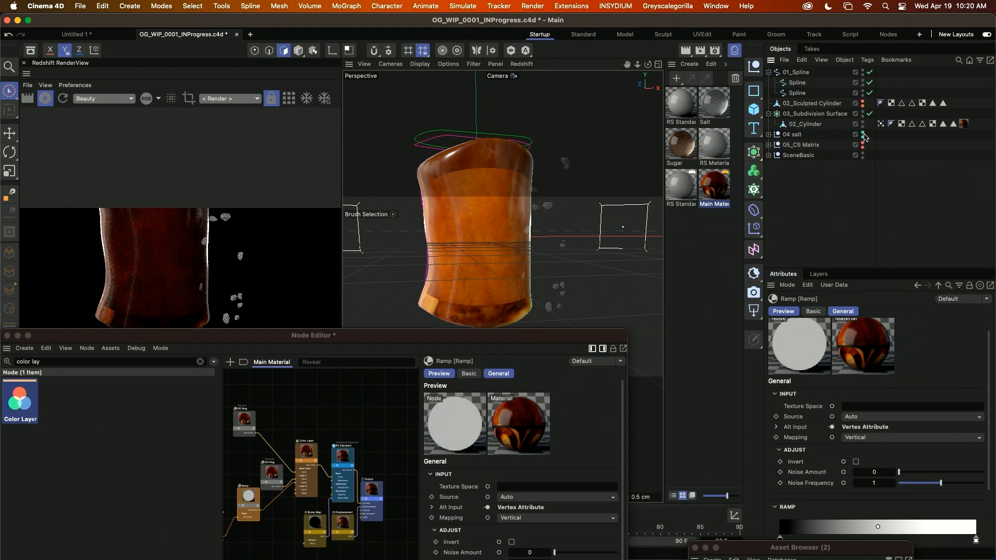
alt+click(863, 134)
alt+click(863, 144)
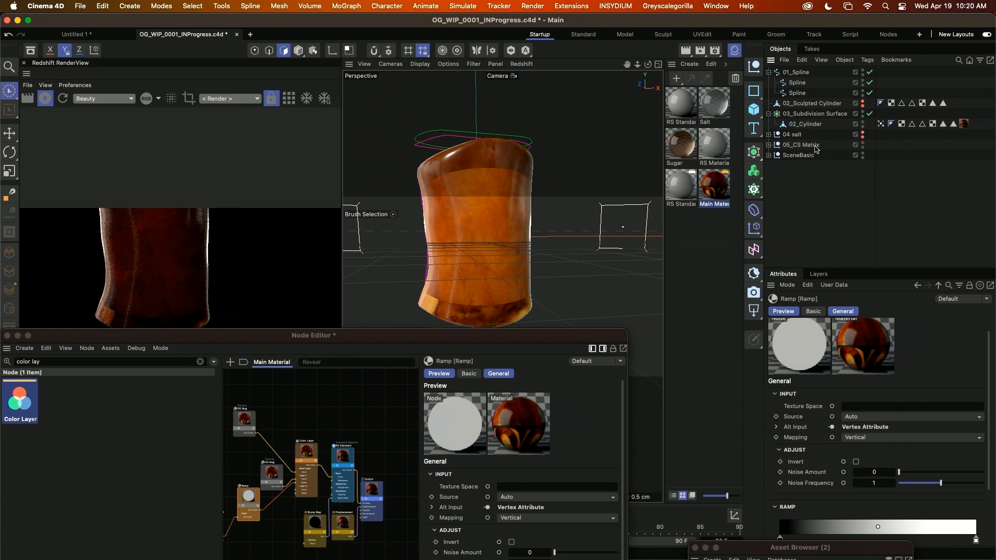
click(769, 145)
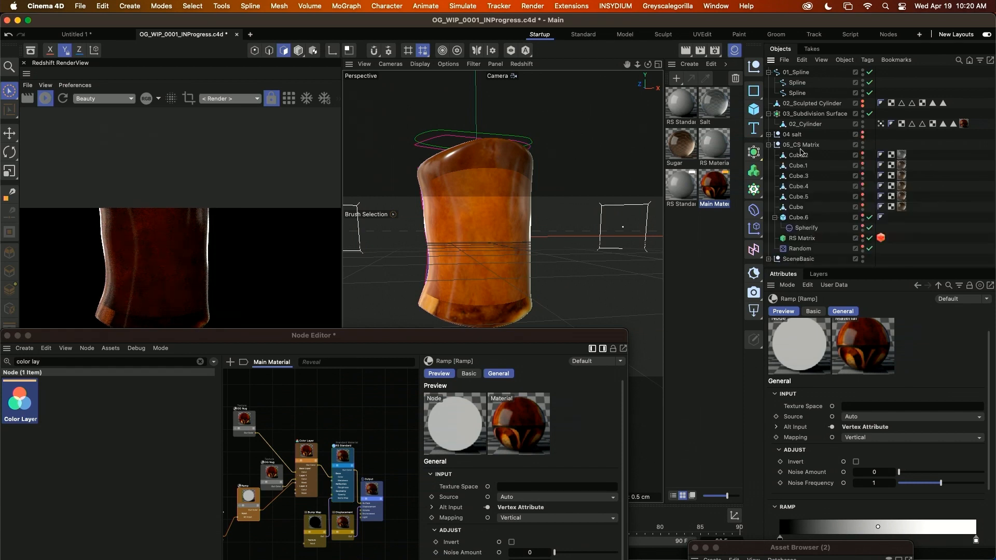
ctrl+click(863, 143)
alt+drag(455, 255, 523, 290)
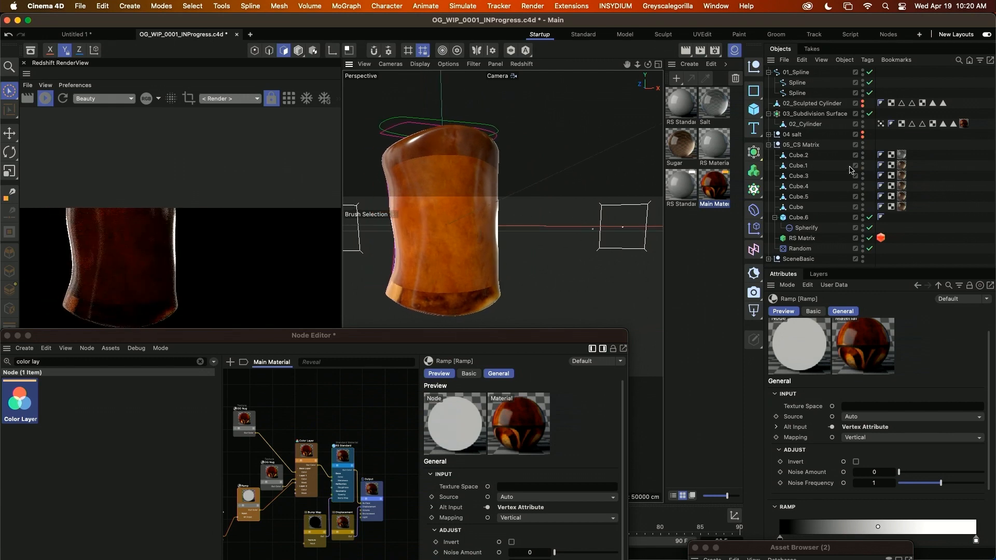
Assign 02_Cylinder as the distribution object of the RS Matrix in the 05_CS Matrix group.
click(801, 144)
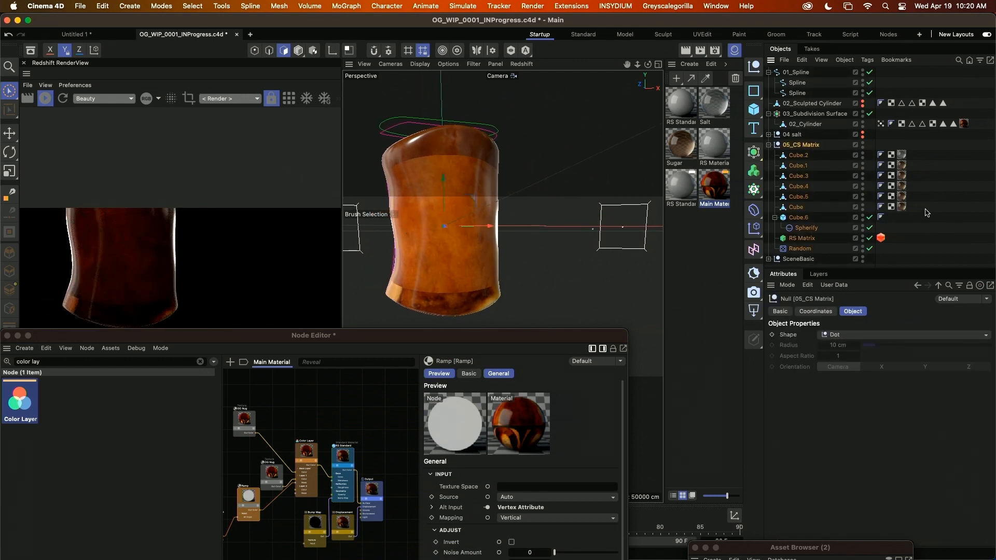
click(799, 186)
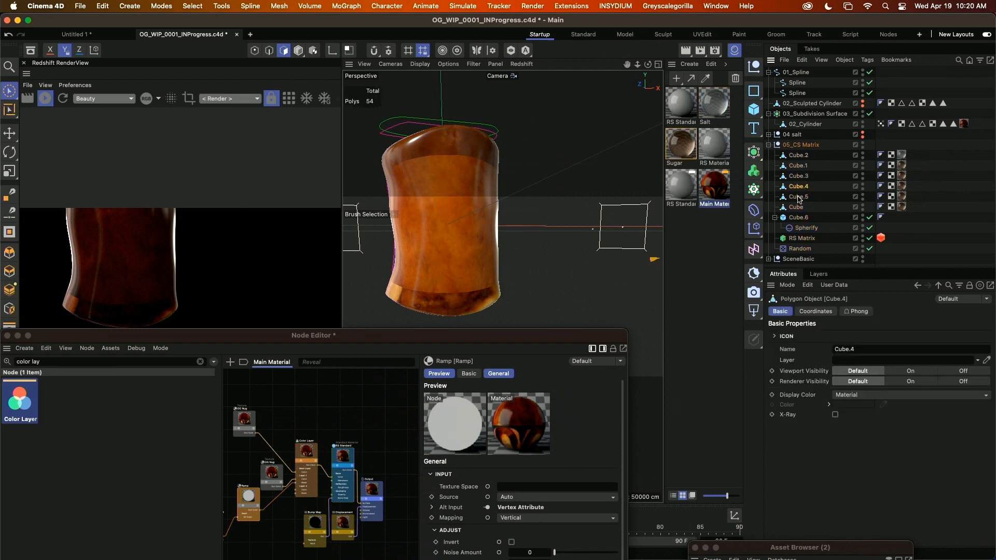
click(805, 238)
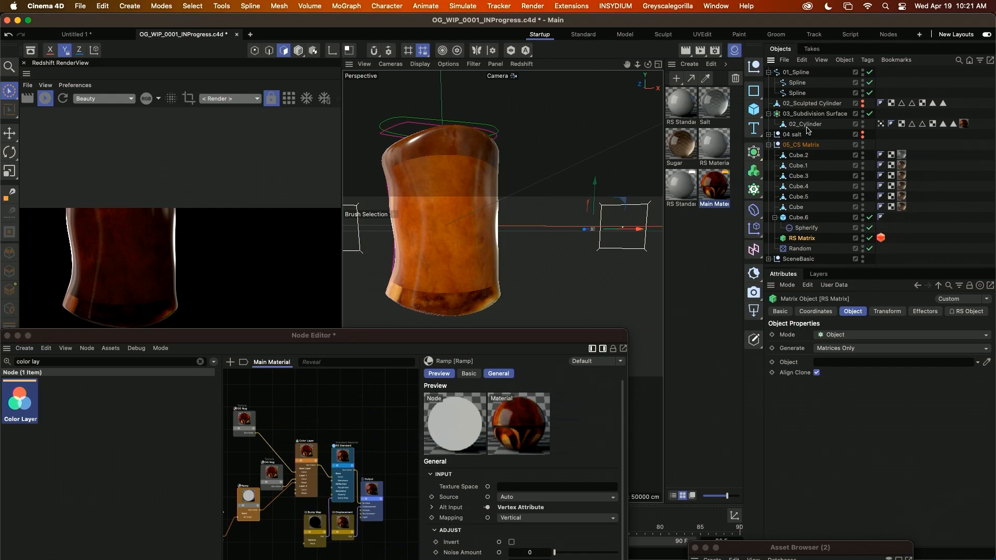
drag(807, 130, 825, 362)
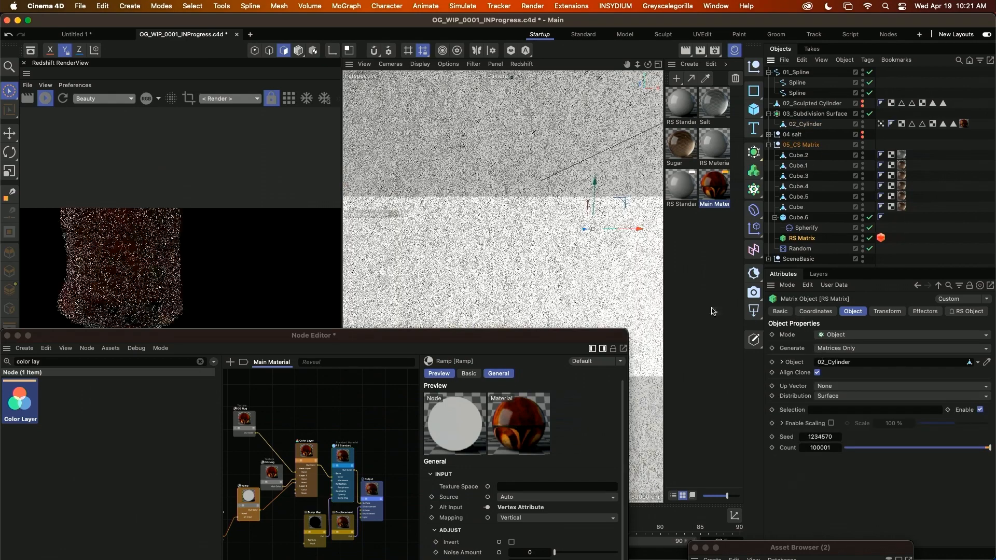
Hide the 05_CS Matrix group in the viewport only, keeping its scattered grains in the render.
scroll(535, 242, down, 5)
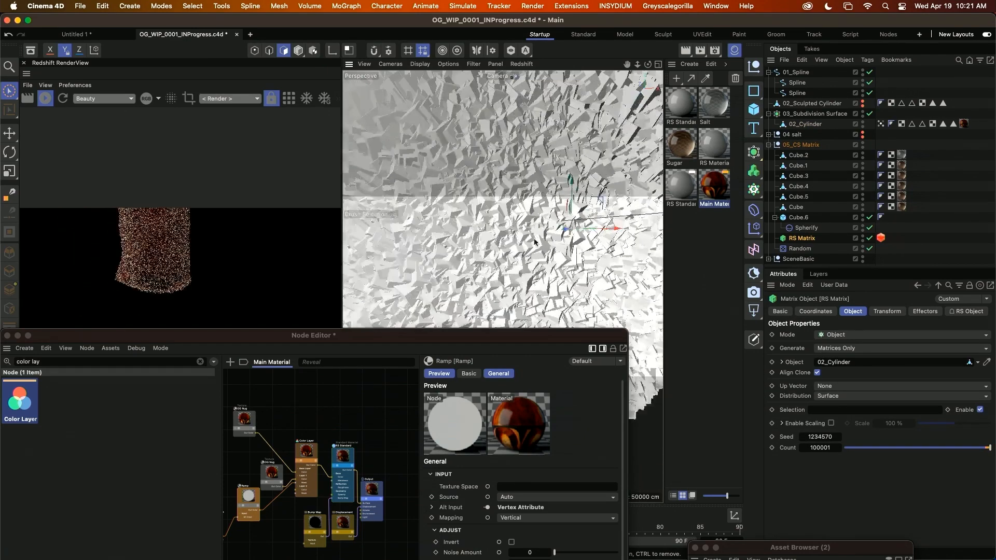
scroll(534, 242, down, 5)
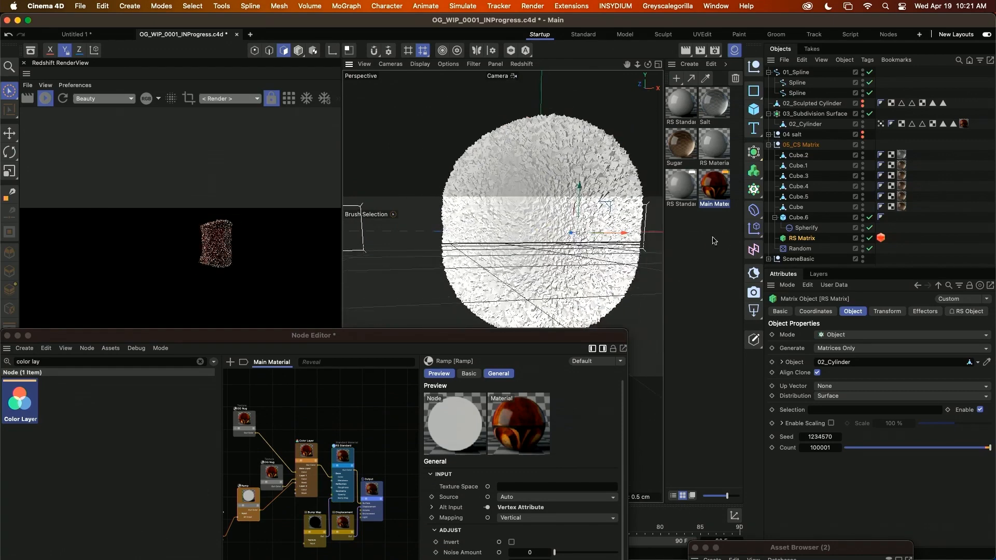
alt+middle_drag(574, 214, 545, 213)
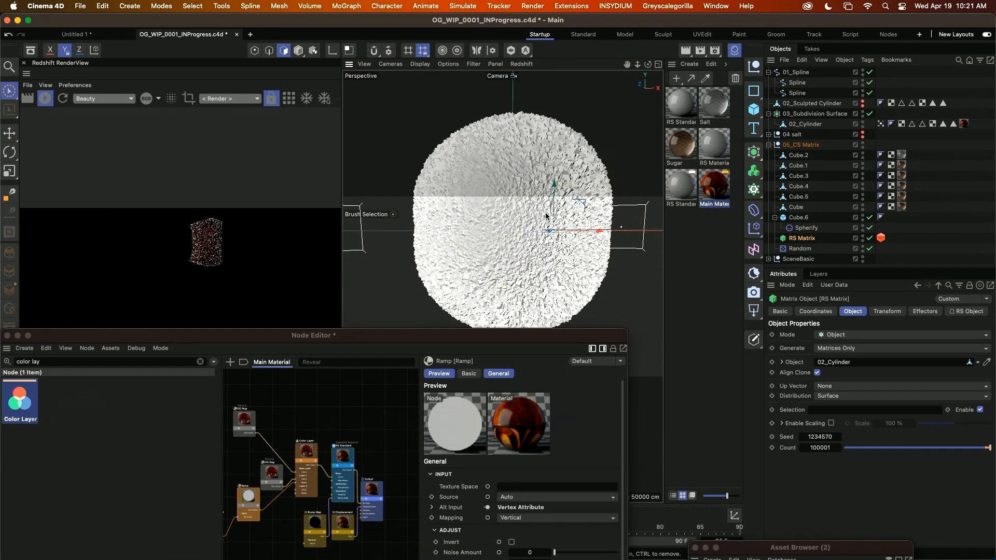
click(863, 144)
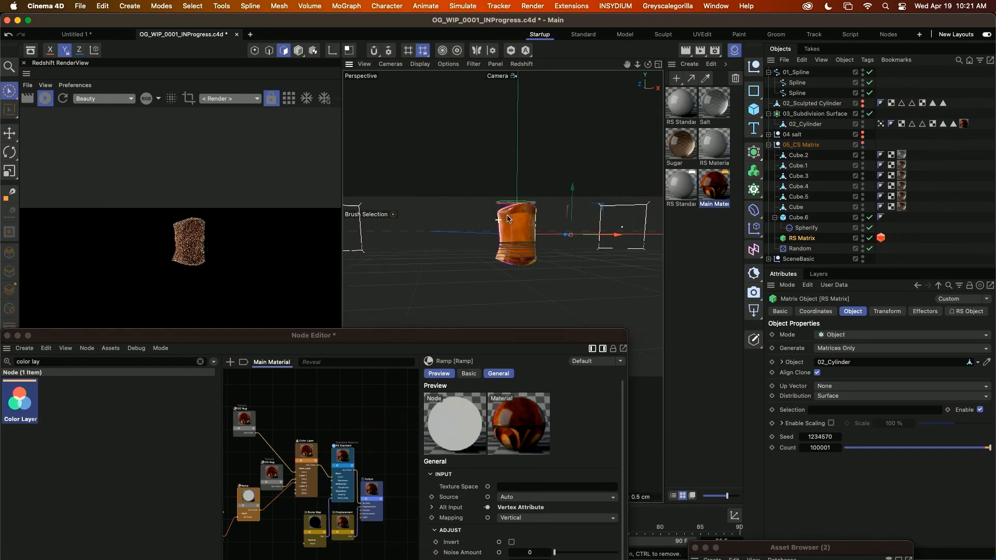
scroll(508, 219, up, 5)
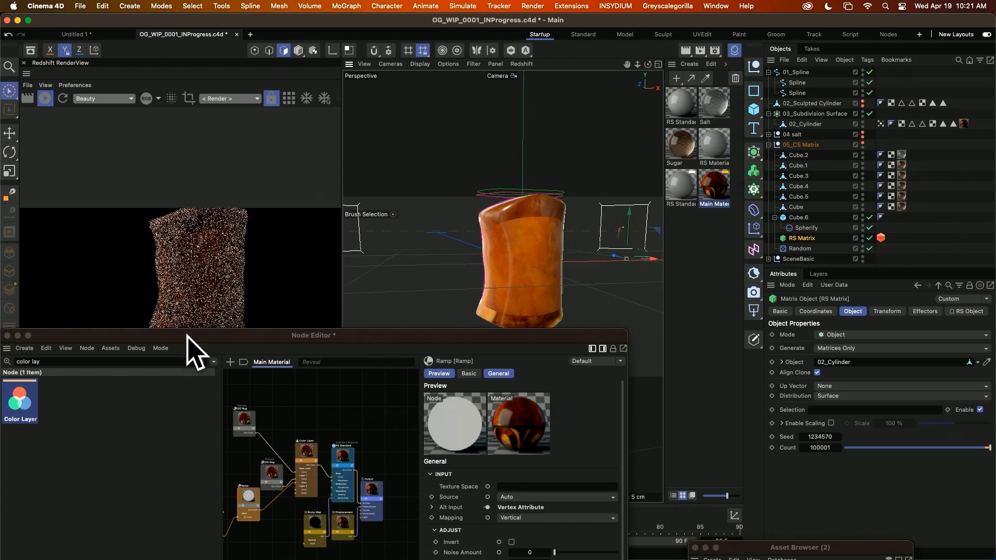
Move the Node Editor and Render Settings windows clear of the views and inspect the grain-covered nugget from several angles.
drag(186, 336, 411, 479)
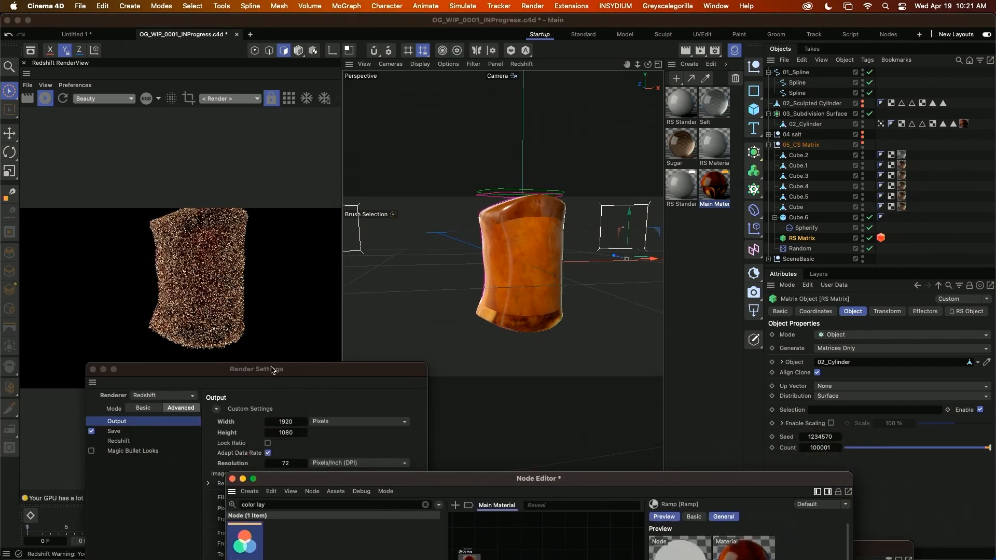
drag(272, 368, 453, 453)
alt+middle_drag(529, 282, 512, 302)
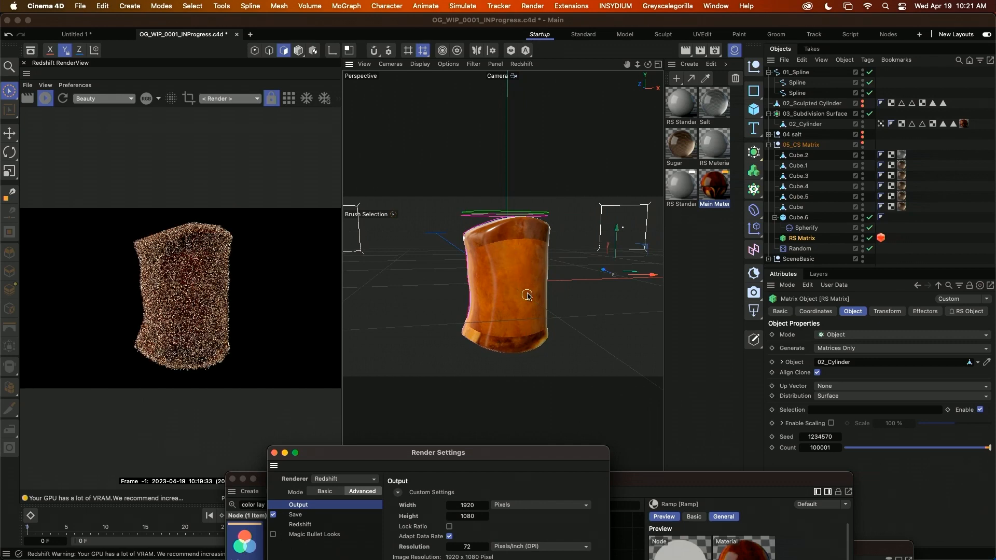
alt+middle_drag(527, 296, 503, 288)
mouse_move(534, 314)
alt+mouse_down()
mouse_move(511, 314)
mouse_move(521, 309)
alt+mouse_up()
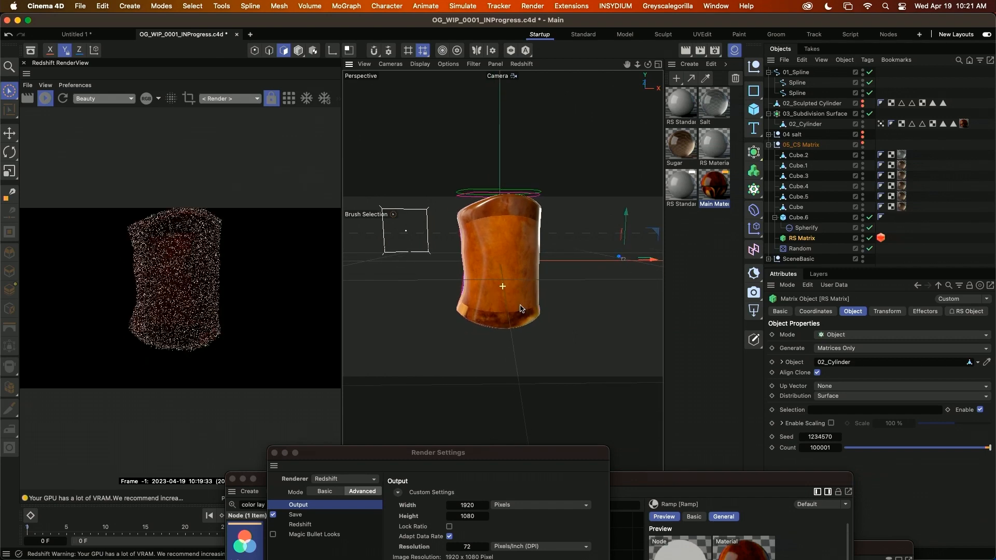